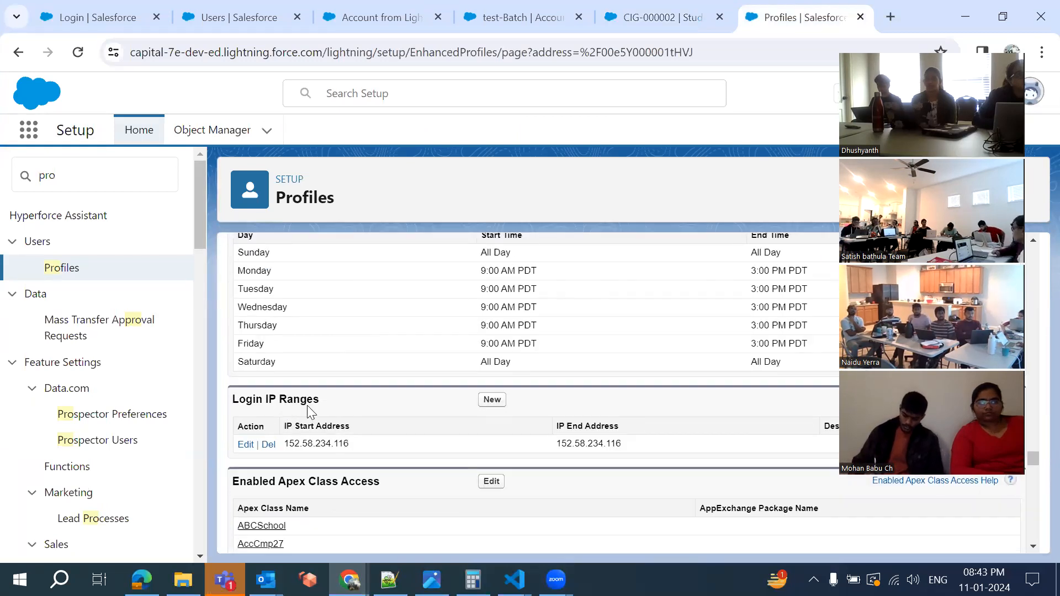
pyautogui.scroll(2, 307, 405)
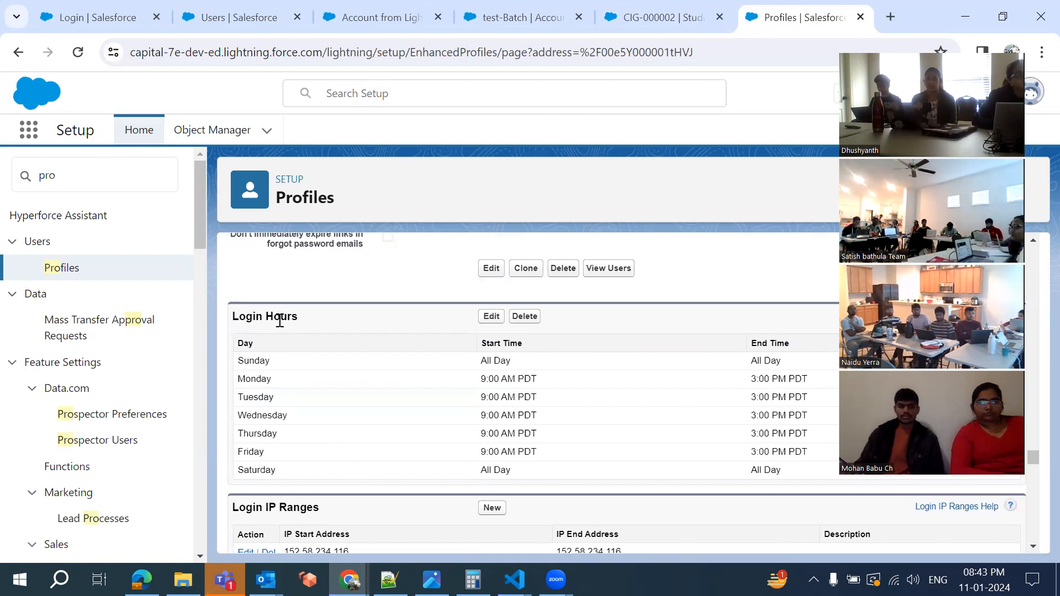
# Open the profile for editing and scroll down to its Password Policies section
pyautogui.scroll(2, 280, 321)
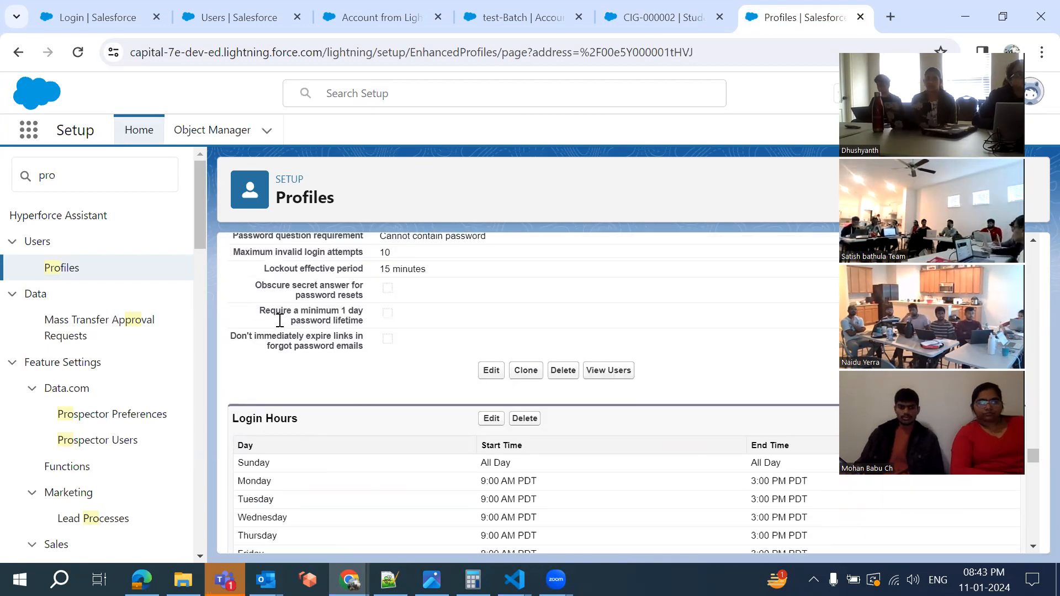
pyautogui.scroll(2, 279, 321)
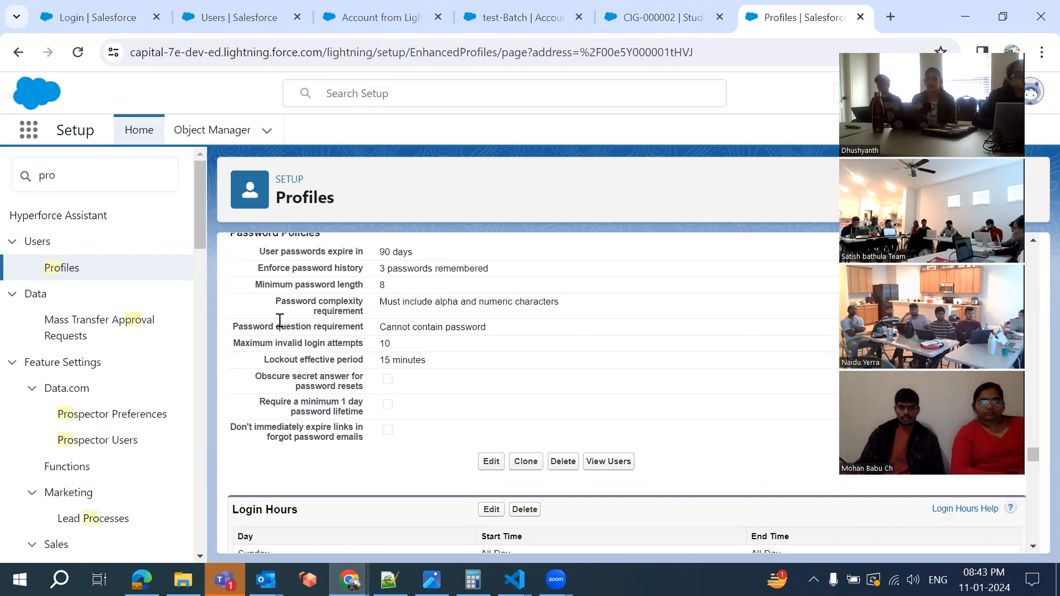
pyautogui.scroll(1, 280, 320)
pyautogui.scroll(-1, 449, 319)
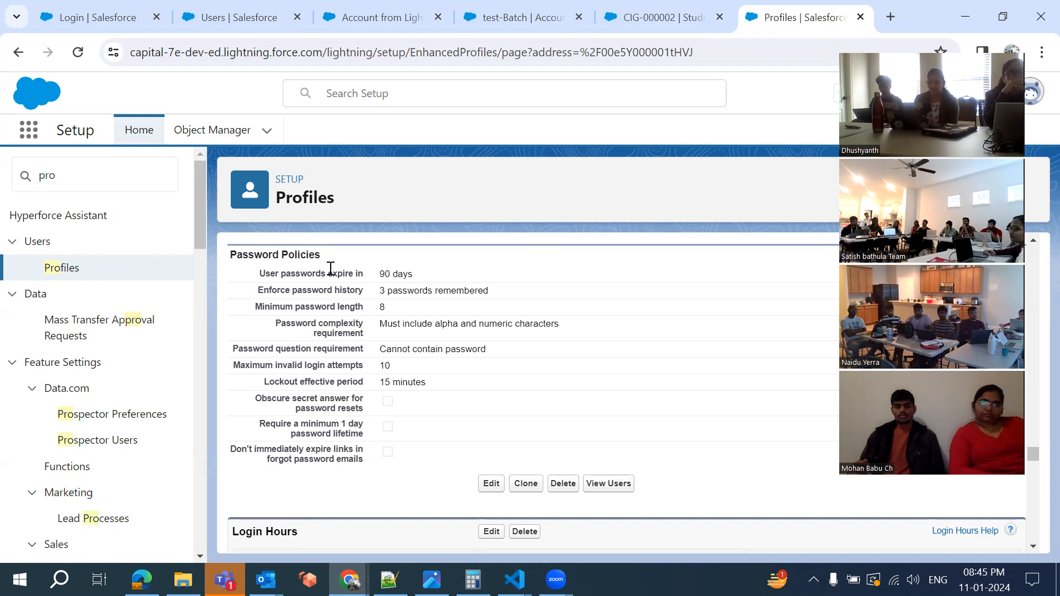
pyautogui.scroll(-1, 338, 281)
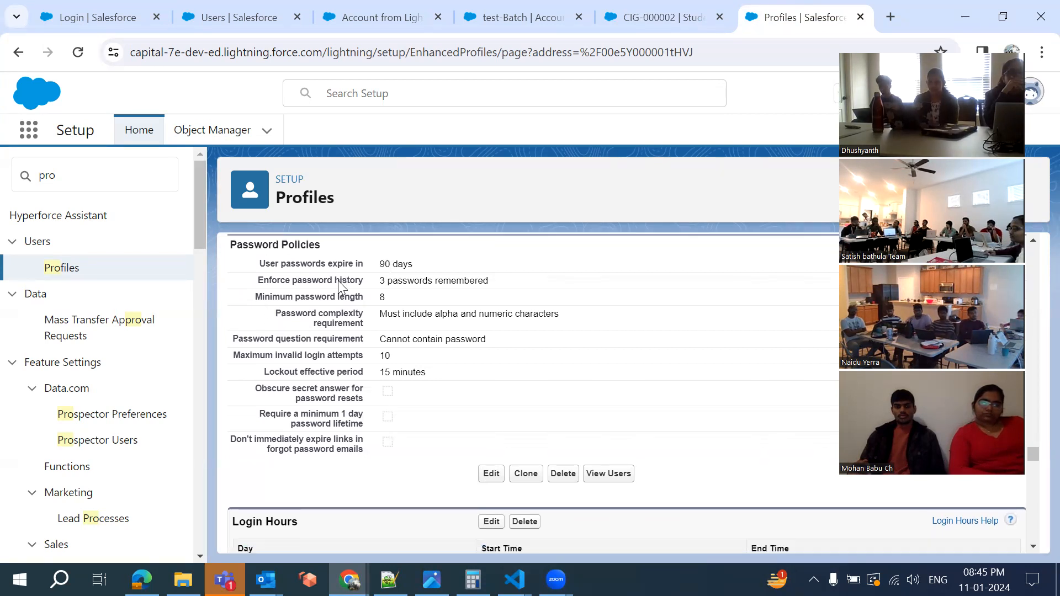
pyautogui.scroll(2, 231, 308)
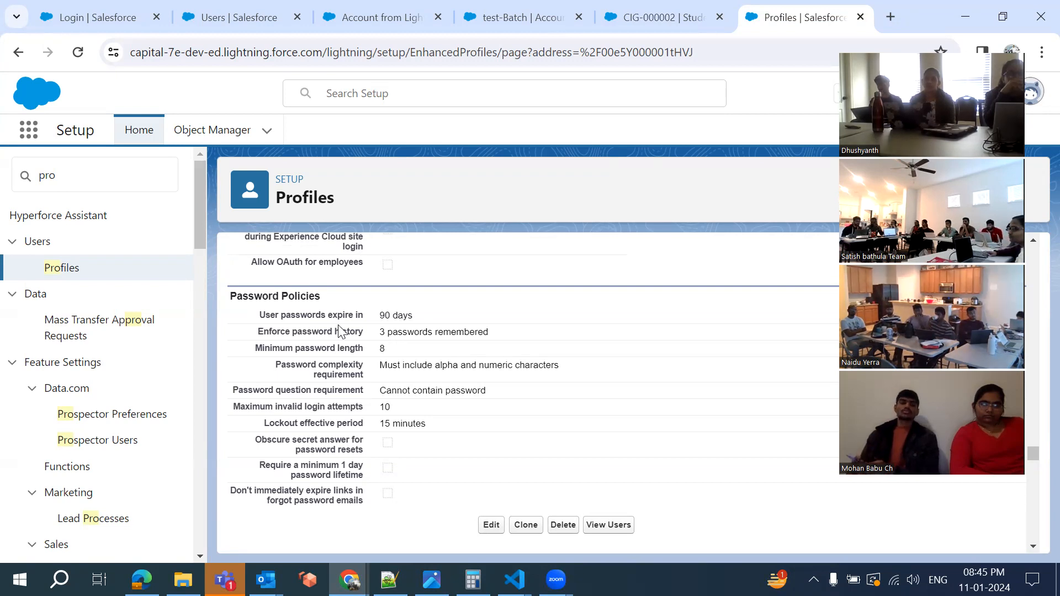
pyautogui.scroll(-3, 340, 332)
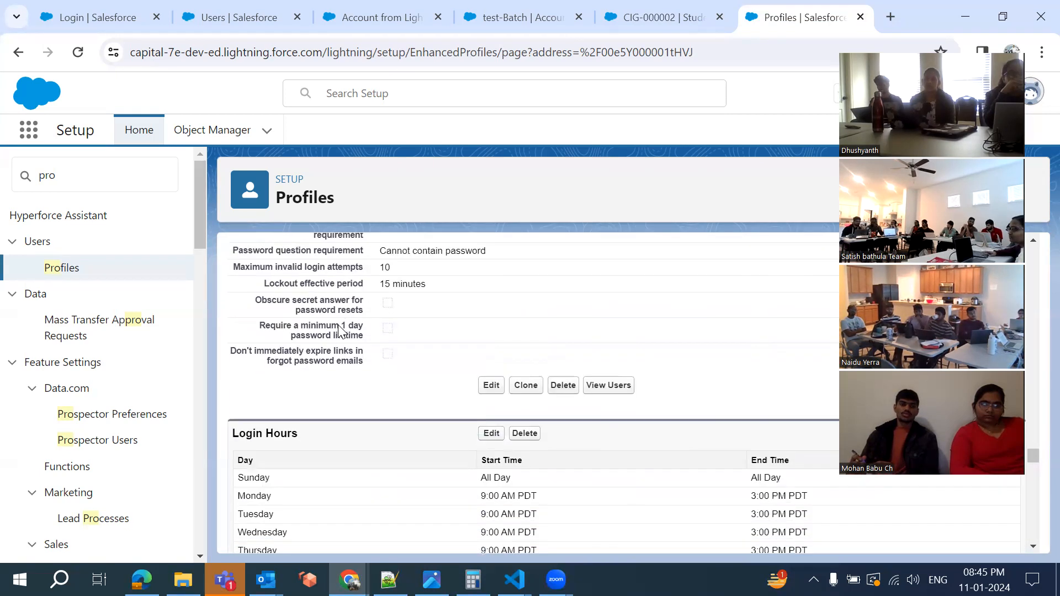
pyautogui.click(491, 385)
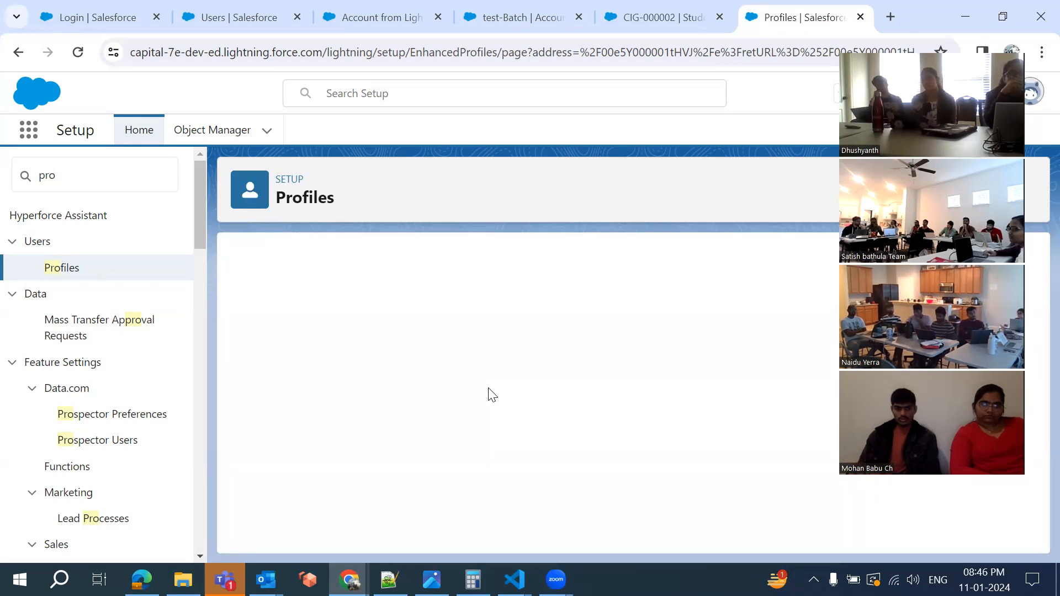
pyautogui.scroll(-15, 489, 393)
pyautogui.scroll(-20, 488, 388)
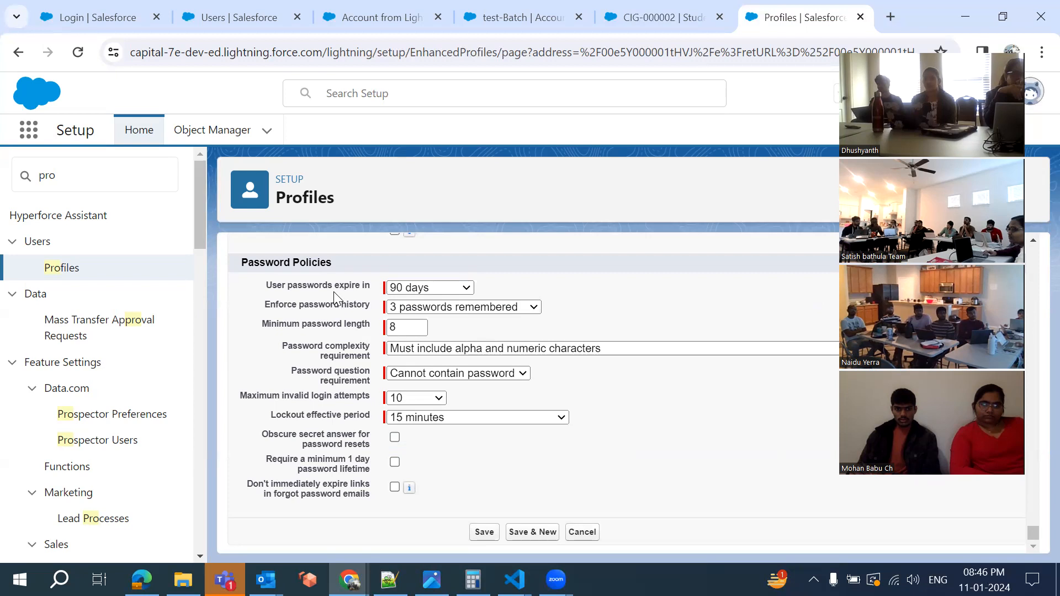
# Review the password expiry (kept at 90 days) and password history choices without changing them
pyautogui.click(410, 288)
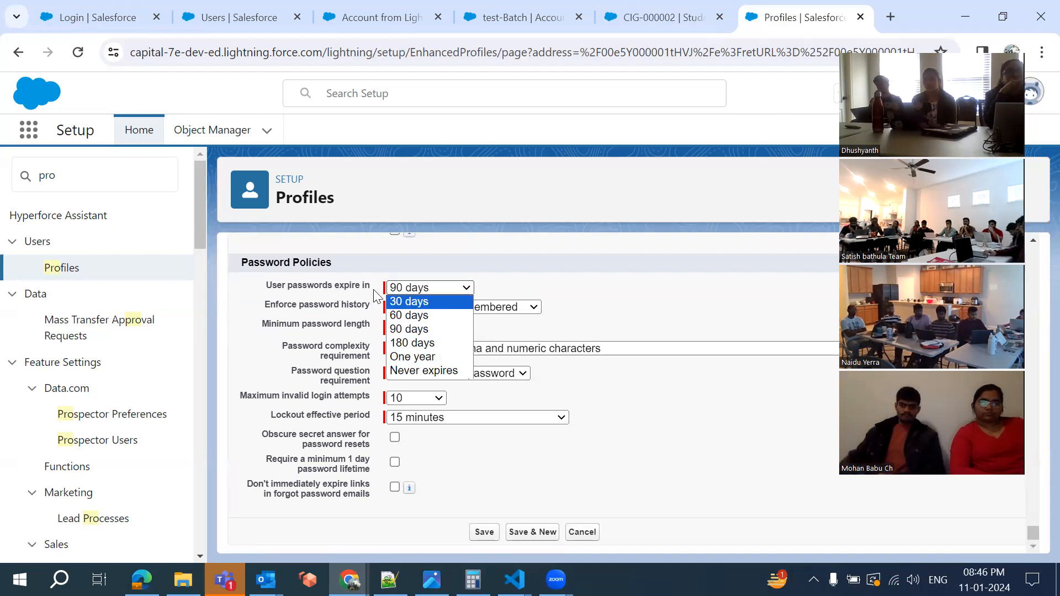
pyautogui.click(511, 277)
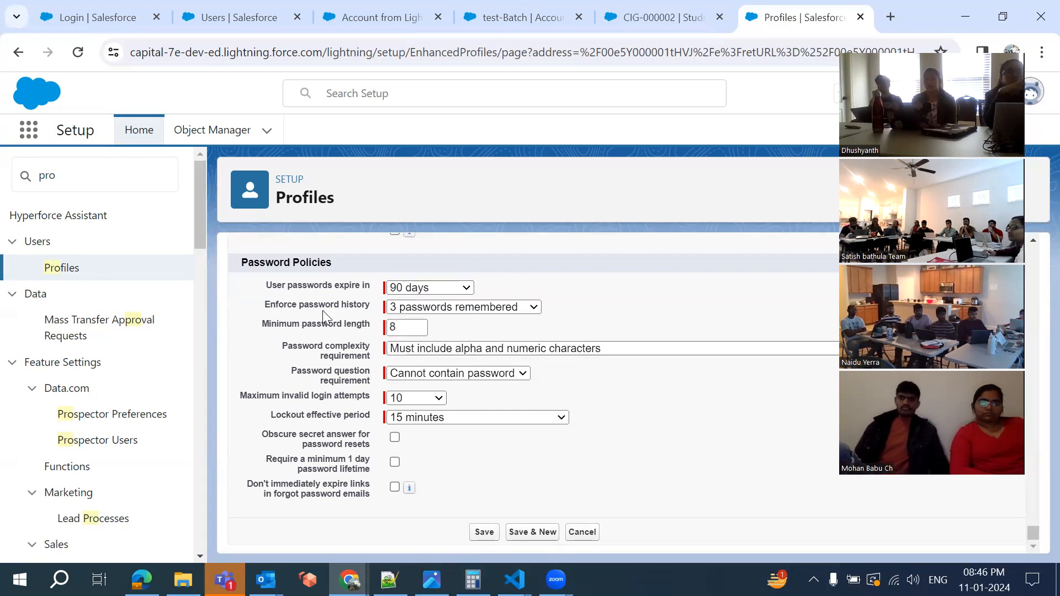
pyautogui.click(418, 314)
pyautogui.click(593, 293)
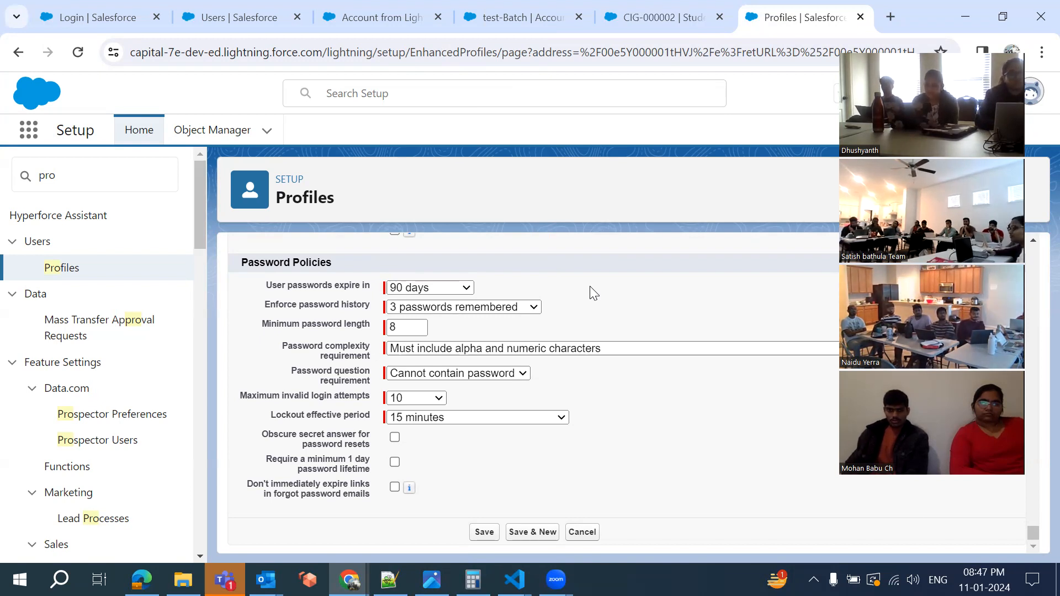
pyautogui.click(455, 309)
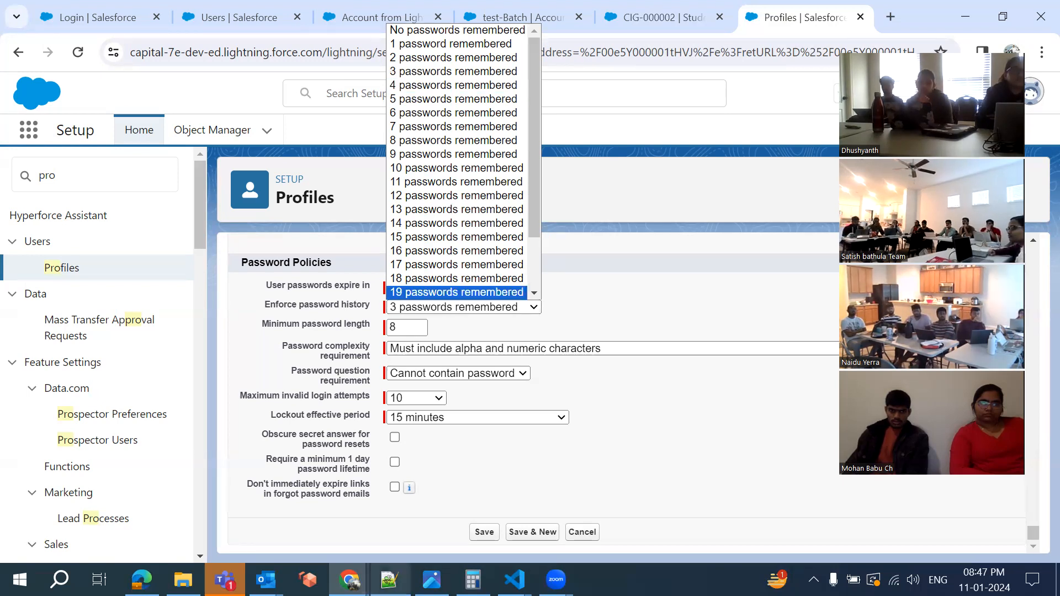
# Switch to the Notepad++ notes document new 17
pyautogui.click(389, 579)
pyautogui.scroll(-4, 362, 418)
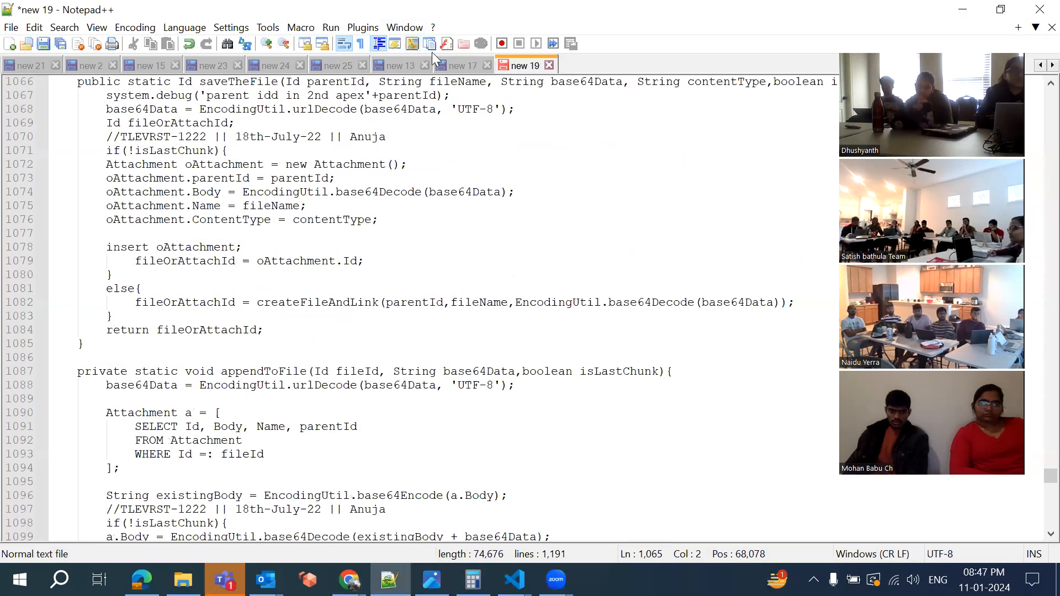
pyautogui.click(461, 68)
# Under Profile:, note the password changes dated 31 Jan and 1st March, then return to Salesforce
pyautogui.scroll(-2, 330, 275)
pyautogui.press('Return')
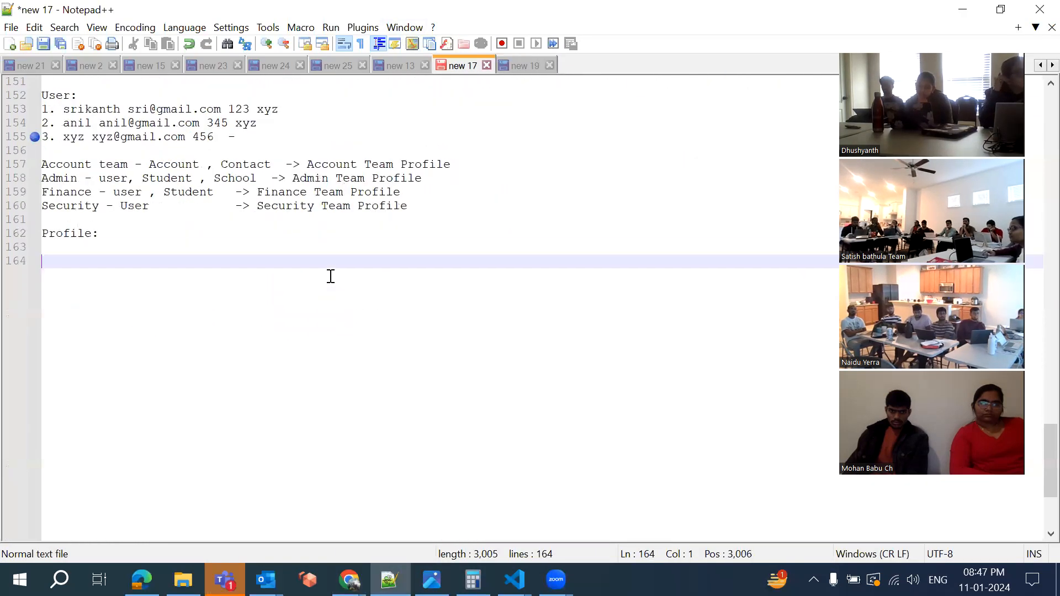
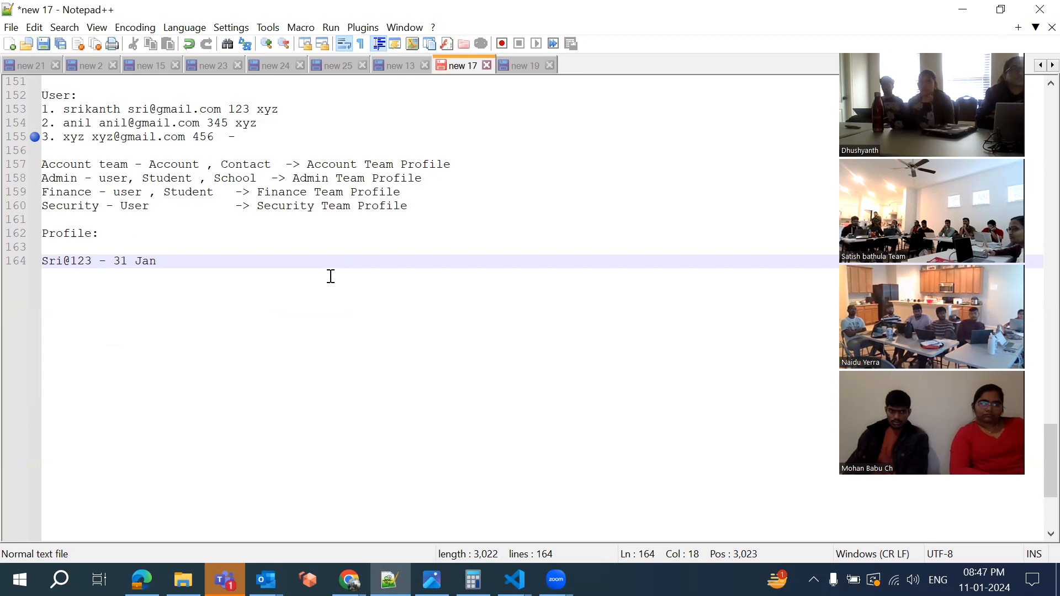
pyautogui.press('Return')
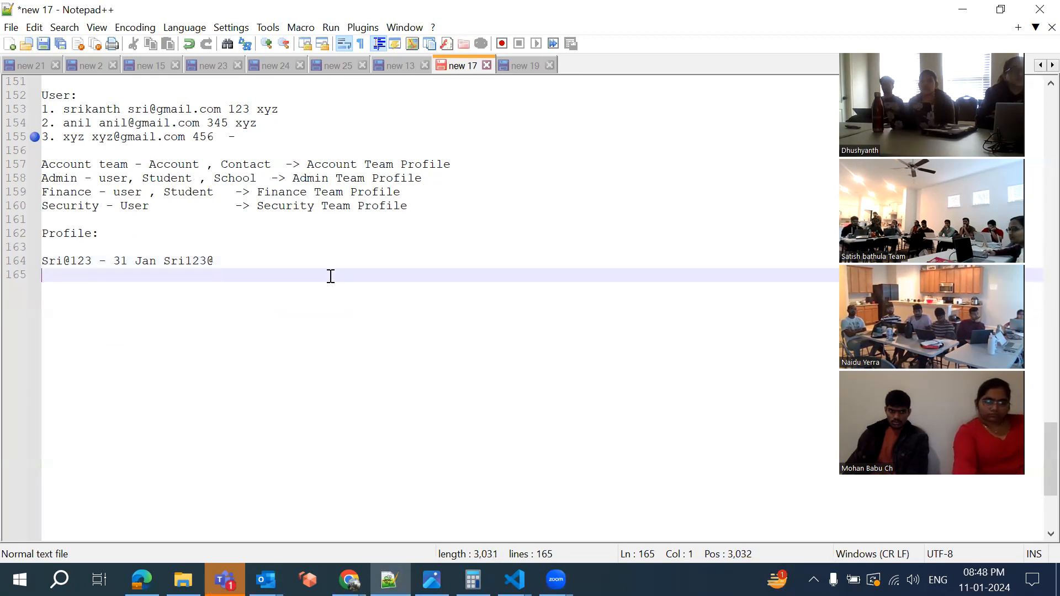
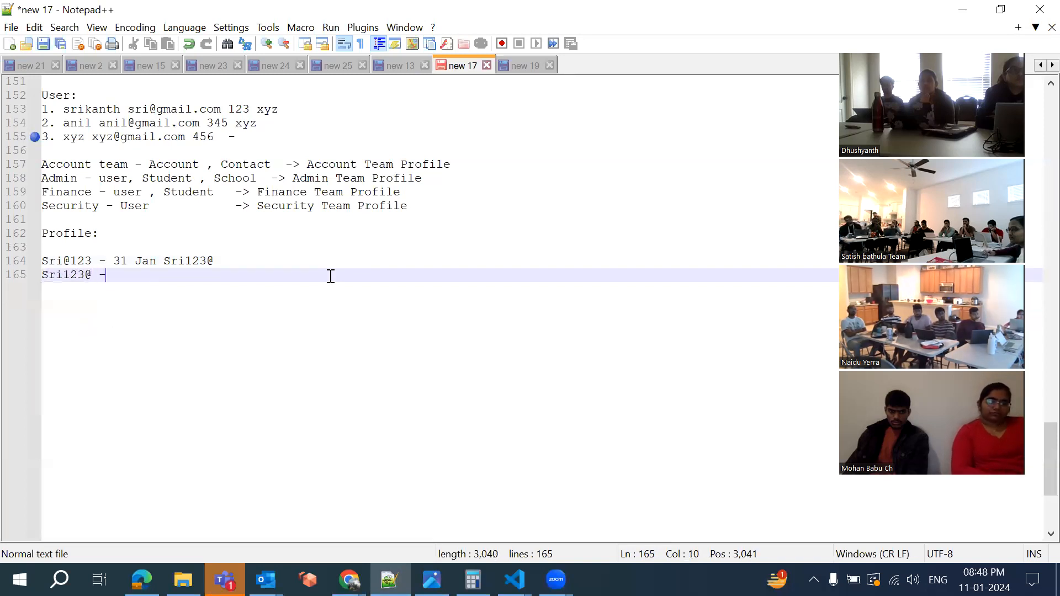
pyautogui.press('BackSpace')
pyautogui.press('BackSpace')
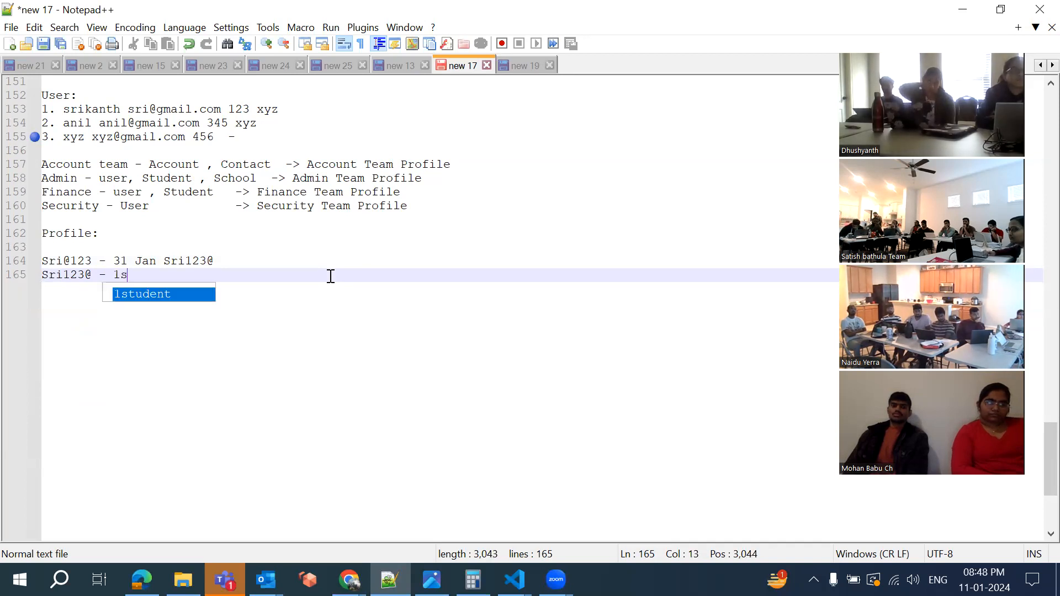
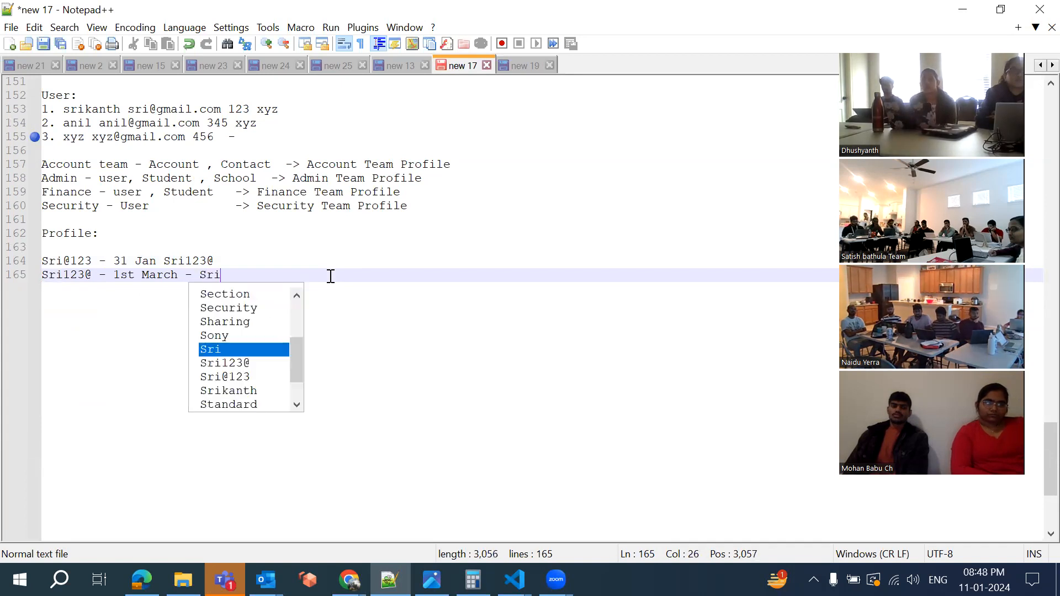
pyautogui.press('BackSpace')
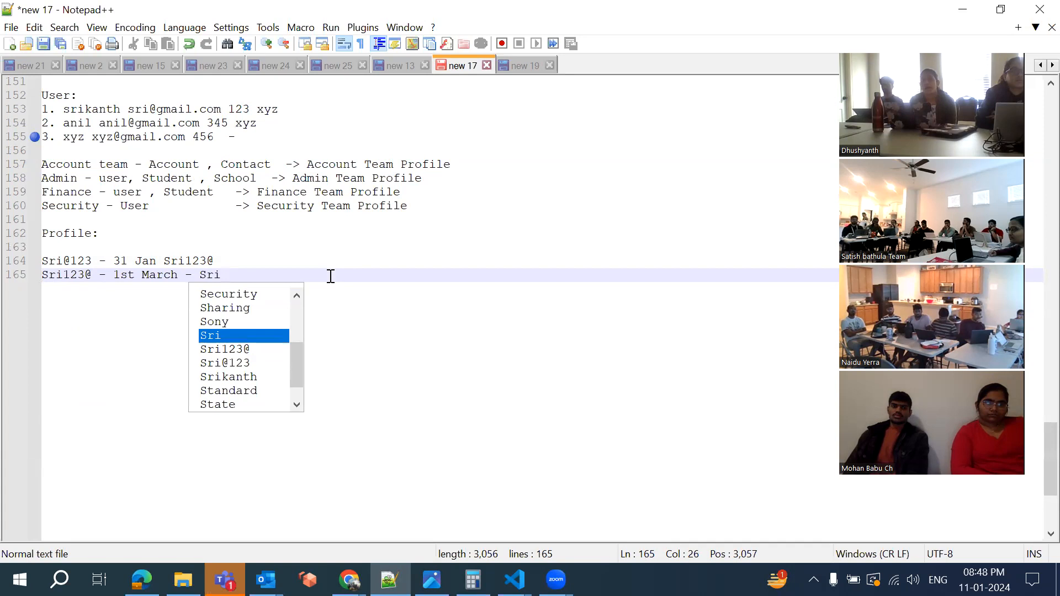
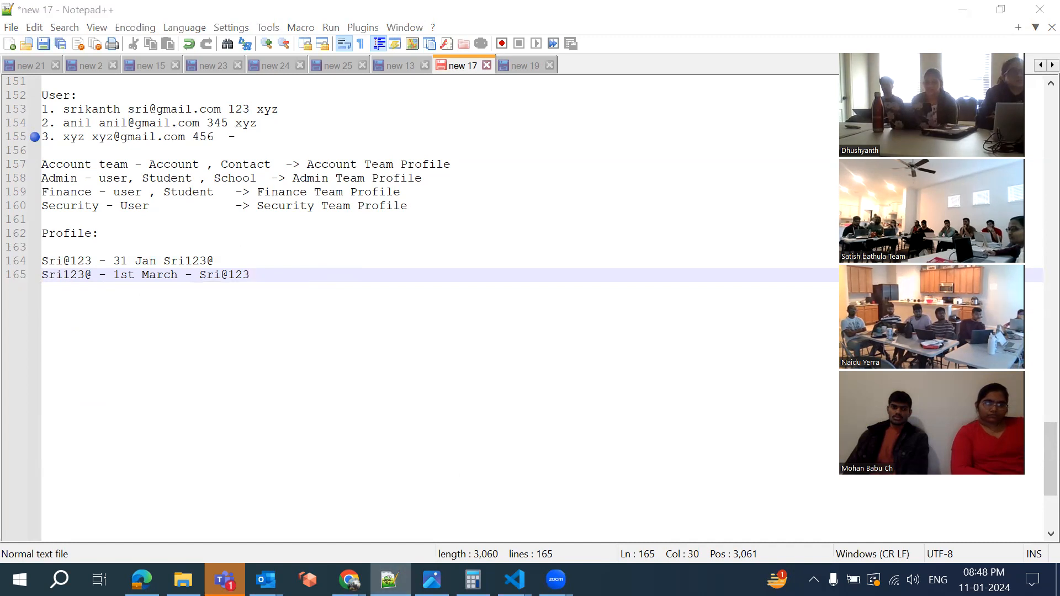
pyautogui.hotkey('alt', 'Tab')
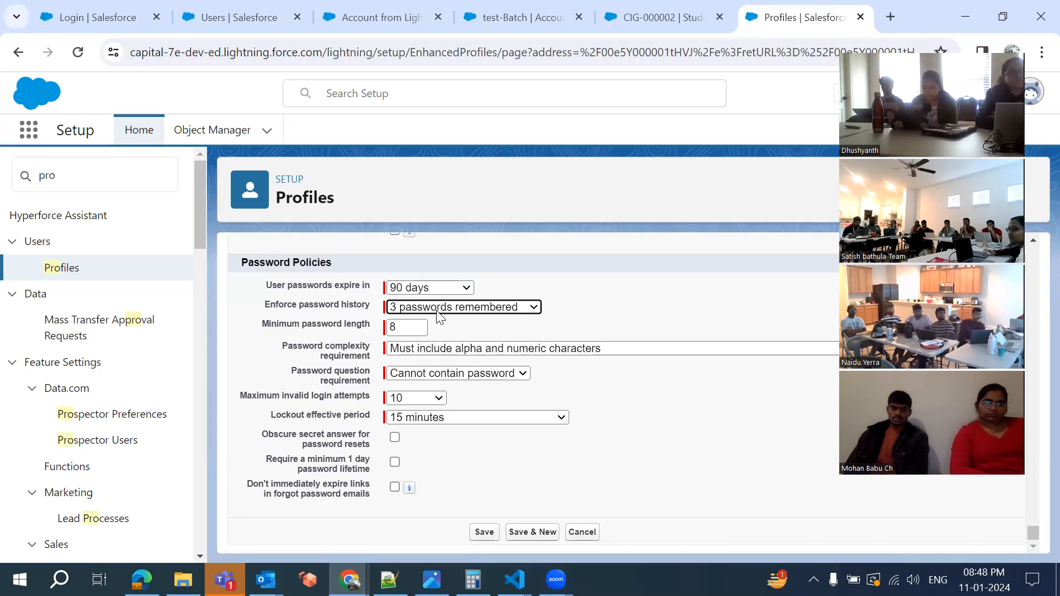
# Check the Enforce password history options, leaving 3 passwords remembered, then return to the notes
pyautogui.click(444, 309)
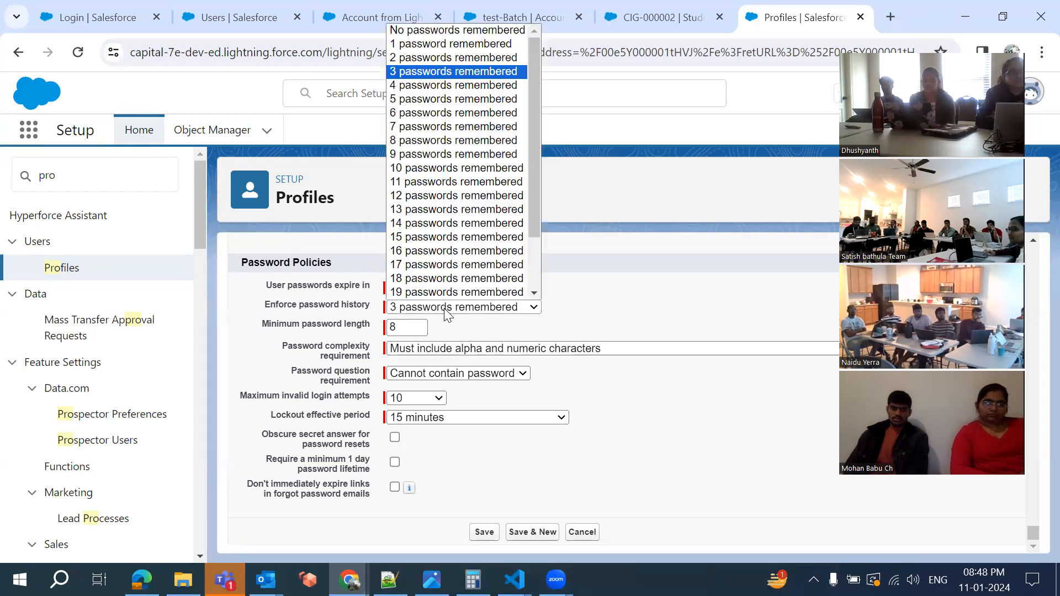
pyautogui.scroll(-1, 433, 237)
pyautogui.scroll(2, 433, 238)
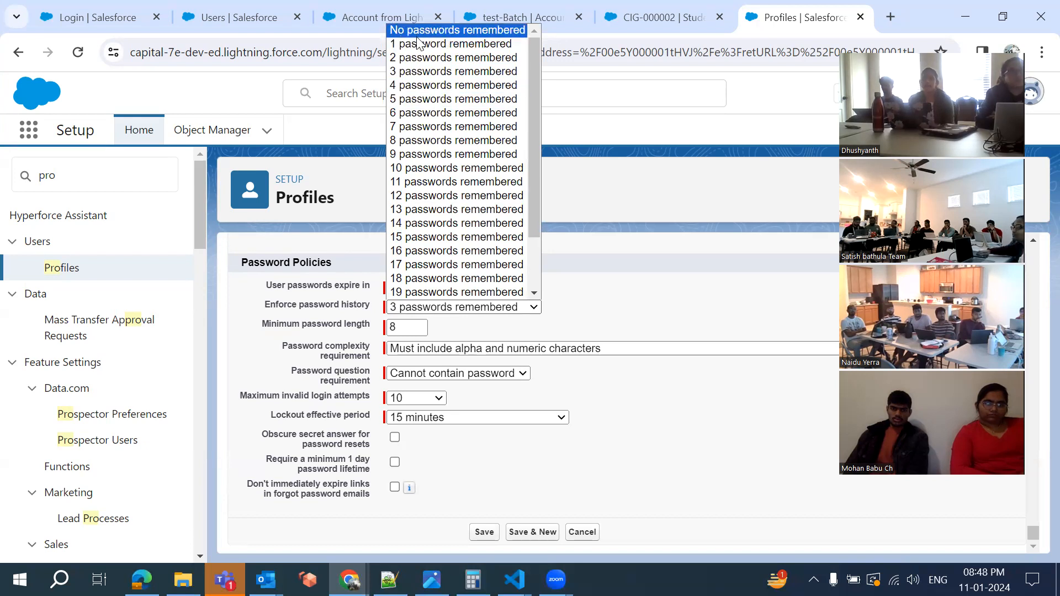
pyautogui.hotkey('alt', 'Tab')
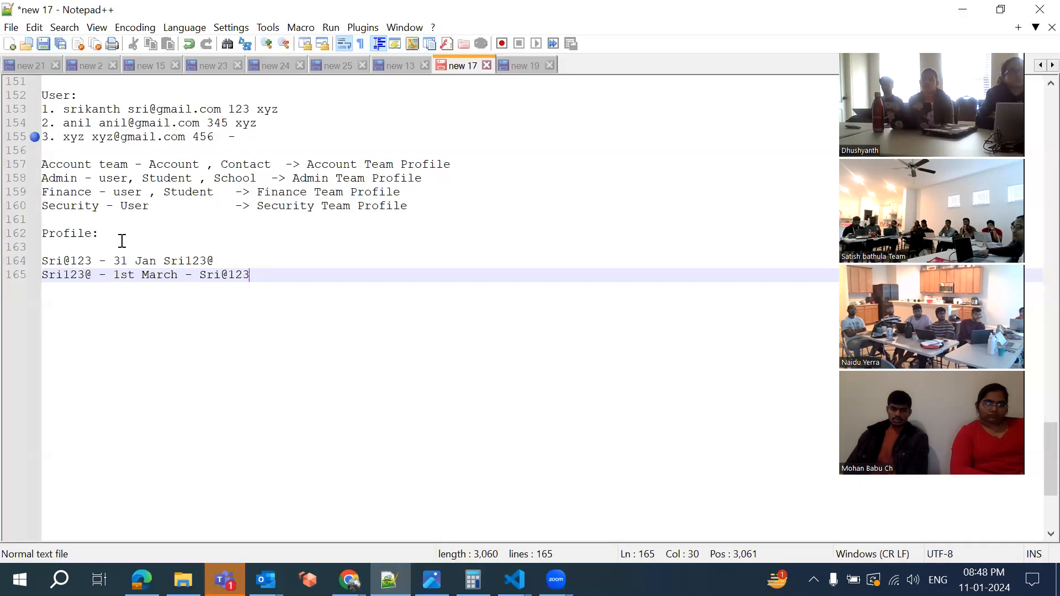
pyautogui.click(43, 260)
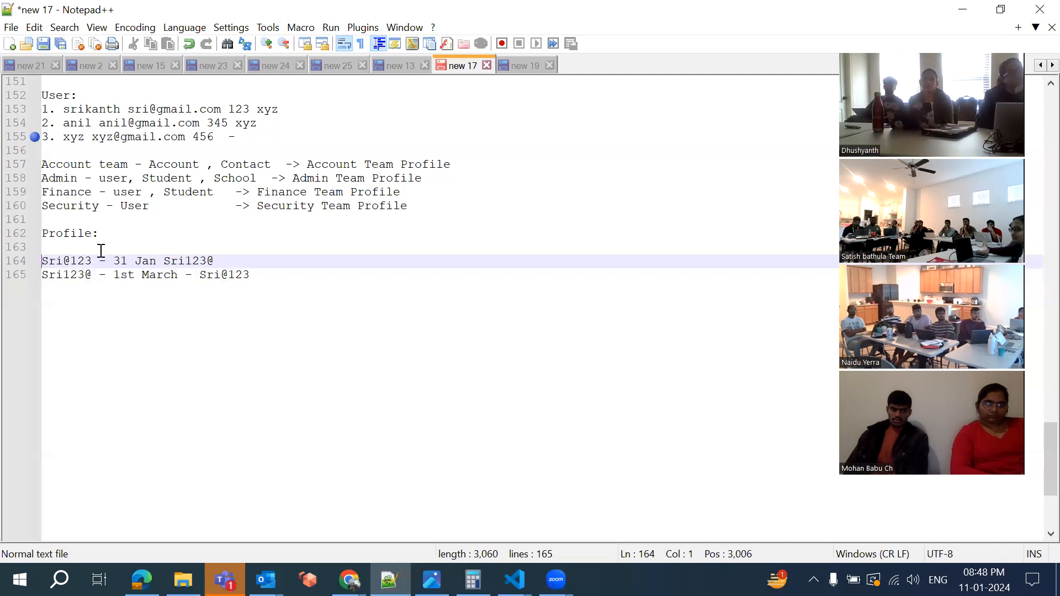
# Back in Salesforce, recheck password history and minimum length 8, then view the complexity requirement choices
pyautogui.click(349, 579)
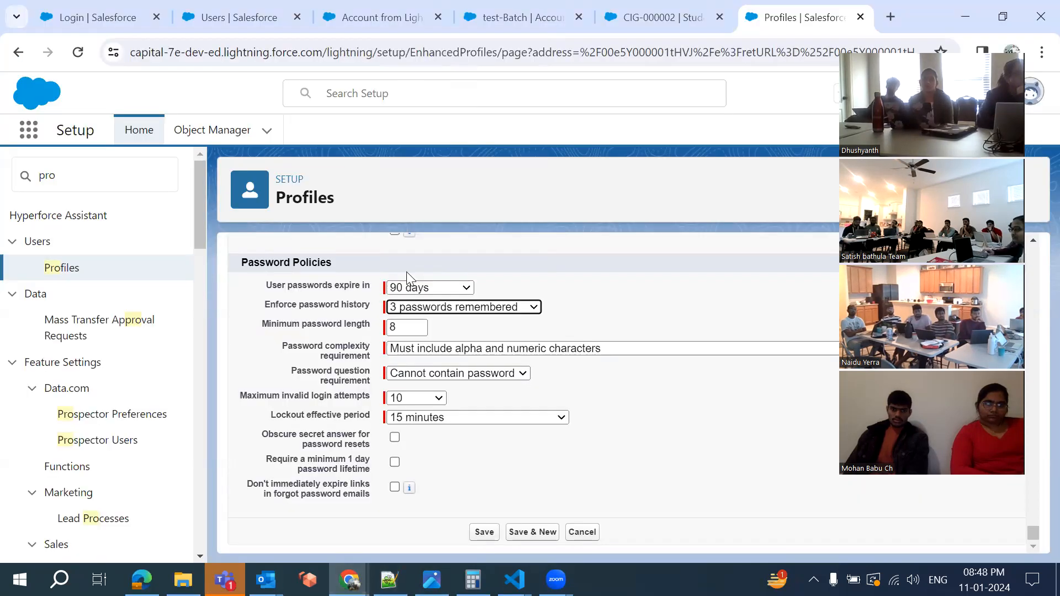
pyautogui.click(439, 307)
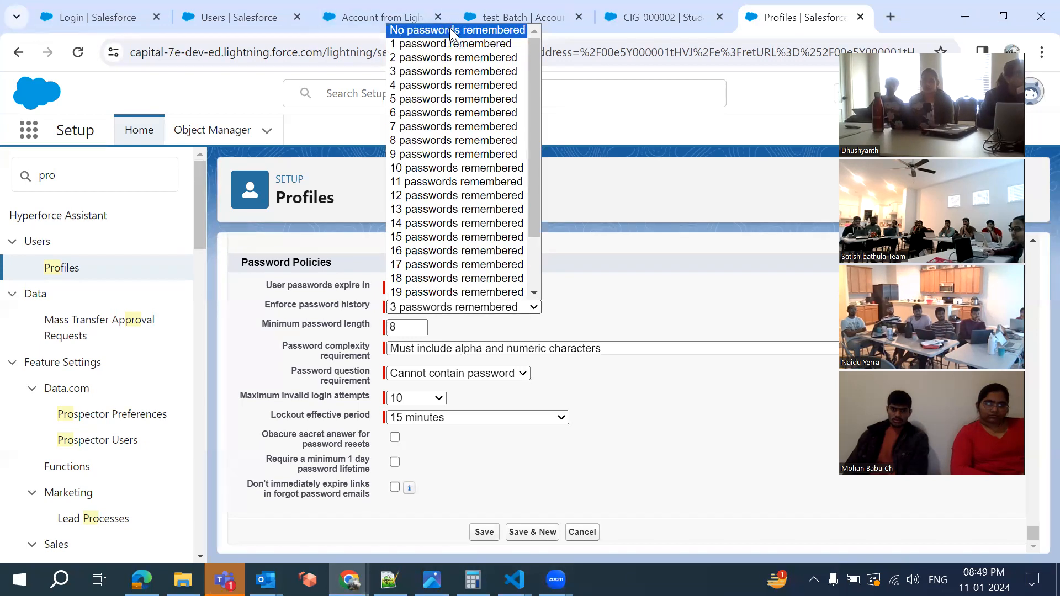
pyautogui.click(455, 334)
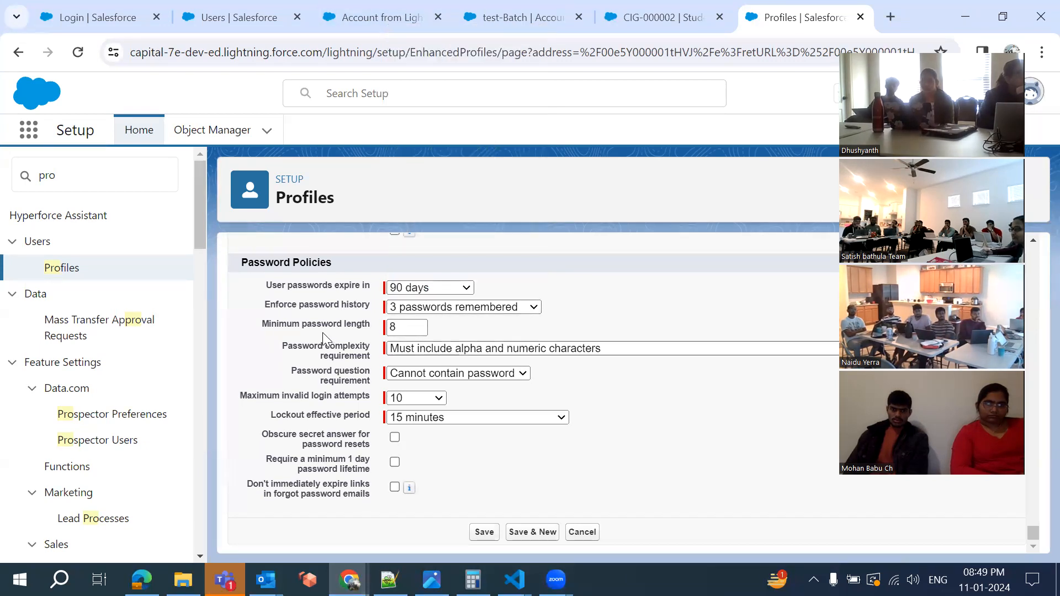
pyautogui.click(403, 332)
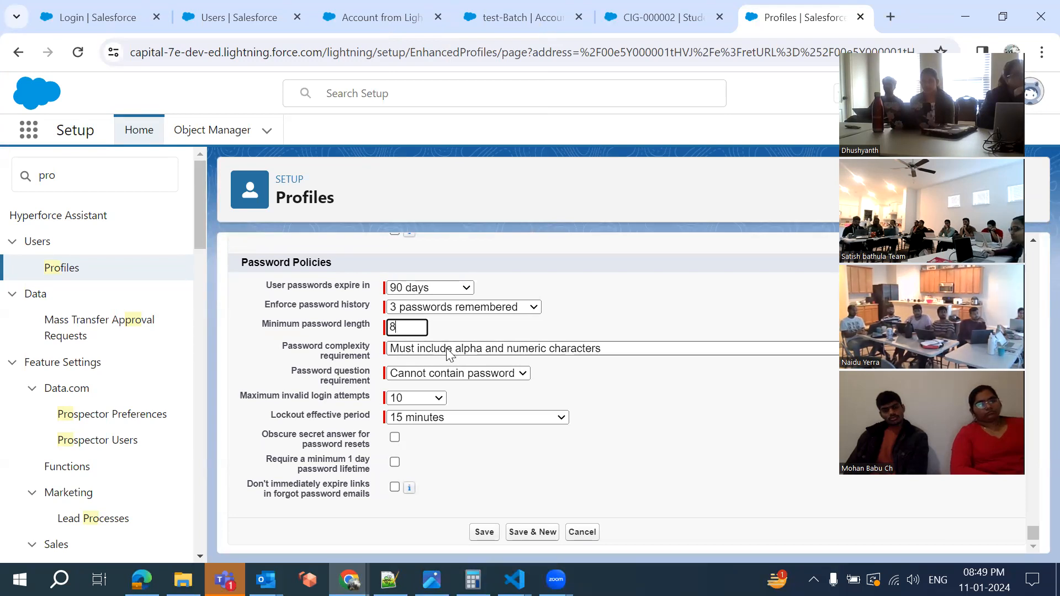
pyautogui.click(505, 354)
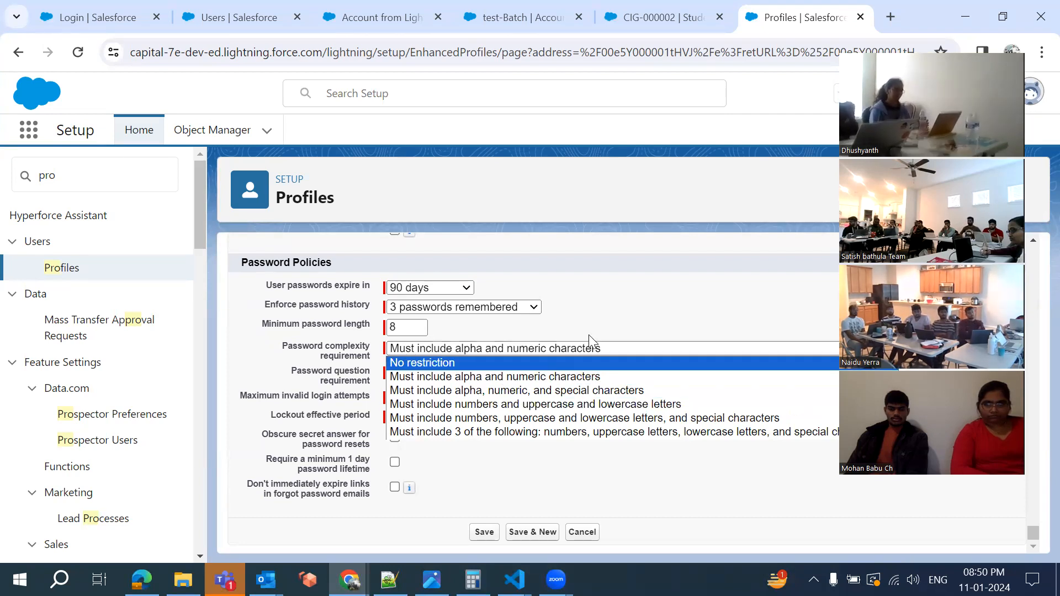
pyautogui.click(609, 310)
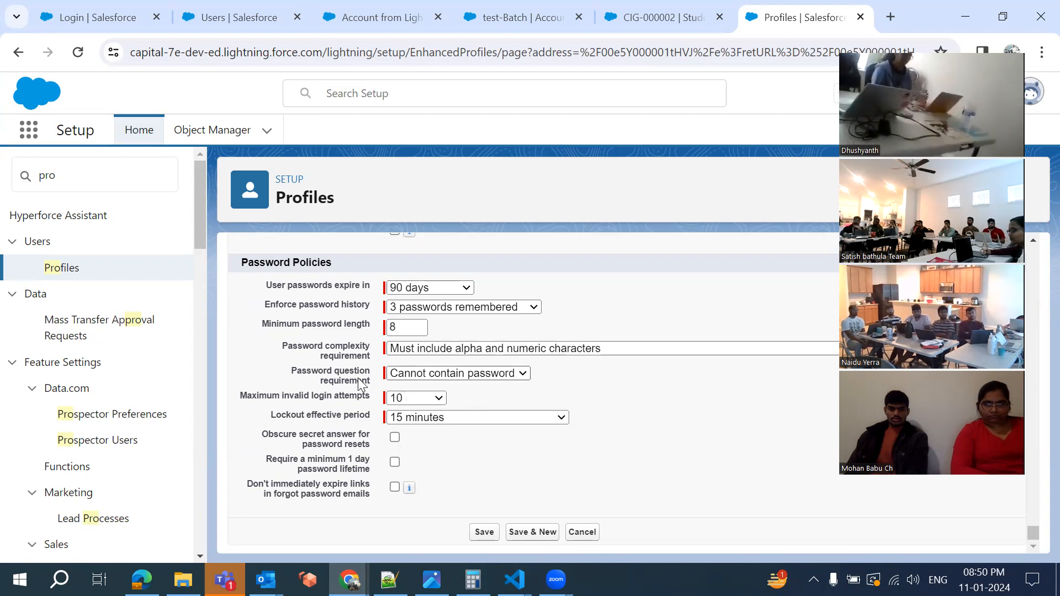
pyautogui.click(420, 375)
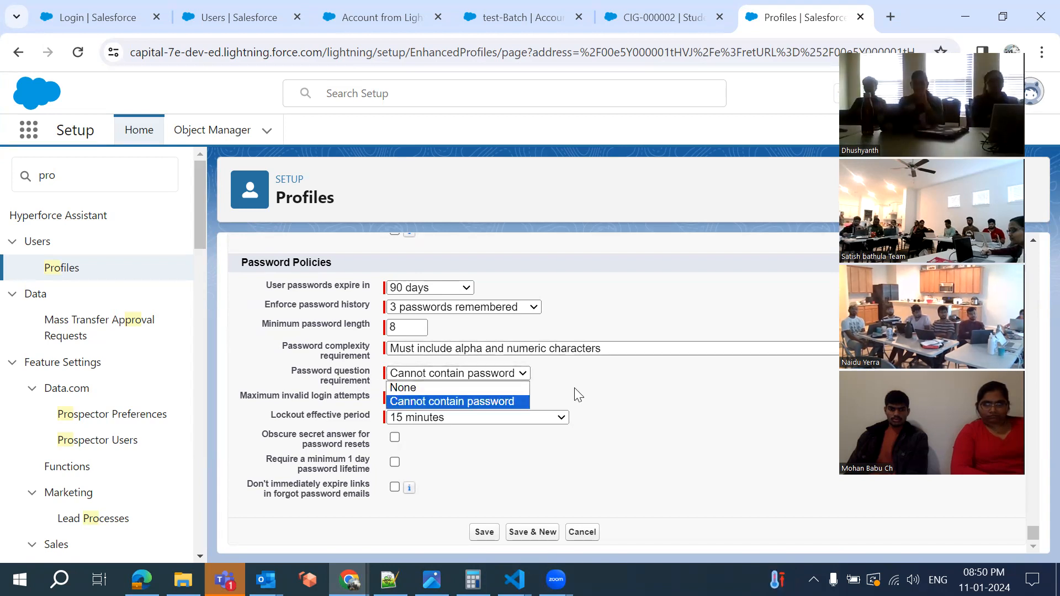
pyautogui.click(350, 380)
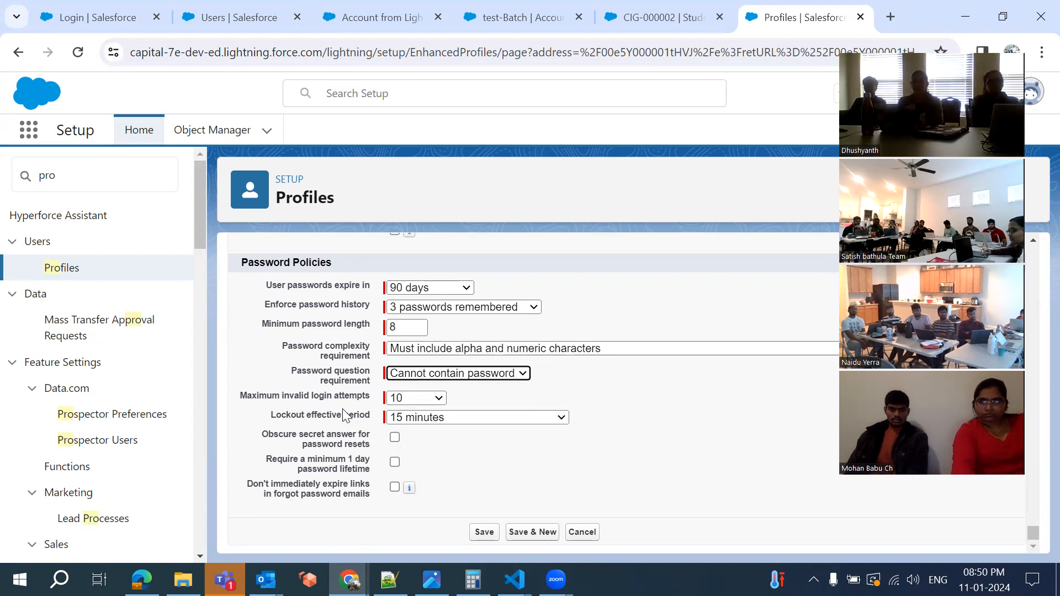
pyautogui.click(399, 404)
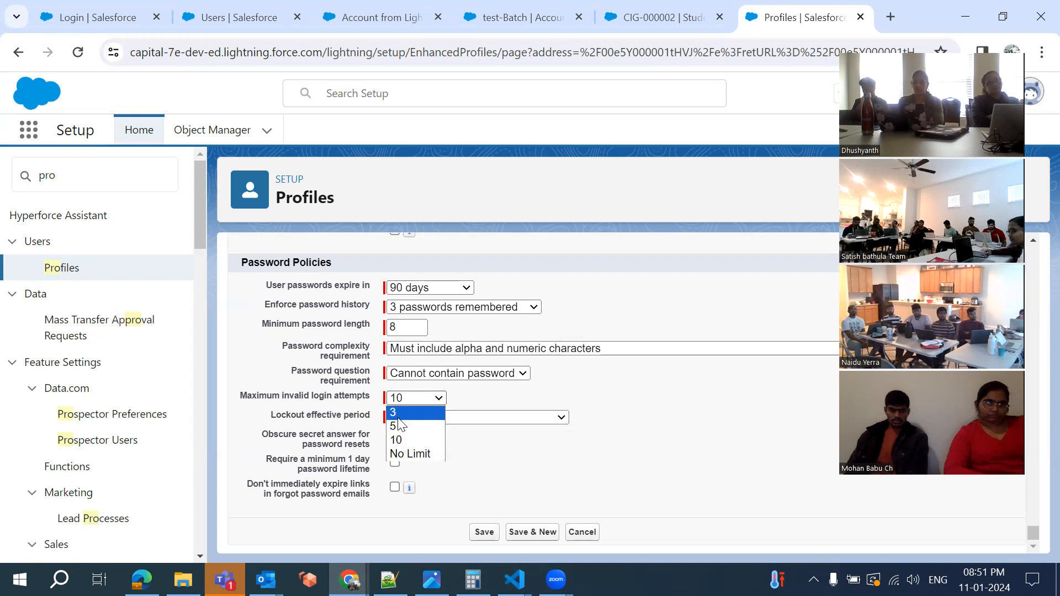
# Change maximum invalid login attempts to 3 and view the lockout effective period choices
pyautogui.click(400, 412)
pyautogui.click(471, 401)
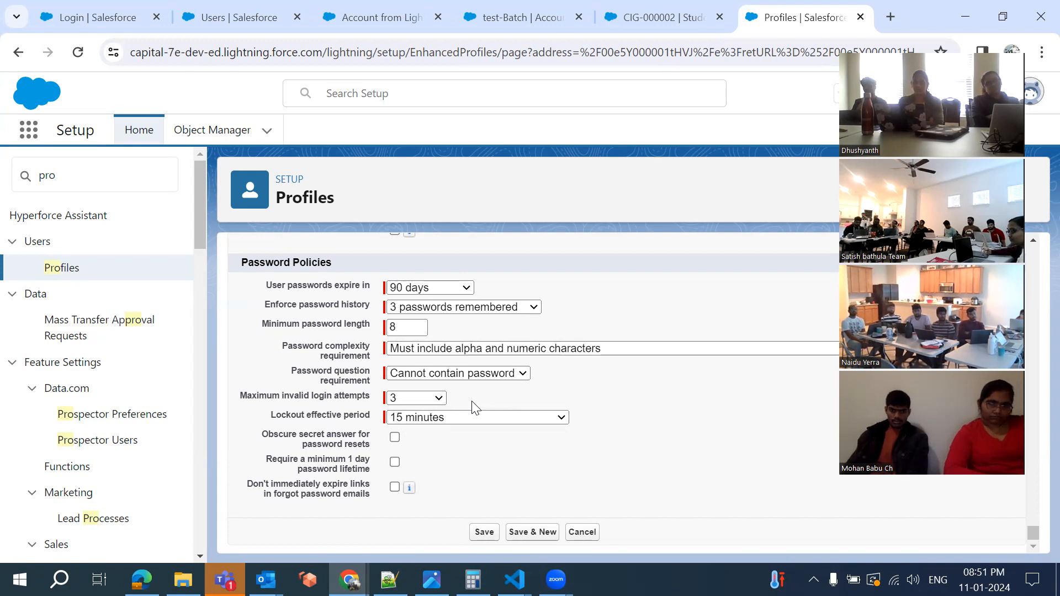
pyautogui.click(420, 419)
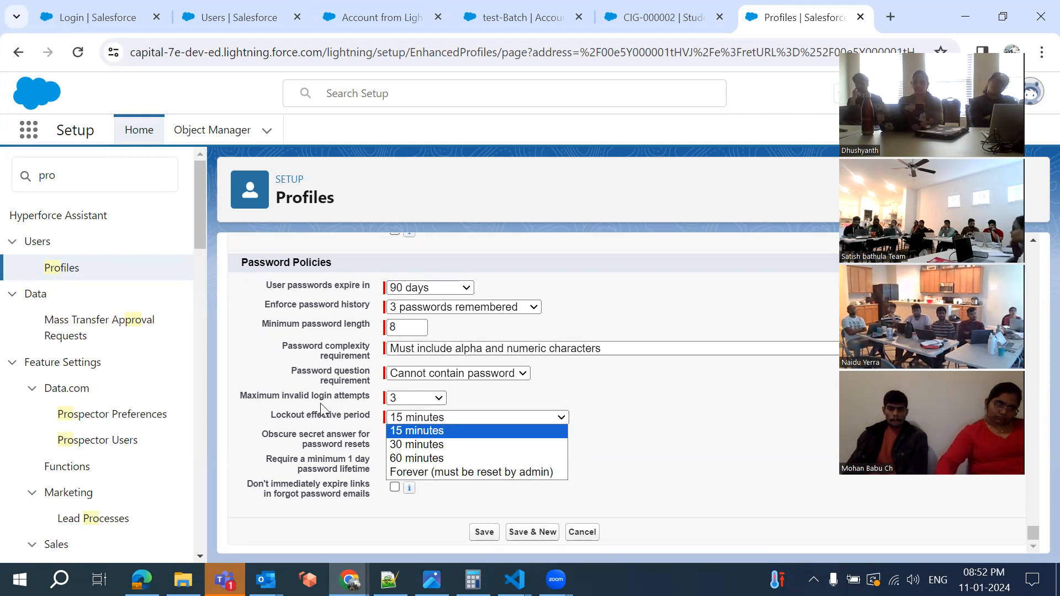
pyautogui.click(397, 400)
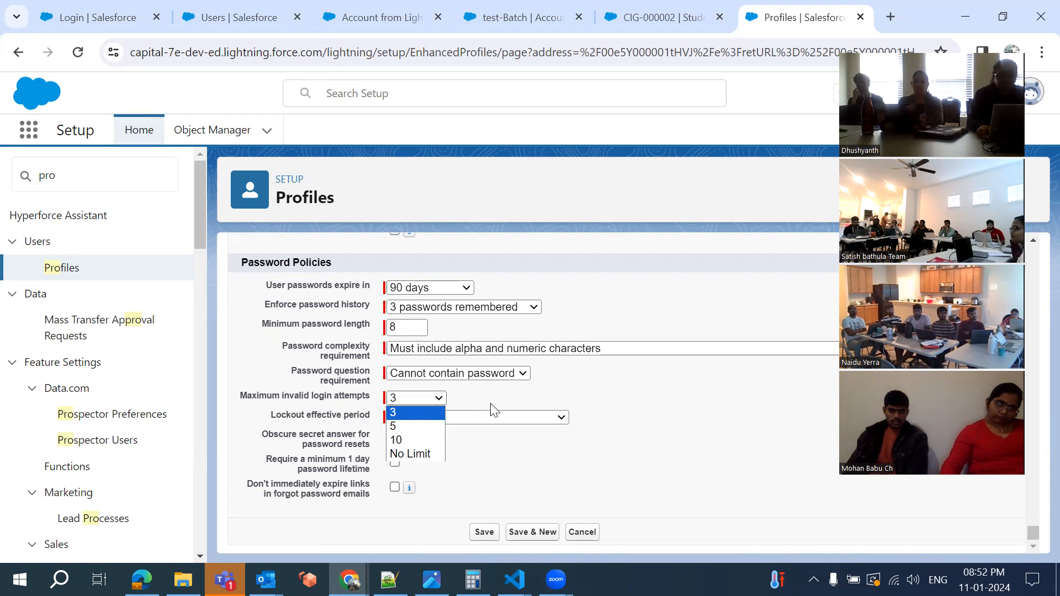
pyautogui.click(429, 410)
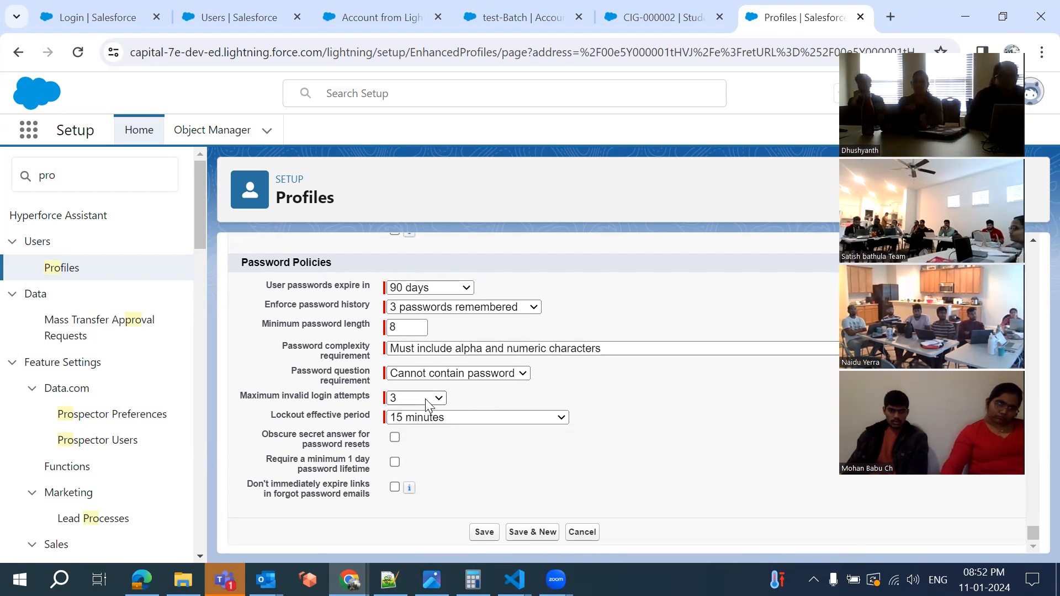
pyautogui.click(425, 399)
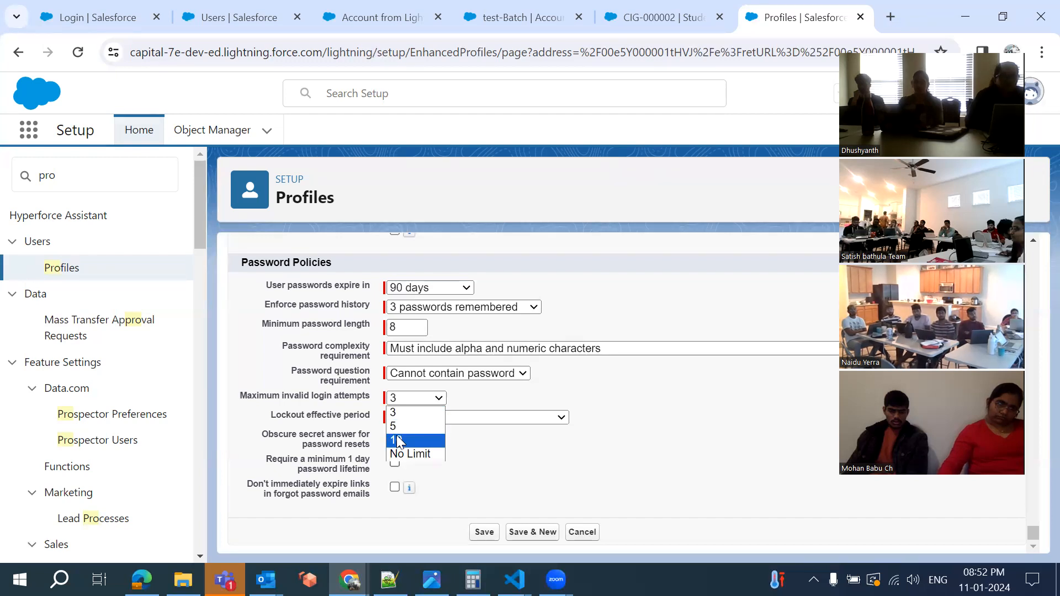
pyautogui.click(479, 414)
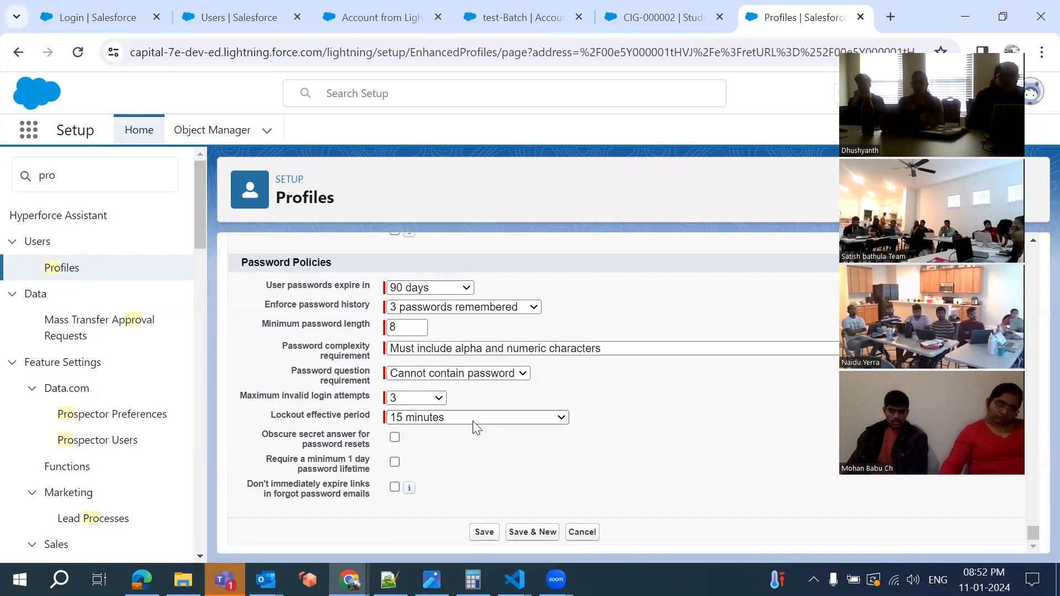
pyautogui.click(473, 418)
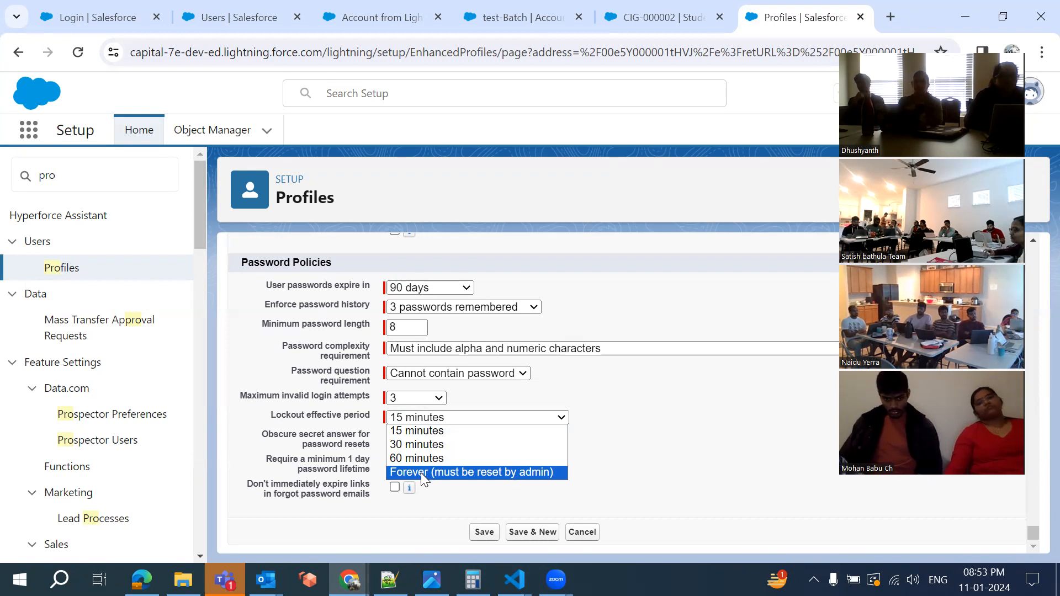
pyautogui.press('Up')
pyautogui.press('Up')
pyautogui.press('Up')
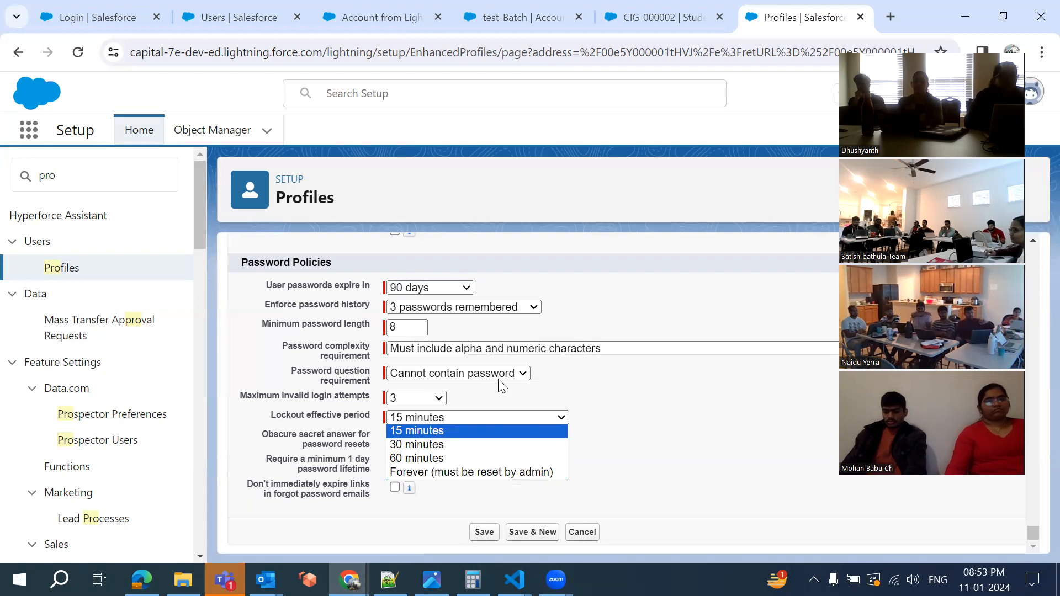
pyautogui.click(518, 389)
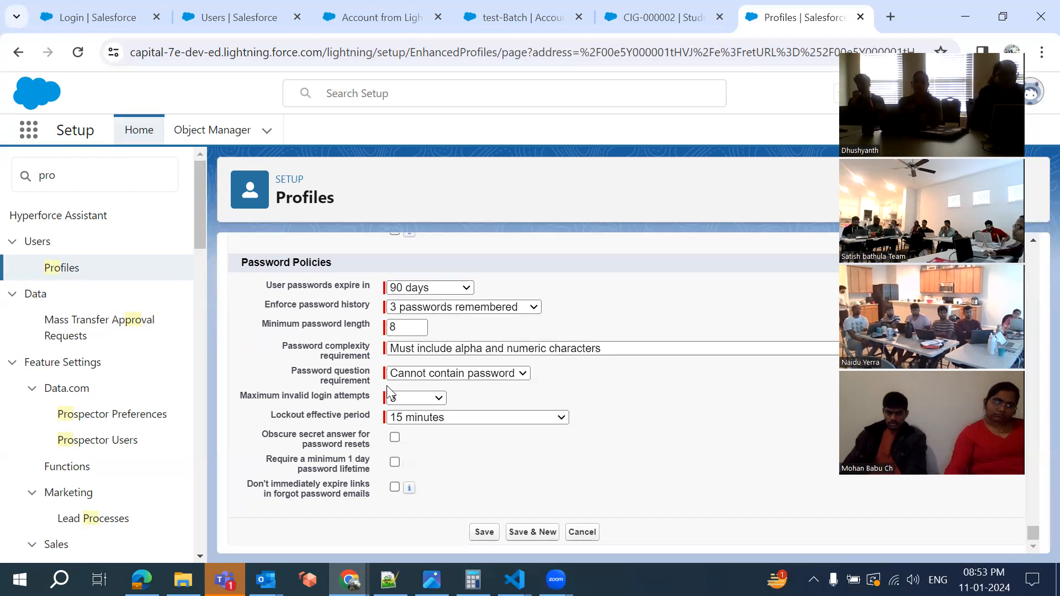
pyautogui.scroll(3, 387, 385)
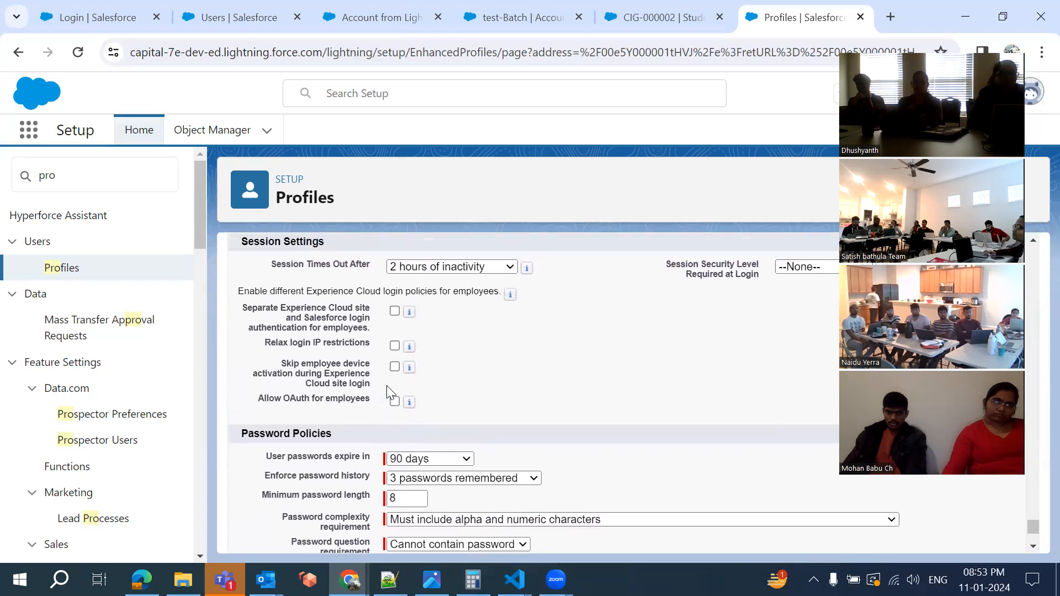
pyautogui.scroll(1, 388, 388)
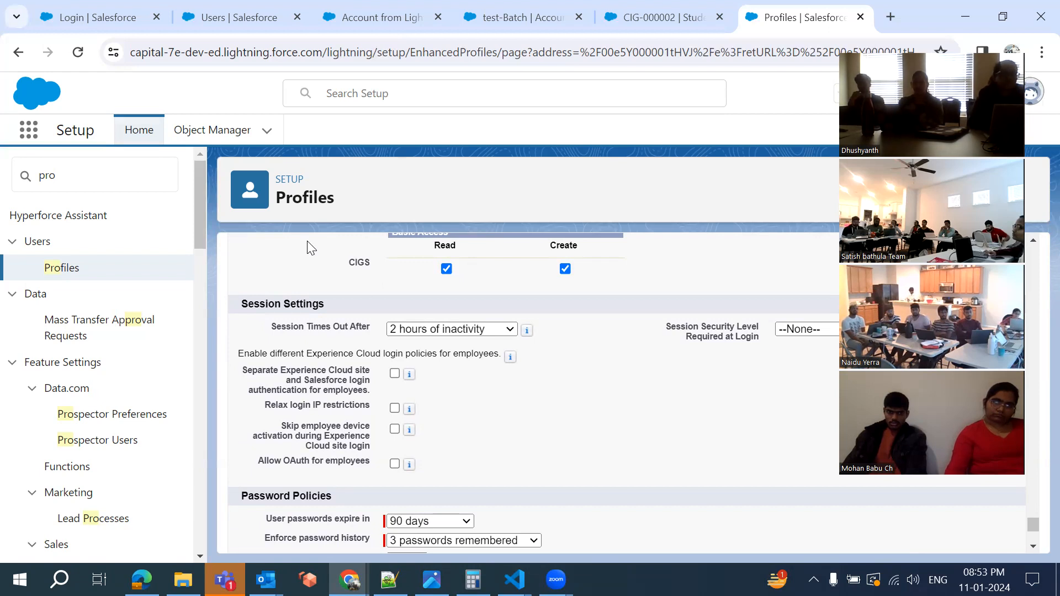
pyautogui.click(440, 330)
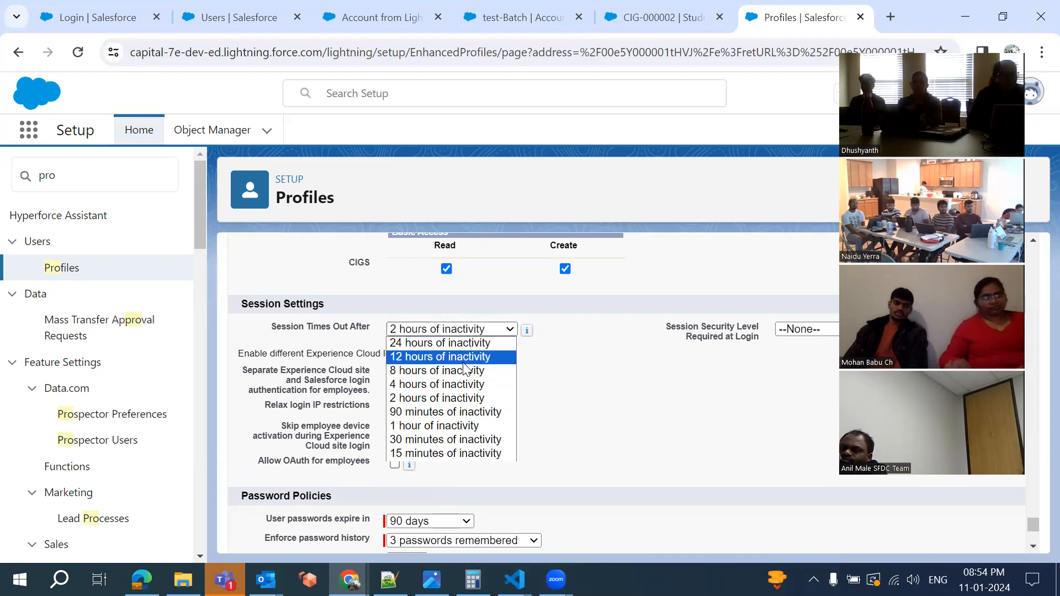
pyautogui.click(570, 391)
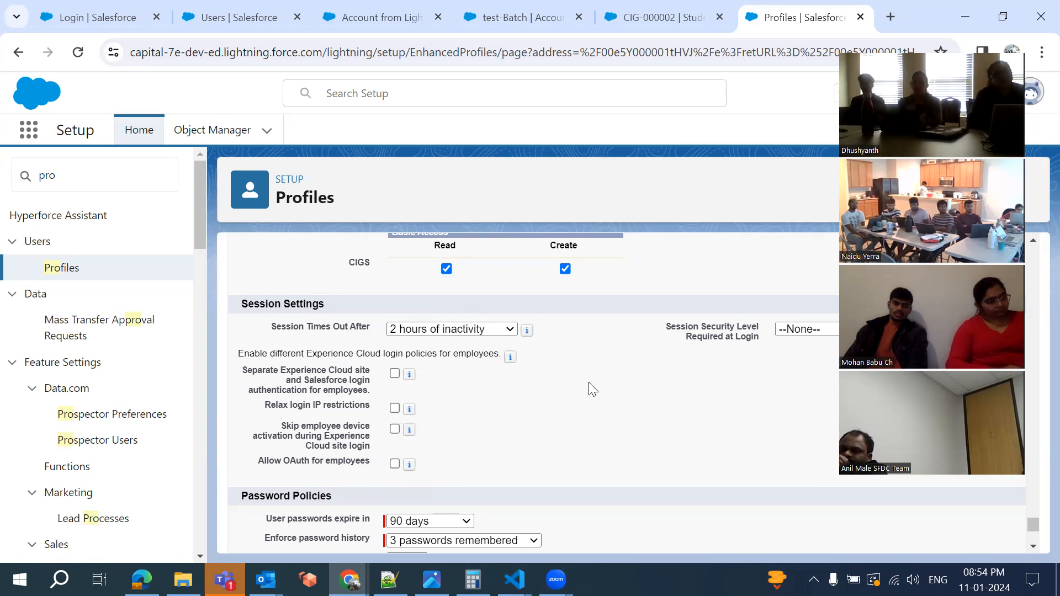
pyautogui.scroll(3, 589, 383)
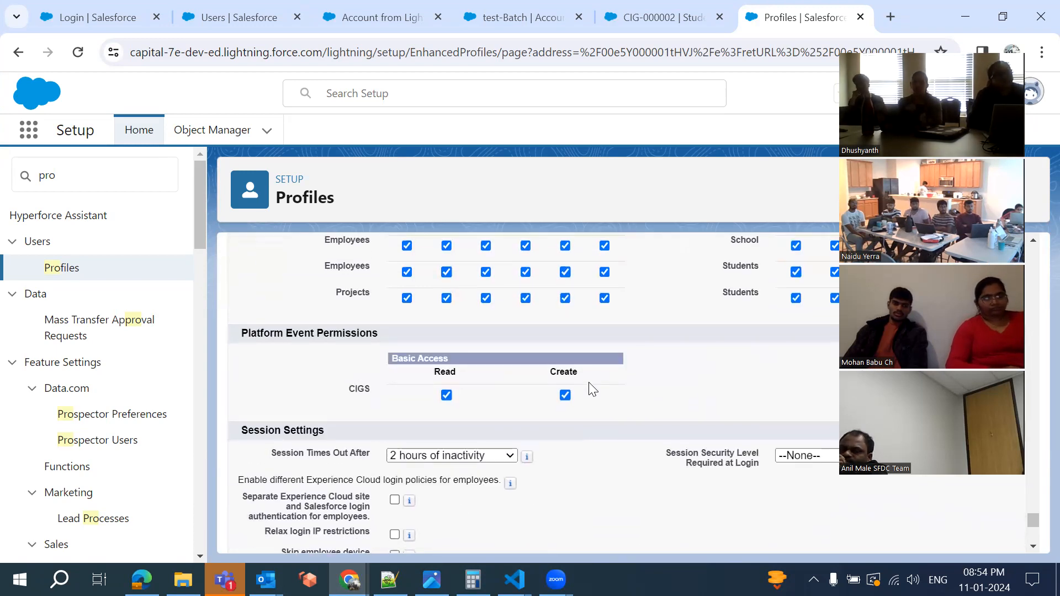
# Scroll up to Standard Object Permissions to review Accounts' full object access
pyautogui.scroll(6, 588, 382)
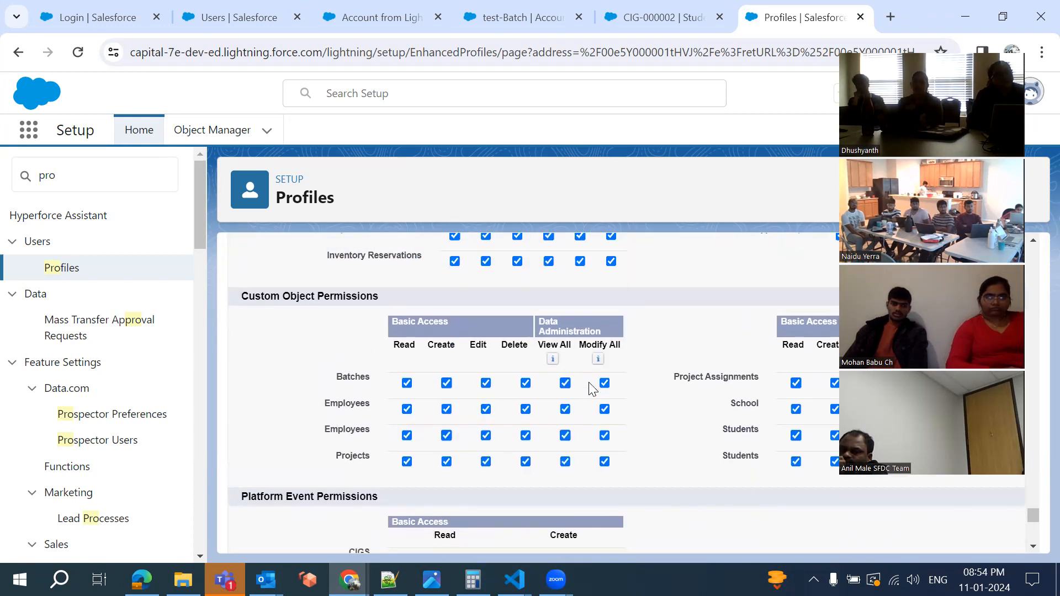
pyautogui.scroll(9, 588, 383)
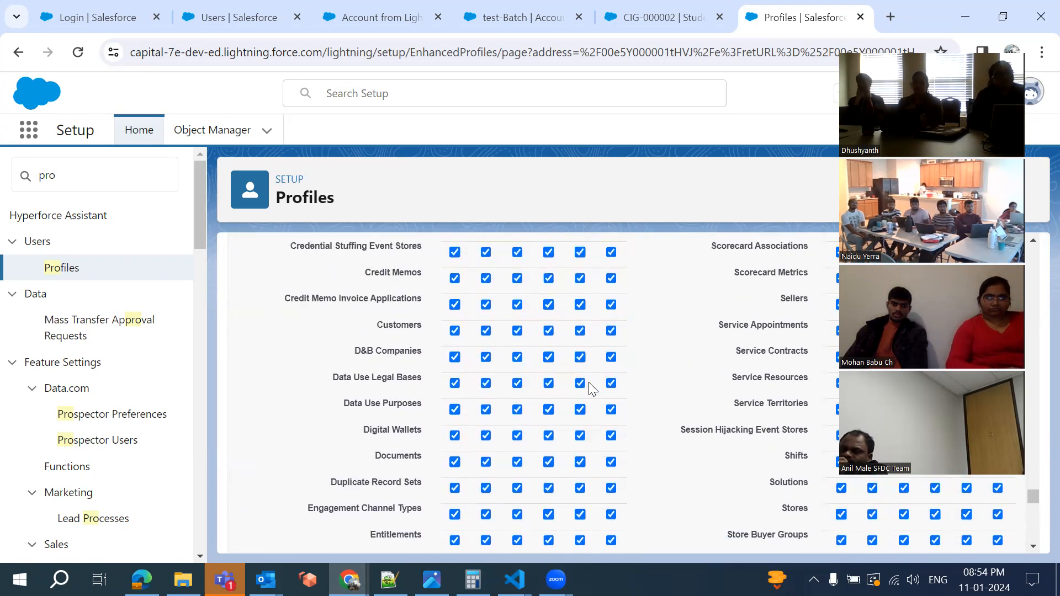
pyautogui.scroll(13, 589, 389)
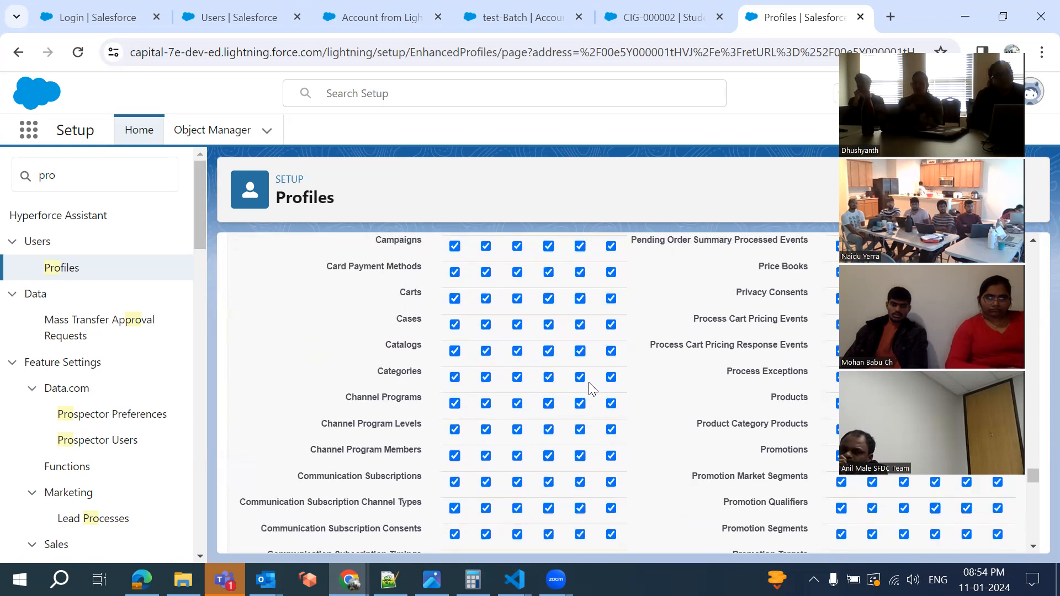
pyautogui.scroll(13, 588, 388)
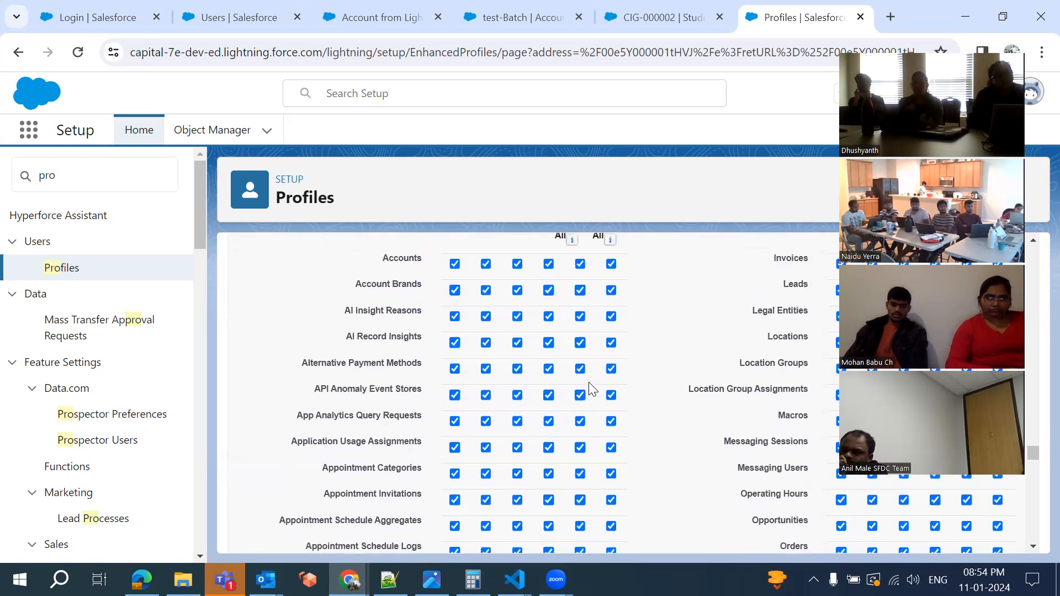
pyautogui.scroll(-3, 368, 329)
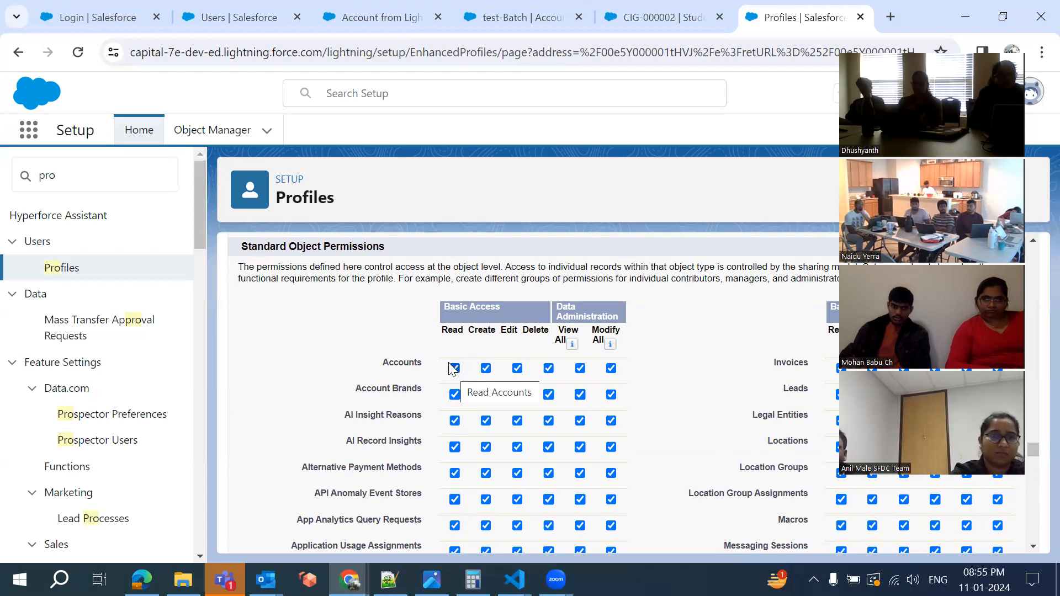
pyautogui.moveTo(352, 17)
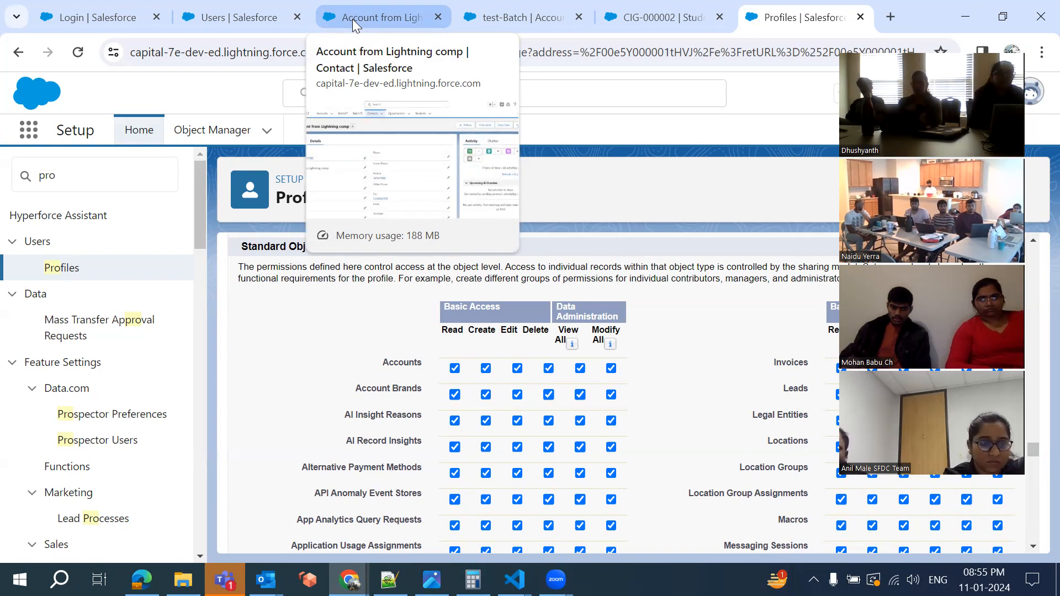
# On the contact record's tab, navigate to the Accounts page, then go back to the Profiles tab
pyautogui.click(352, 19)
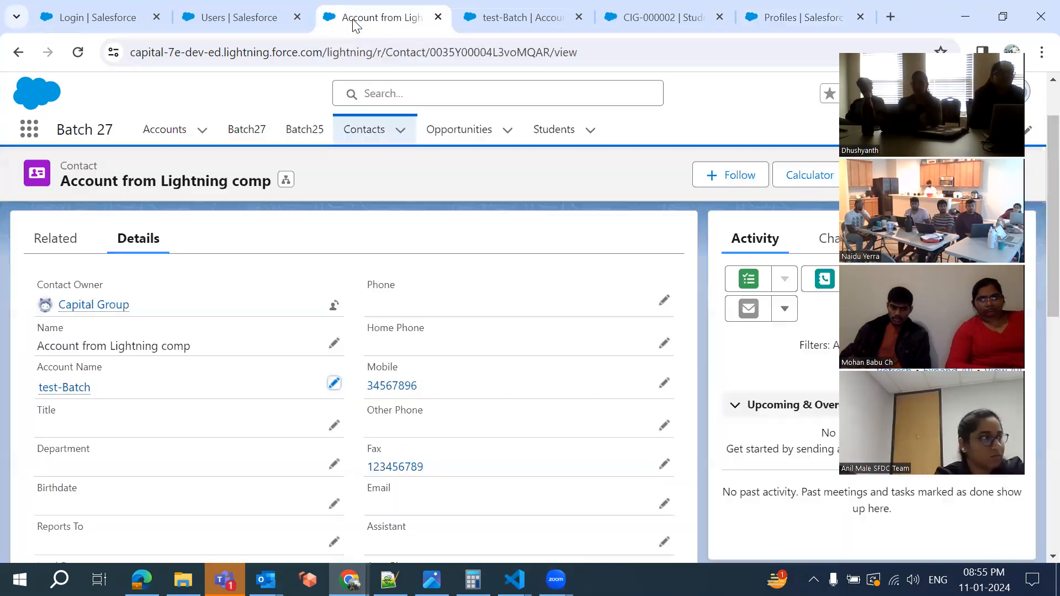
pyautogui.click(204, 133)
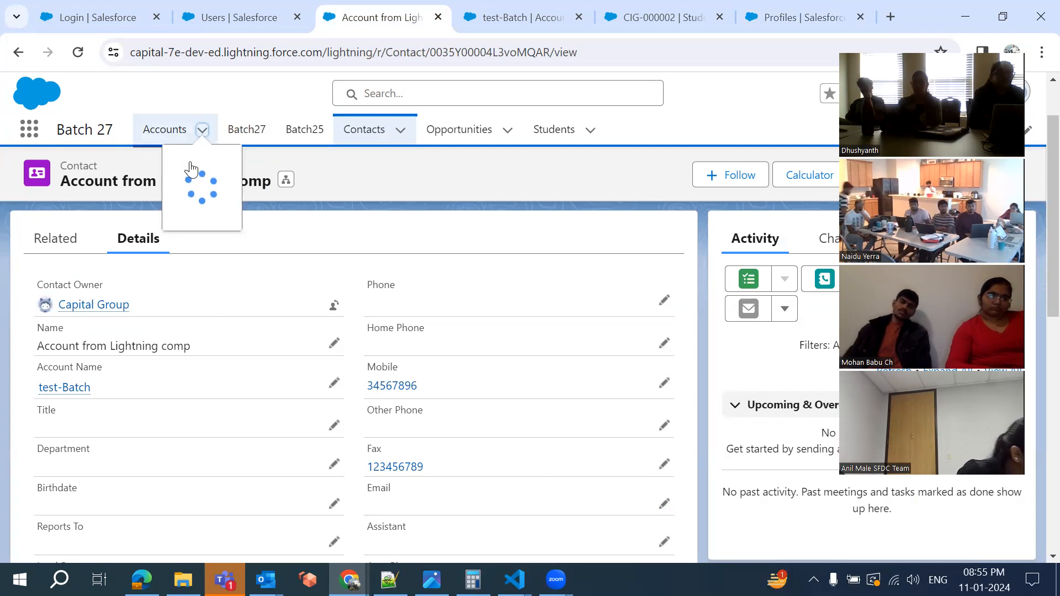
pyautogui.click(364, 50)
pyautogui.press('Return')
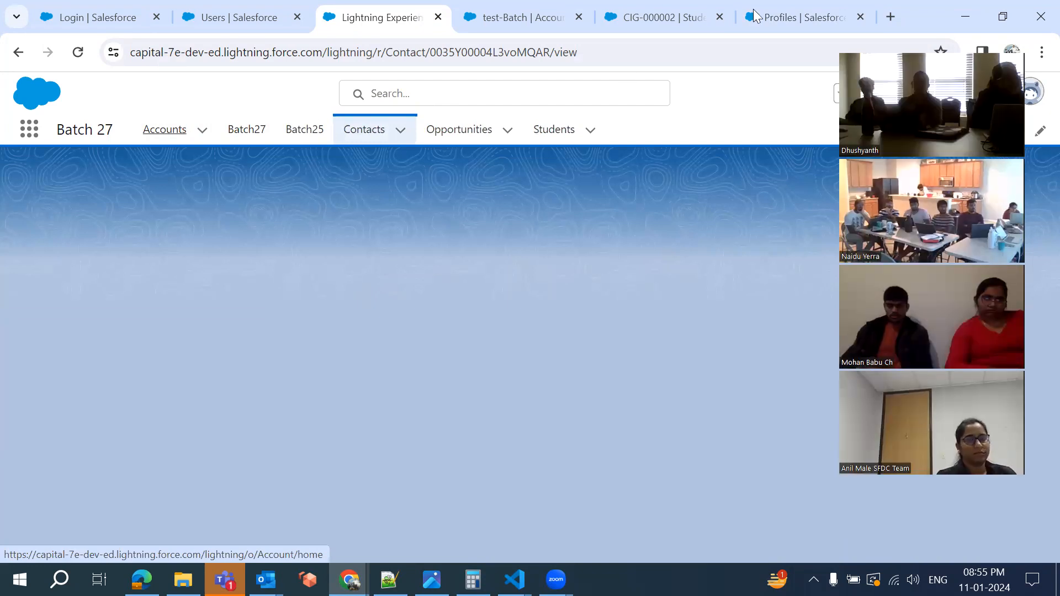
pyautogui.click(753, 8)
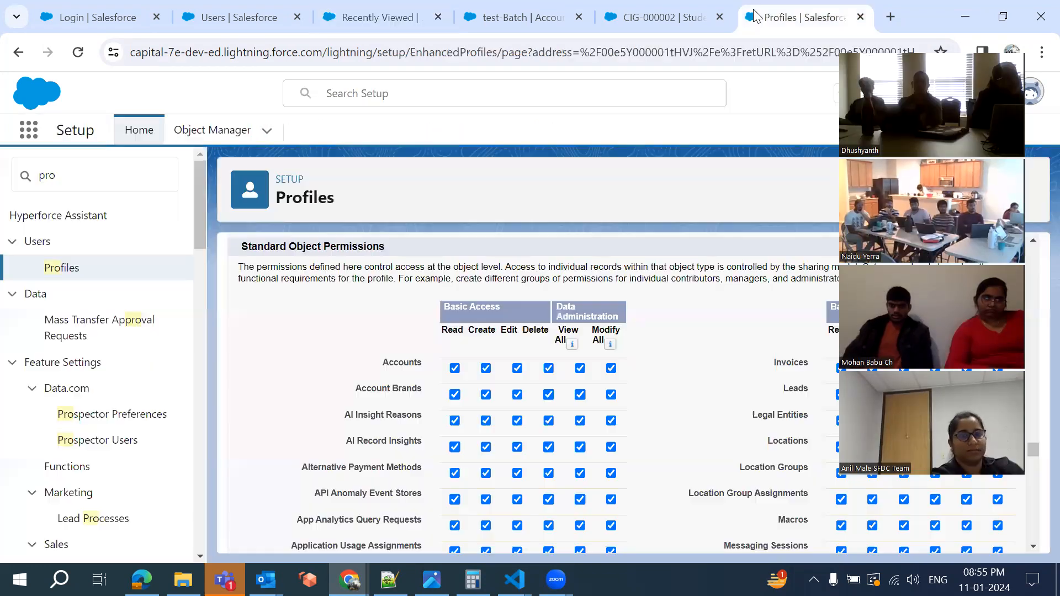
pyautogui.click(485, 369)
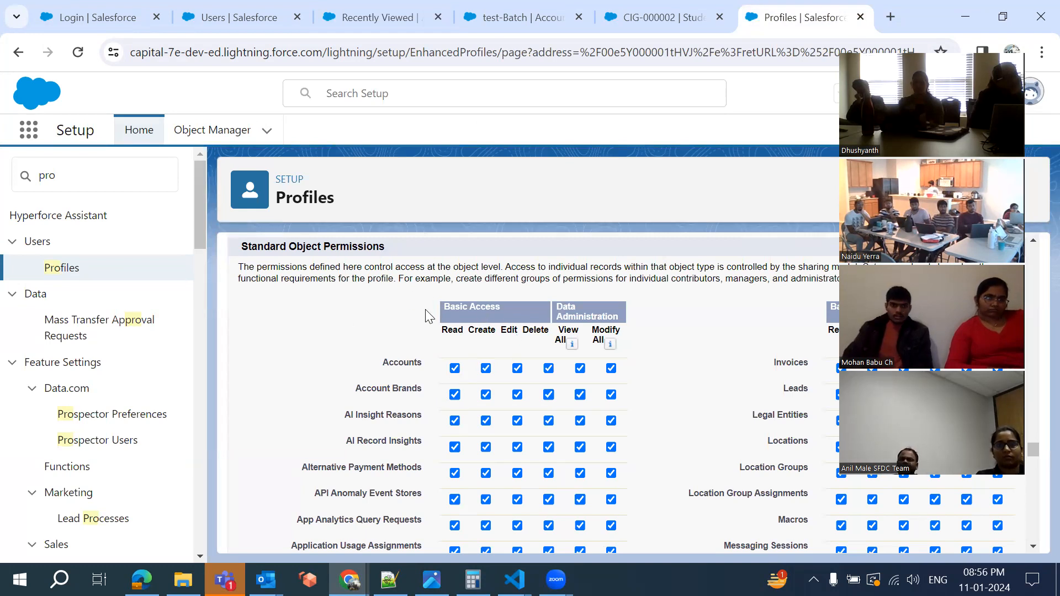
pyautogui.click(247, 16)
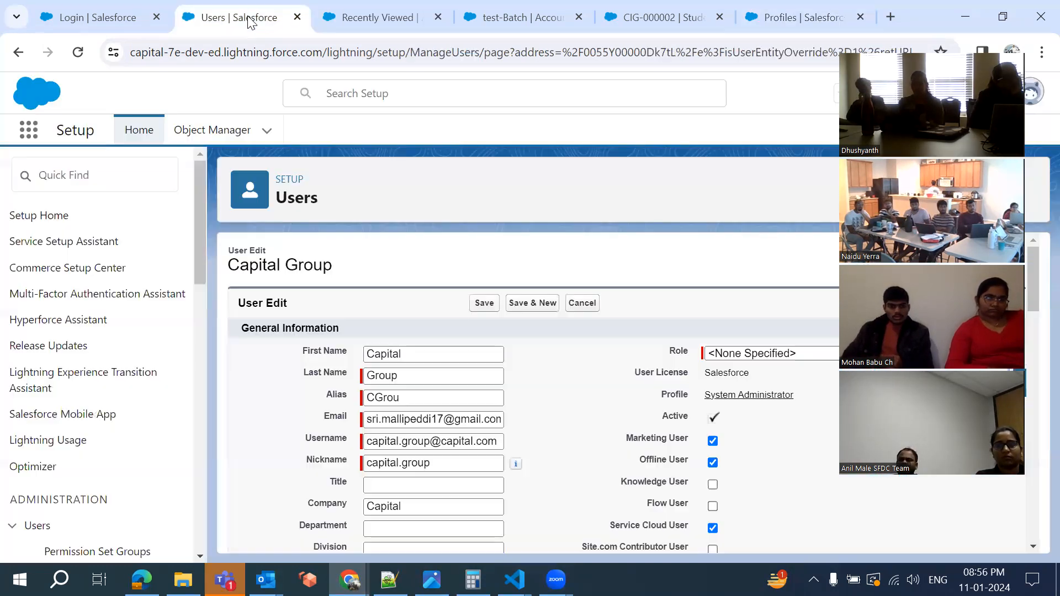
pyautogui.click(374, 12)
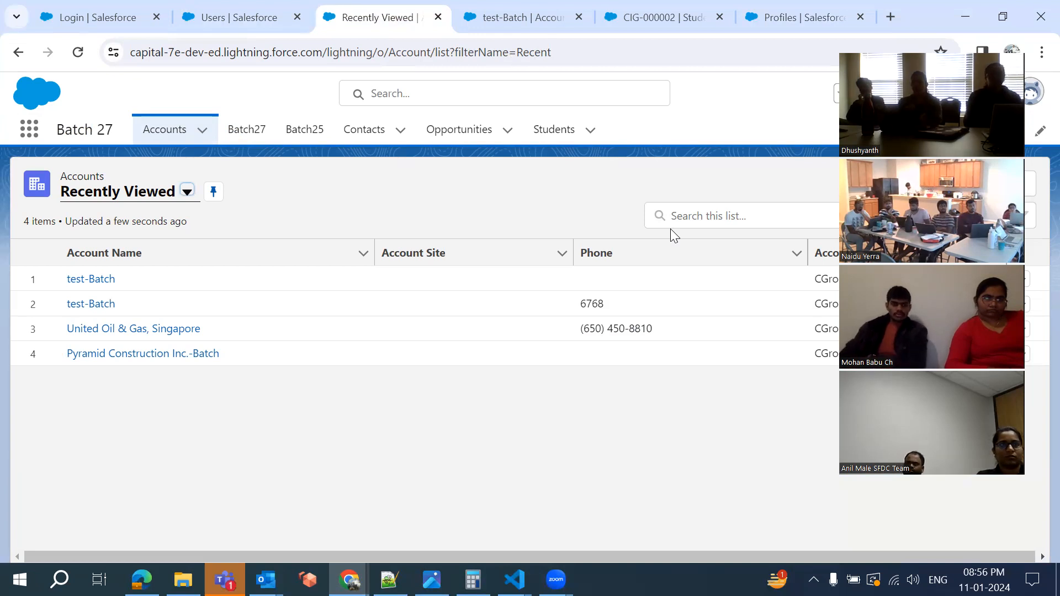
pyautogui.click(776, 17)
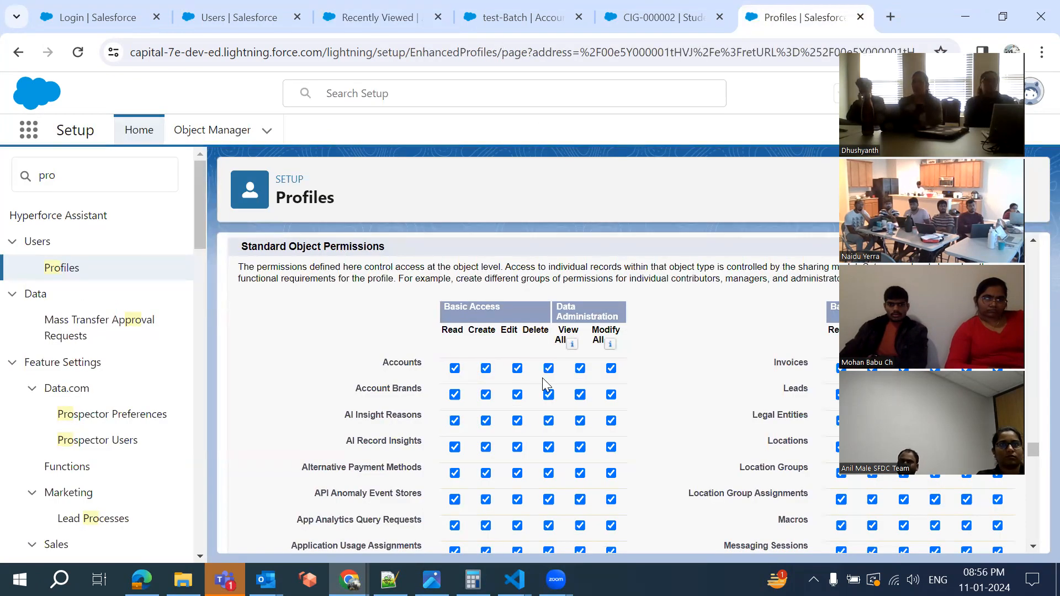
# Scroll to Custom Object Permissions and remove Create access for the School object
pyautogui.scroll(-1, 543, 381)
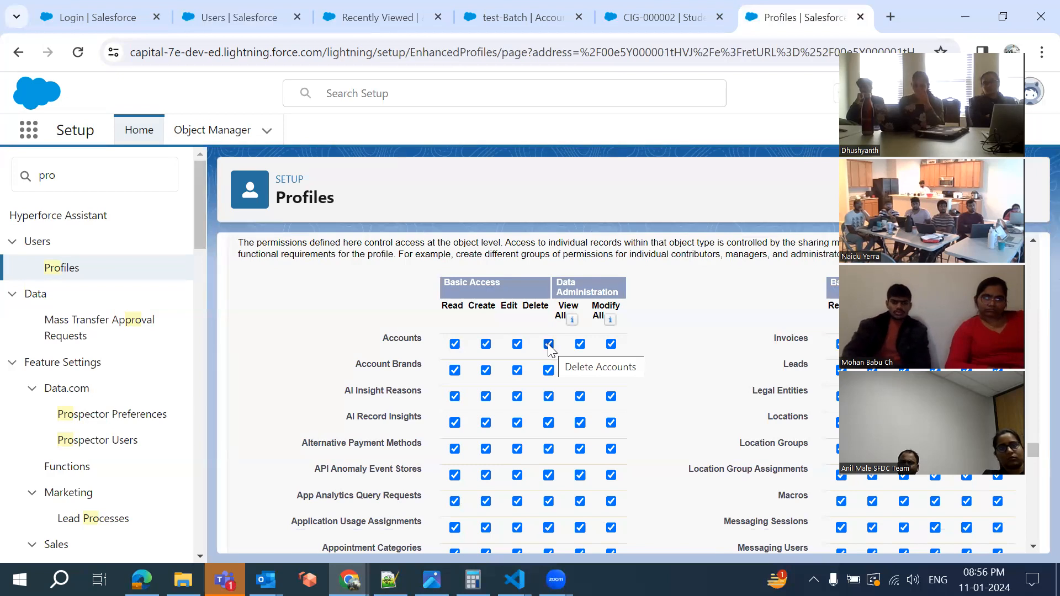
pyautogui.scroll(-1, 695, 339)
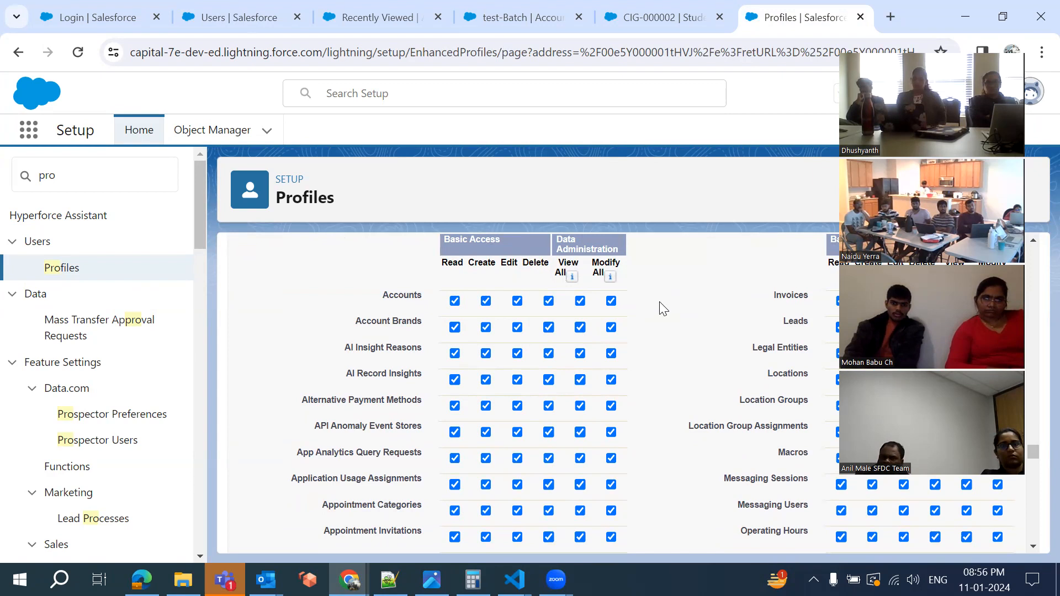
pyautogui.scroll(-20, 716, 331)
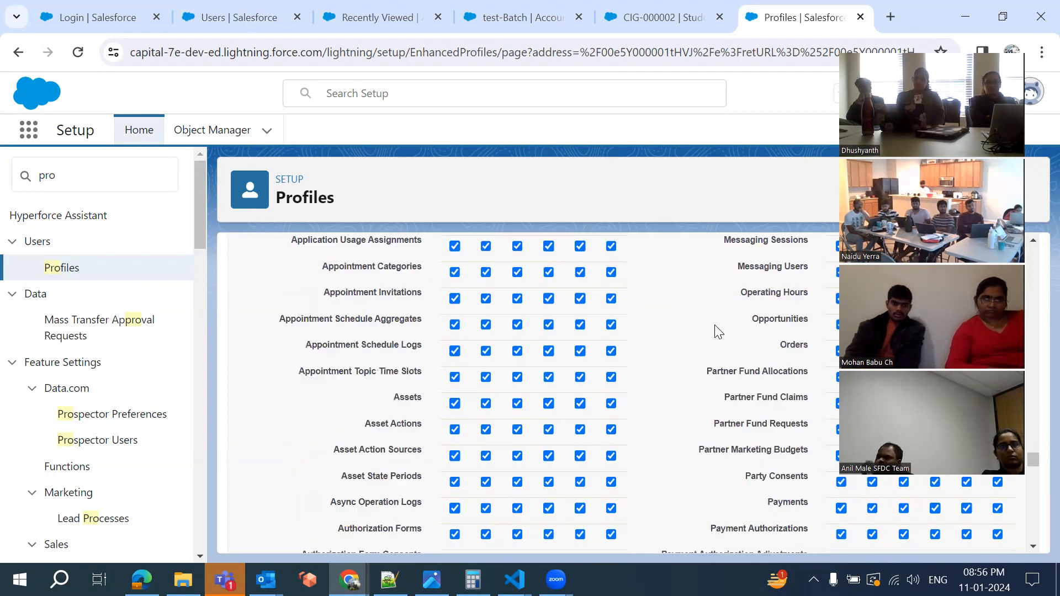
pyautogui.scroll(-10, 716, 331)
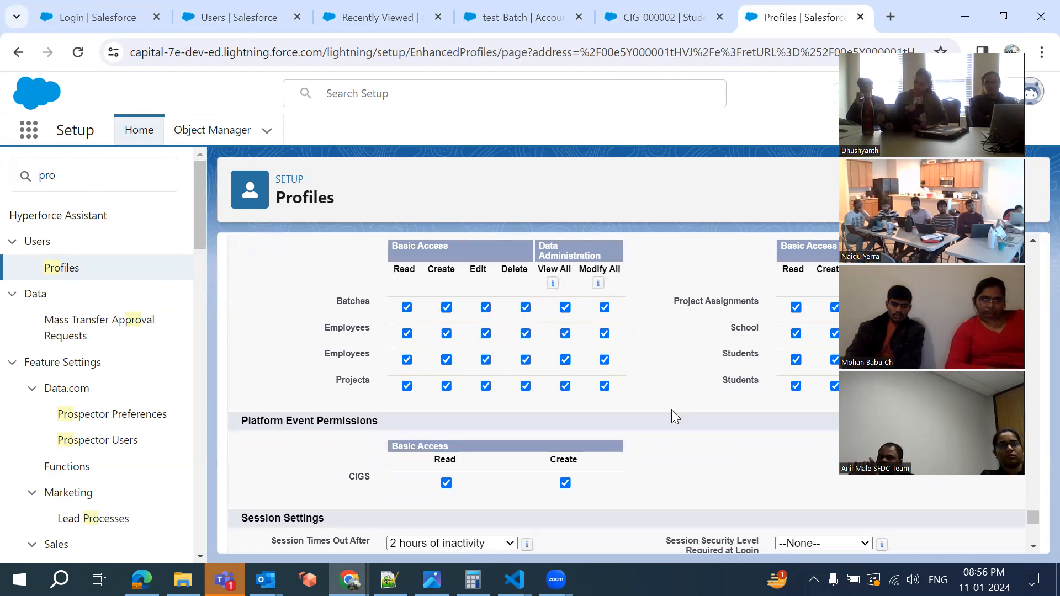
pyautogui.scroll(-1, 671, 410)
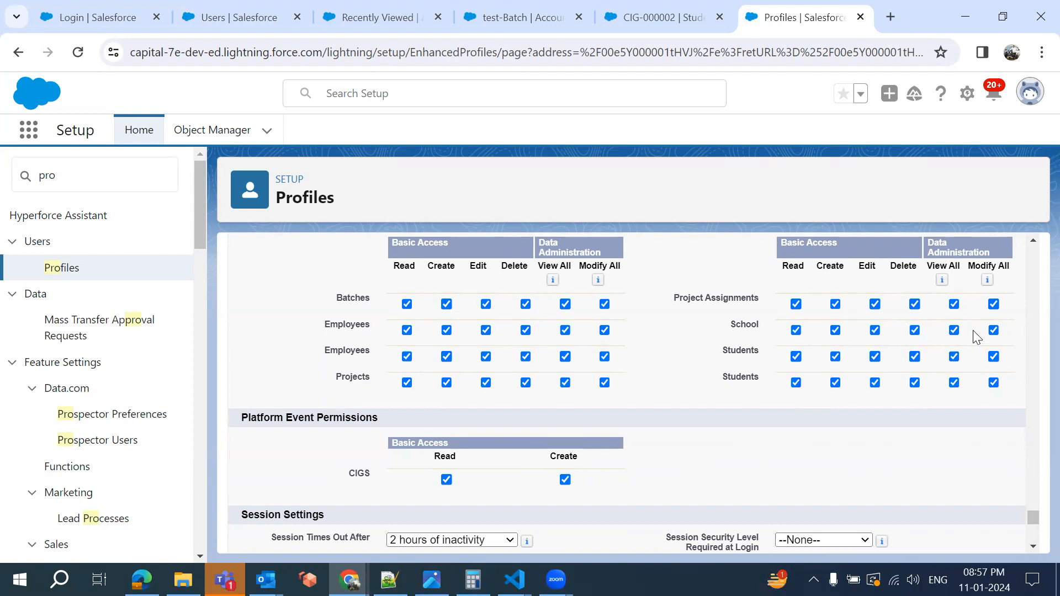
pyautogui.click(835, 330)
pyautogui.click(875, 331)
pyautogui.click(836, 331)
pyautogui.click(915, 331)
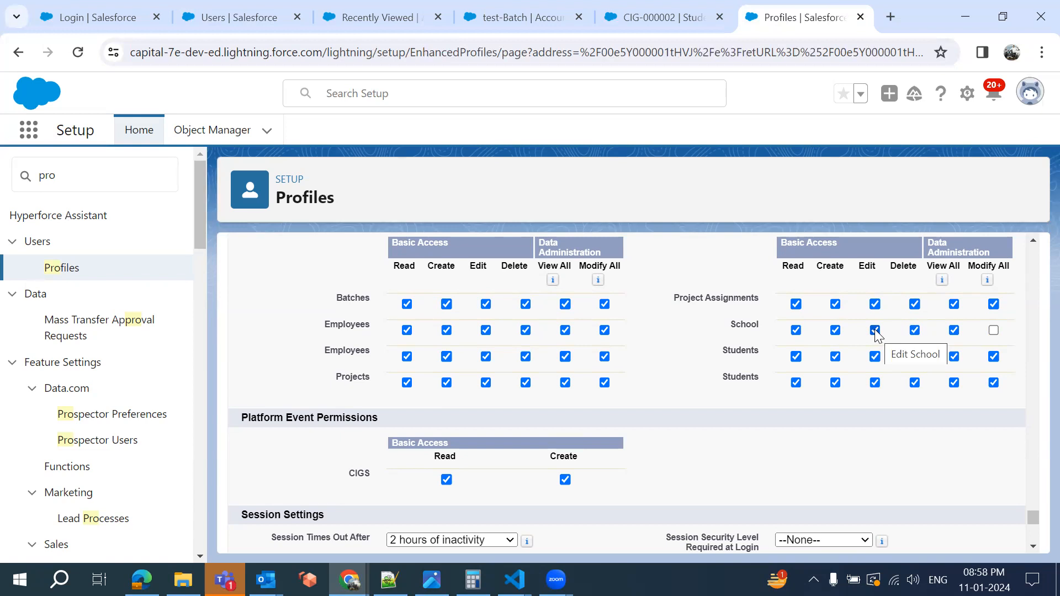
pyautogui.click(993, 330)
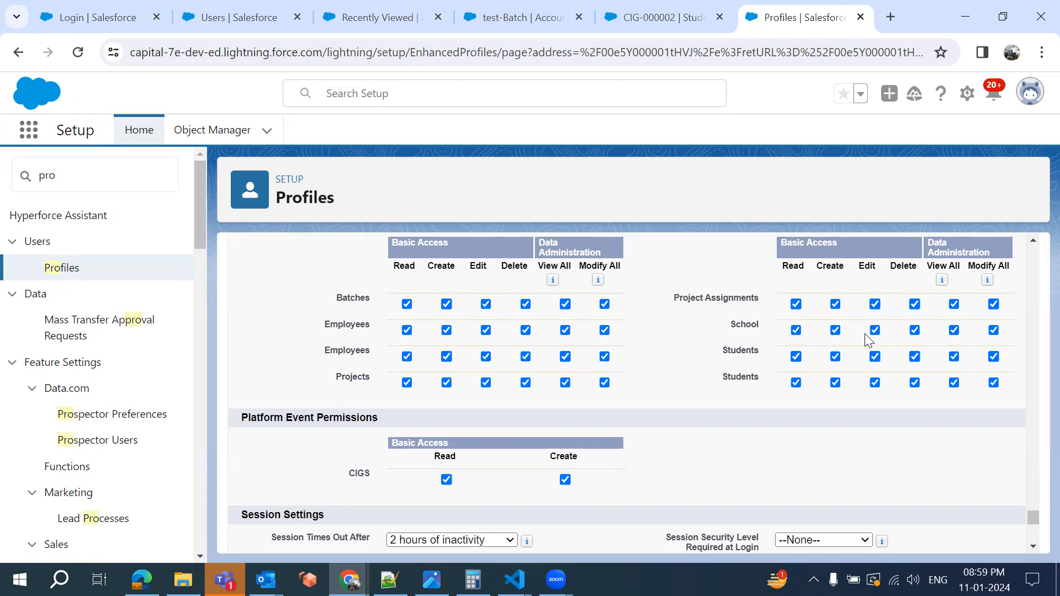
pyautogui.click(992, 330)
pyautogui.click(993, 330)
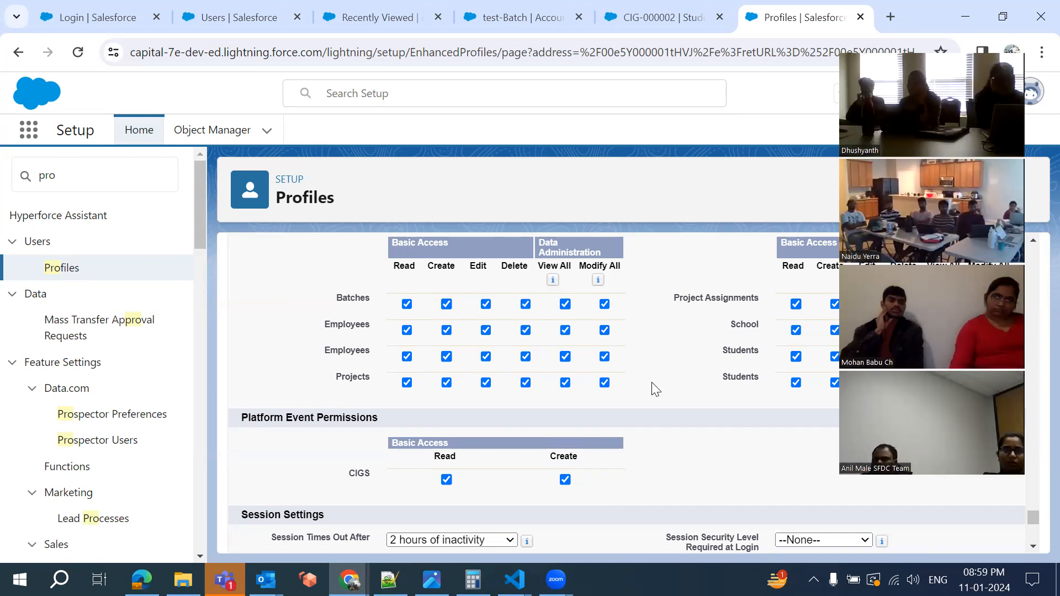
# Scroll the profile to Session Settings and Password Policies, then switch to the Notepad++ notes
pyautogui.scroll(3, 651, 382)
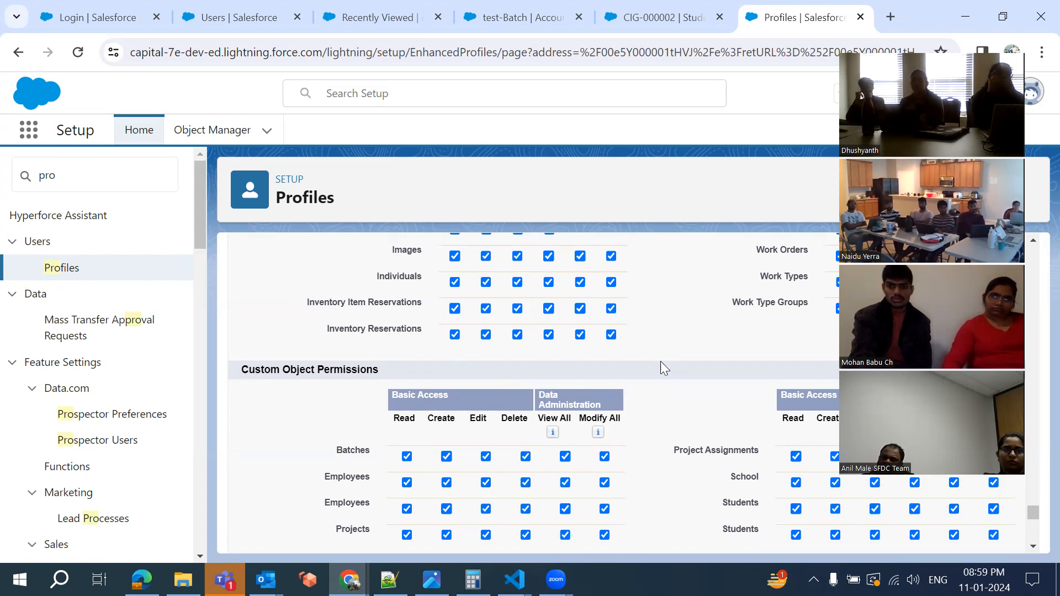
pyautogui.scroll(-4, 660, 380)
pyautogui.scroll(2, 660, 382)
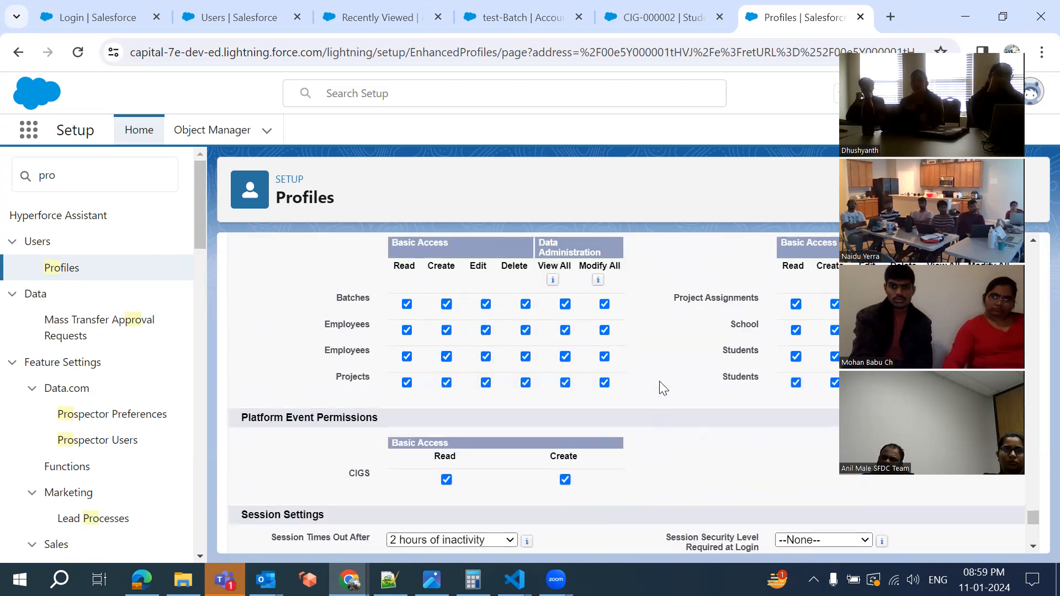
pyautogui.scroll(1, 660, 382)
pyautogui.scroll(1, 659, 381)
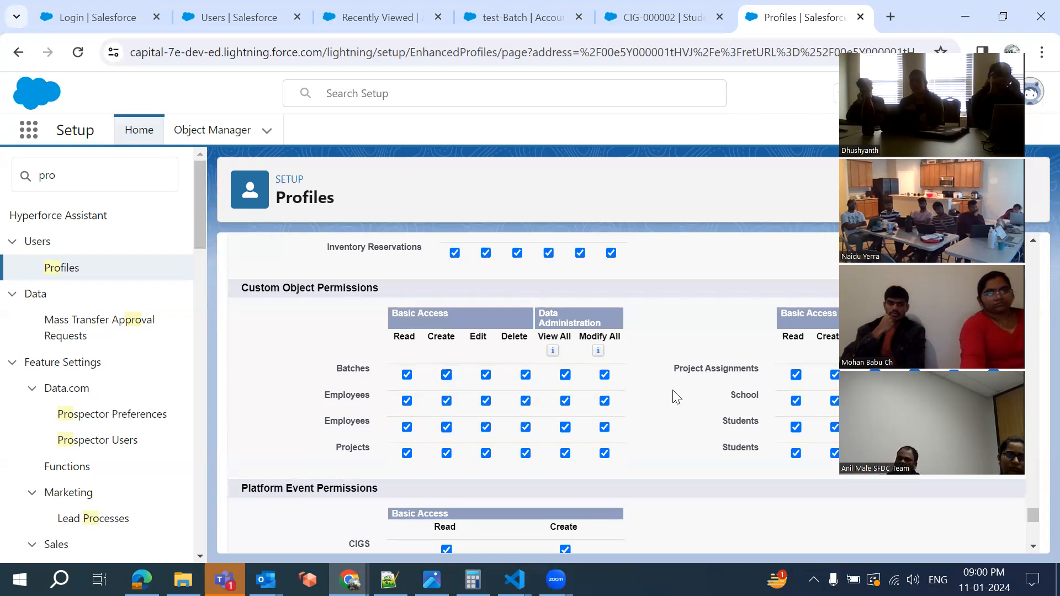
pyautogui.scroll(1, 677, 396)
pyautogui.scroll(-3, 676, 396)
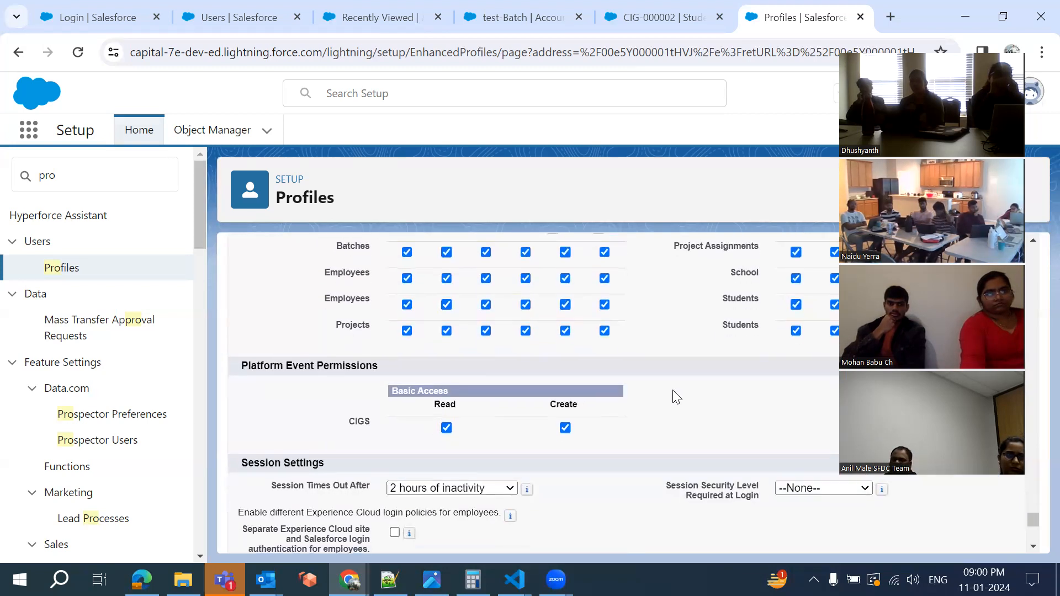
pyautogui.scroll(-4, 328, 389)
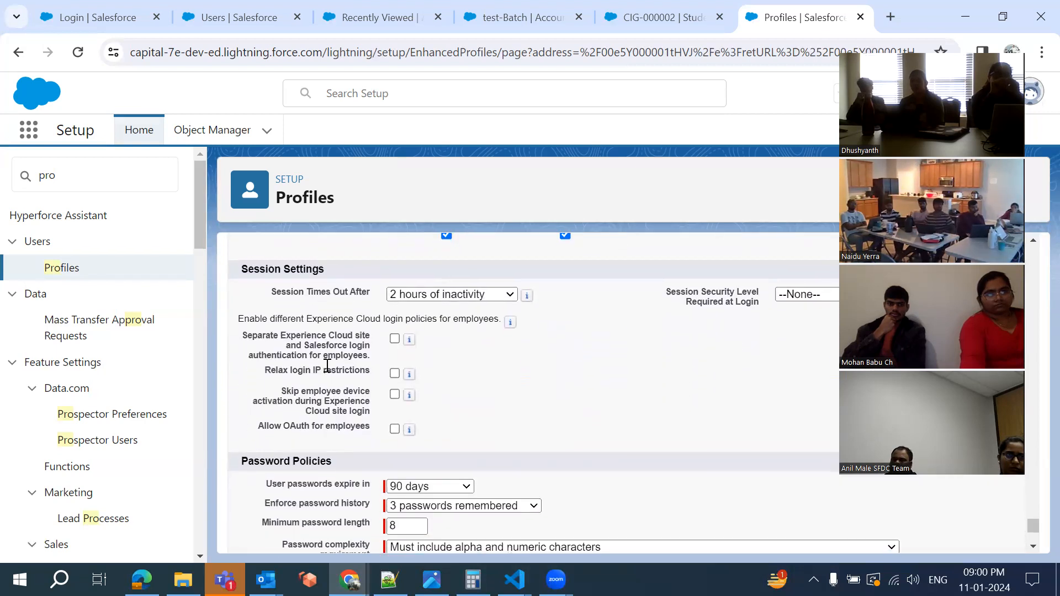
pyautogui.hotkey('alt', 'Tab')
# Replace the old line under Profile: with 'Login hours,' and 'Login Ip Address,'
pyautogui.click(269, 281)
pyautogui.moveTo(269, 281); pyautogui.dragTo(19, 263)
pyautogui.press('BackSpace')
pyautogui.write('Login ')
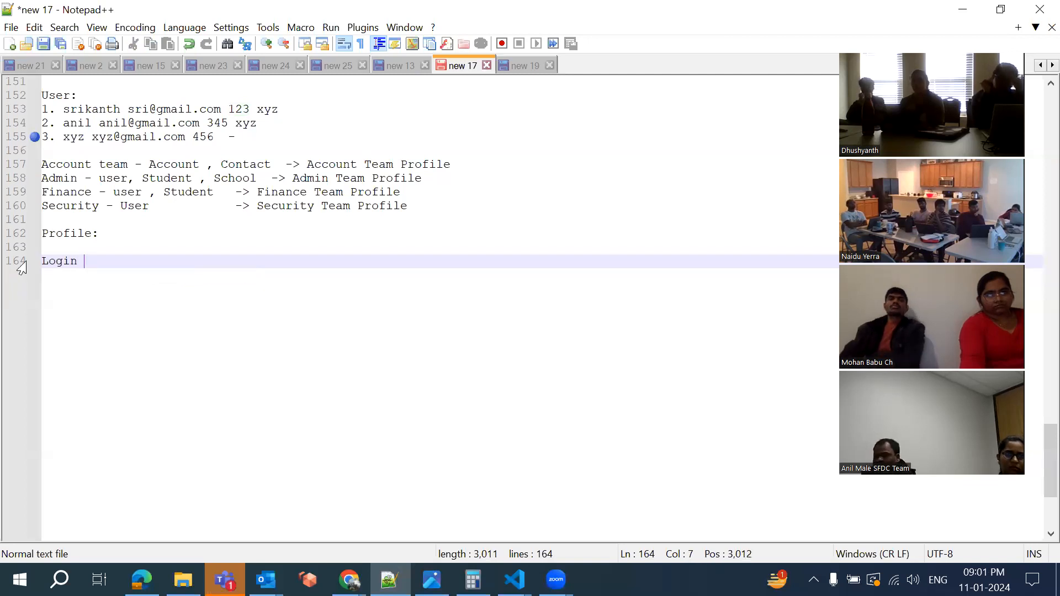
pyautogui.write('hours,')
pyautogui.press('Return')
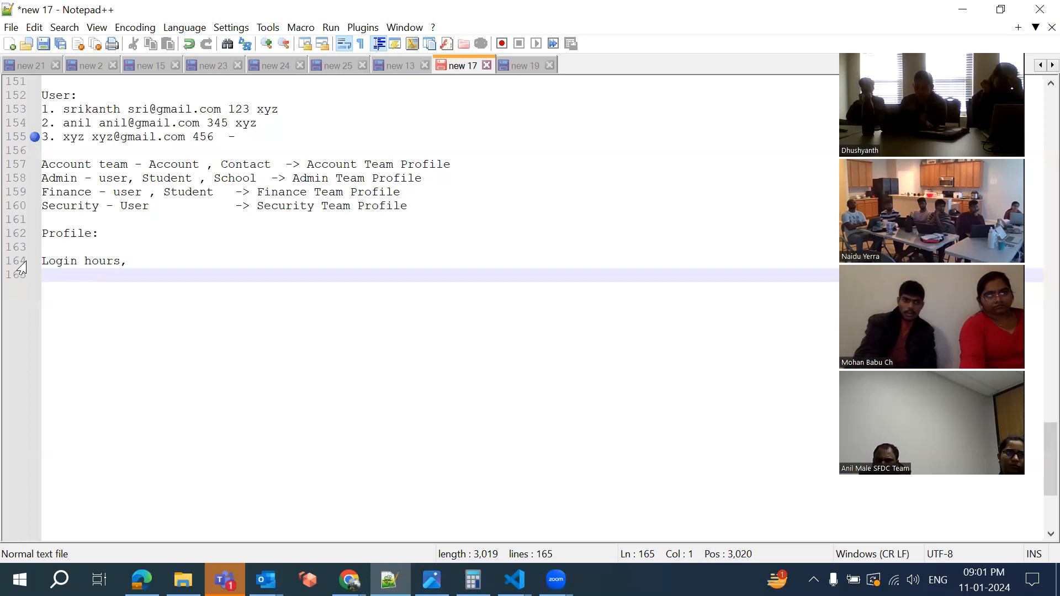
pyautogui.write('Ip Addre')
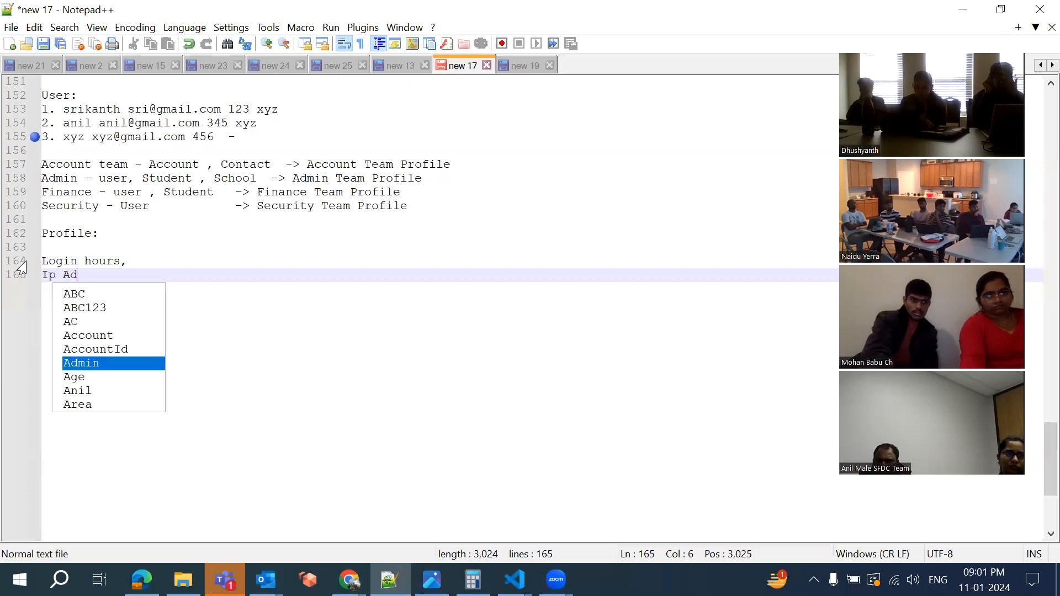
pyautogui.press('BackSpace')
pyautogui.press('BackSpace')
pyautogui.press('BackSpace')
pyautogui.press('BackSpace')
pyautogui.press('BackSpace')
pyautogui.press('BackSpace')
pyautogui.press('BackSpace')
pyautogui.press('BackSpace')
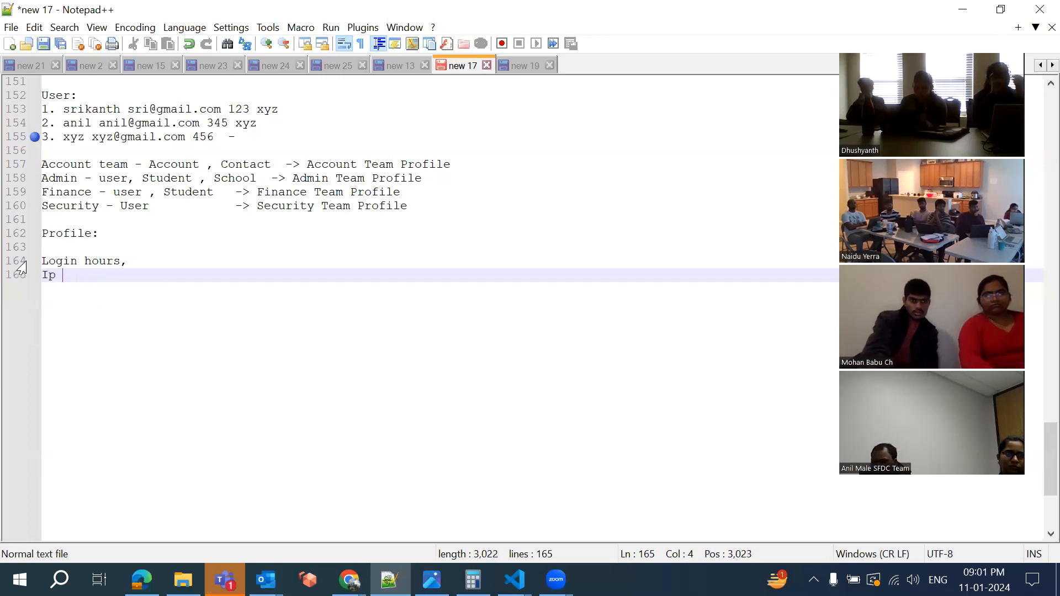
pyautogui.write('ILogin Ip ')
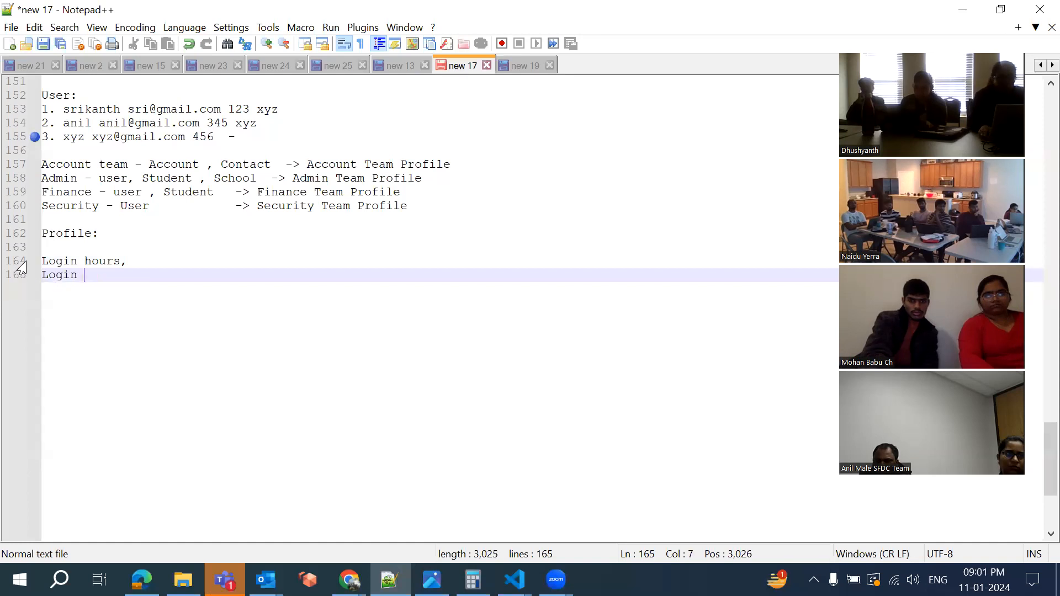
pyautogui.write('Address')
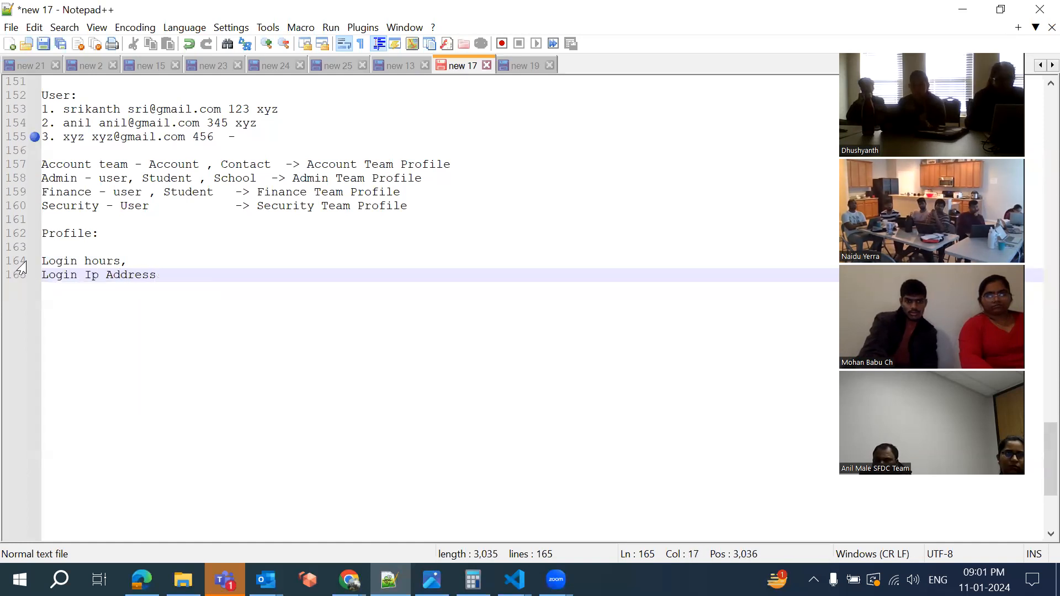
pyautogui.write(',')
# Add lines 'Password Polocies,', 'Session settings' and 'Object Access(CR' to the Profile list
pyautogui.press('Return')
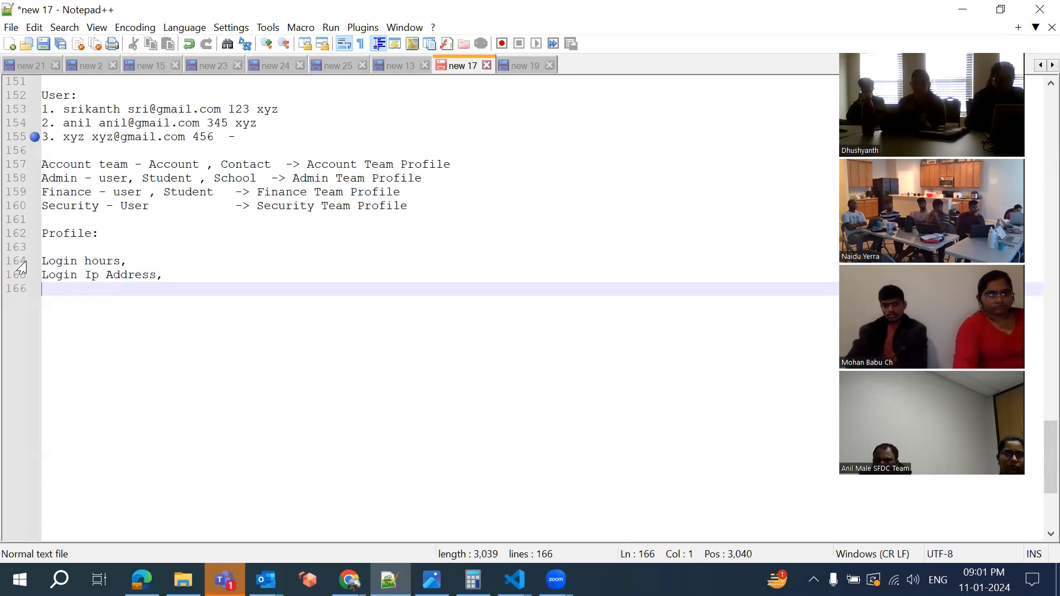
pyautogui.write('P')
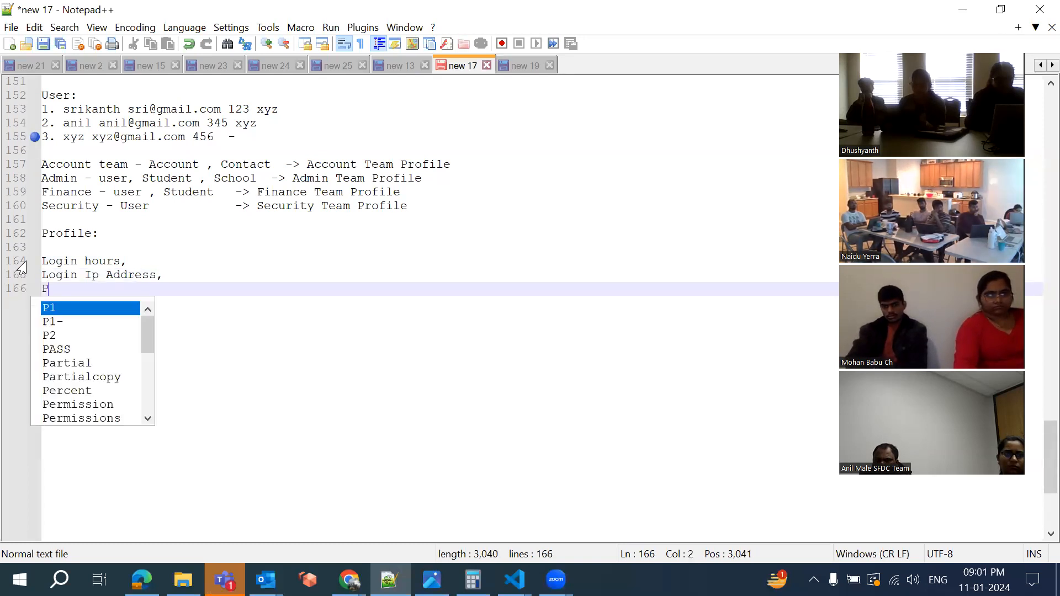
pyautogui.write('assword Poli')
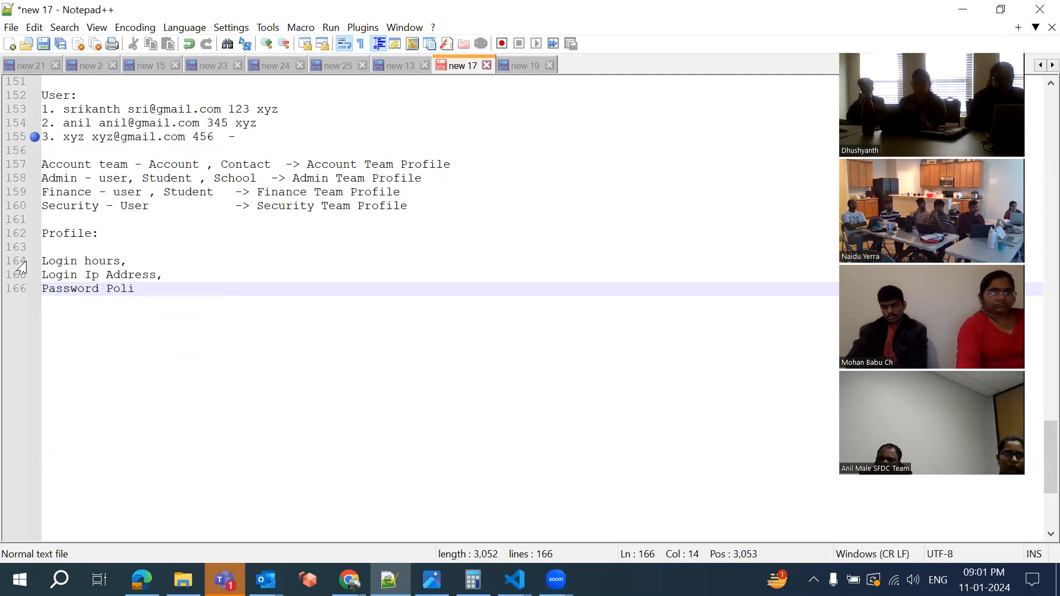
pyautogui.press('BackSpace')
pyautogui.write('ocies,')
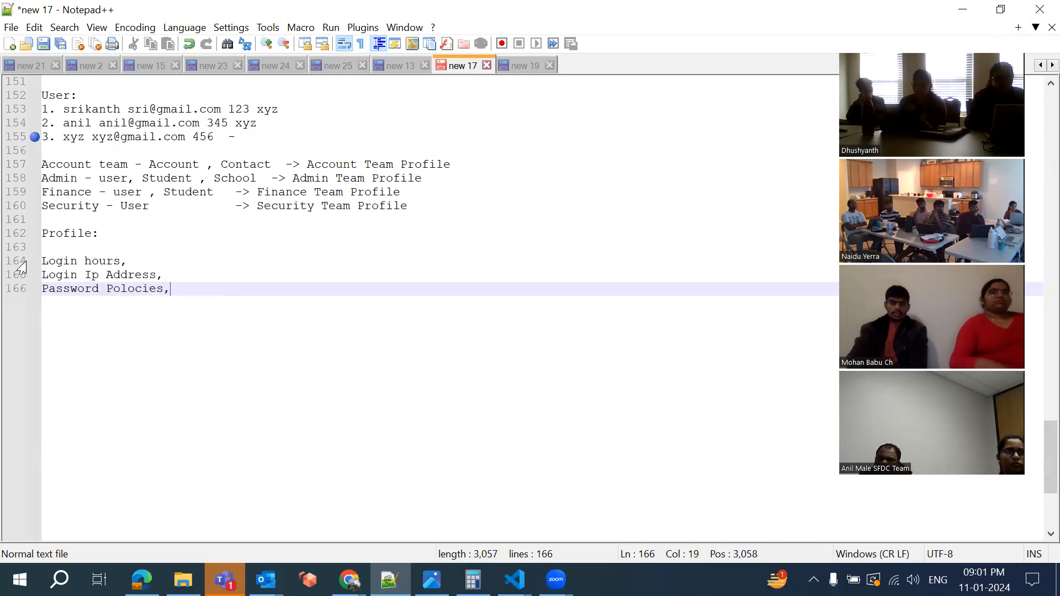
pyautogui.press('Return')
pyautogui.write('Session se')
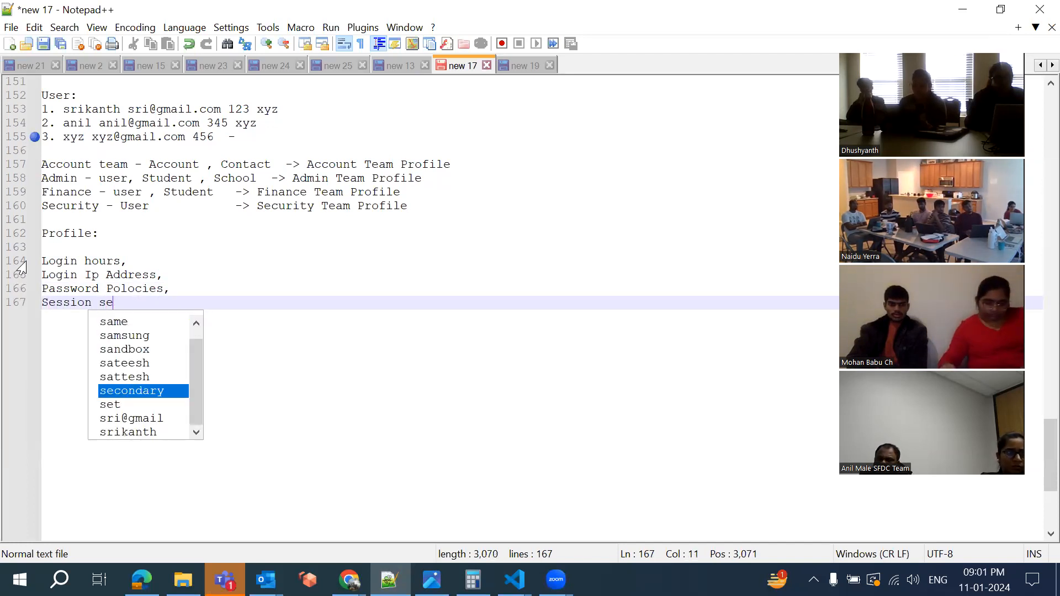
pyautogui.write('ttings')
pyautogui.press('Return')
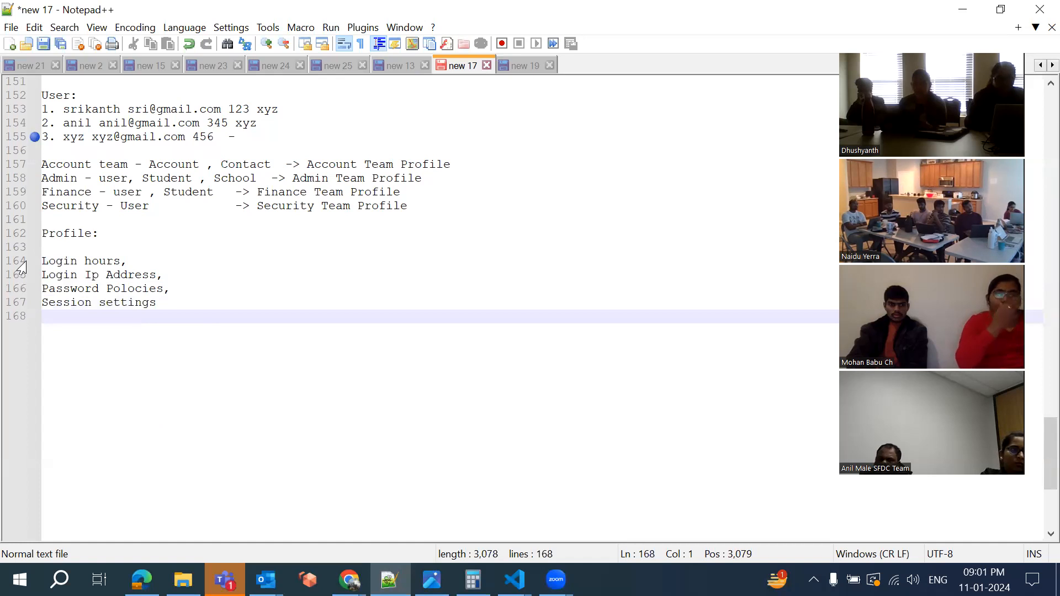
pyautogui.write('Object')
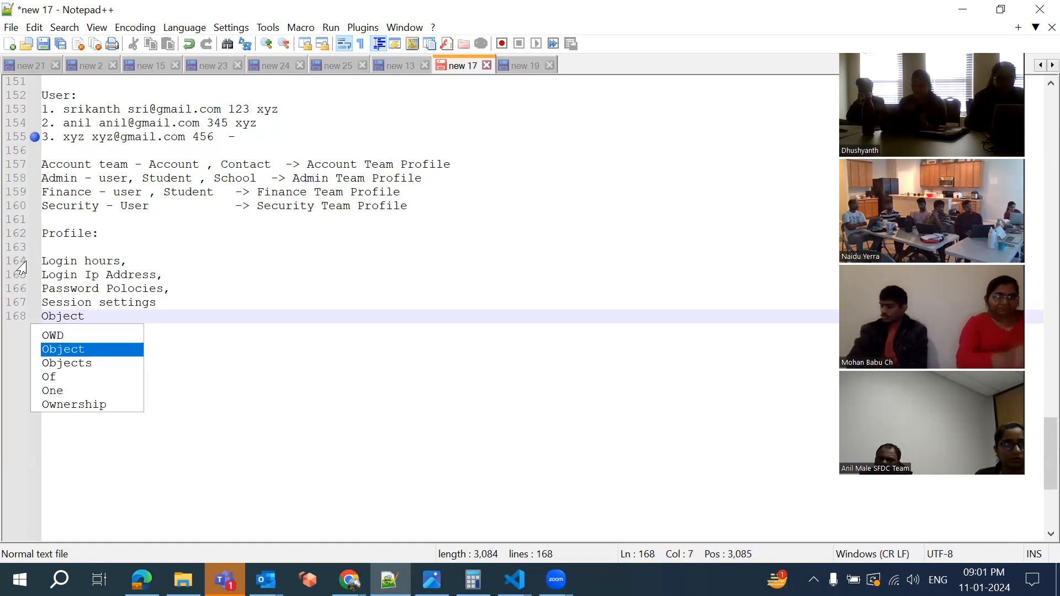
pyautogui.write(' Acc')
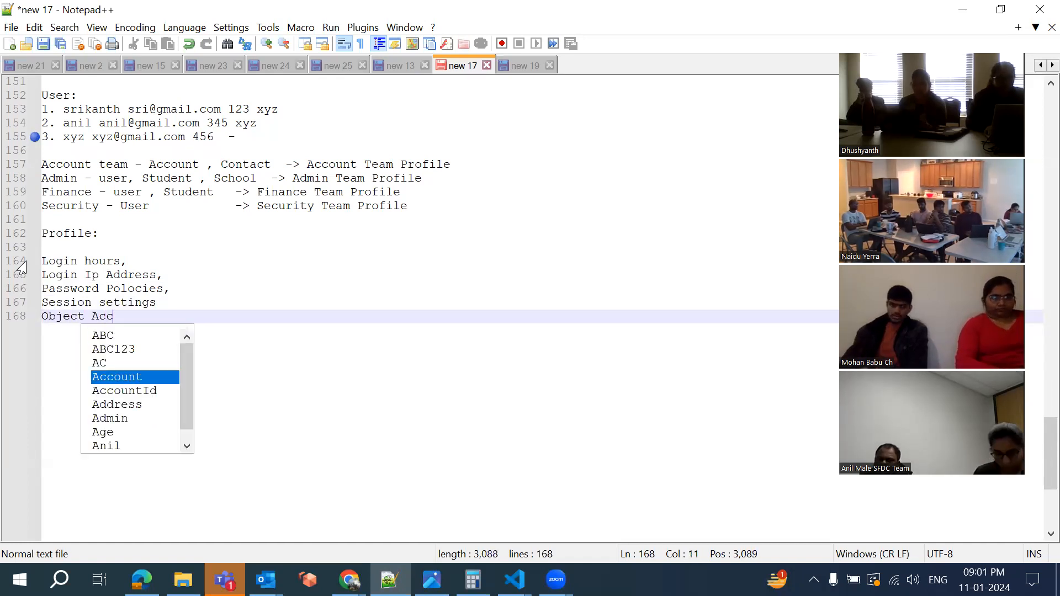
pyautogui.write('ess(CRED')
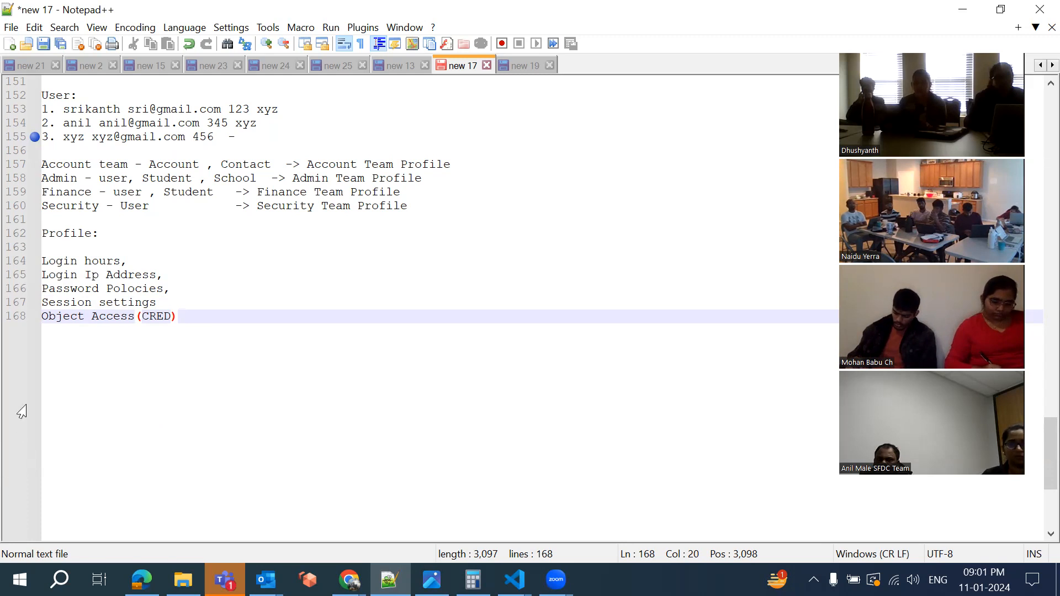
pyautogui.click(349, 580)
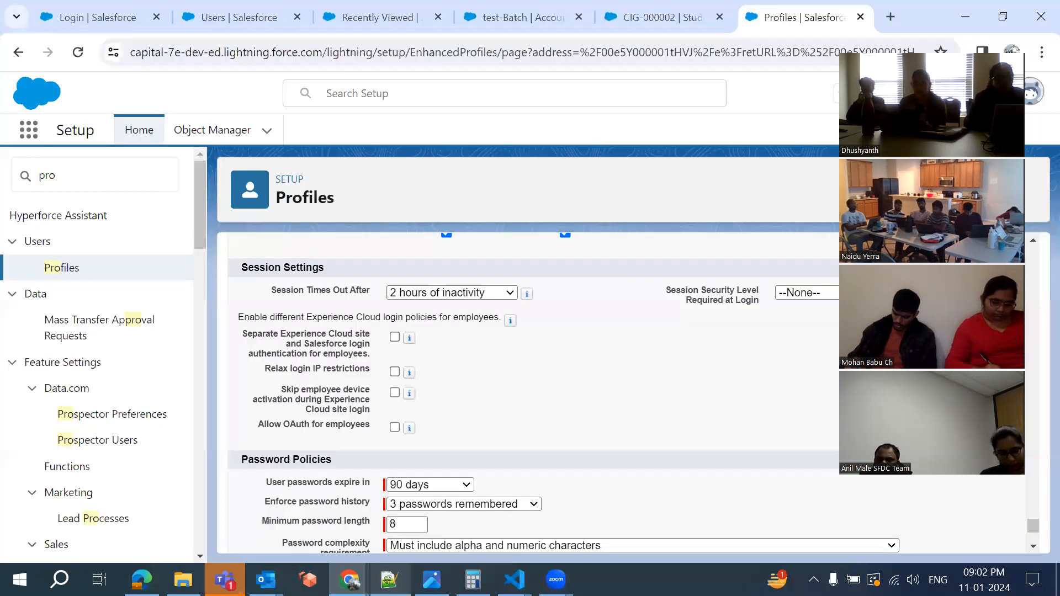
pyautogui.scroll(5, 480, 326)
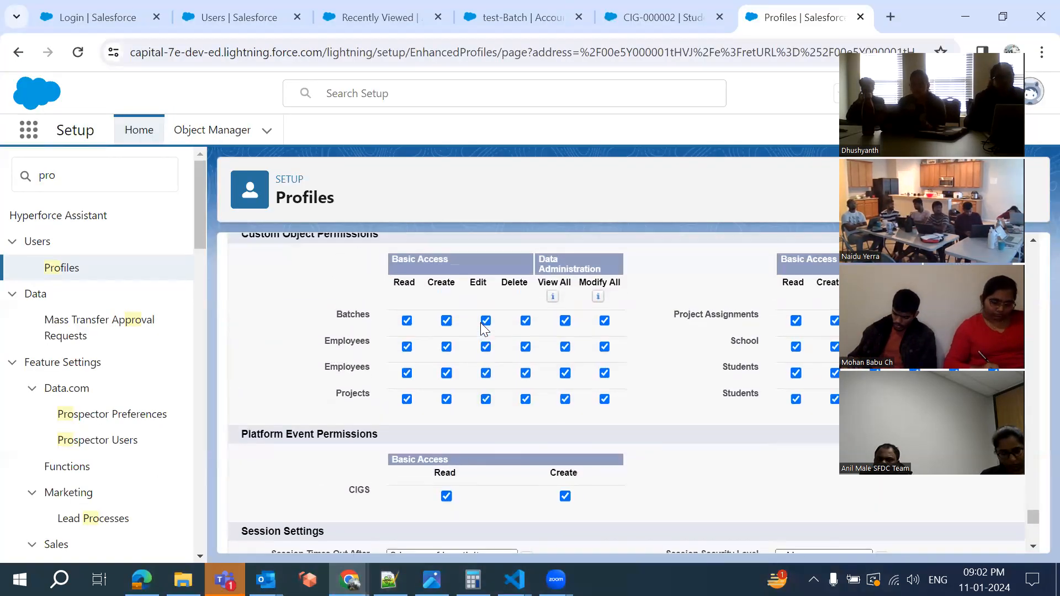
pyautogui.scroll(1, 480, 323)
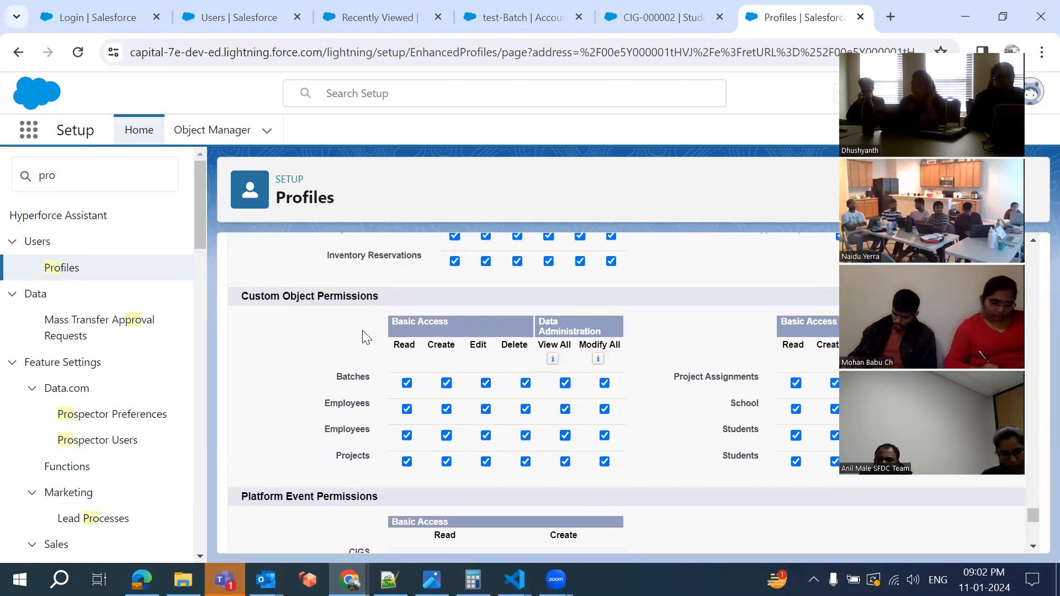
pyautogui.scroll(10, 353, 346)
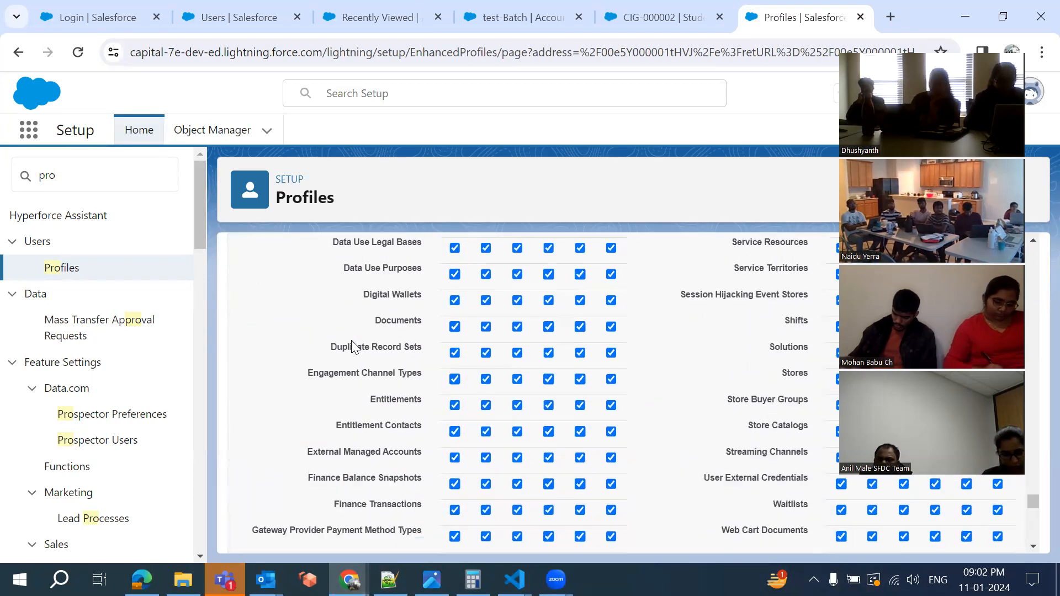
pyautogui.scroll(15, 354, 347)
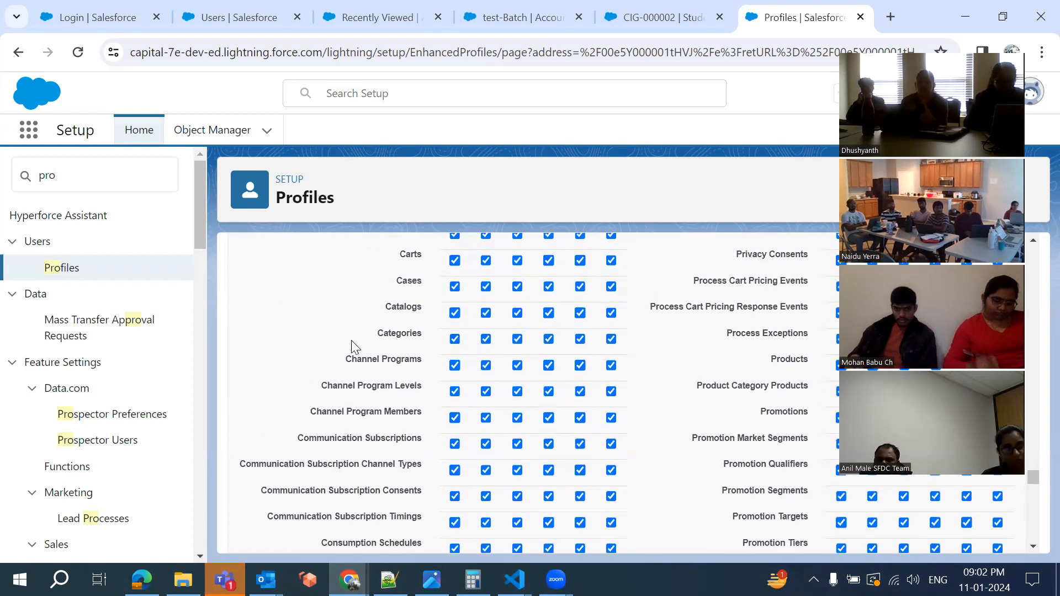
pyautogui.scroll(15, 352, 341)
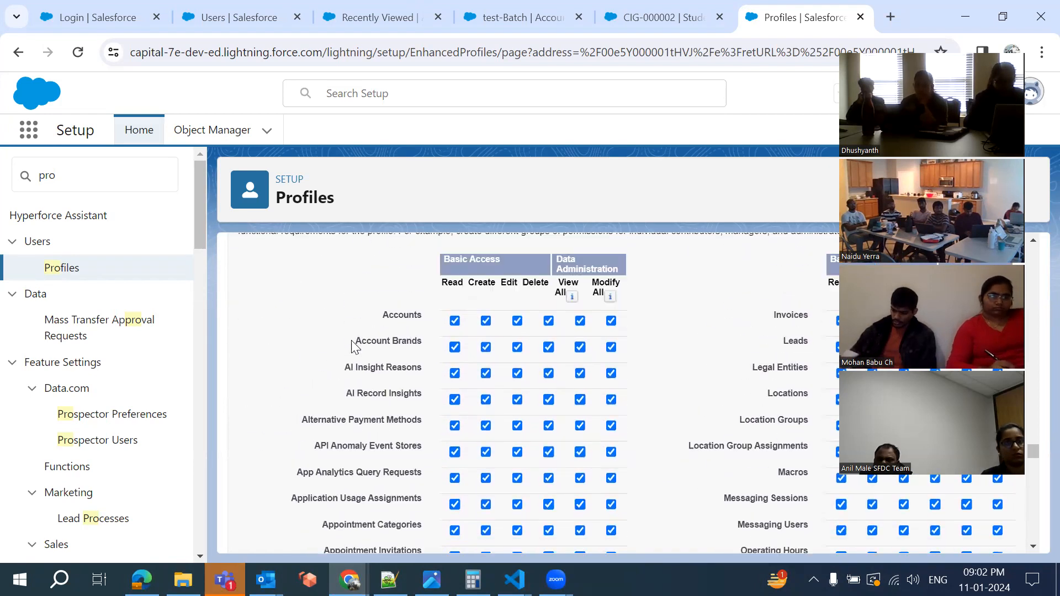
pyautogui.scroll(-2, 267, 296)
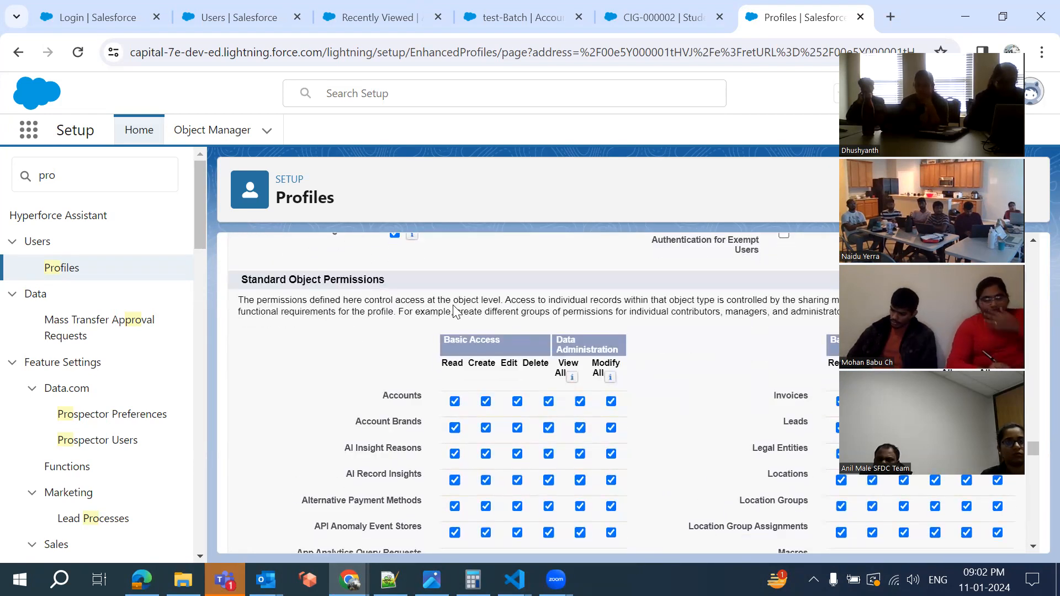
pyautogui.scroll(-14, 381, 410)
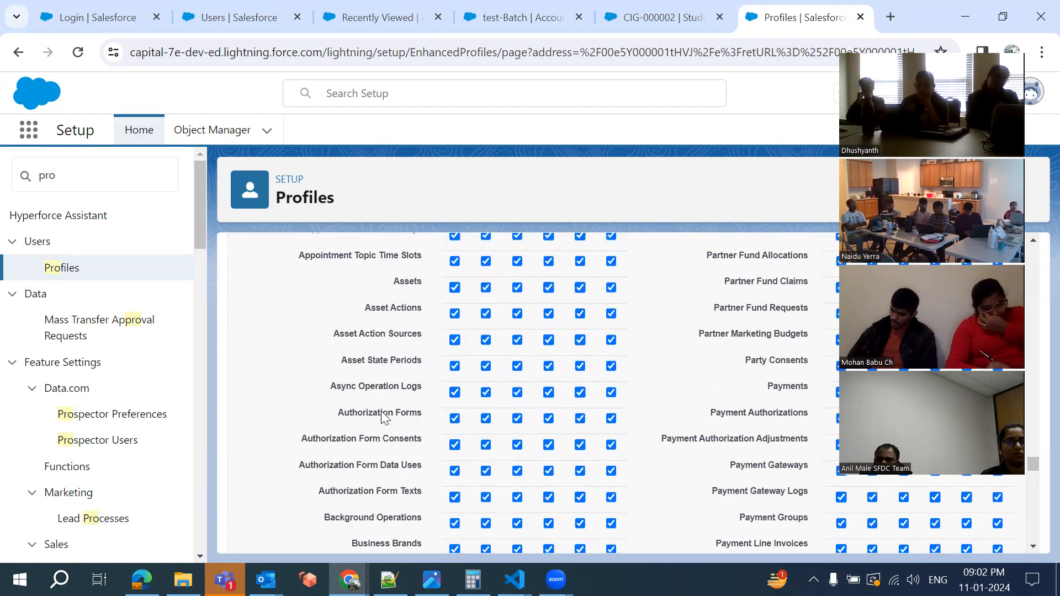
pyautogui.scroll(-20, 380, 412)
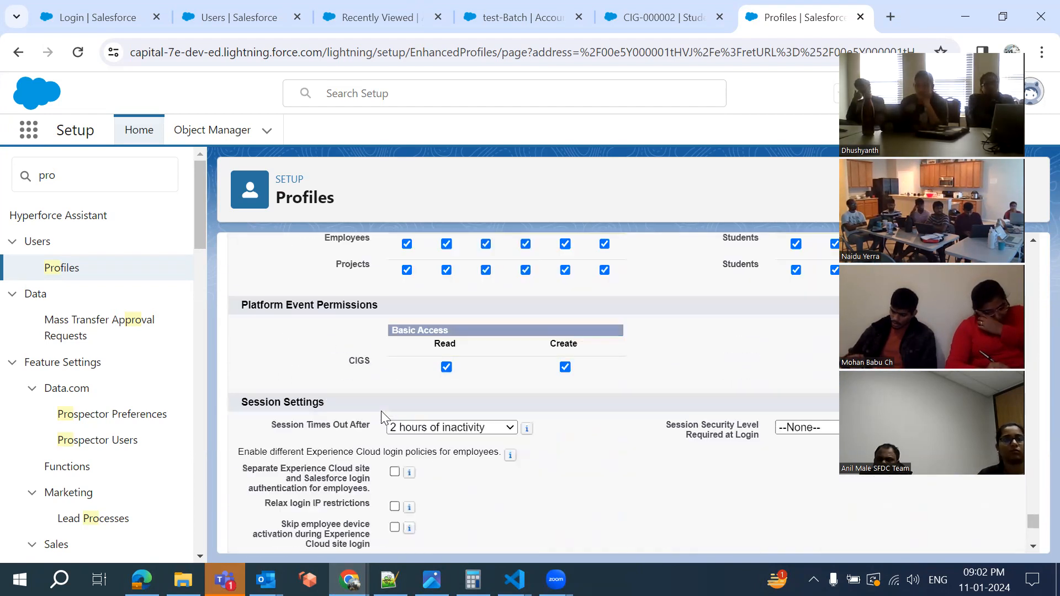
pyautogui.scroll(3, 363, 386)
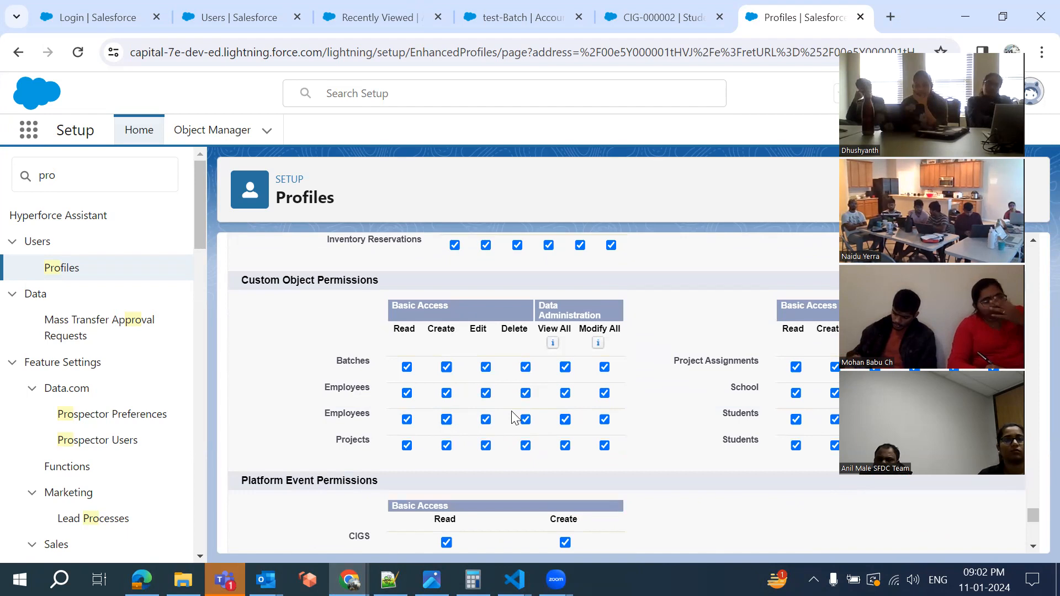
pyautogui.scroll(15, 514, 418)
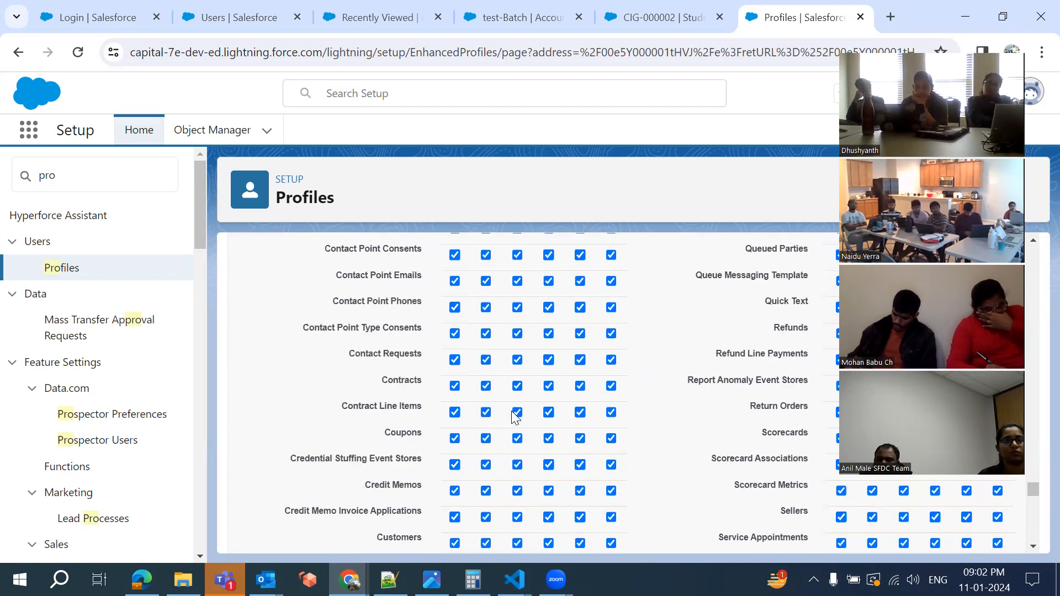
pyautogui.scroll(14, 514, 418)
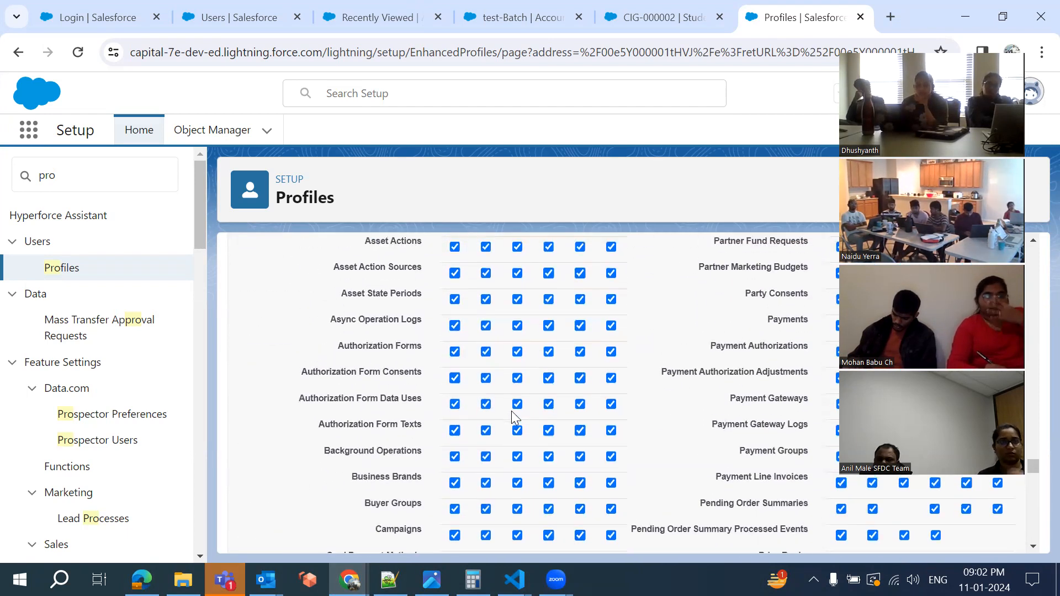
pyautogui.scroll(15, 511, 410)
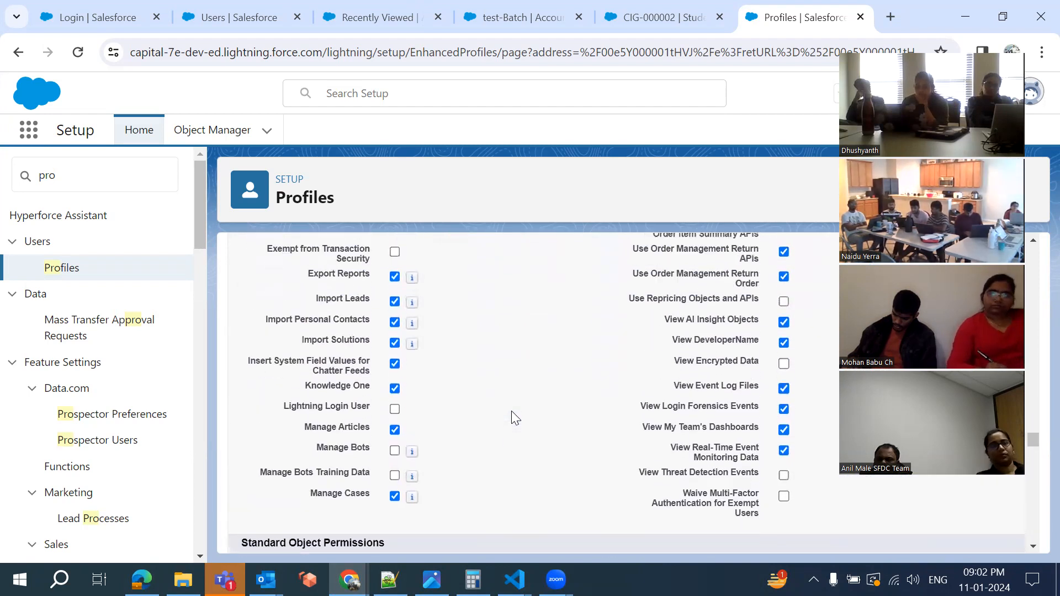
pyautogui.scroll(15, 511, 418)
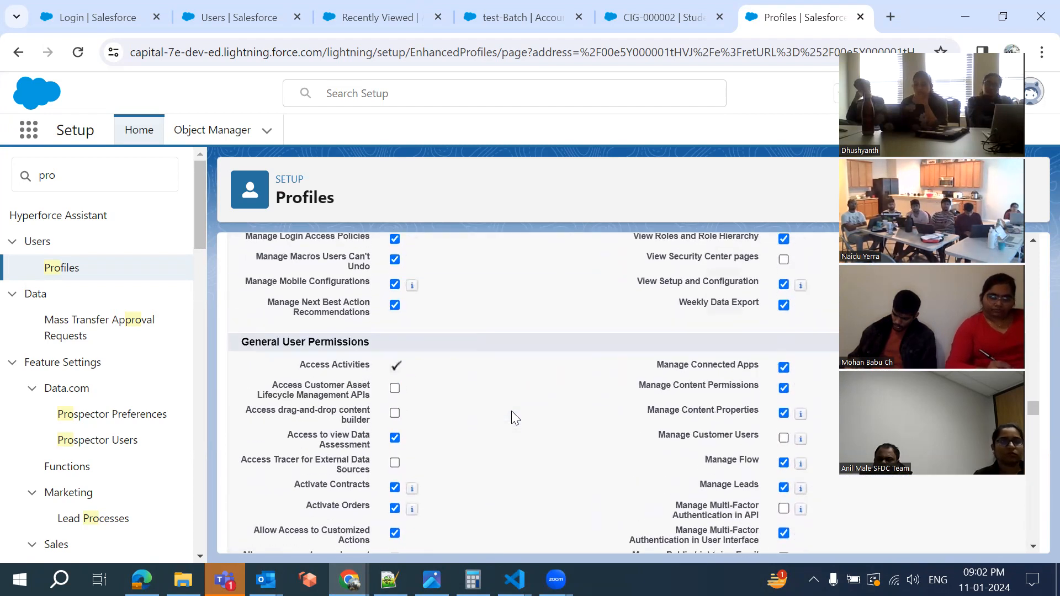
pyautogui.scroll(7, 451, 414)
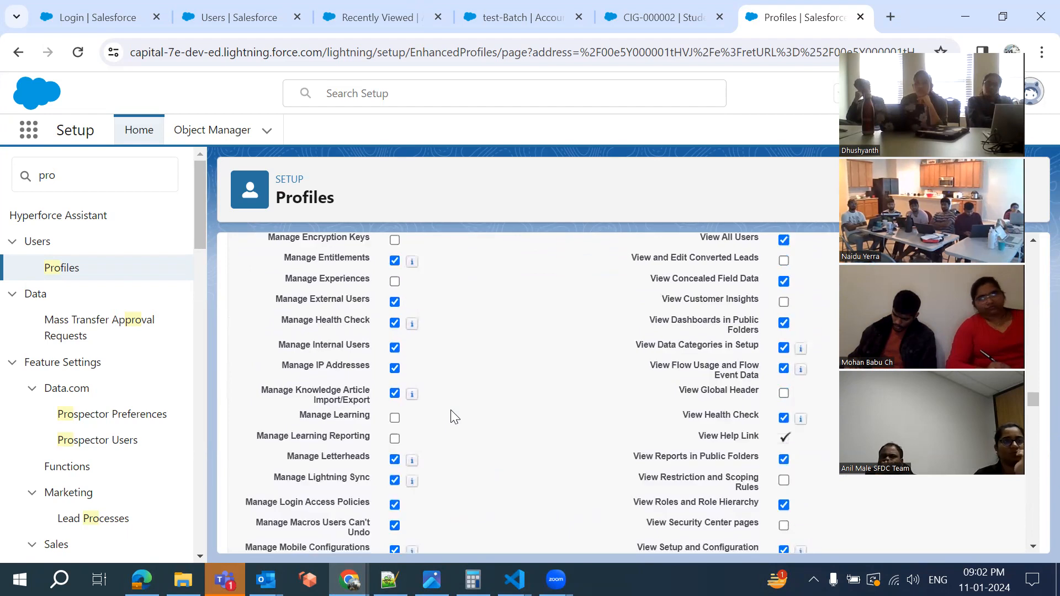
pyautogui.scroll(10, 451, 415)
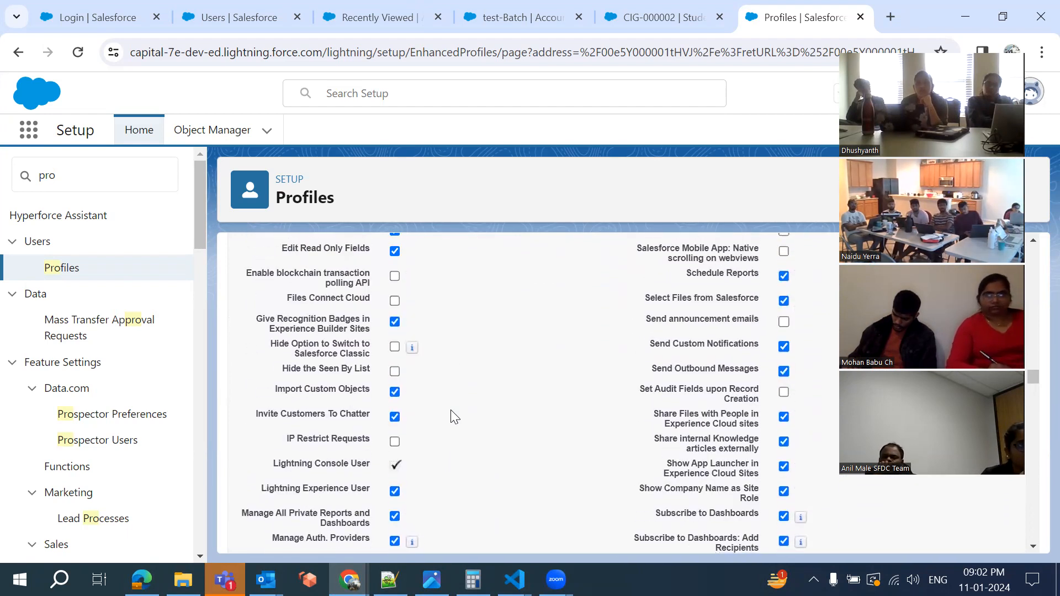
pyautogui.scroll(10, 452, 415)
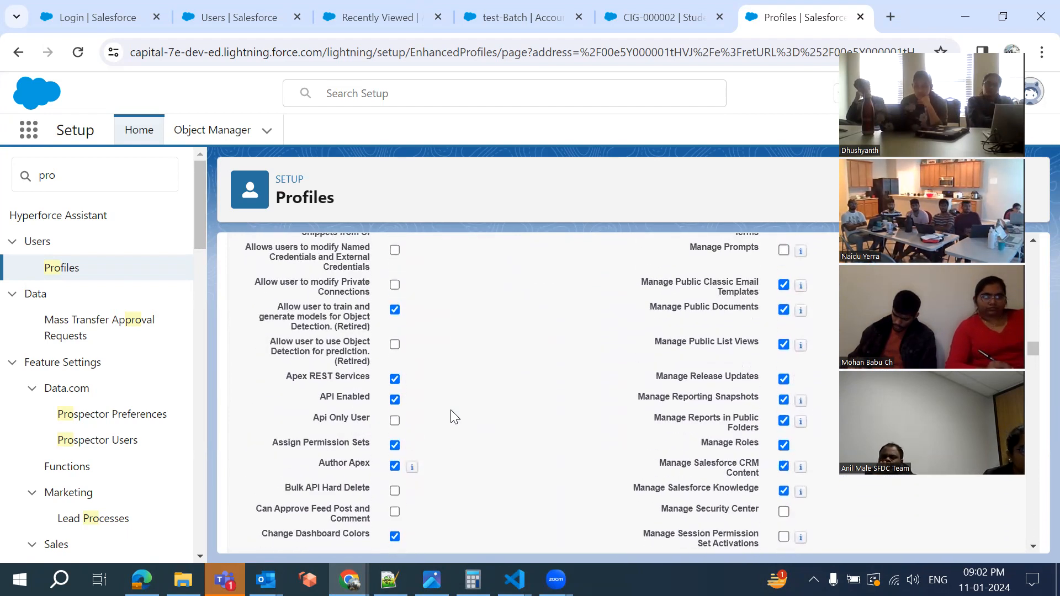
pyautogui.scroll(6, 451, 415)
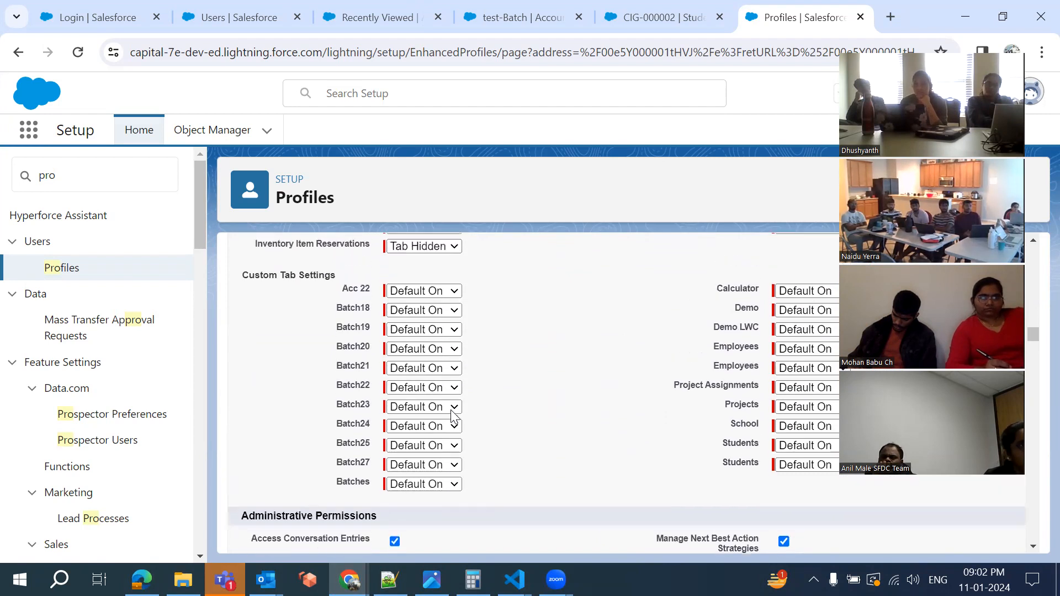
pyautogui.scroll(5, 454, 416)
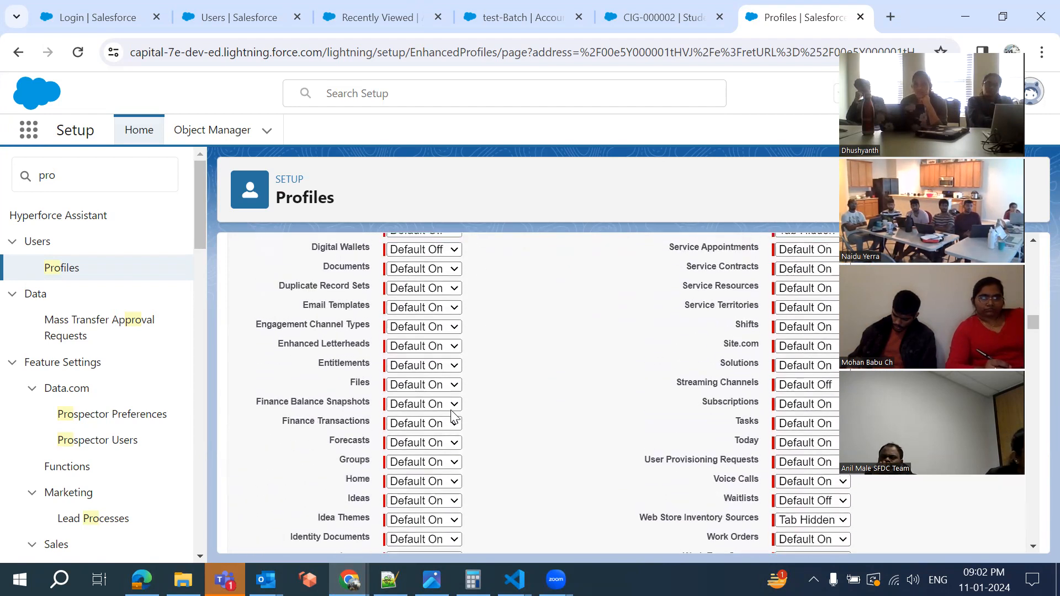
pyautogui.scroll(5, 452, 416)
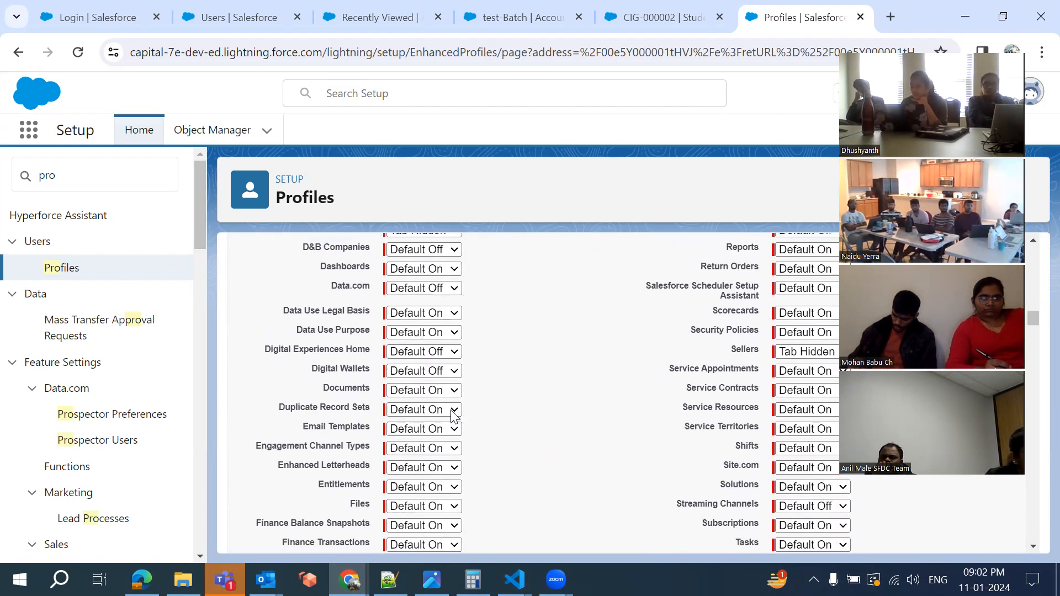
pyautogui.scroll(6, 452, 416)
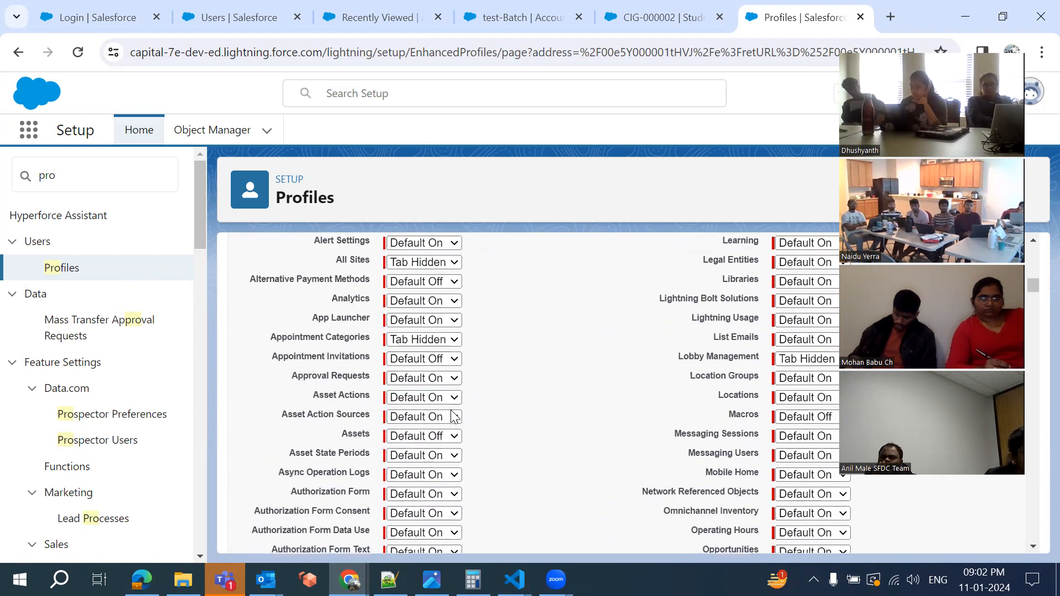
pyautogui.scroll(-3, 451, 415)
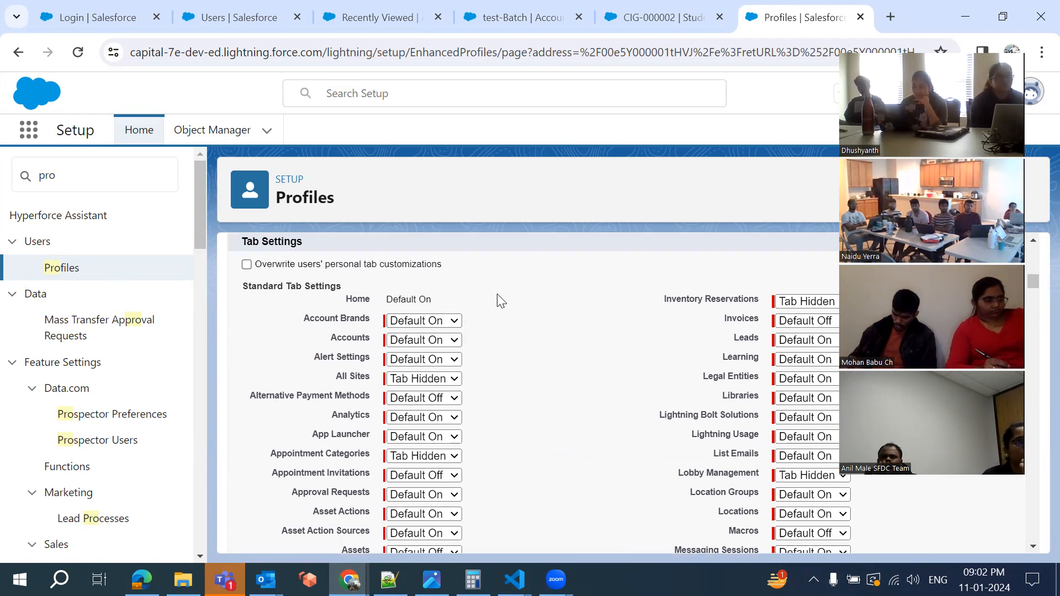
# Glance at the recently viewed Accounts list, then return to the profile's Tab Settings page
pyautogui.click(353, 14)
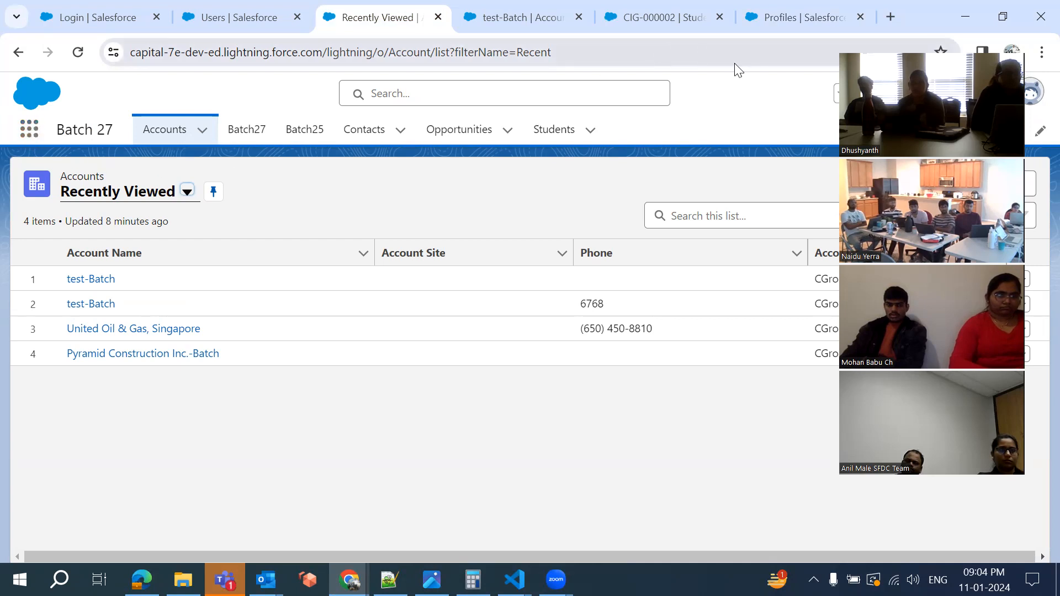
pyautogui.click(766, 22)
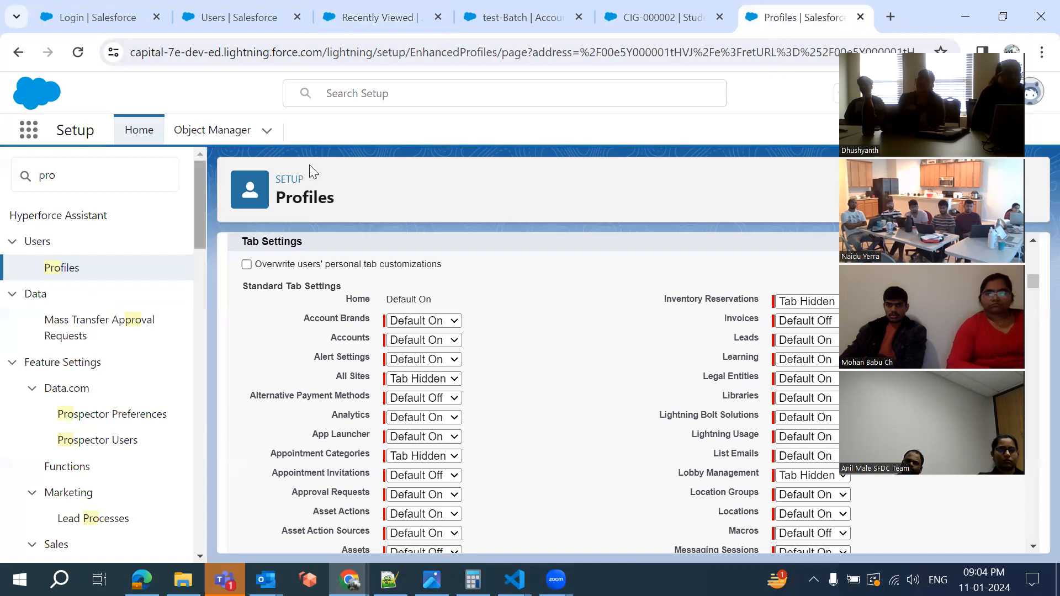
# Bring up the CIG-000002 student record tab and close it
pyautogui.click(654, 16)
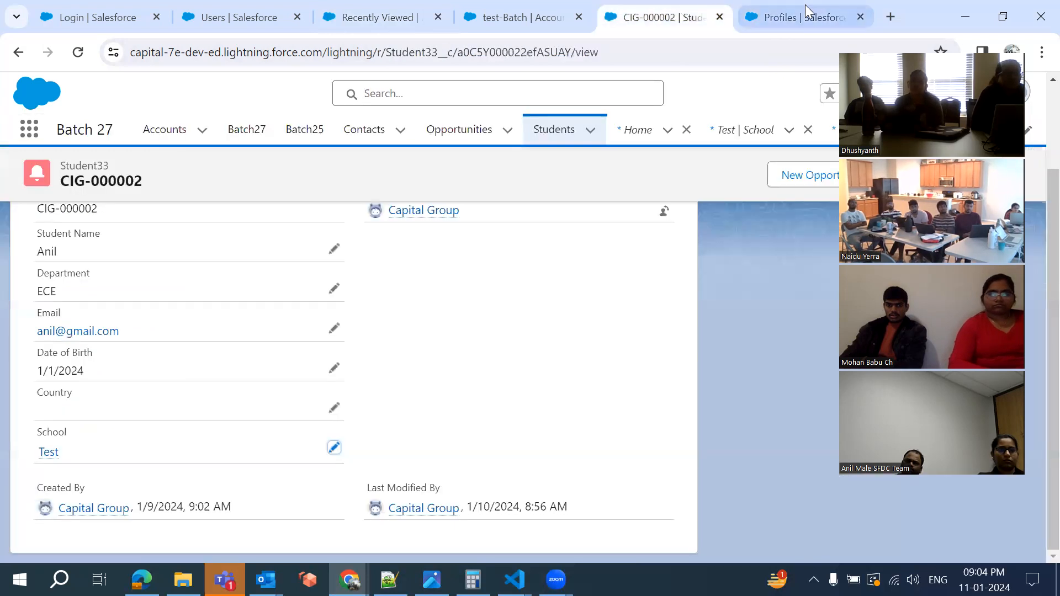
pyautogui.click(806, 17)
pyautogui.click(653, 17)
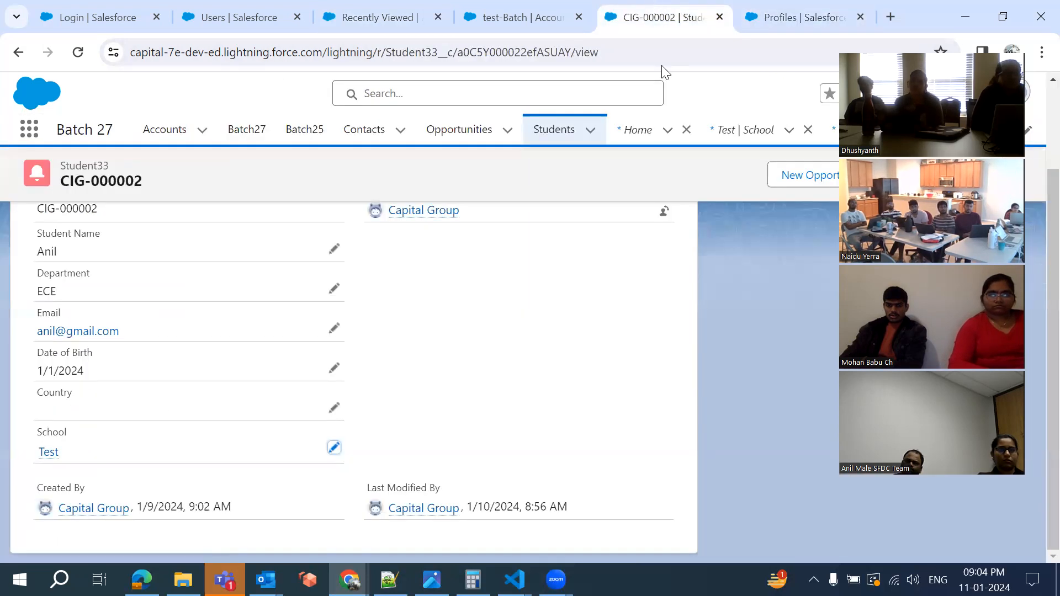
pyautogui.click(719, 17)
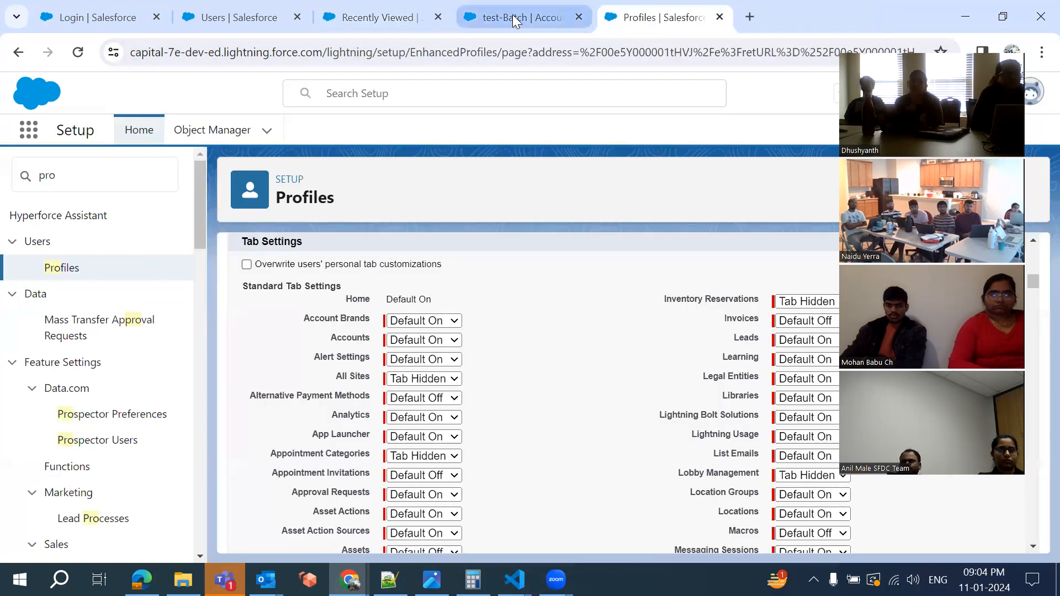
# Close the loading test-Batch account tab and return to the Recently Viewed Accounts list
pyautogui.click(513, 15)
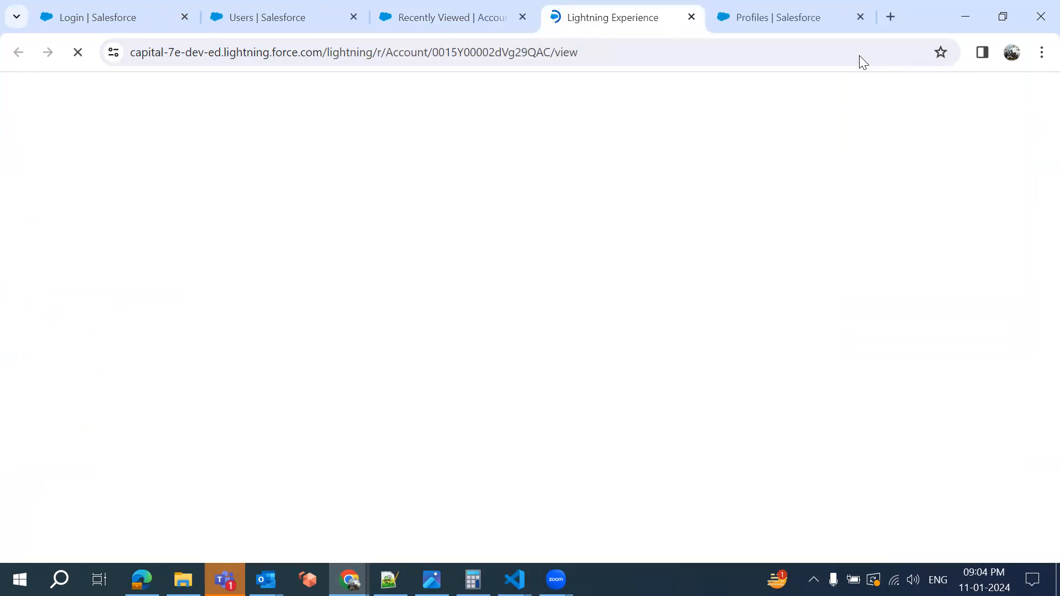
pyautogui.click(692, 18)
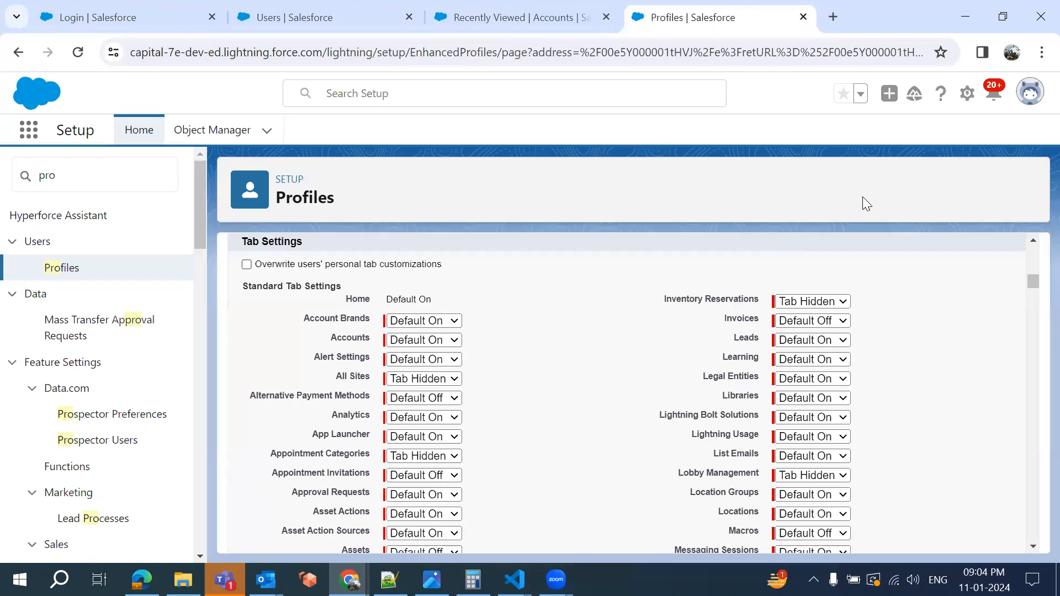
pyautogui.click(490, 14)
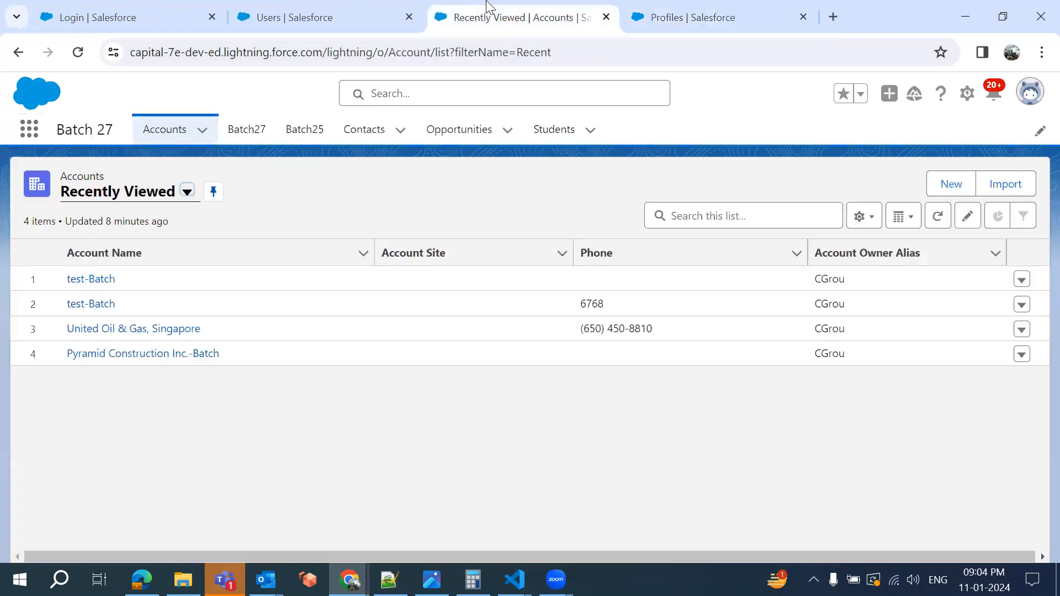
pyautogui.click(966, 96)
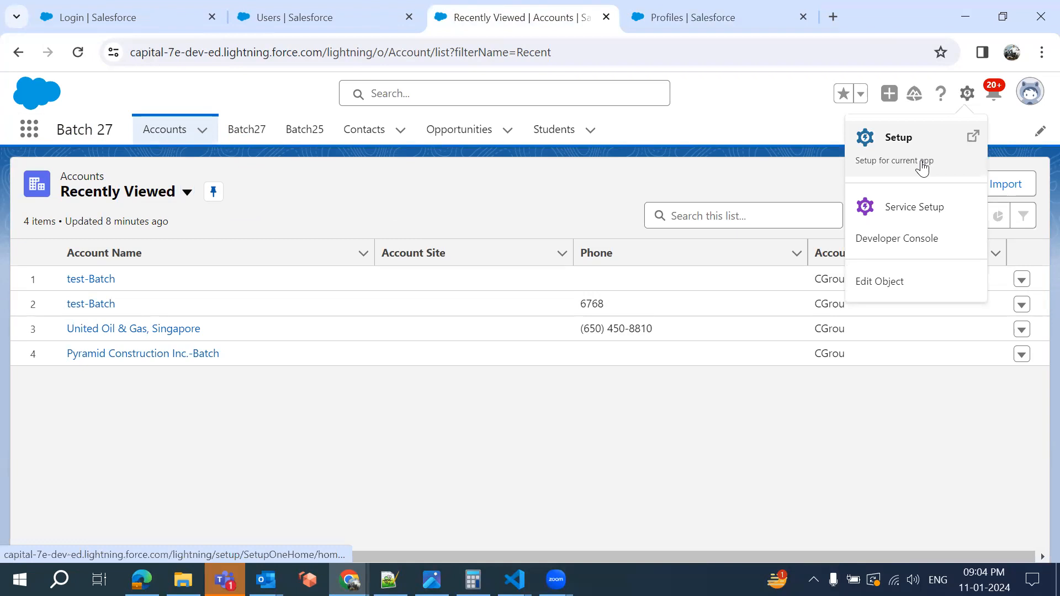
# Open Setup for the current app from the gear menu and switch to its new Setup Home tab
pyautogui.click(922, 165)
pyautogui.click(601, 8)
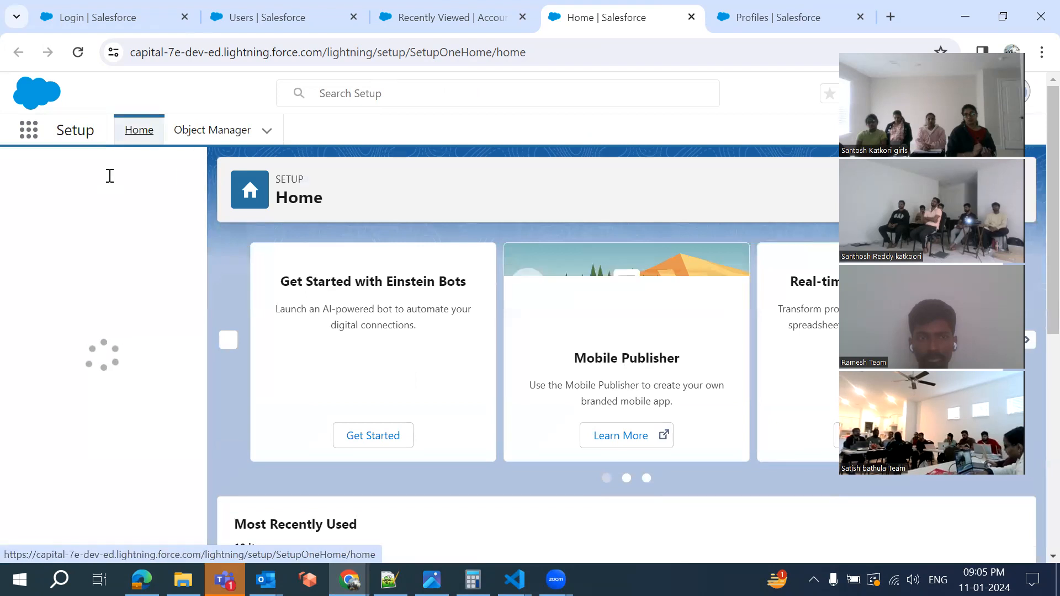
pyautogui.click(111, 175)
pyautogui.write('t')
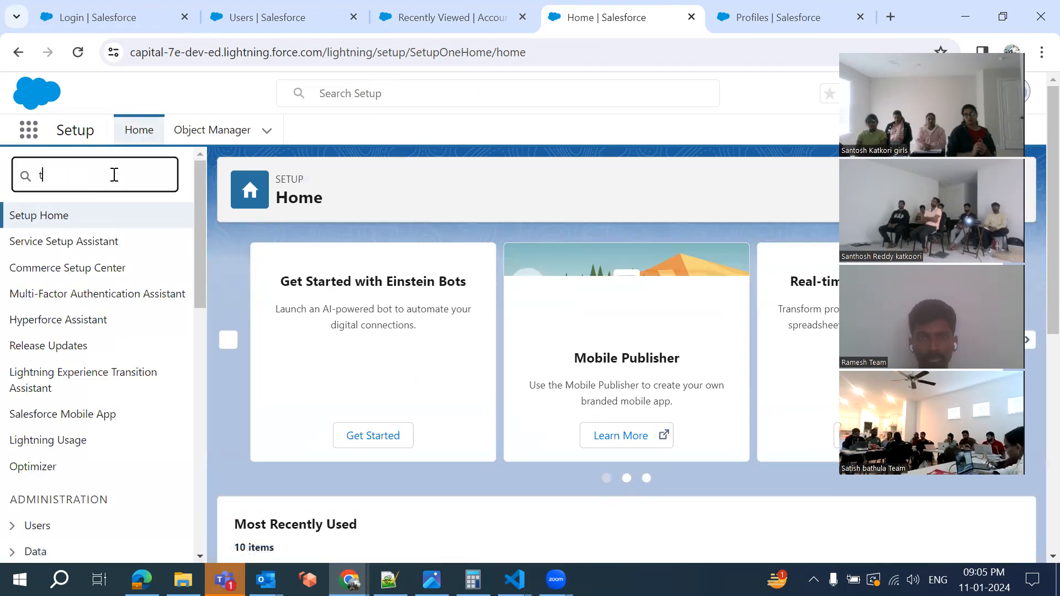
pyautogui.write('ab')
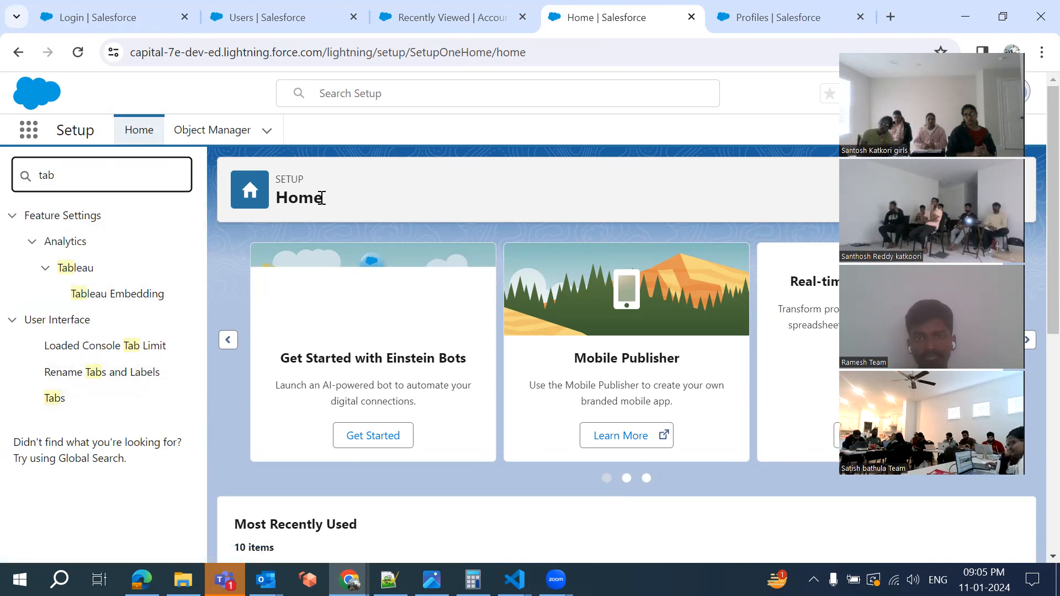
pyautogui.click(442, 14)
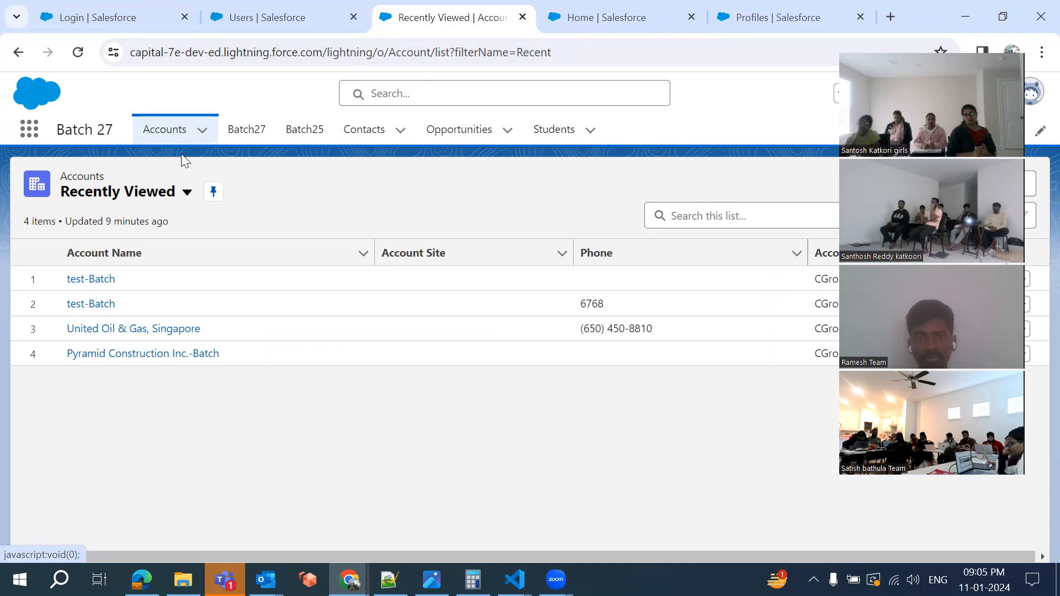
pyautogui.click(598, 22)
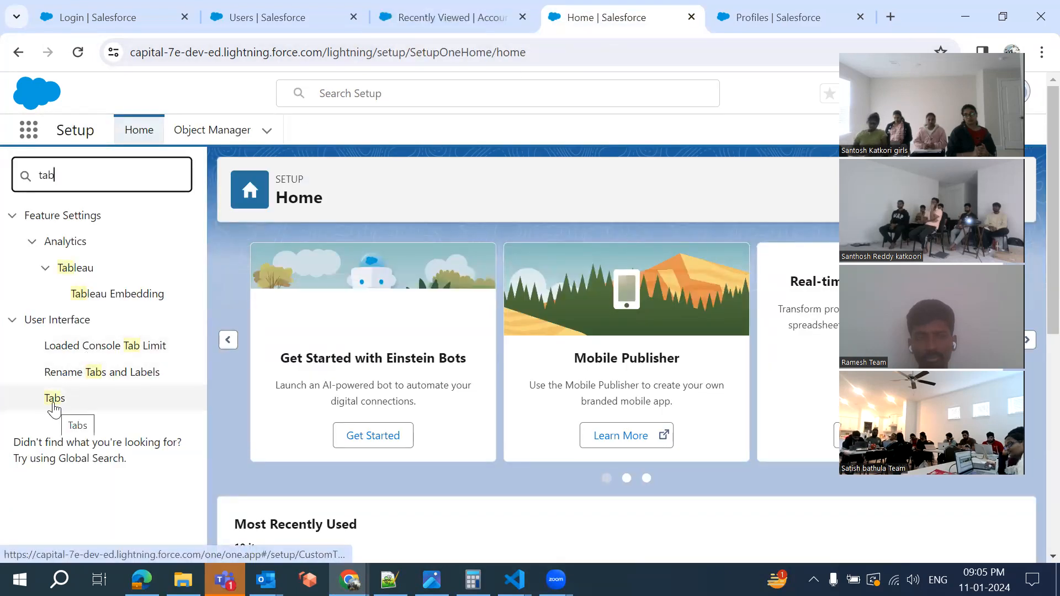
pyautogui.click(53, 403)
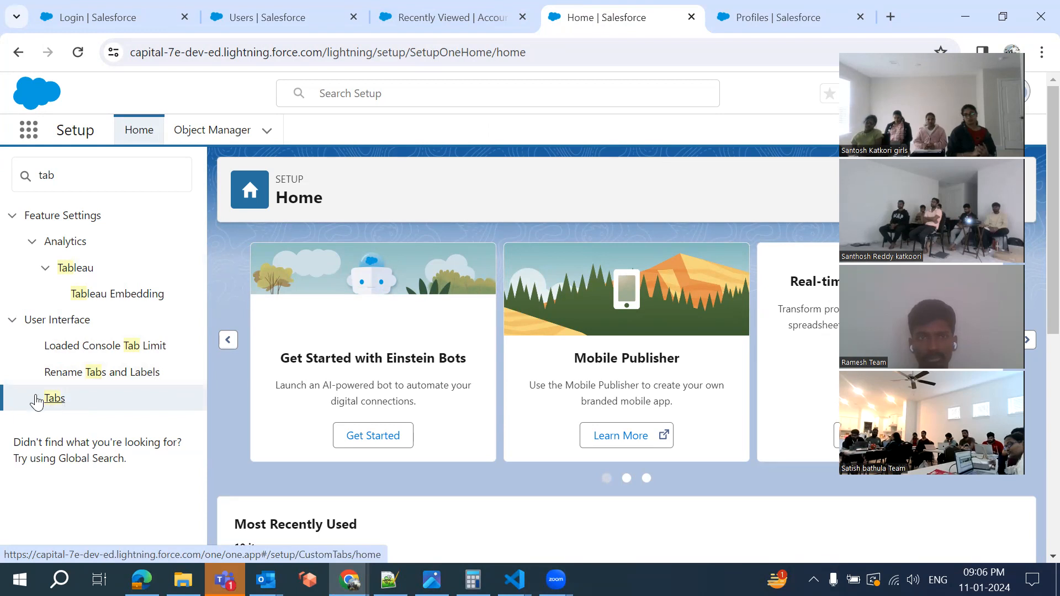
pyautogui.click(53, 401)
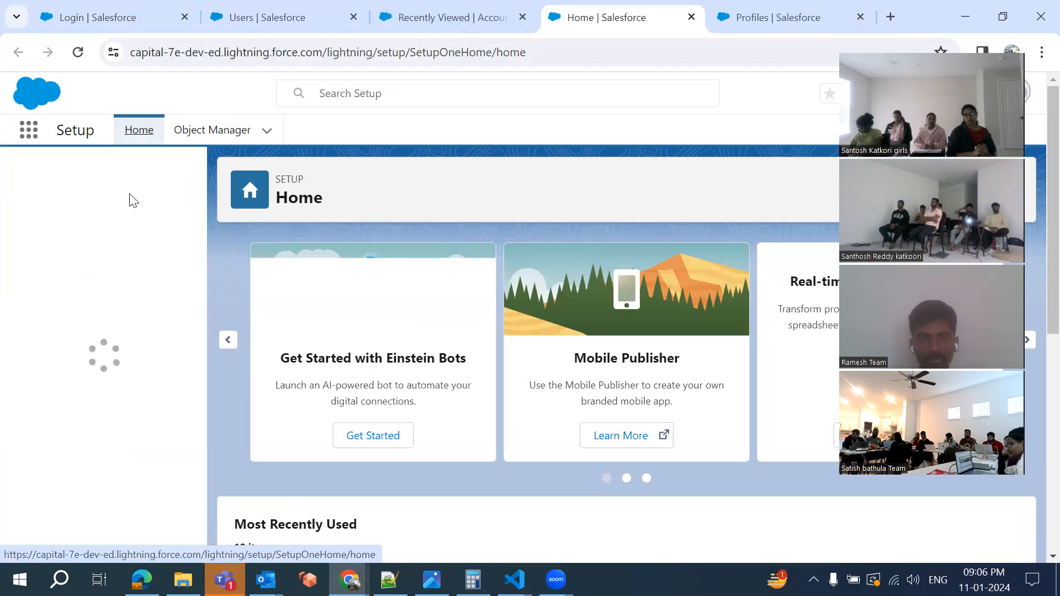
pyautogui.click(88, 171)
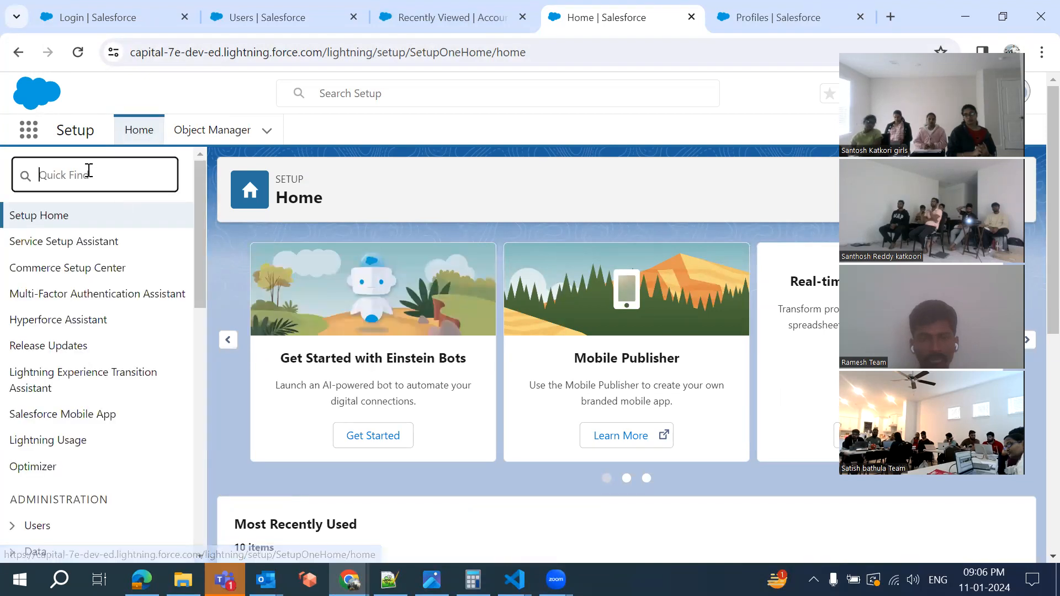
# Search 'tab' in Quick Find, open User Interface > Tabs, and scroll to Custom Object Tabs
pyautogui.write('tab')
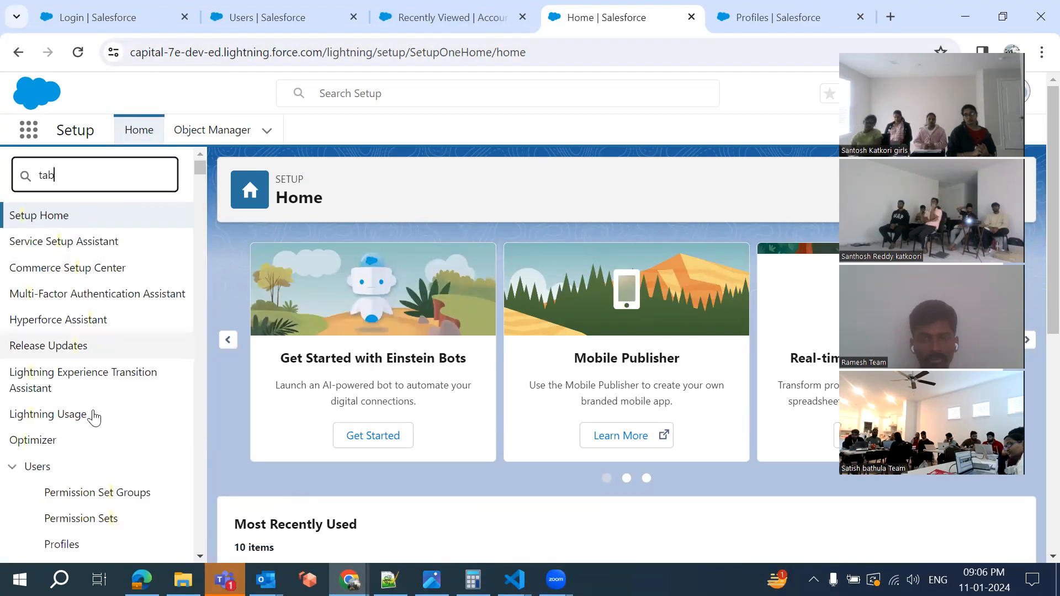
pyautogui.click(55, 400)
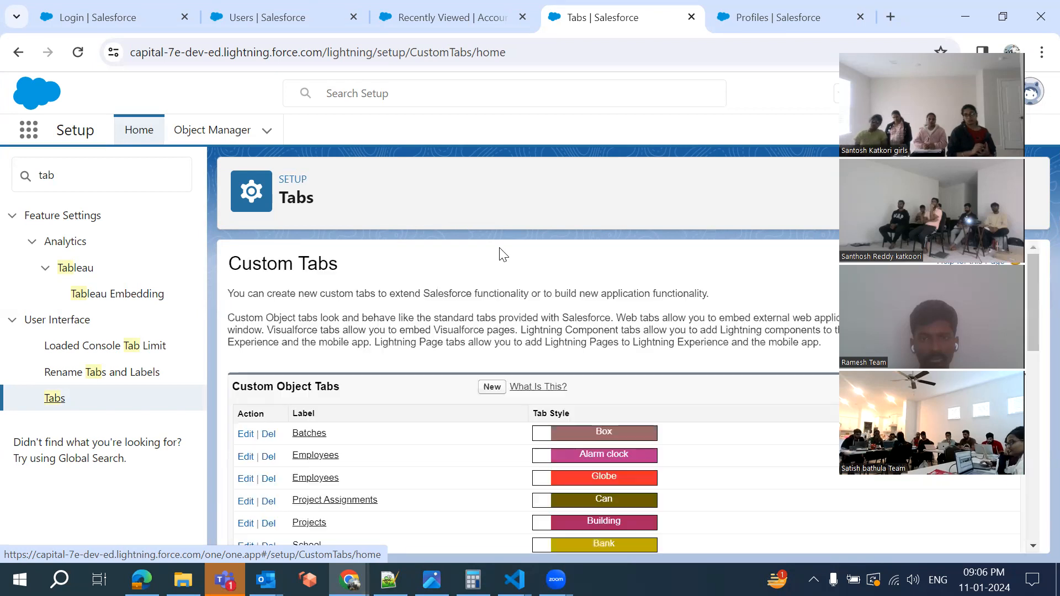
pyautogui.scroll(-2, 398, 330)
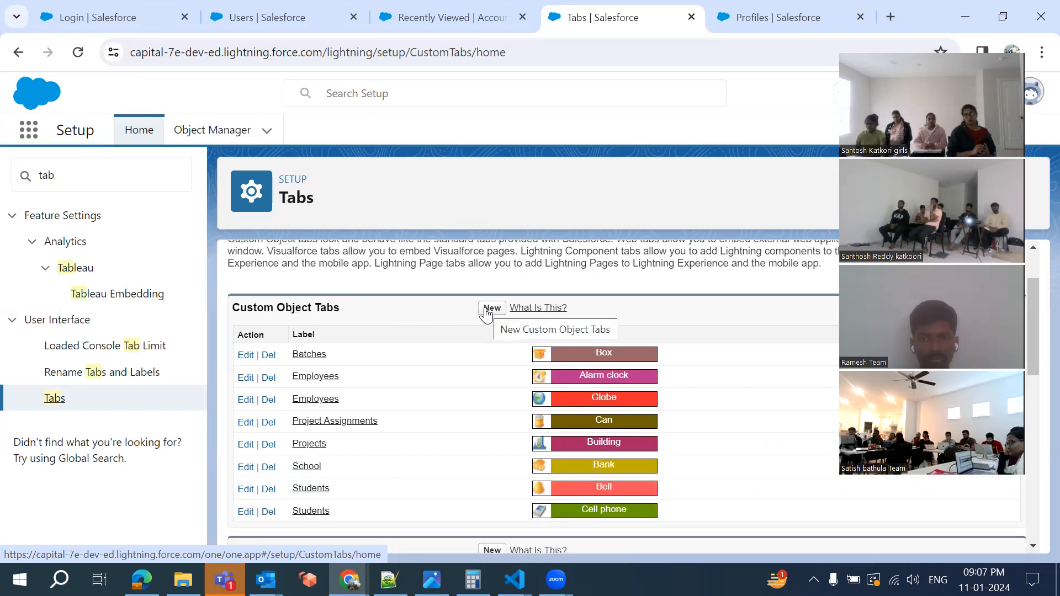
pyautogui.click(491, 308)
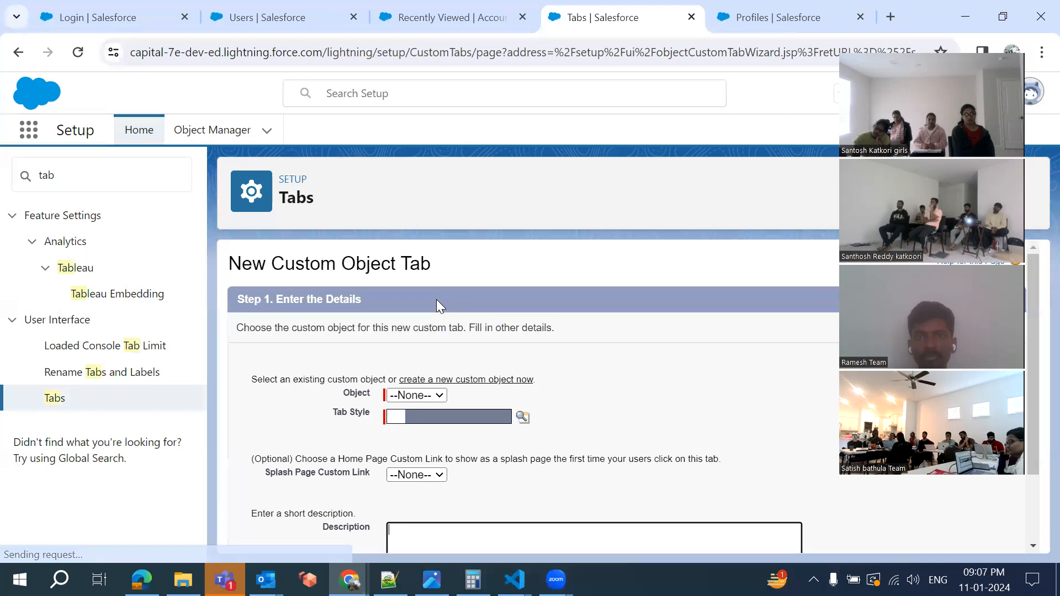
# Check the wizard's Object dropdown, leave it at --None--, then switch to the Accounts list
pyautogui.click(423, 395)
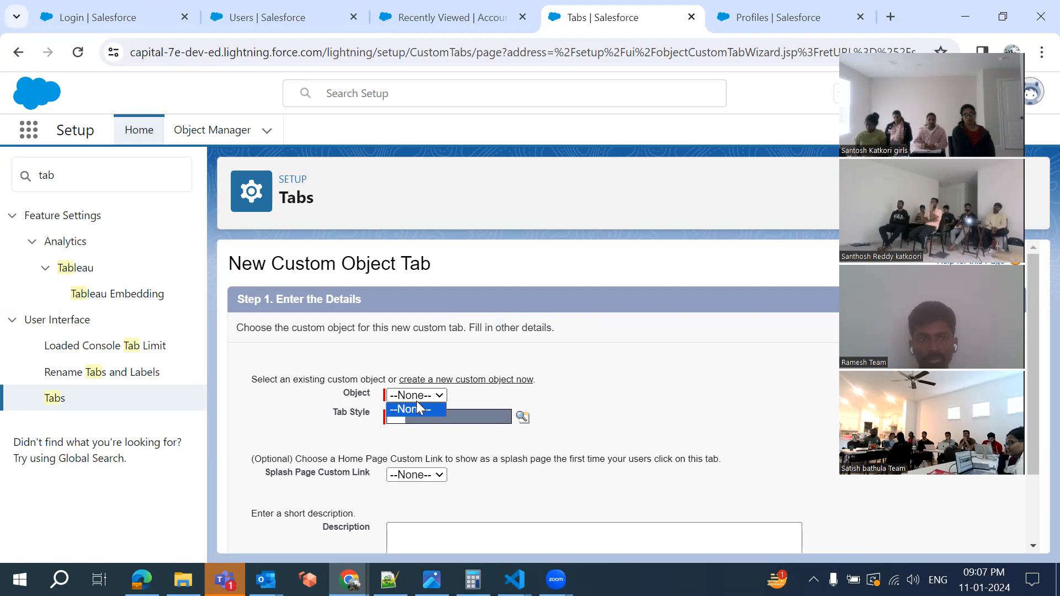
pyautogui.click(416, 409)
pyautogui.scroll(-2, 441, 375)
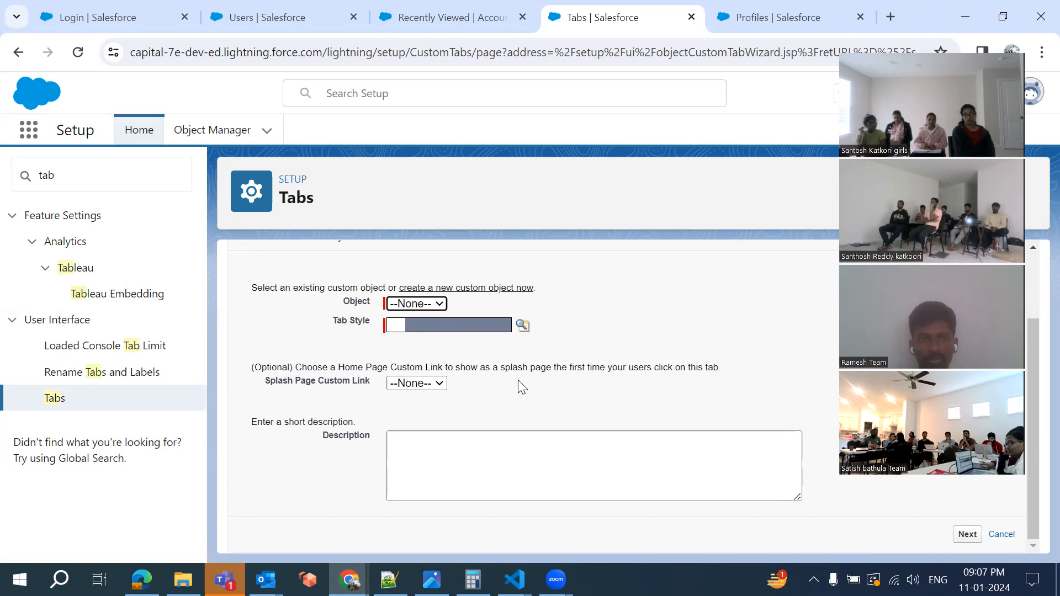
pyautogui.click(453, 15)
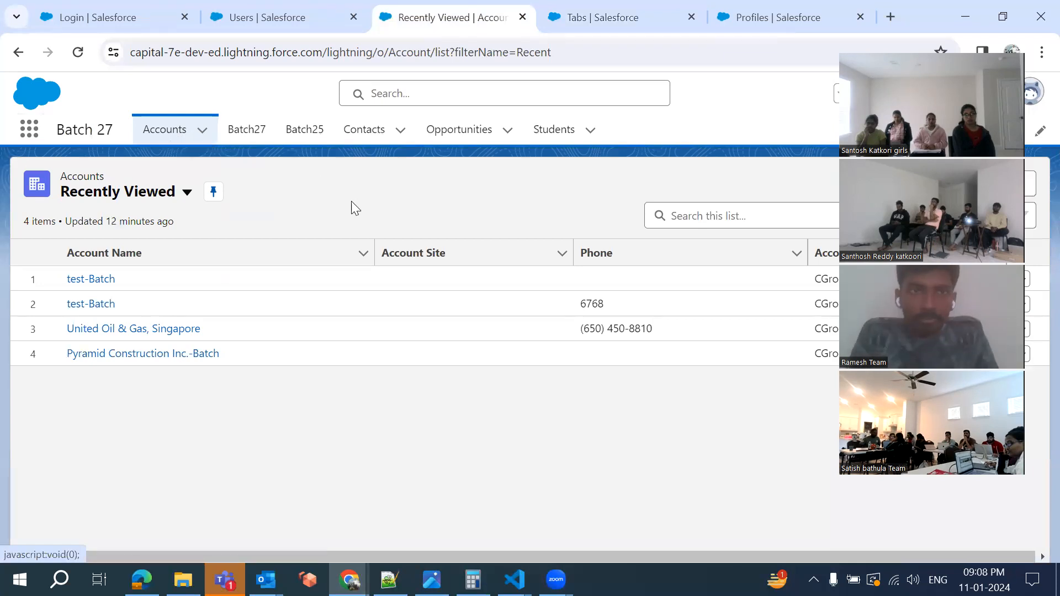
# Recheck the Object choices on the Tabs form, then visit the Profiles and Accounts tabs
pyautogui.click(598, 19)
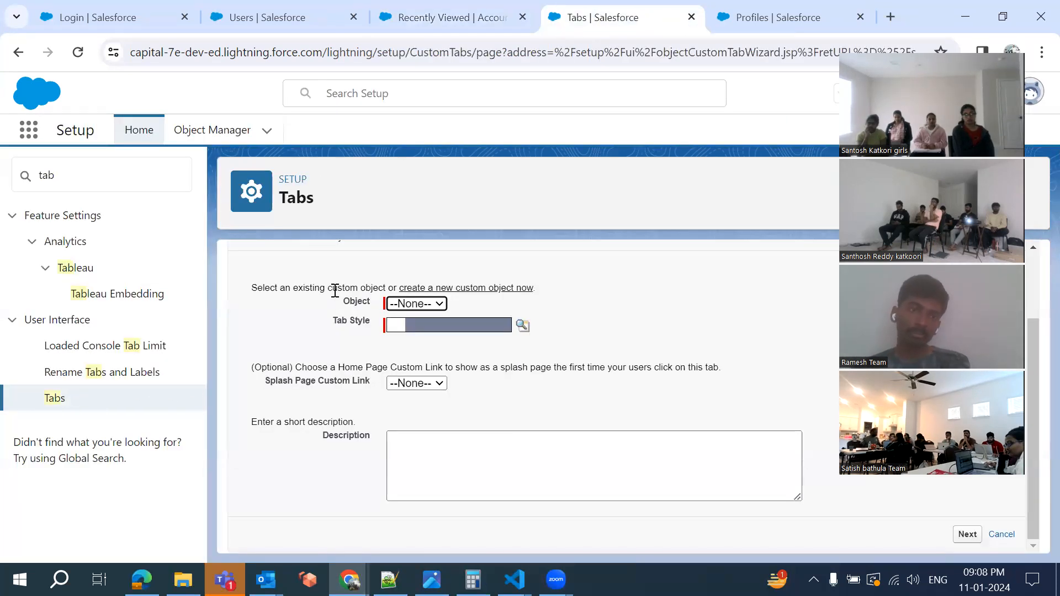
pyautogui.click(395, 307)
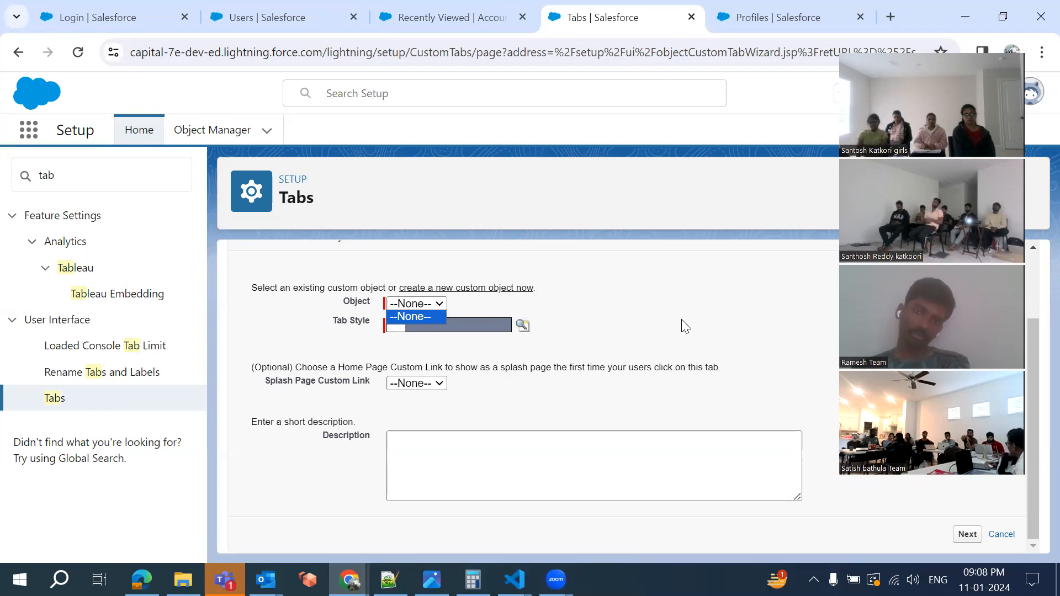
pyautogui.click(731, 22)
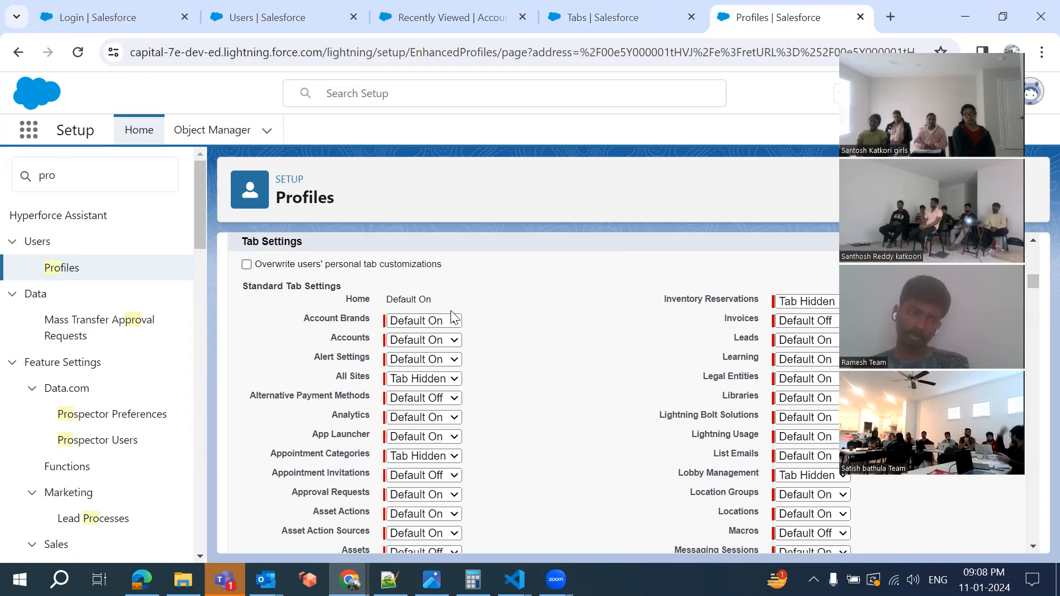
pyautogui.click(413, 22)
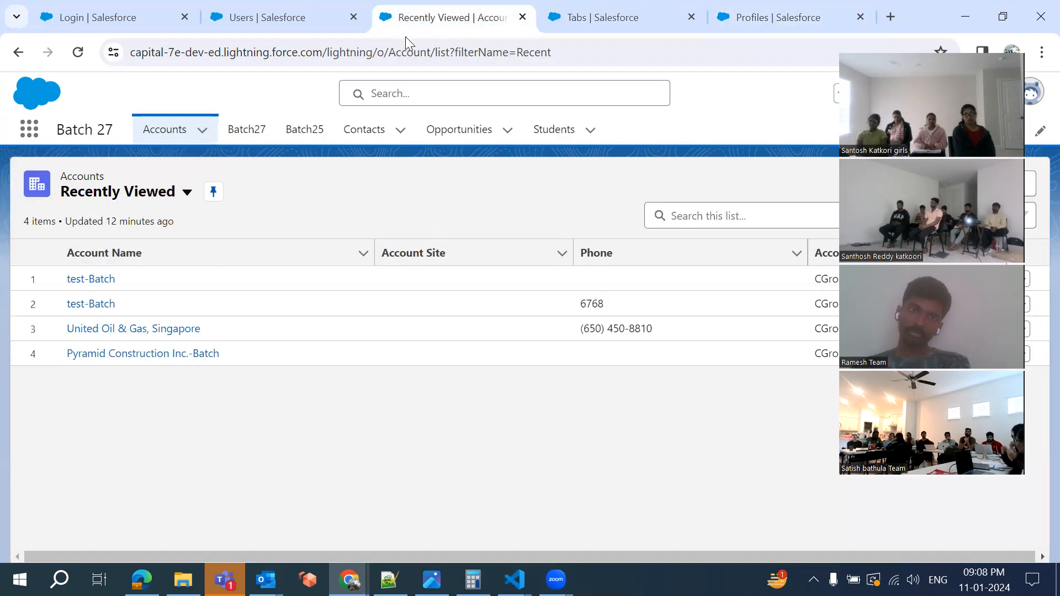
pyautogui.click(29, 133)
pyautogui.click(48, 423)
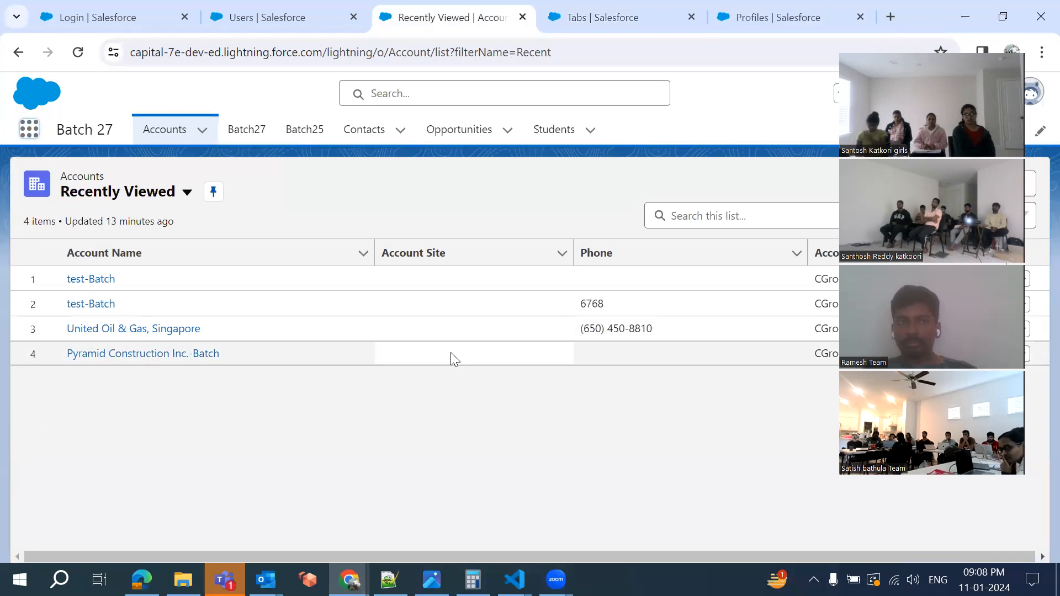
pyautogui.scroll(-5, 452, 359)
pyautogui.scroll(-2, 452, 360)
pyautogui.scroll(1, 447, 356)
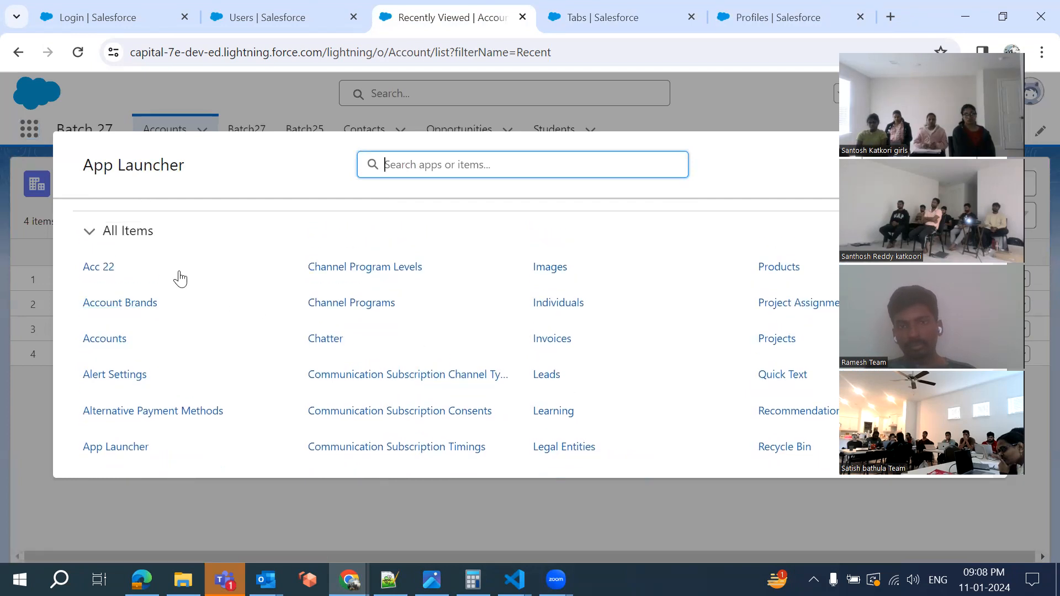
pyautogui.scroll(-10, 307, 418)
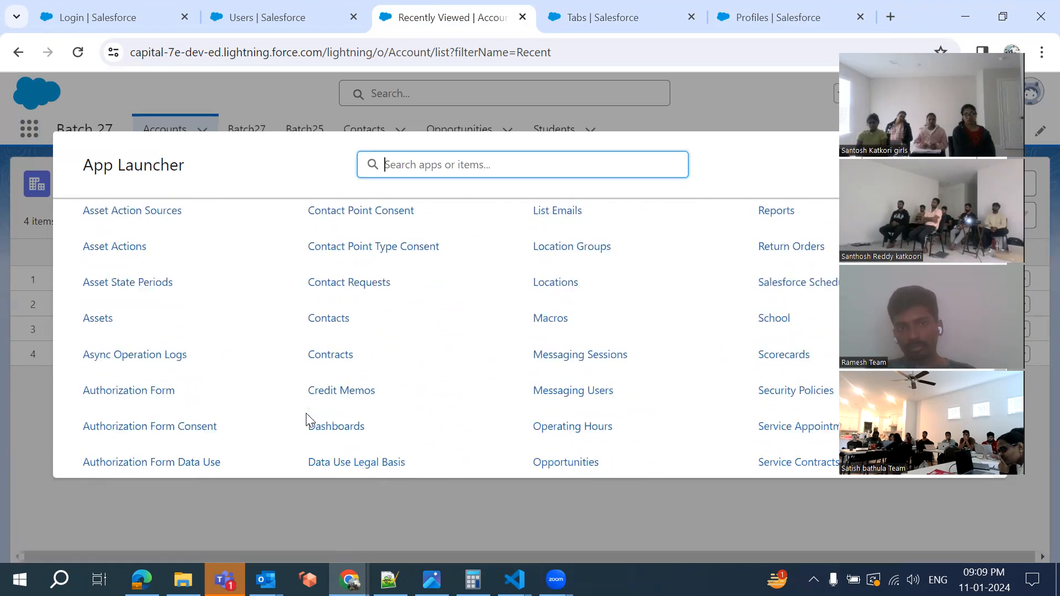
pyautogui.scroll(-10, 307, 419)
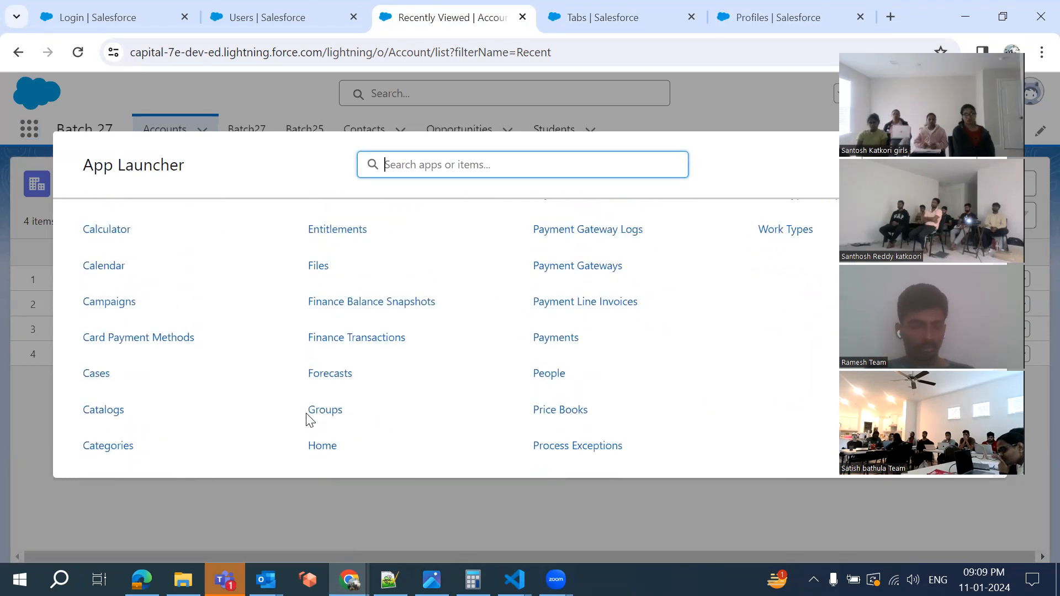
pyautogui.scroll(13, 291, 308)
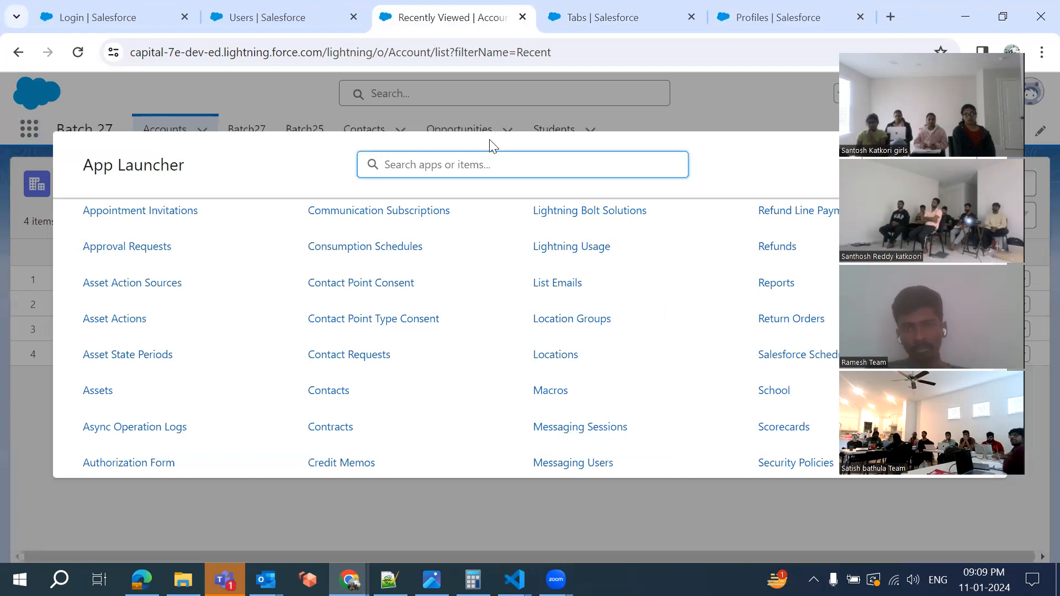
pyautogui.scroll(8, 396, 351)
pyautogui.scroll(-8, 394, 351)
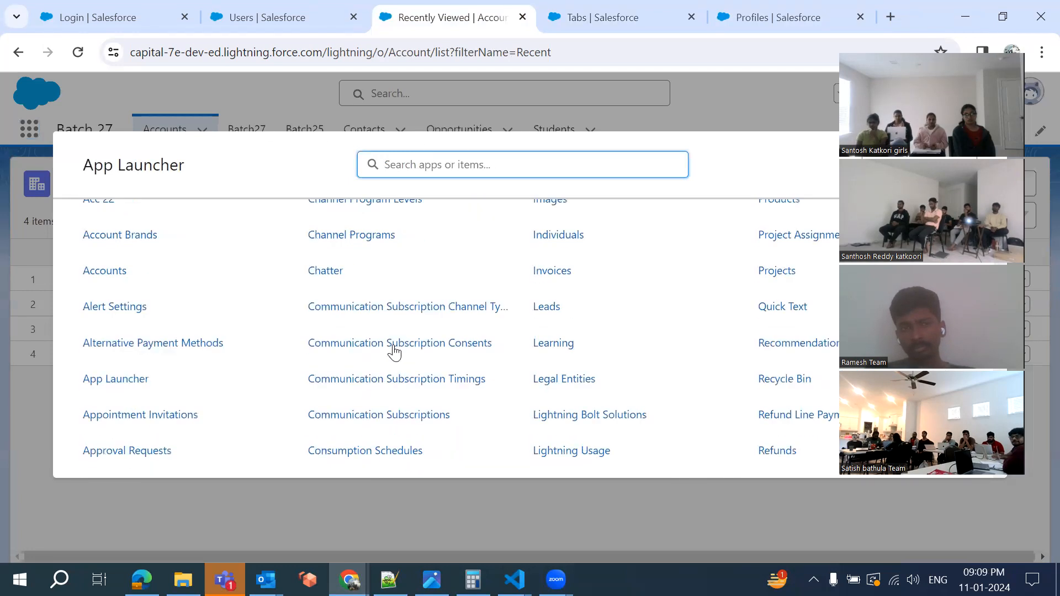
pyautogui.scroll(6, 394, 351)
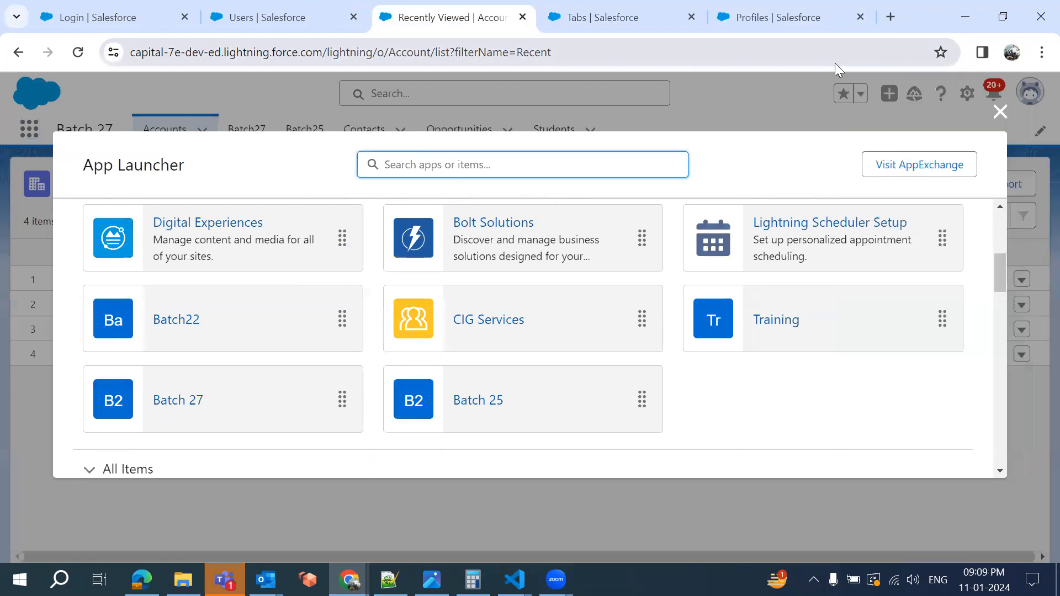
pyautogui.click(1001, 112)
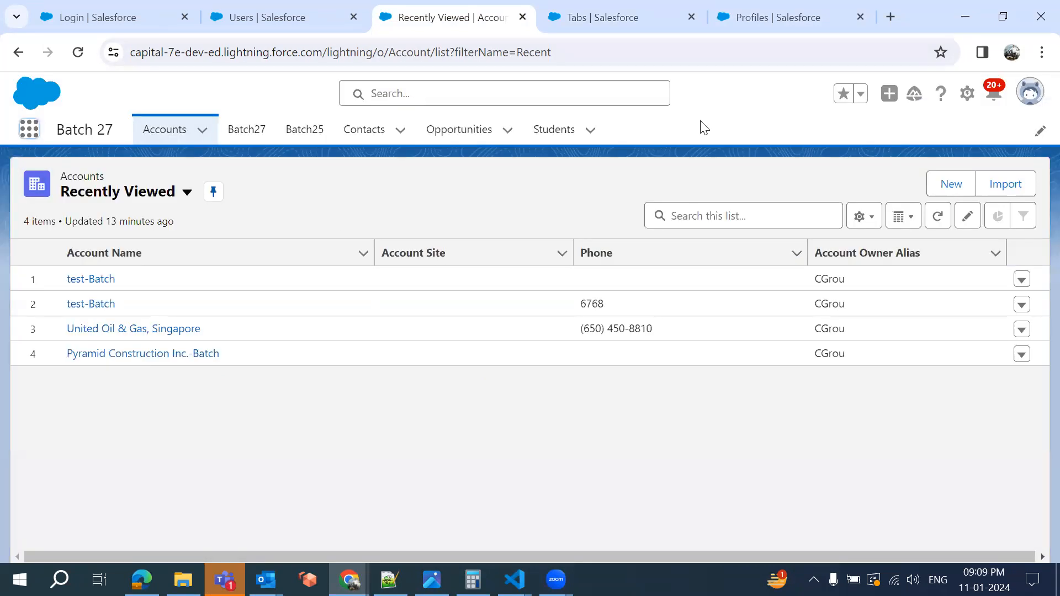
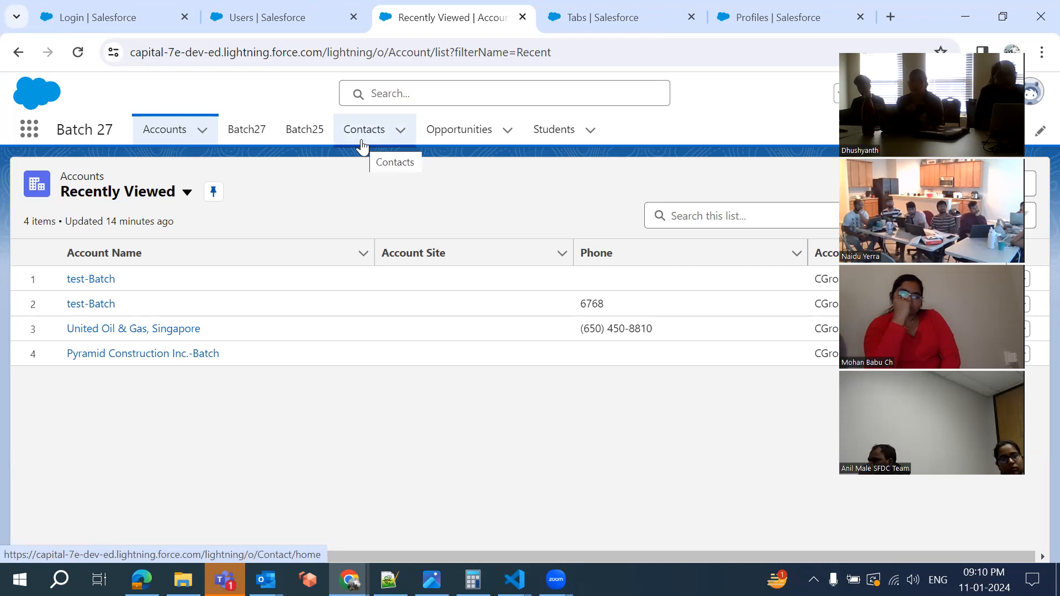
# Open the App Launcher, then check the profile's Account Brands tab visibility, keeping Default On
pyautogui.click(26, 131)
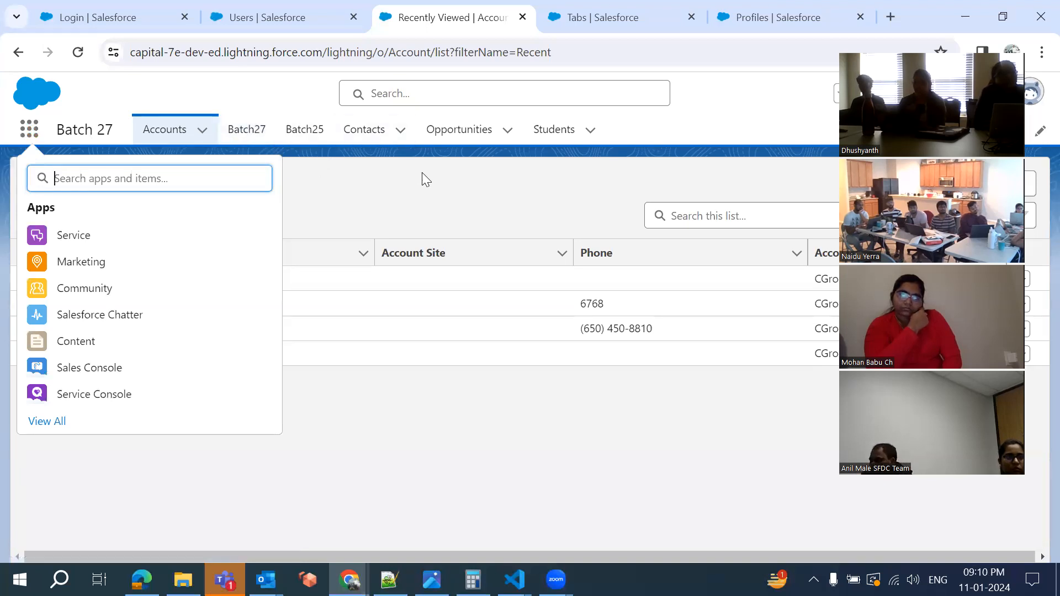
pyautogui.click(739, 21)
pyautogui.click(418, 322)
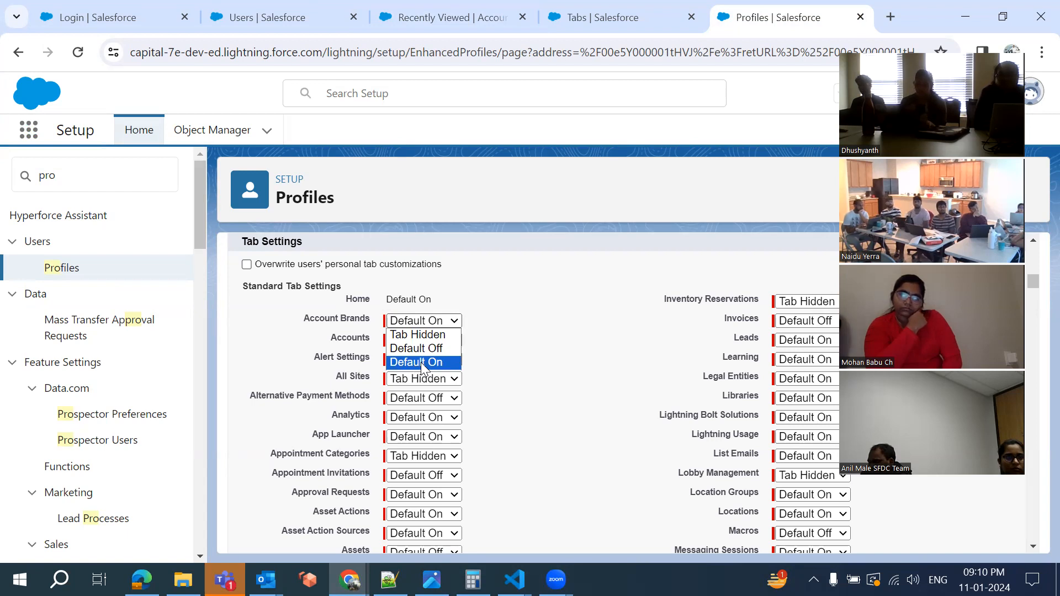
pyautogui.click(456, 14)
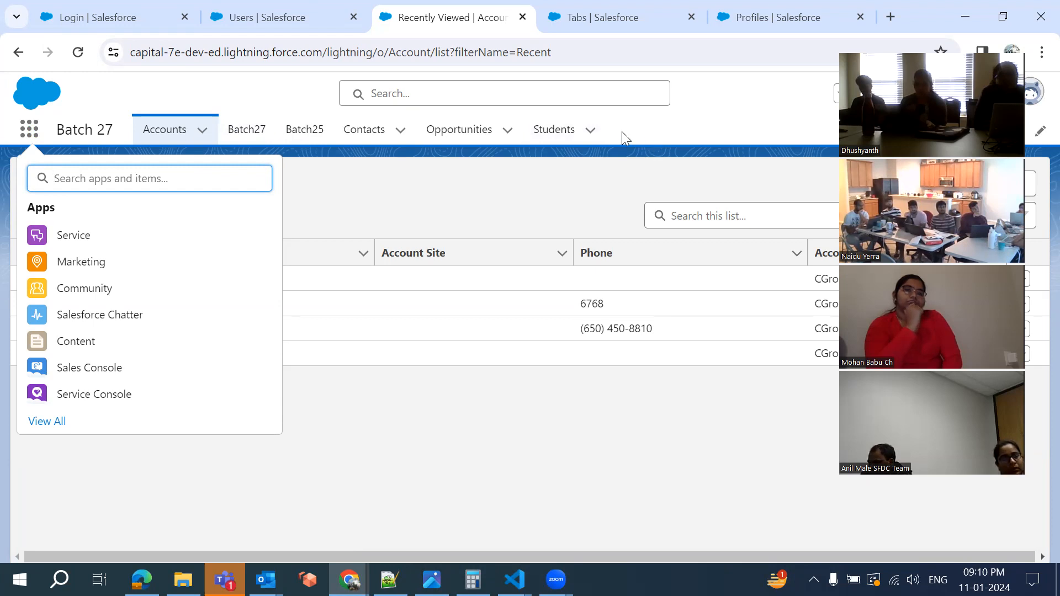
pyautogui.click(750, 23)
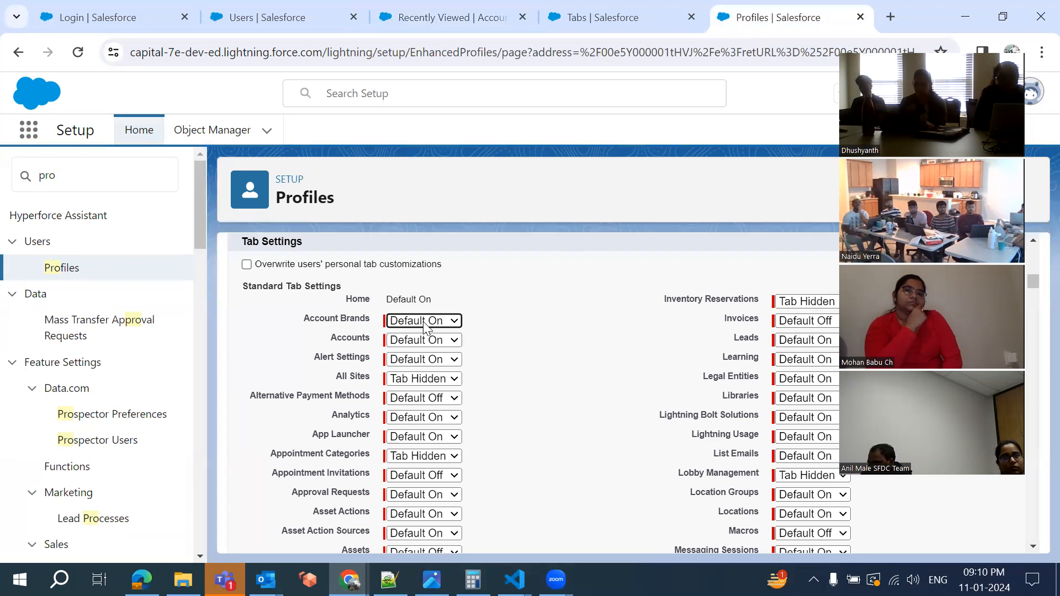
pyautogui.click(397, 321)
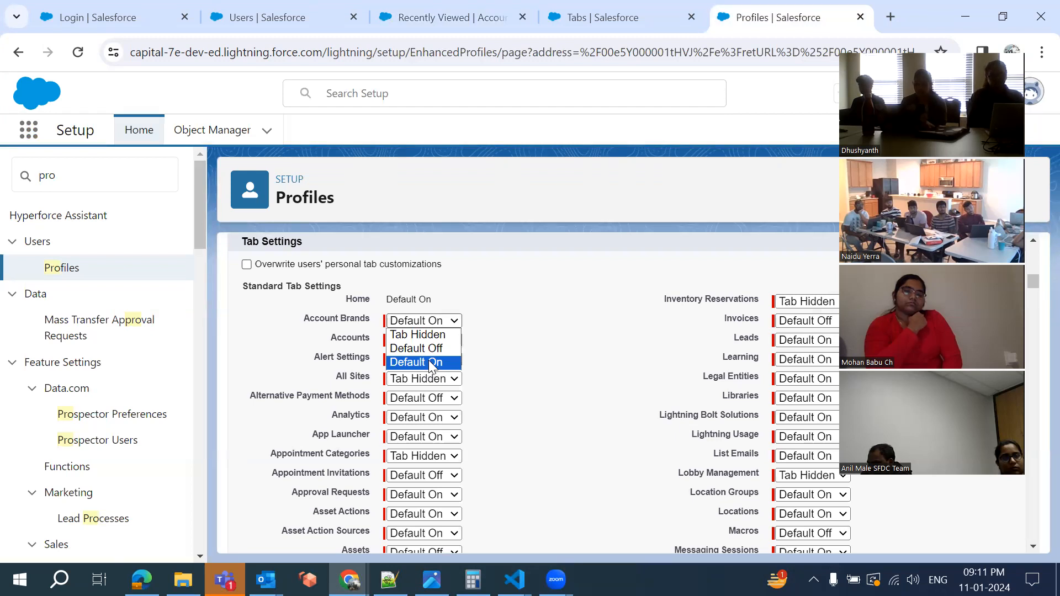
pyautogui.click(430, 363)
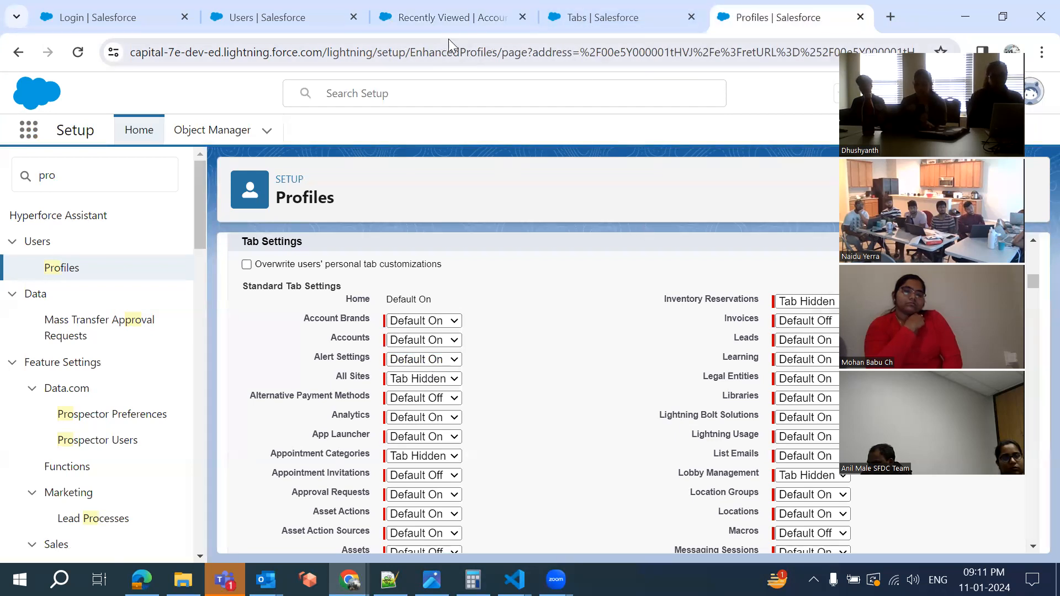
pyautogui.click(440, 25)
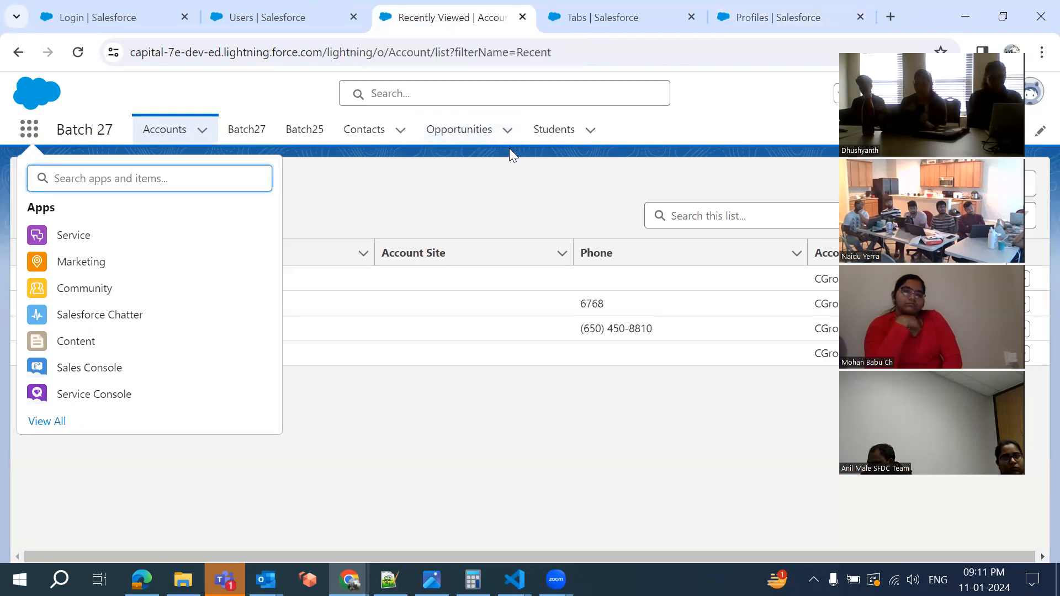
# Recheck the Account Brands choices, then list every app and item in the App Launcher
pyautogui.click(793, 13)
pyautogui.click(431, 323)
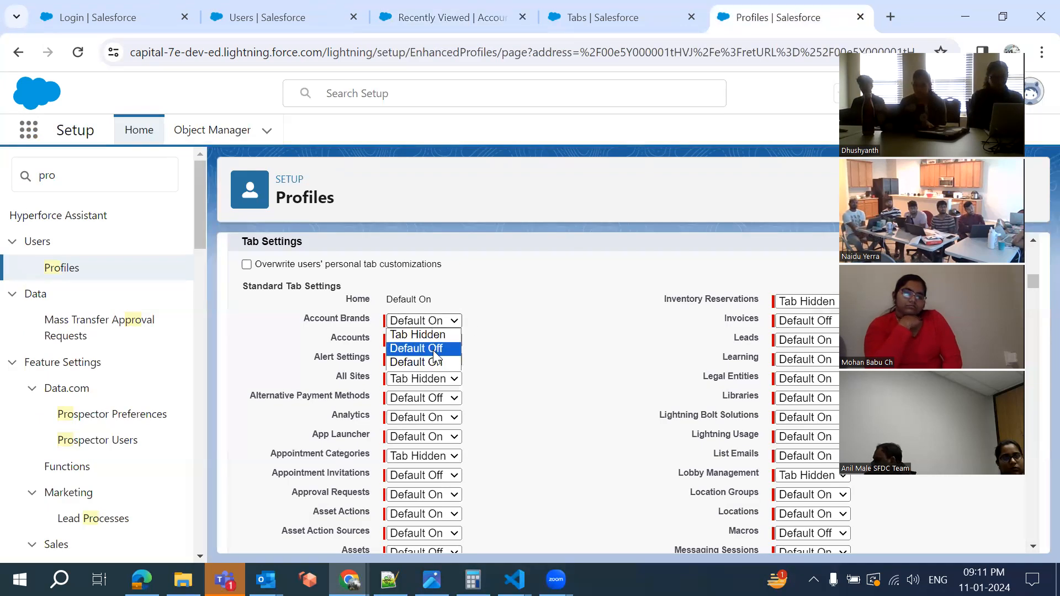
pyautogui.click(434, 19)
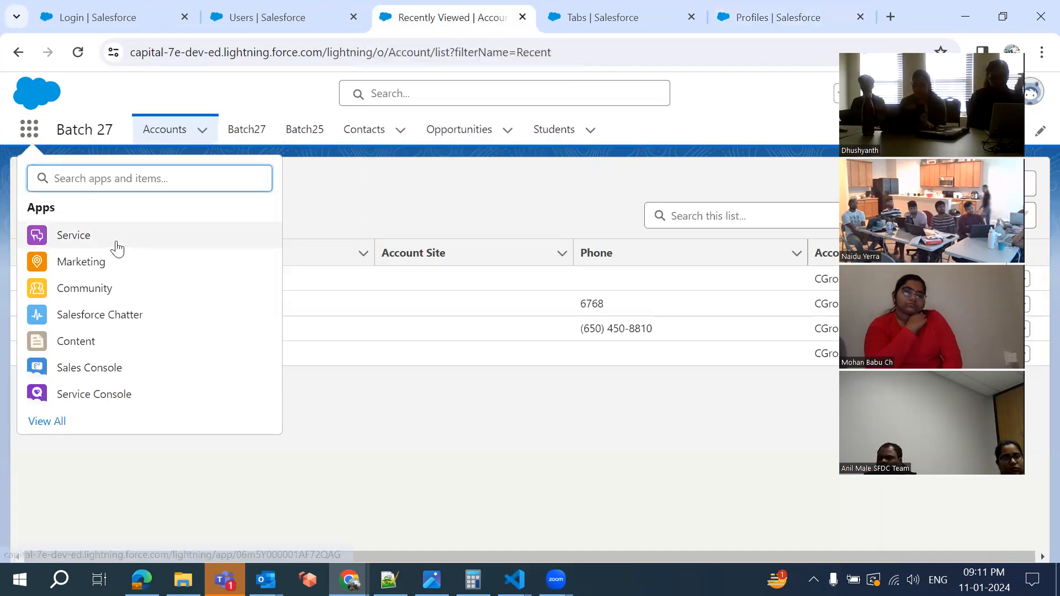
pyautogui.click(47, 425)
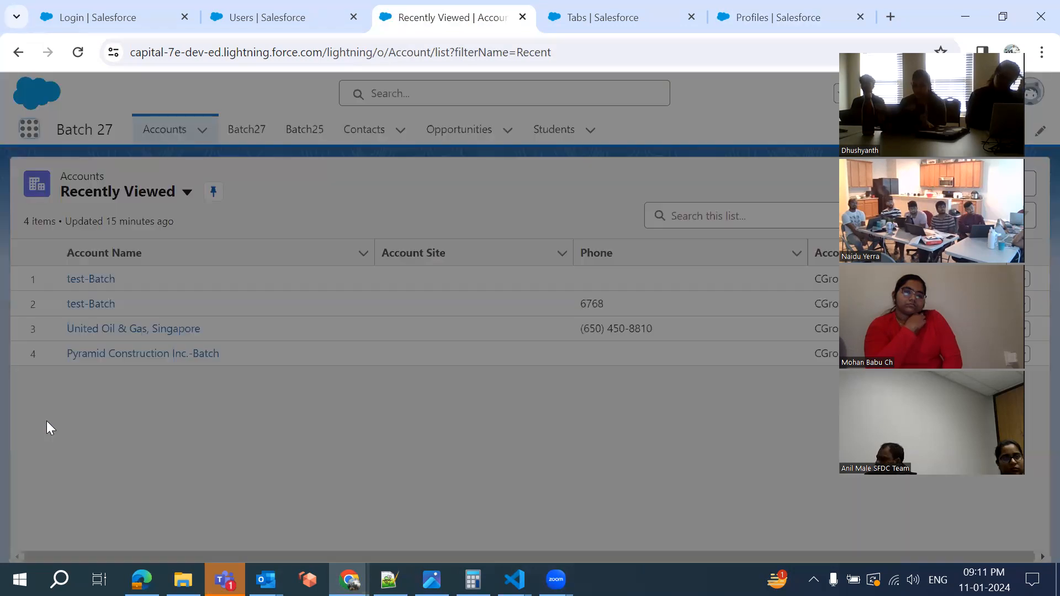
pyautogui.scroll(-5, 407, 320)
pyautogui.scroll(-5, 407, 320)
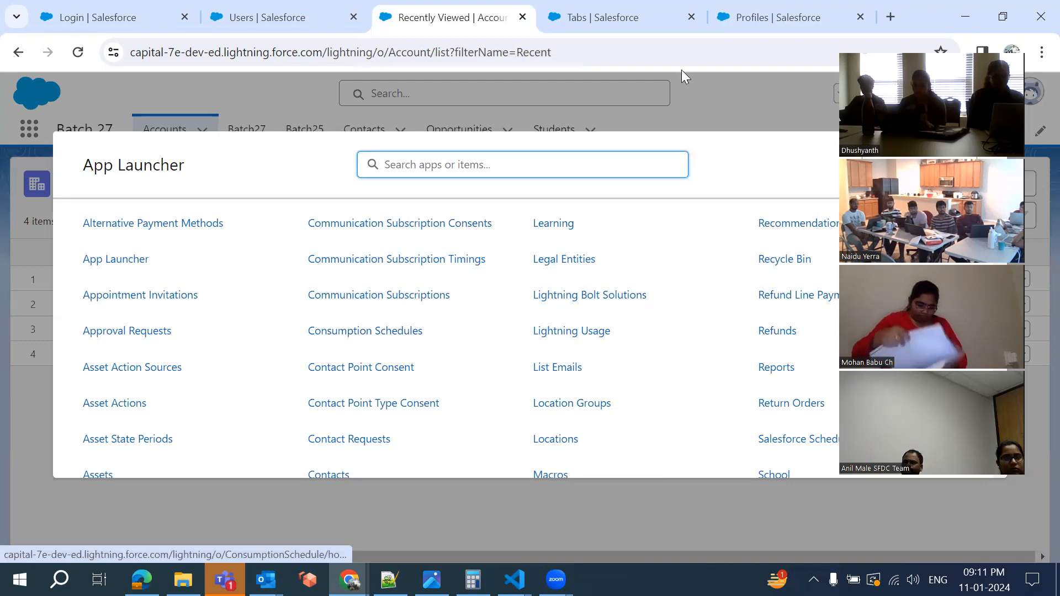
# Reopen the Account Brands picklist on the profile's Tab Settings and leave it at Default On
pyautogui.click(743, 28)
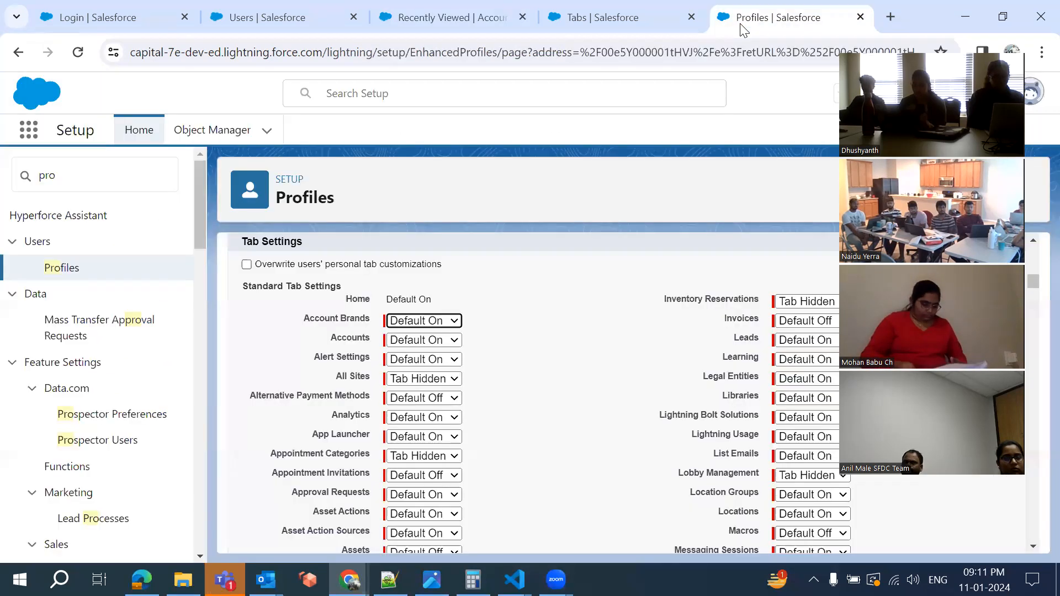
pyautogui.click(429, 324)
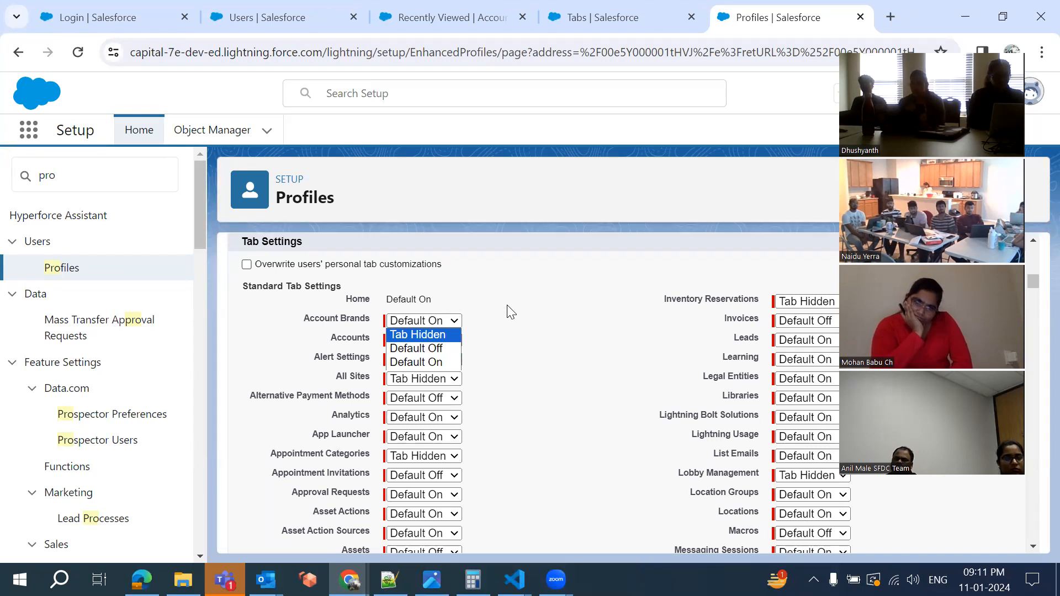
pyautogui.click(506, 364)
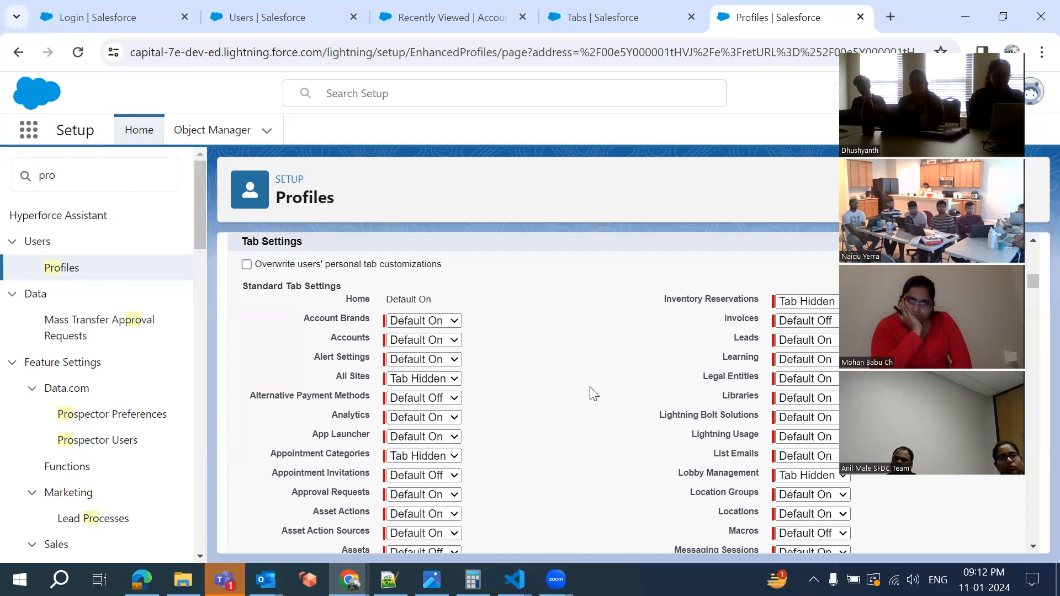
# Scroll to the profile's Custom Tab Settings and check the Acc 22 tab visibility choices
pyautogui.scroll(-5, 592, 393)
pyautogui.scroll(-15, 592, 393)
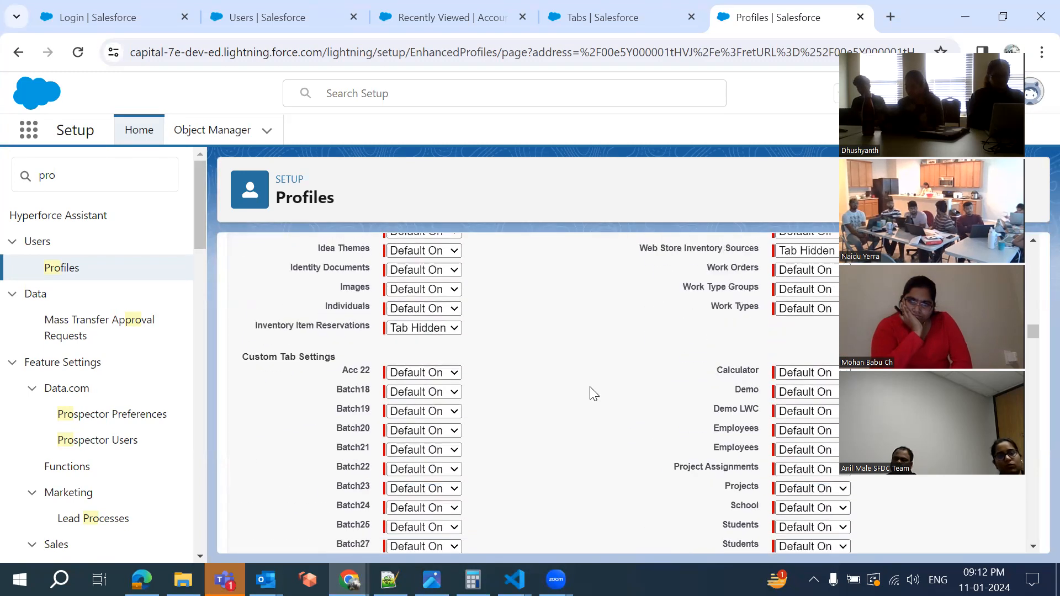
pyautogui.scroll(4, 589, 386)
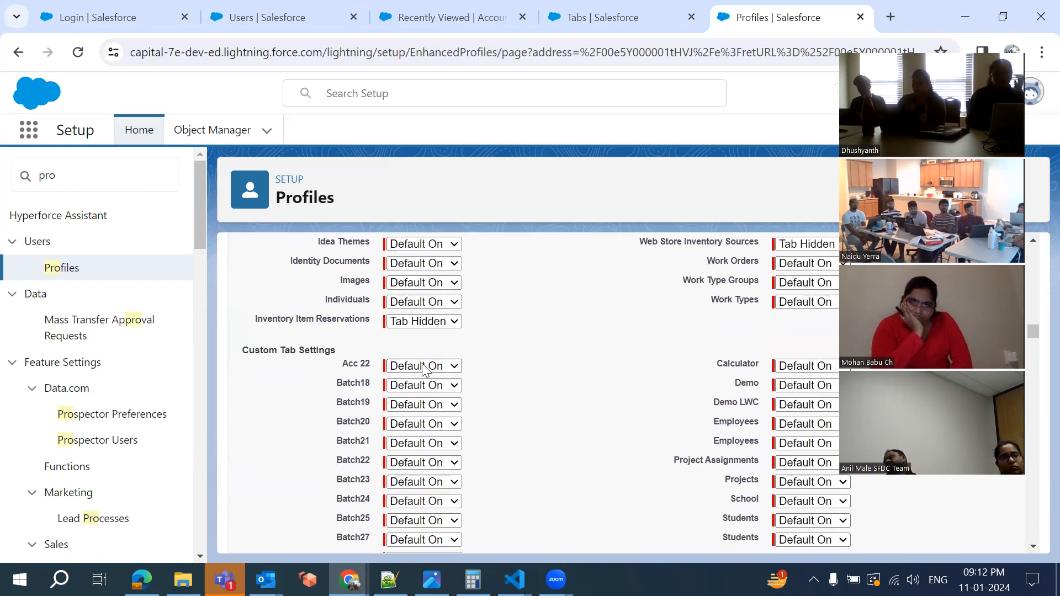
pyautogui.click(424, 367)
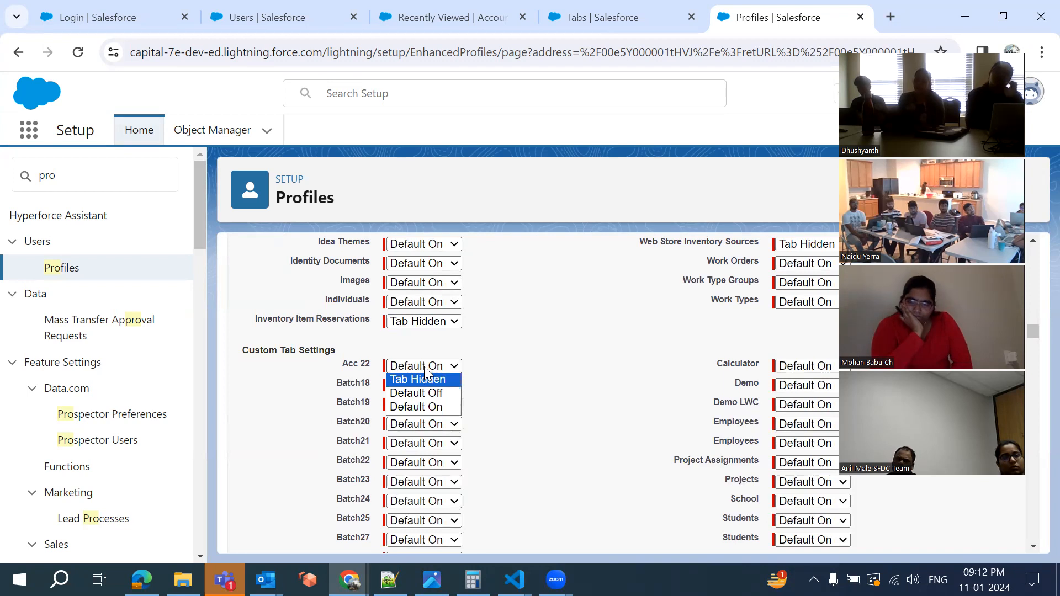
pyautogui.scroll(3, 434, 342)
pyautogui.scroll(5, 434, 342)
pyautogui.scroll(3, 467, 255)
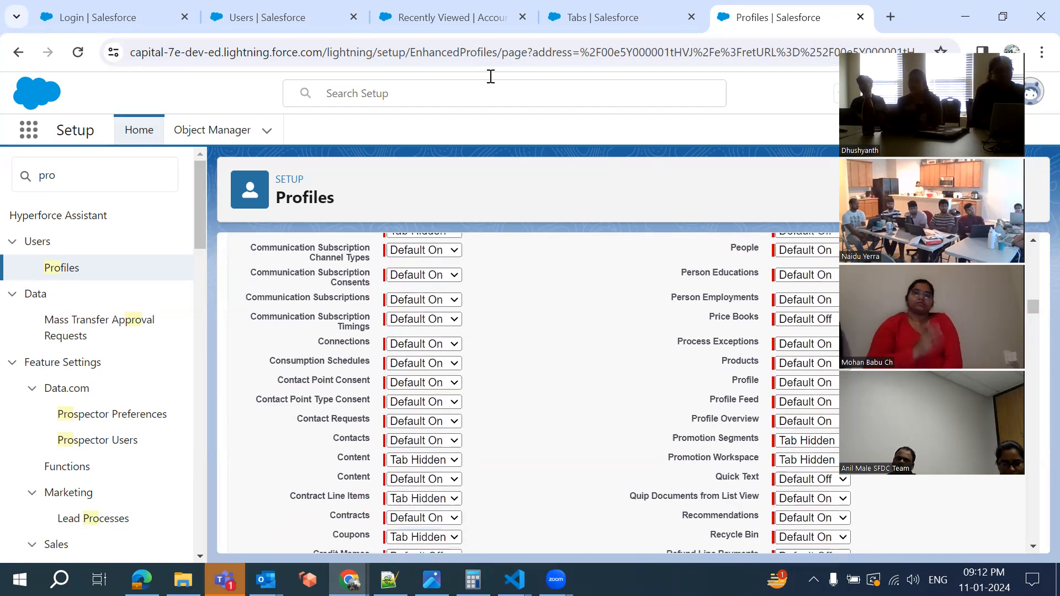
# Close the App Launcher over Accounts, glance at the profile again, and return to Accounts
pyautogui.click(448, 11)
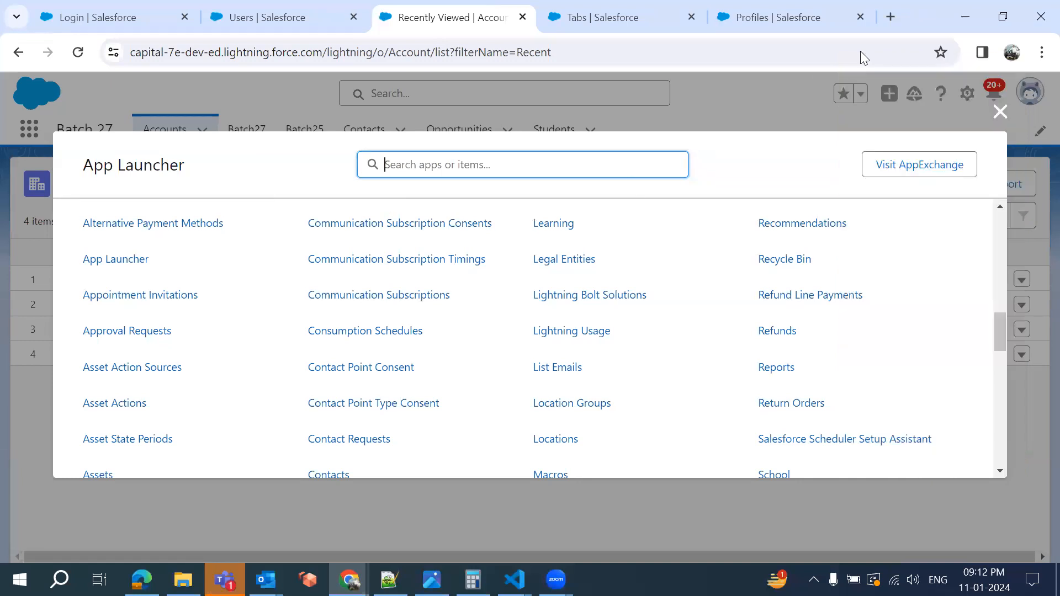
pyautogui.click(1000, 112)
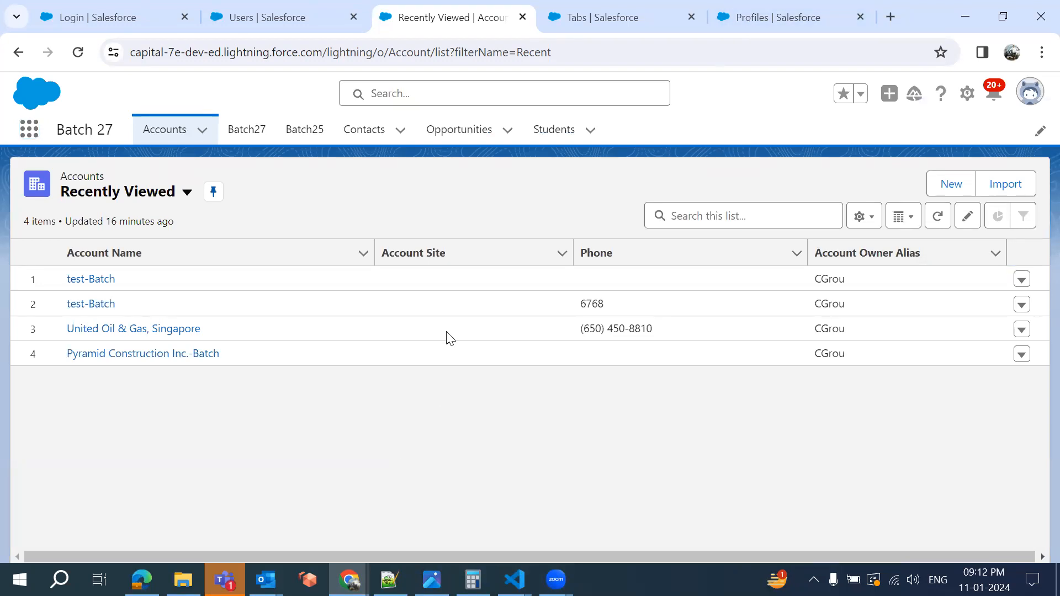
pyautogui.click(729, 25)
pyautogui.scroll(15, 509, 368)
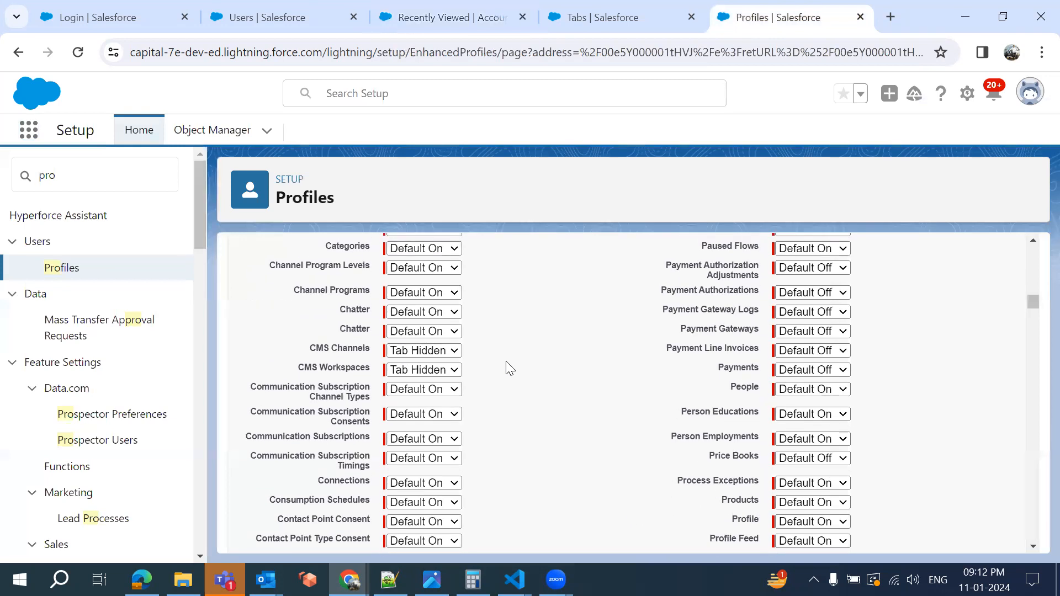
pyautogui.scroll(-3, 509, 368)
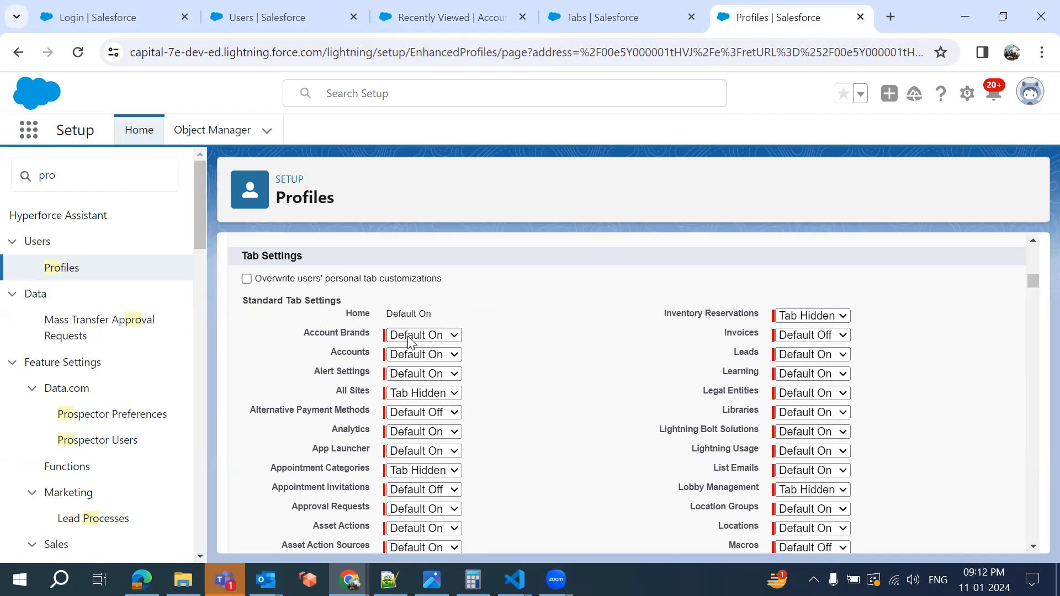
pyautogui.click(440, 22)
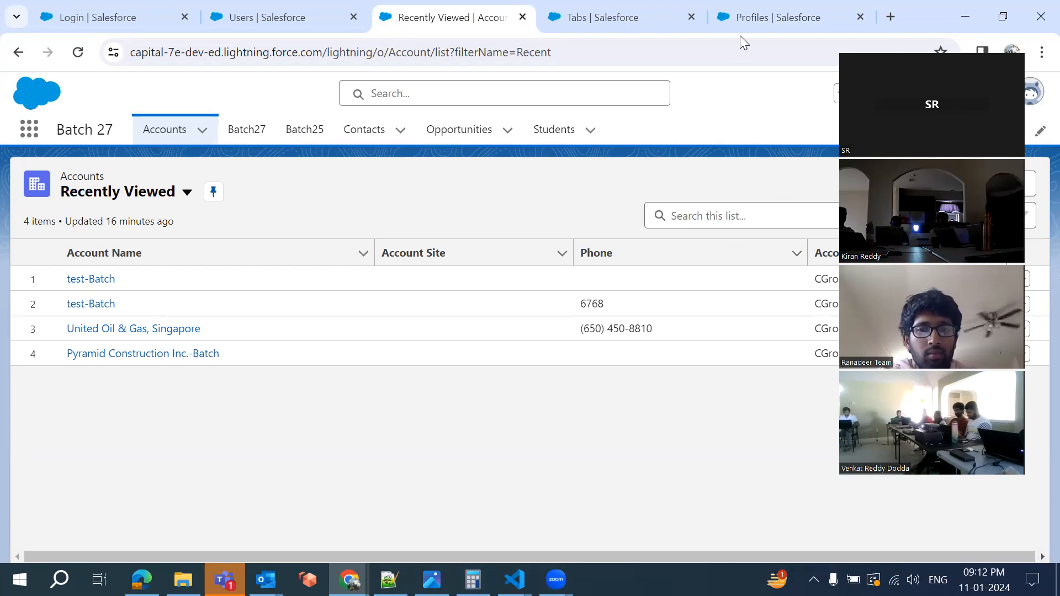
pyautogui.click(748, 21)
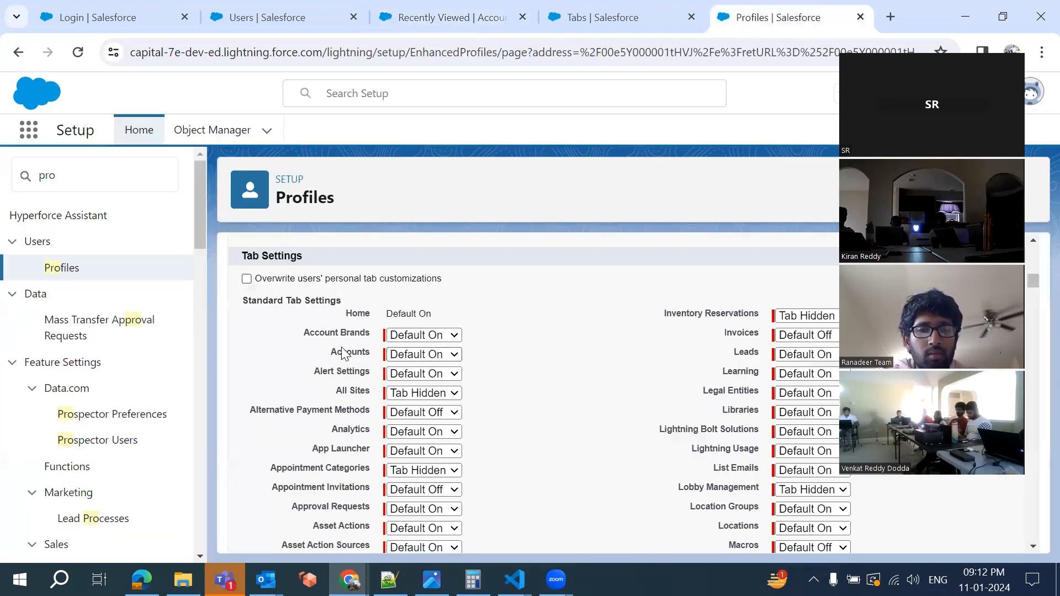
pyautogui.click(418, 337)
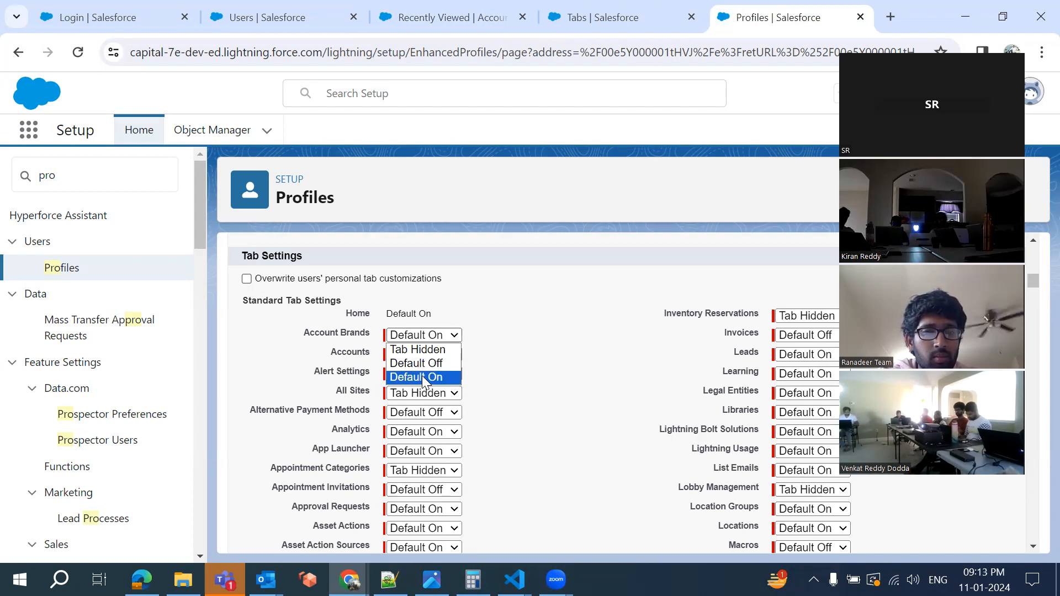
pyautogui.click(442, 17)
pyautogui.click(442, 17)
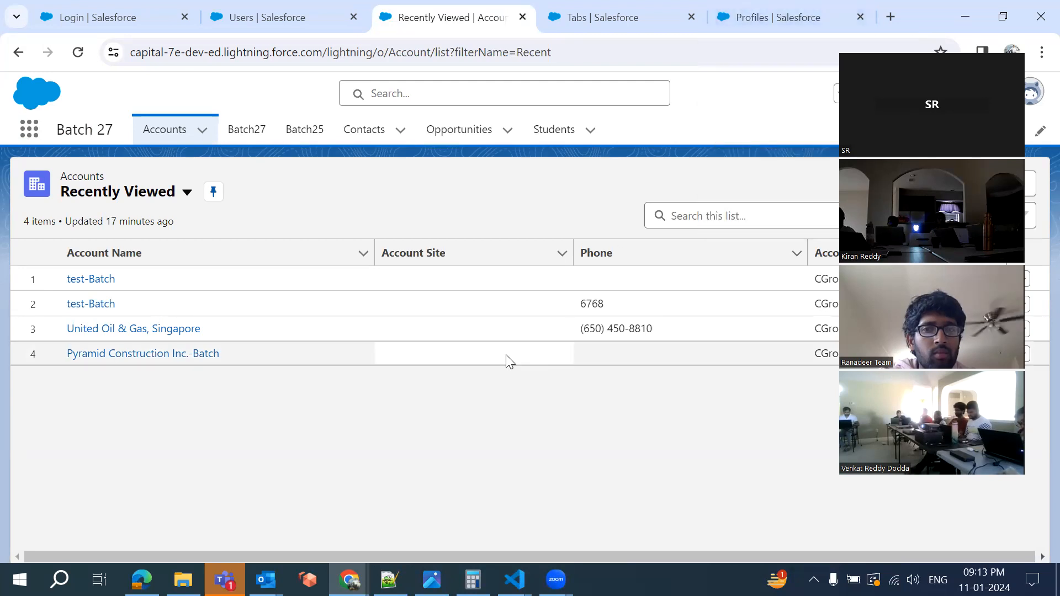
pyautogui.click(774, 11)
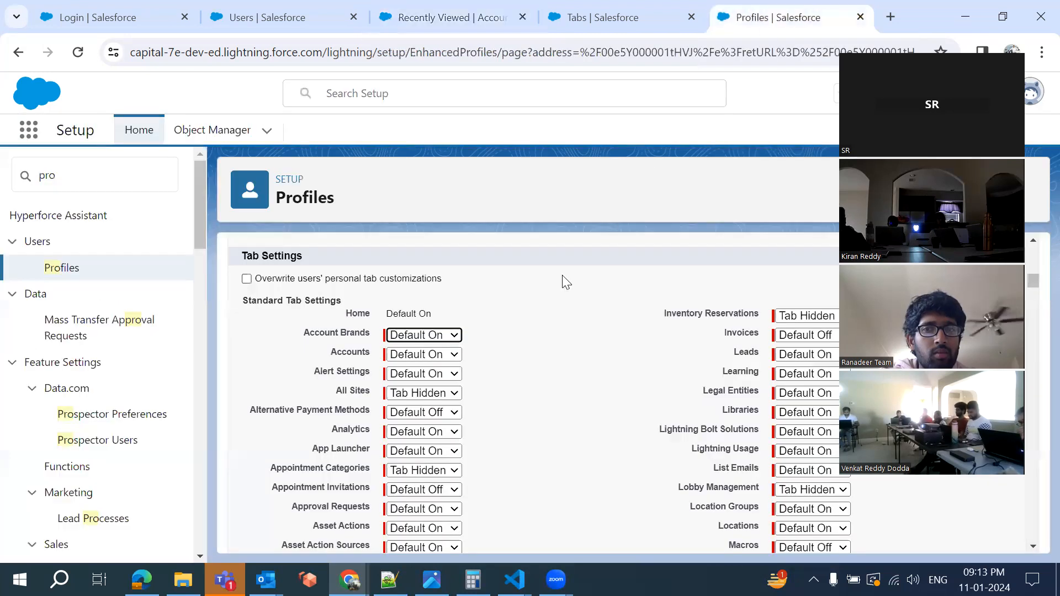
pyautogui.scroll(-2, 532, 327)
pyautogui.scroll(6, 532, 326)
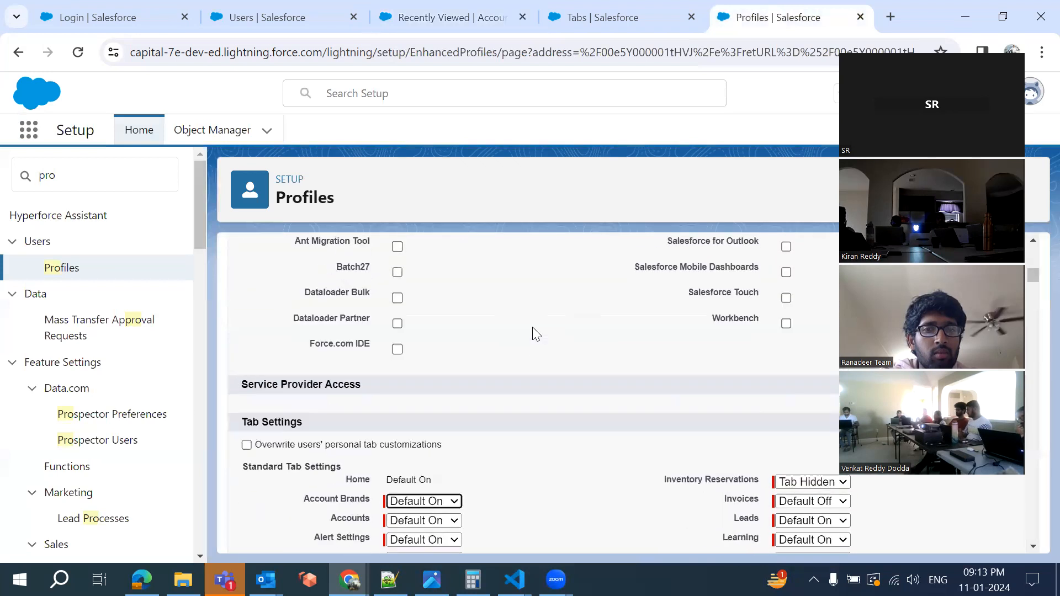
pyautogui.scroll(1, 532, 328)
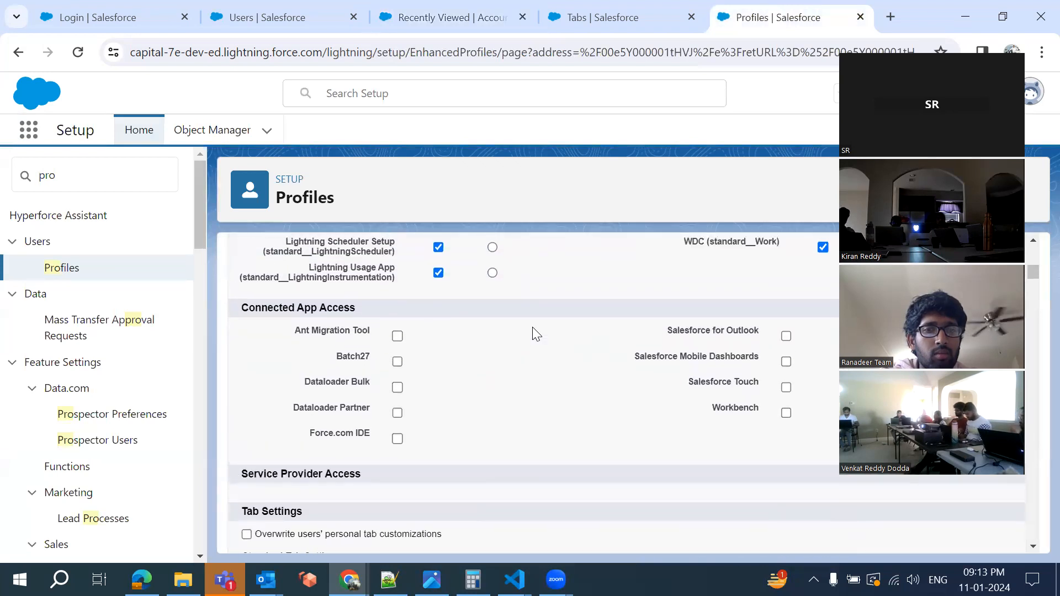
pyautogui.scroll(8, 533, 328)
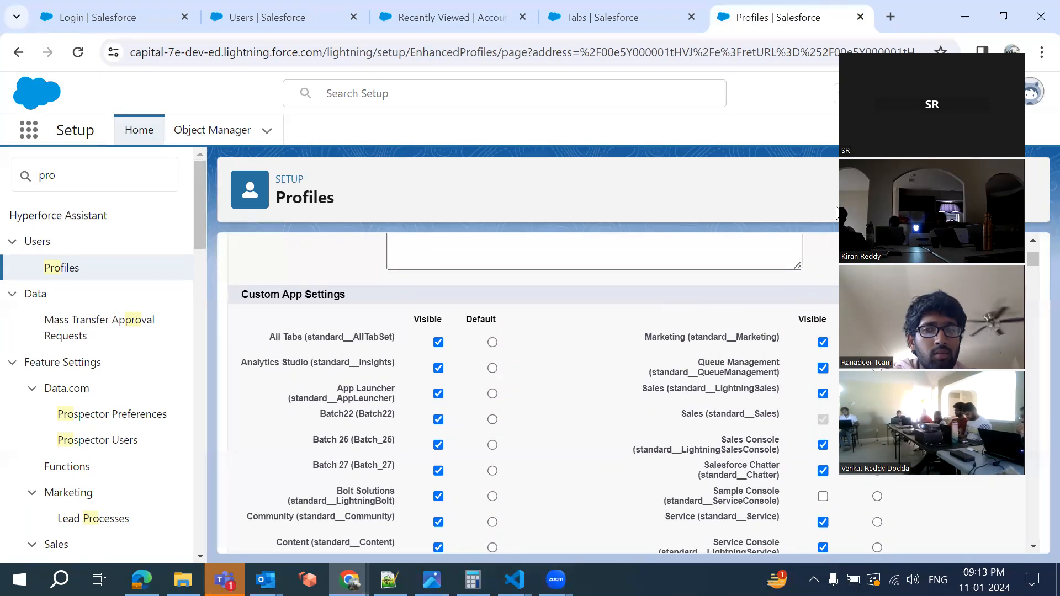
pyautogui.scroll(3, 667, 386)
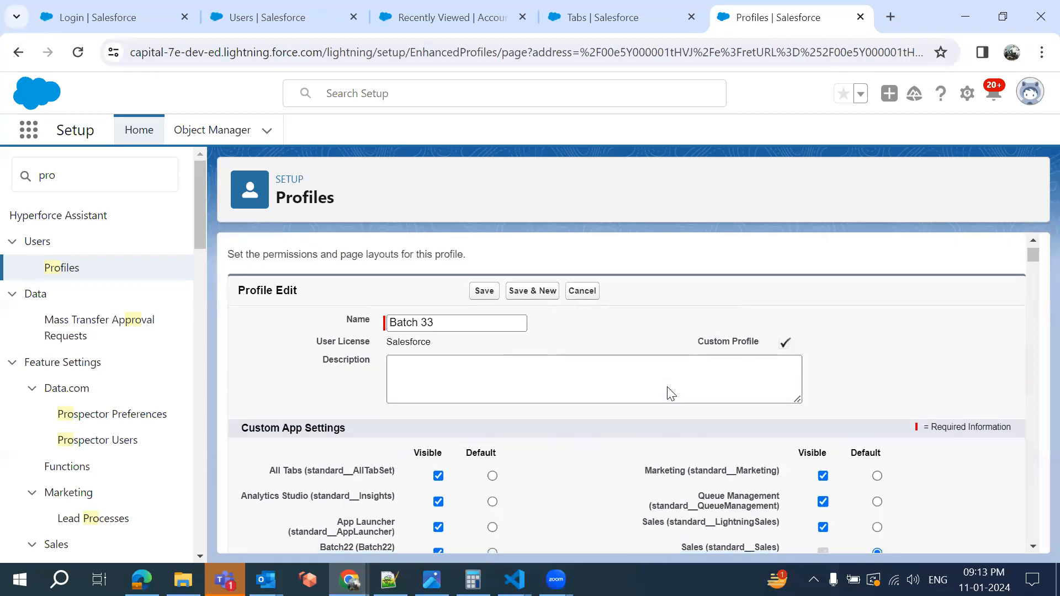
pyautogui.scroll(-2, 670, 394)
pyautogui.scroll(-1, 577, 394)
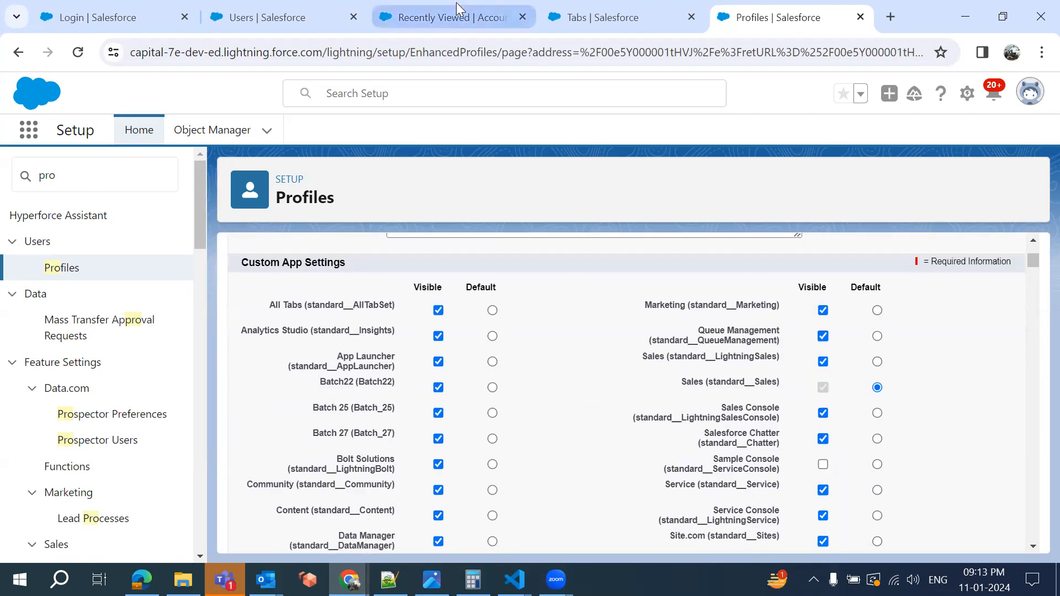
pyautogui.click(441, 17)
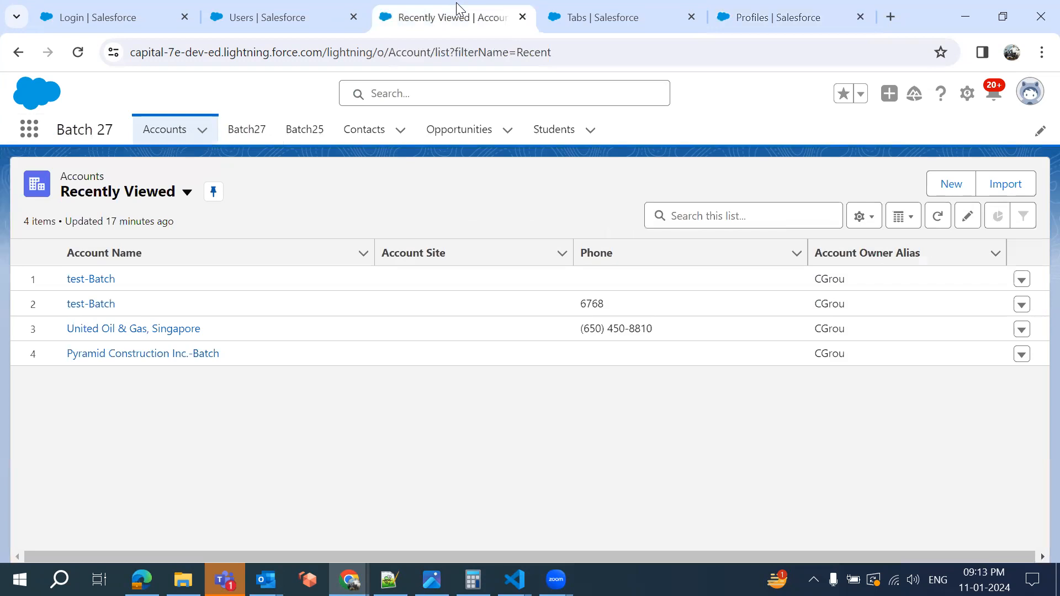
pyautogui.click(29, 128)
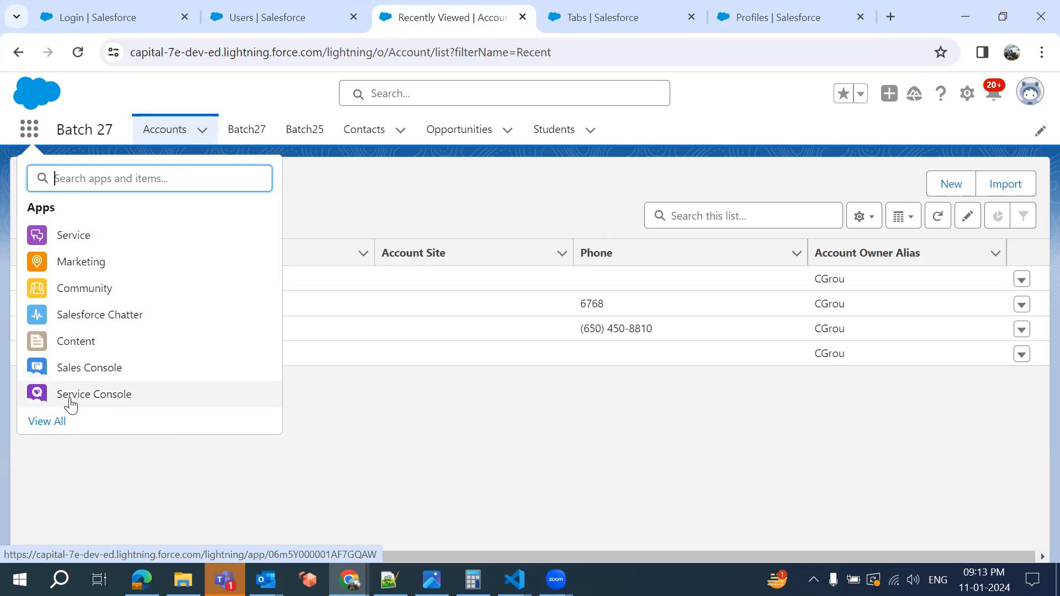
pyautogui.click(752, 22)
pyautogui.scroll(1, 584, 331)
pyautogui.scroll(-1, 584, 331)
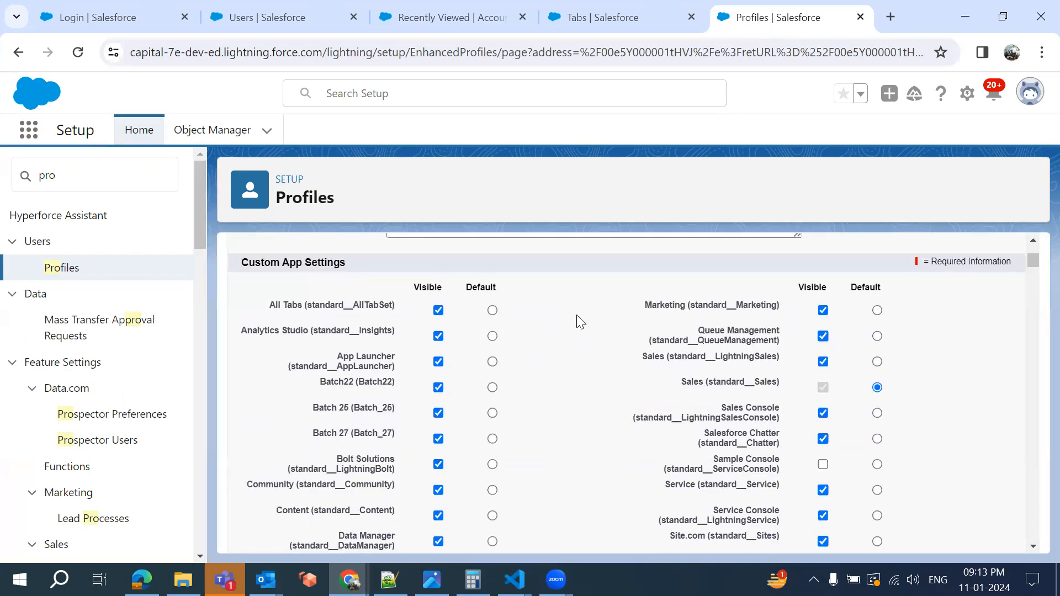
pyautogui.scroll(-1, 657, 359)
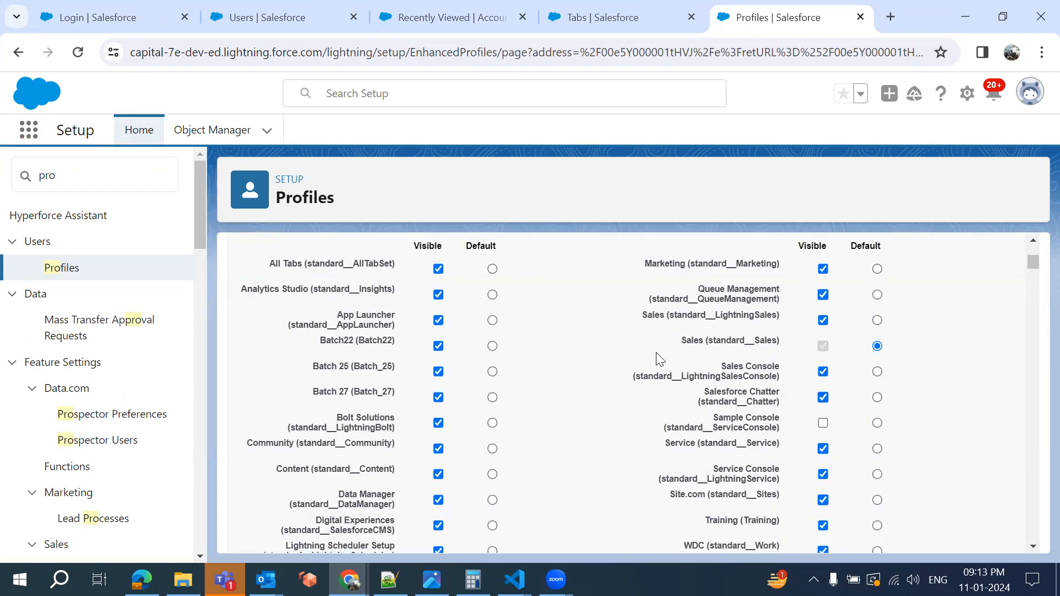
pyautogui.scroll(-1, 656, 354)
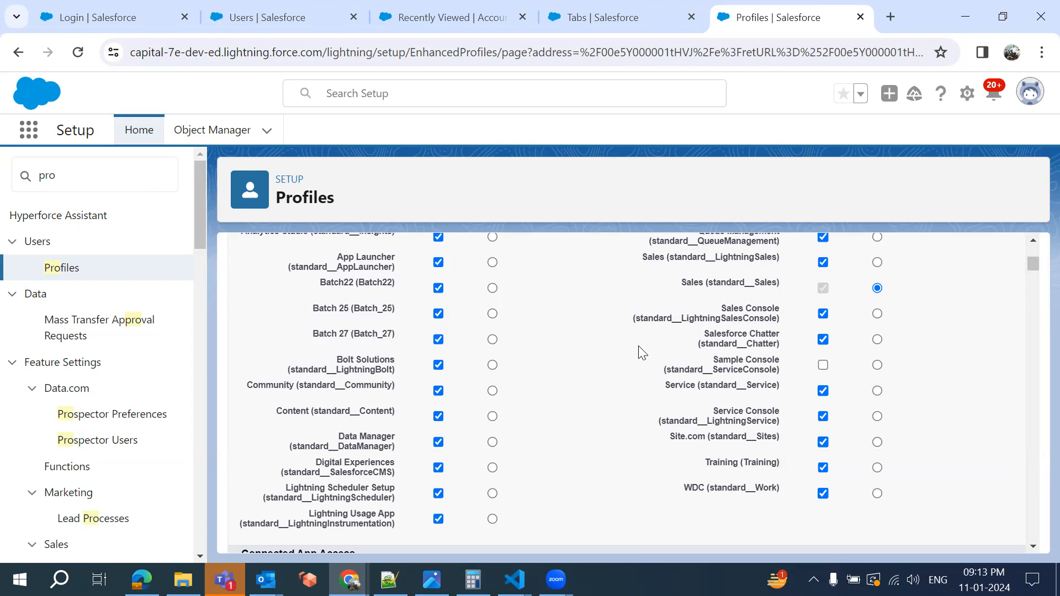
pyautogui.scroll(1, 637, 287)
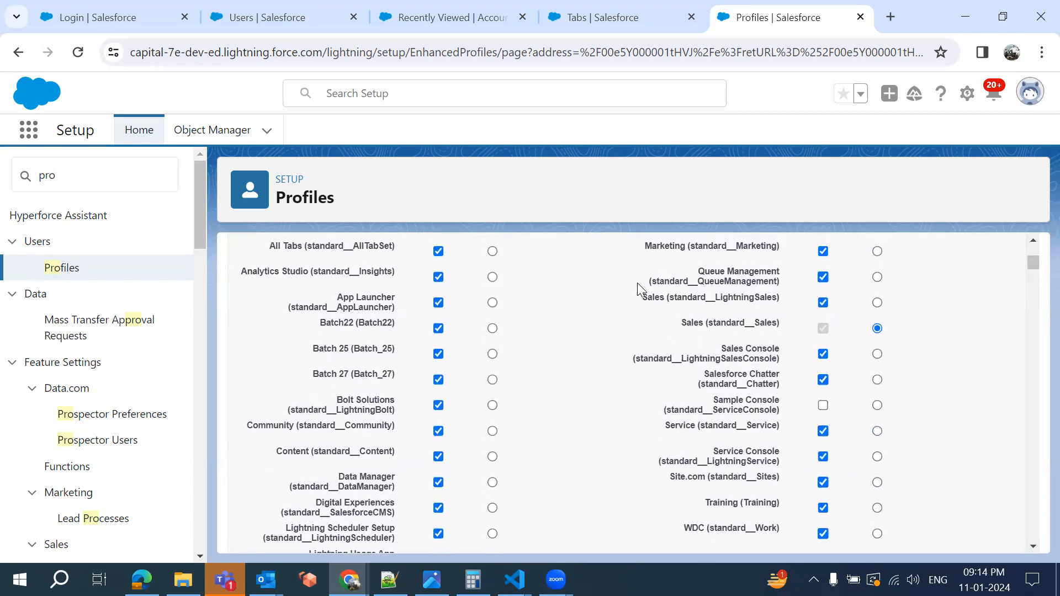
pyautogui.scroll(2, 637, 283)
pyautogui.scroll(-2, 637, 282)
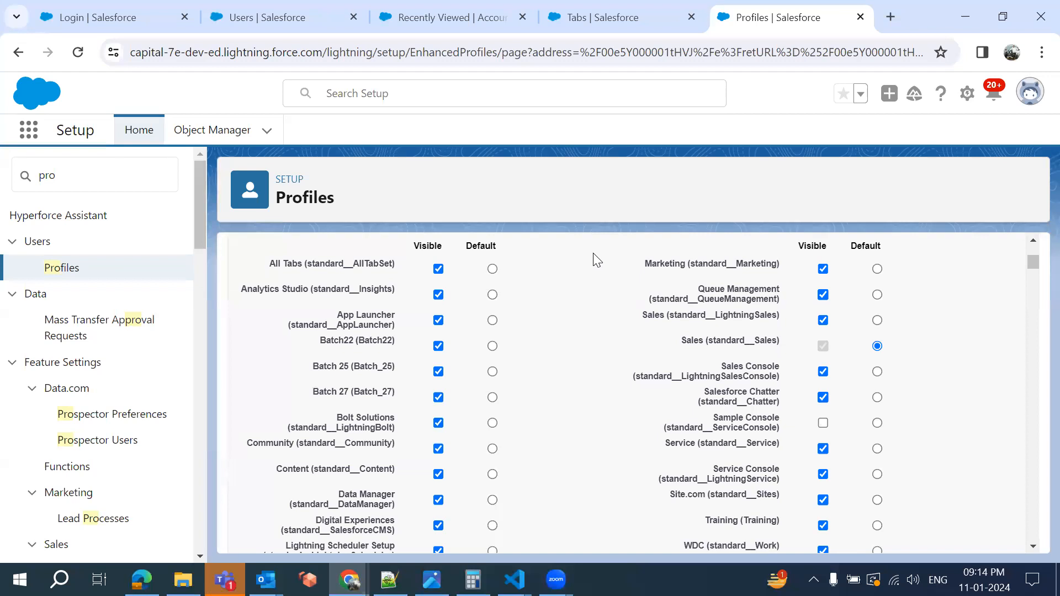
pyautogui.click(446, 27)
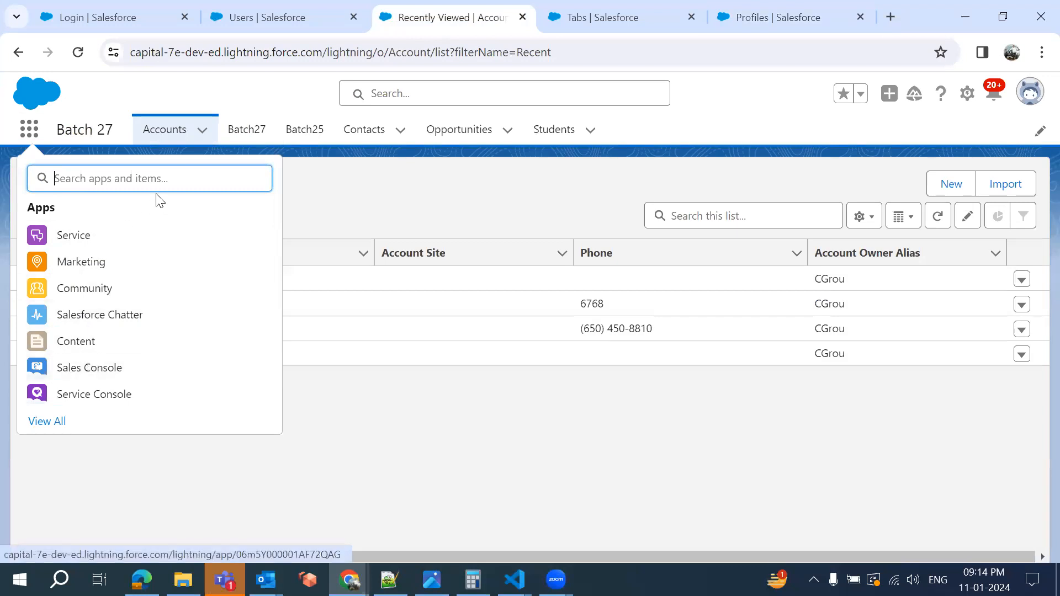
# Search 'sales' in the App Launcher and open the Sales app
pyautogui.write('sales')
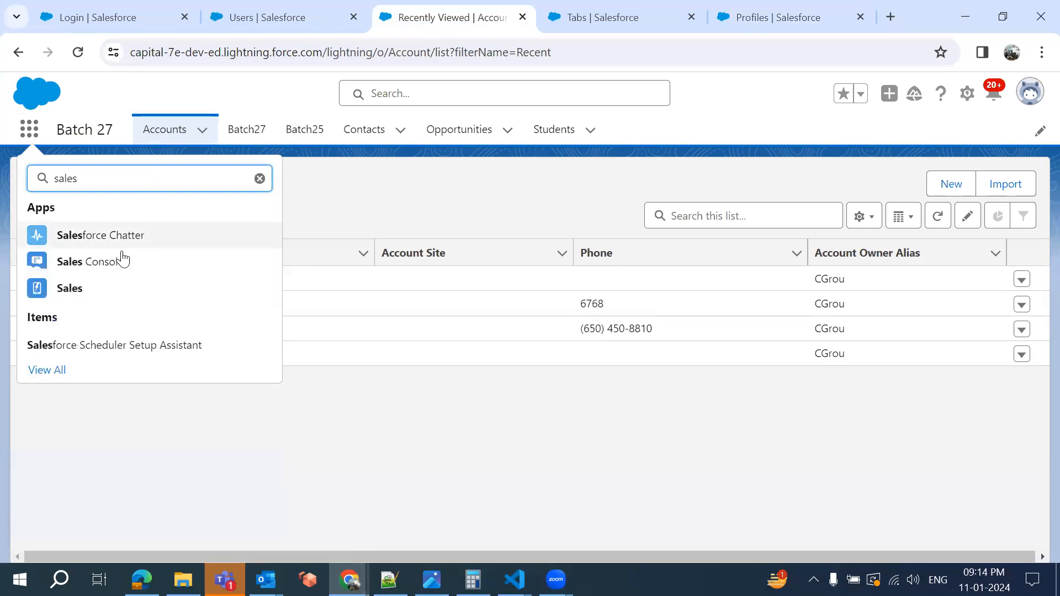
pyautogui.click(77, 296)
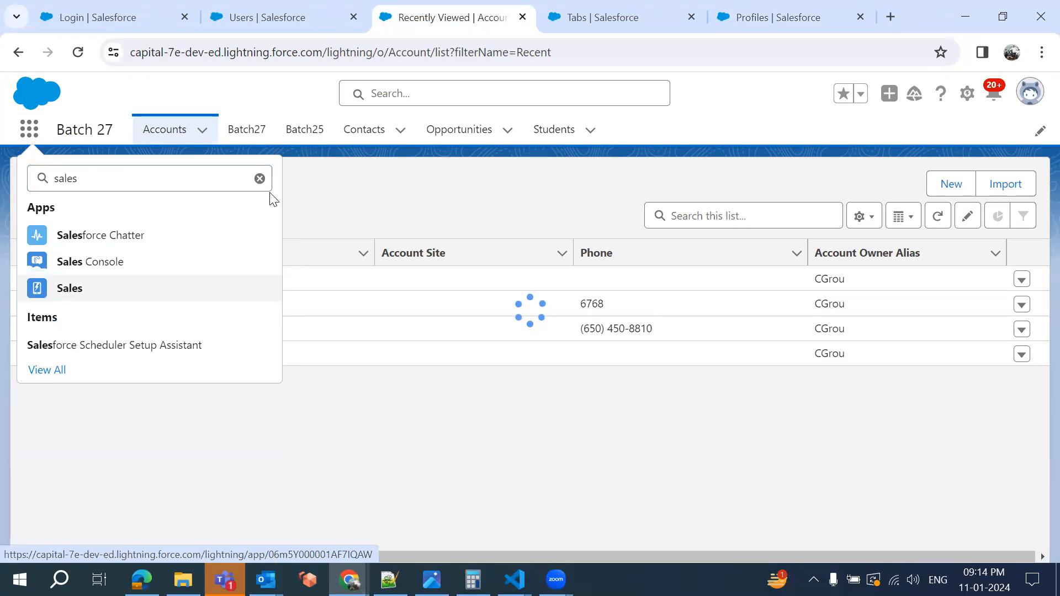
pyautogui.click(68, 290)
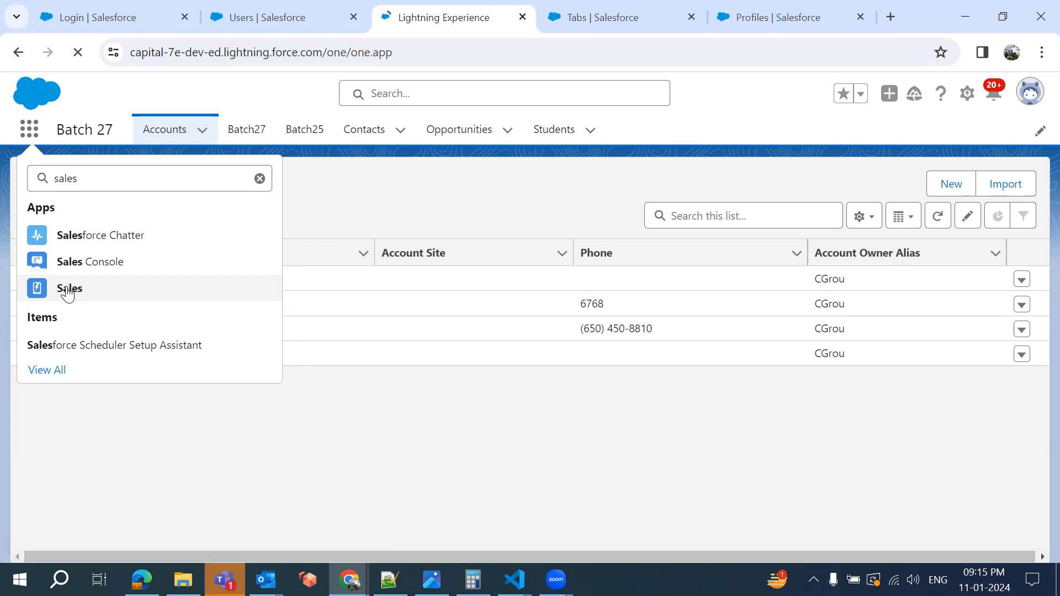
pyautogui.click(68, 293)
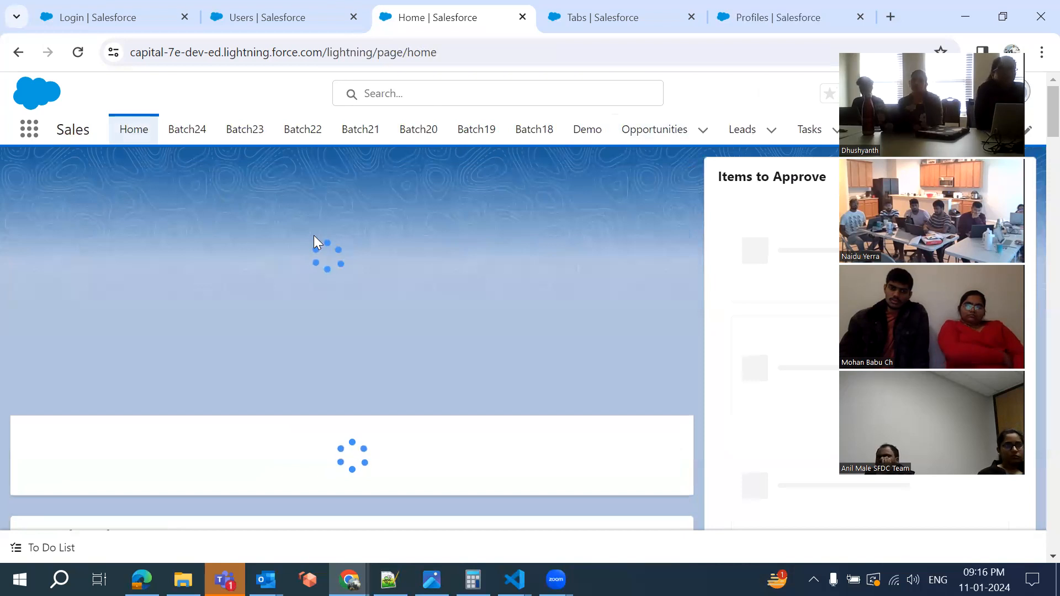
pyautogui.doubleClick(74, 132)
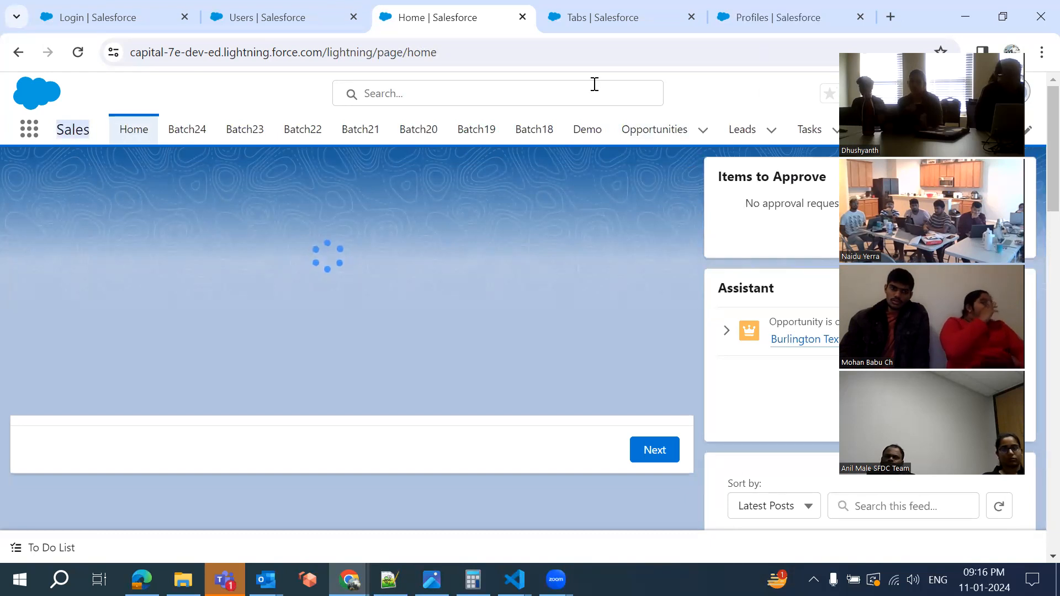
# Compare the Batch 33 profile with the Sales home and app list, then return to the notes
pyautogui.click(796, 14)
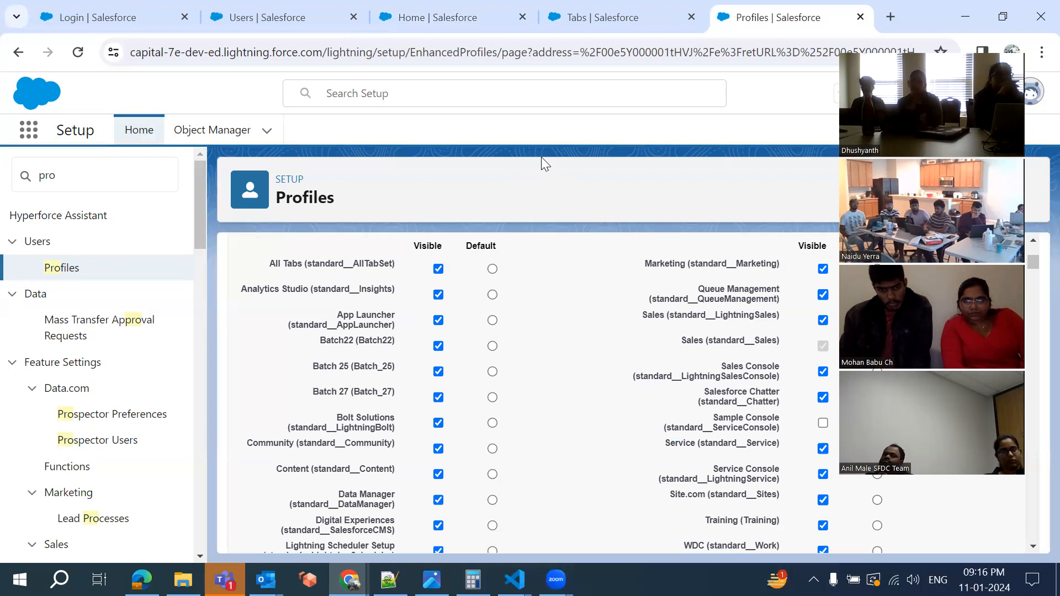
pyautogui.click(424, 17)
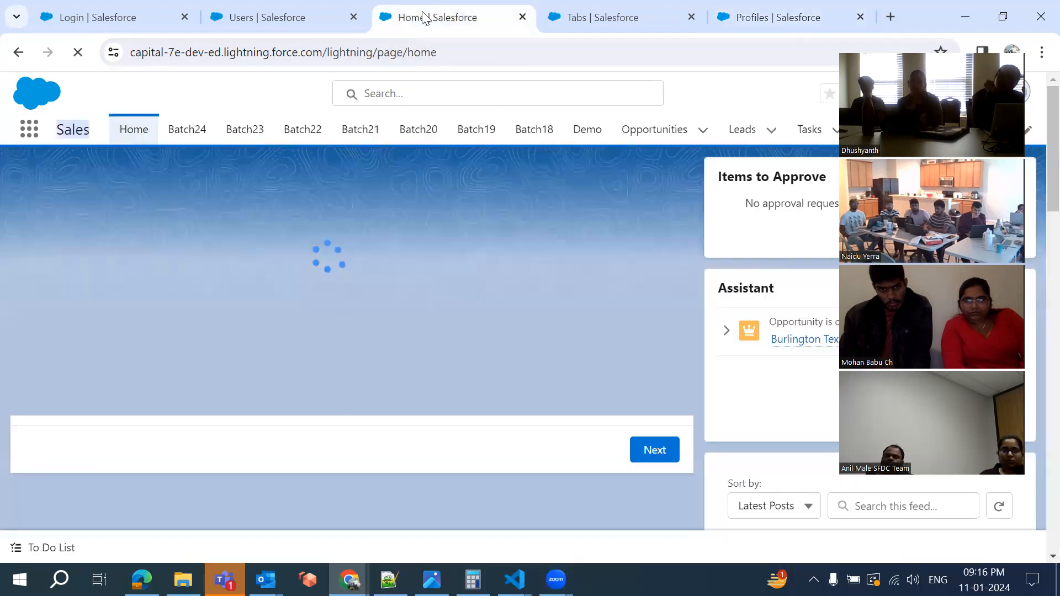
pyautogui.click(30, 132)
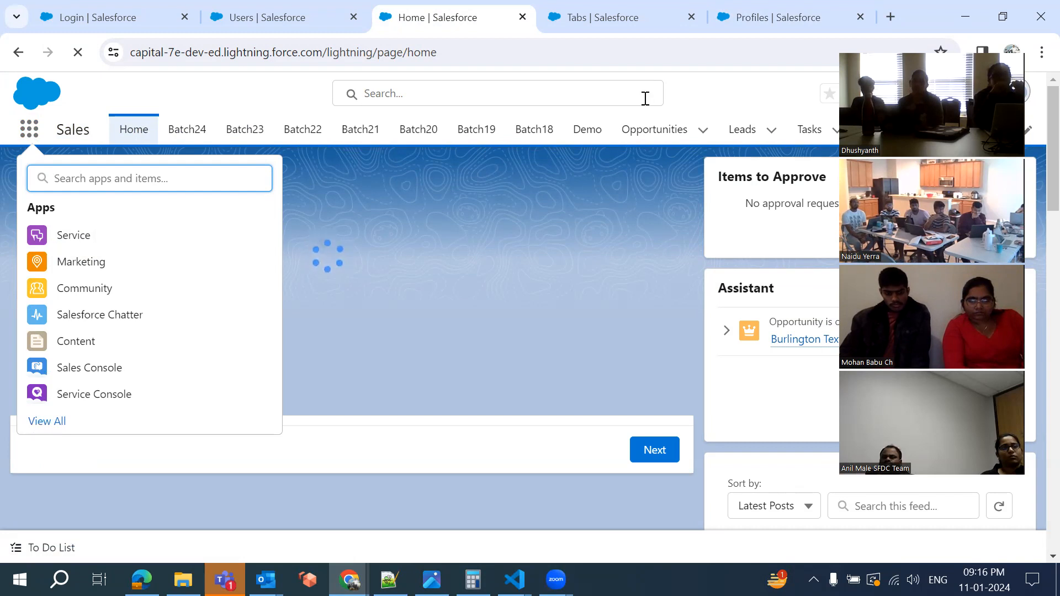
pyautogui.click(748, 20)
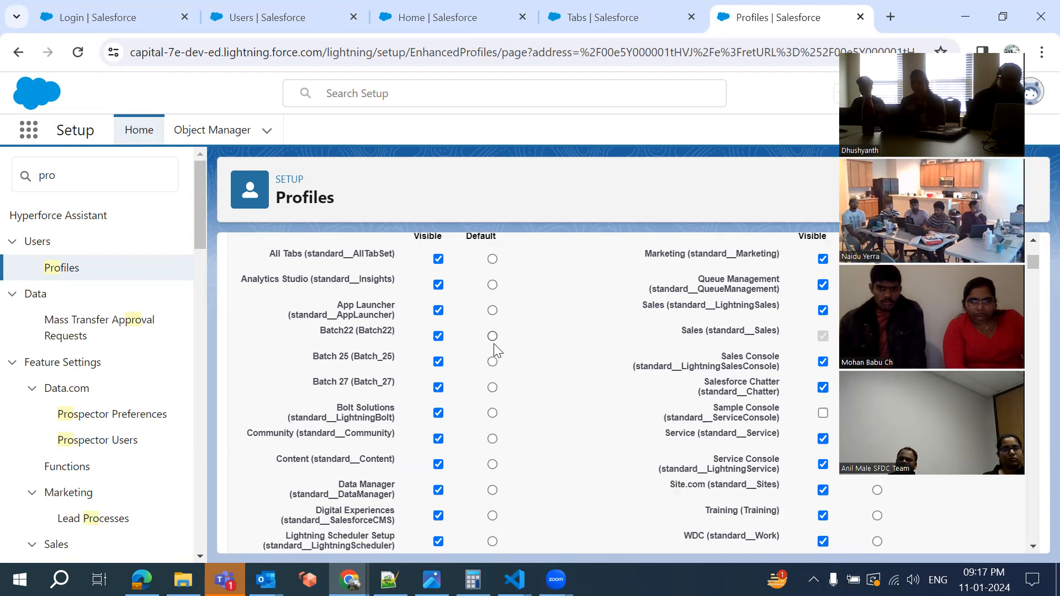
pyautogui.scroll(-2, 494, 349)
pyautogui.scroll(-10, 495, 347)
pyautogui.scroll(-5, 494, 343)
pyautogui.scroll(15, 492, 343)
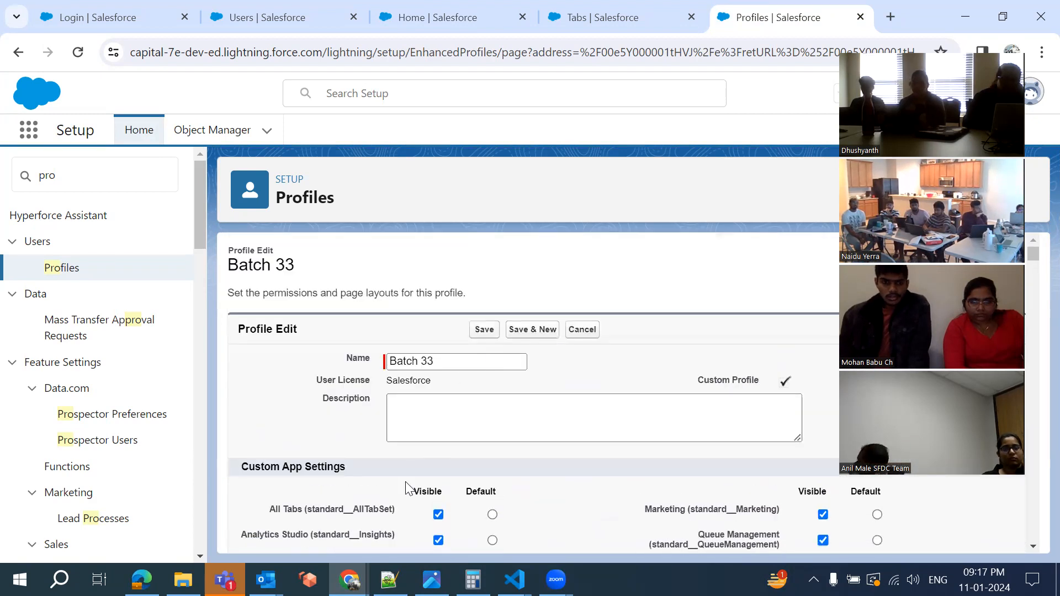
pyautogui.hotkey('alt', 'Tab')
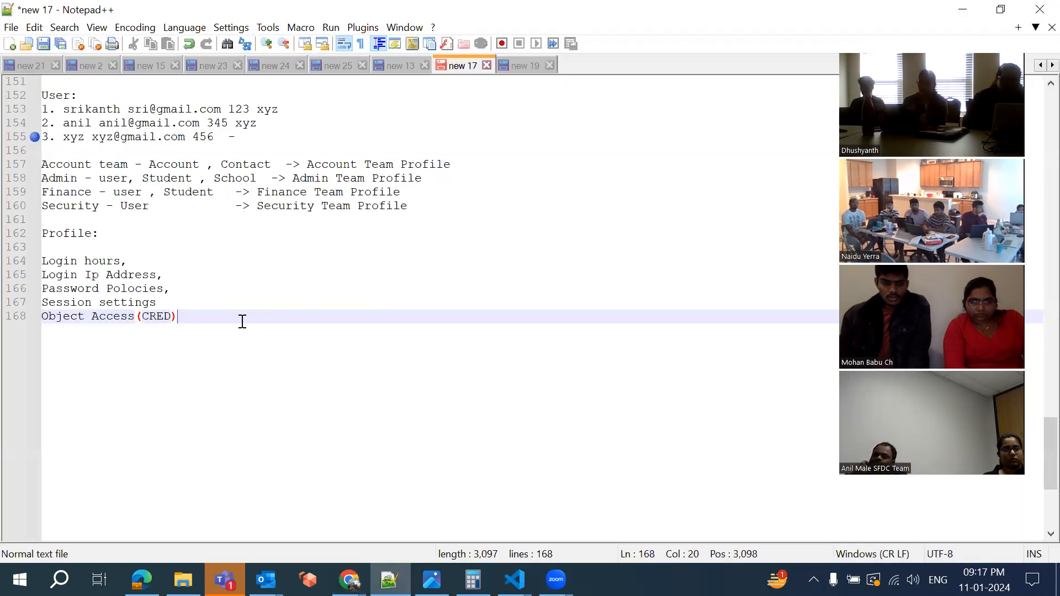
# Add 'Tab (Default on, Default Off, Tab hidden)' and 'Custom App' lines below Object Access(CRED)
pyautogui.press('Return')
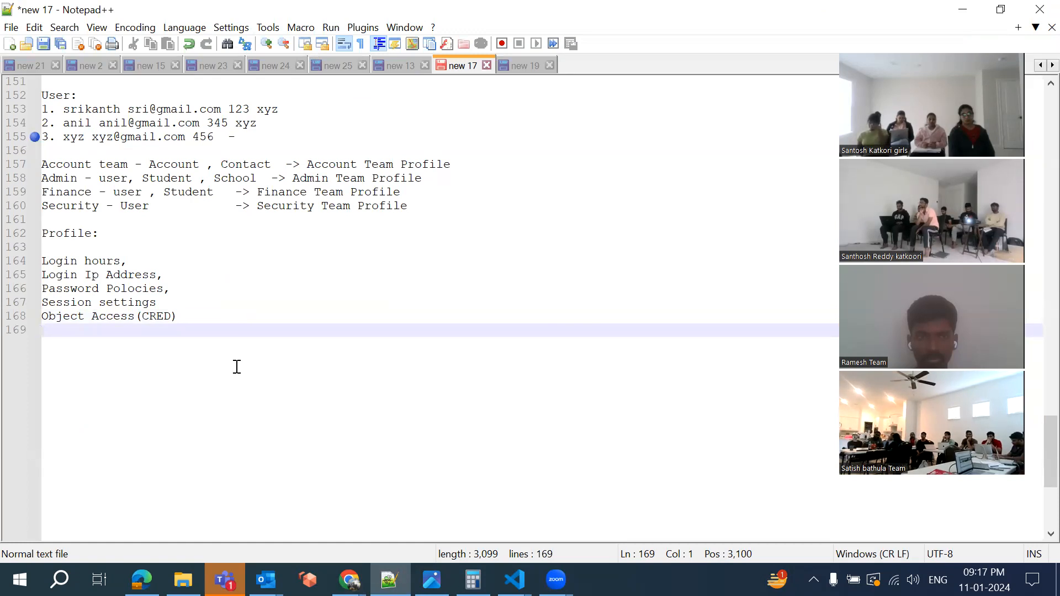
pyautogui.write('Tab')
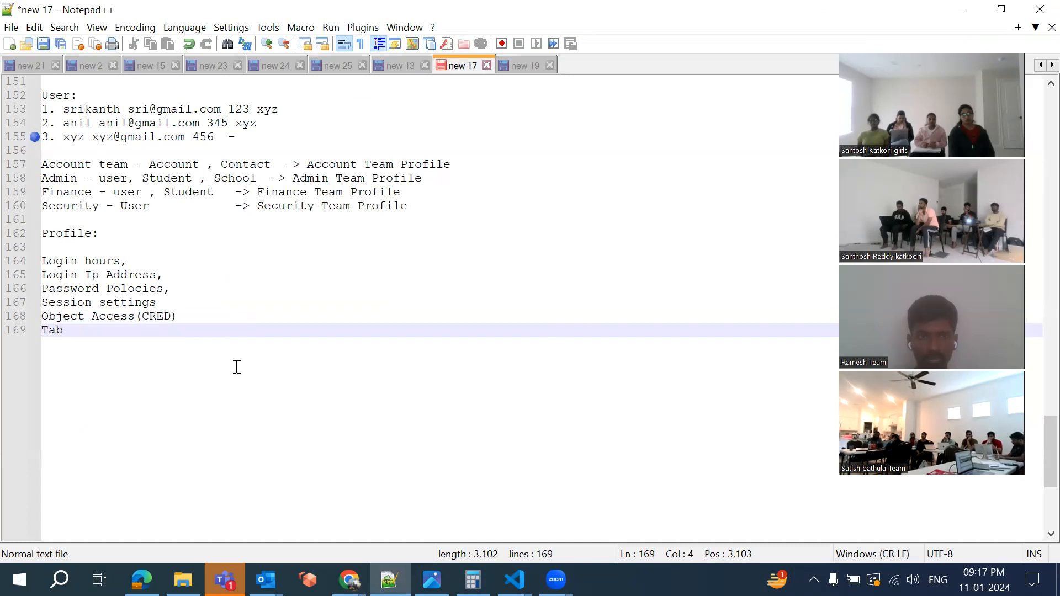
pyautogui.press('Return')
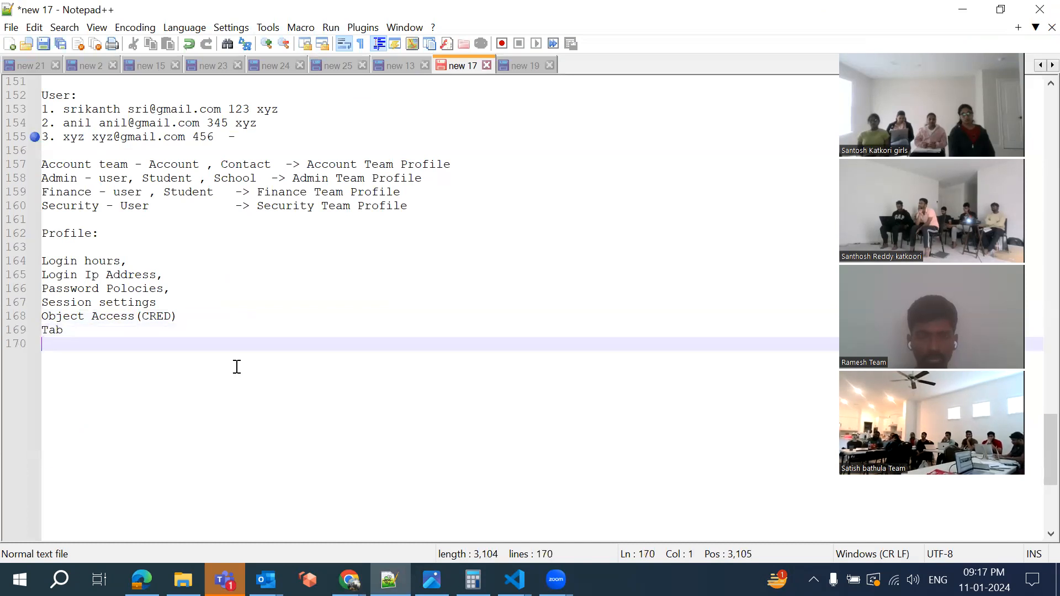
pyautogui.write('Custom App')
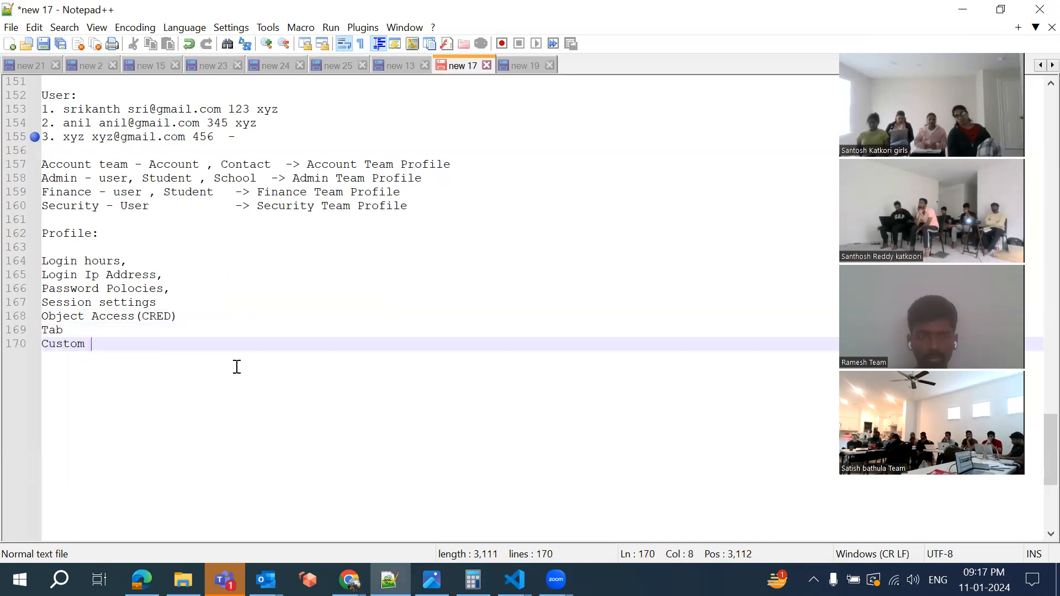
pyautogui.click(110, 333)
pyautogui.write('(')
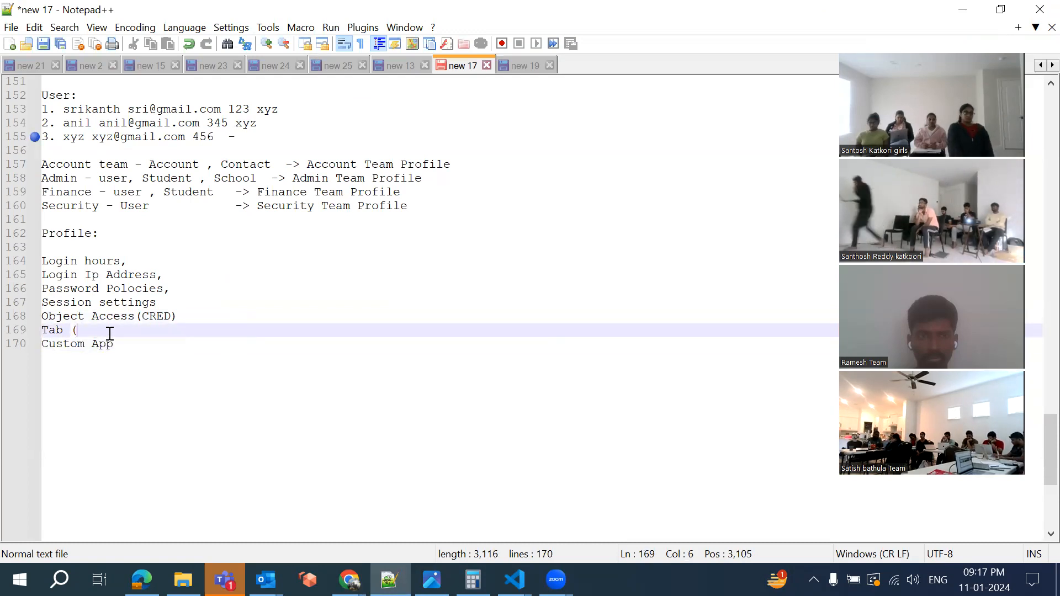
pyautogui.write('T')
pyautogui.press('BackSpace')
pyautogui.write('De')
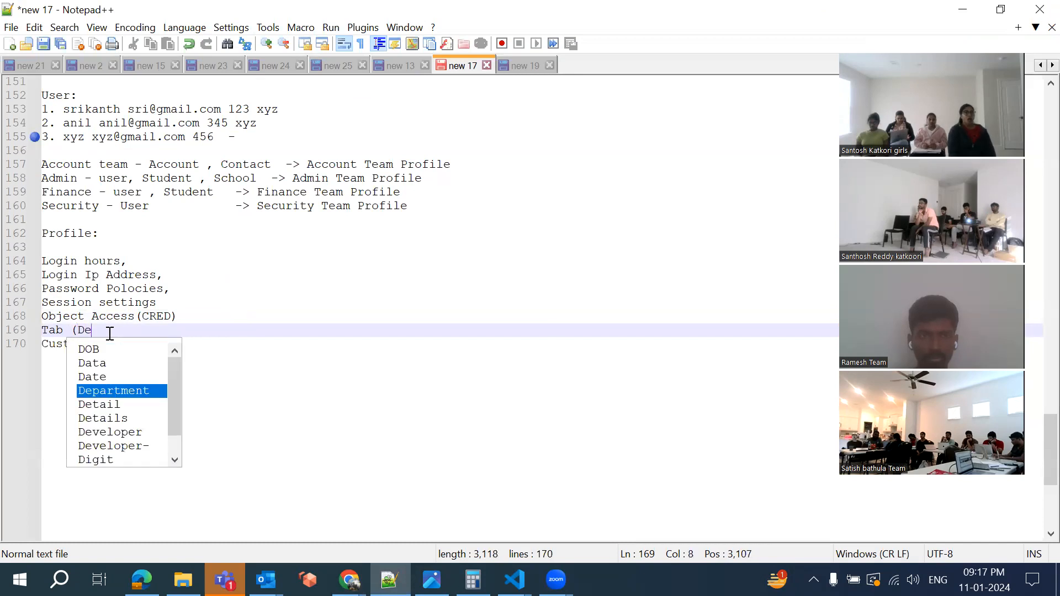
pyautogui.write('fault on, D')
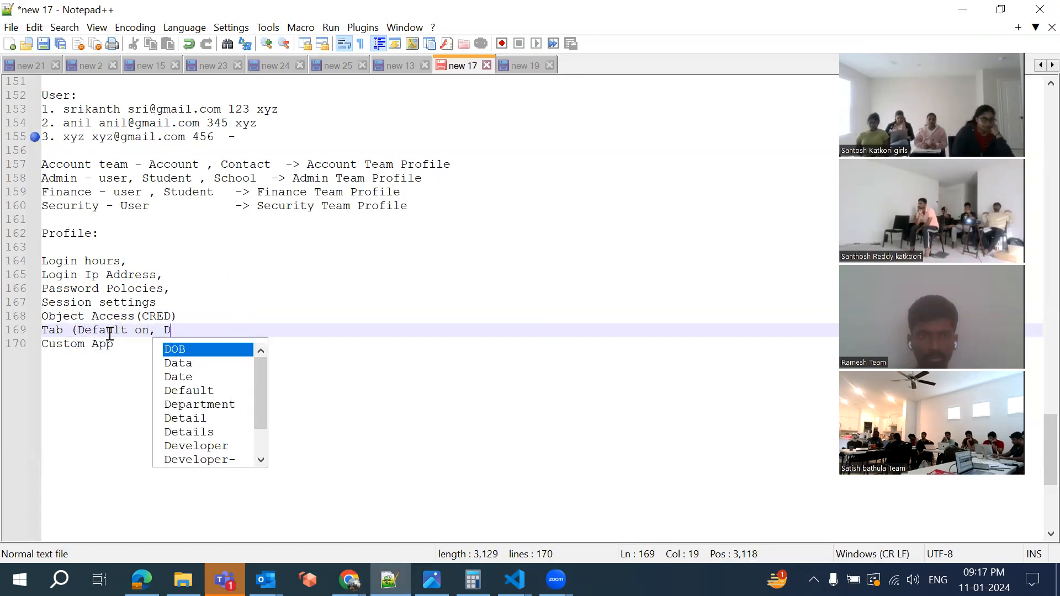
pyautogui.write('efault Off, Ta')
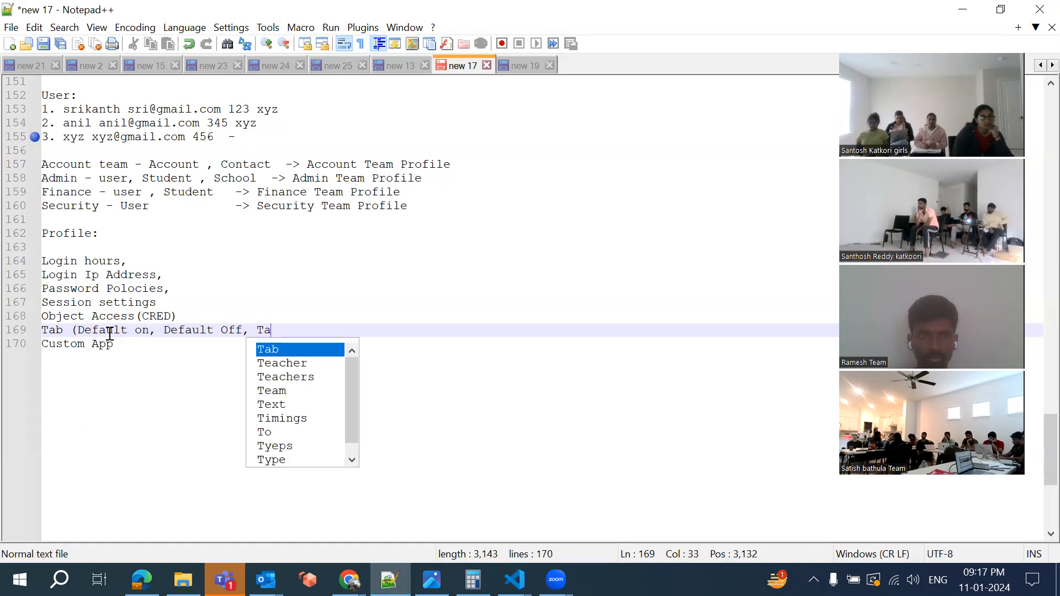
pyautogui.write('b hidden')
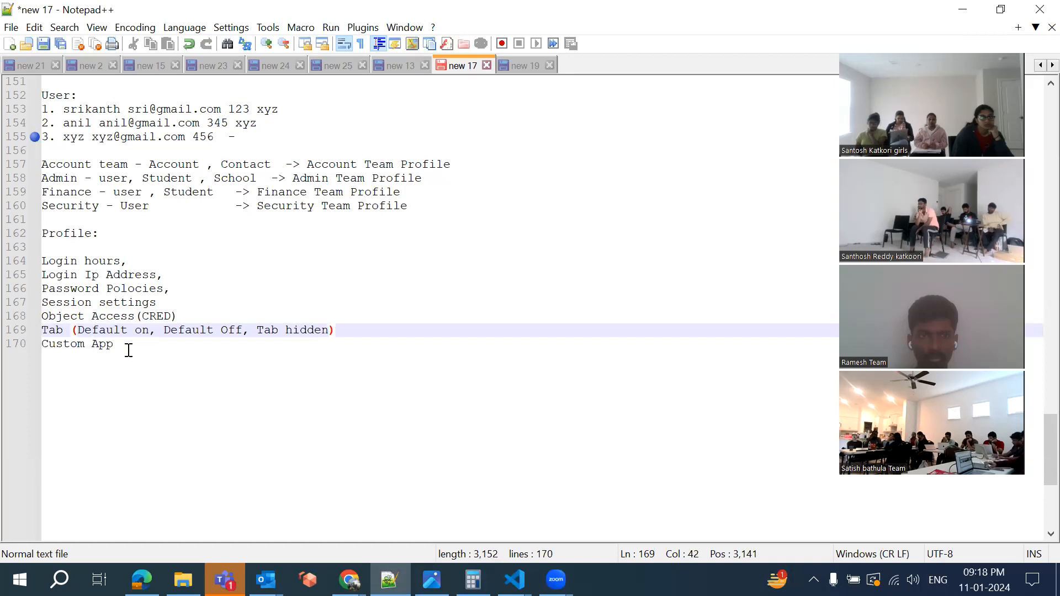
# Append '(Visible, Default)' to the Custom App line and select the word Profile
pyautogui.click(129, 344)
pyautogui.write('(Vis')
pyautogui.write('bke')
pyautogui.press('BackSpace')
pyautogui.press('BackSpace')
pyautogui.write('le, D')
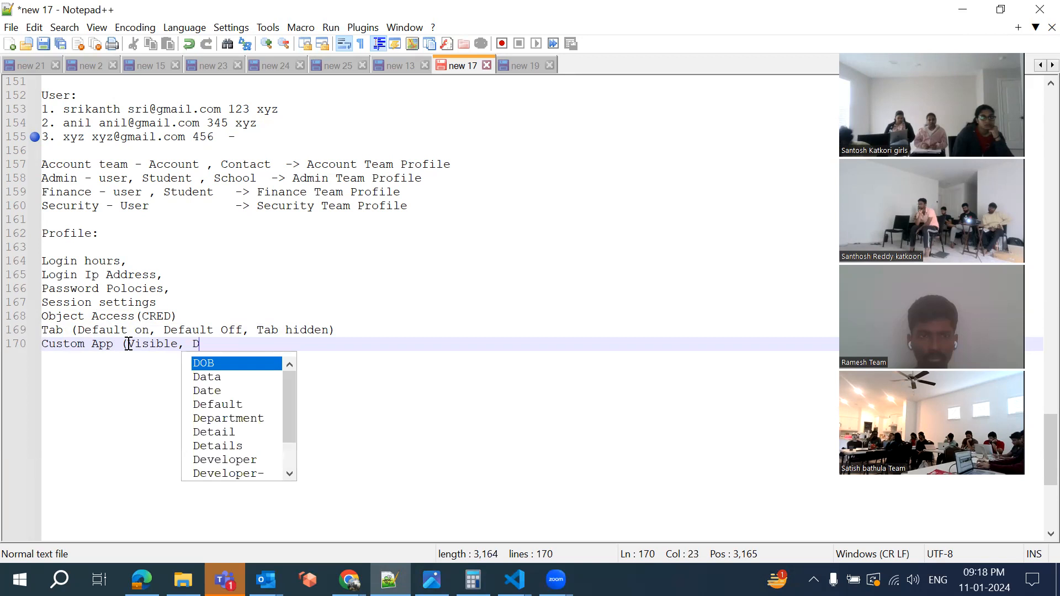
pyautogui.write('efault)')
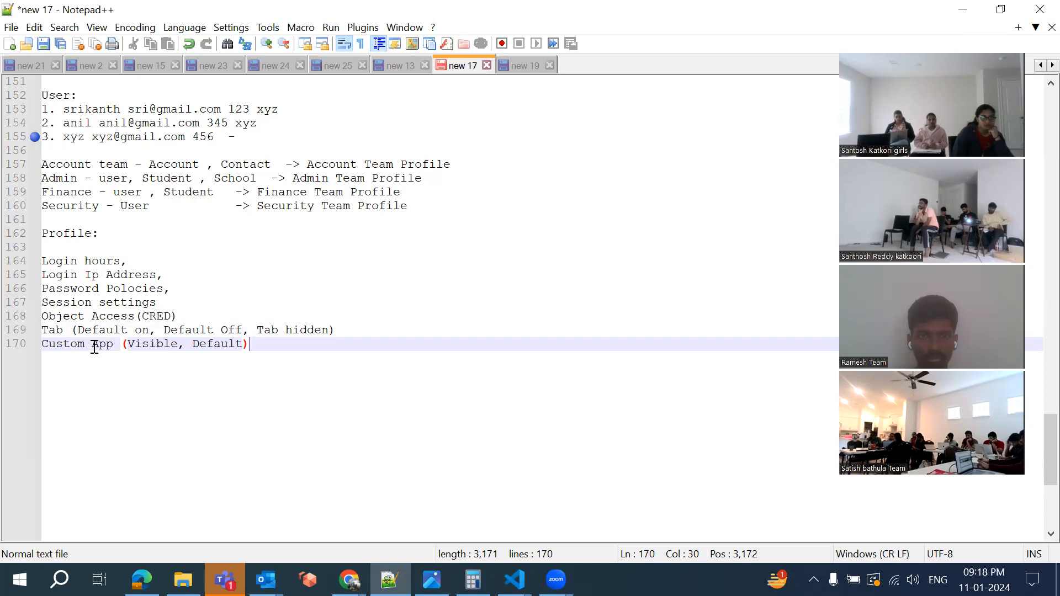
pyautogui.doubleClick(55, 232)
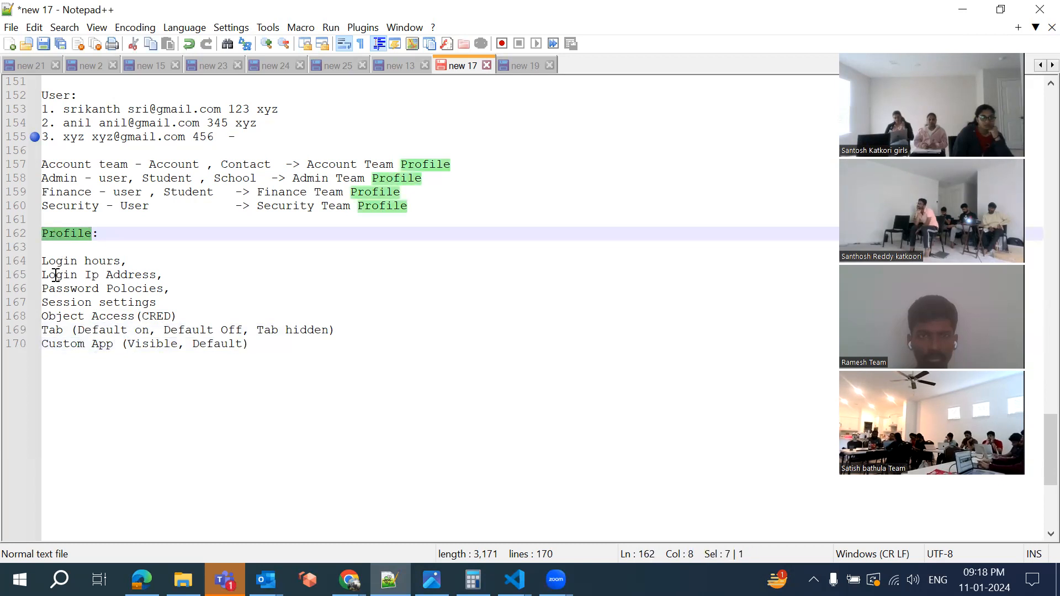
# Cancel the Batch 33 profile edit and scroll through its page layouts and tab settings
pyautogui.click(389, 580)
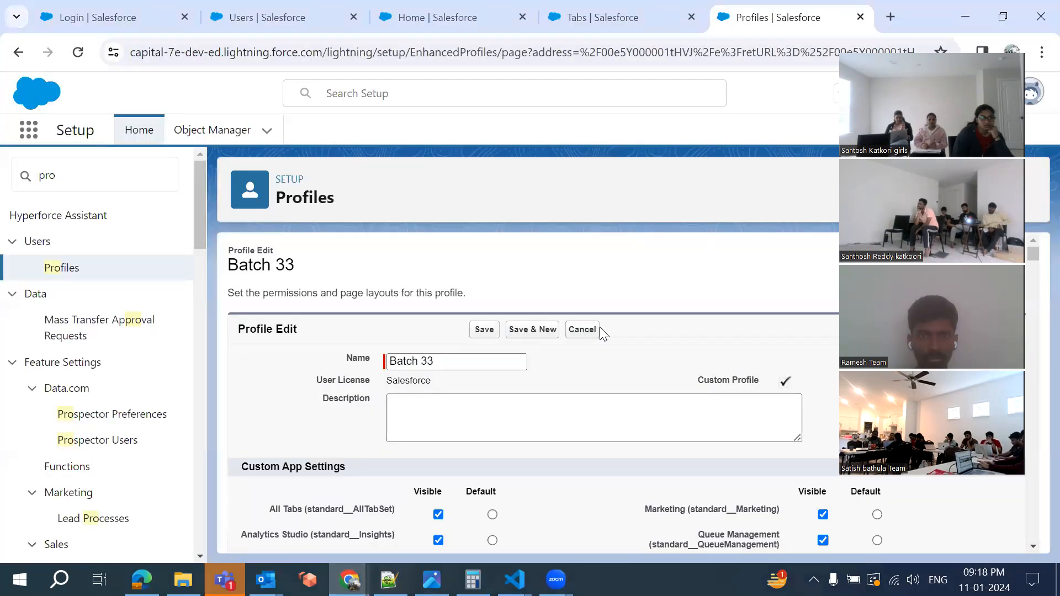
pyautogui.click(588, 332)
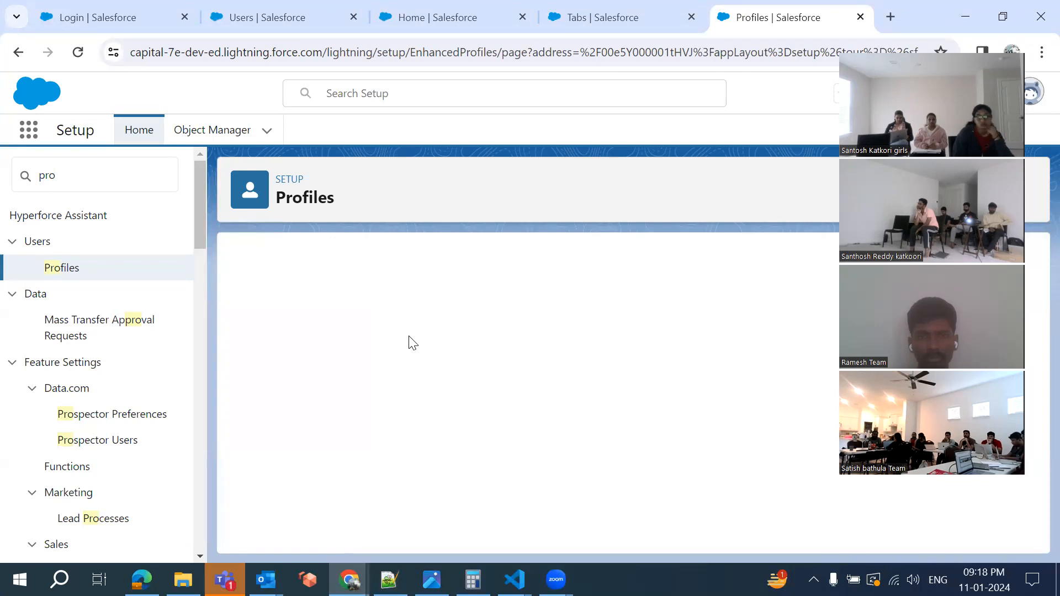
pyautogui.scroll(-5, 413, 342)
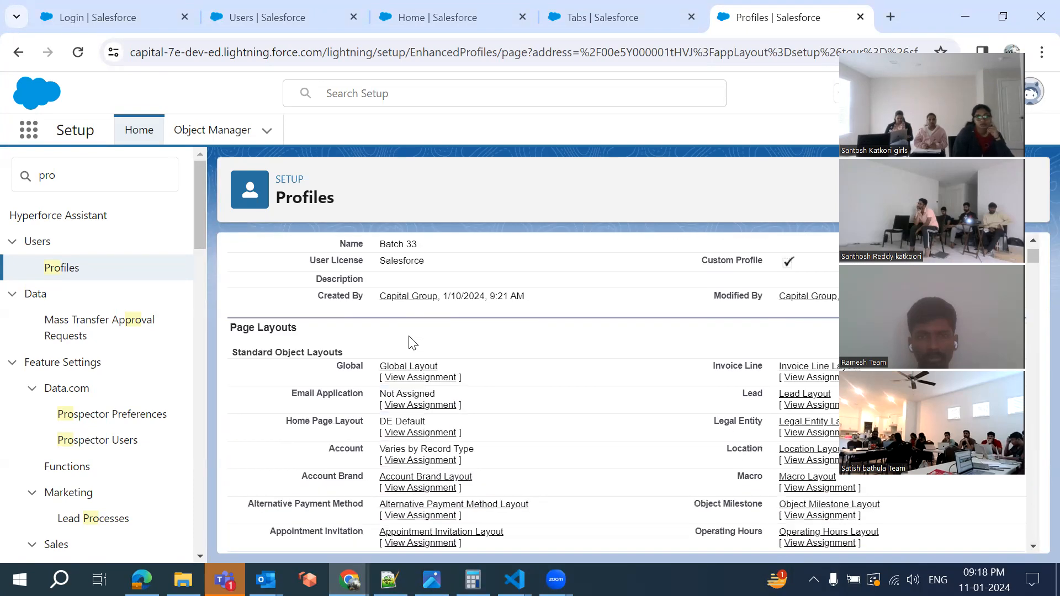
pyautogui.scroll(1, 261, 259)
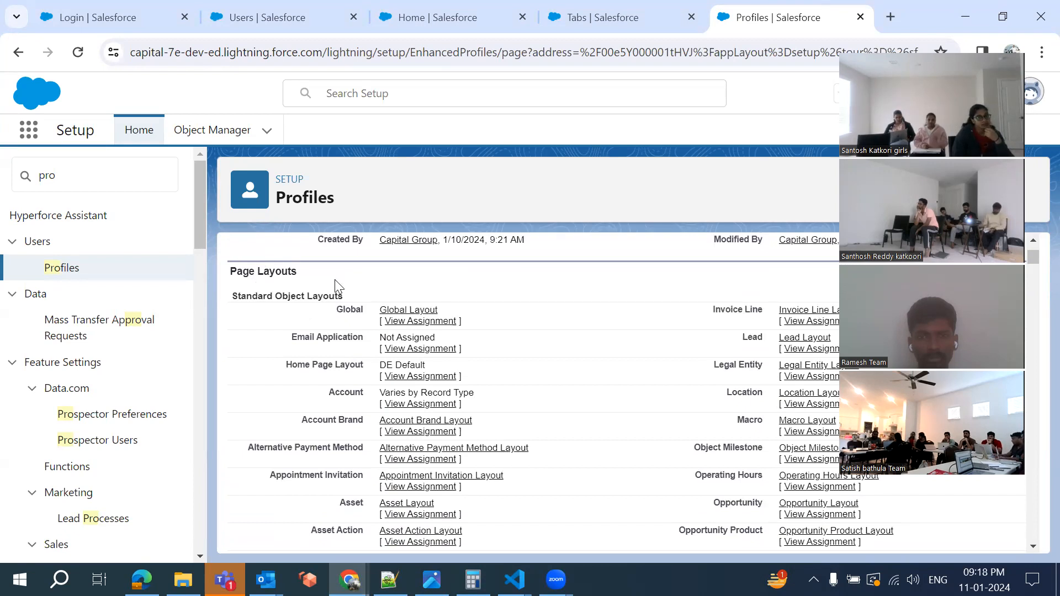
pyautogui.scroll(-12, 334, 279)
pyautogui.scroll(-20, 334, 285)
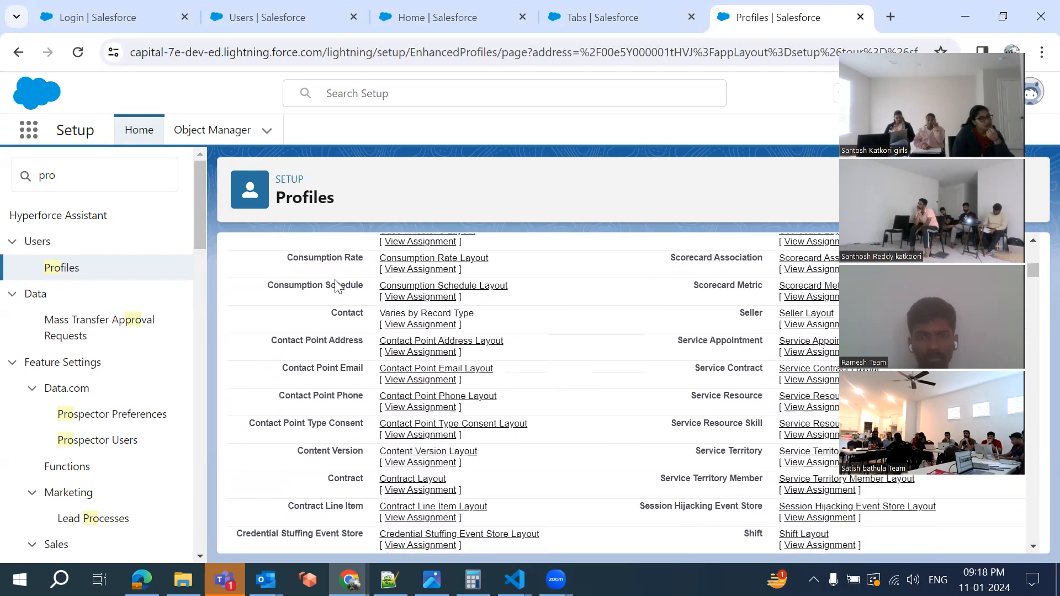
pyautogui.scroll(8, 334, 285)
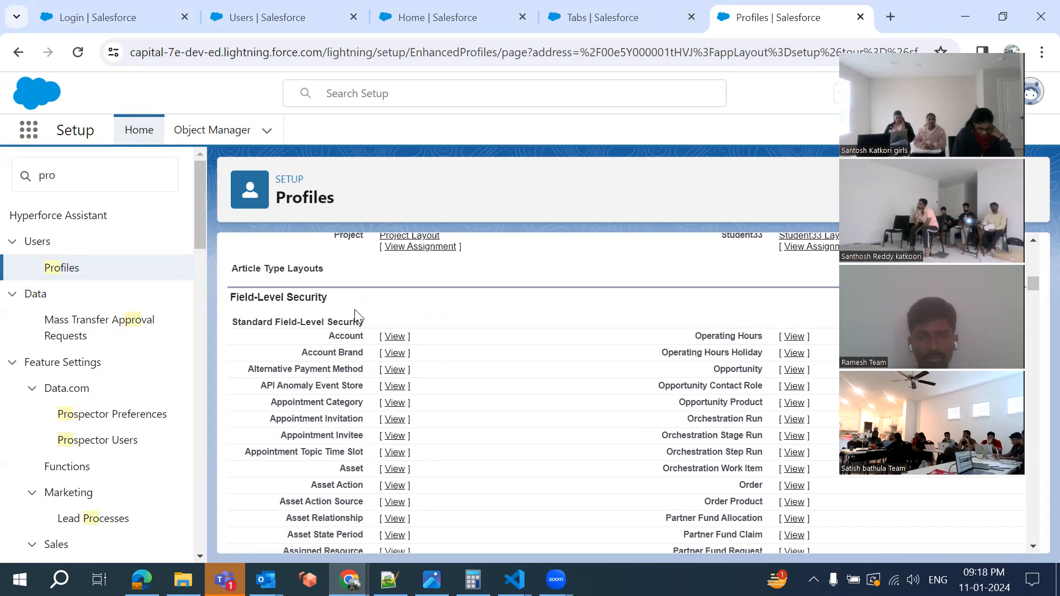
pyautogui.scroll(-20, 354, 315)
pyautogui.scroll(-5, 355, 315)
pyautogui.scroll(1, 355, 315)
pyautogui.scroll(-12, 355, 315)
pyautogui.scroll(-13, 355, 317)
pyautogui.scroll(-15, 354, 319)
pyautogui.scroll(-1, 355, 319)
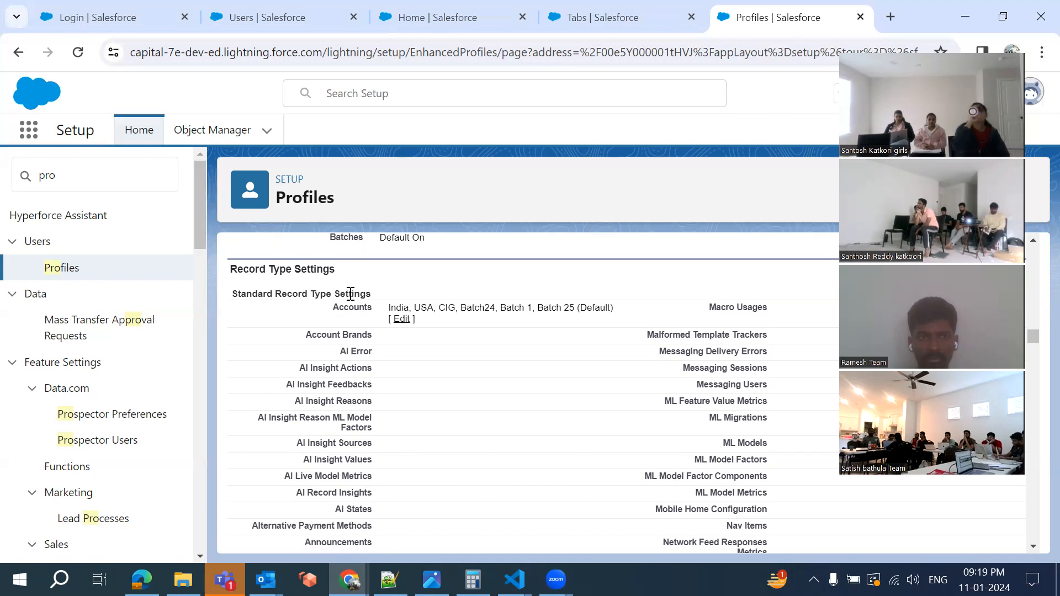
# Scroll back to the profile's Field-Level Security section and highlight its heading
pyautogui.scroll(4, 350, 294)
pyautogui.scroll(-3, 350, 294)
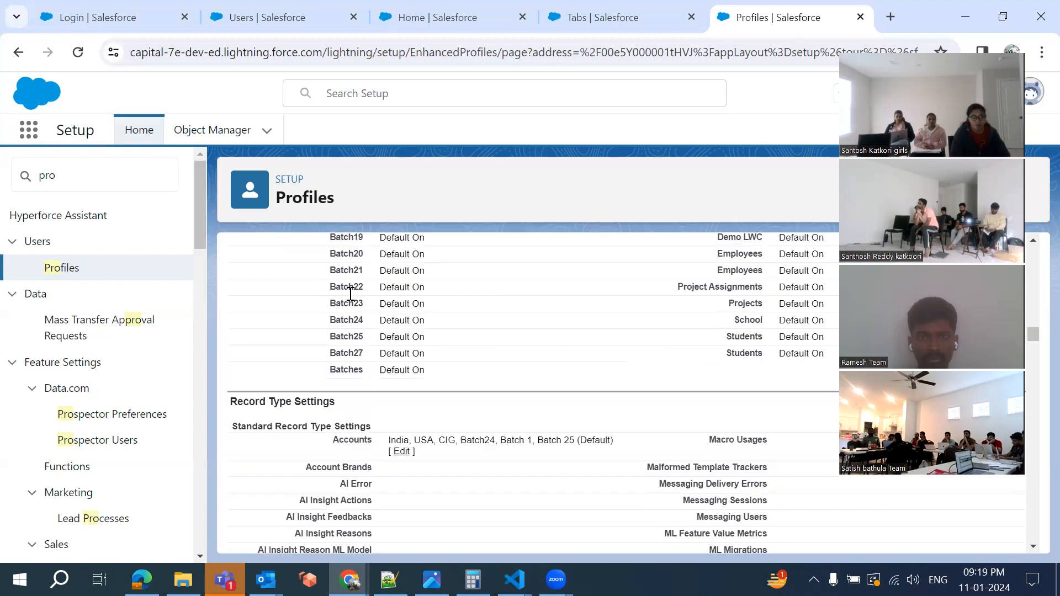
pyautogui.scroll(-10, 351, 294)
pyautogui.scroll(6, 351, 294)
pyautogui.scroll(4, 351, 294)
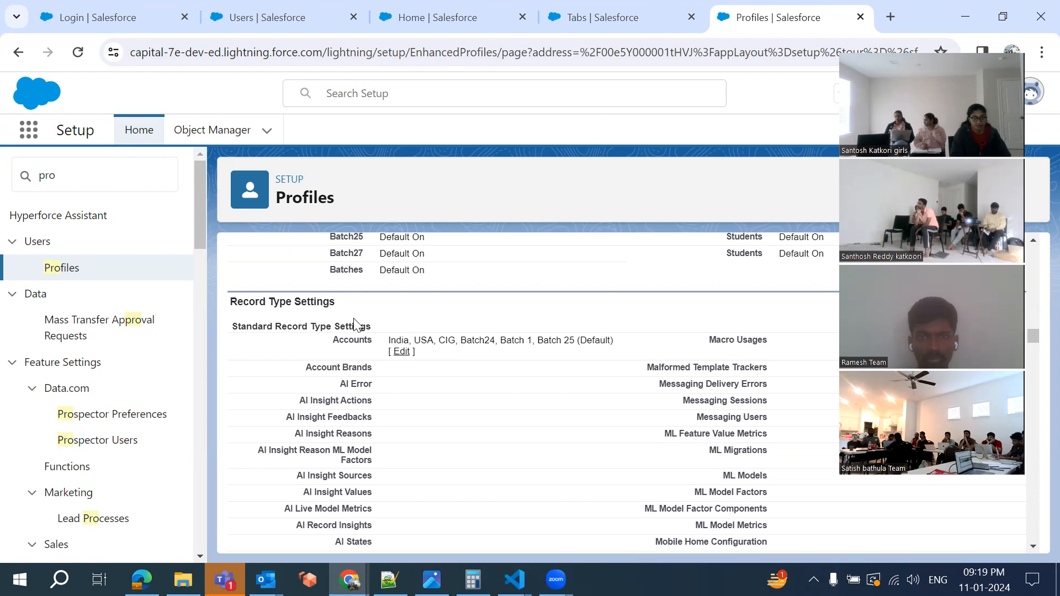
pyautogui.scroll(15, 353, 323)
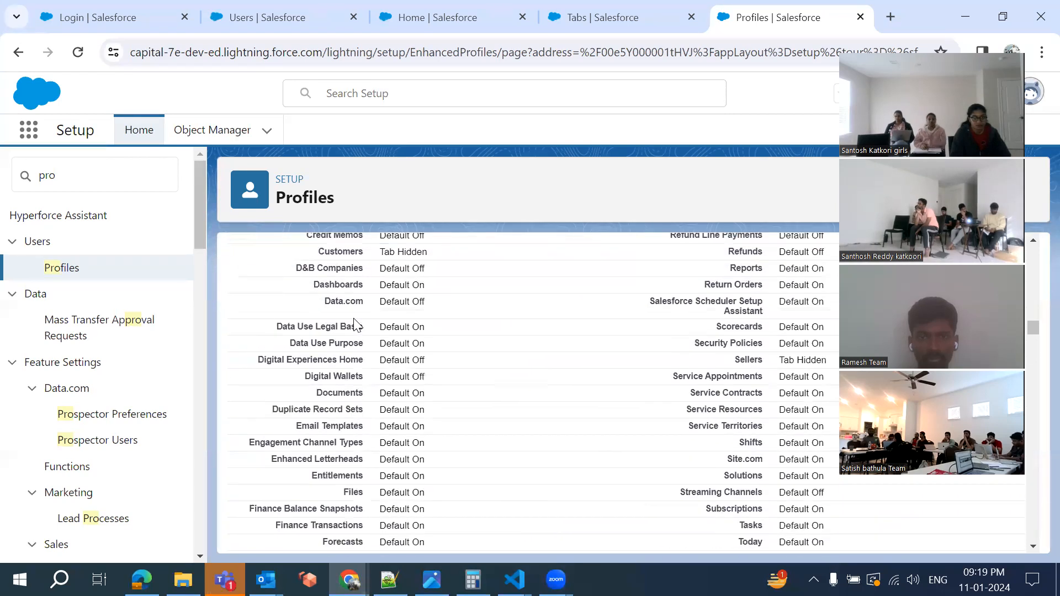
pyautogui.scroll(15, 354, 323)
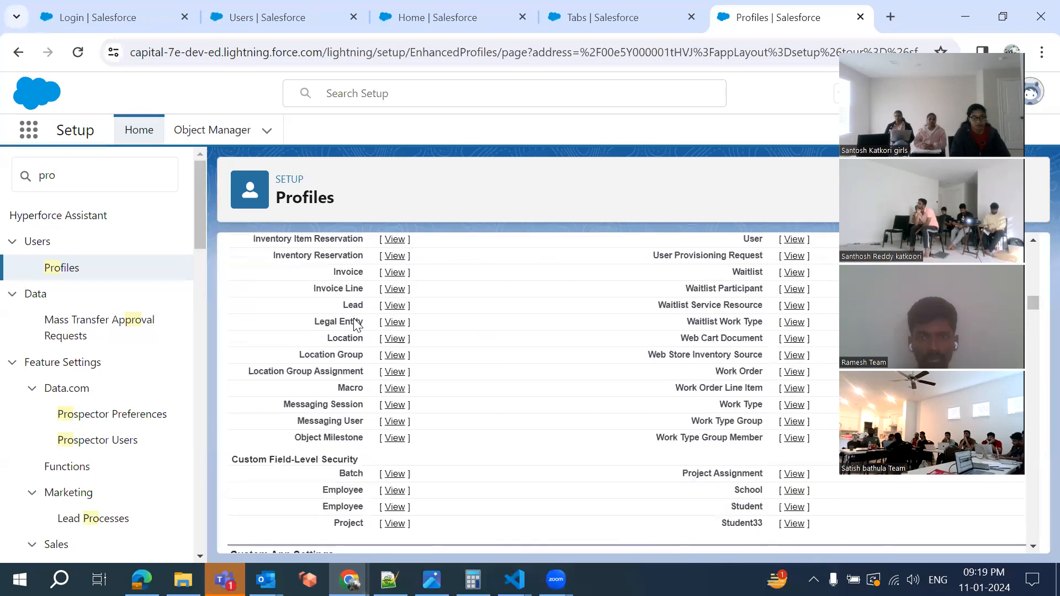
pyautogui.scroll(15, 356, 324)
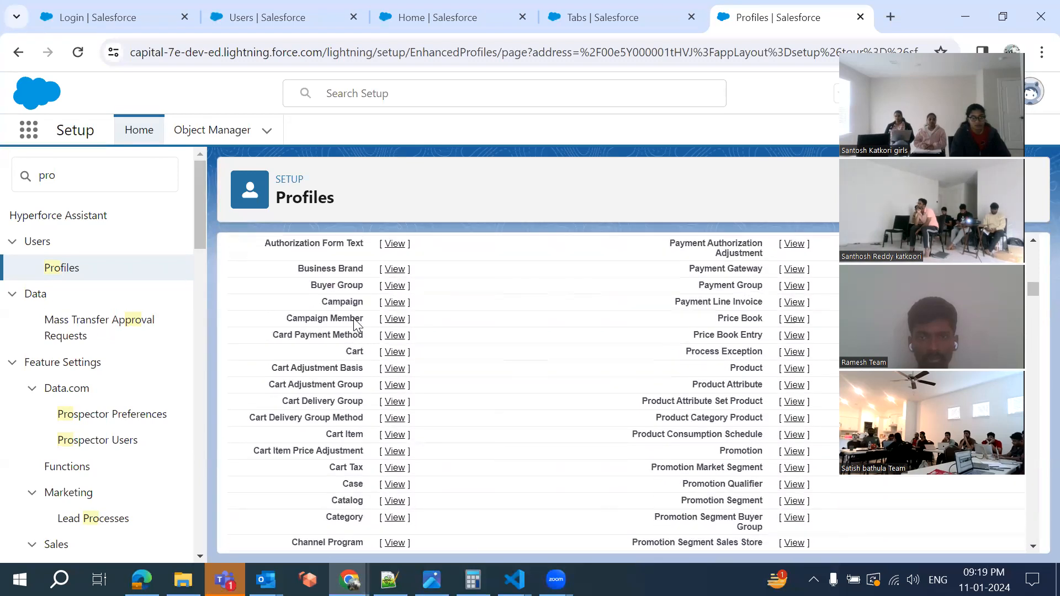
pyautogui.scroll(8, 353, 323)
pyautogui.scroll(-7, 356, 325)
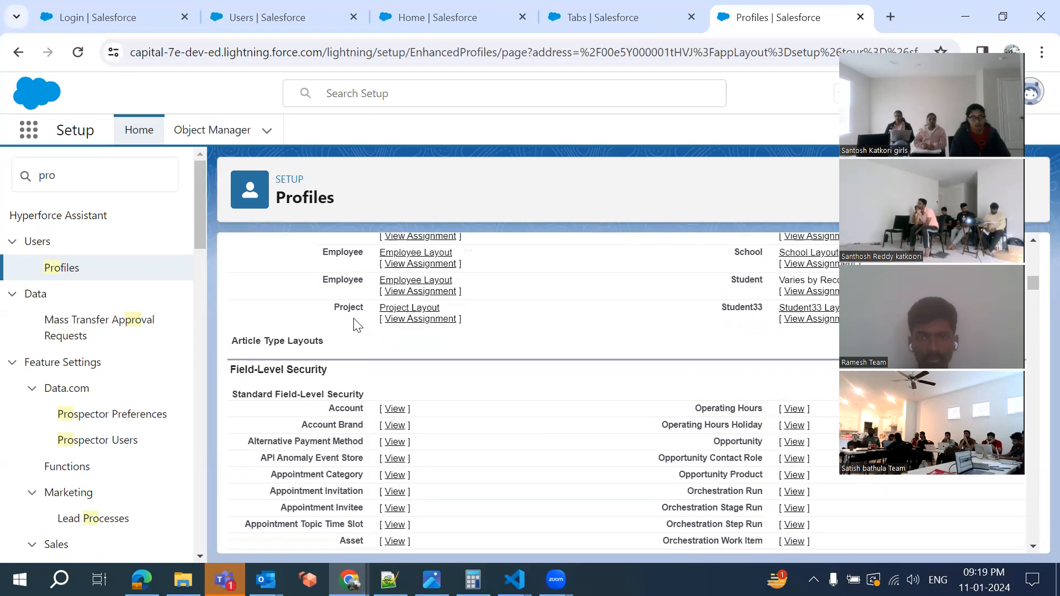
pyautogui.scroll(1, 356, 324)
pyautogui.doubleClick(237, 286)
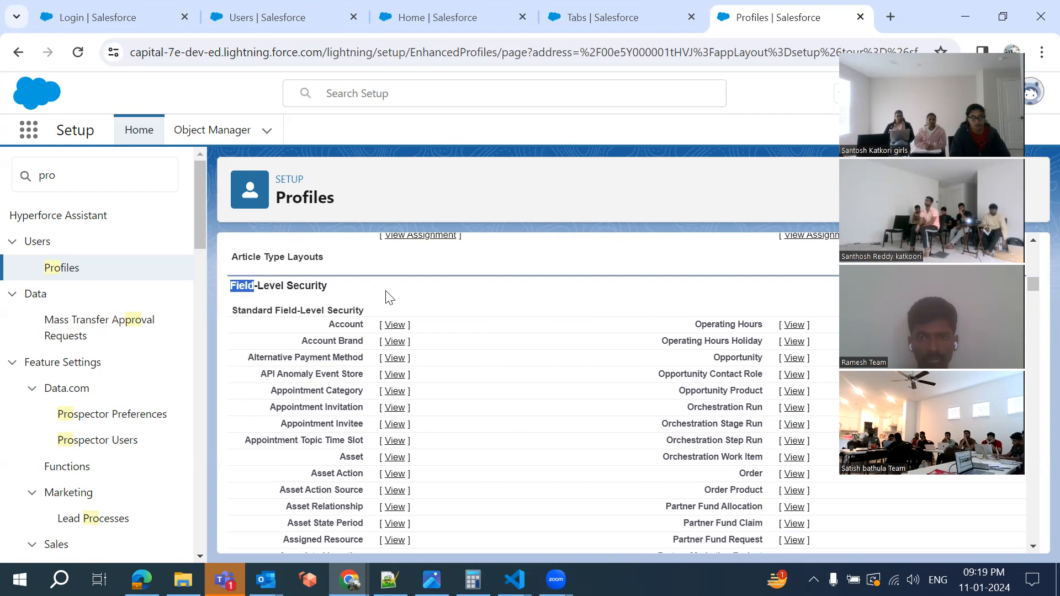
# Open the Object Manager from the Tabs setup page and reload it via the address bar
pyautogui.click(576, 18)
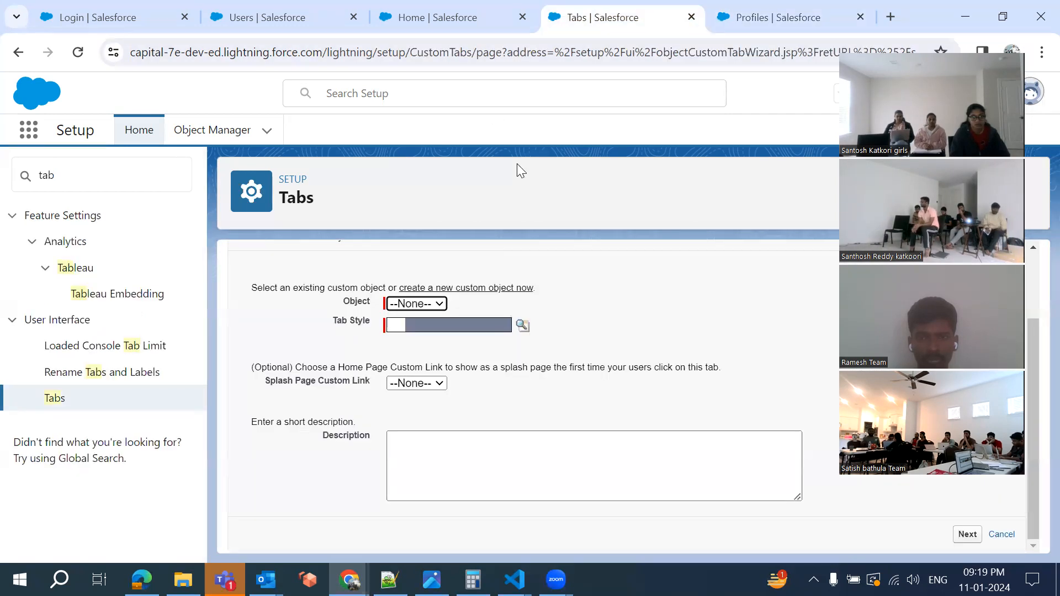
pyautogui.click(226, 134)
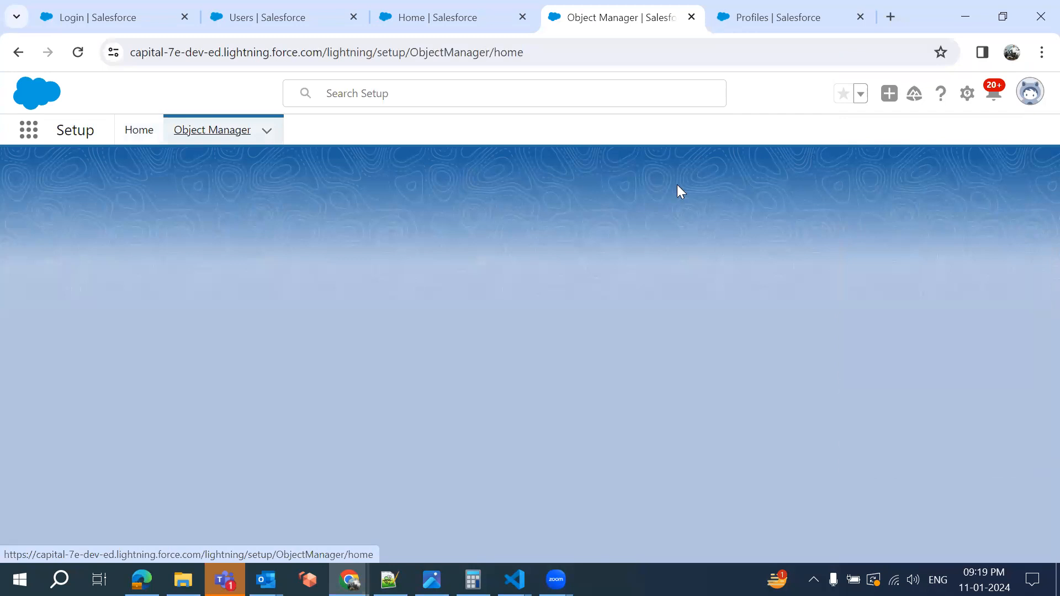
pyautogui.click(205, 131)
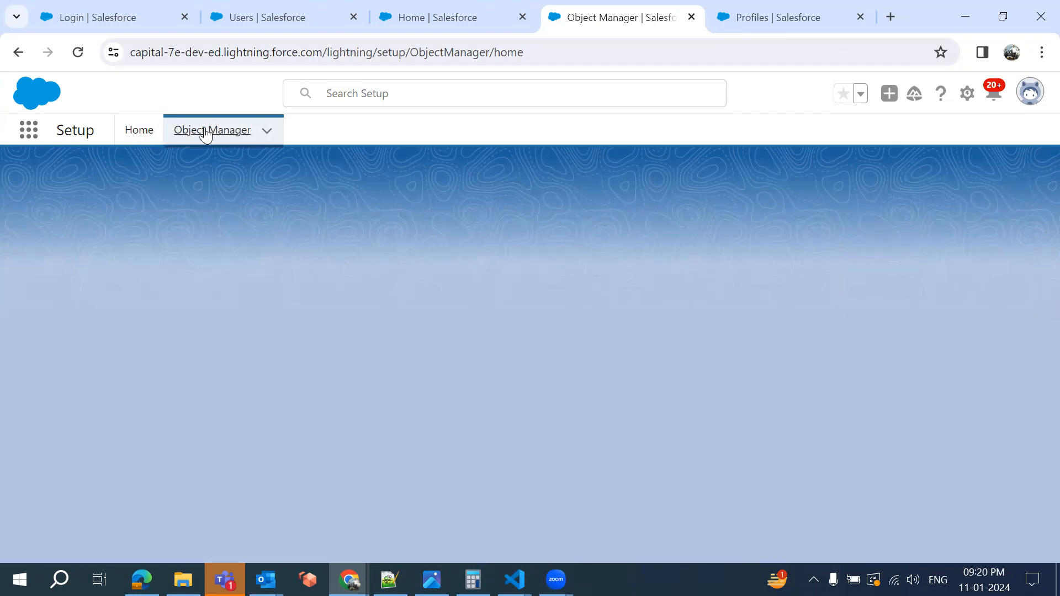
pyautogui.click(552, 54)
pyautogui.hotkey('ctrl', 'a')
pyautogui.press('Return')
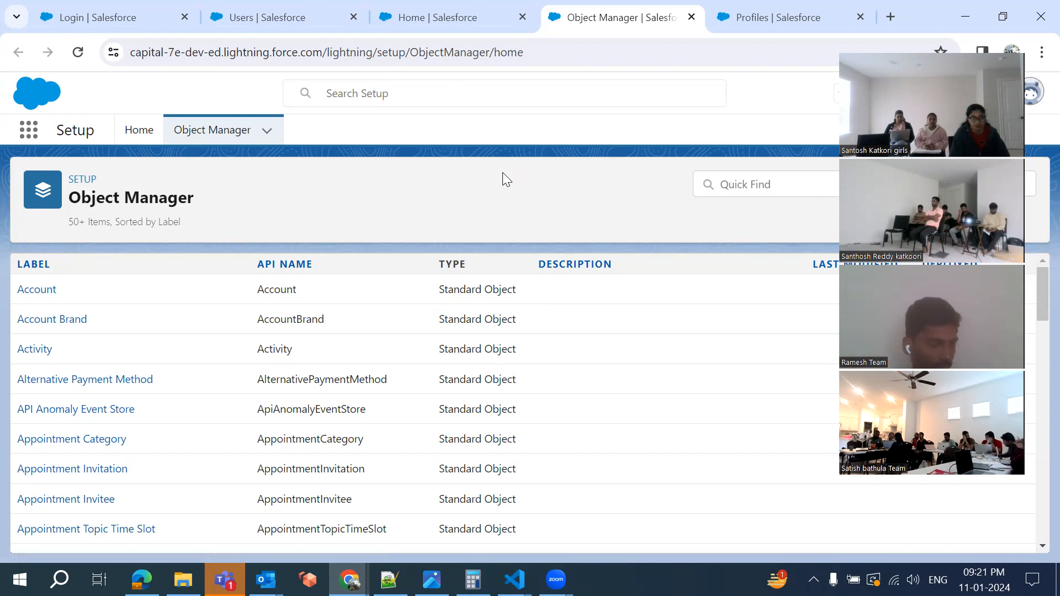
pyautogui.click(720, 187)
# Filter objects by 'Student', open Student33's Fields & Relationships, and start a new custom field
pyautogui.write('Student')
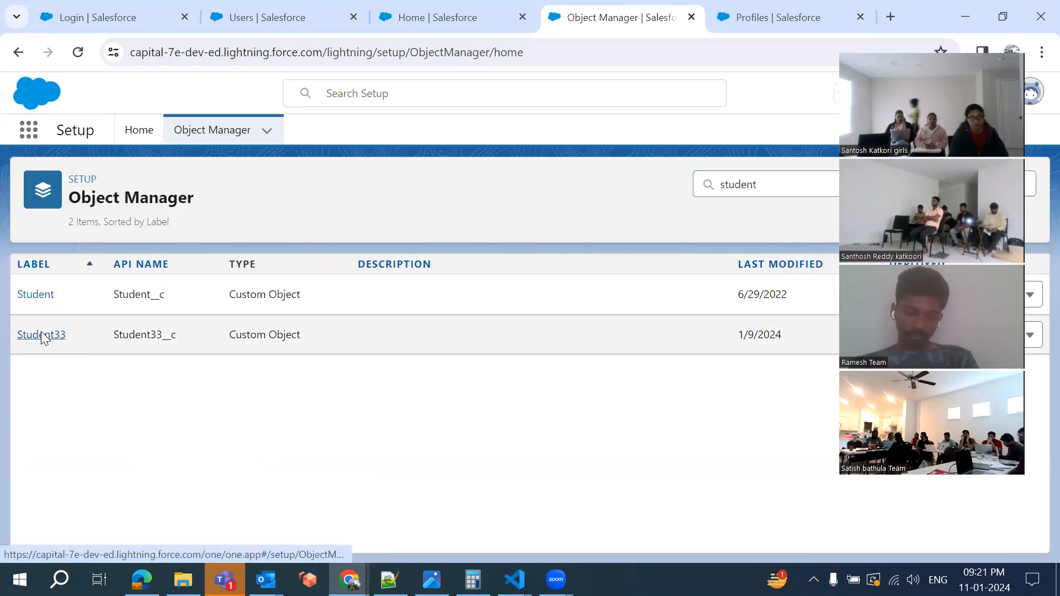
pyautogui.click(41, 334)
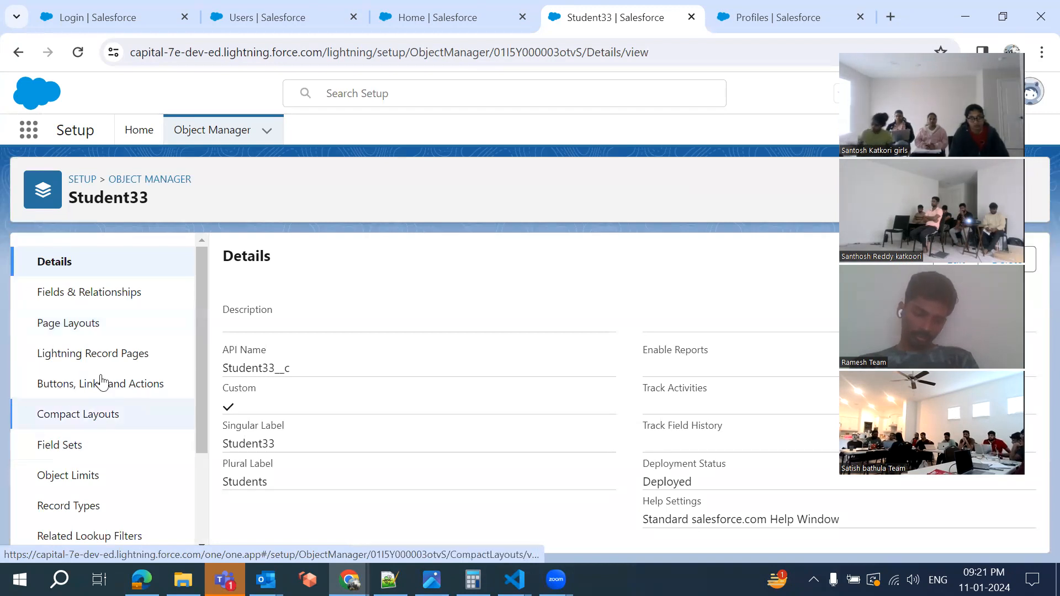
pyautogui.click(101, 299)
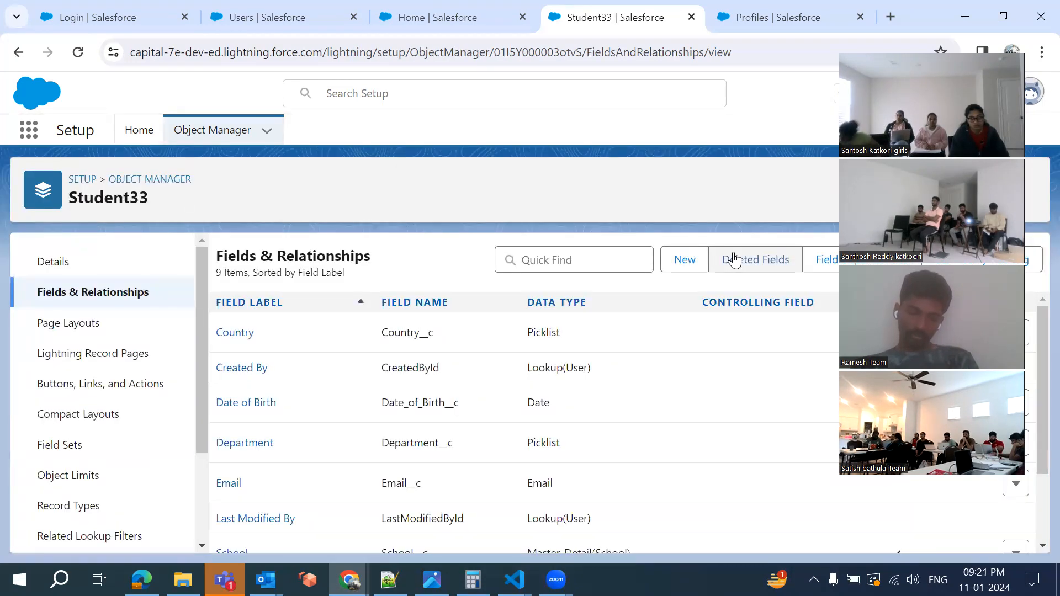
pyautogui.click(675, 269)
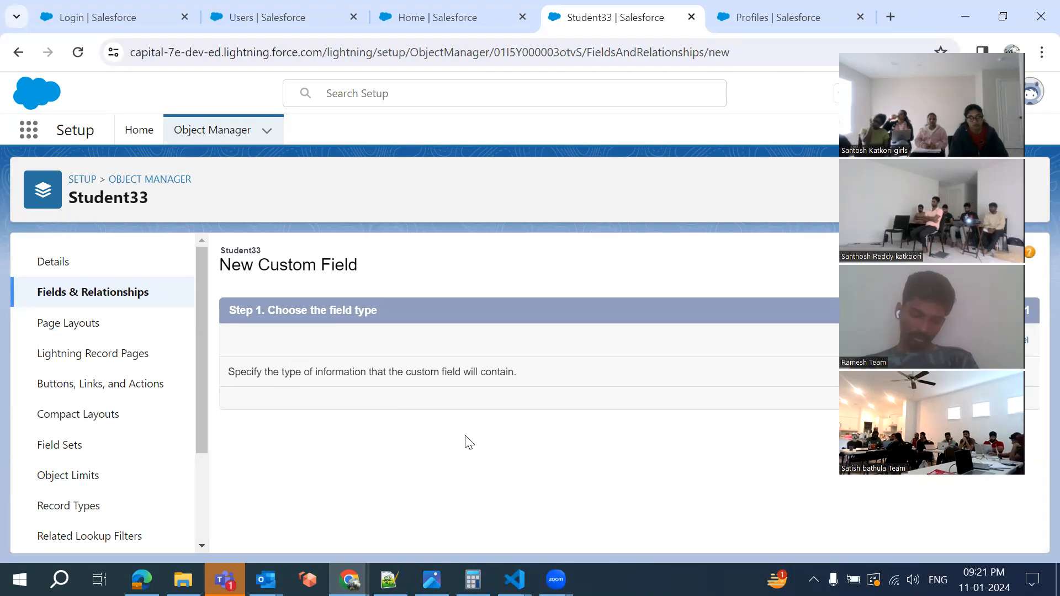
# Choose Phone as the new Student33 field's data type and continue to Step 2
pyautogui.scroll(-5, 466, 442)
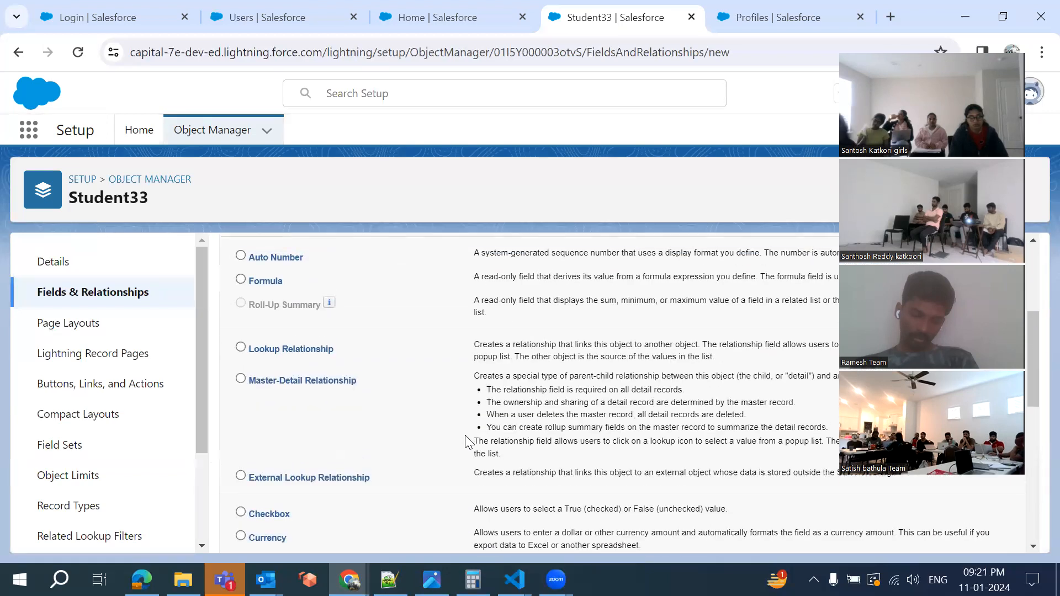
pyautogui.scroll(-6, 466, 442)
pyautogui.click(241, 280)
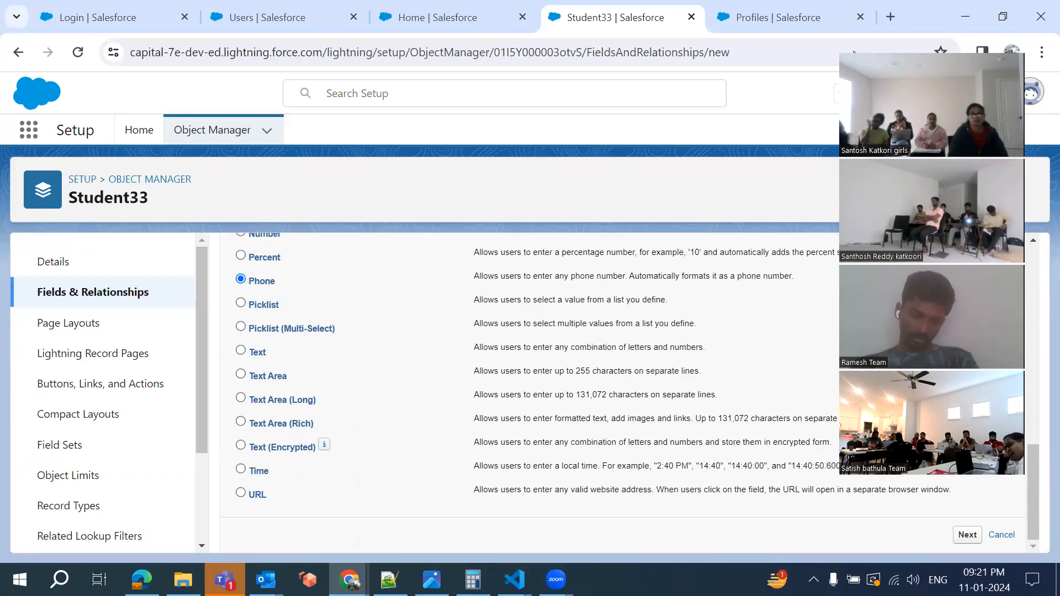
pyautogui.scroll(10, 906, 408)
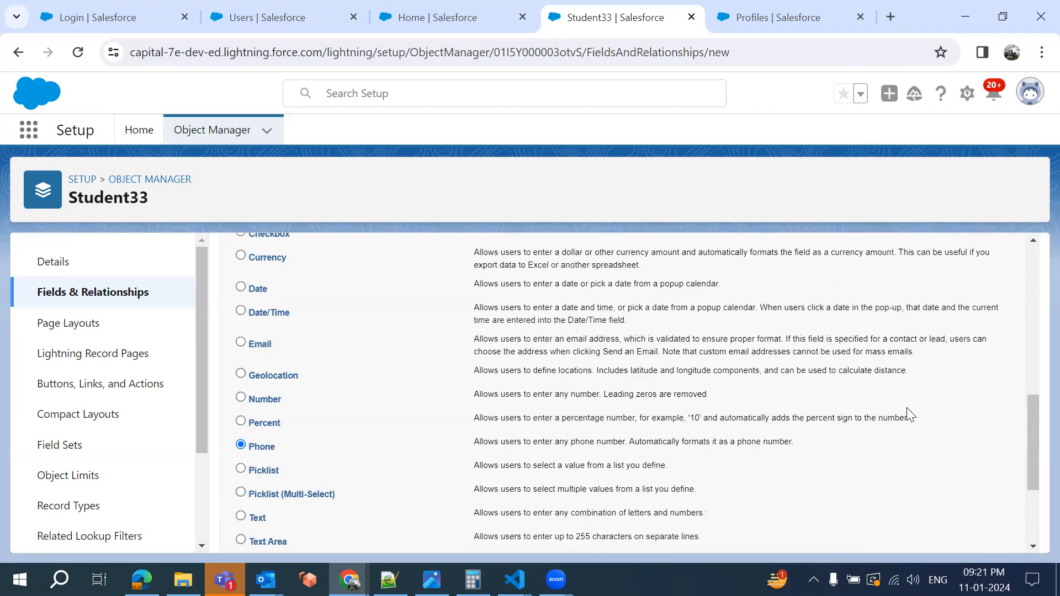
pyautogui.click(967, 341)
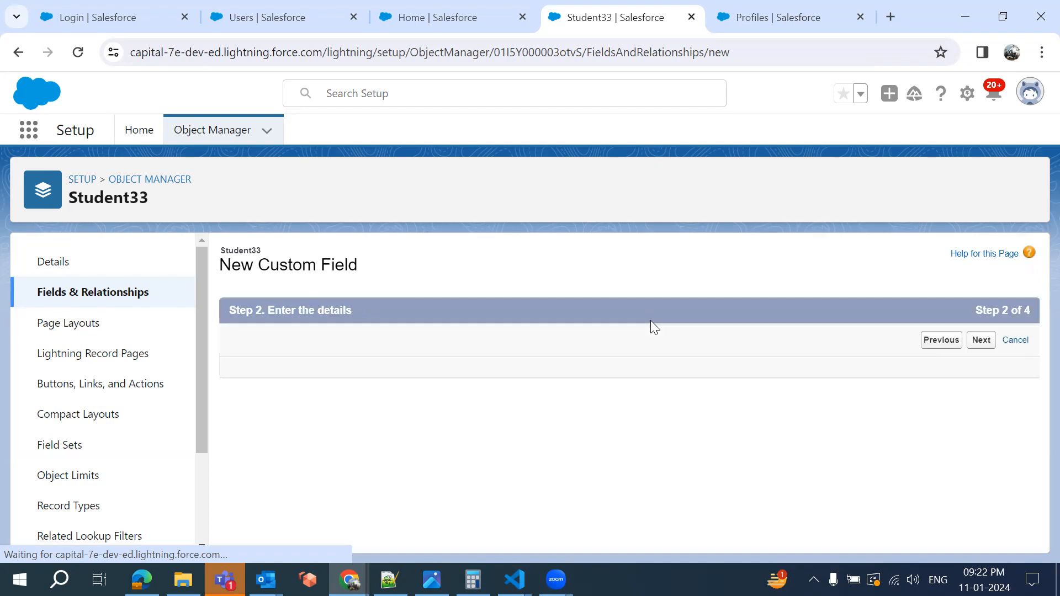
pyautogui.scroll(-2, 421, 346)
# Enter 'Phone' as the Field Label, let the Field Name auto-fill, and continue to Step 3
pyautogui.click(411, 274)
pyautogui.write('Phone')
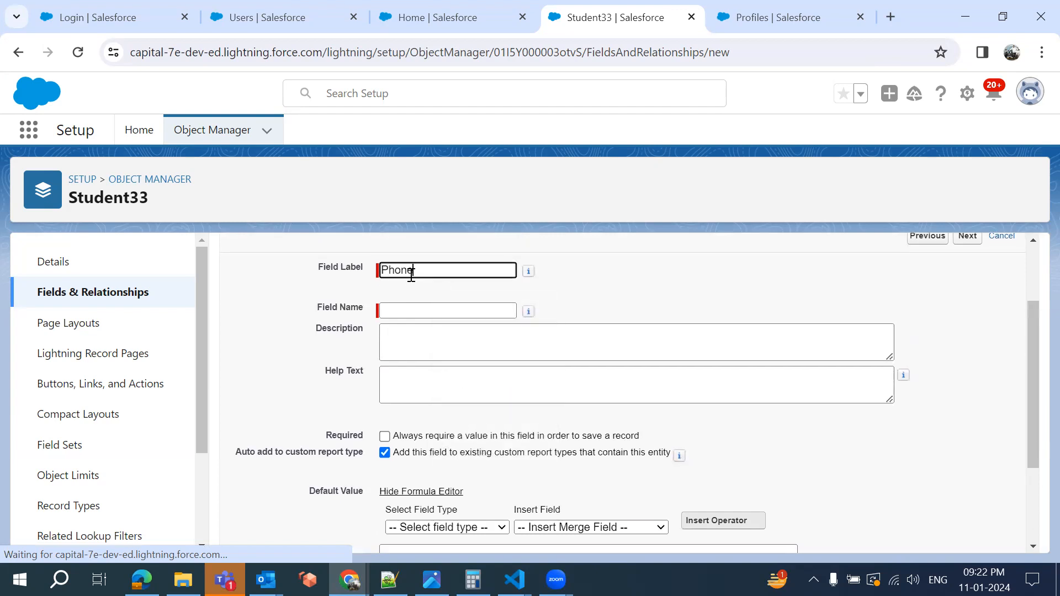
pyautogui.click(621, 295)
pyautogui.scroll(-2, 621, 296)
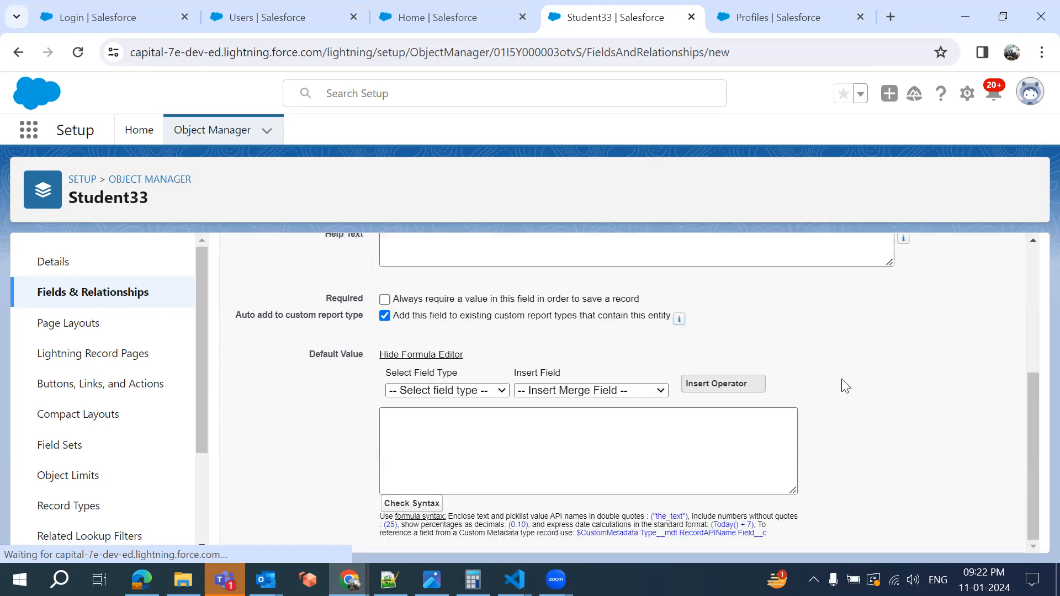
pyautogui.scroll(4, 841, 379)
pyautogui.click(966, 340)
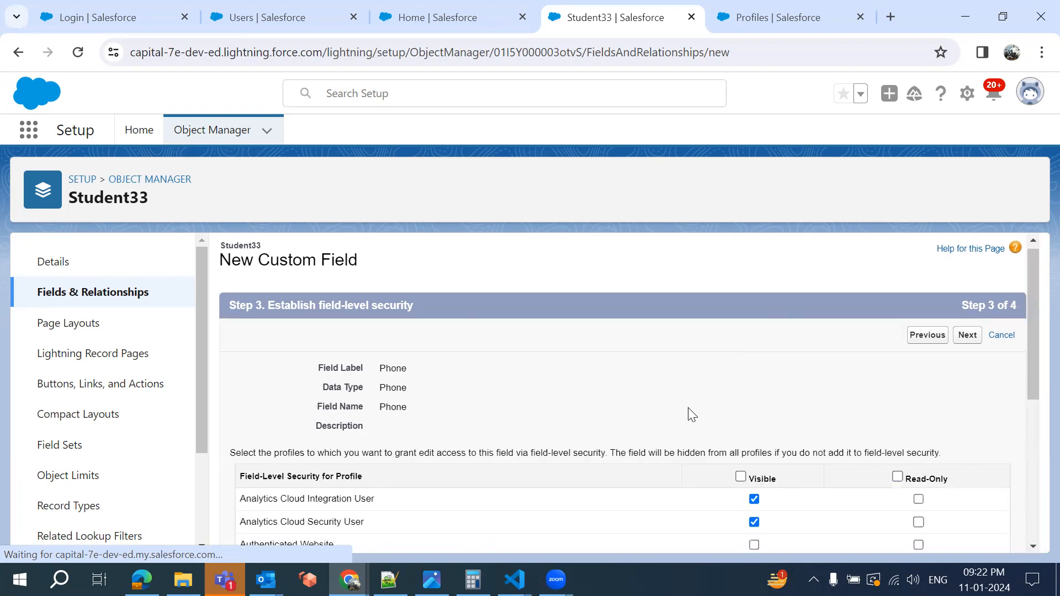
pyautogui.scroll(-2, 687, 408)
pyautogui.scroll(-3, 690, 414)
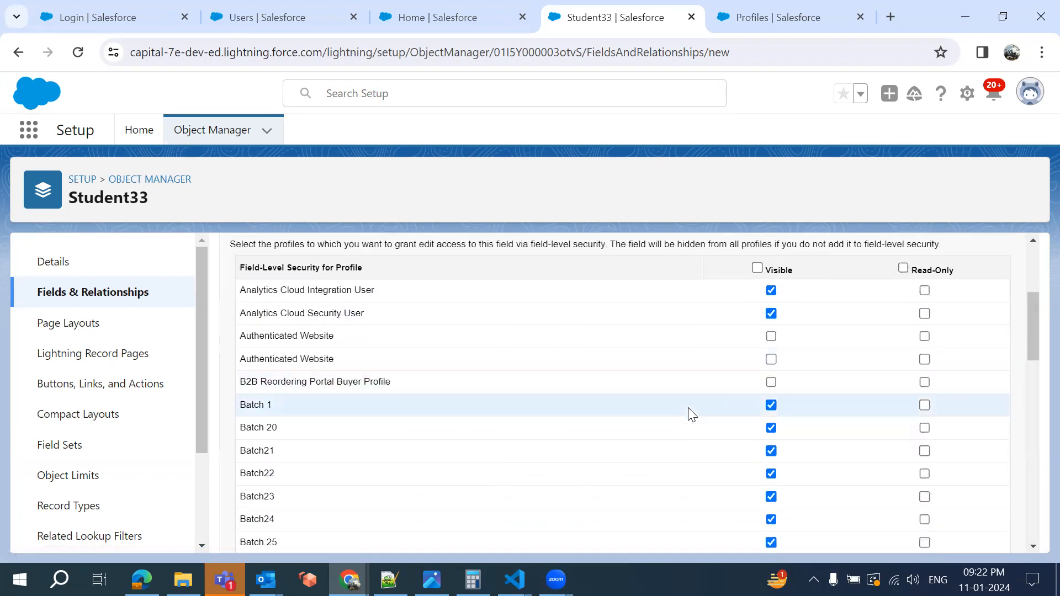
pyautogui.scroll(1, 687, 411)
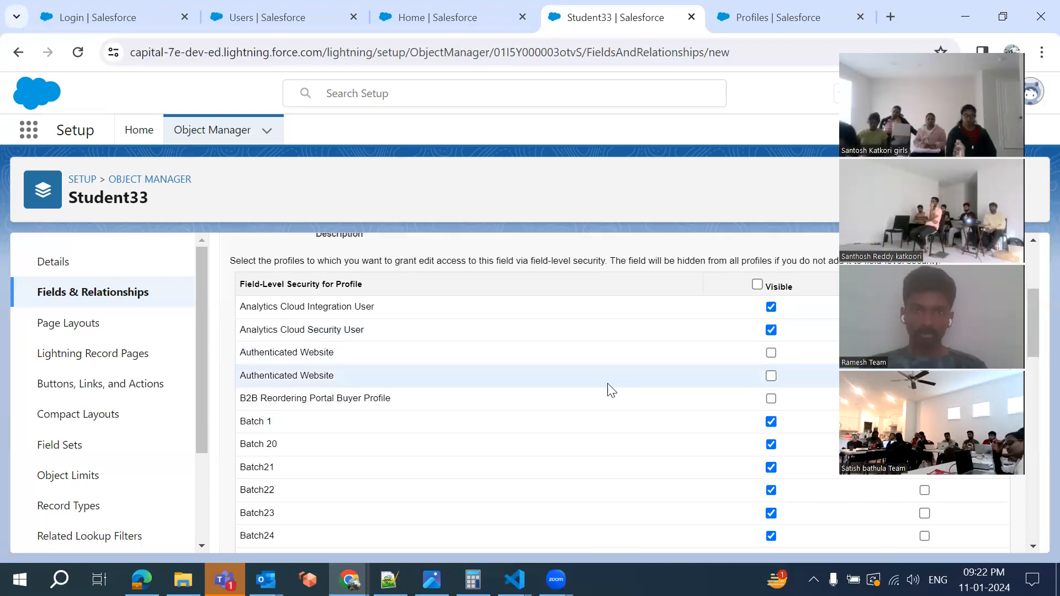
pyautogui.scroll(-10, 610, 390)
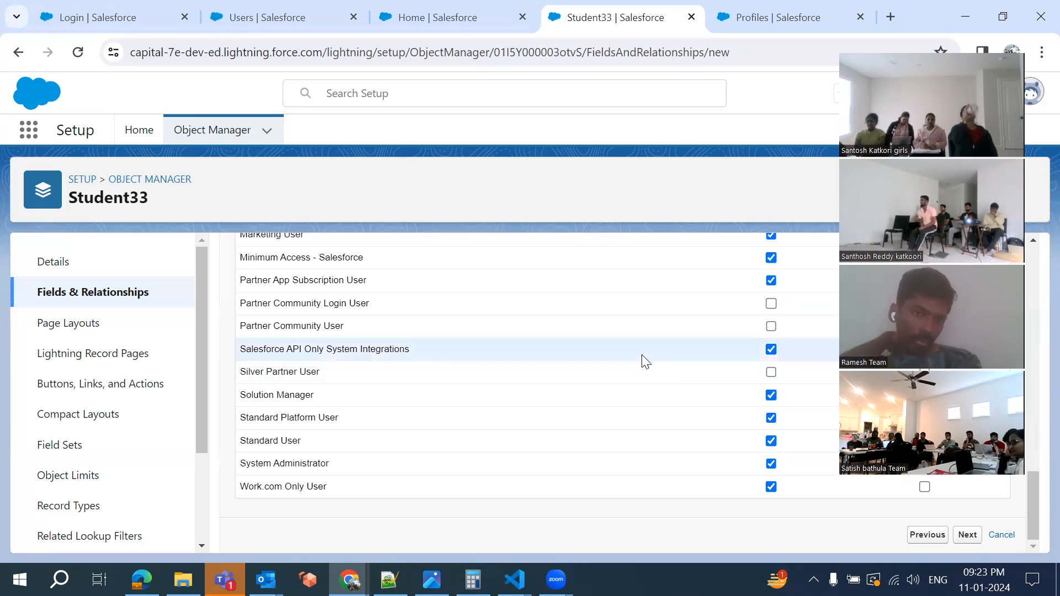
pyautogui.scroll(1, 645, 361)
pyautogui.scroll(3, 641, 359)
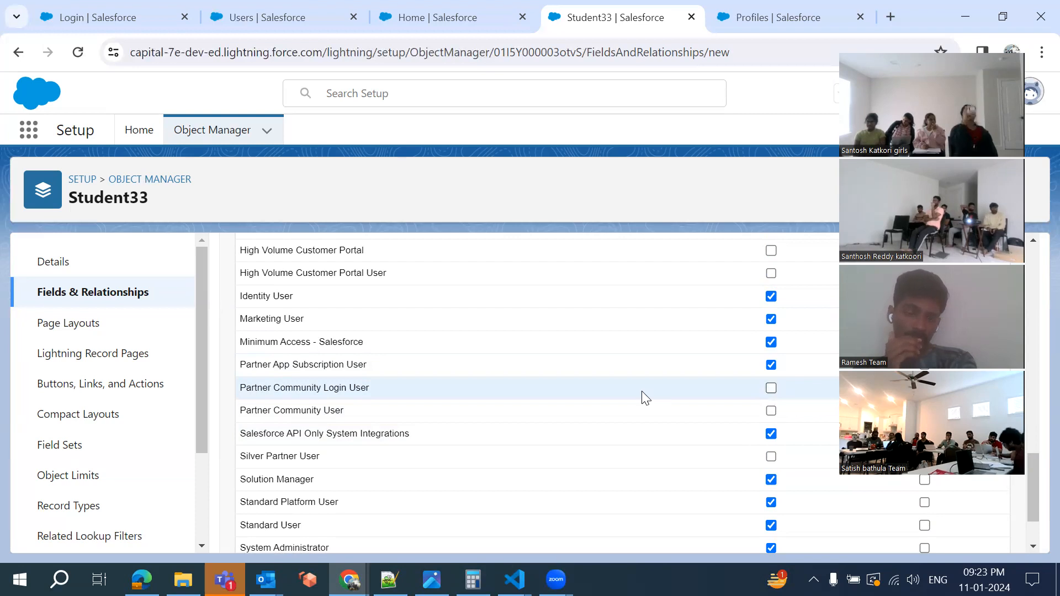
pyautogui.scroll(-2, 643, 398)
pyautogui.scroll(7, 611, 403)
pyautogui.scroll(4, 610, 402)
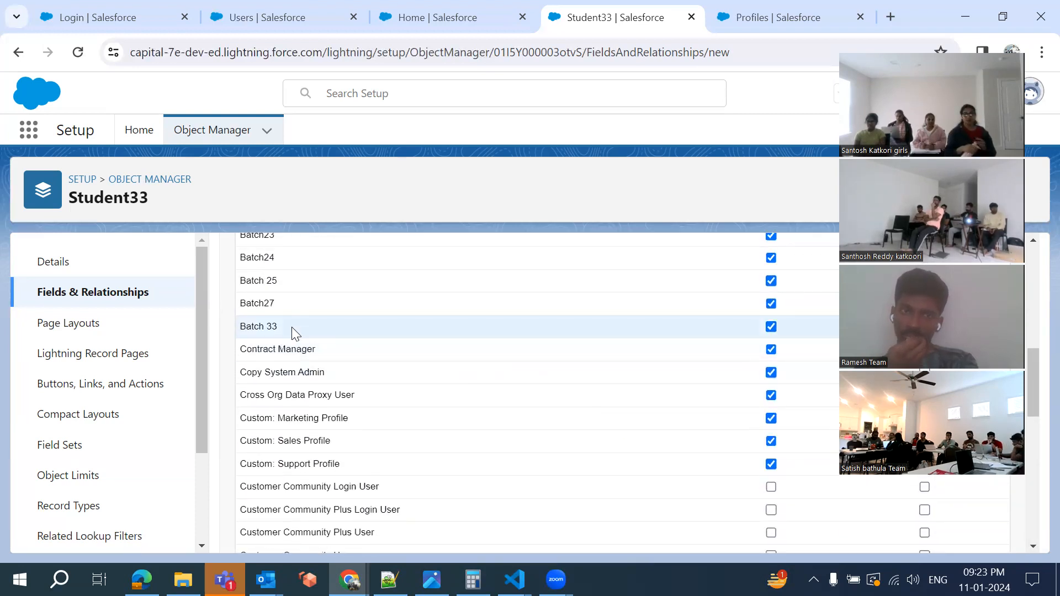
# Make the Phone field read-only for the Batch 33 profile, then switch to the Sales Home page
pyautogui.click(771, 330)
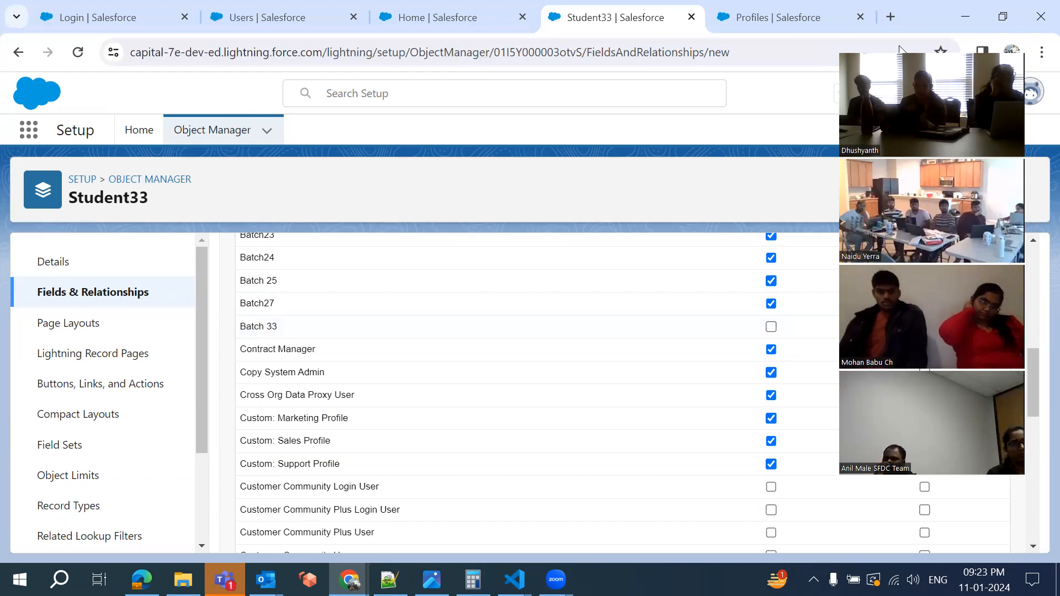
pyautogui.scroll(7, 823, 411)
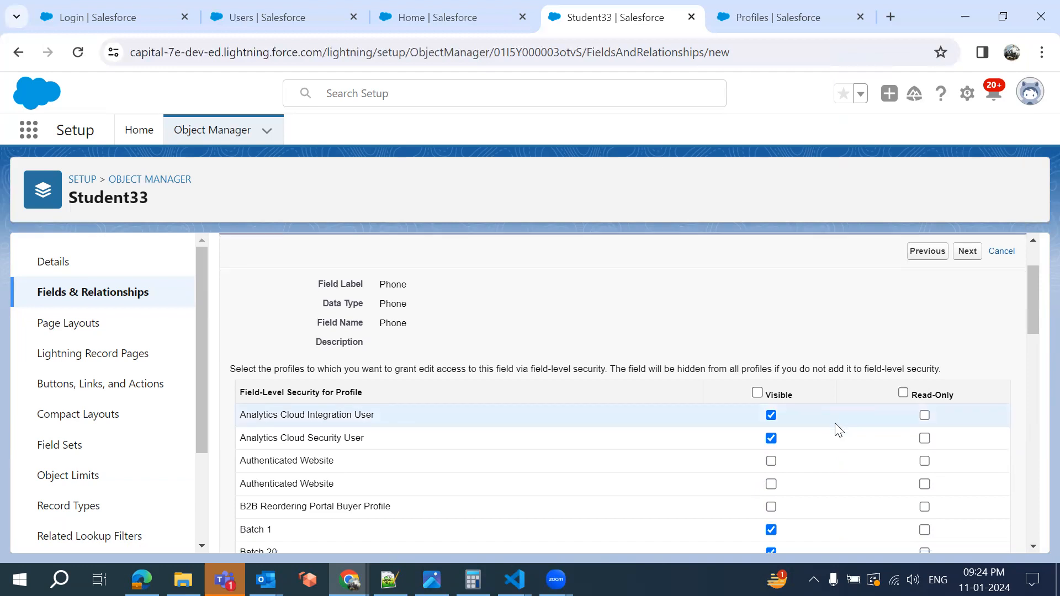
pyautogui.scroll(-7, 834, 428)
pyautogui.scroll(2, 838, 430)
pyautogui.scroll(1, 925, 292)
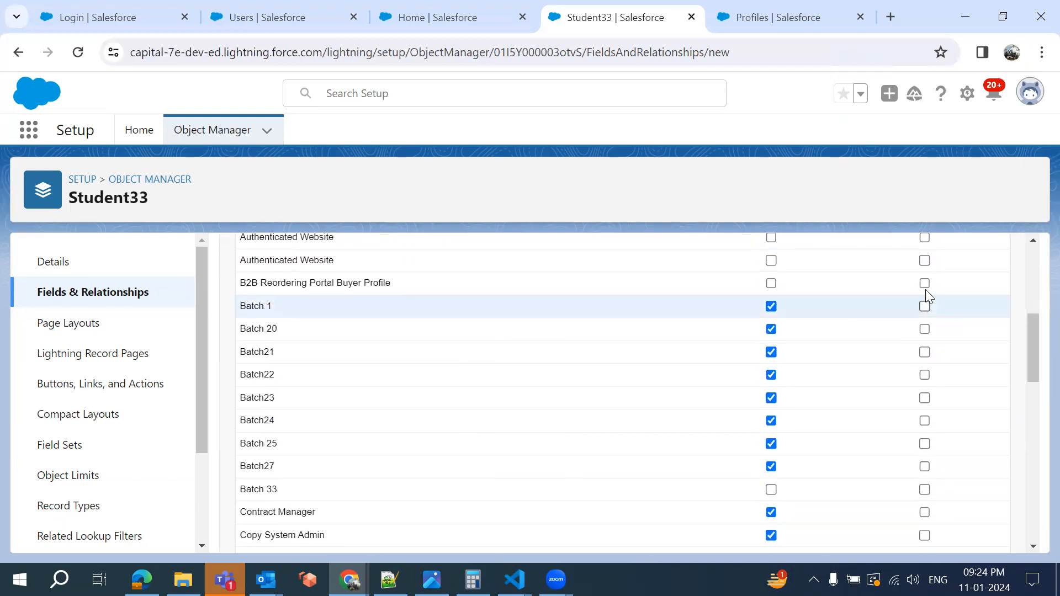
pyautogui.scroll(-2, 877, 429)
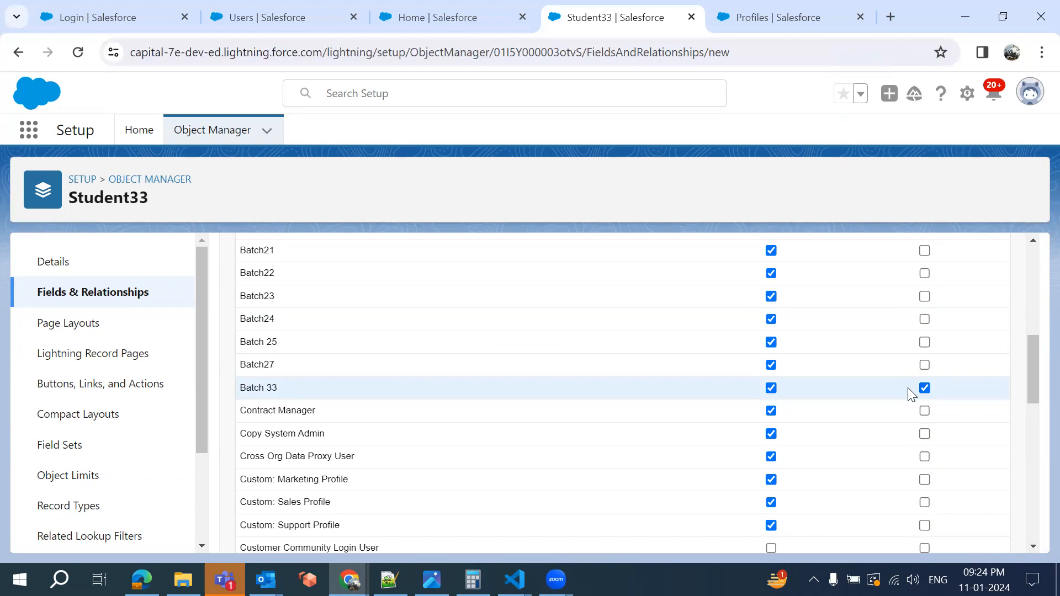
pyautogui.click(432, 17)
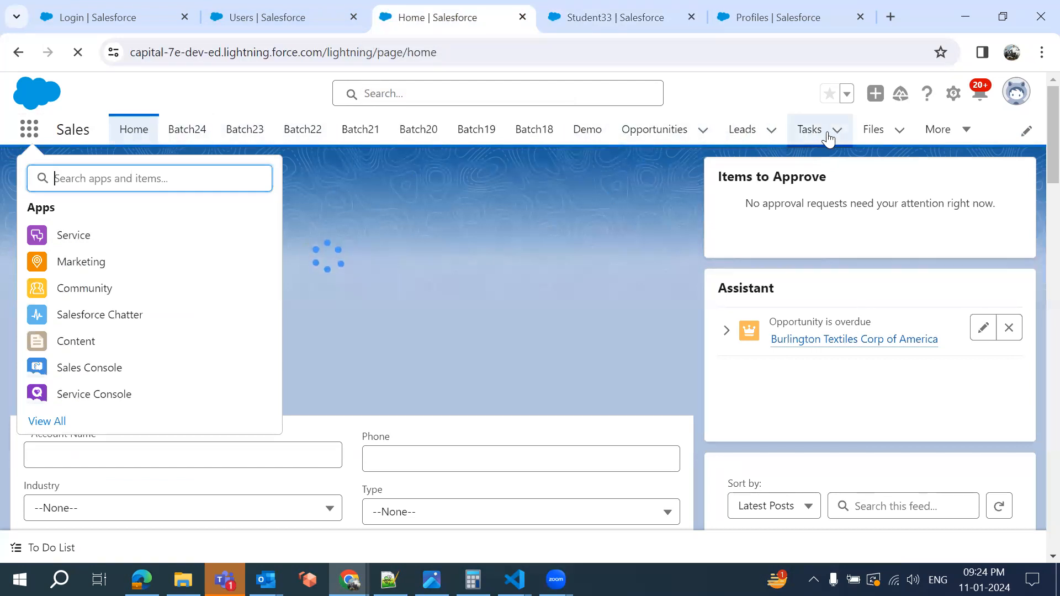
# Open the Account VF opportunity from the All Opportunities list view
pyautogui.click(644, 135)
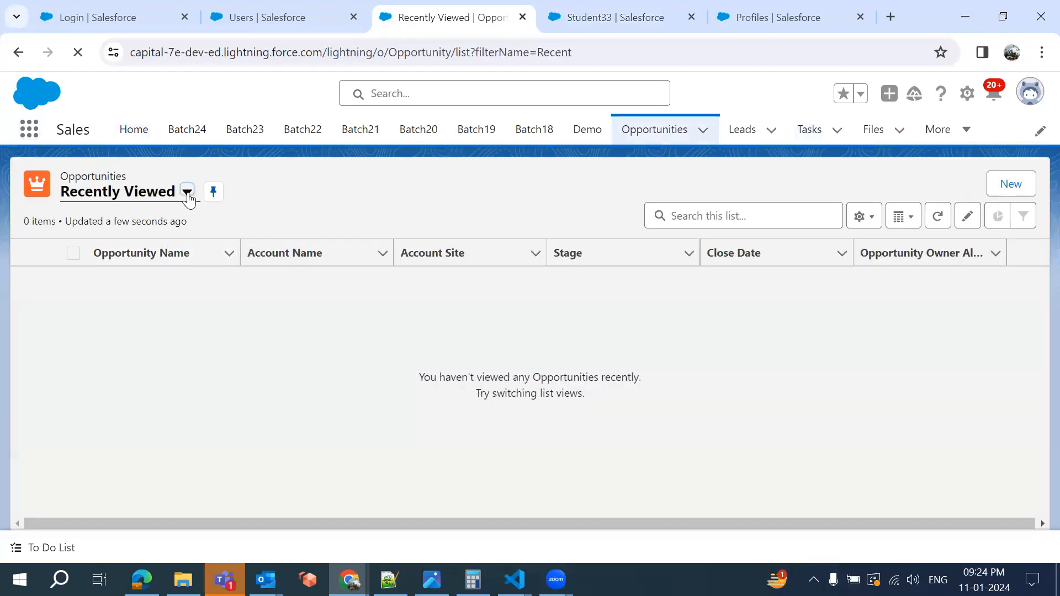
pyautogui.click(187, 193)
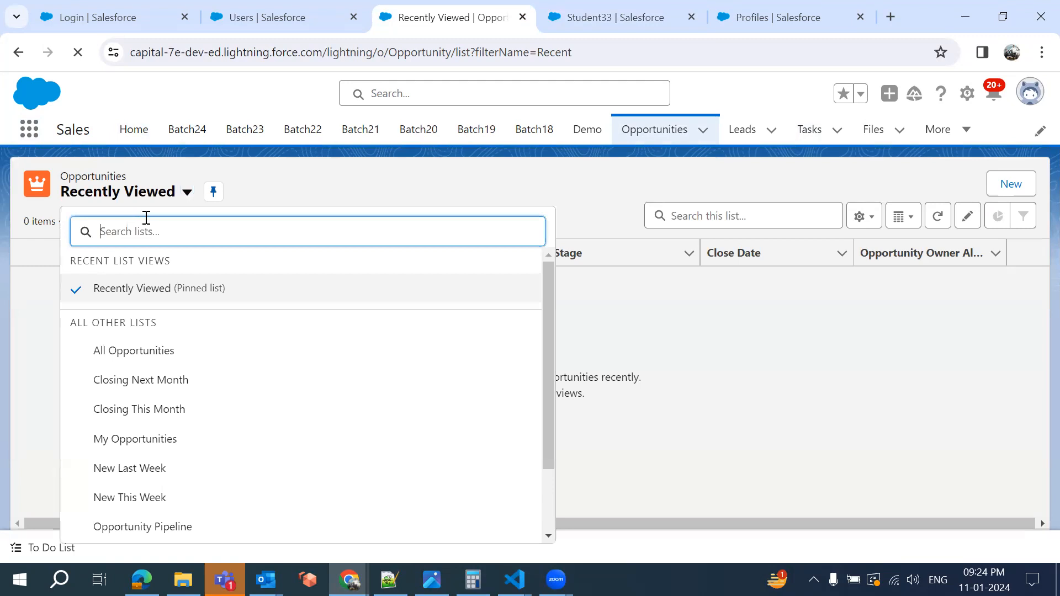
pyautogui.click(138, 351)
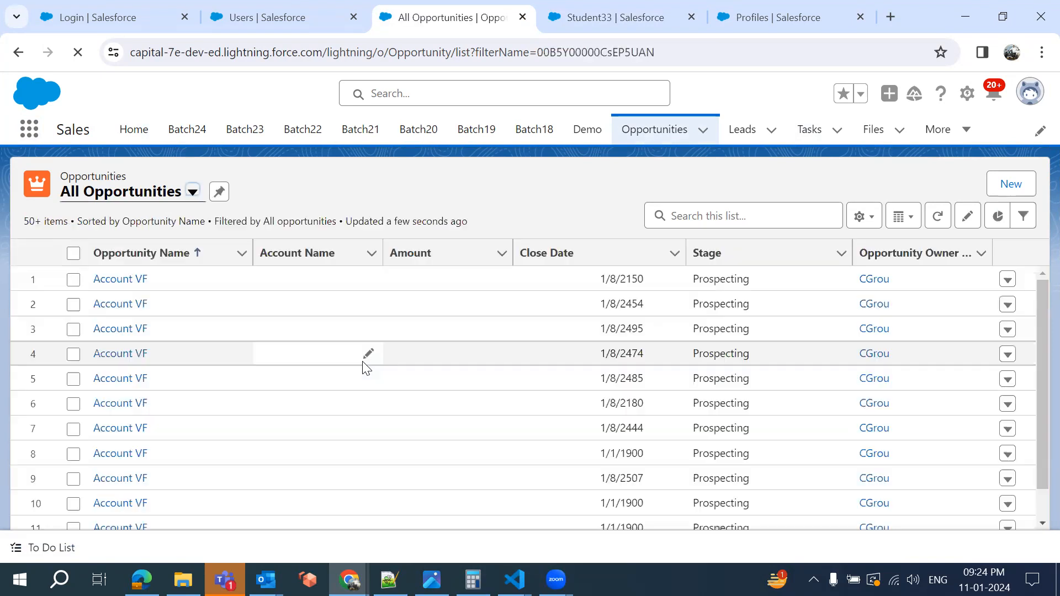
pyautogui.click(127, 279)
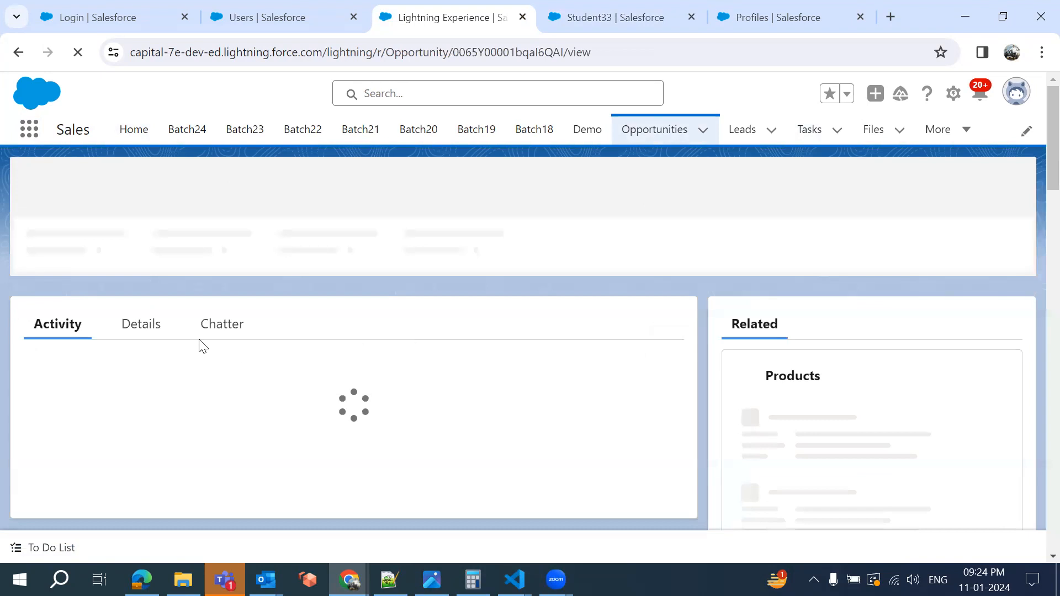
# Review the Account VF opportunity's detail fields, then return to the Profiles setup page
pyautogui.click(141, 372)
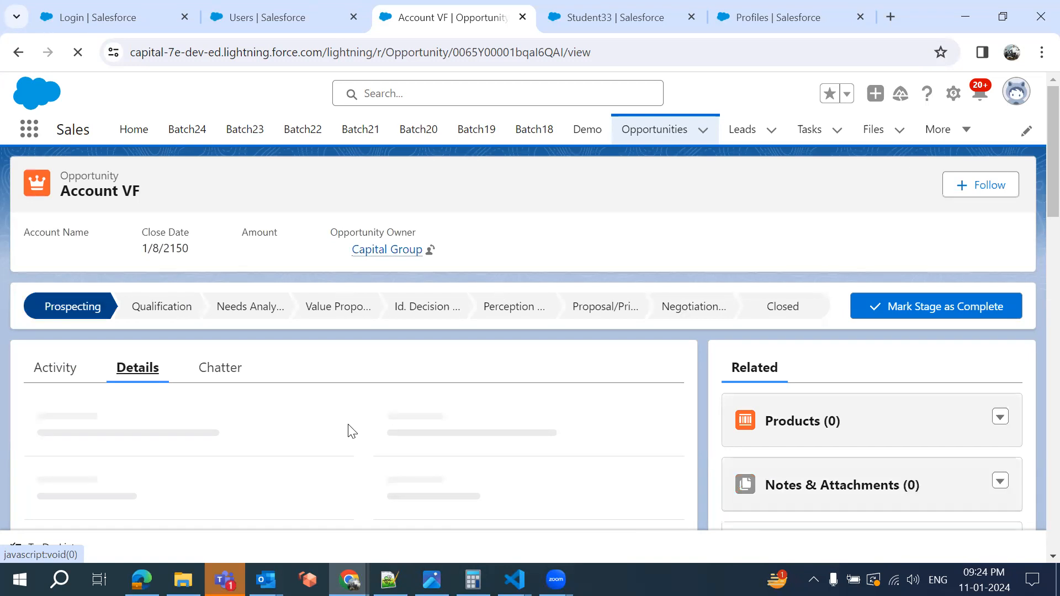
pyautogui.scroll(-2, 352, 431)
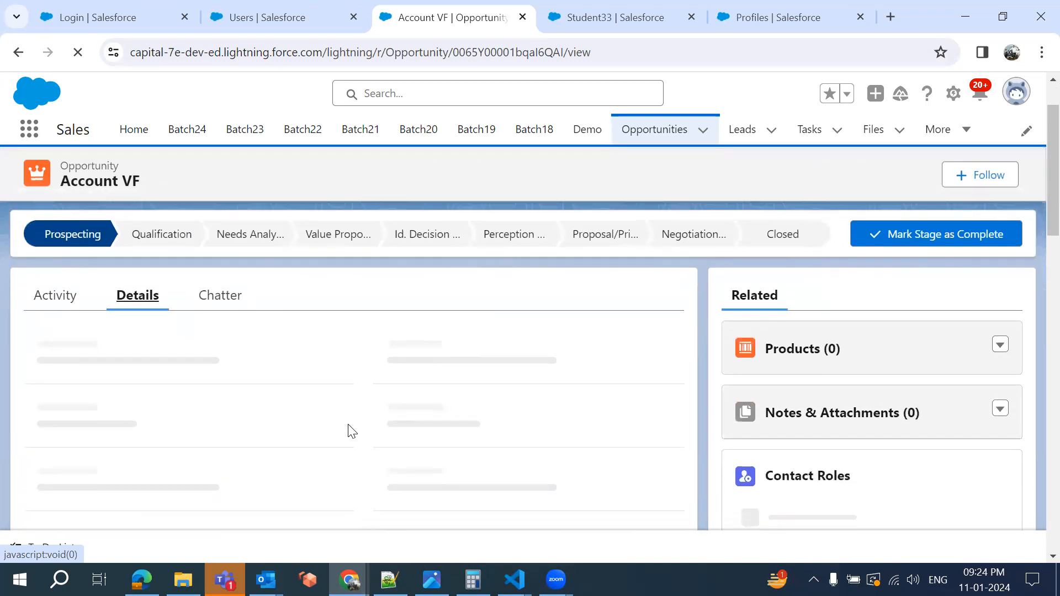
pyautogui.scroll(-2, 351, 430)
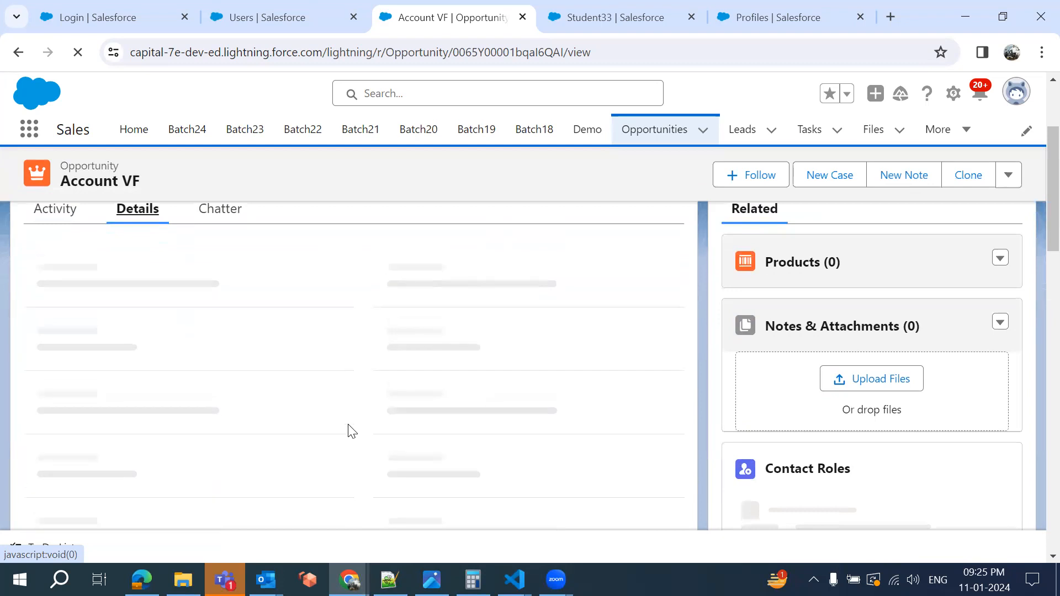
pyautogui.scroll(-4, 352, 430)
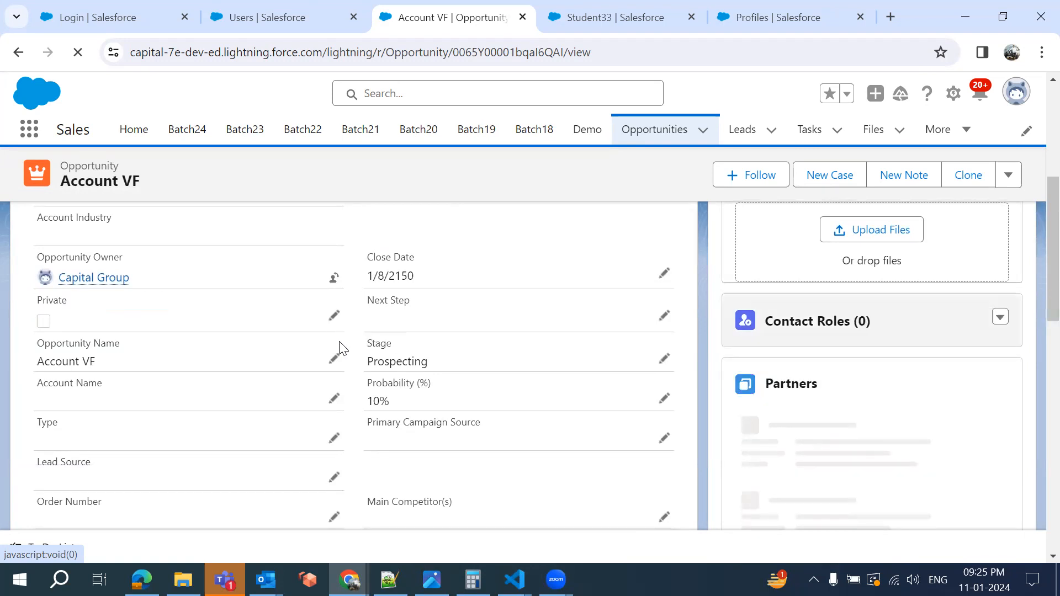
pyautogui.scroll(-5, 345, 395)
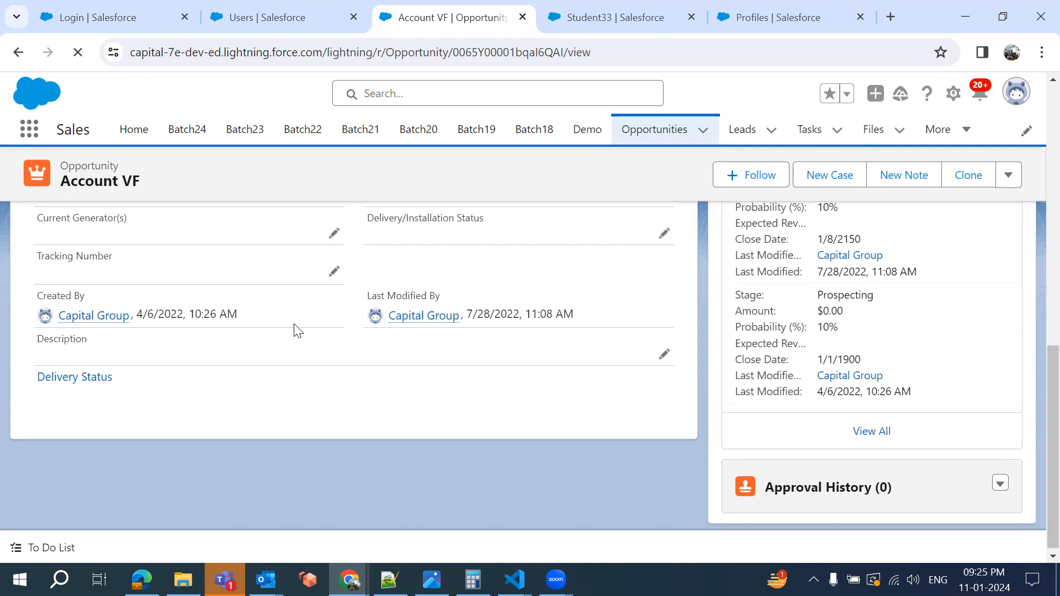
pyautogui.click(759, 18)
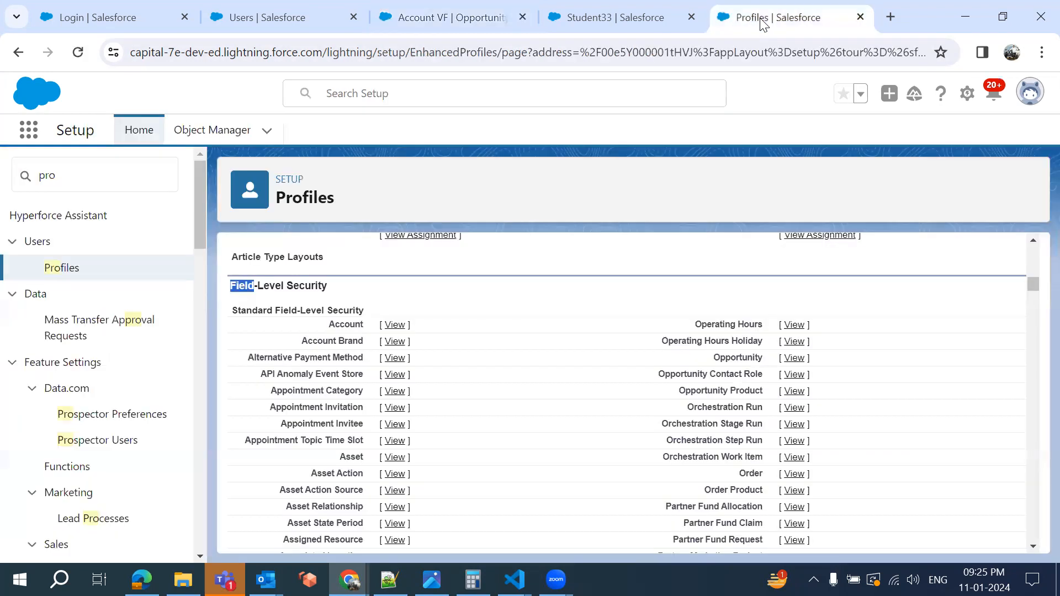
# Confirm Batch 33's read-only Phone access on Student33, then return to the Account VF opportunity
pyautogui.click(602, 8)
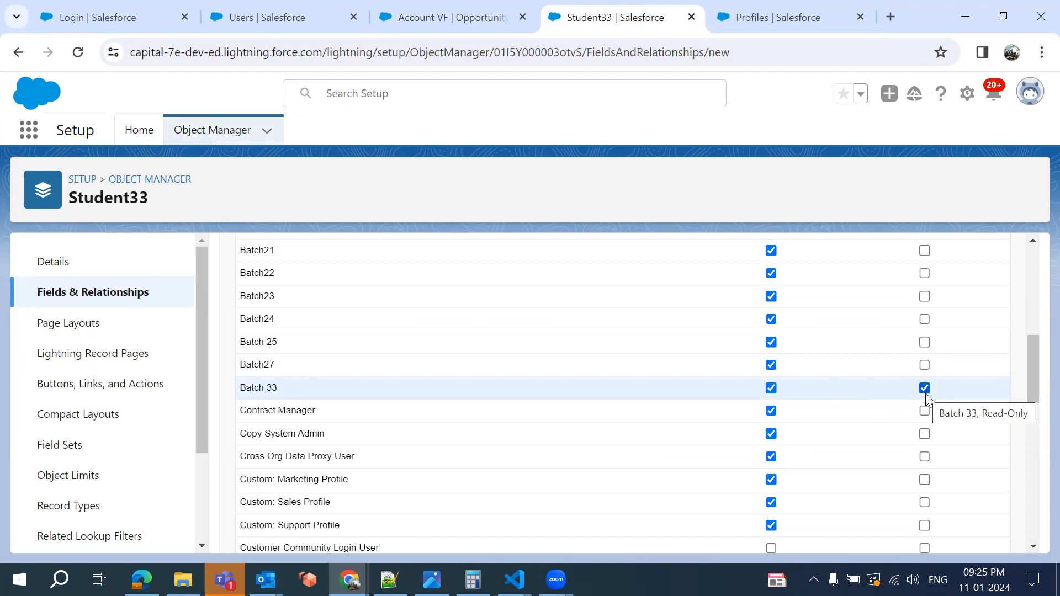
pyautogui.click(406, 13)
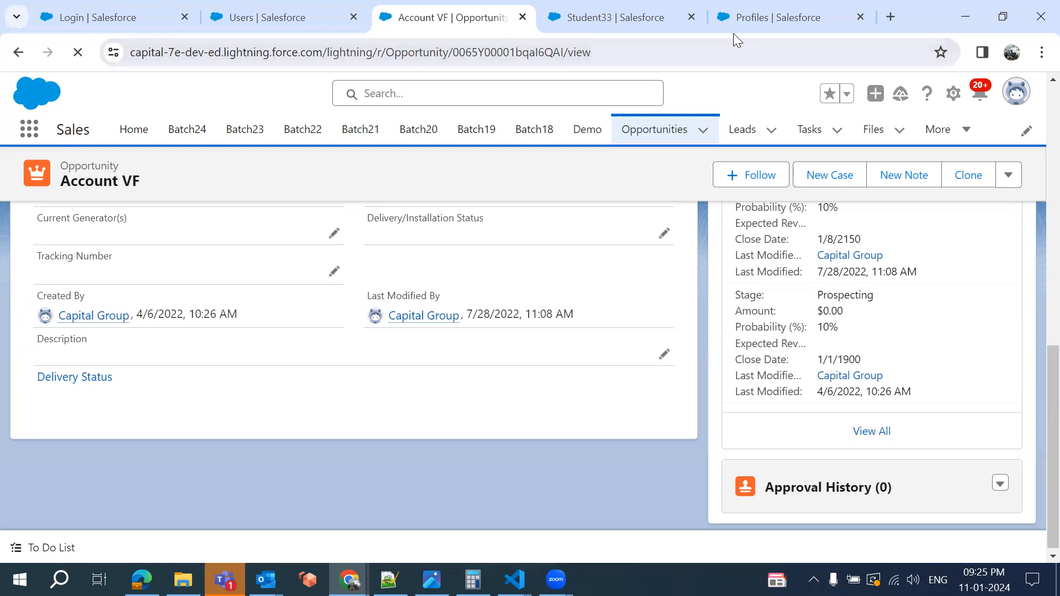
# Review the Student33 Phone field's profile access table and continue to the page layout step
pyautogui.click(607, 21)
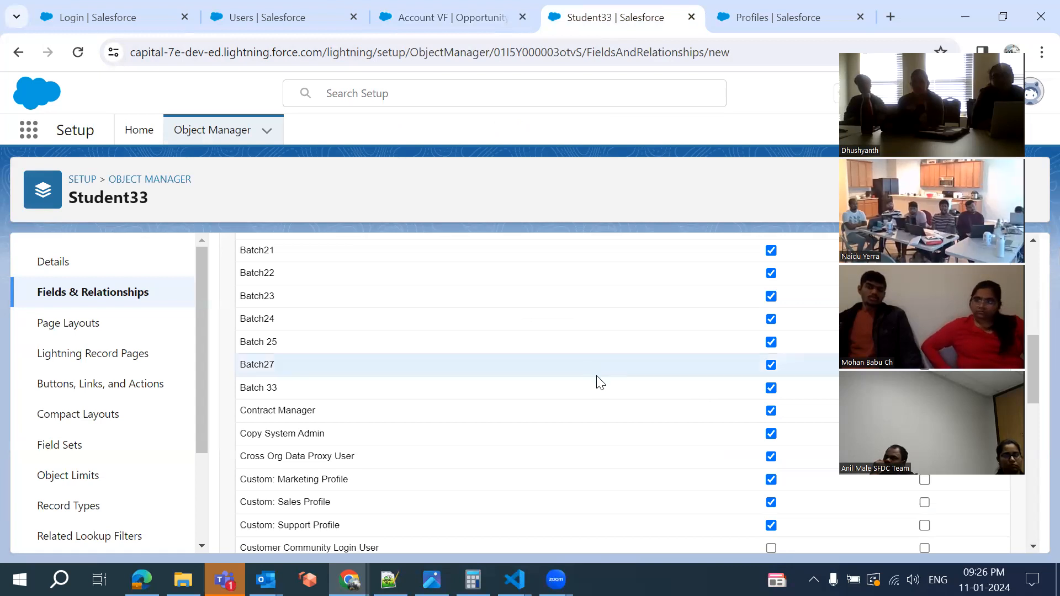
pyautogui.scroll(5, 677, 330)
pyautogui.scroll(-5, 677, 330)
pyautogui.scroll(-8, 680, 337)
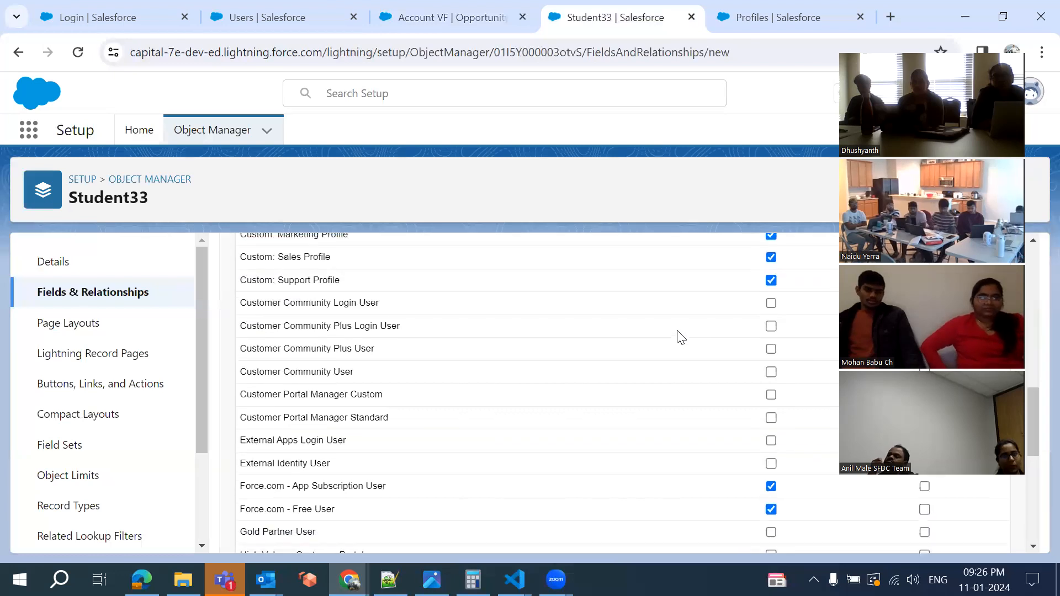
pyautogui.scroll(8, 680, 337)
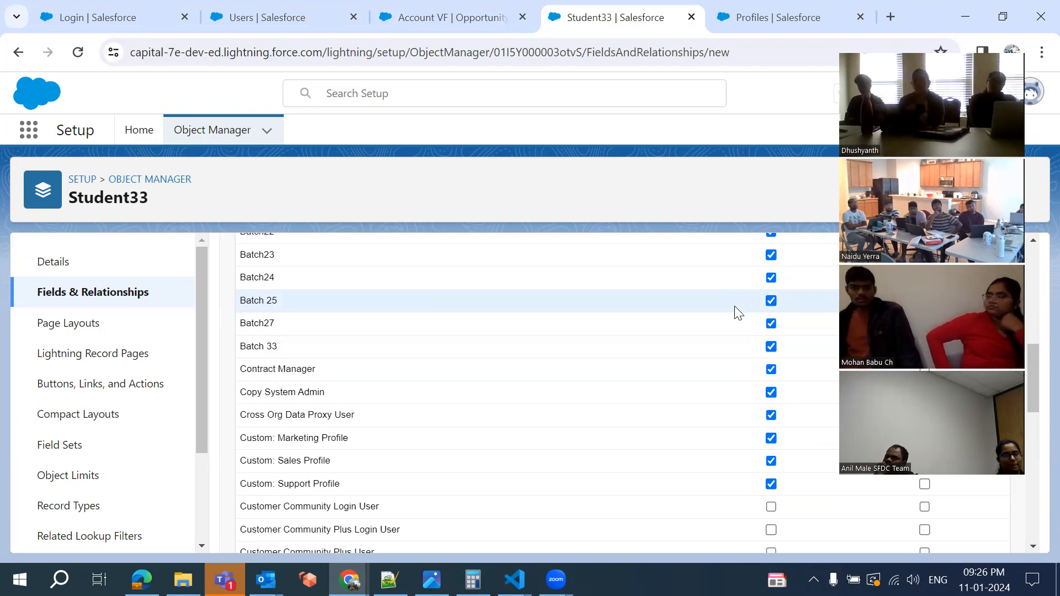
pyautogui.scroll(-5, 685, 380)
pyautogui.scroll(-3, 684, 381)
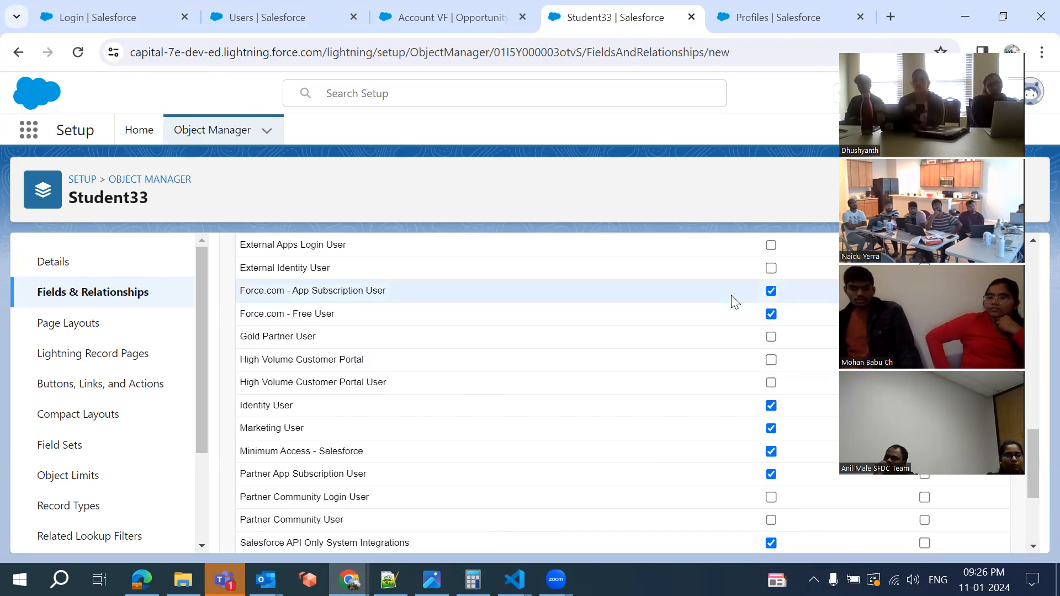
pyautogui.scroll(10, 731, 295)
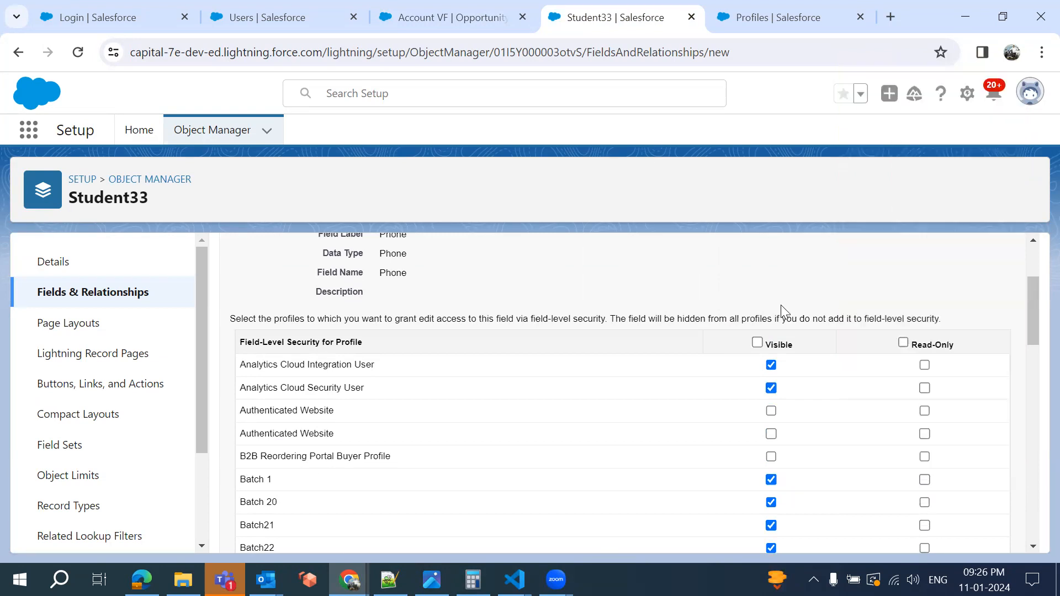
pyautogui.scroll(3, 975, 345)
pyautogui.click(974, 345)
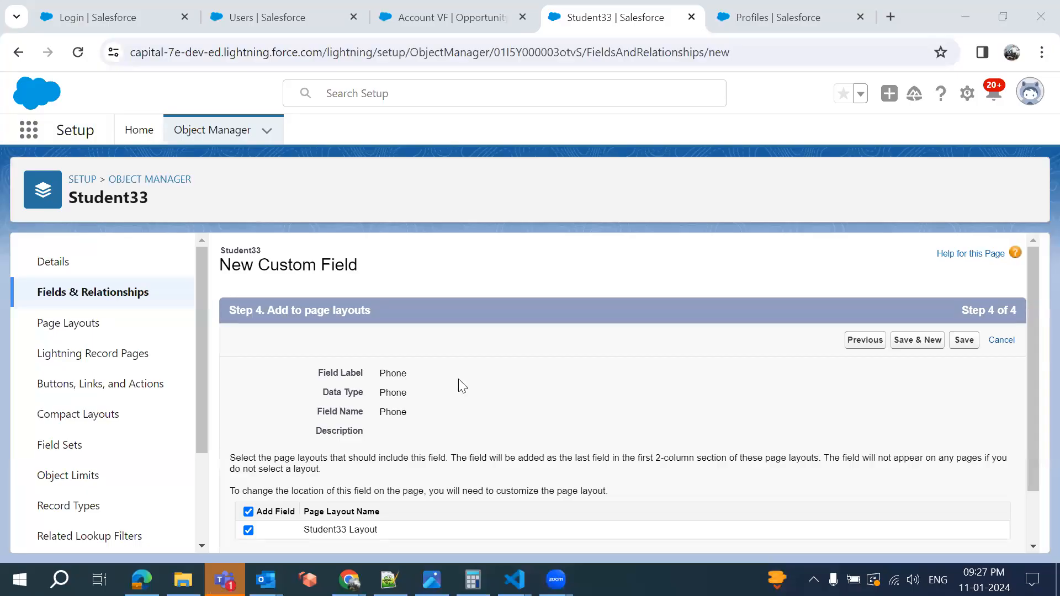
# Keep Student33 Layout selected and save the new Phone custom field
pyautogui.scroll(-1, 462, 386)
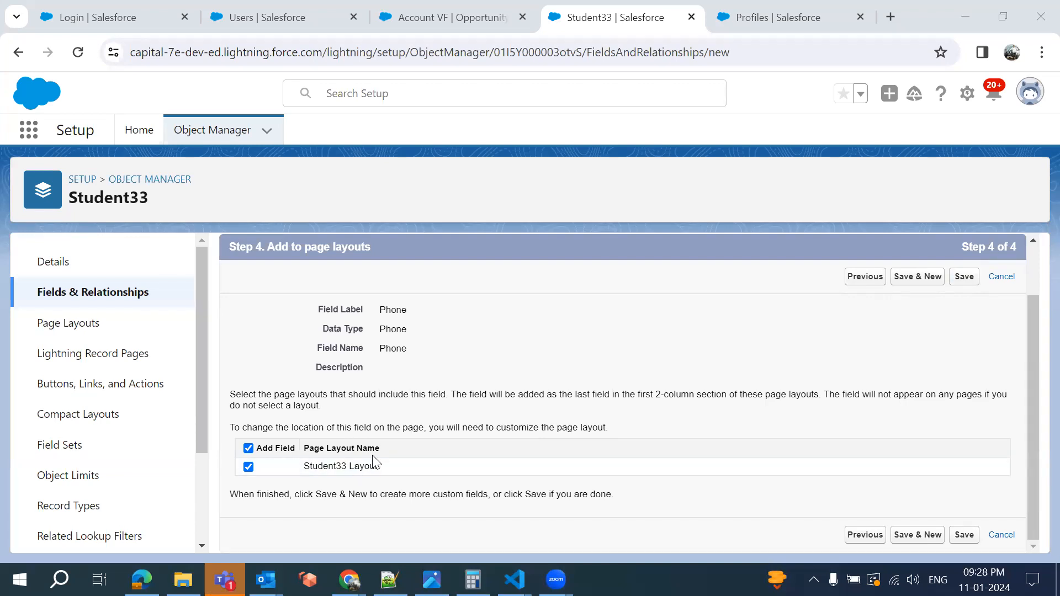
pyautogui.click(970, 282)
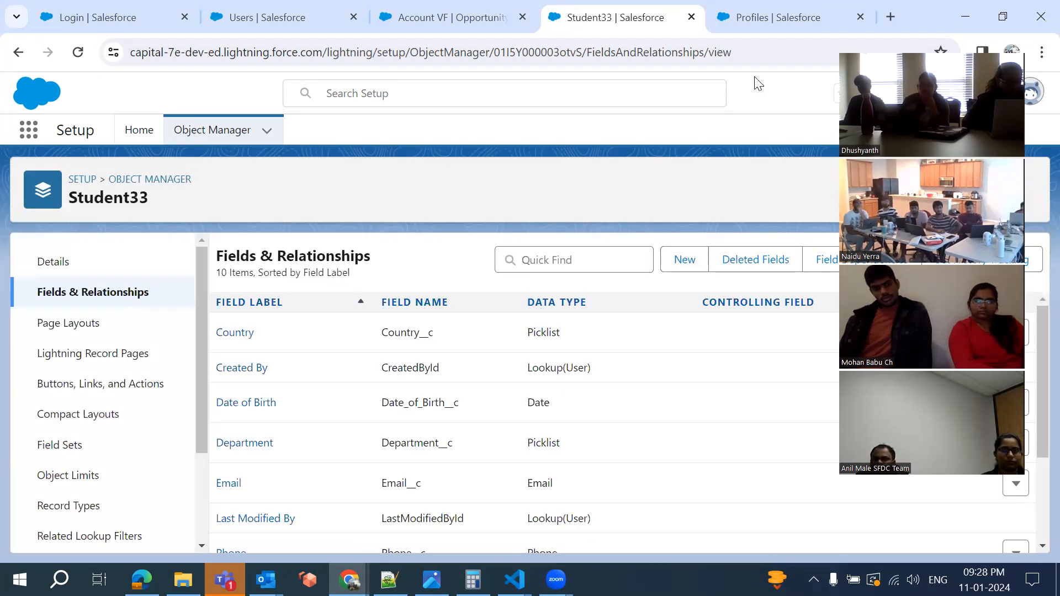
# Open the Batch 33 profile's Student33 entry under Custom Field-Level Security
pyautogui.click(749, 26)
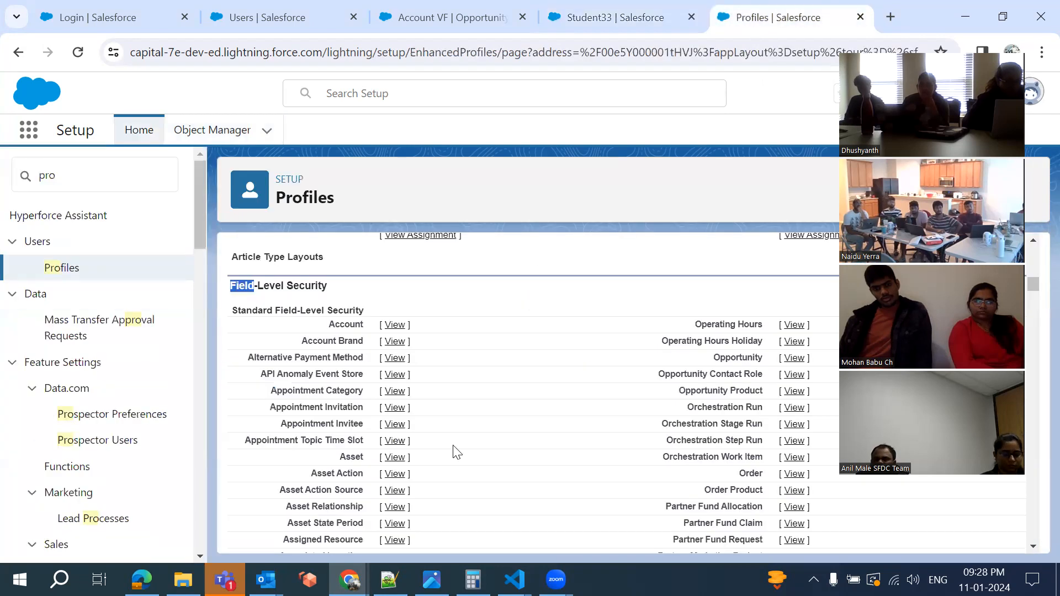
pyautogui.scroll(-18, 456, 451)
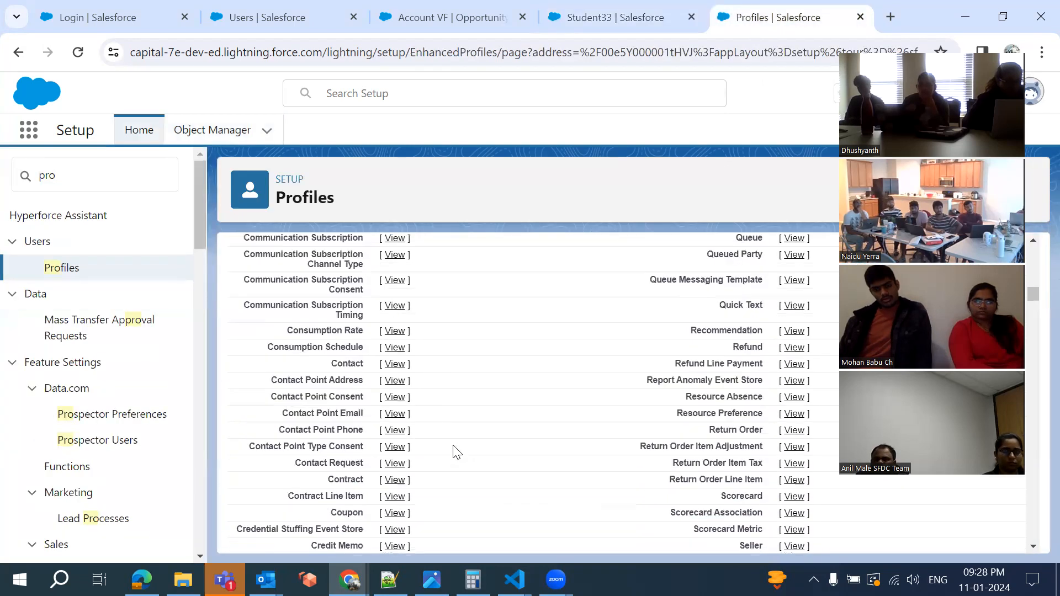
pyautogui.scroll(-16, 456, 451)
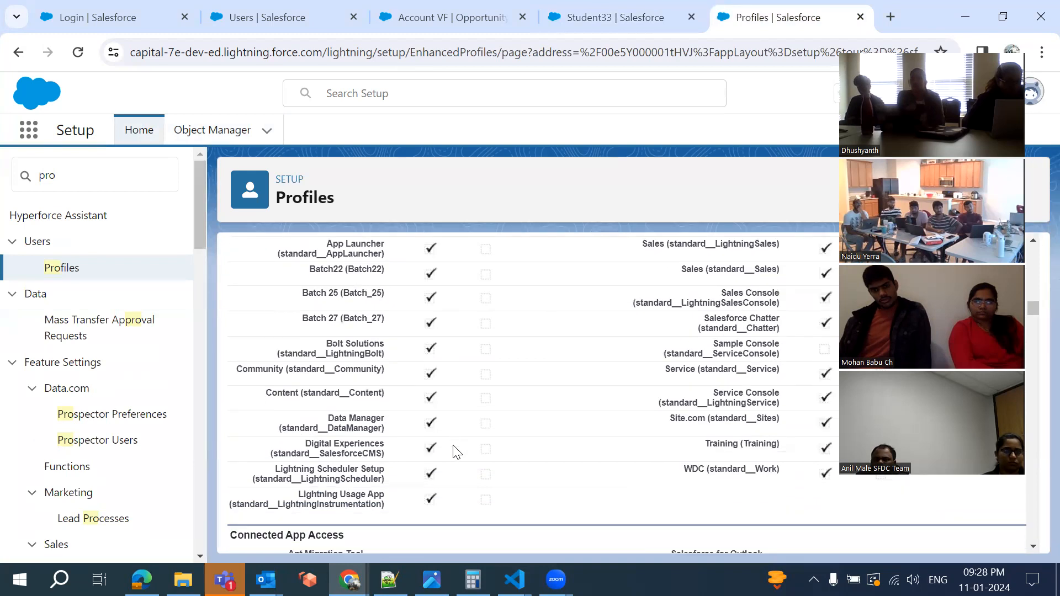
pyautogui.scroll(1, 455, 452)
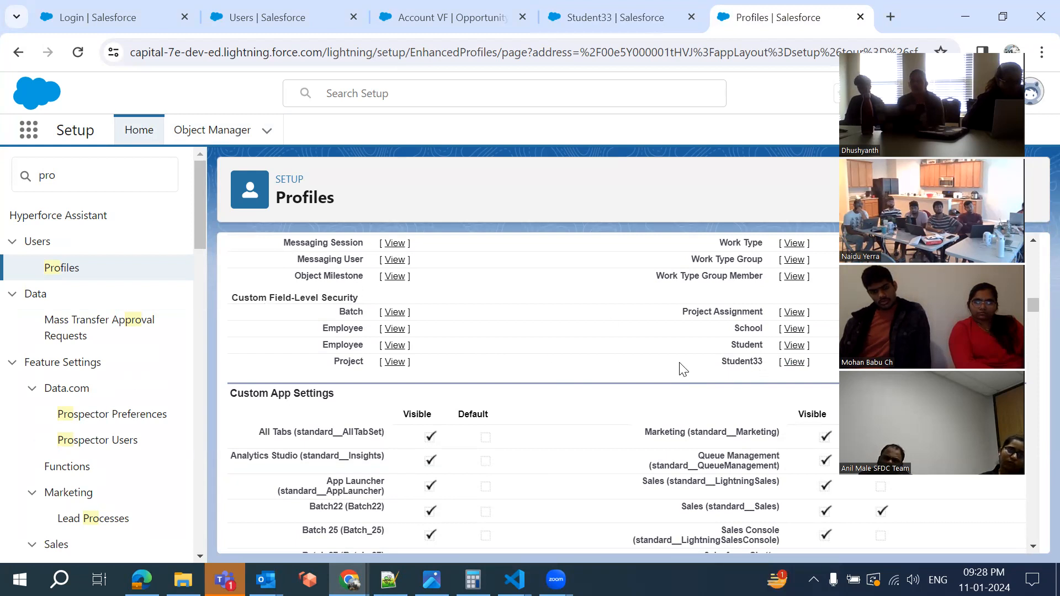
pyautogui.click(796, 365)
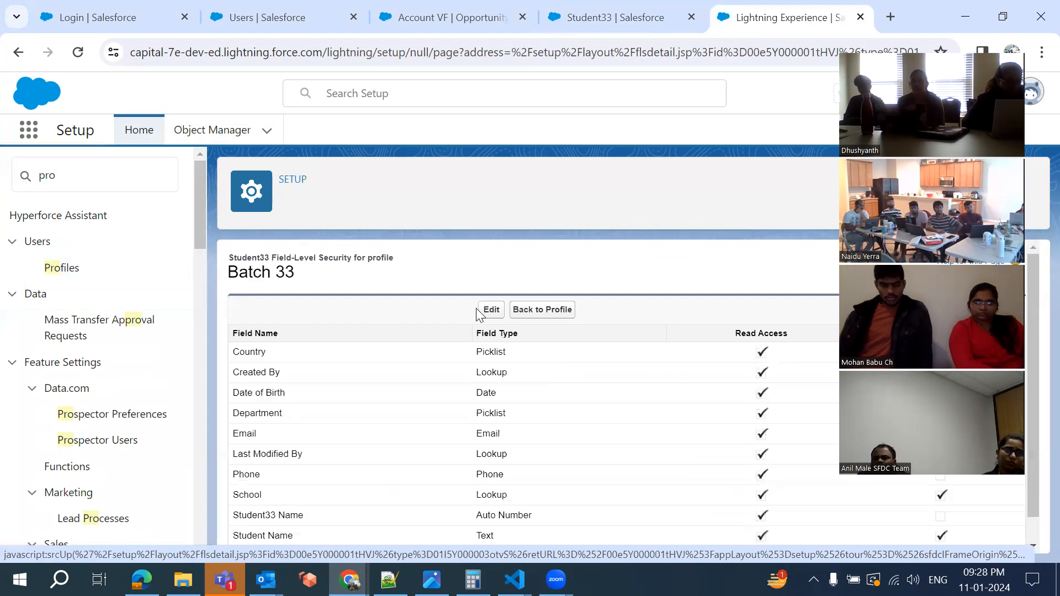
# Open Batch 33's Student33 field access for editing, cancel without changes, and return to the fields list
pyautogui.click(491, 311)
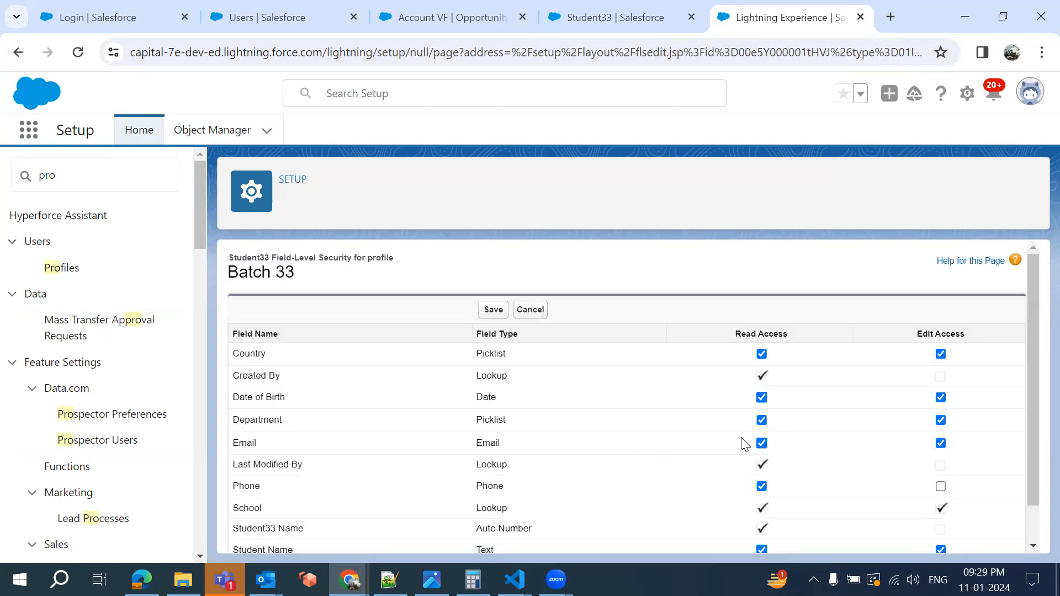
pyautogui.scroll(-1, 762, 396)
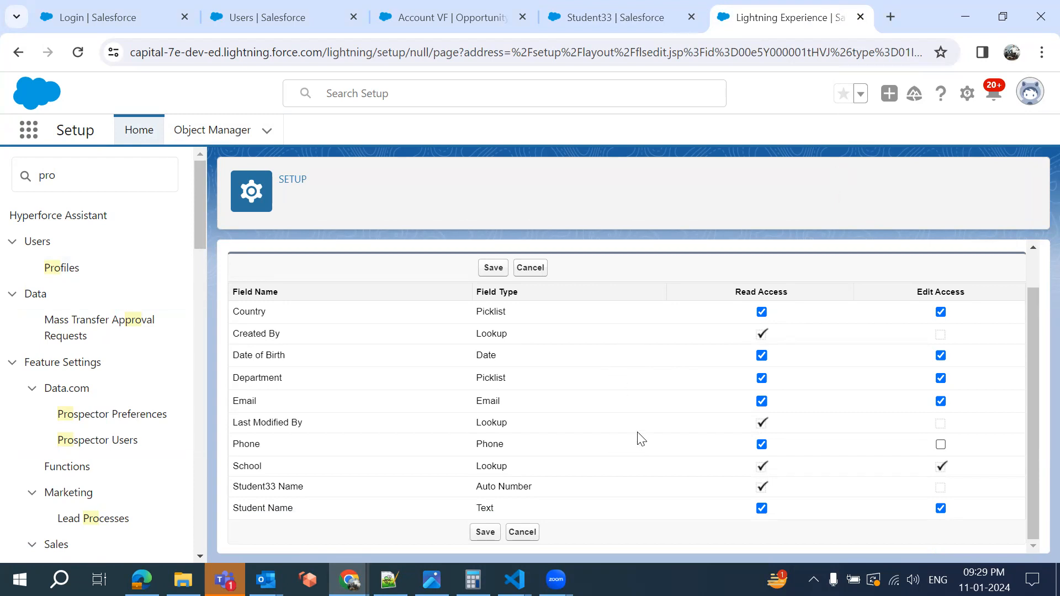
pyautogui.click(529, 268)
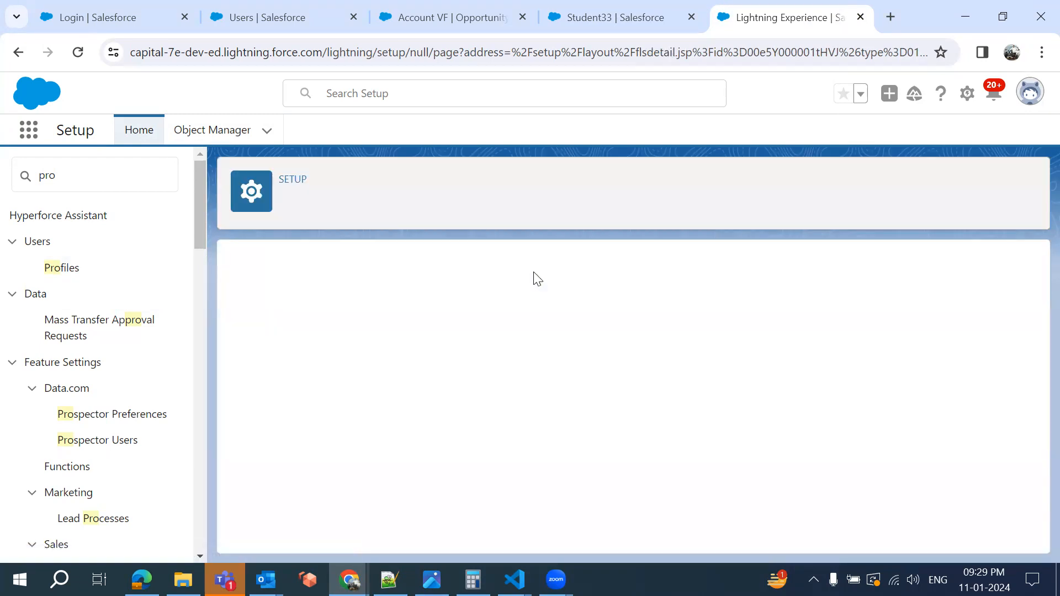
pyautogui.click(587, 33)
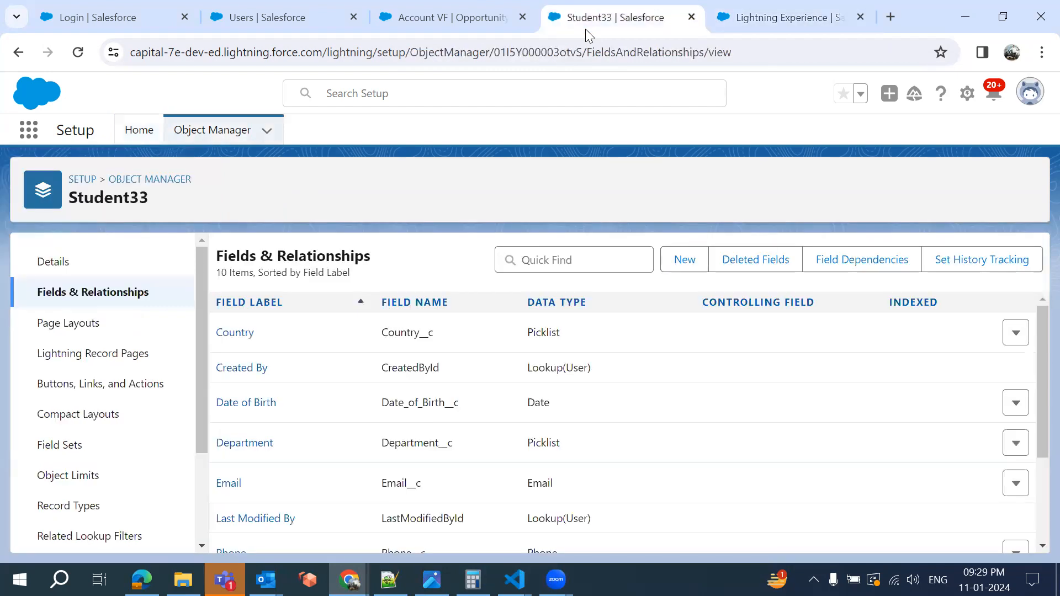
# Open the Phone field's Set Field-Level Security page and review access across all profiles
pyautogui.scroll(-3, 473, 442)
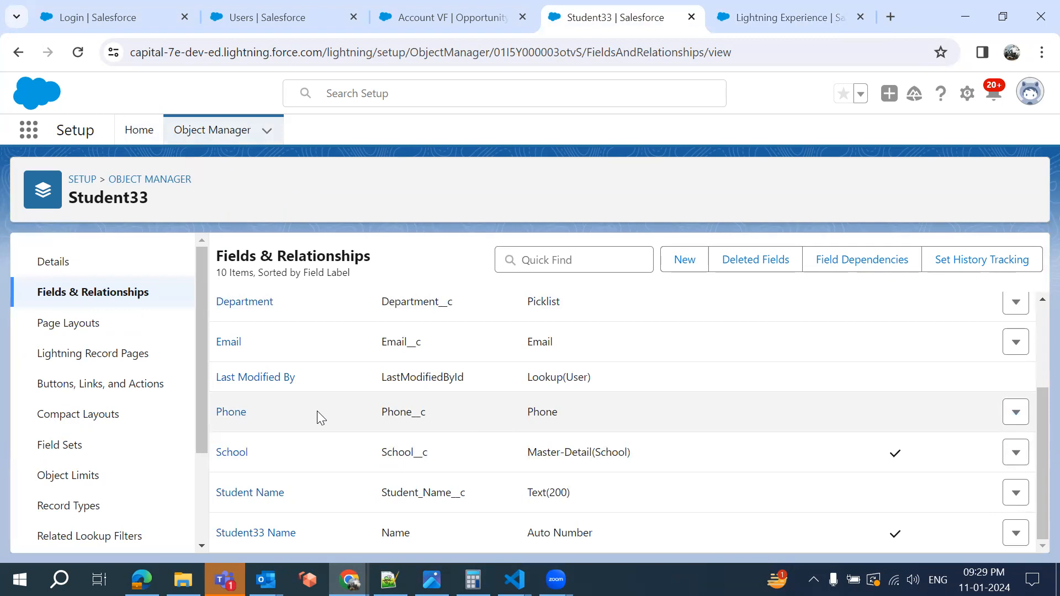
pyautogui.click(223, 421)
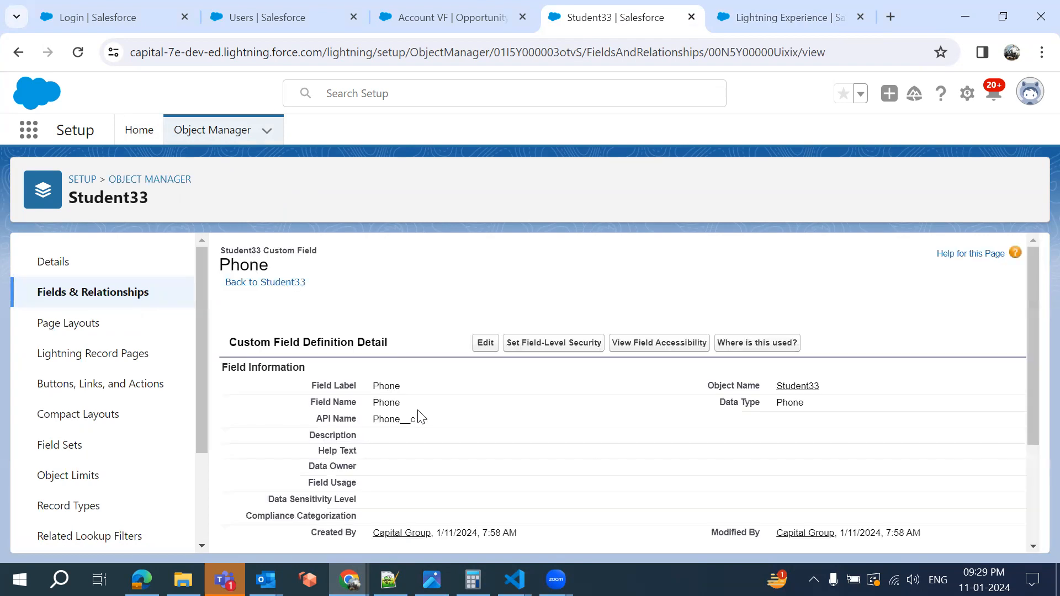
pyautogui.click(540, 342)
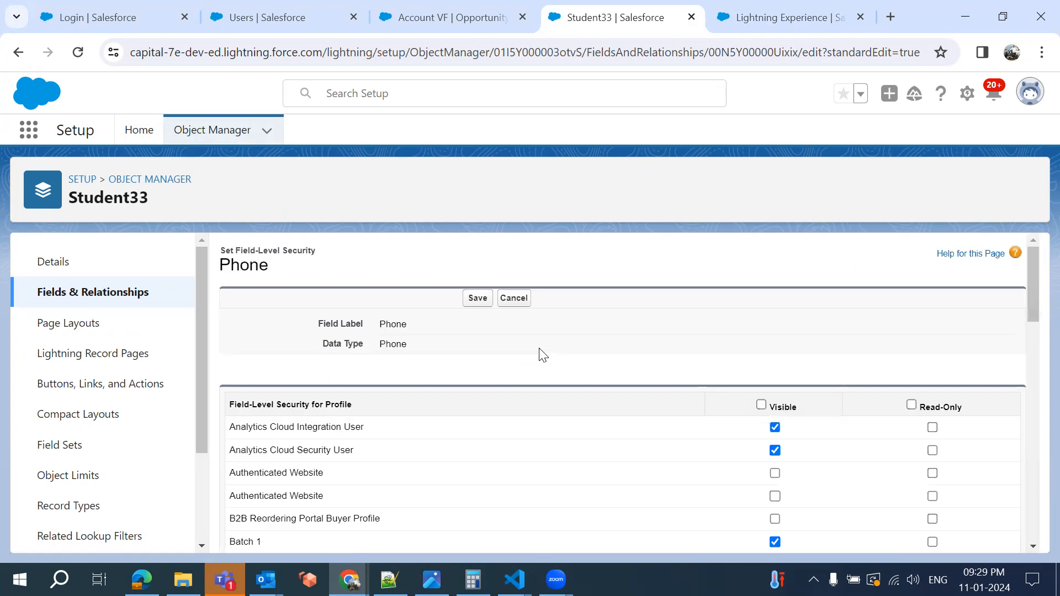
pyautogui.scroll(-12, 634, 440)
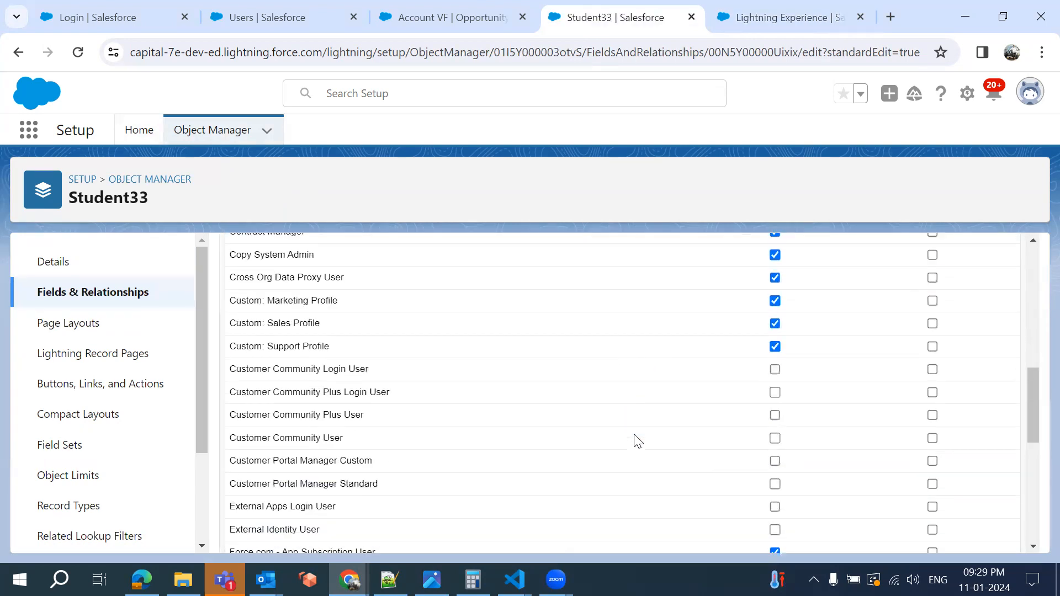
pyautogui.scroll(-5, 637, 440)
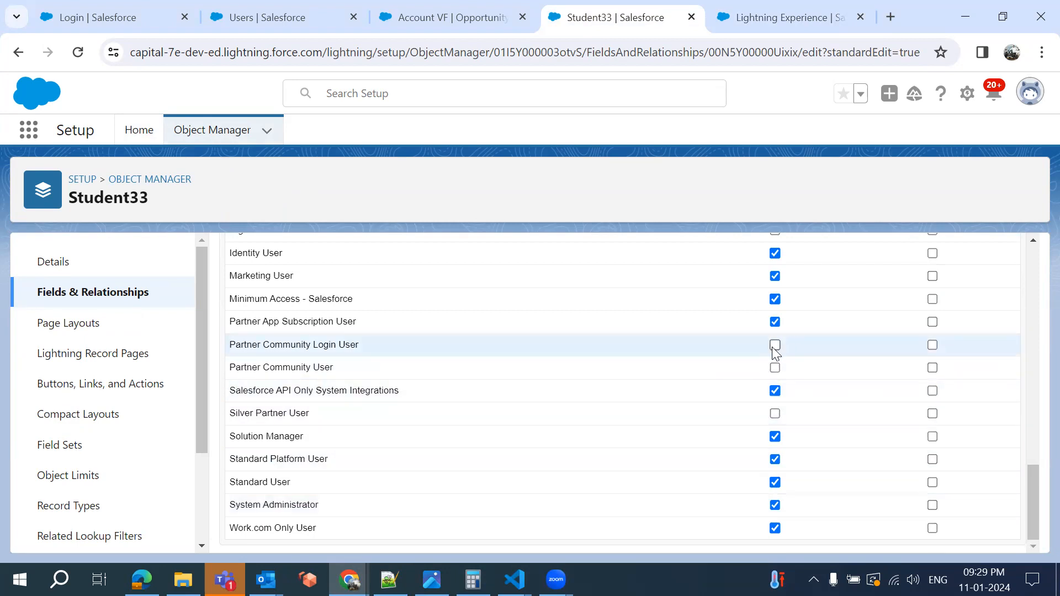
pyautogui.scroll(10, 643, 345)
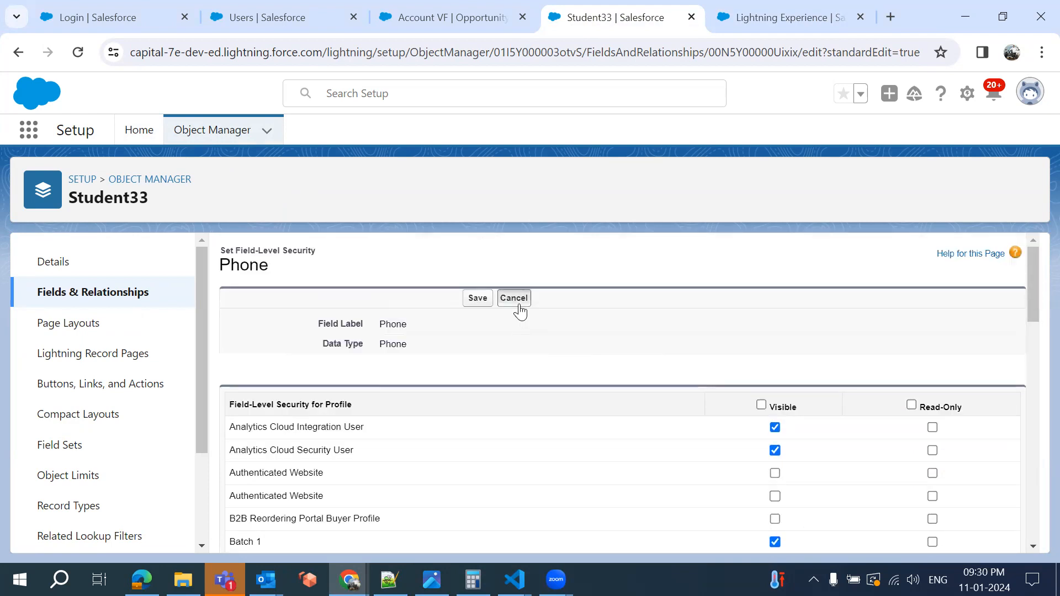
pyautogui.click(752, 14)
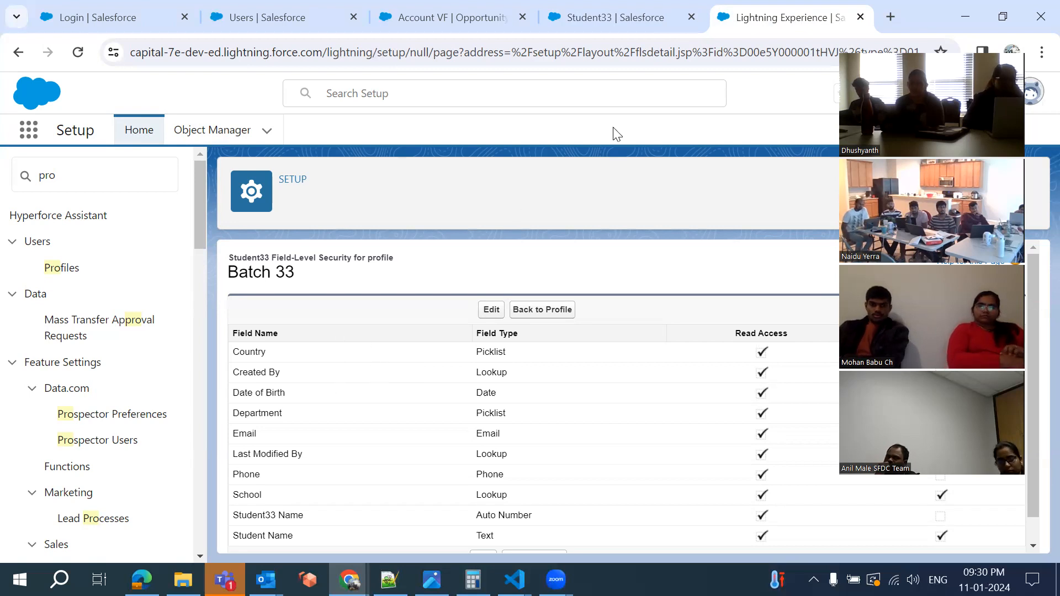
# Use Back to Profile to return to the Batch 33 profile detail page
pyautogui.click(529, 309)
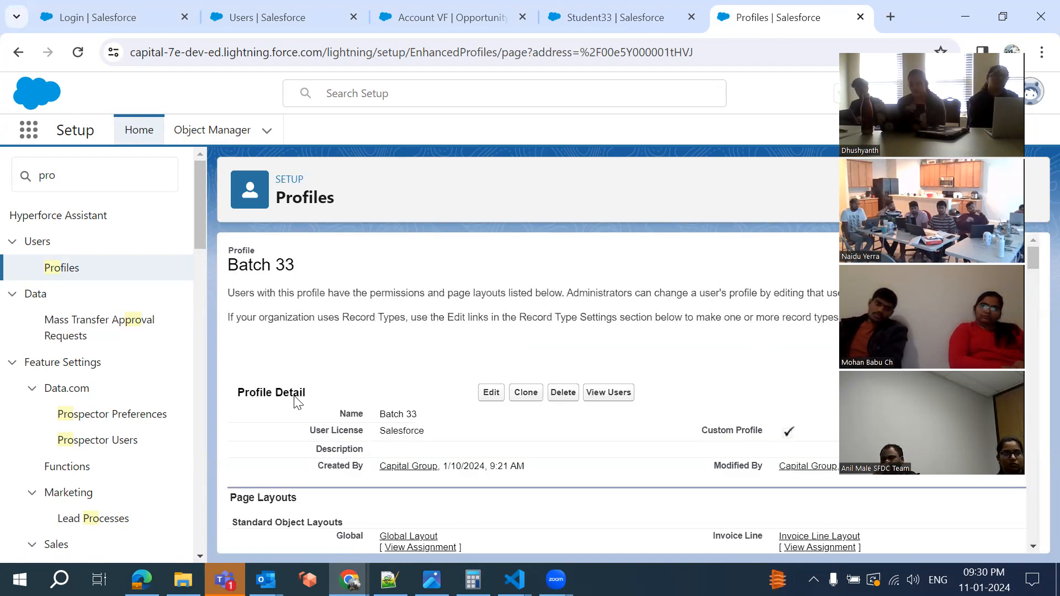
pyautogui.scroll(-10, 307, 440)
pyautogui.scroll(-20, 308, 440)
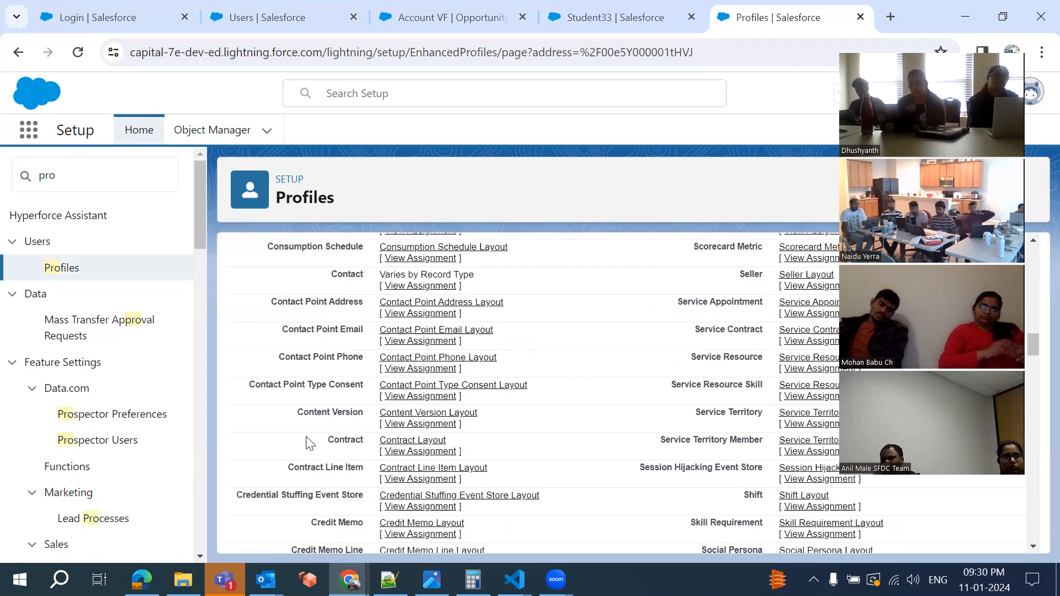
pyautogui.scroll(-15, 308, 440)
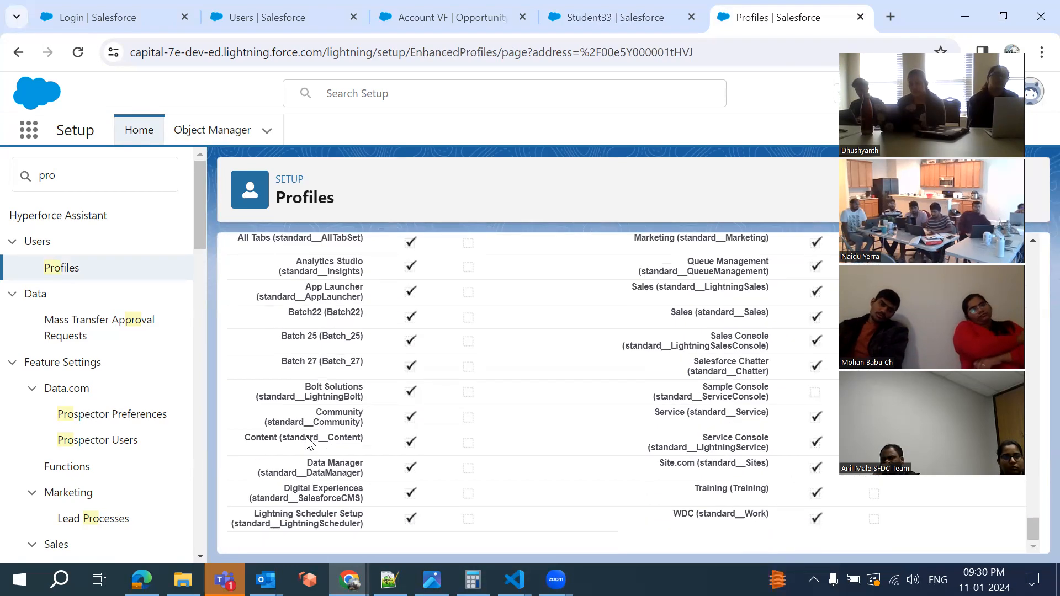
pyautogui.scroll(5, 431, 365)
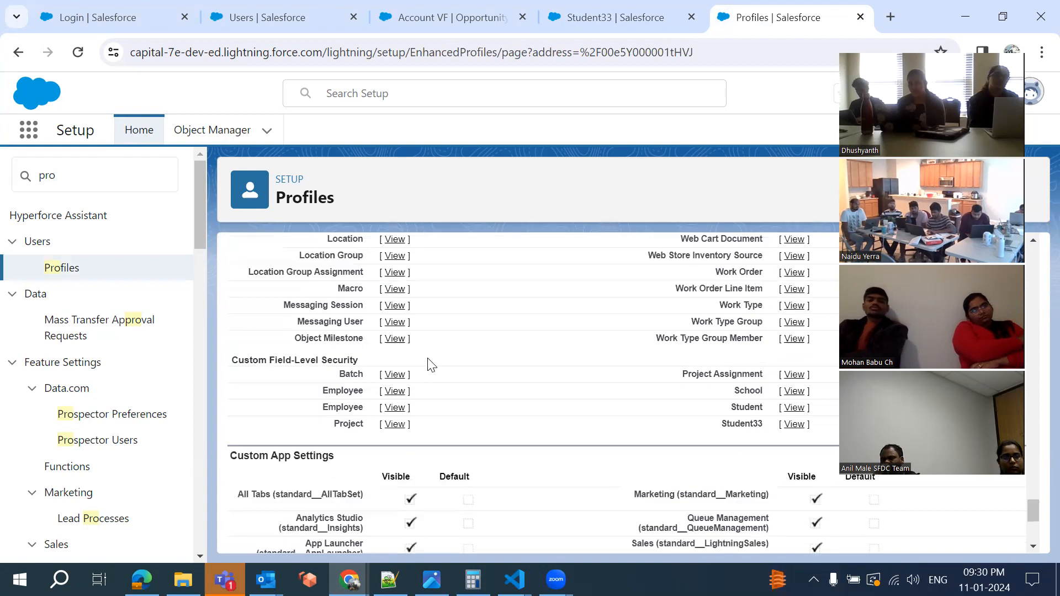
pyautogui.scroll(-5, 431, 365)
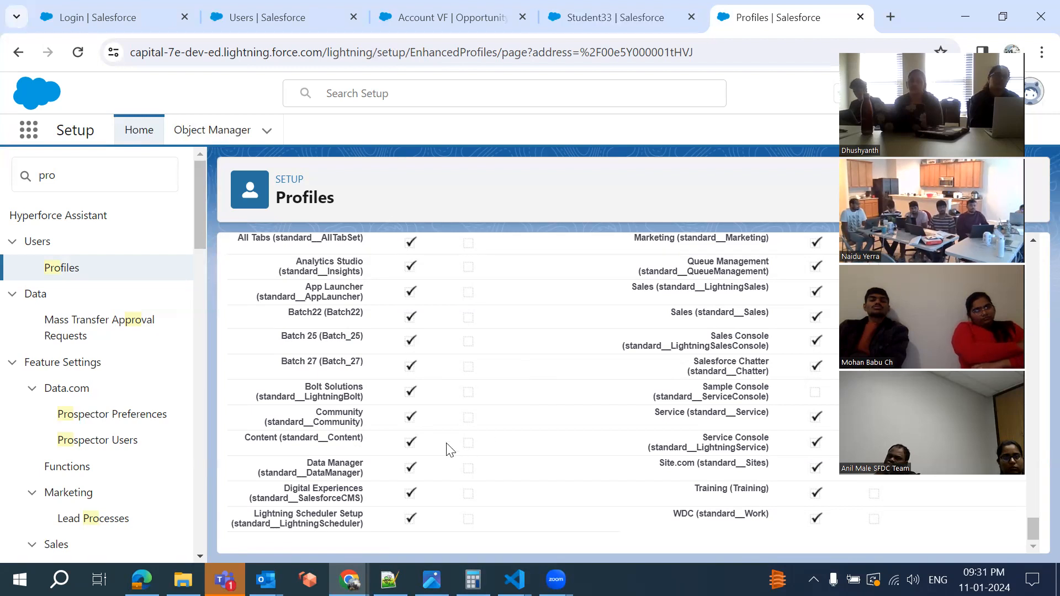
pyautogui.scroll(6, 513, 331)
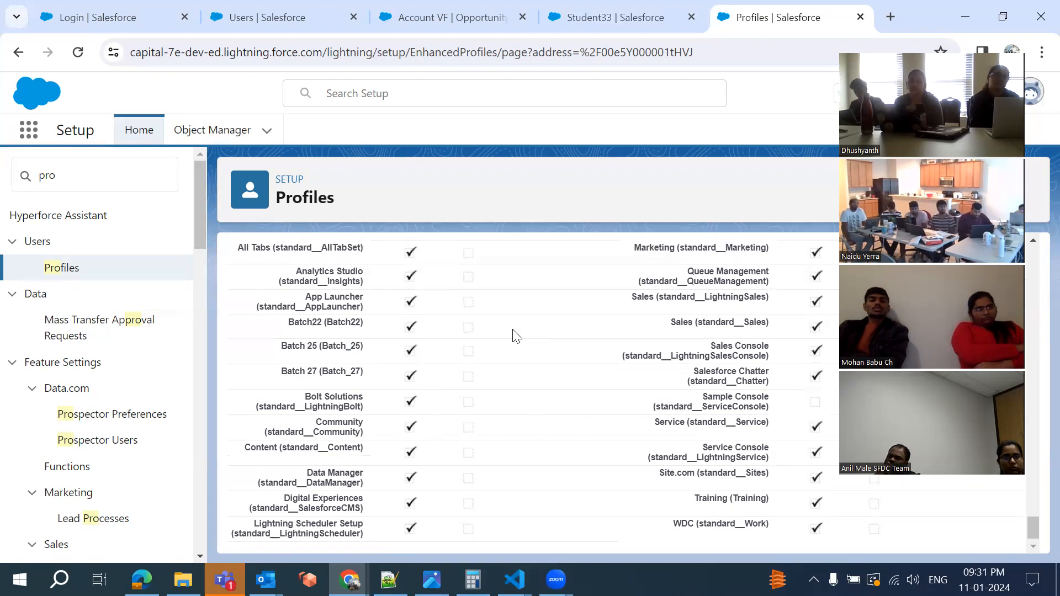
pyautogui.scroll(-6, 513, 331)
pyautogui.scroll(15, 516, 335)
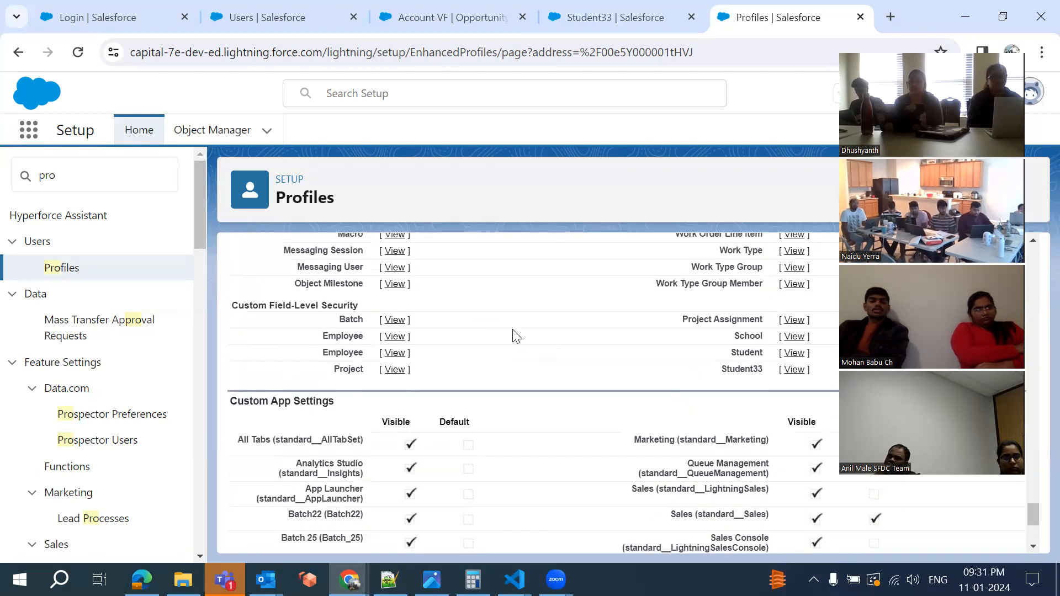
pyautogui.scroll(15, 516, 335)
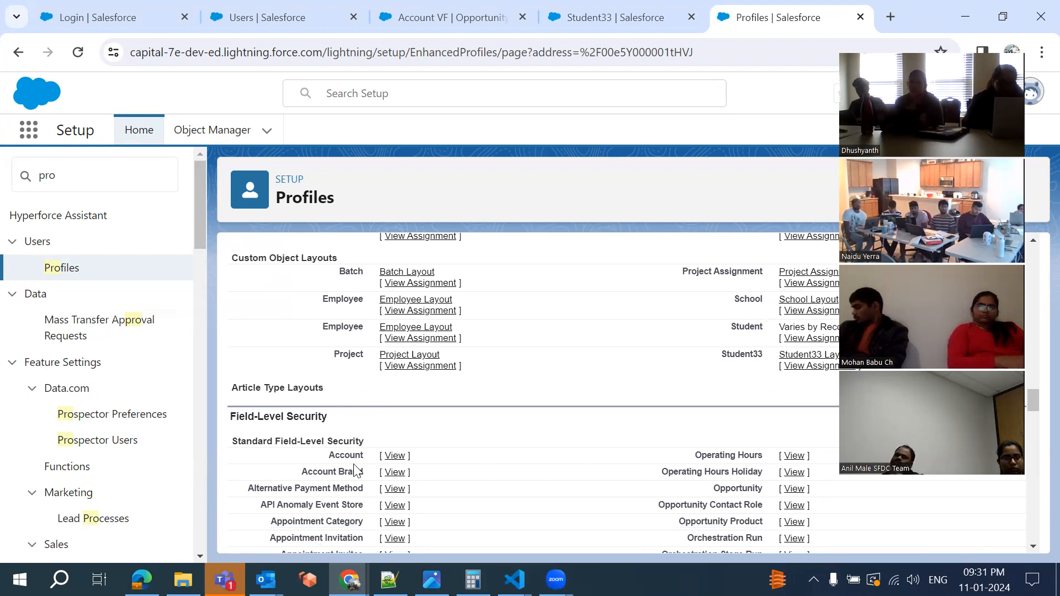
pyautogui.scroll(-4, 518, 425)
pyautogui.scroll(-1, 519, 429)
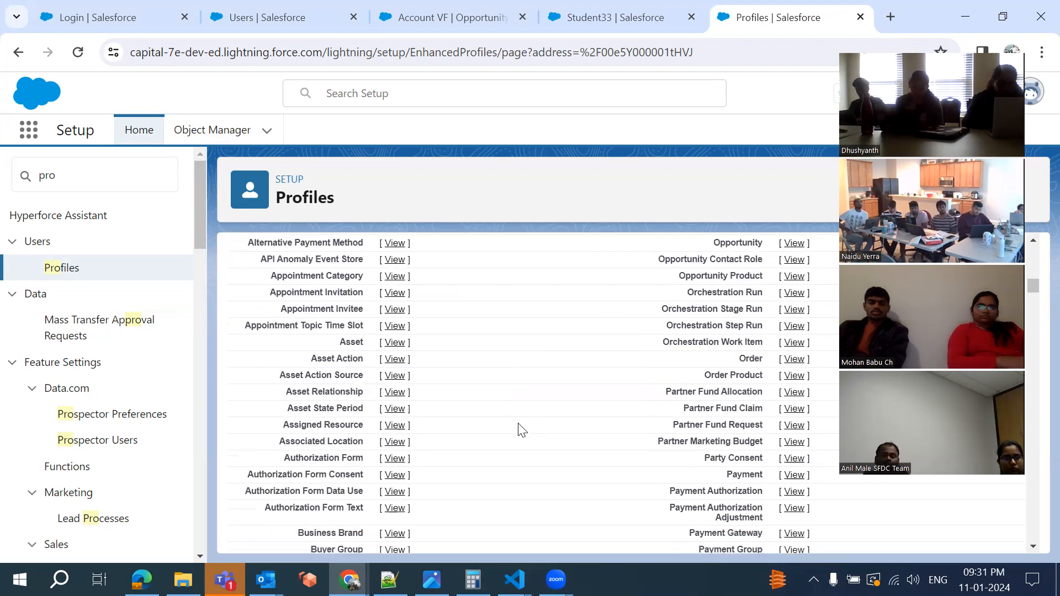
pyautogui.scroll(-20, 522, 430)
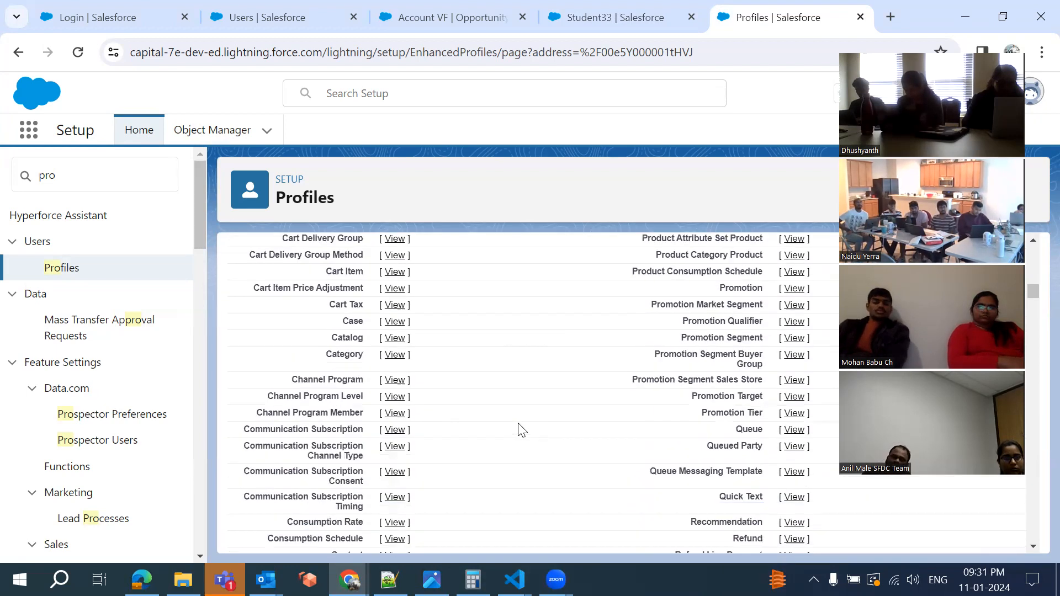
pyautogui.scroll(-4, 521, 429)
pyautogui.scroll(4, 522, 430)
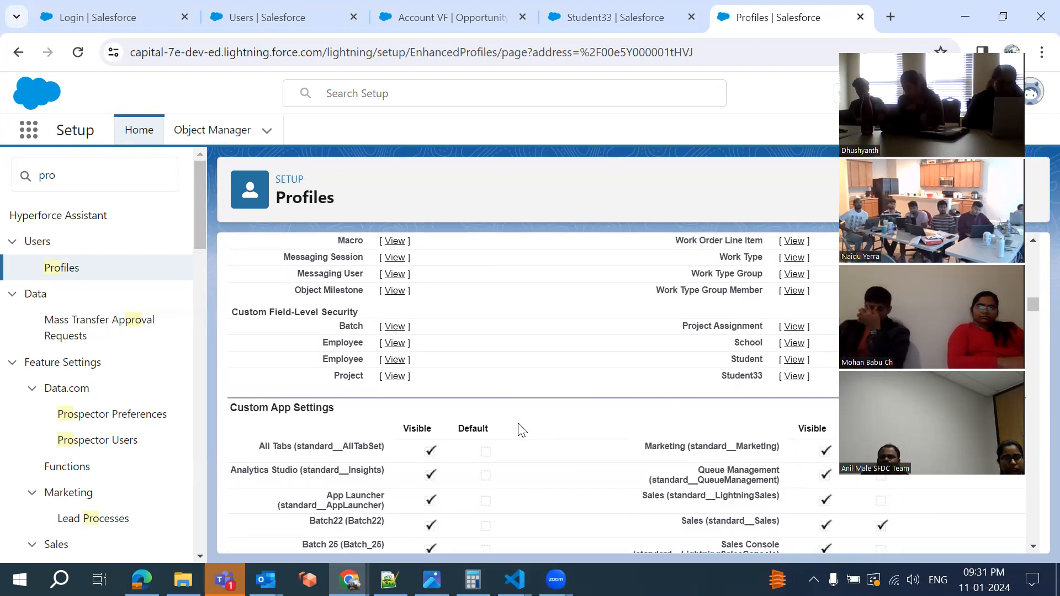
pyautogui.scroll(12, 522, 429)
pyautogui.scroll(12, 522, 429)
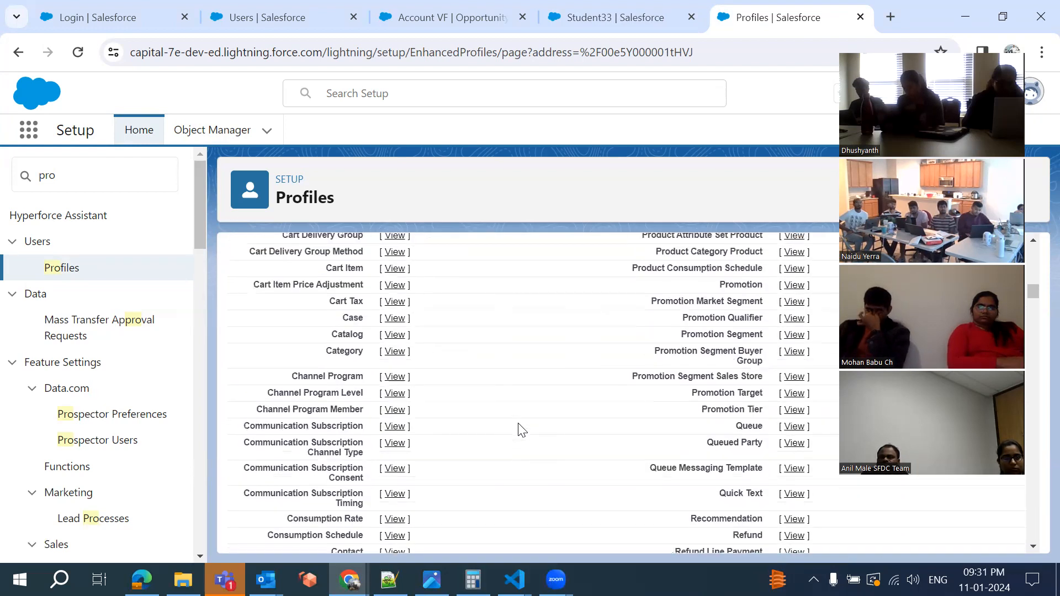
pyautogui.scroll(12, 522, 429)
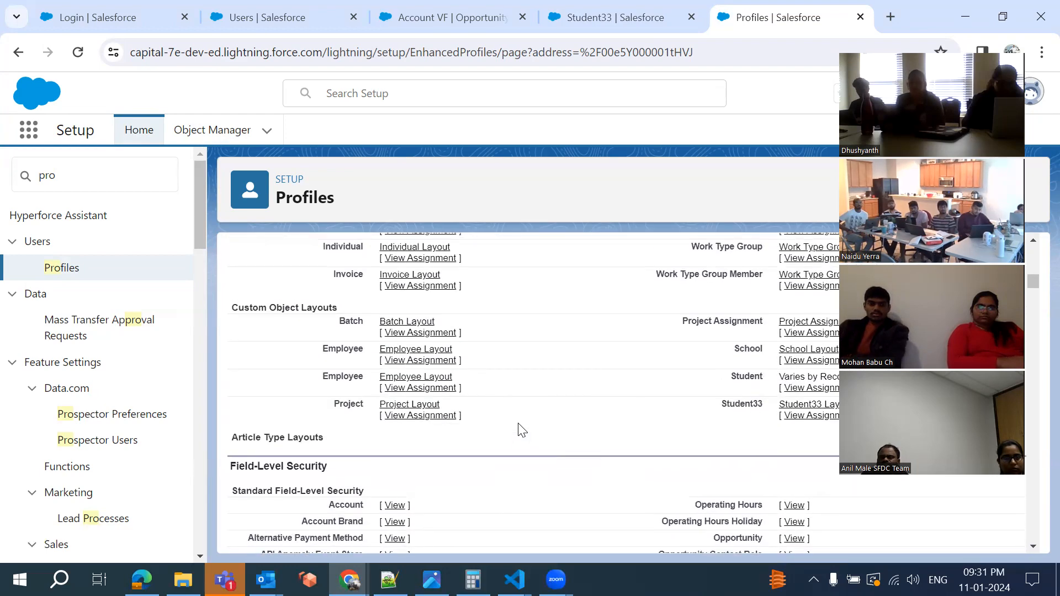
pyautogui.scroll(10, 329, 329)
pyautogui.scroll(5, 305, 339)
pyautogui.scroll(-5, 303, 339)
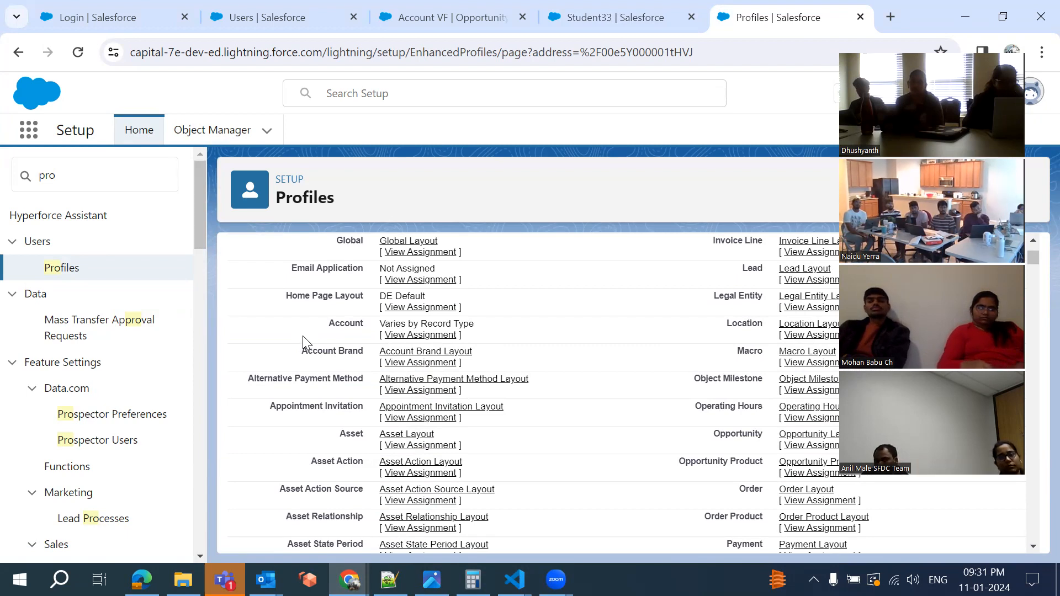
pyautogui.scroll(-7, 303, 335)
pyautogui.scroll(-1, 302, 342)
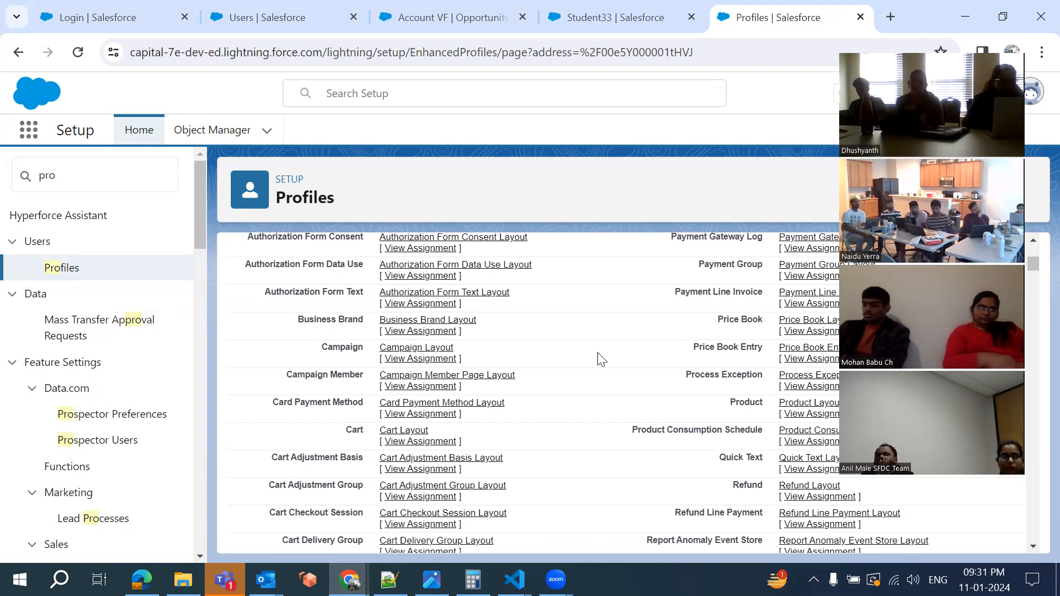
pyautogui.scroll(7, 601, 358)
pyautogui.scroll(3, 601, 359)
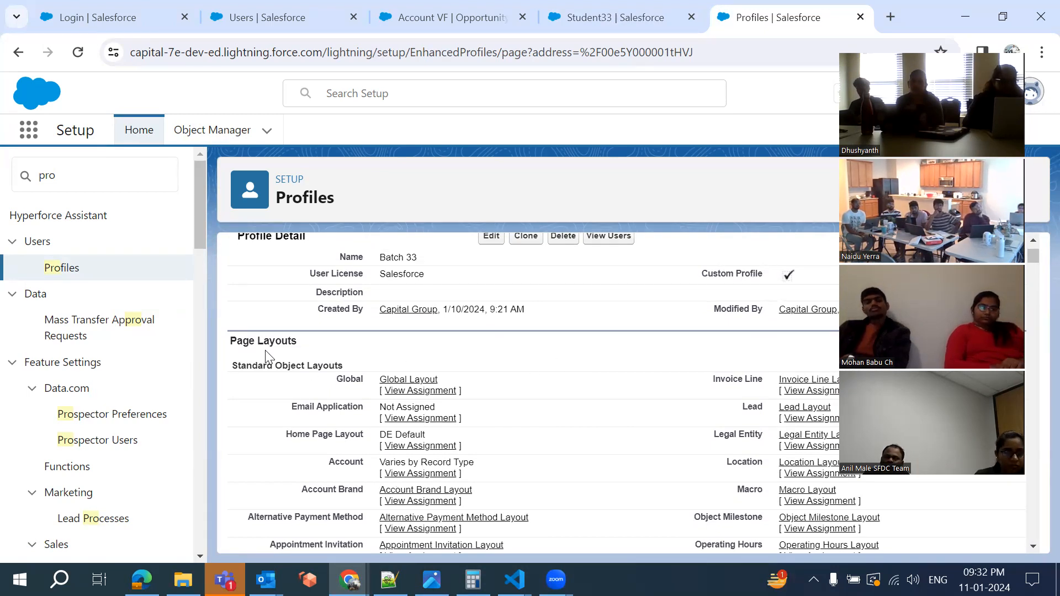
# Review the Account VF opportunity record, at Prospecting stage with close date 1/8/2150
pyautogui.click(408, 12)
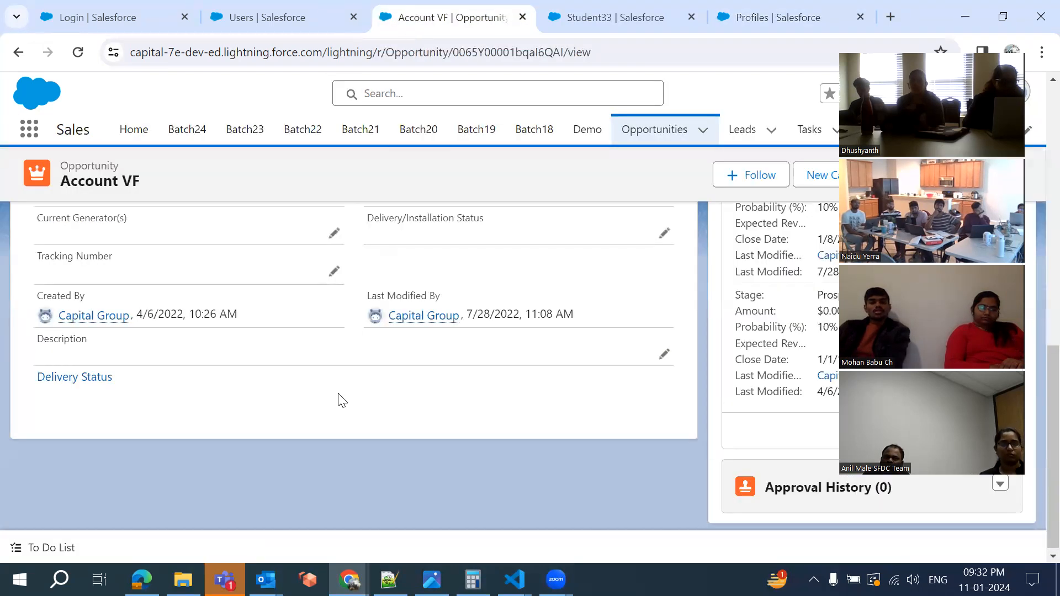
pyautogui.scroll(10, 338, 399)
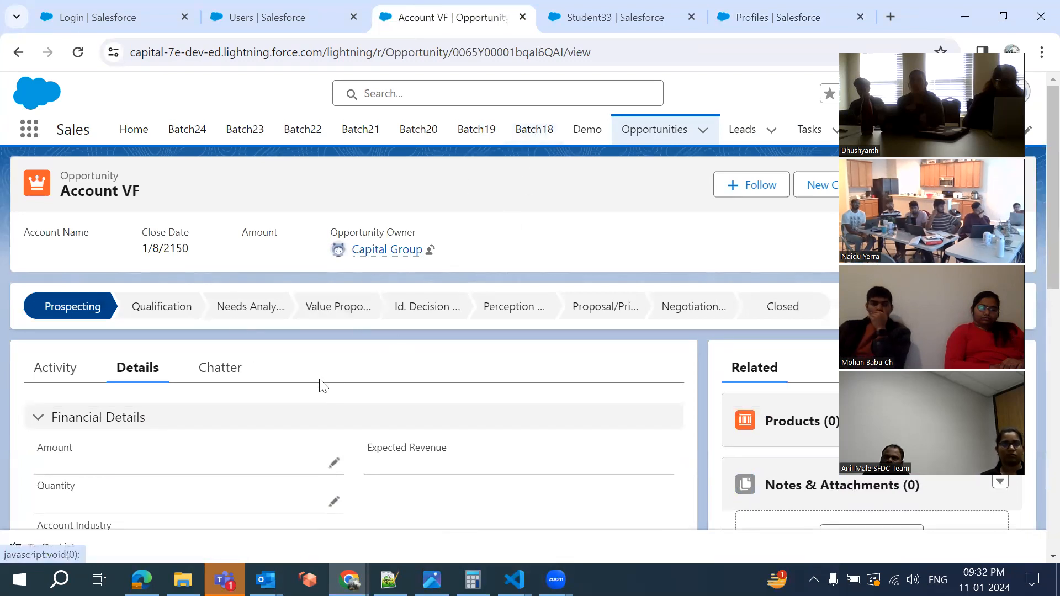
pyautogui.scroll(-4, 320, 384)
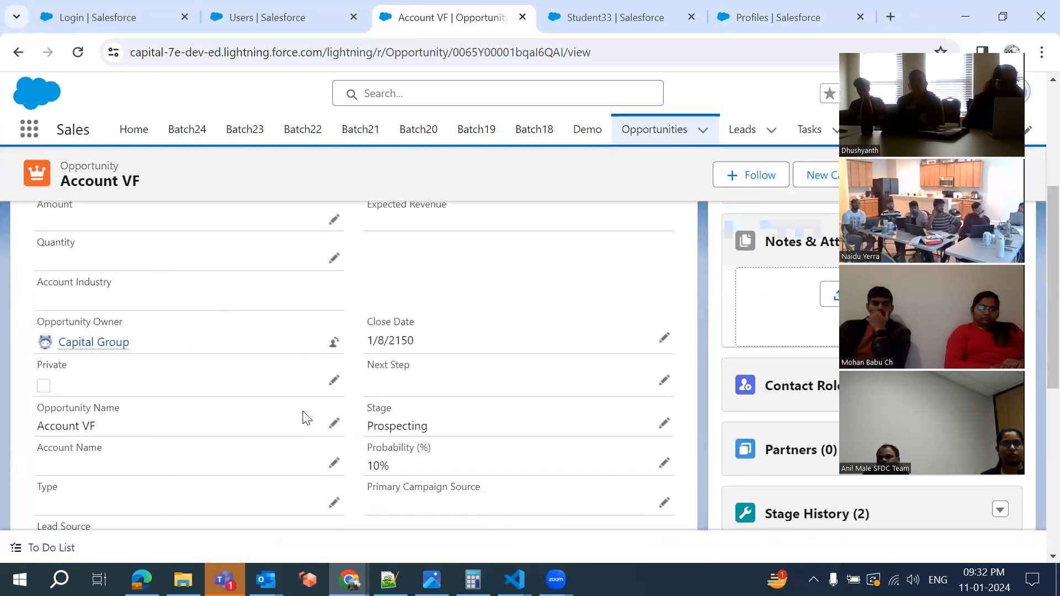
pyautogui.scroll(2, 373, 319)
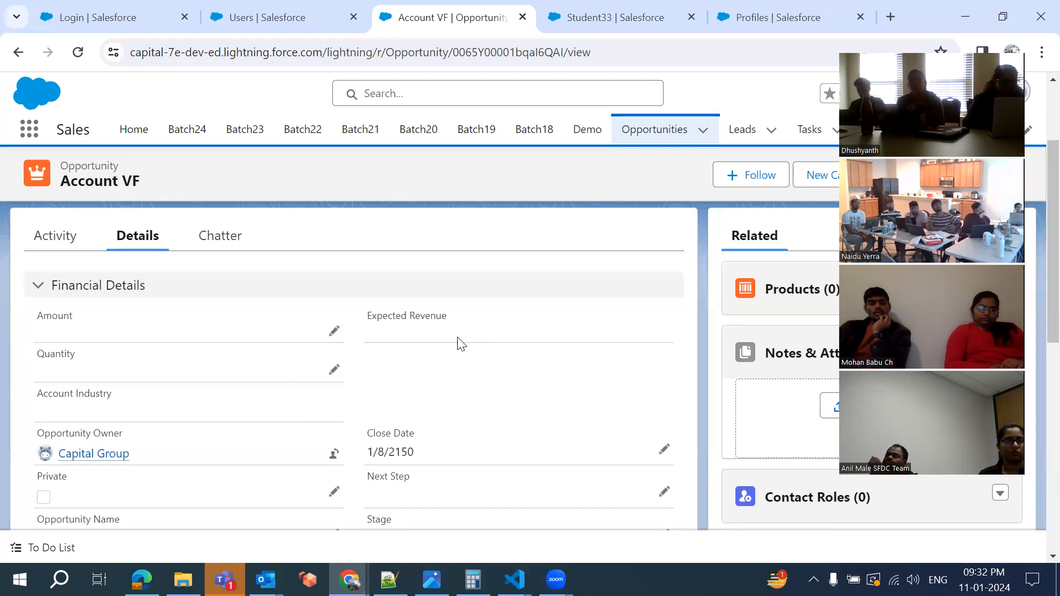
pyautogui.scroll(-4, 451, 393)
pyautogui.scroll(1, 184, 281)
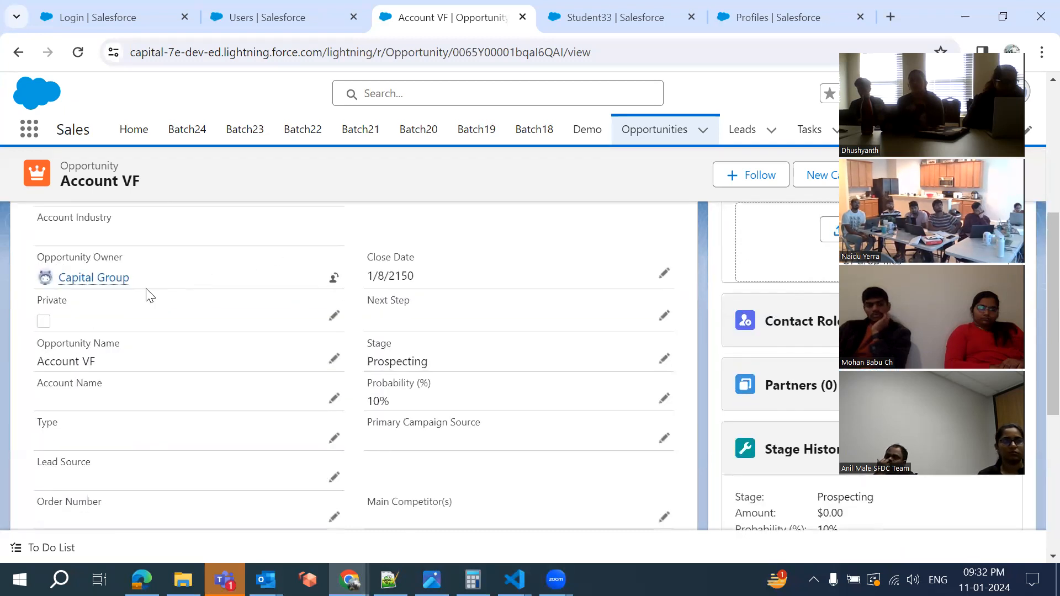
pyautogui.scroll(-4, 358, 337)
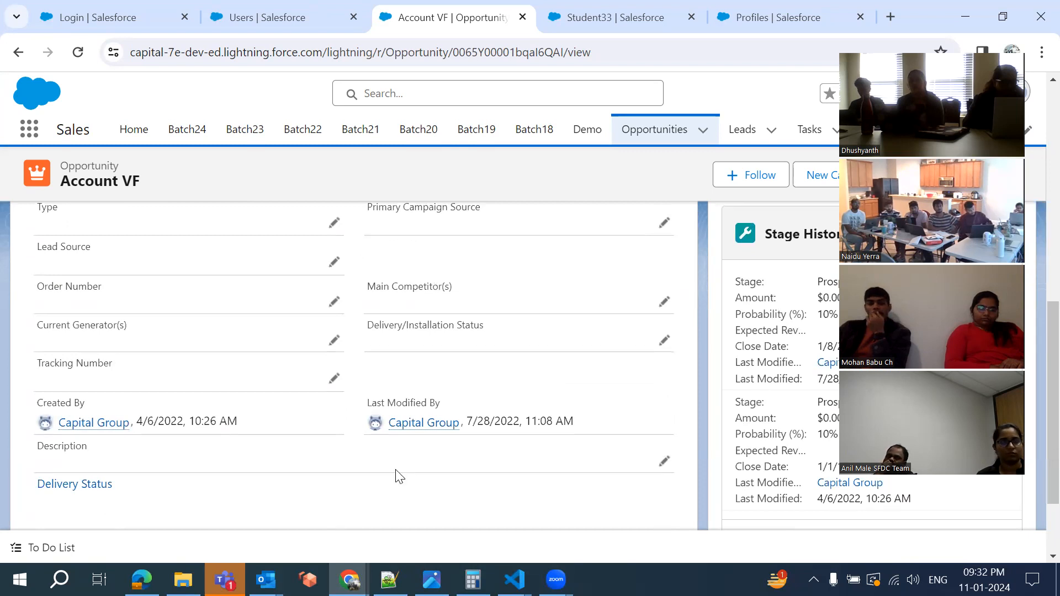
pyautogui.scroll(-2, 381, 306)
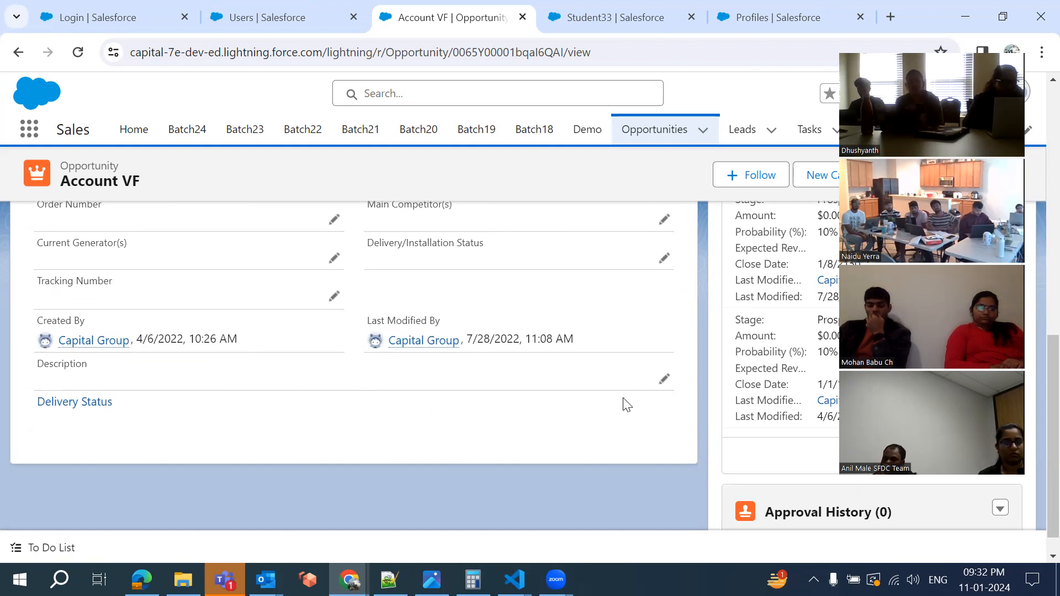
pyautogui.scroll(5, 622, 402)
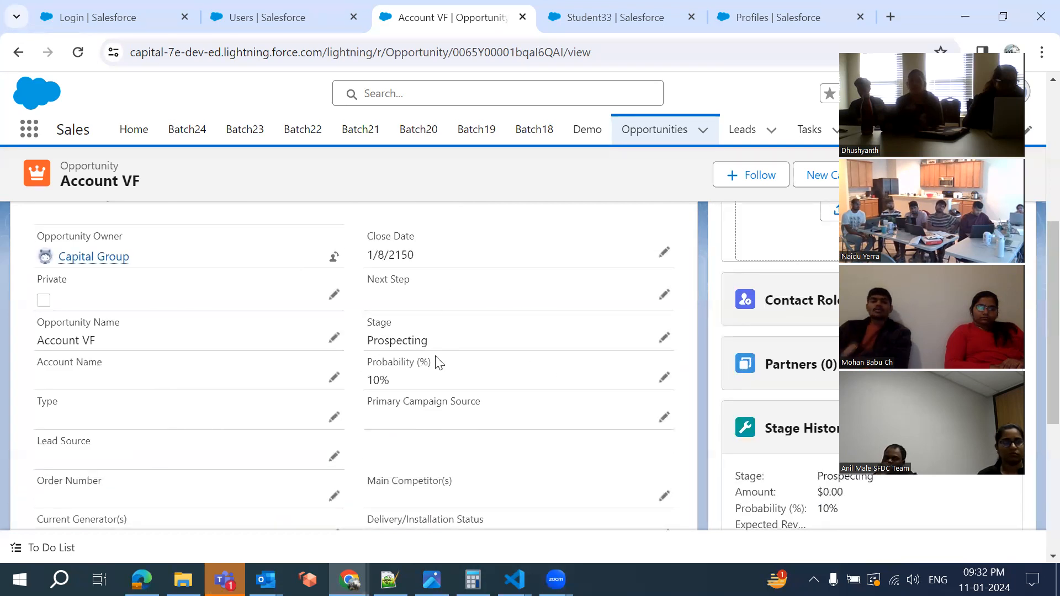
pyautogui.scroll(5, 439, 363)
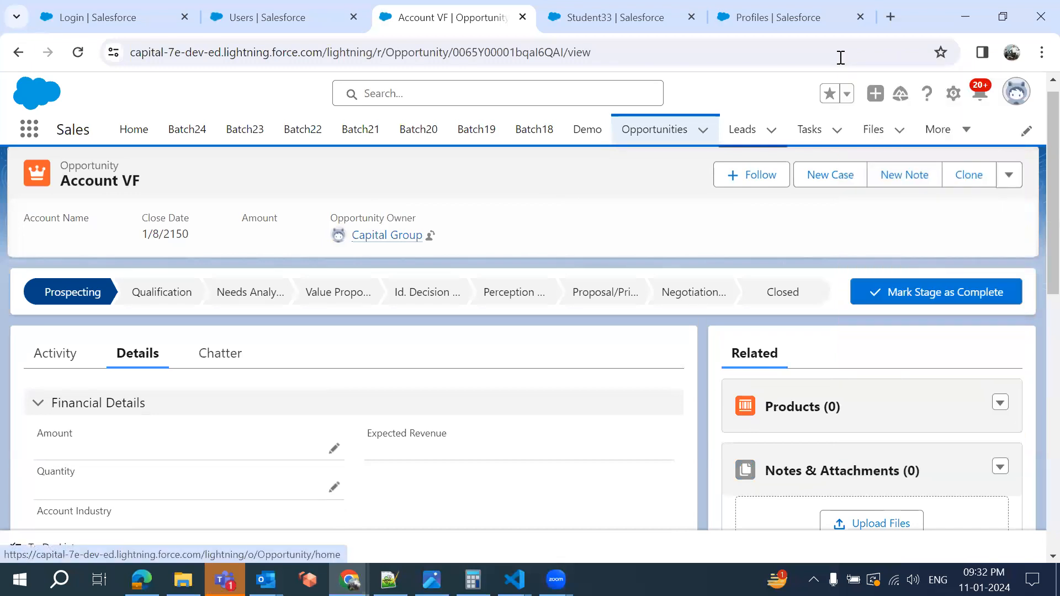
# Show the More navigation dropdown listing further app items such as Students
pyautogui.click(961, 139)
pyautogui.scroll(-3, 929, 400)
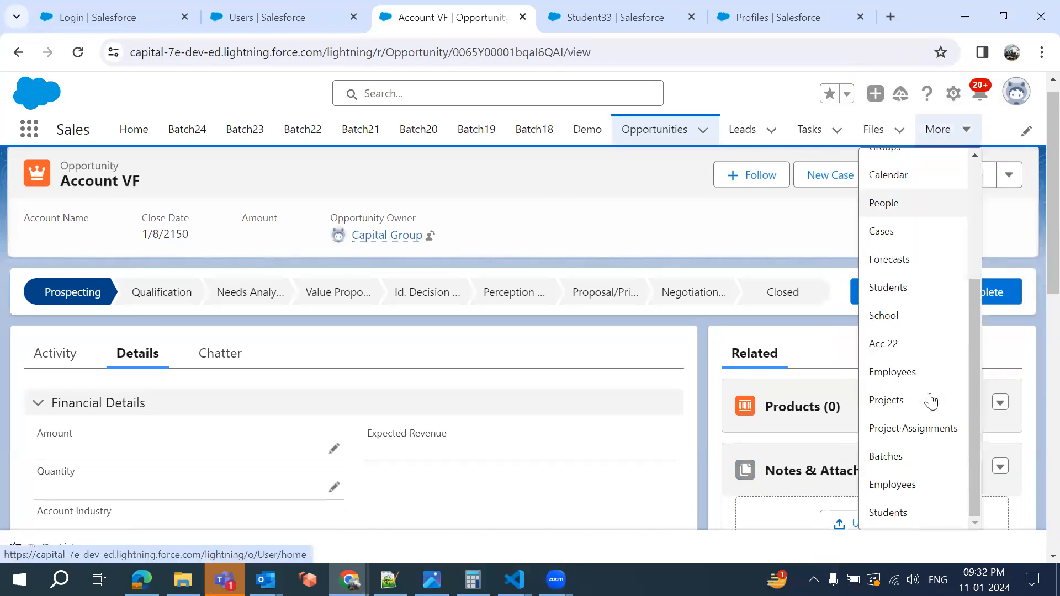
pyautogui.scroll(-1, 909, 495)
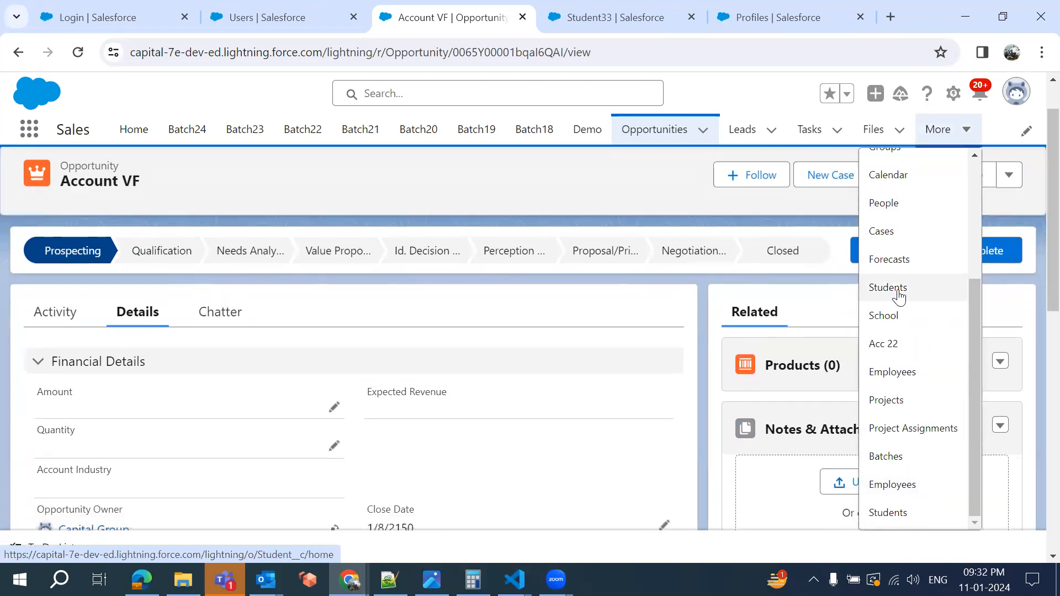
# Open Student33 record CIG-000002 from the Students list and confirm its Phone field is empty
pyautogui.click(891, 500)
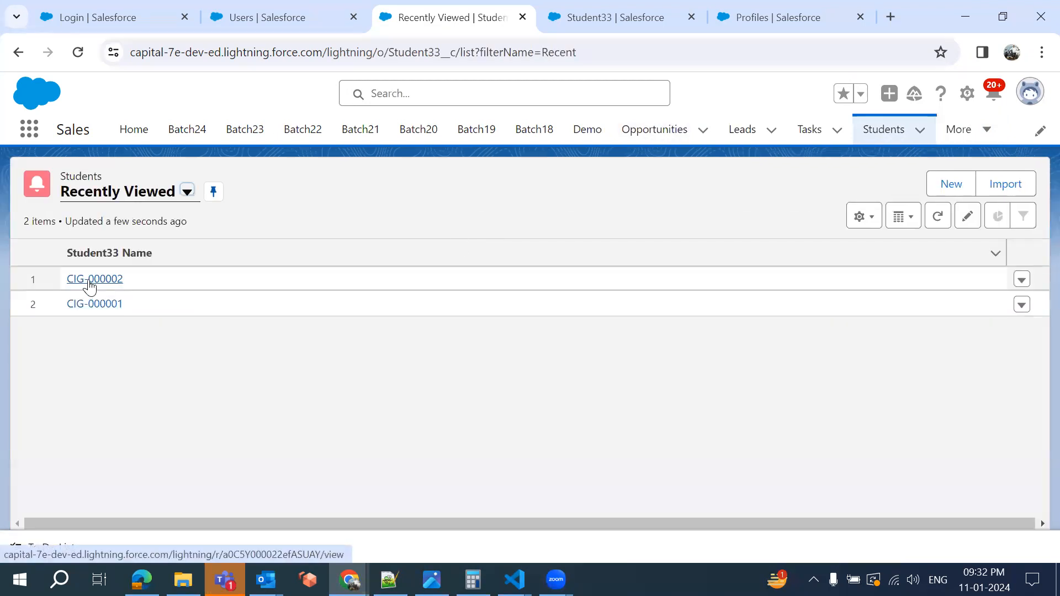
pyautogui.click(90, 281)
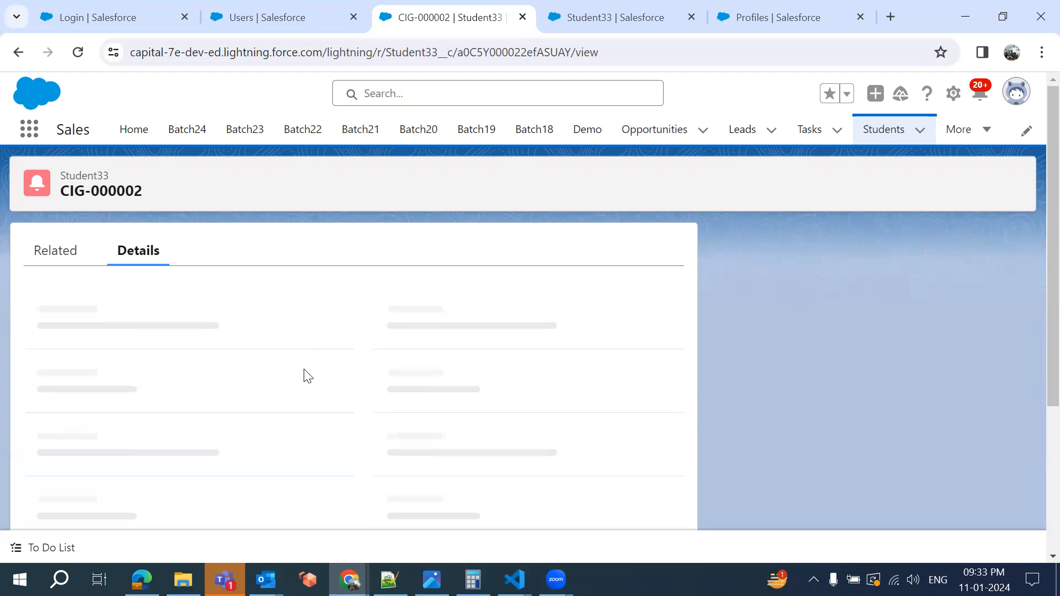
pyautogui.scroll(-3, 249, 436)
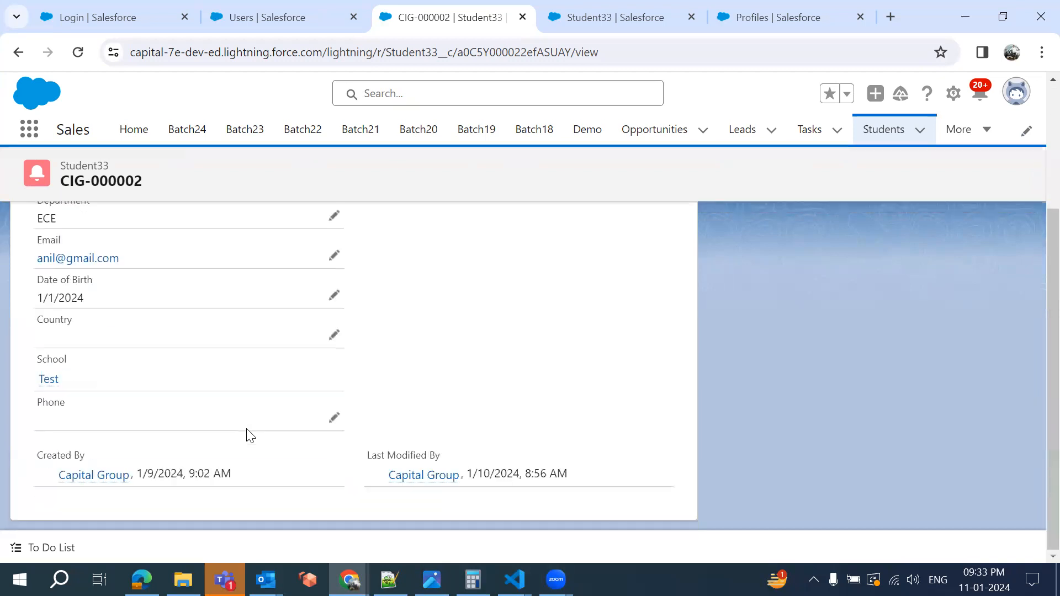
pyautogui.scroll(2, 249, 436)
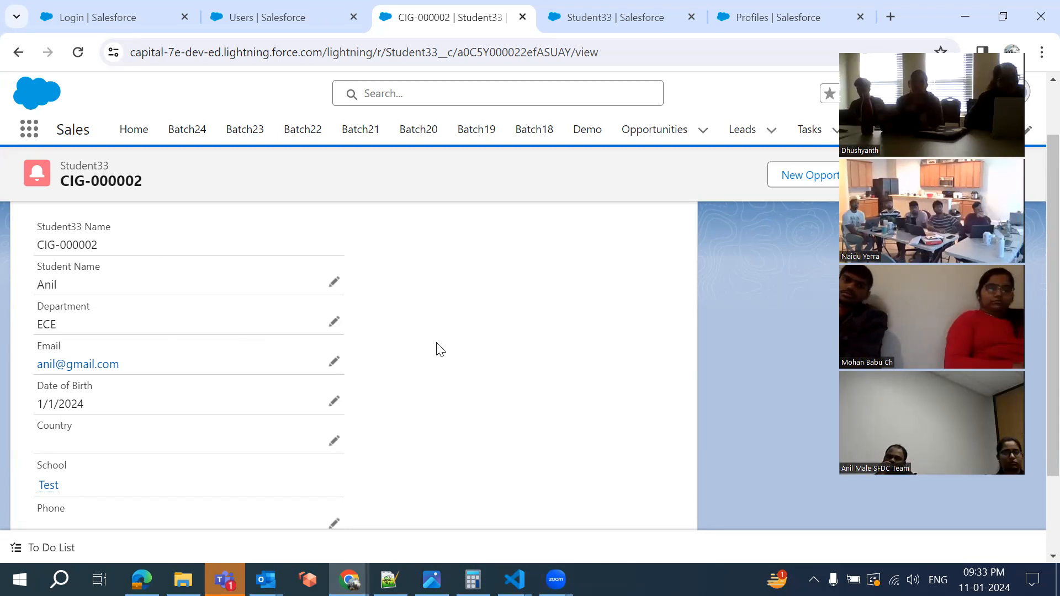
# Return to the Student33 Phone field definition showing API name Phone__c and data type Phone
pyautogui.click(641, 12)
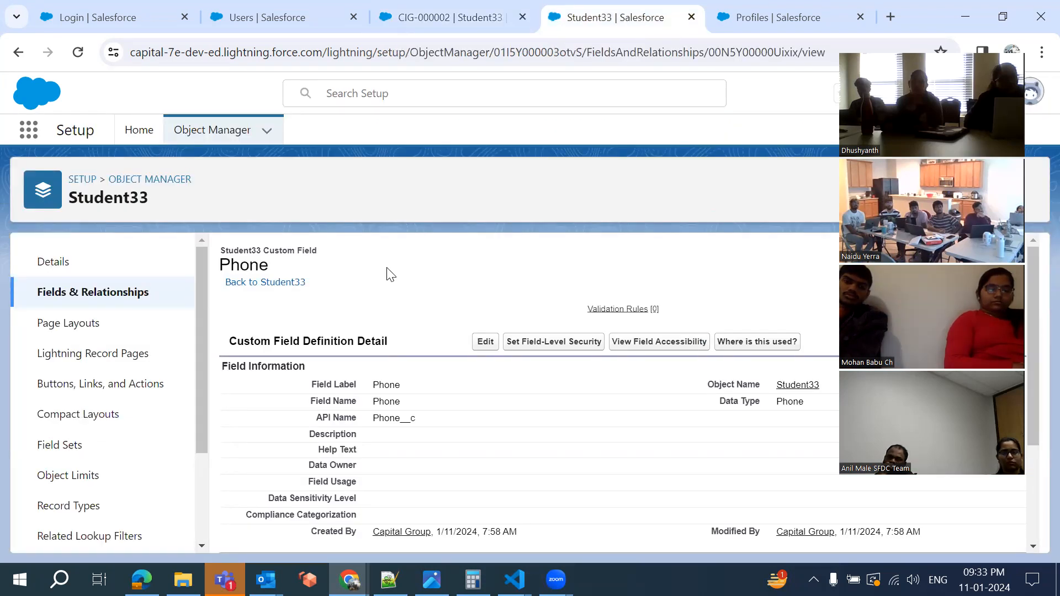
pyautogui.click(440, 17)
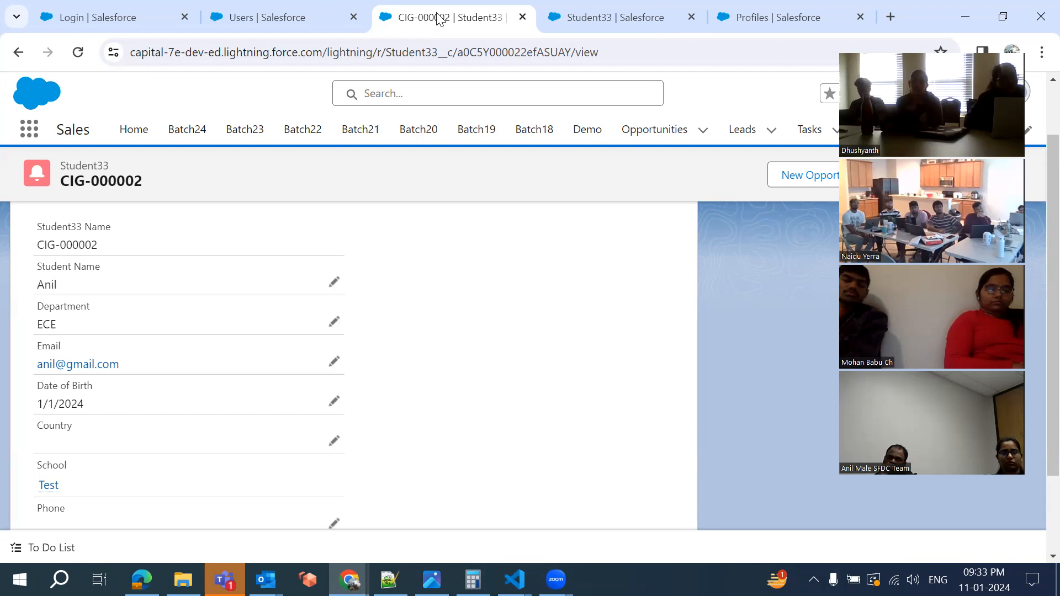
pyautogui.click(587, 15)
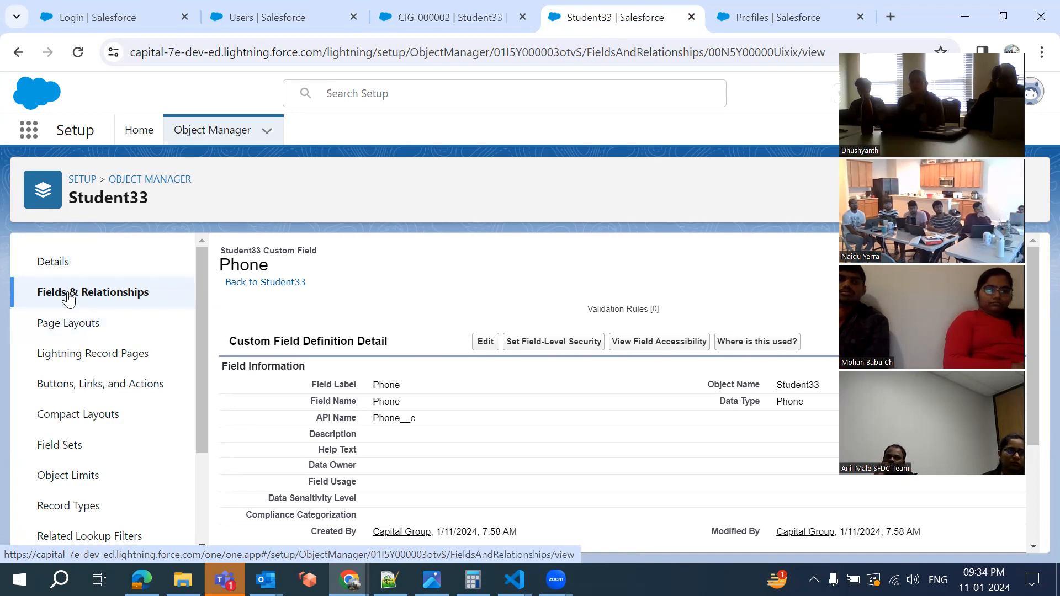
# Open Student33 Layout under Page Layouts and reload the page when it stays blank
pyautogui.click(60, 337)
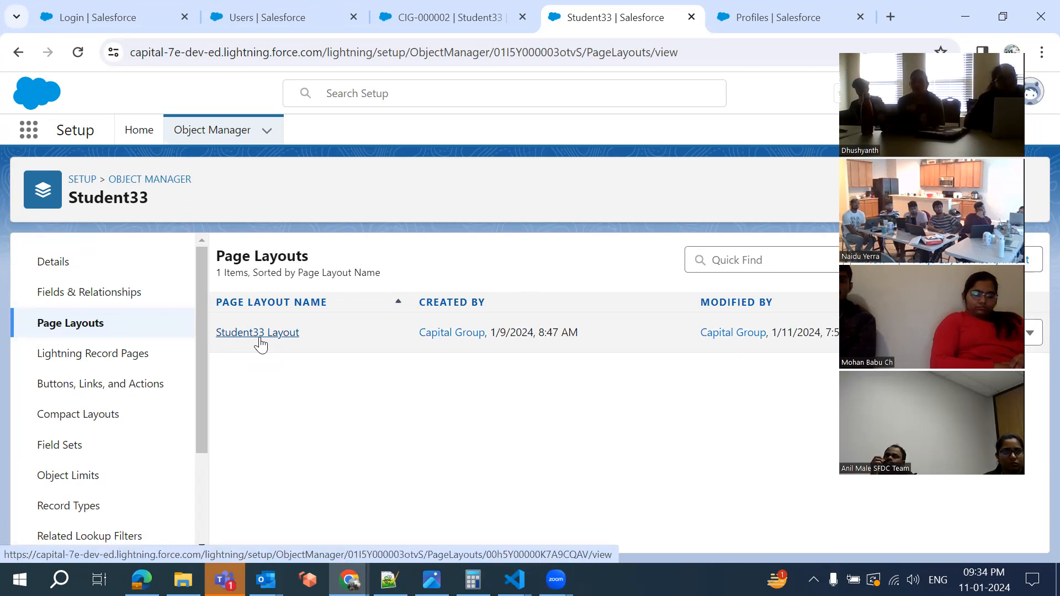
pyautogui.click(258, 333)
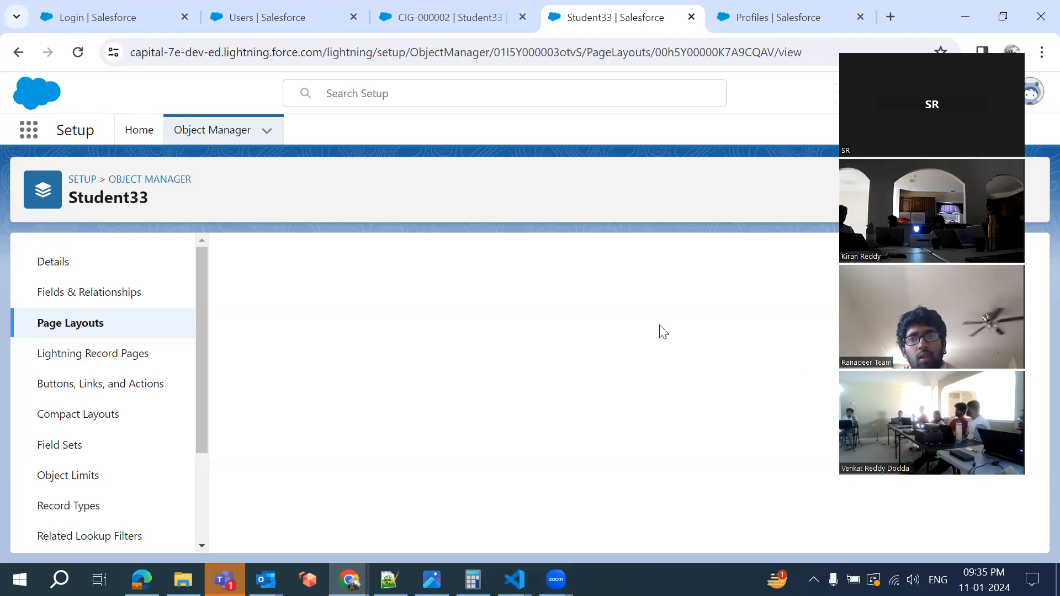
pyautogui.click(518, 56)
pyautogui.press('Return')
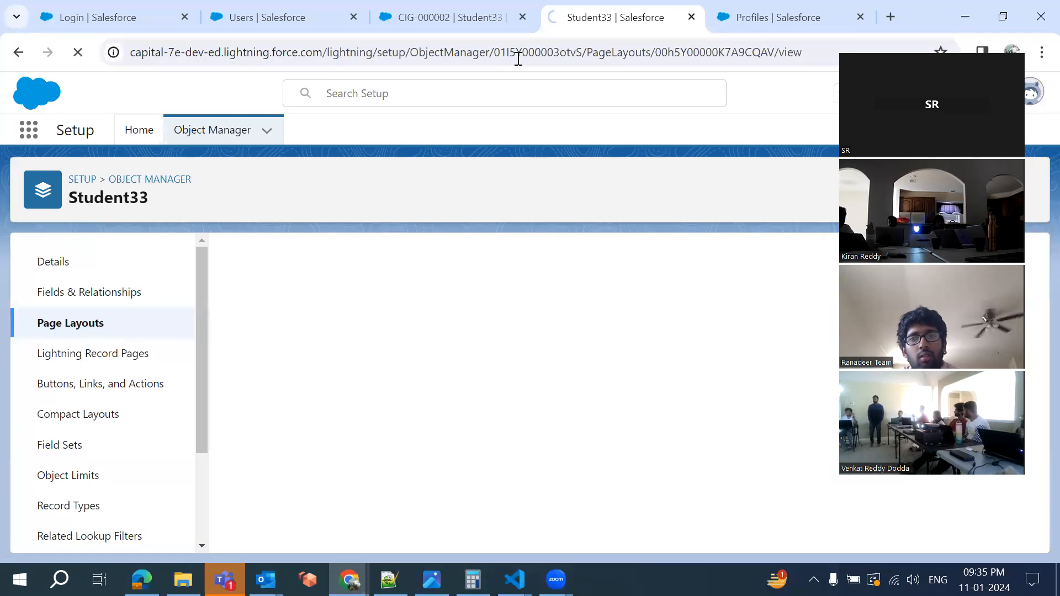
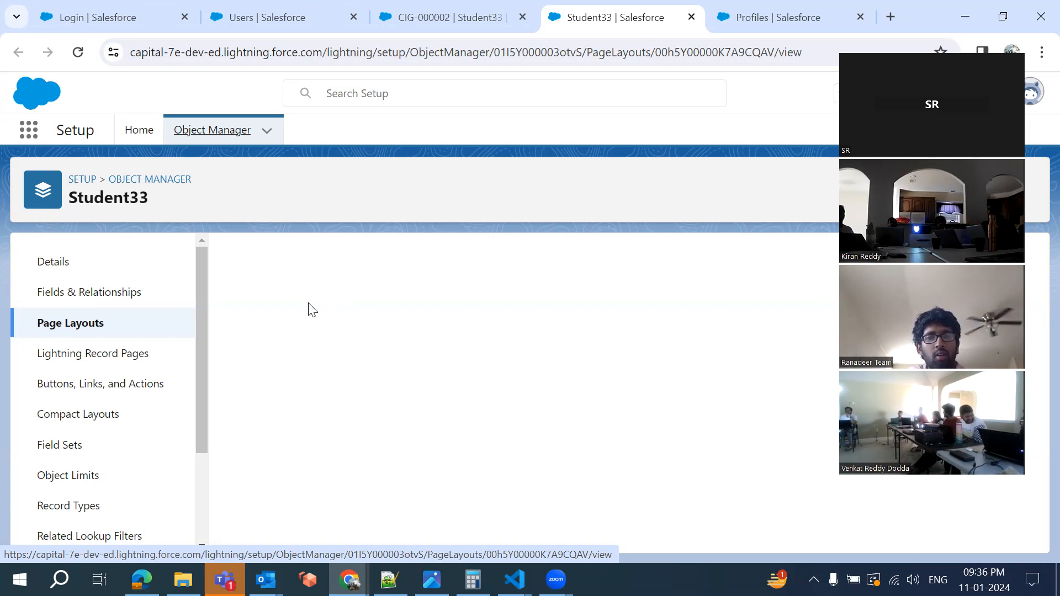
# Open Student33 Layout from the Student33 object's Page Layouts list
pyautogui.click(43, 333)
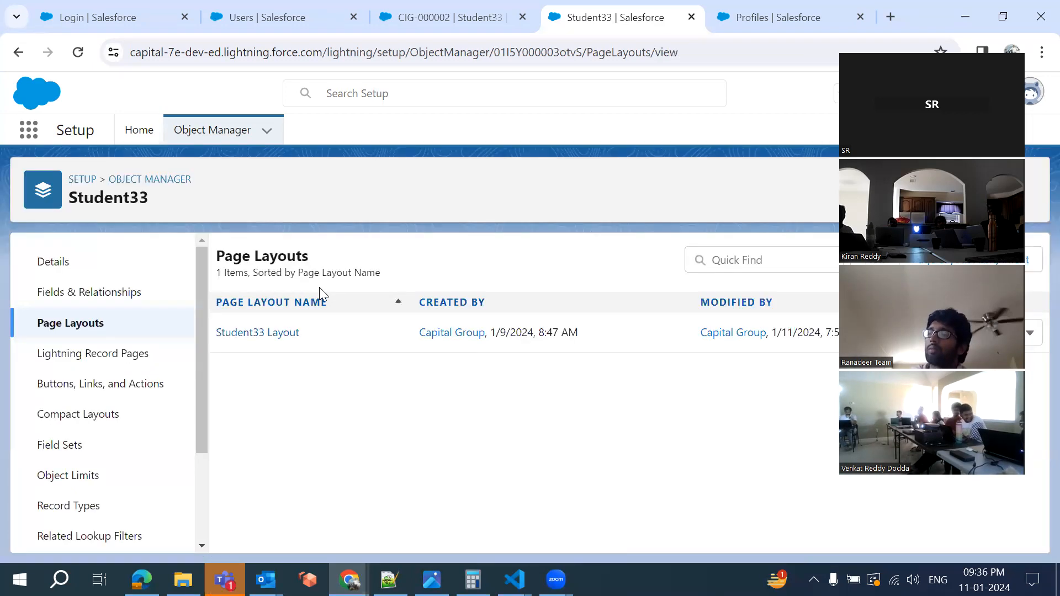
pyautogui.click(259, 334)
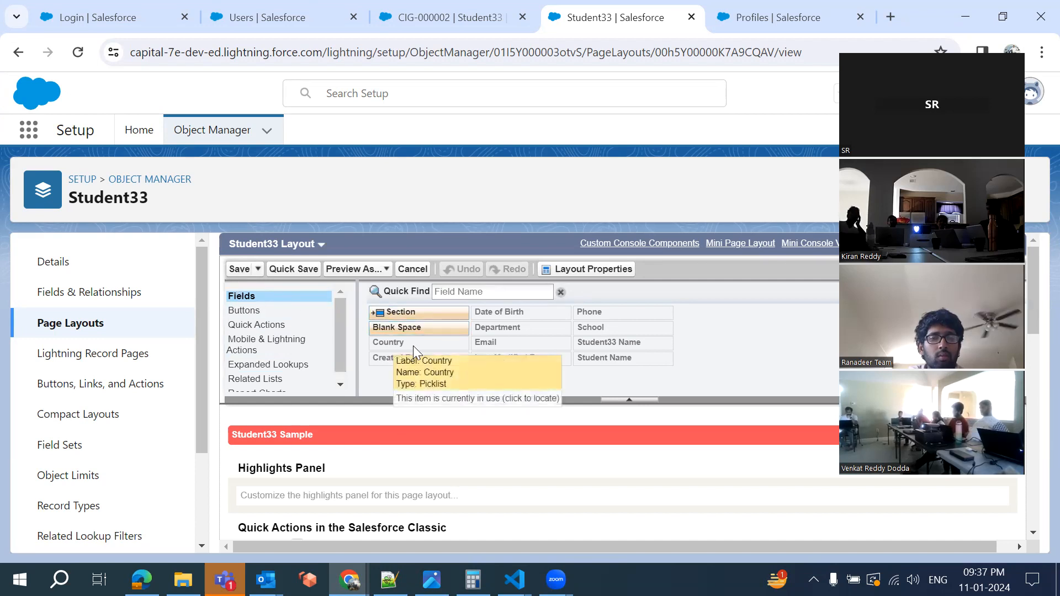
# Drag Student Name and Phone into the Information section's right column
pyautogui.scroll(-3, 506, 432)
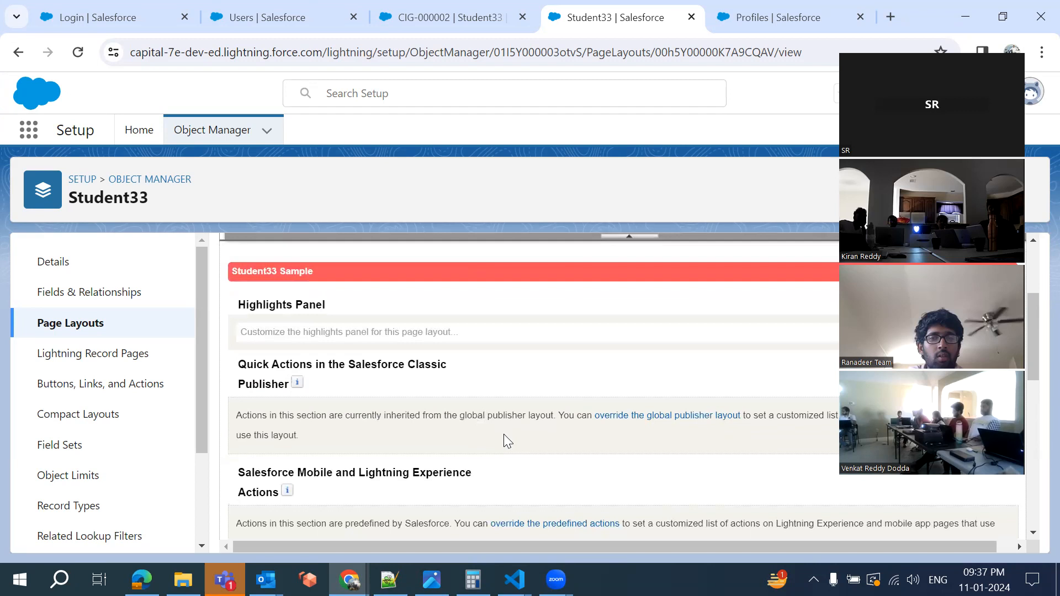
pyautogui.scroll(-6, 503, 436)
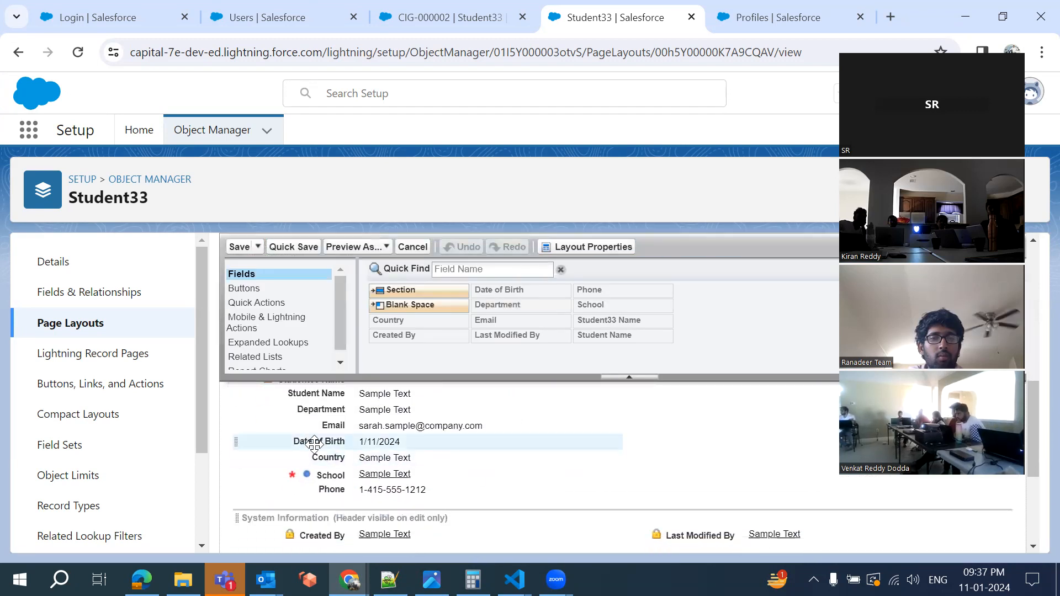
pyautogui.scroll(1, 310, 425)
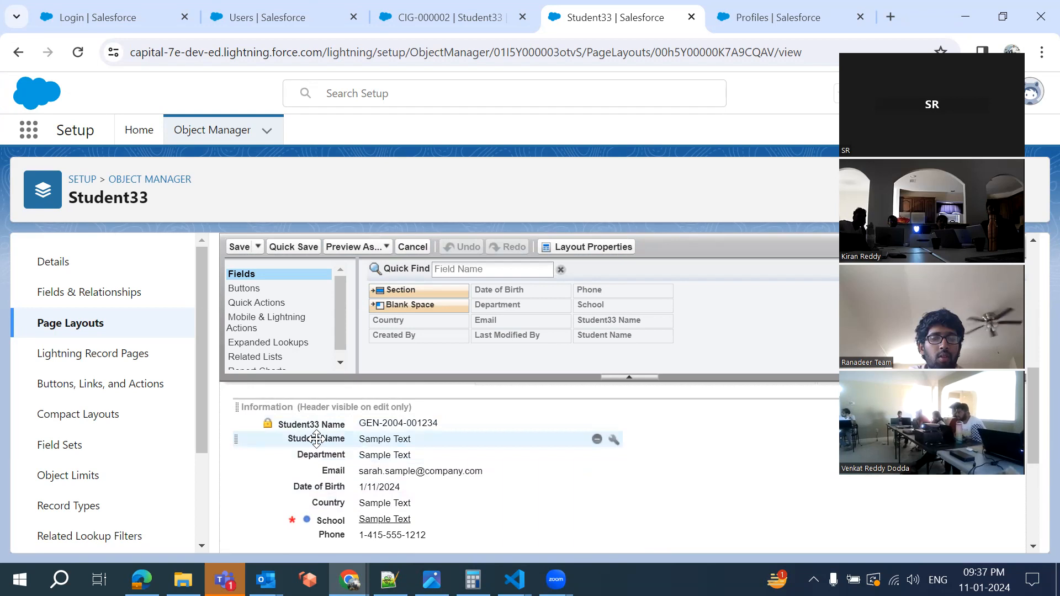
pyautogui.click(249, 440)
pyautogui.moveTo(248, 441); pyautogui.dragTo(644, 418)
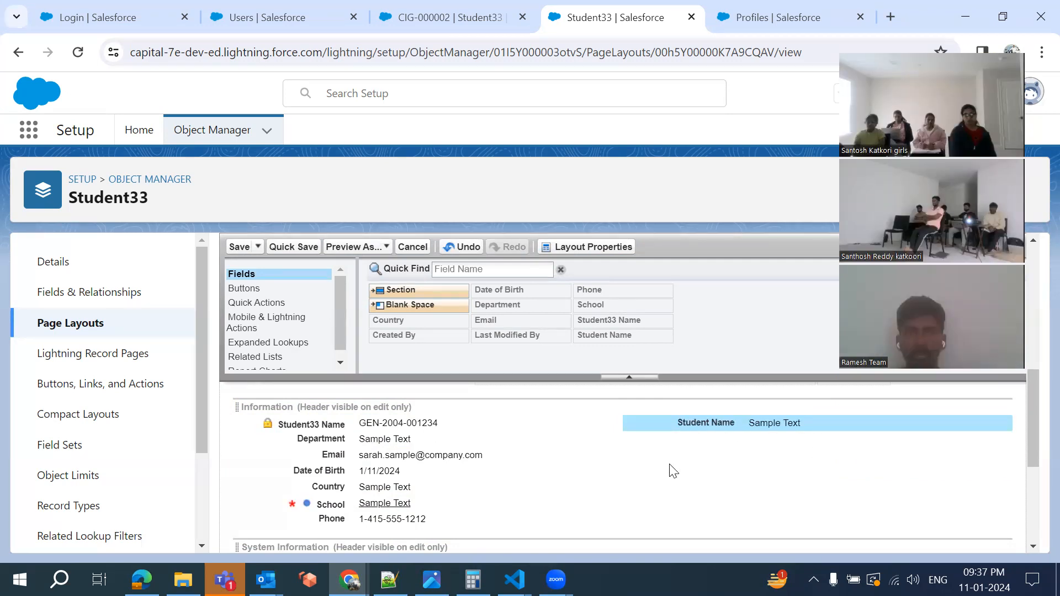
pyautogui.scroll(-1, 581, 447)
pyautogui.scroll(1, 581, 447)
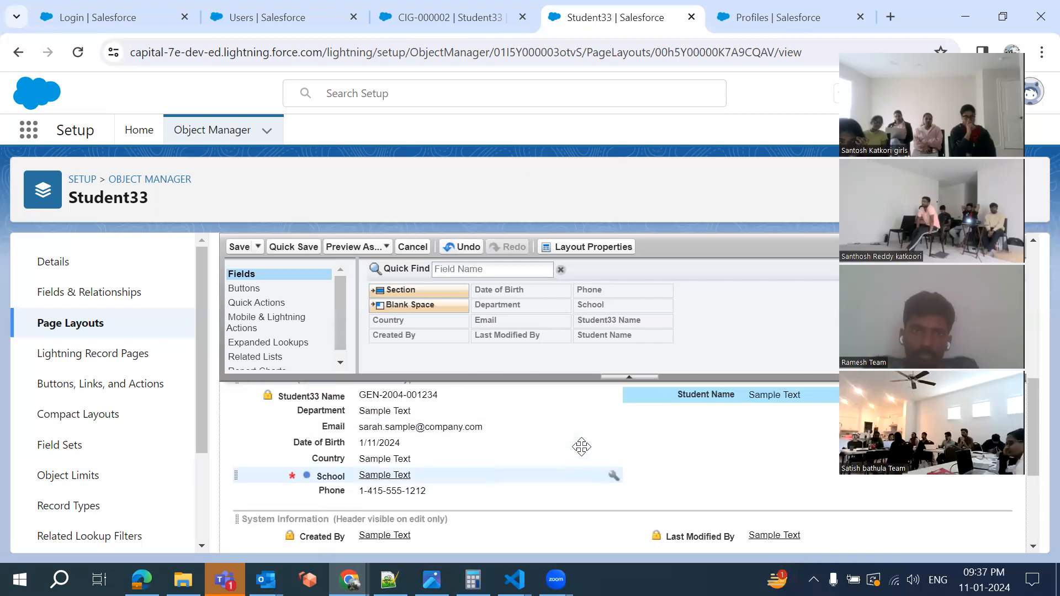
pyautogui.moveTo(329, 489); pyautogui.dragTo(702, 421)
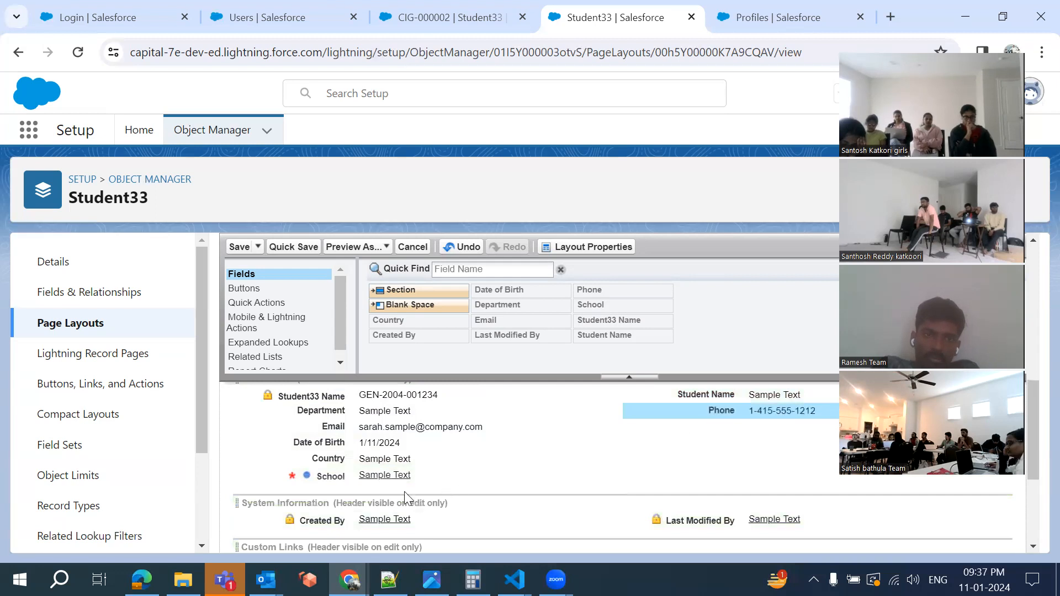
pyautogui.moveTo(319, 473); pyautogui.dragTo(296, 469)
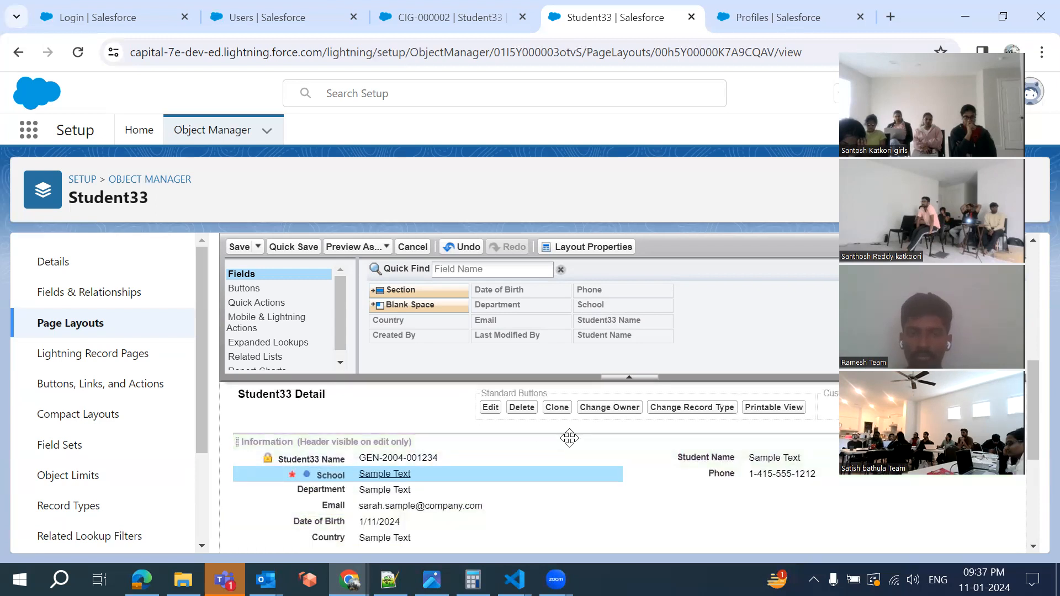
# Add Country and Date of Birth below Phone in the right column, then view record CIG-000002
pyautogui.scroll(-1, 567, 438)
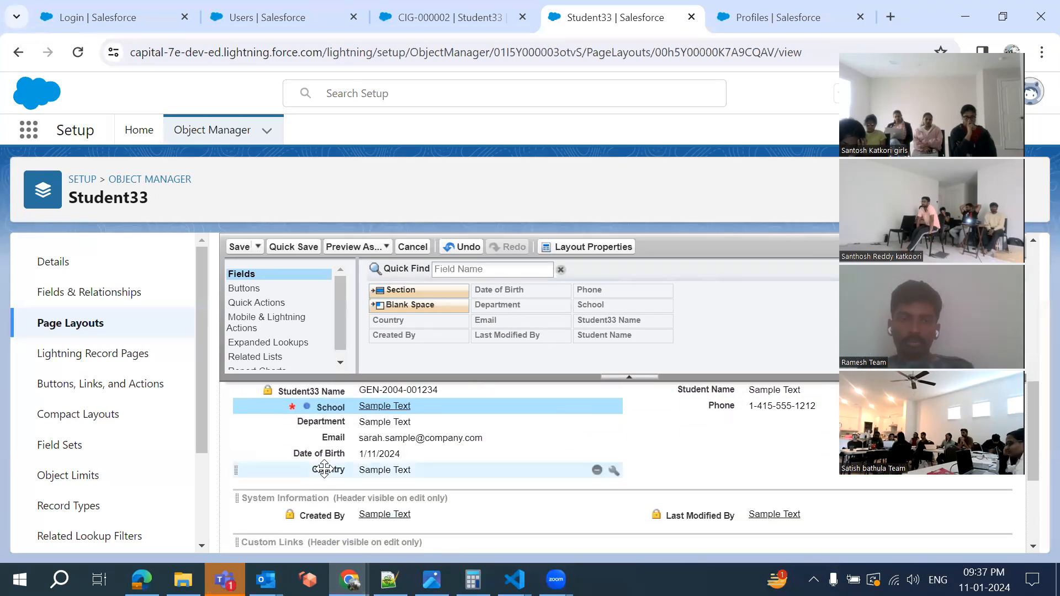
pyautogui.click(399, 470)
pyautogui.moveTo(399, 470); pyautogui.dragTo(695, 427)
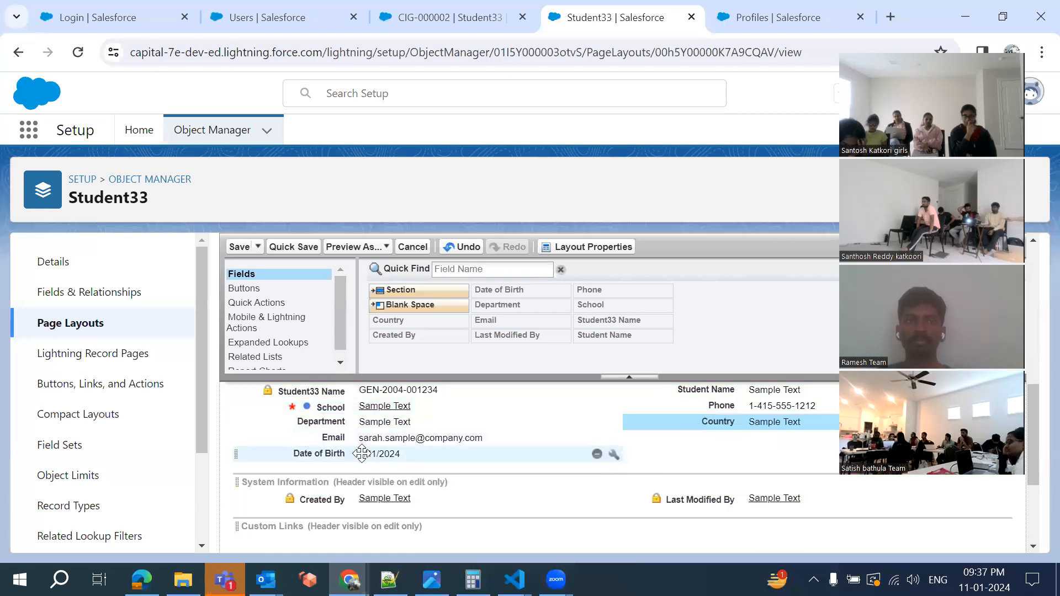
pyautogui.moveTo(364, 454); pyautogui.dragTo(659, 439)
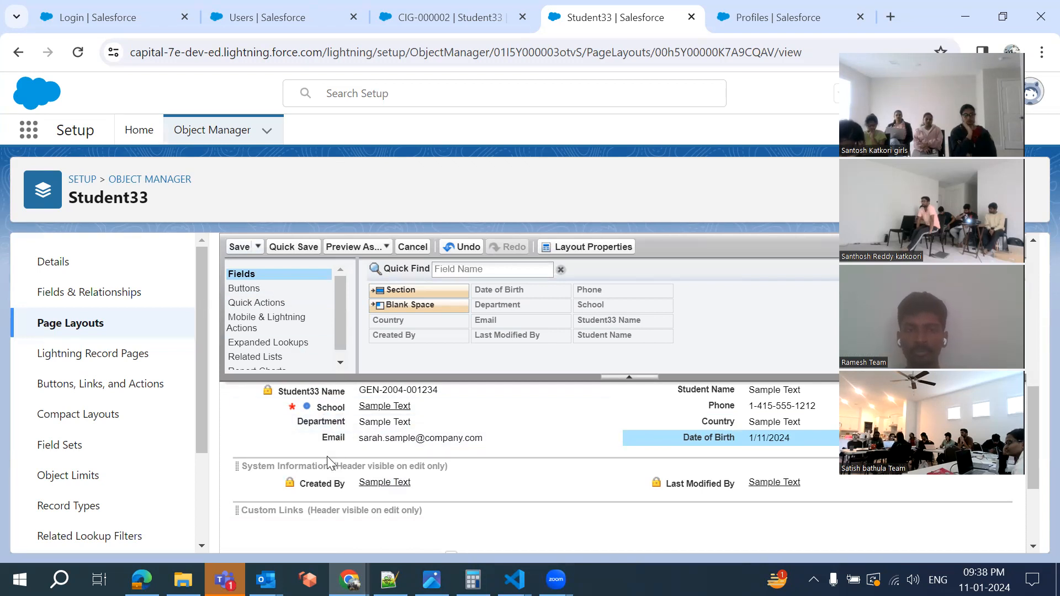
pyautogui.scroll(1, 326, 455)
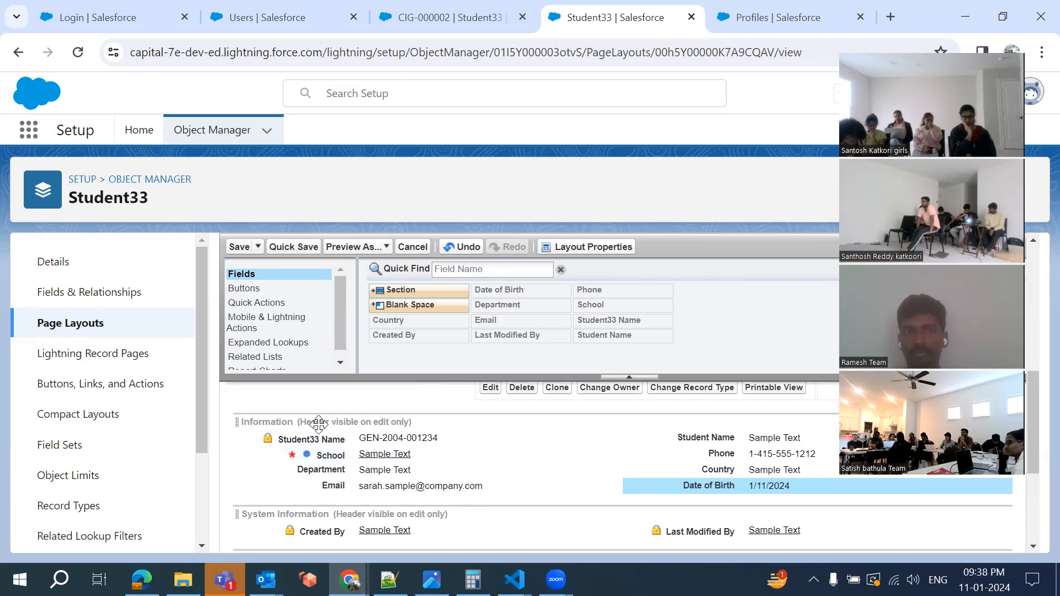
pyautogui.scroll(-1, 319, 424)
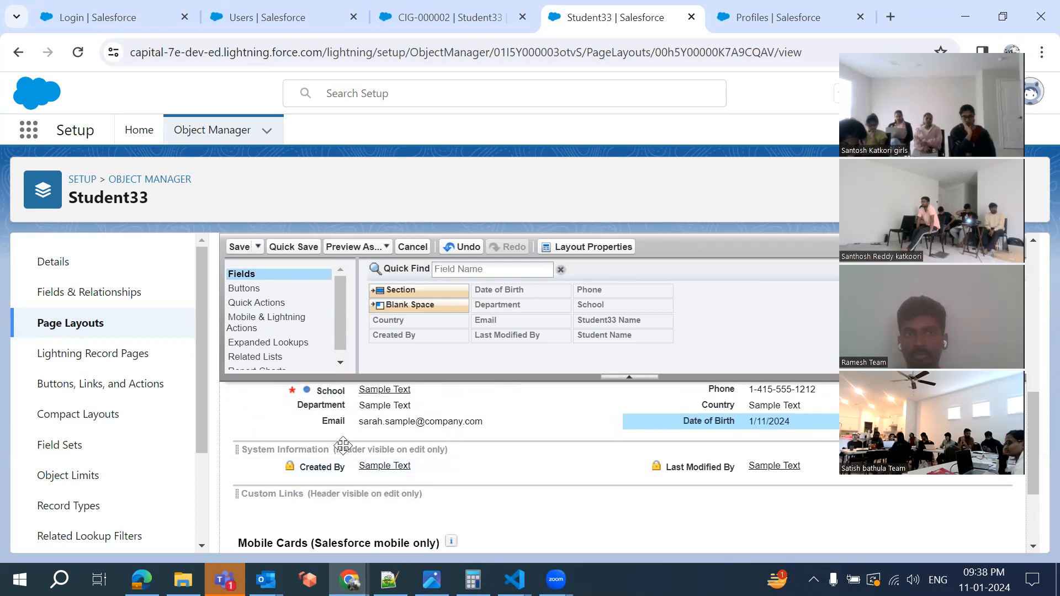
pyautogui.scroll(-2, 342, 478)
pyautogui.scroll(3, 342, 478)
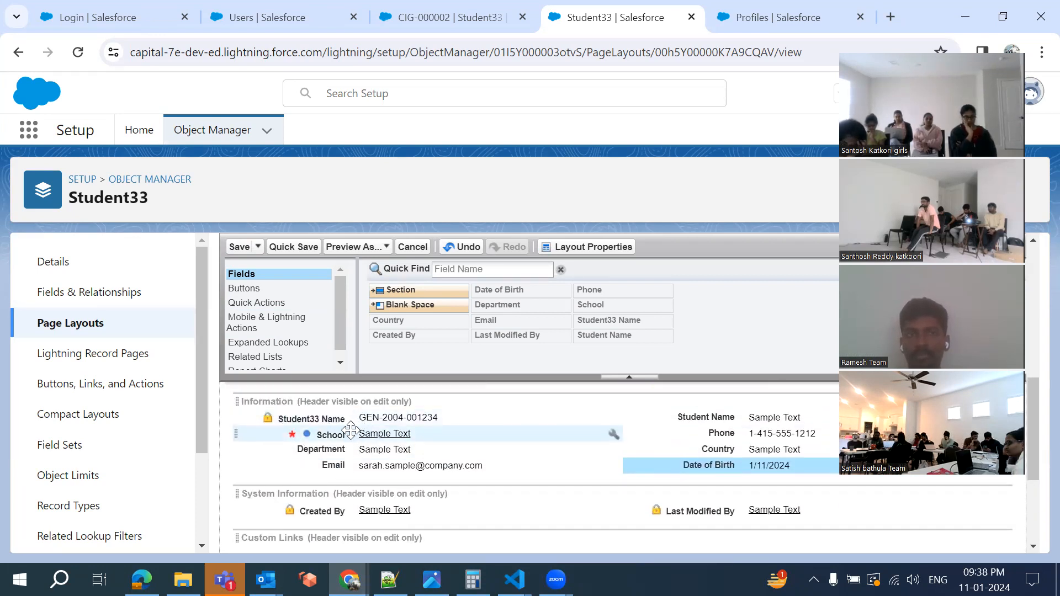
pyautogui.click(430, 12)
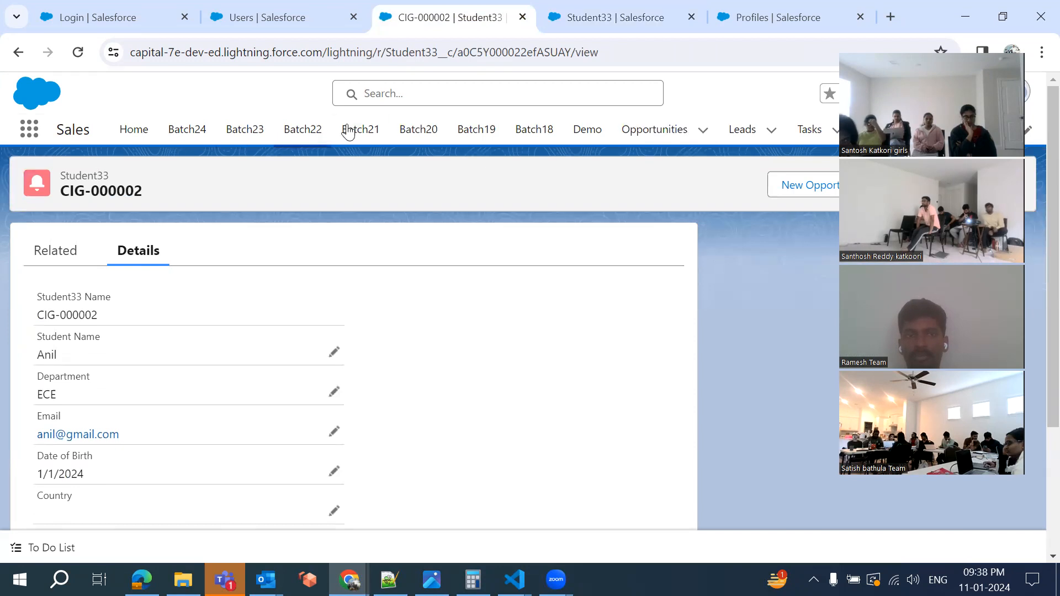
# Visit Opportunities, then reach the Accounts list through an App Launcher search
pyautogui.click(651, 133)
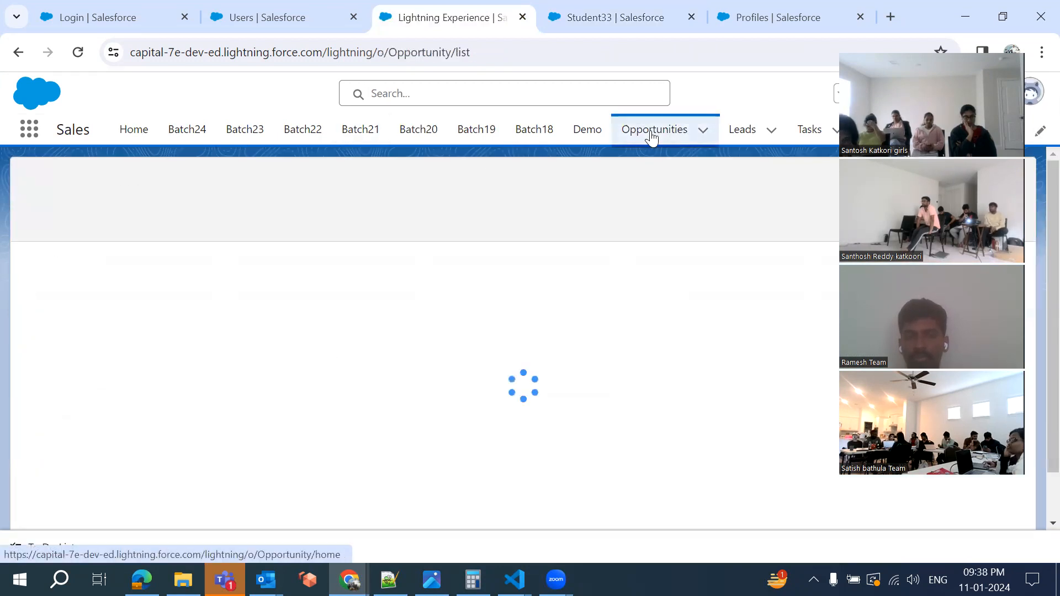
pyautogui.click(31, 136)
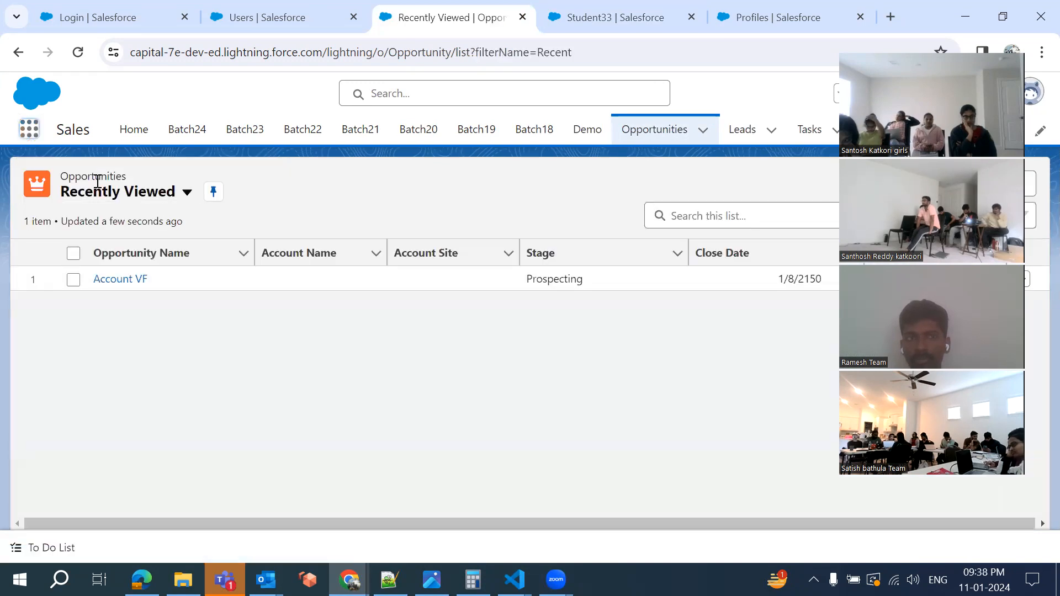
pyautogui.click(25, 131)
pyautogui.write('Account')
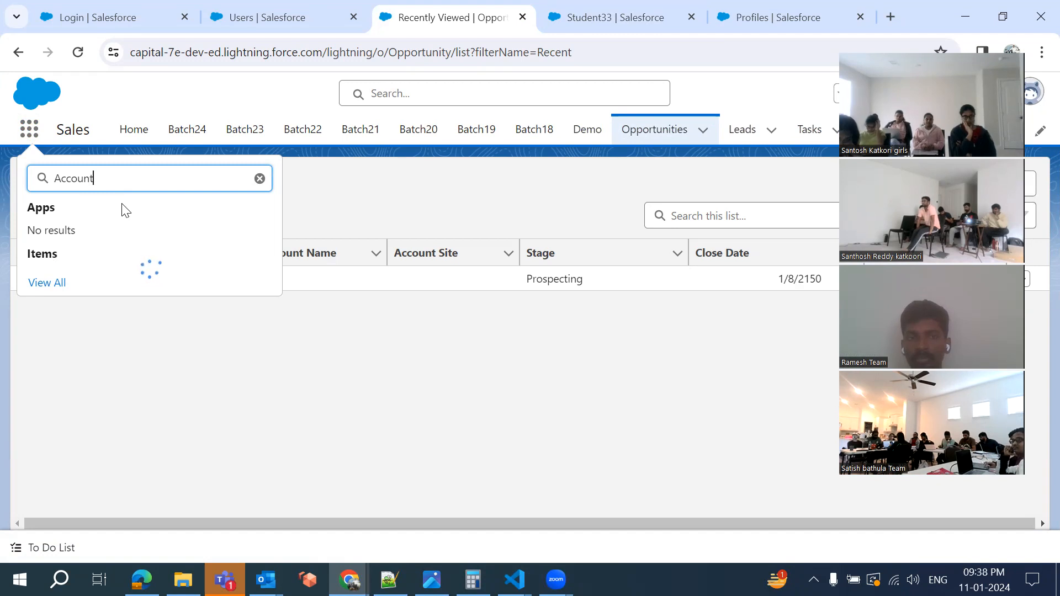
pyautogui.press('BackSpace')
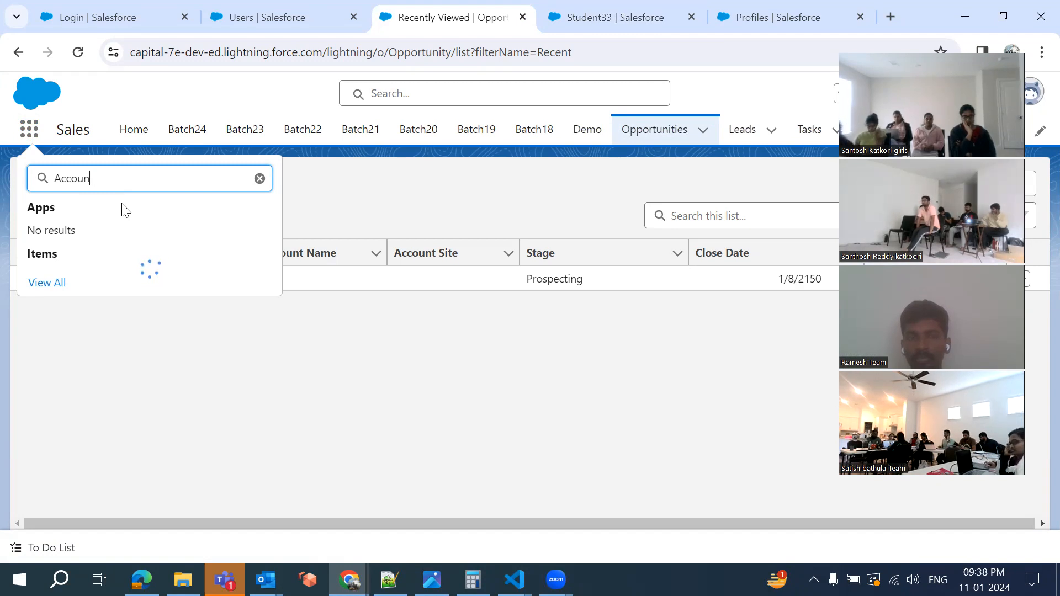
pyautogui.press('BackSpace')
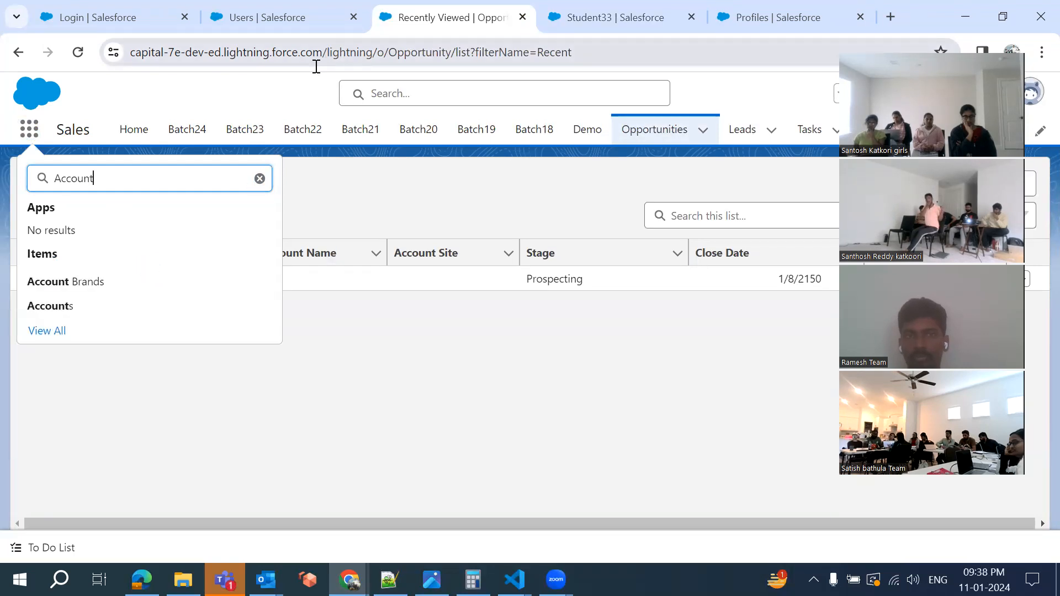
pyautogui.click(57, 308)
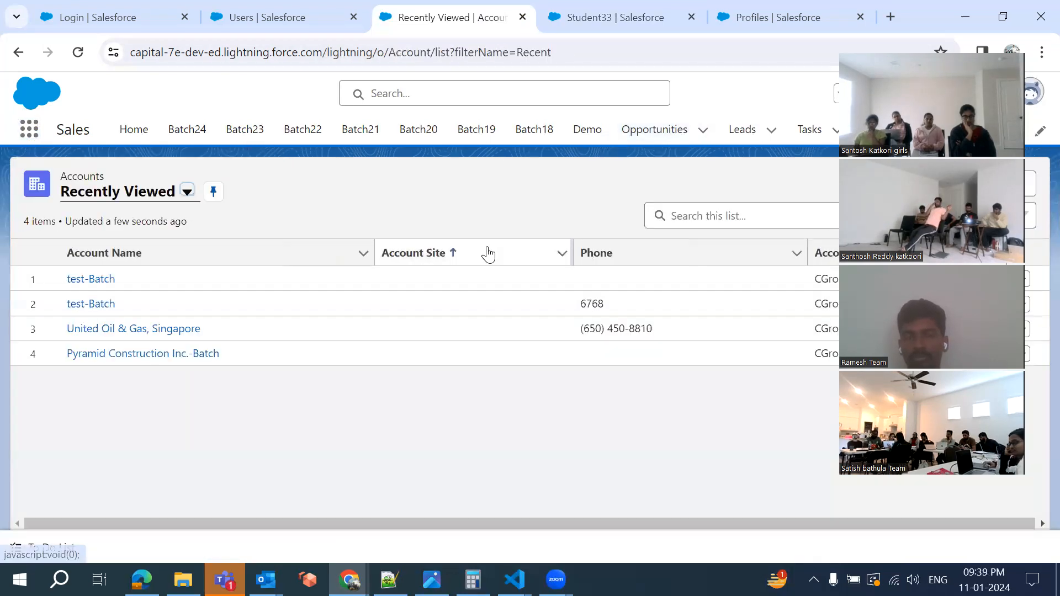
# Open United Oil & Gas, Singapore's Details and scroll down to Description and Billing
pyautogui.click(114, 329)
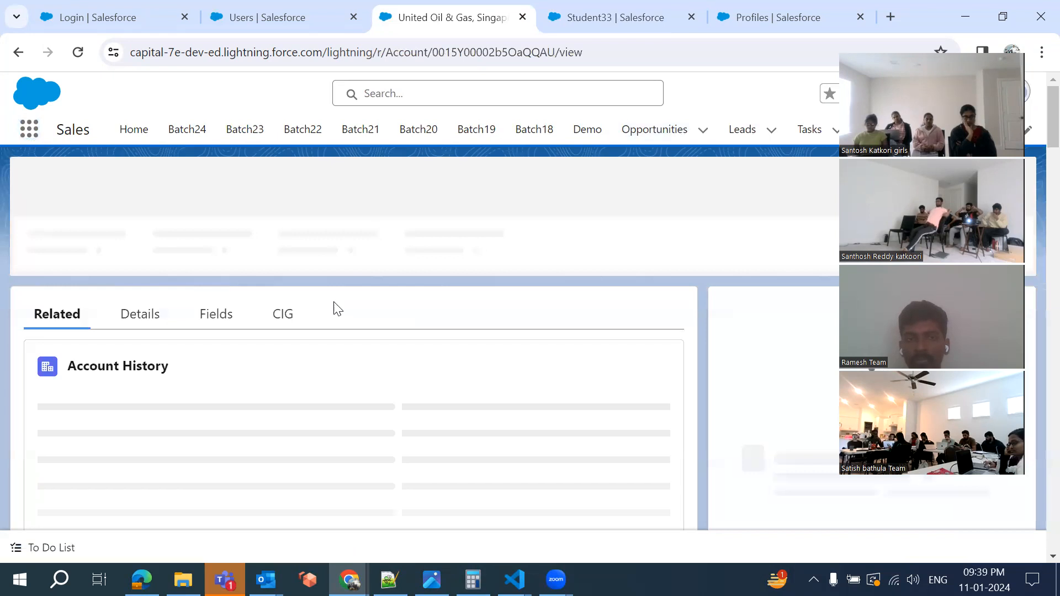
pyautogui.click(132, 314)
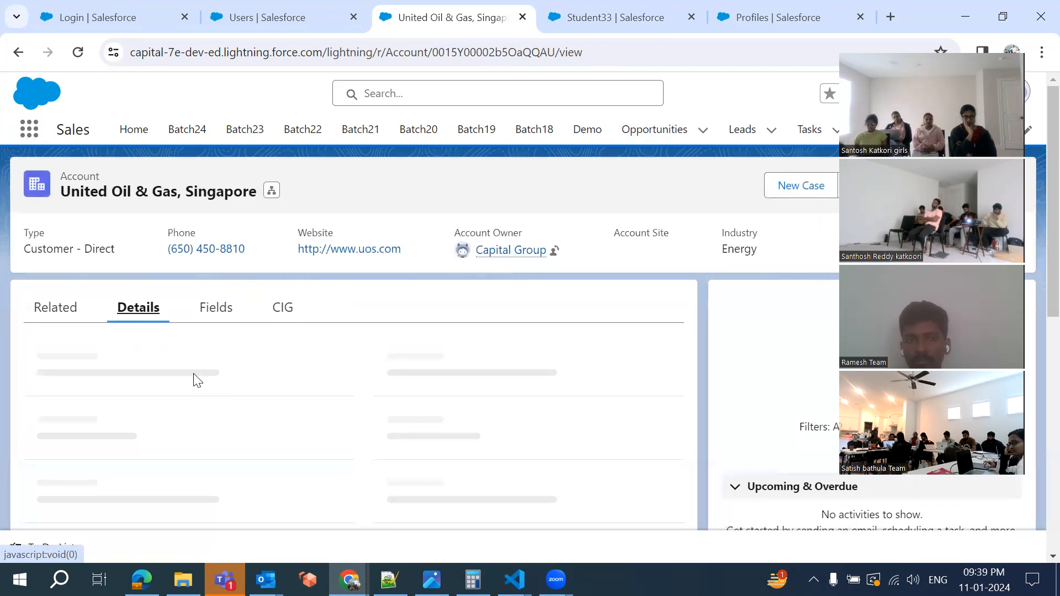
pyautogui.scroll(-10, 197, 380)
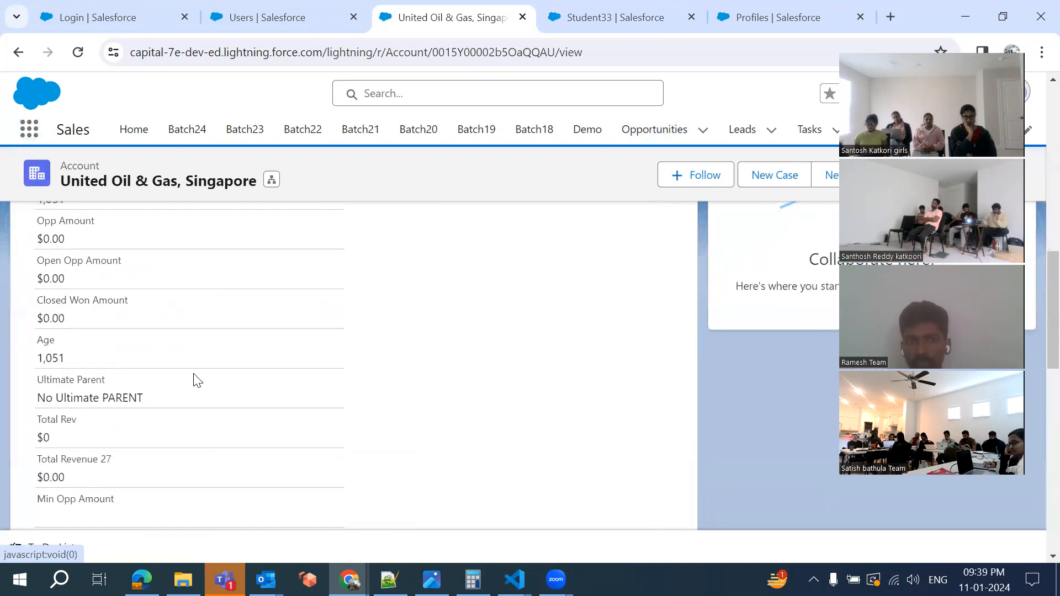
pyautogui.scroll(-8, 197, 380)
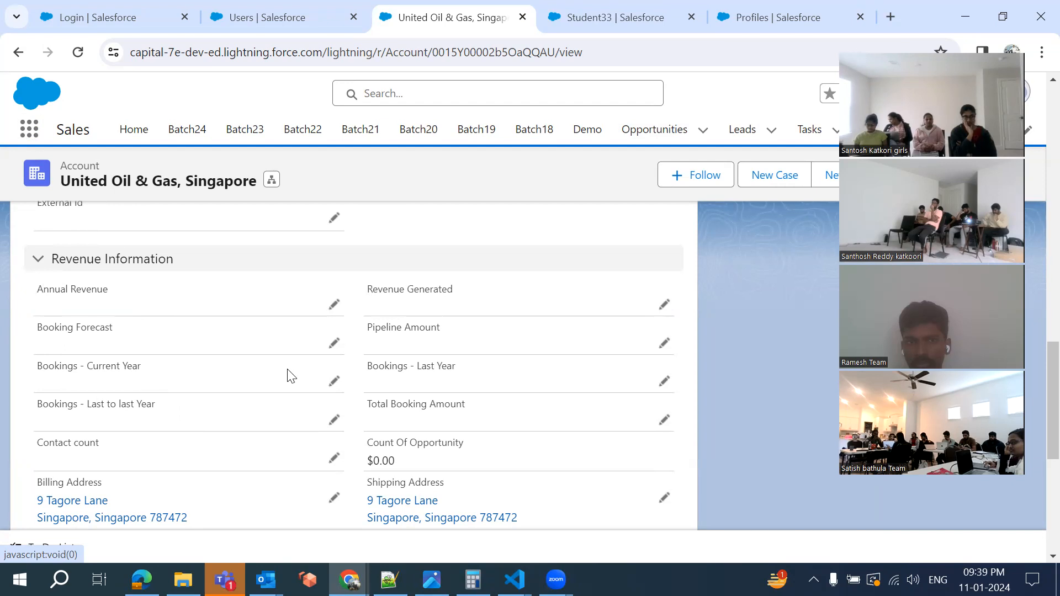
pyautogui.scroll(-7, 291, 377)
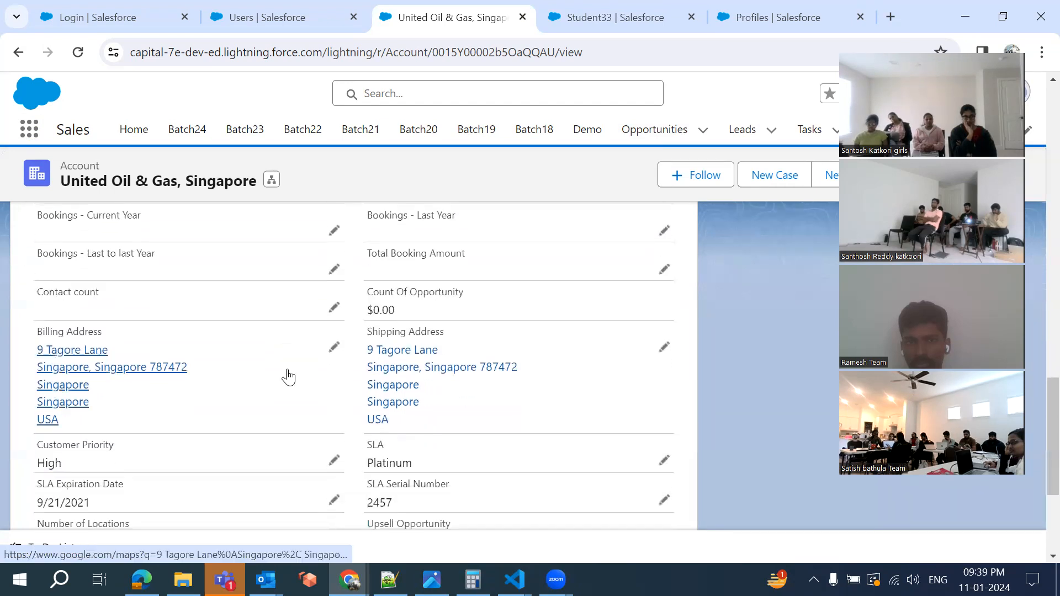
pyautogui.scroll(1, 289, 375)
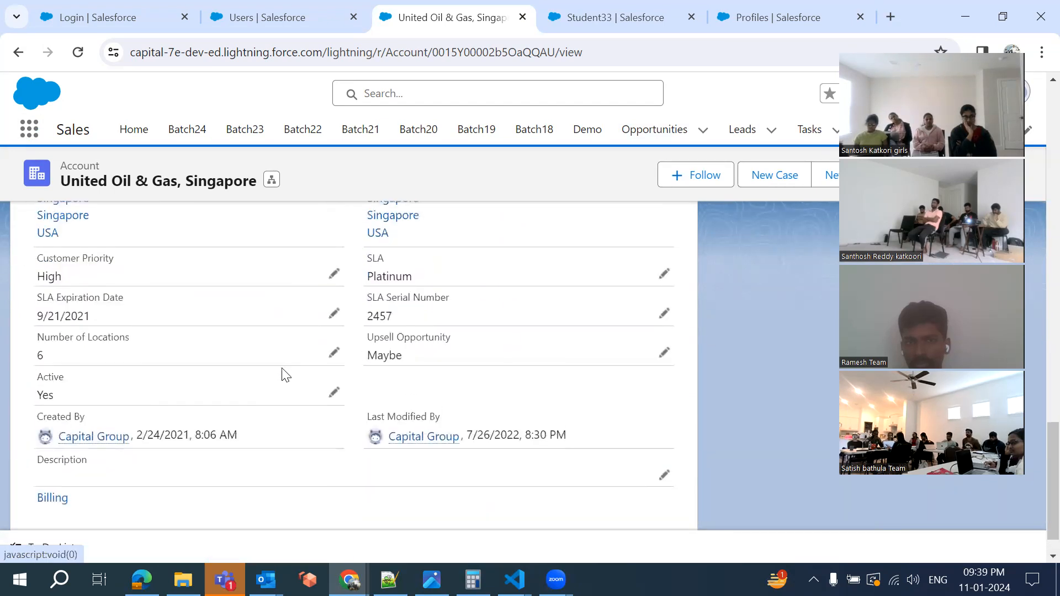
pyautogui.scroll(8, 194, 362)
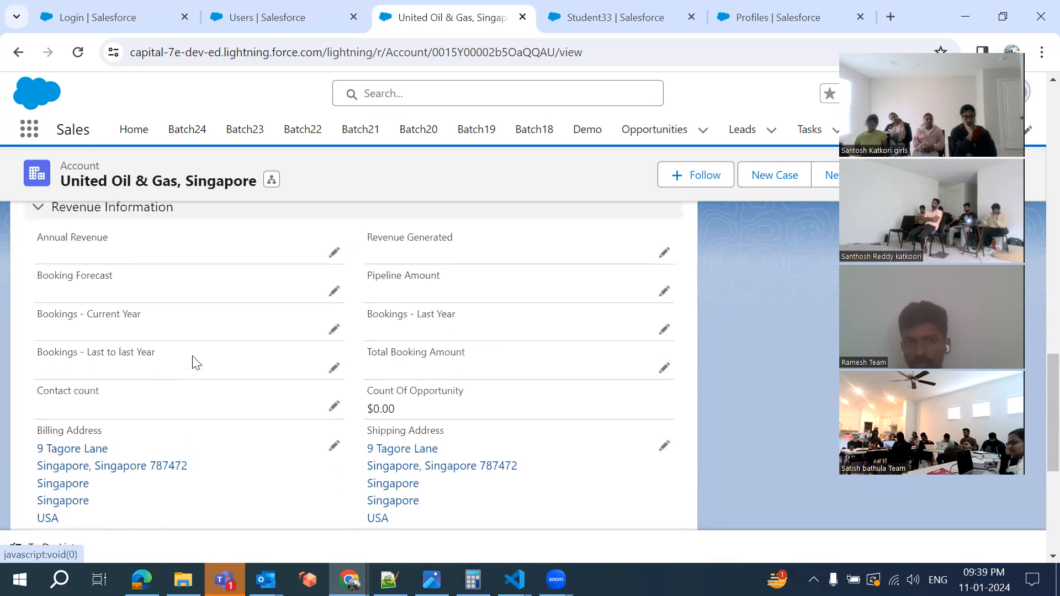
pyautogui.scroll(1, 194, 362)
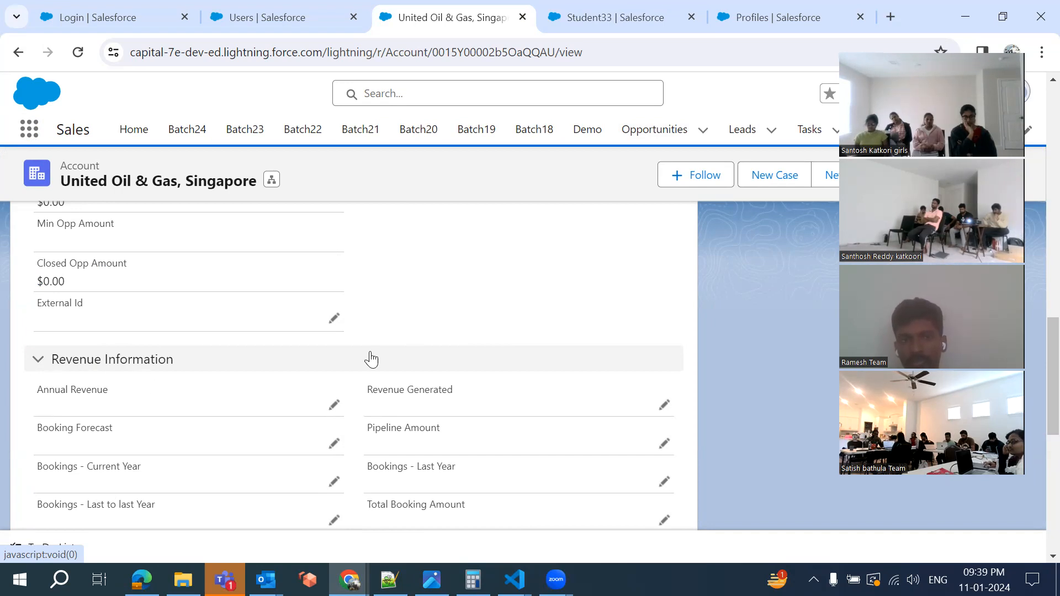
pyautogui.scroll(3, 370, 356)
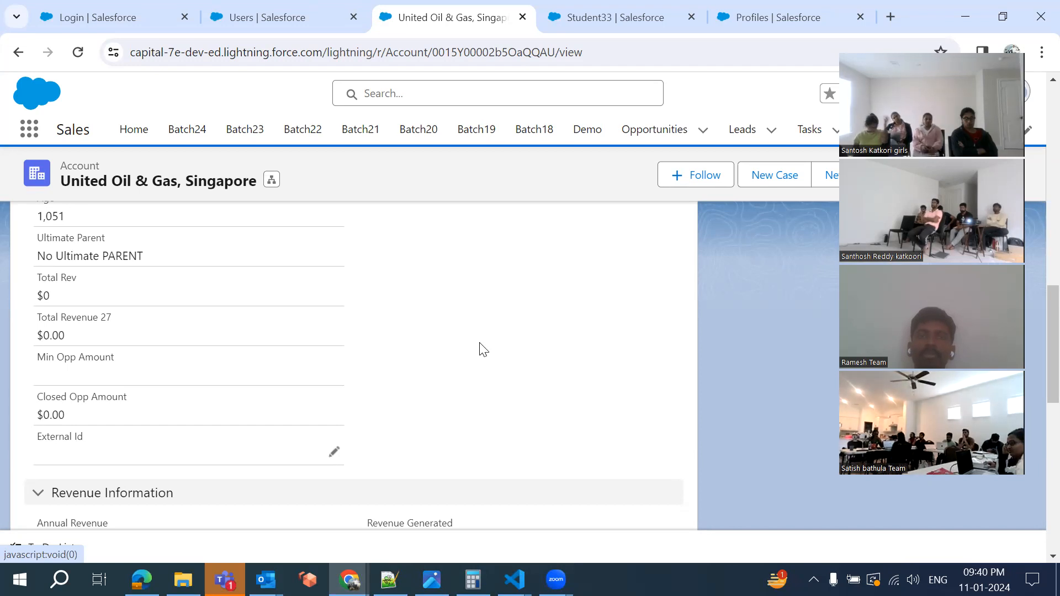
pyautogui.scroll(-10, 482, 349)
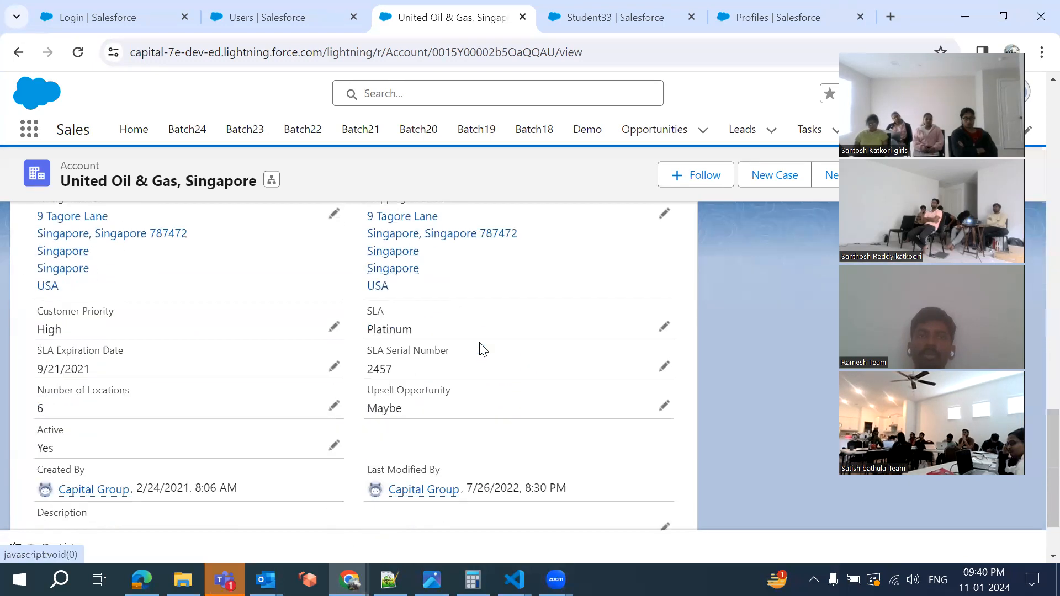
pyautogui.scroll(-2, 481, 349)
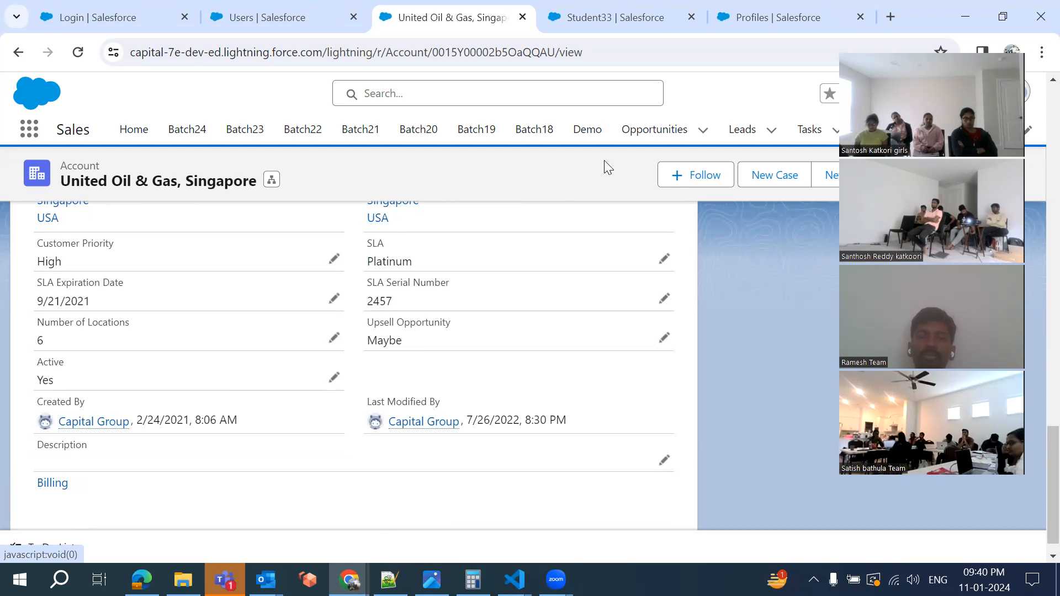
# Return to the Student33 Layout editor and review its Information and System Information sections
pyautogui.click(603, 19)
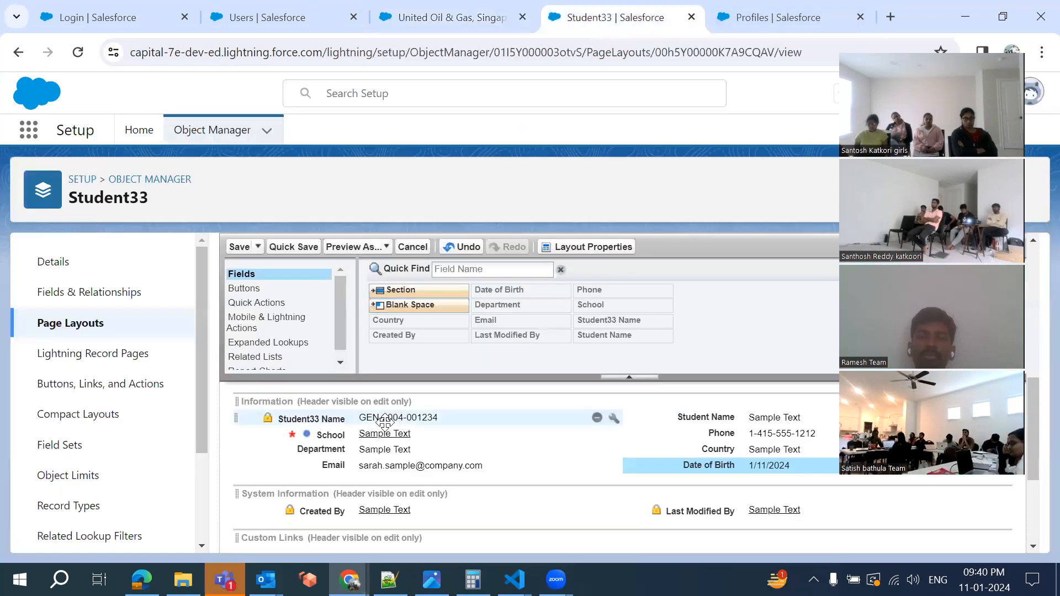
pyautogui.scroll(-1, 385, 422)
pyautogui.scroll(1, 385, 422)
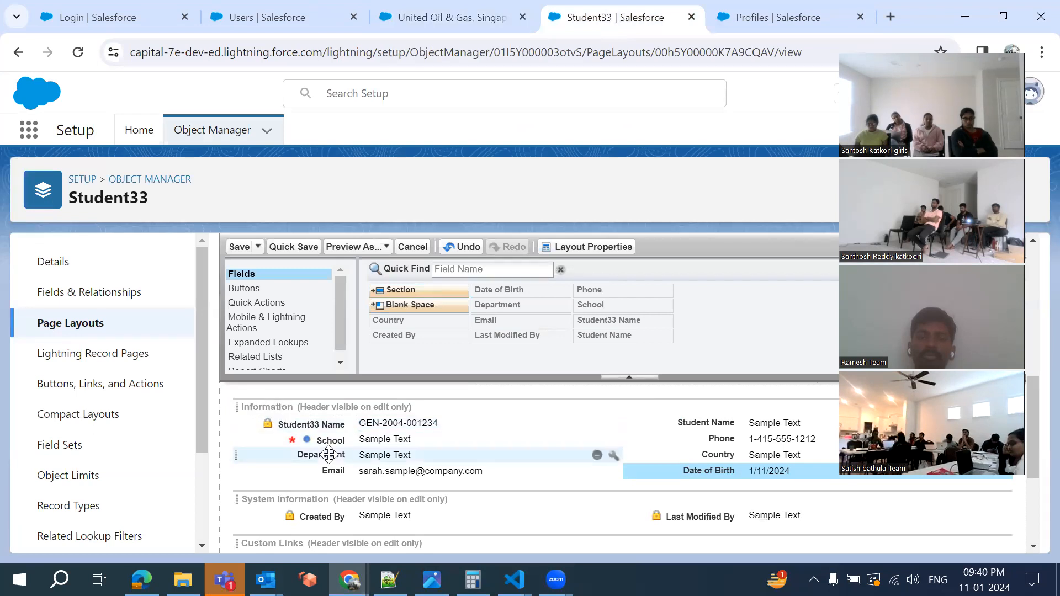
pyautogui.scroll(-1, 271, 436)
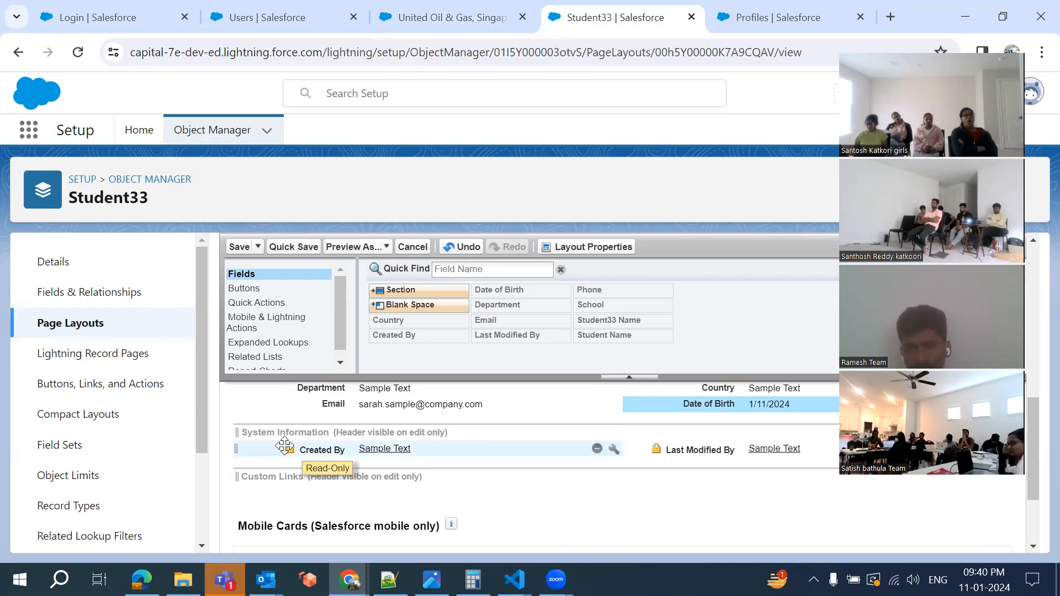
pyautogui.scroll(1, 284, 445)
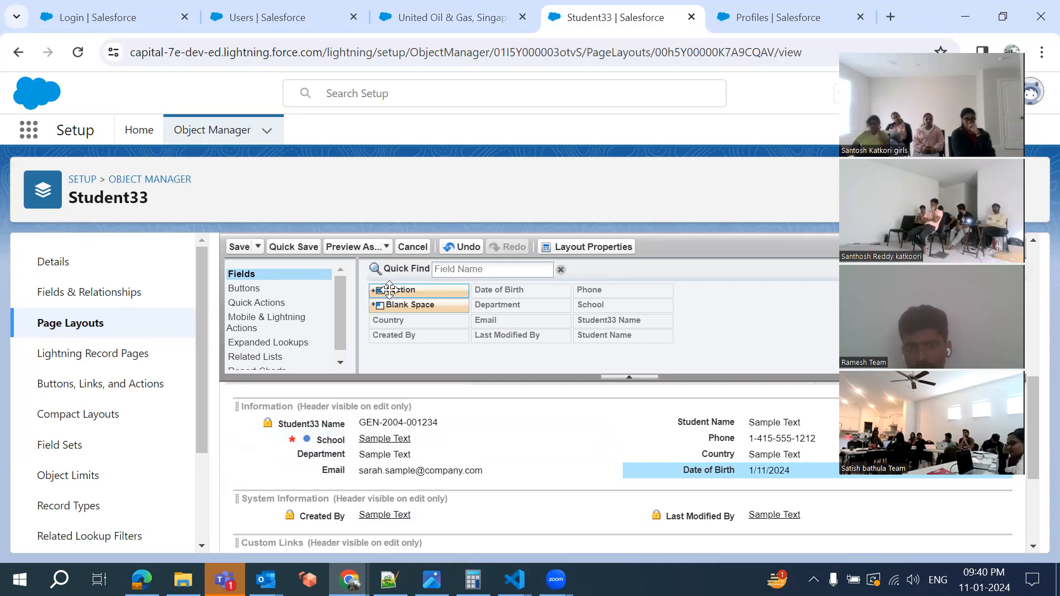
# Drag a new section into the Student33 layout and name it Communication, keeping 2-Column
pyautogui.moveTo(389, 289); pyautogui.dragTo(360, 469)
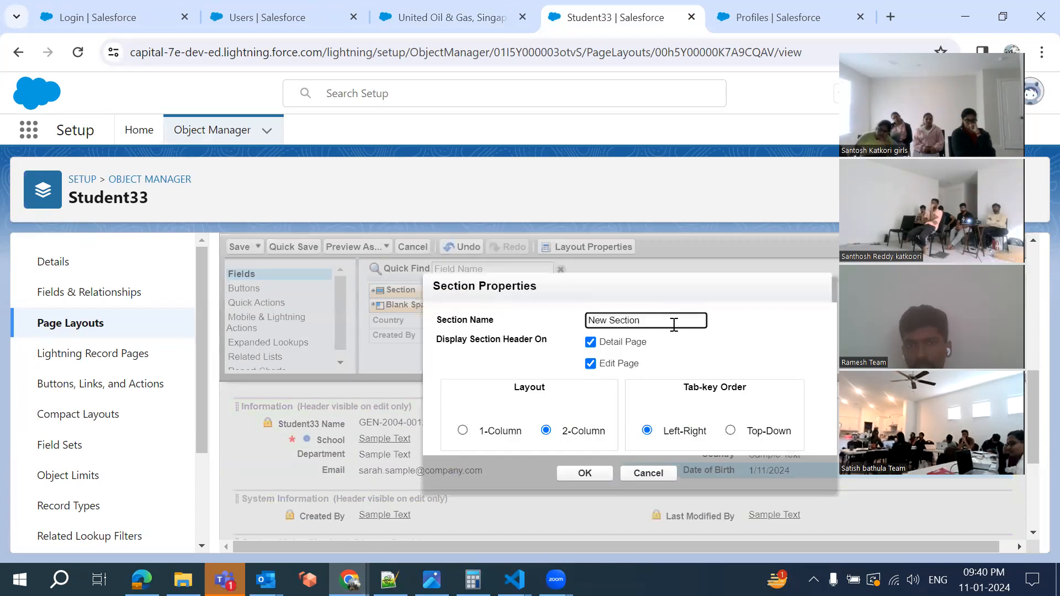
pyautogui.press('BackSpace')
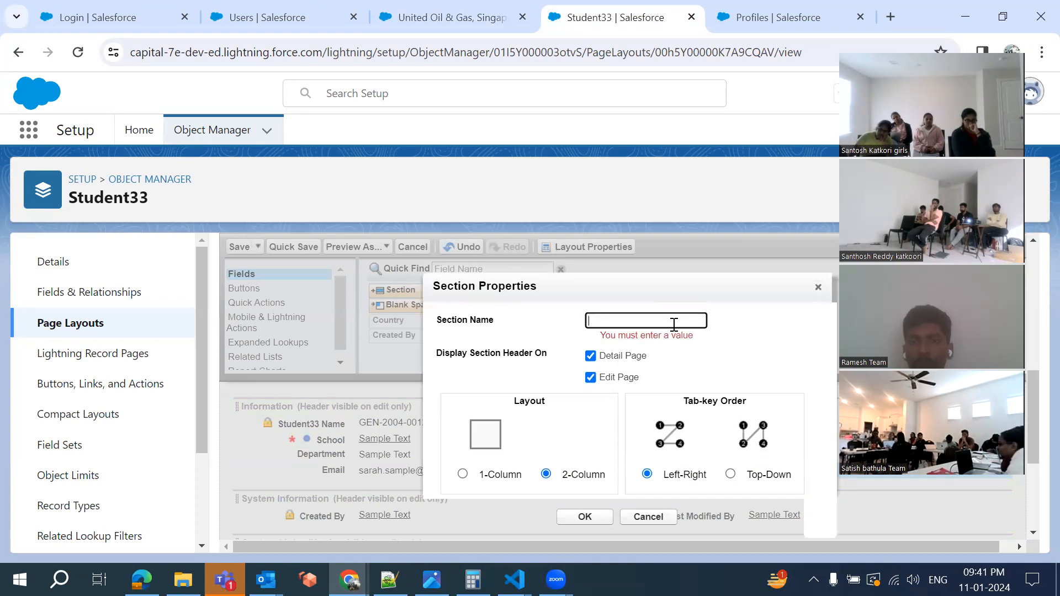
pyautogui.write('Commu')
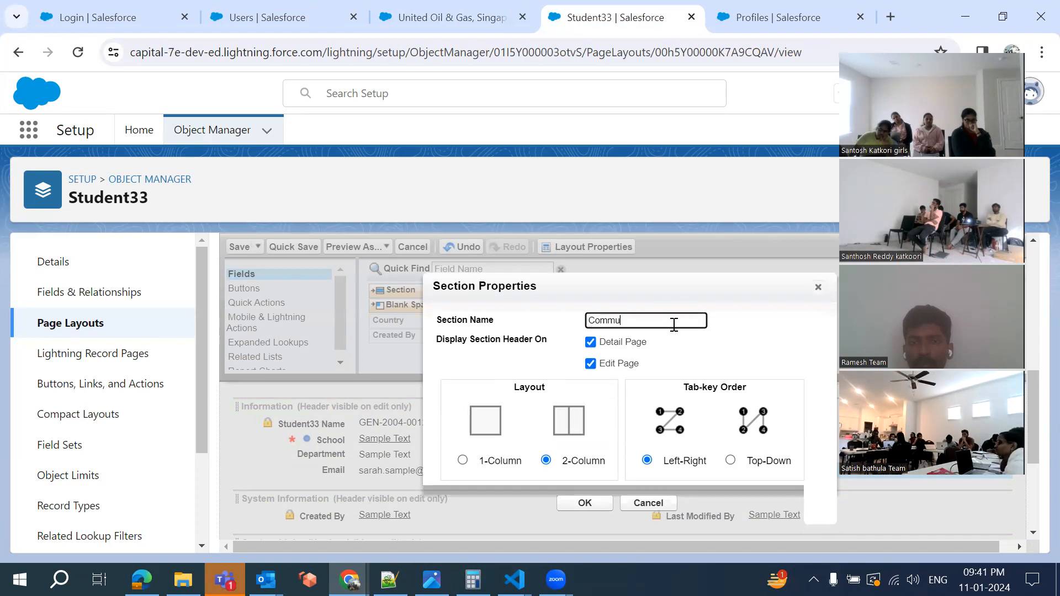
pyautogui.write('nication')
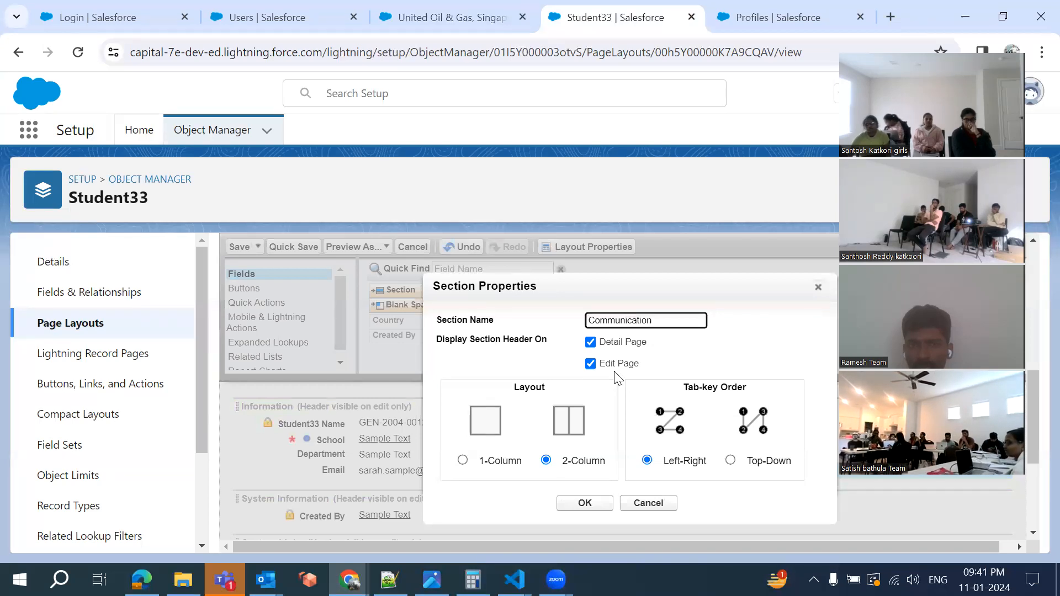
# Switch back to the United Oil & Gas, Singapore account and scroll to the top of its page
pyautogui.click(430, 20)
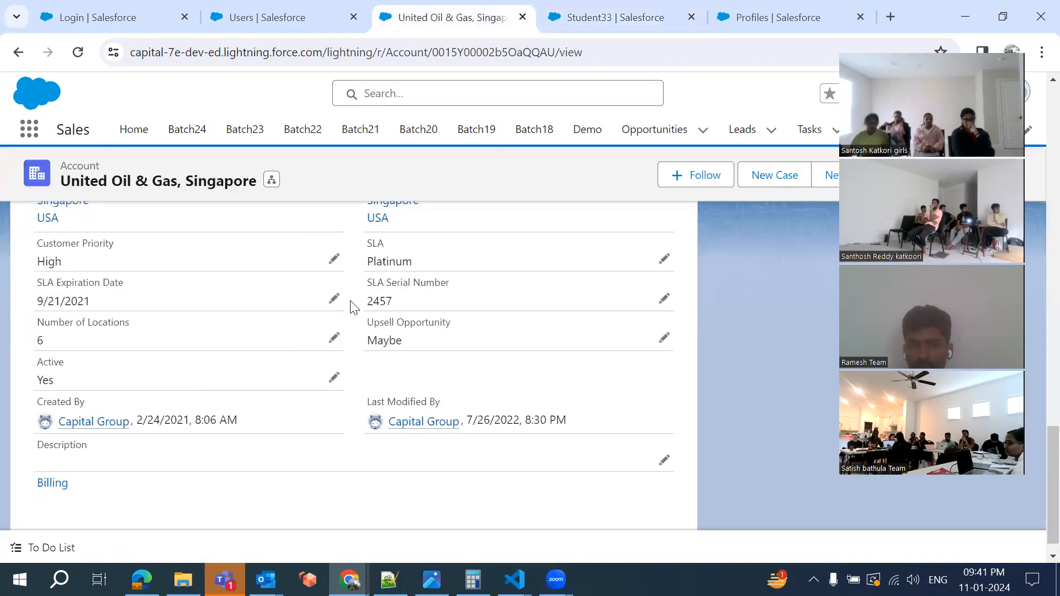
pyautogui.scroll(5, 351, 308)
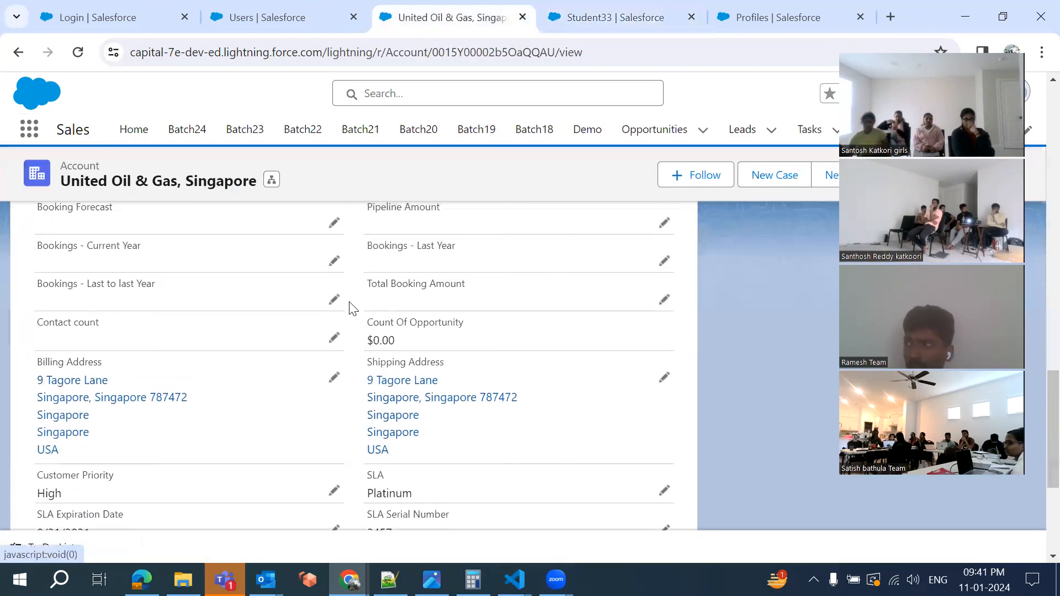
pyautogui.scroll(12, 355, 276)
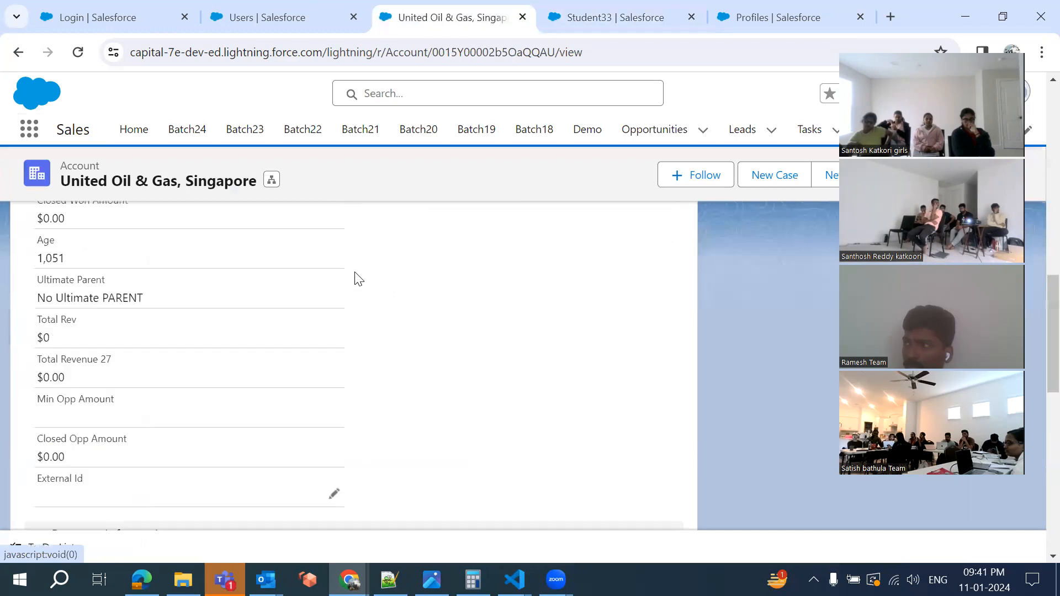
pyautogui.scroll(8, 355, 259)
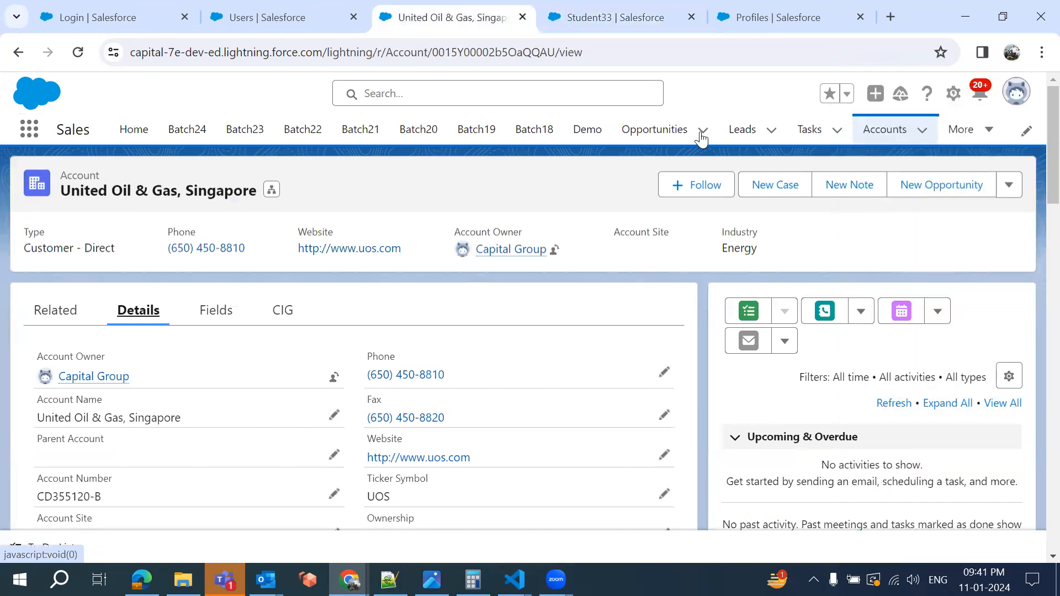
pyautogui.click(921, 132)
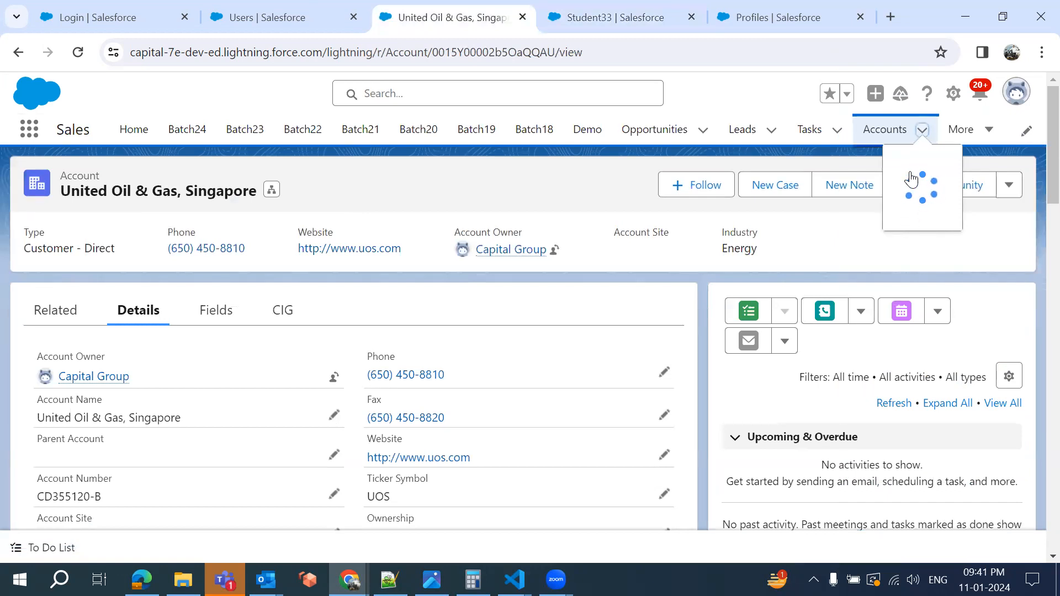
# Choose Edit from the United Oil & Gas, Singapore account's actions menu
pyautogui.click(1009, 185)
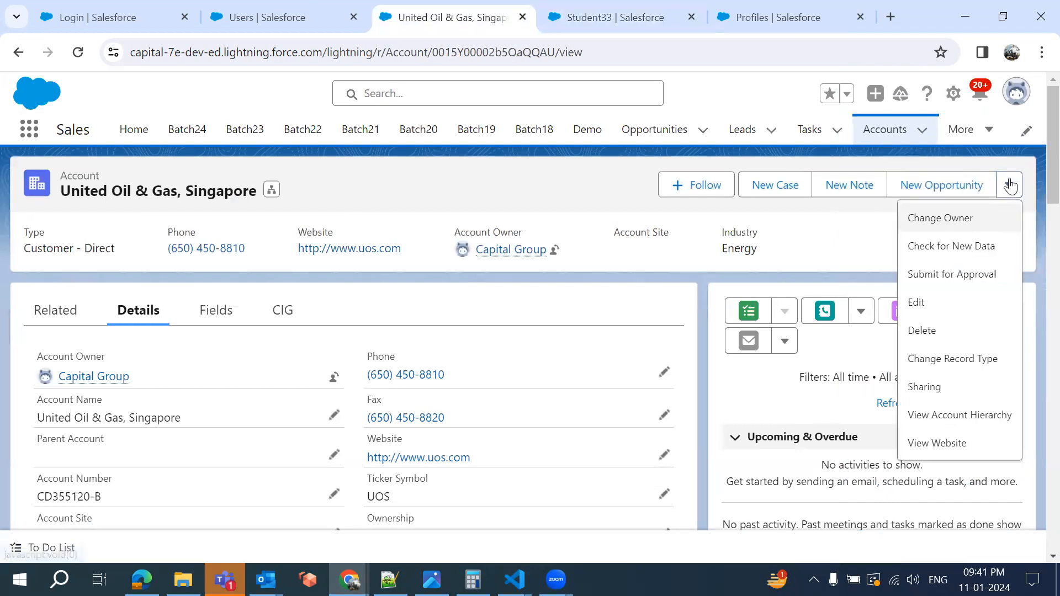
pyautogui.click(916, 309)
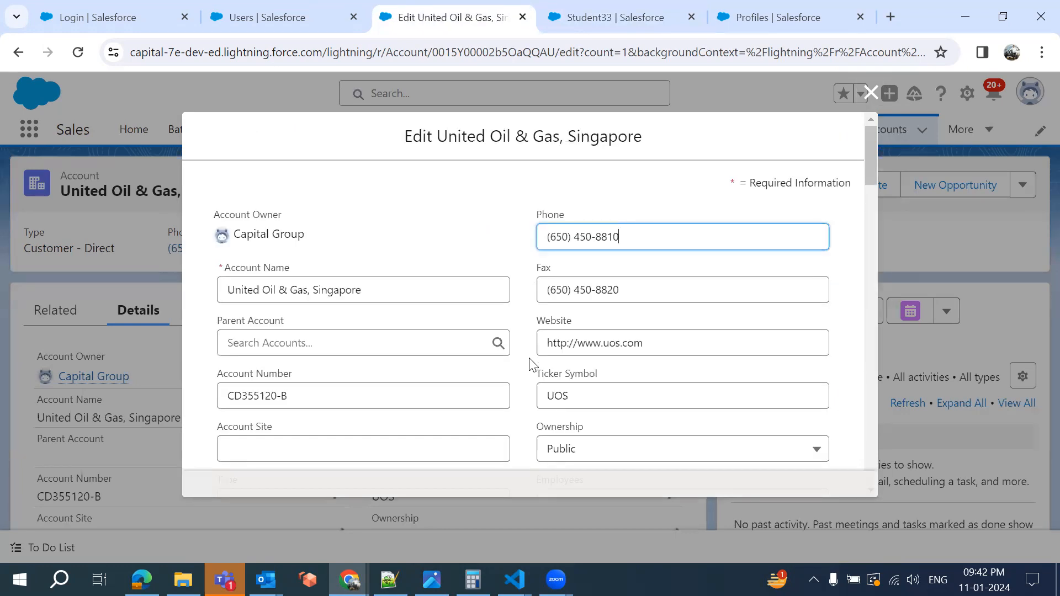
# Scroll through the Edit United Oil & Gas form, then return to the Communication Section Properties
pyautogui.scroll(-2, 531, 370)
pyautogui.scroll(-15, 531, 370)
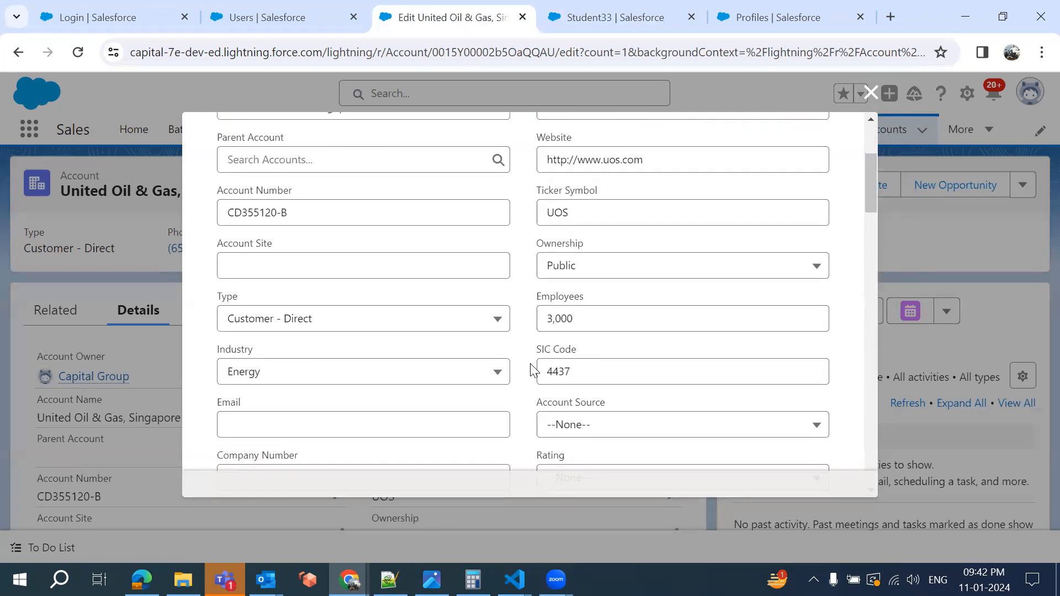
pyautogui.scroll(-6, 531, 370)
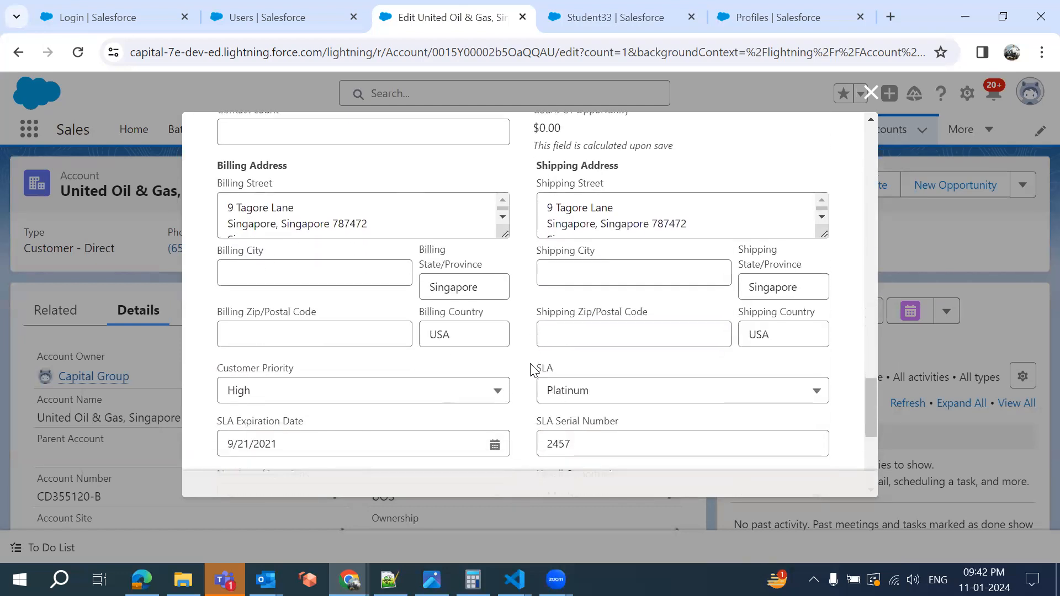
pyautogui.scroll(6, 531, 367)
pyautogui.scroll(17, 530, 364)
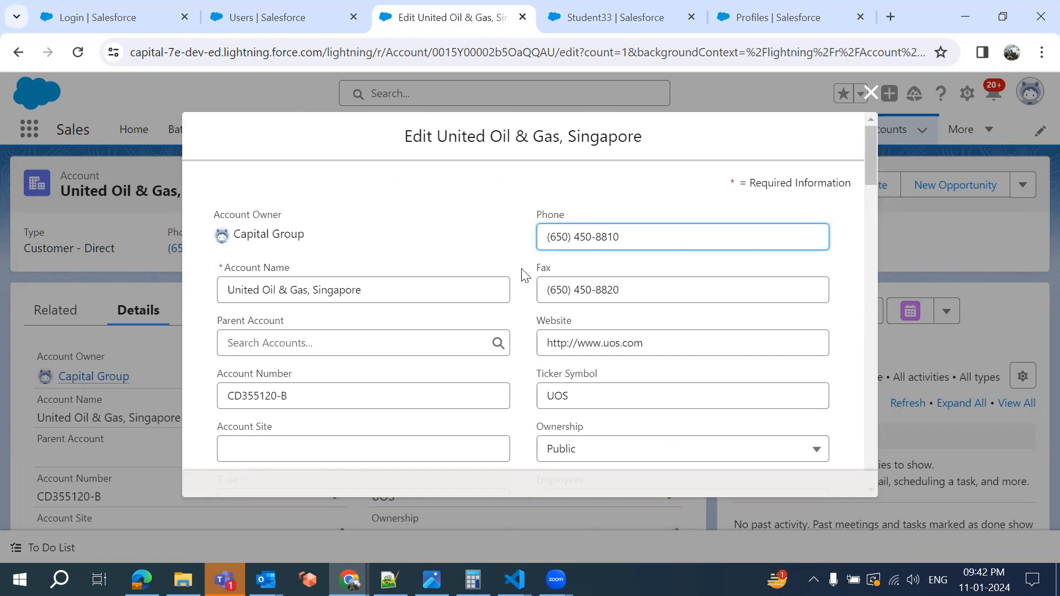
pyautogui.scroll(-5, 525, 274)
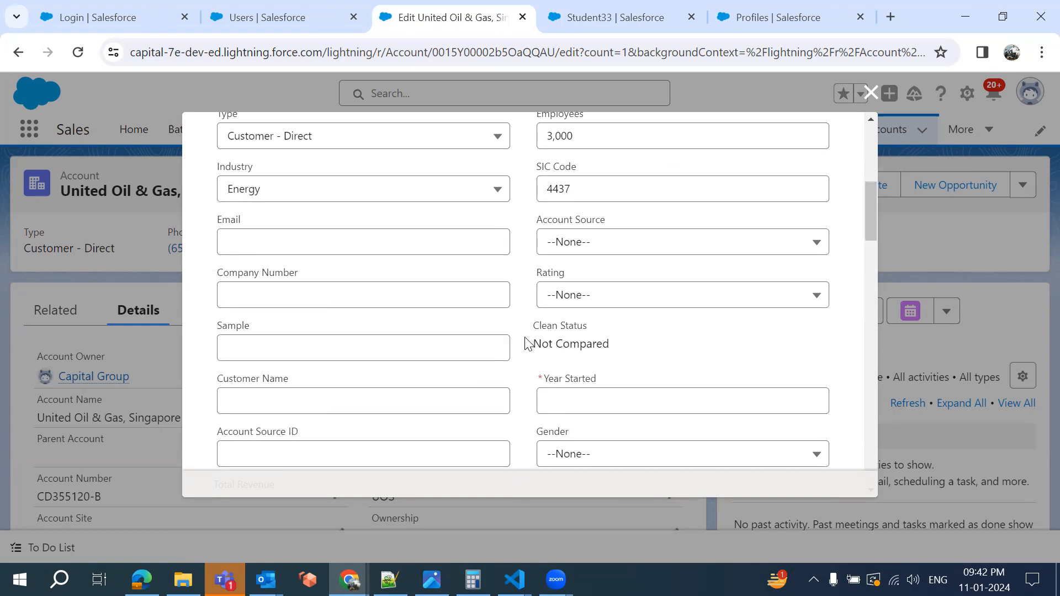
pyautogui.click(594, 21)
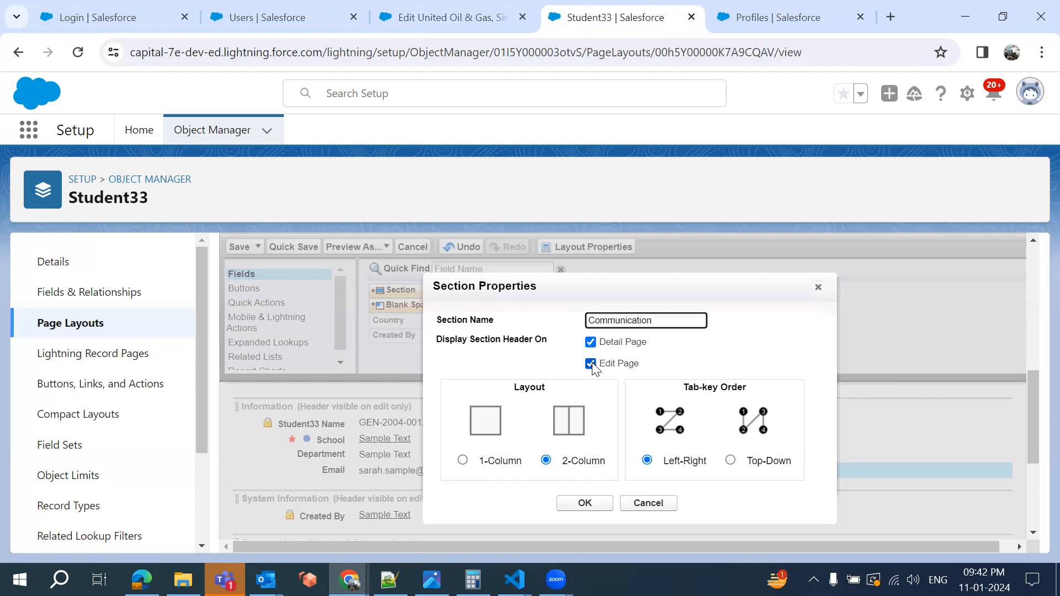
pyautogui.click(410, 16)
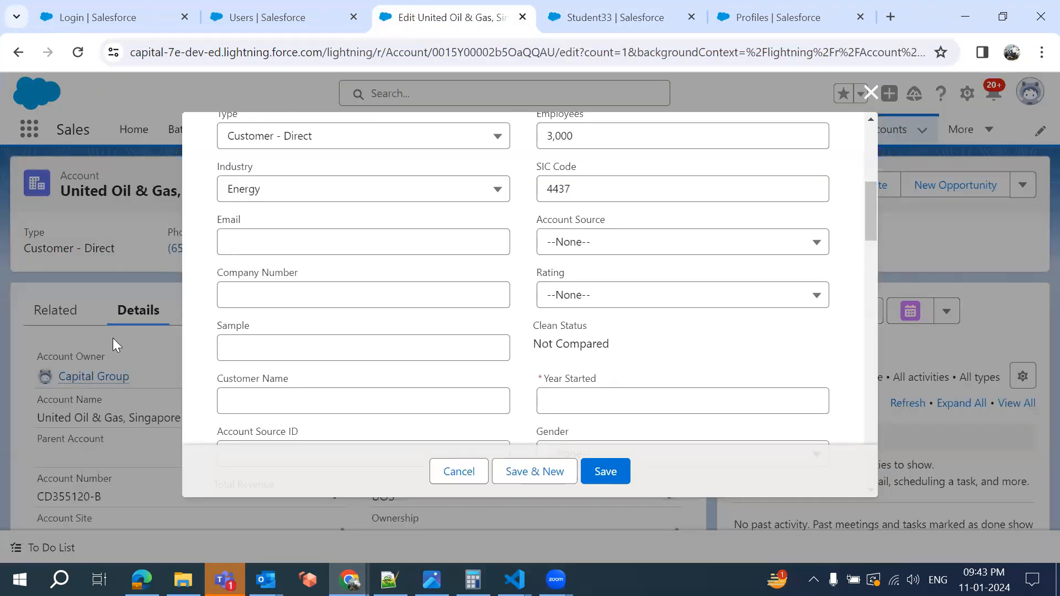
pyautogui.click(640, 13)
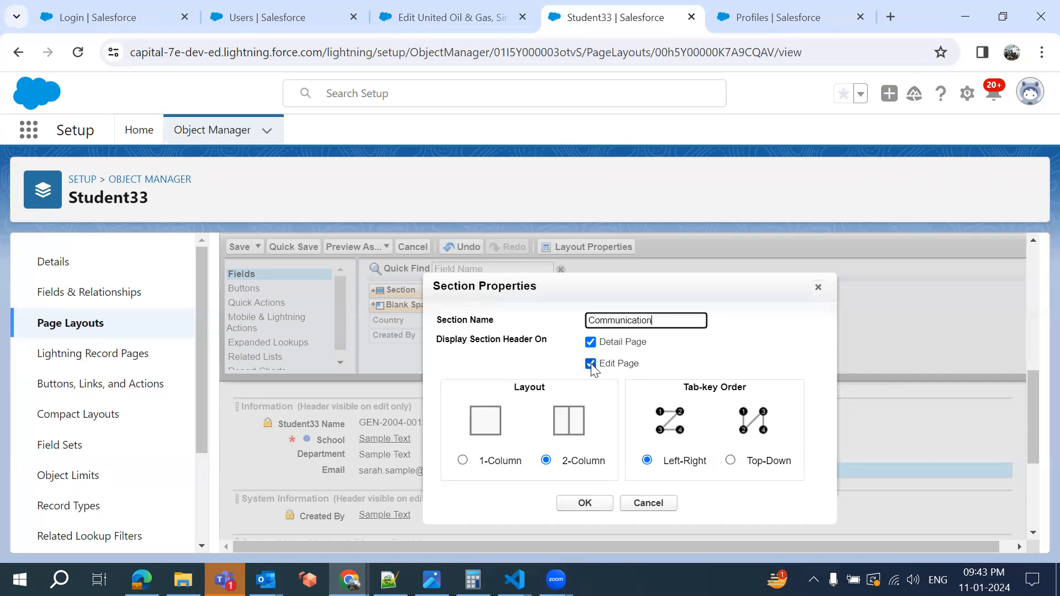
pyautogui.click(434, 16)
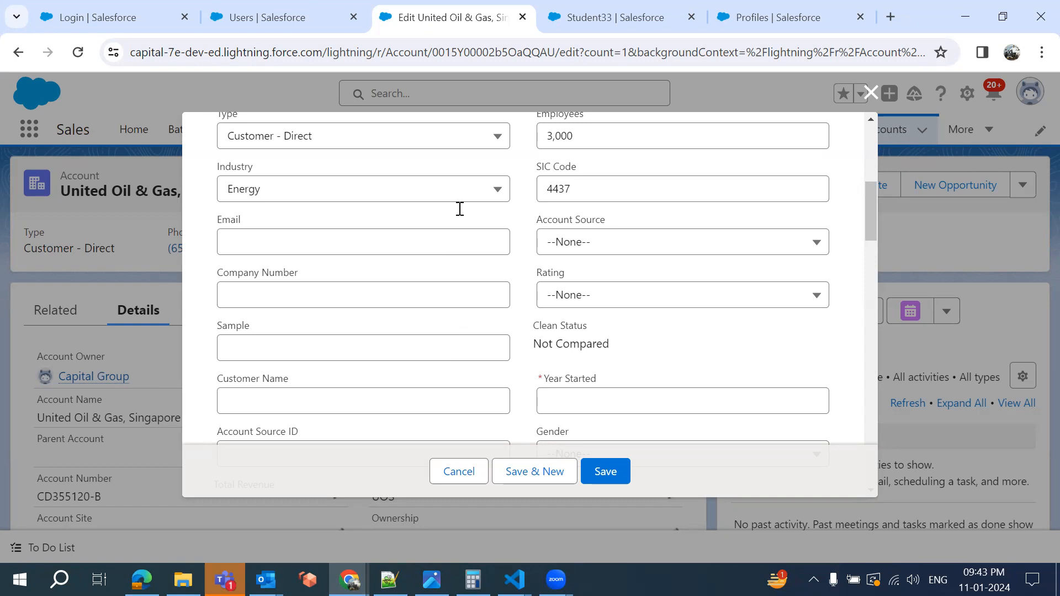
pyautogui.click(594, 4)
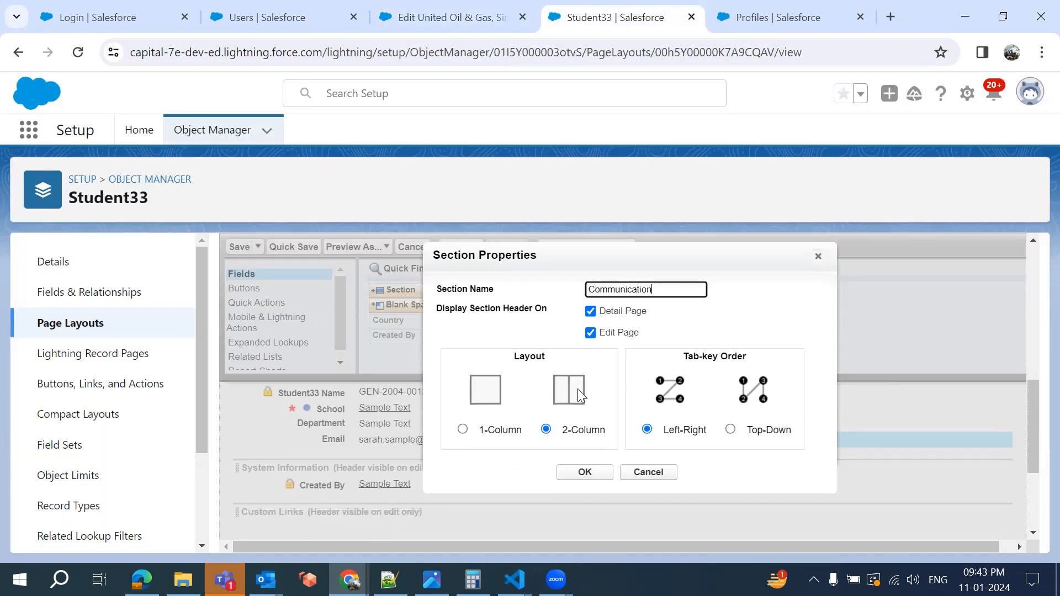
pyautogui.click(590, 324)
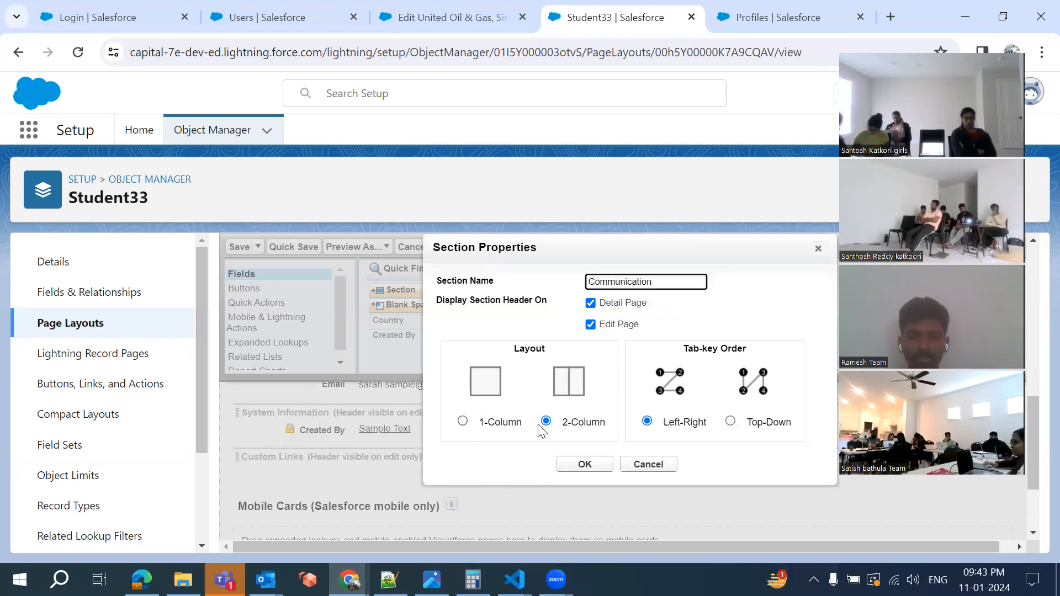
pyautogui.click(444, 18)
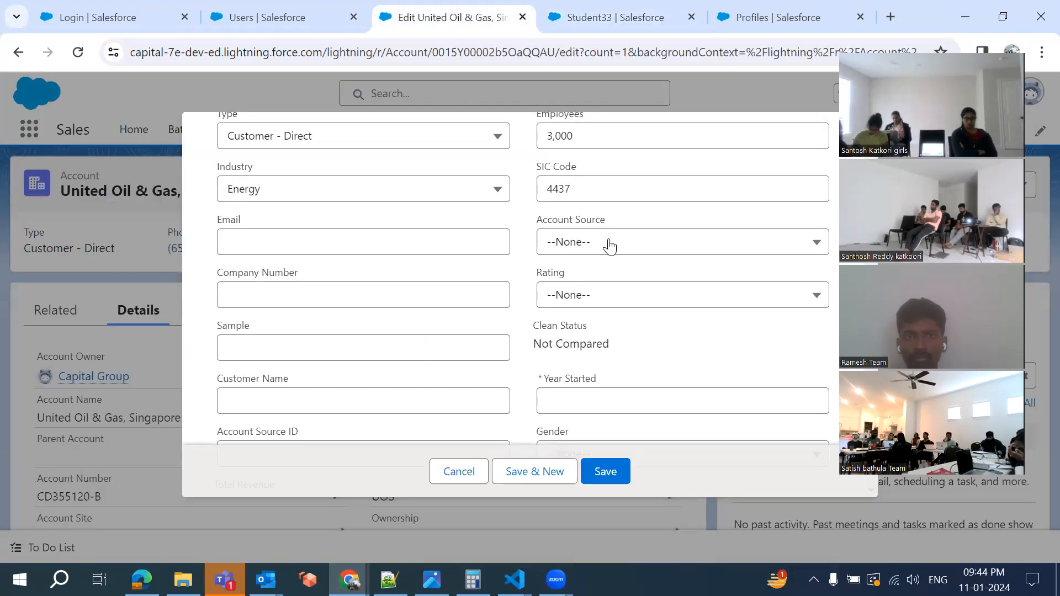
pyautogui.click(629, 11)
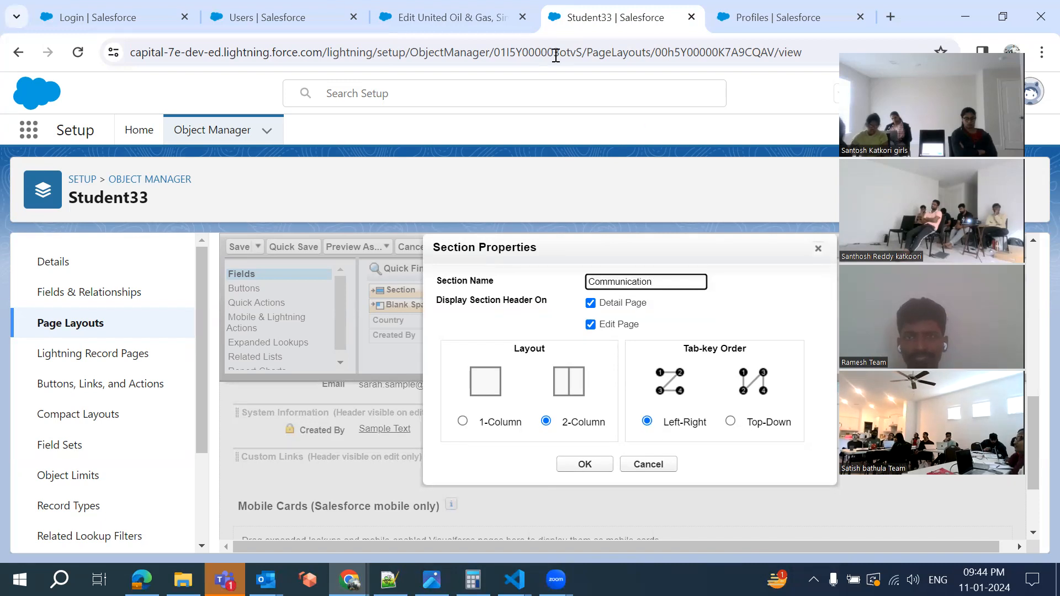
# On the account edit form, tab from Email through Account Source to the revenue fields
pyautogui.click(479, 16)
pyautogui.click(325, 233)
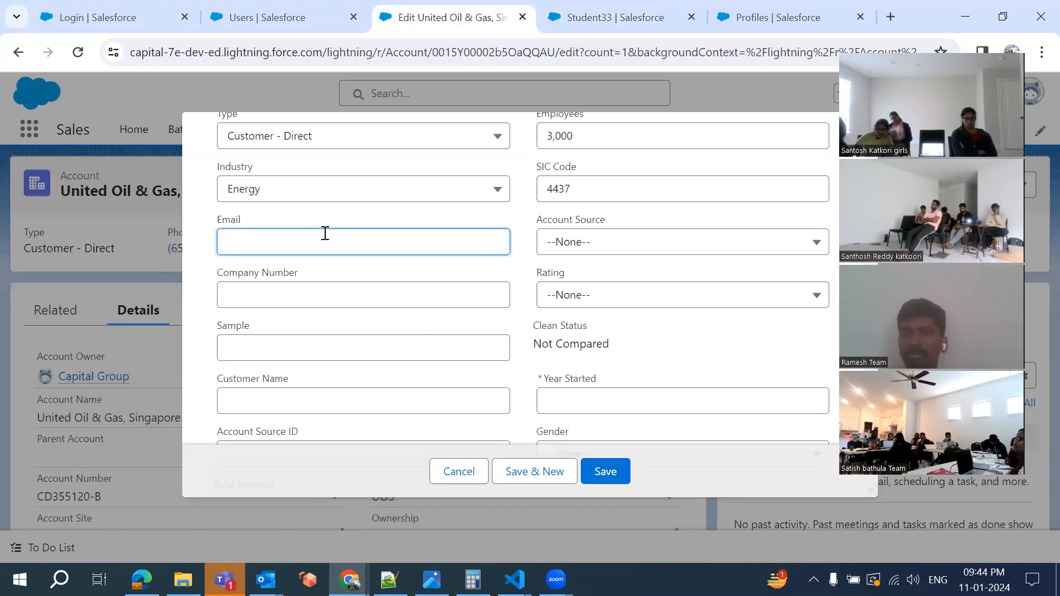
pyautogui.press('Tab')
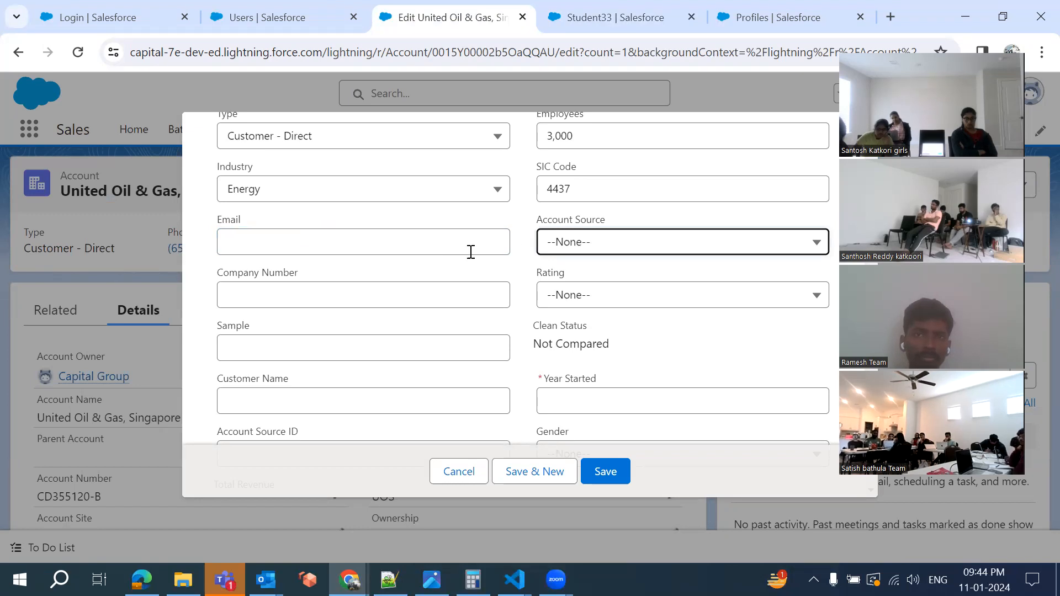
pyautogui.press('Tab')
pyautogui.press('Tab')
pyautogui.press('Tab')
pyautogui.press('Tab')
pyautogui.press('Tab')
pyautogui.press('Tab')
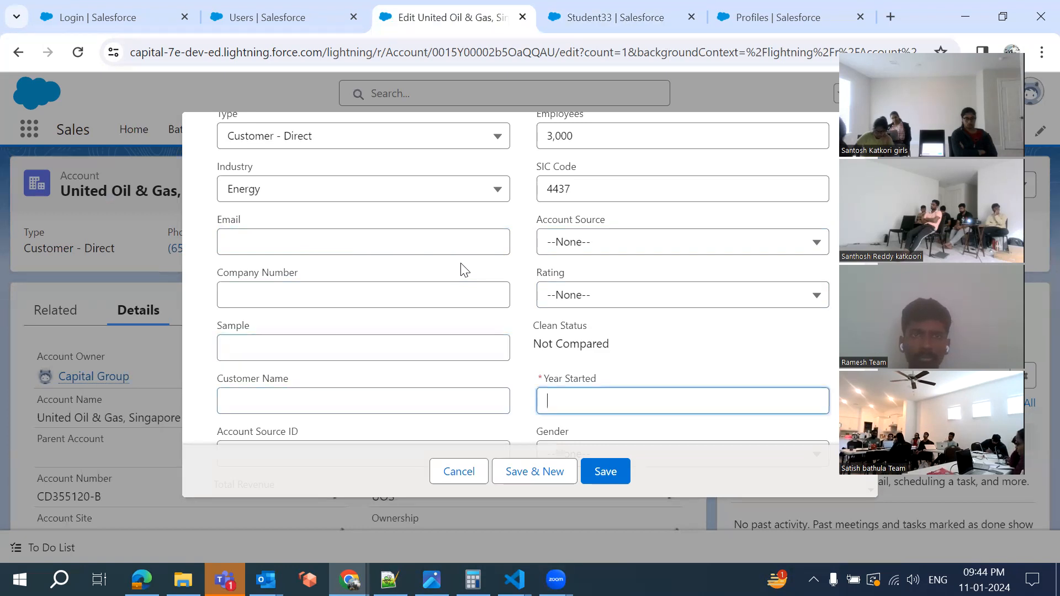
pyautogui.press('Tab')
pyautogui.press('Tab')
pyautogui.press('Tab')
pyautogui.press('Tab')
pyautogui.press('Tab')
pyautogui.press('Tab')
pyautogui.press('Tab')
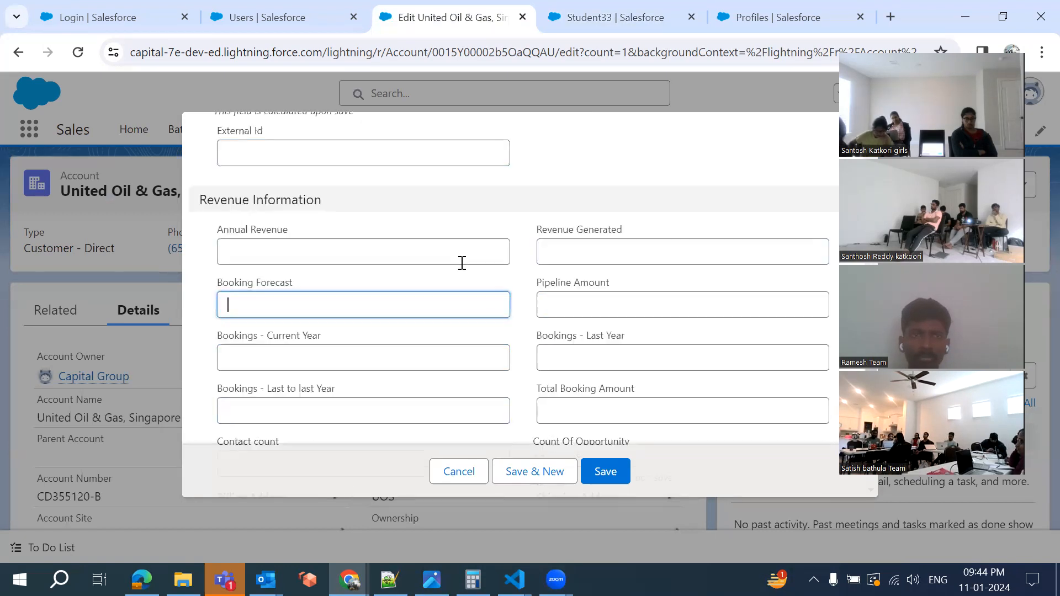
pyautogui.press('Tab')
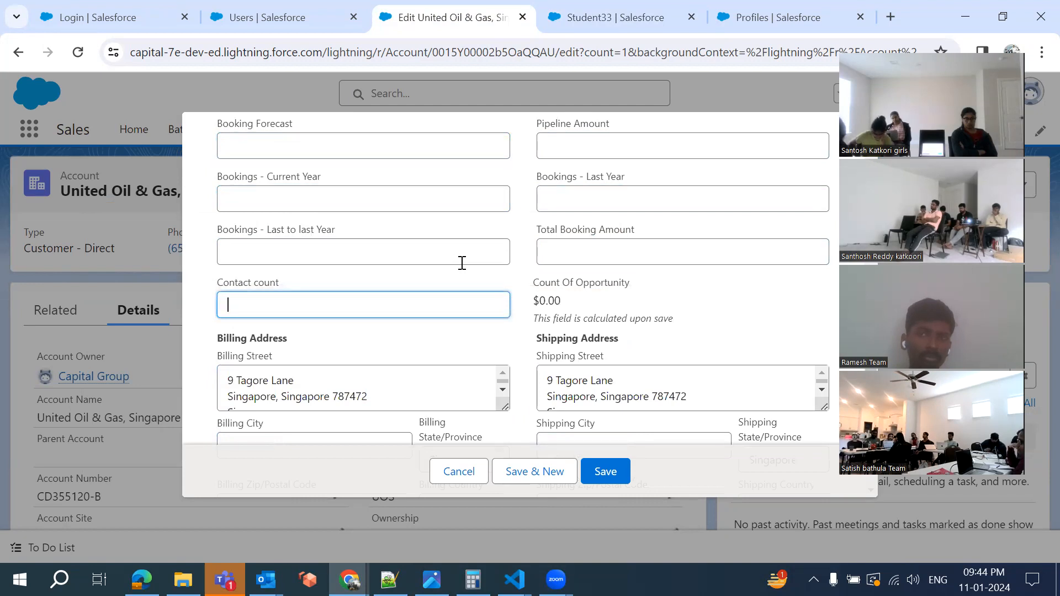
# Glance at the Student33 layout, then return to the edit form and tab from Account Name to Fax
pyautogui.click(586, 20)
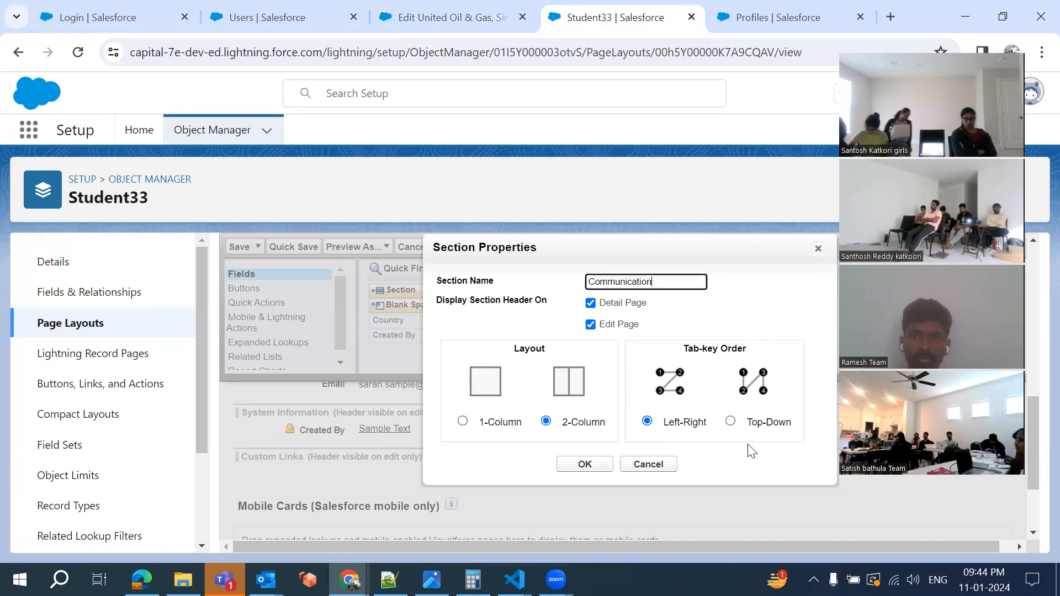
pyautogui.click(452, 11)
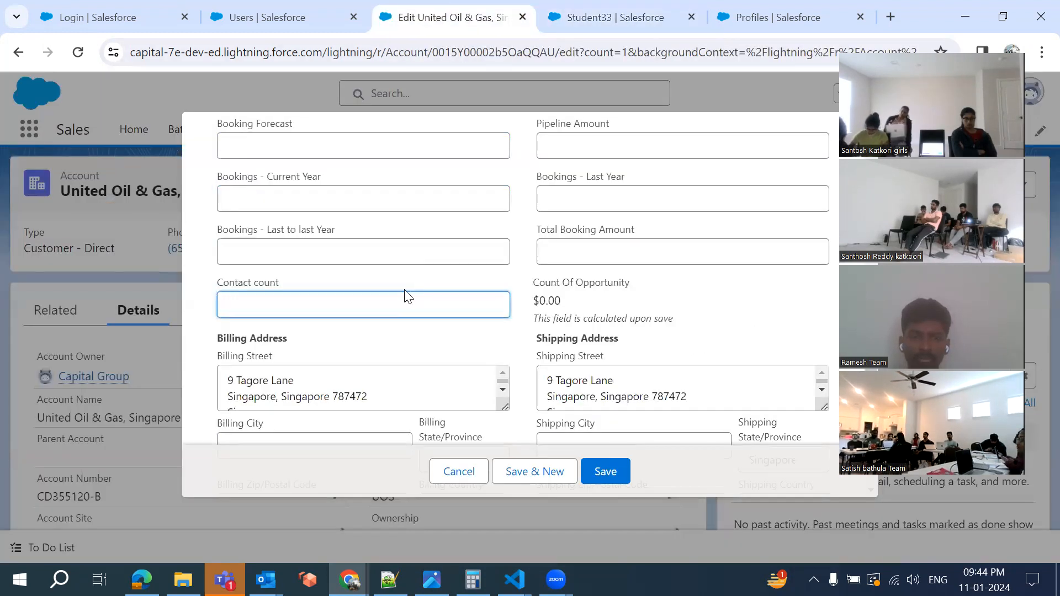
pyautogui.scroll(3, 407, 296)
pyautogui.scroll(-10, 406, 296)
pyautogui.scroll(10, 407, 297)
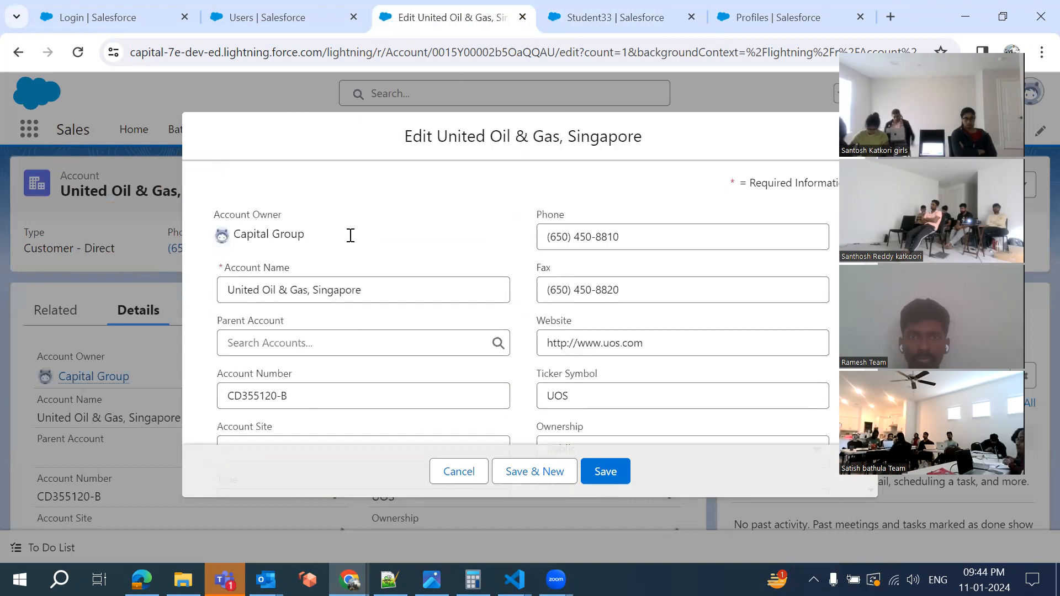
pyautogui.click(397, 293)
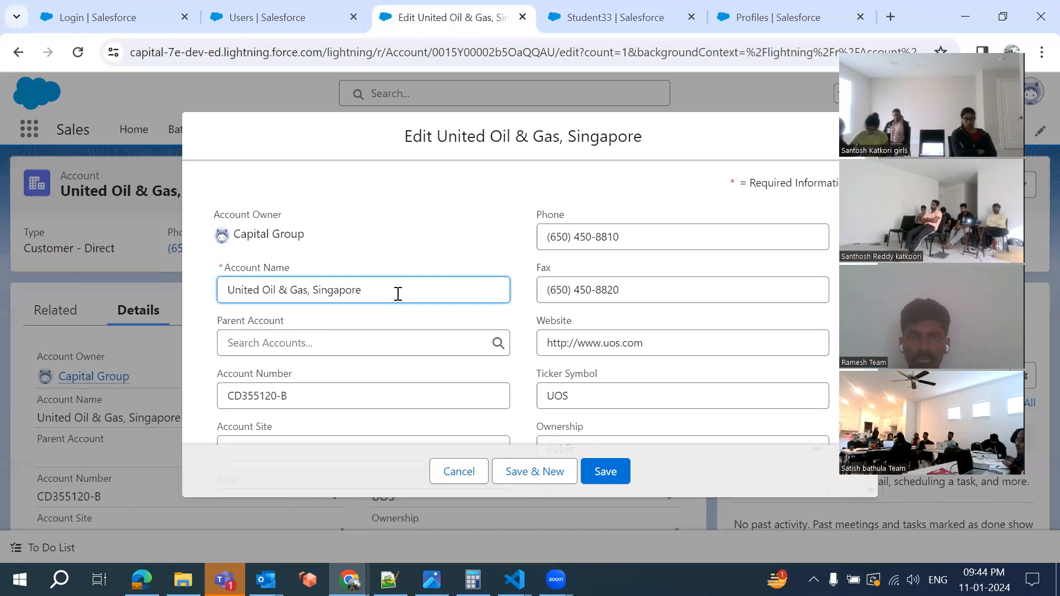
pyautogui.press('Tab')
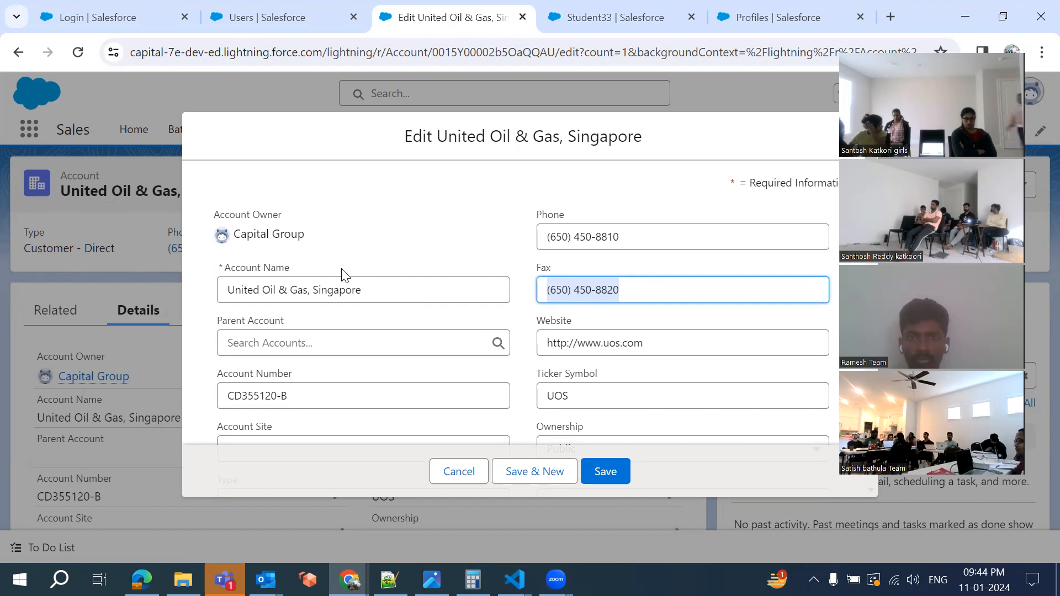
# Tab from Account Name through Fax and Parent Account to Website, then check the Student33 layout and return
pyautogui.click(388, 301)
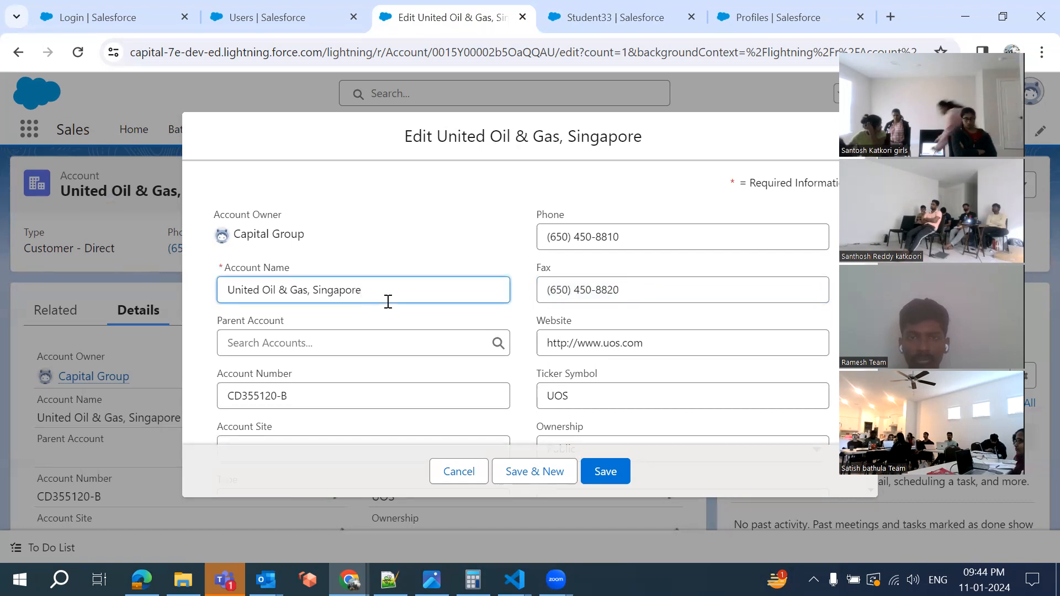
pyautogui.press('Tab')
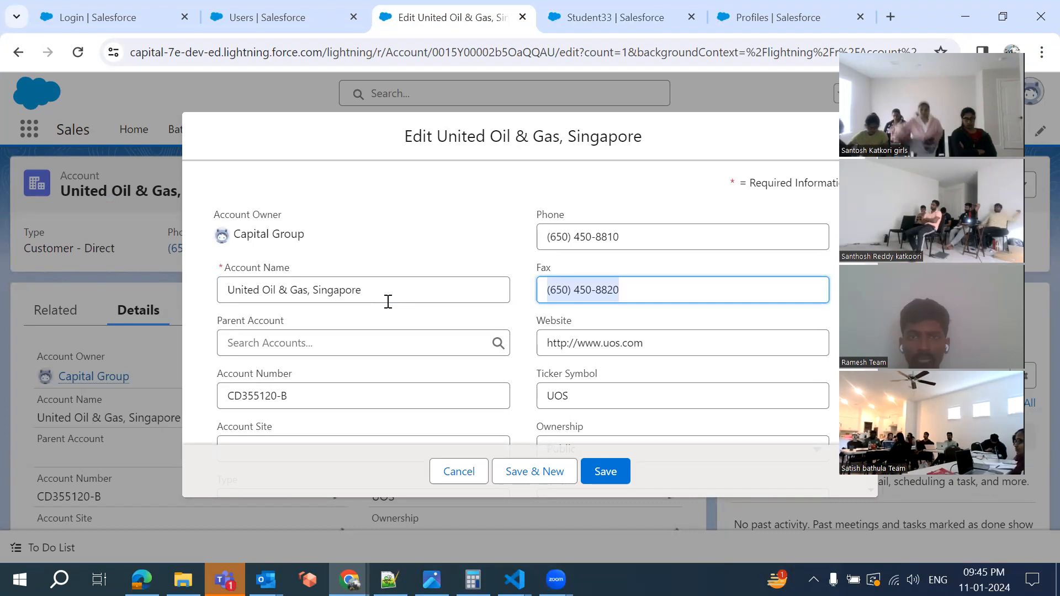
pyautogui.press('Tab')
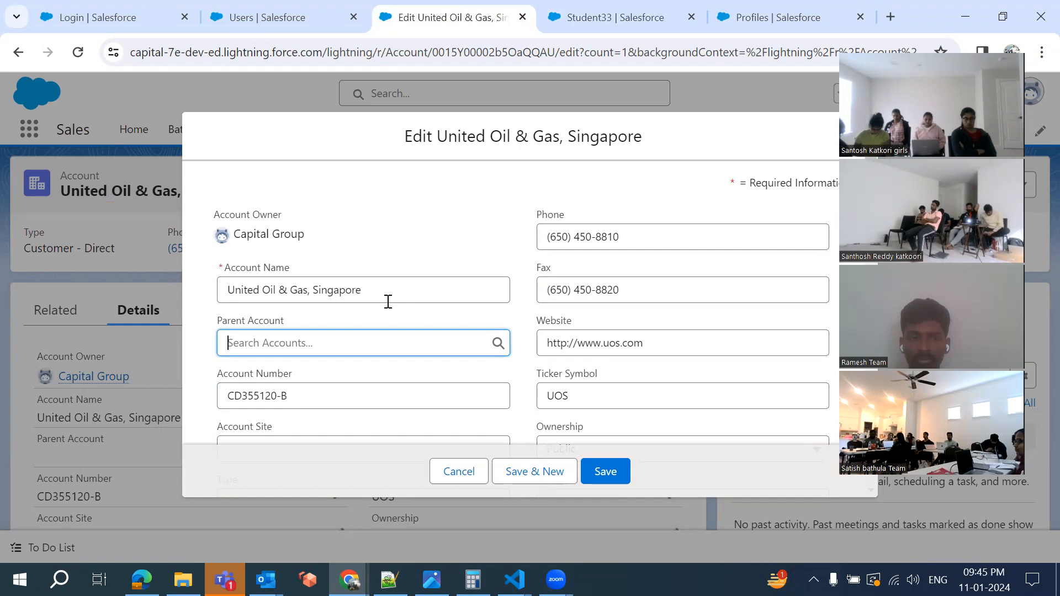
pyautogui.press('Tab')
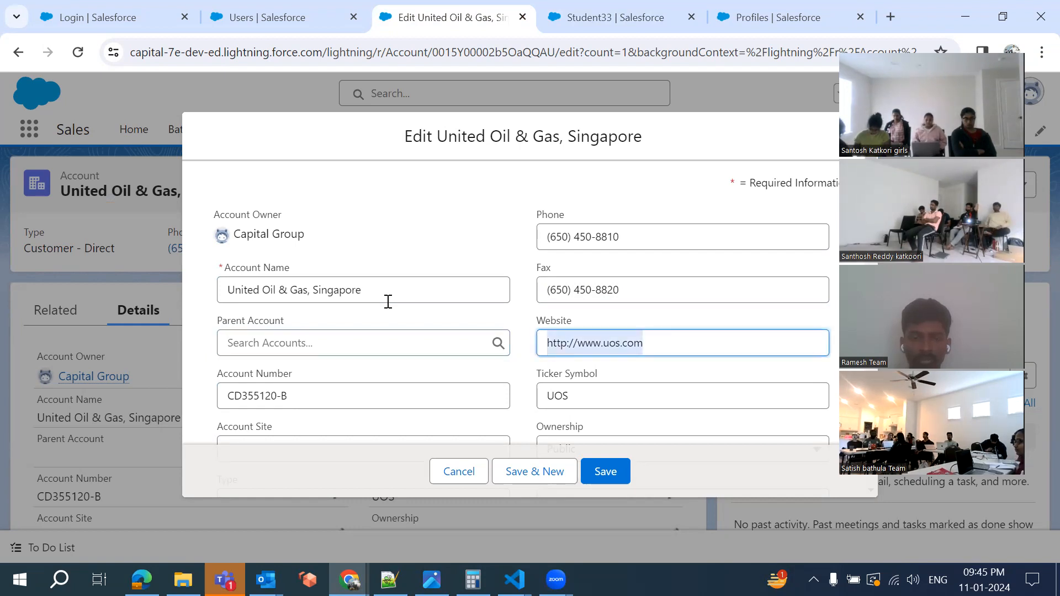
pyautogui.click(607, 17)
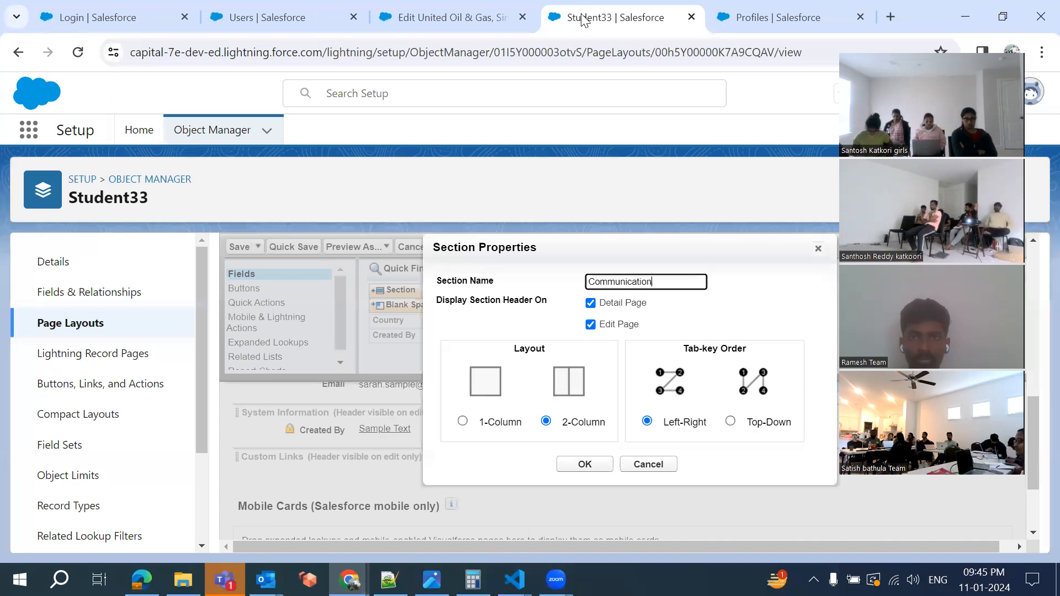
pyautogui.click(442, 22)
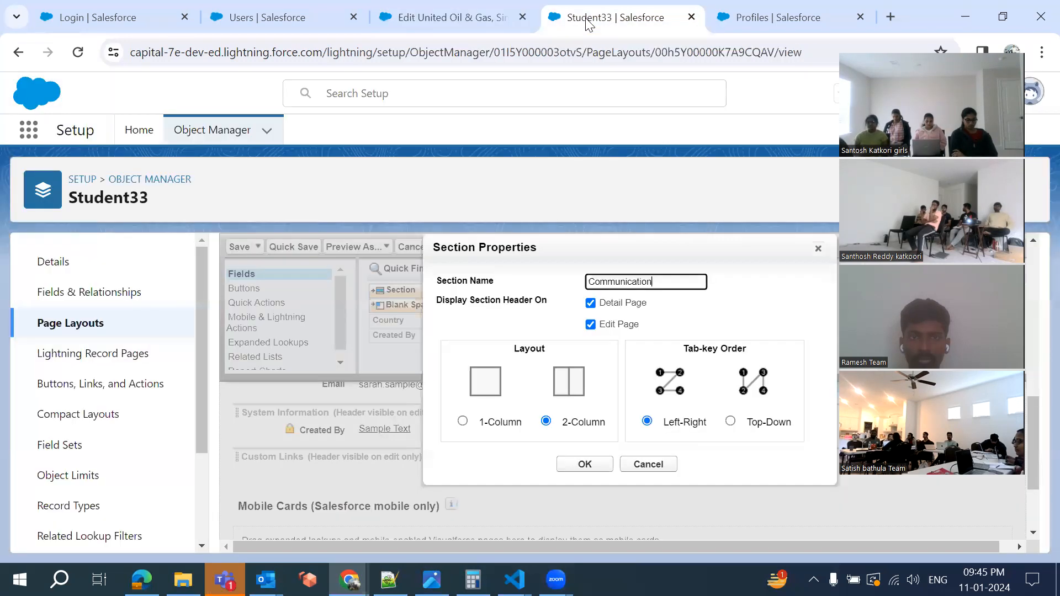
# Create the two-column Communication section and review its properties, closing them unchanged
pyautogui.click(585, 18)
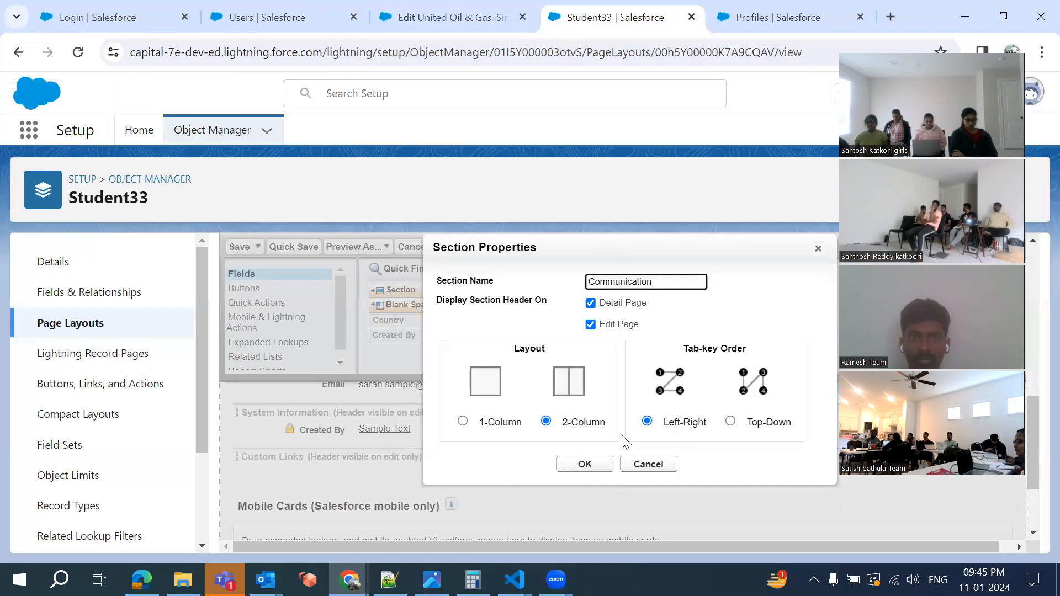
pyautogui.click(585, 465)
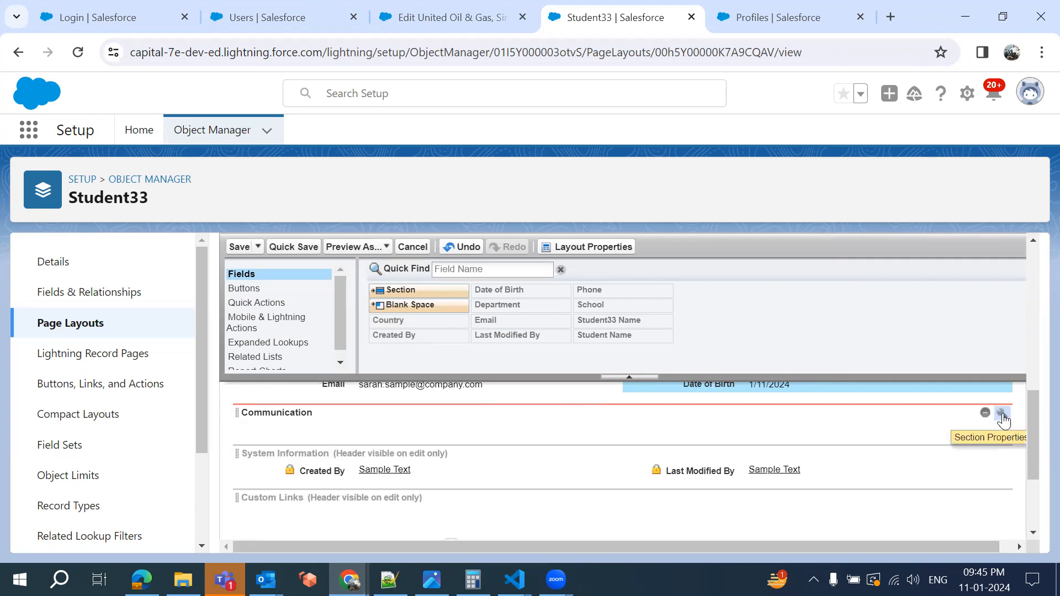
pyautogui.click(1001, 414)
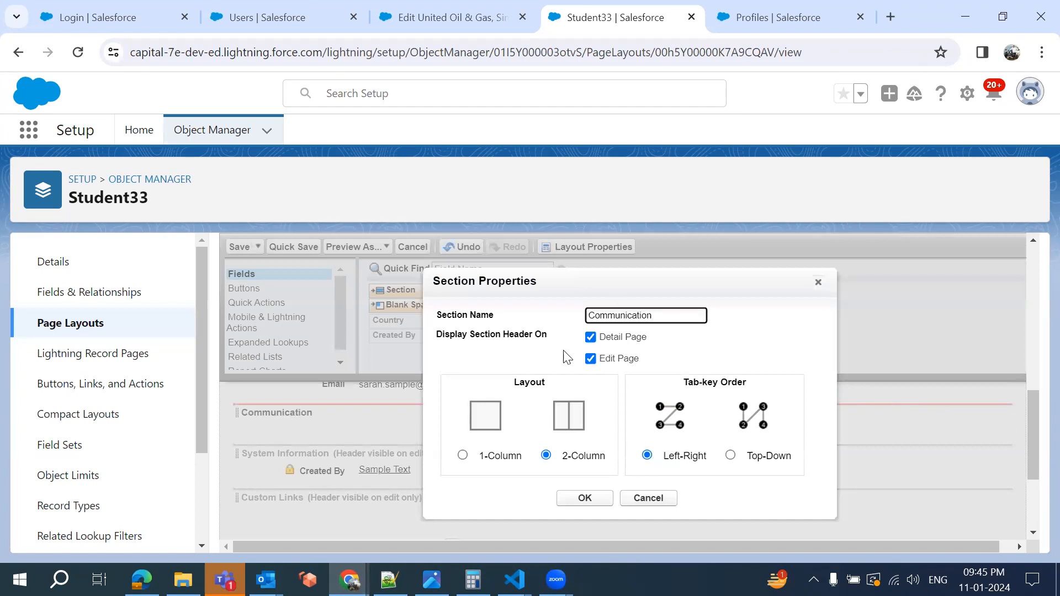
pyautogui.click(647, 499)
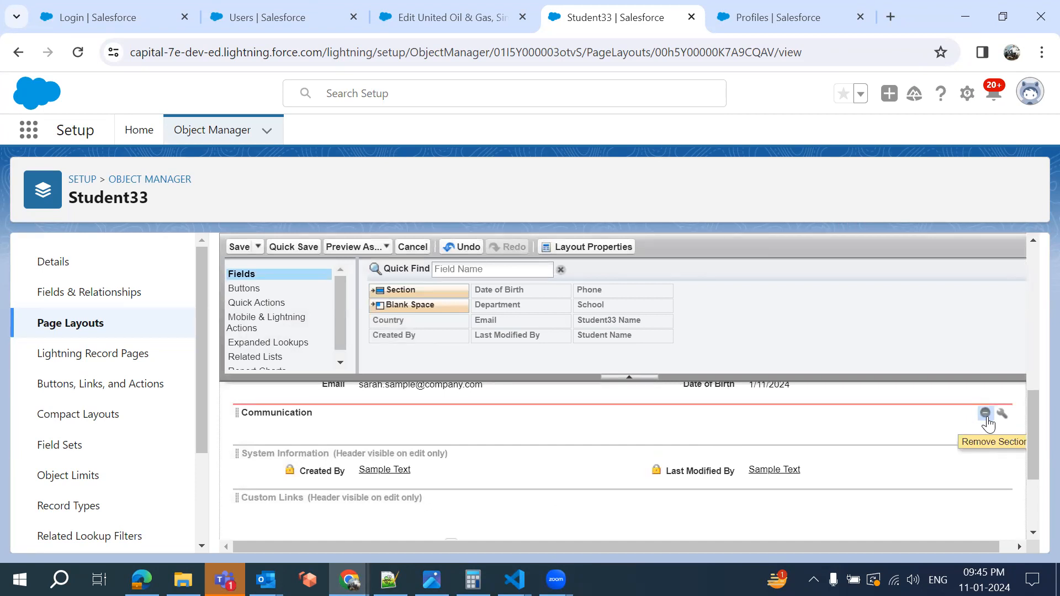
pyautogui.scroll(1, 765, 430)
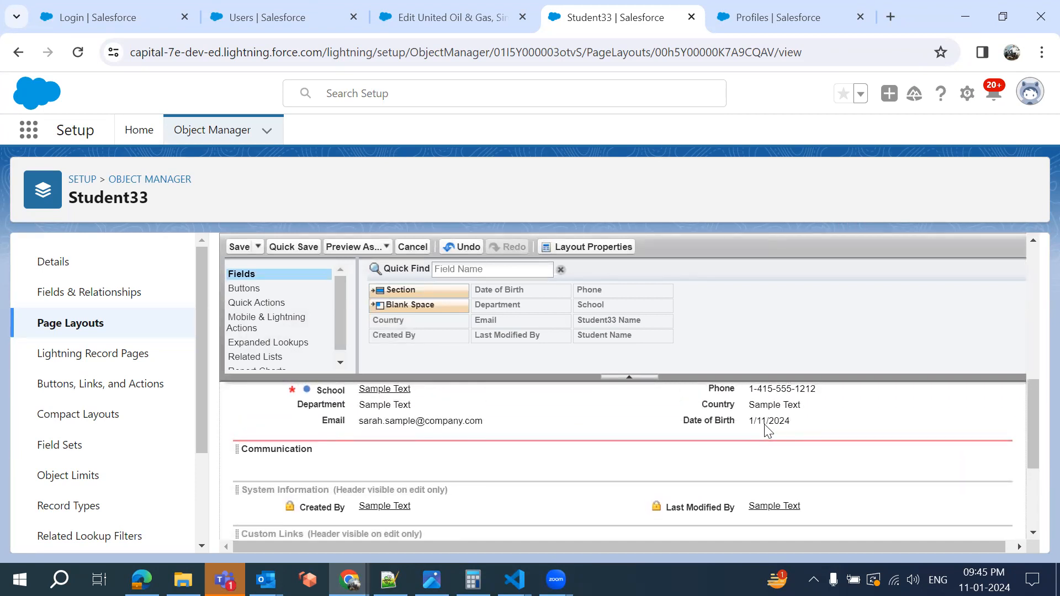
# Zoom the browser page out to 80%
pyautogui.click(1041, 51)
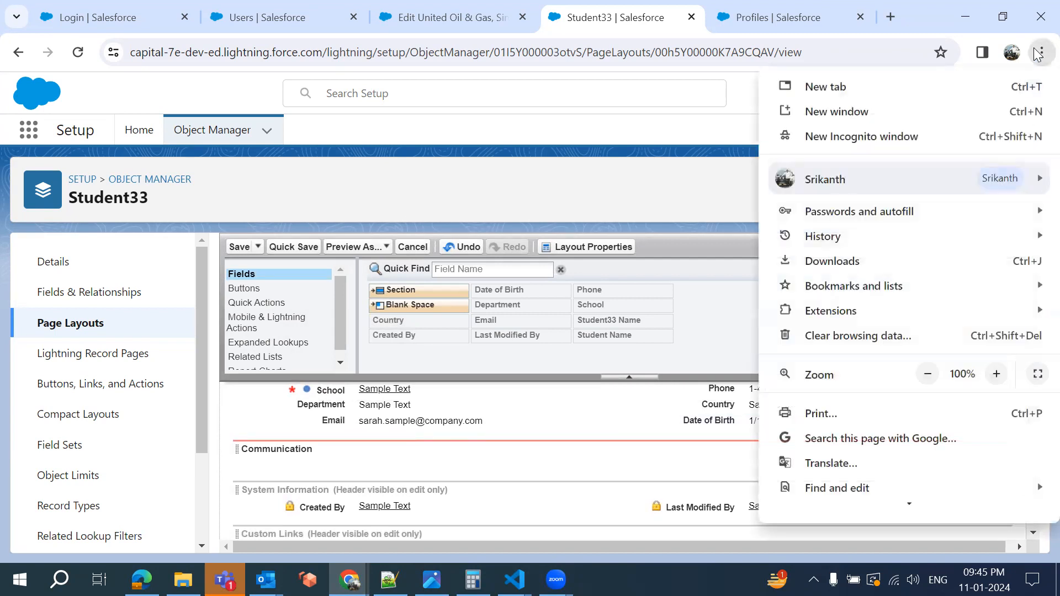
pyautogui.click(929, 377)
pyautogui.click(927, 374)
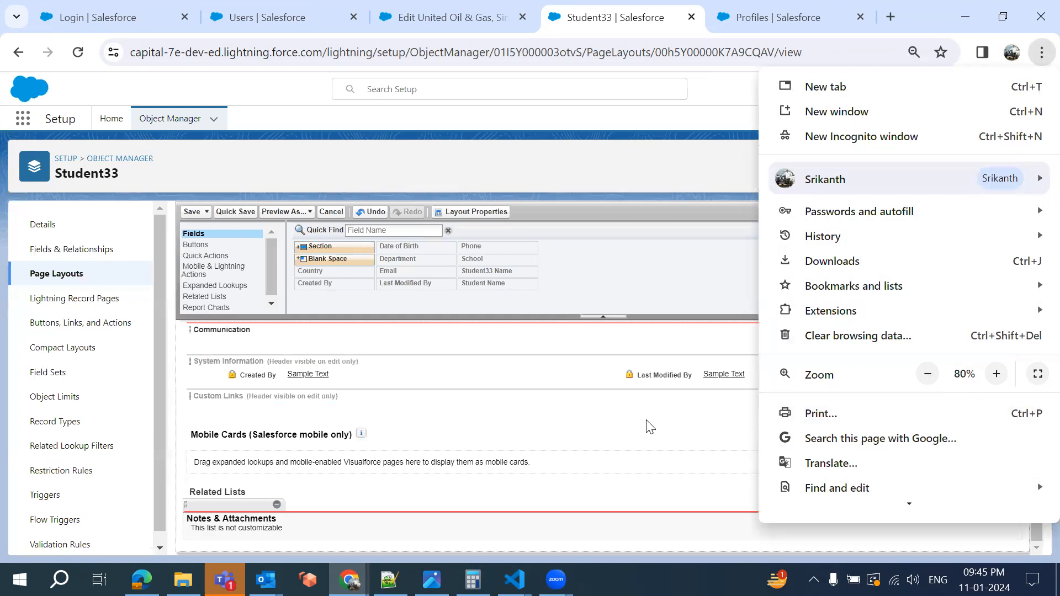
pyautogui.click(625, 422)
# Move Email, Phone and Country into the Communication section and save the Student33 layout
pyautogui.scroll(2, 379, 356)
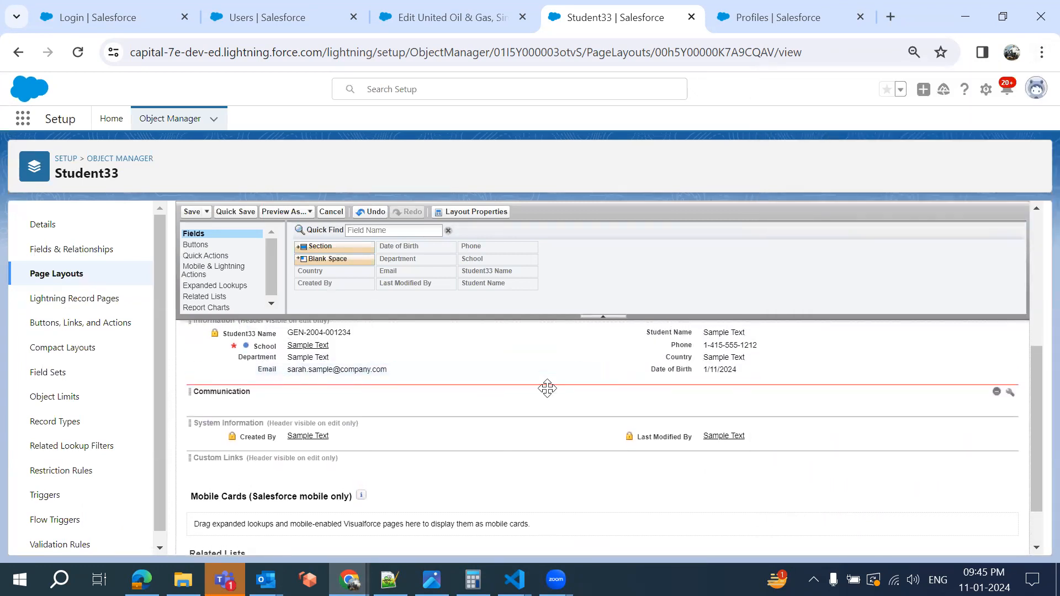
pyautogui.moveTo(350, 368); pyautogui.dragTo(327, 400)
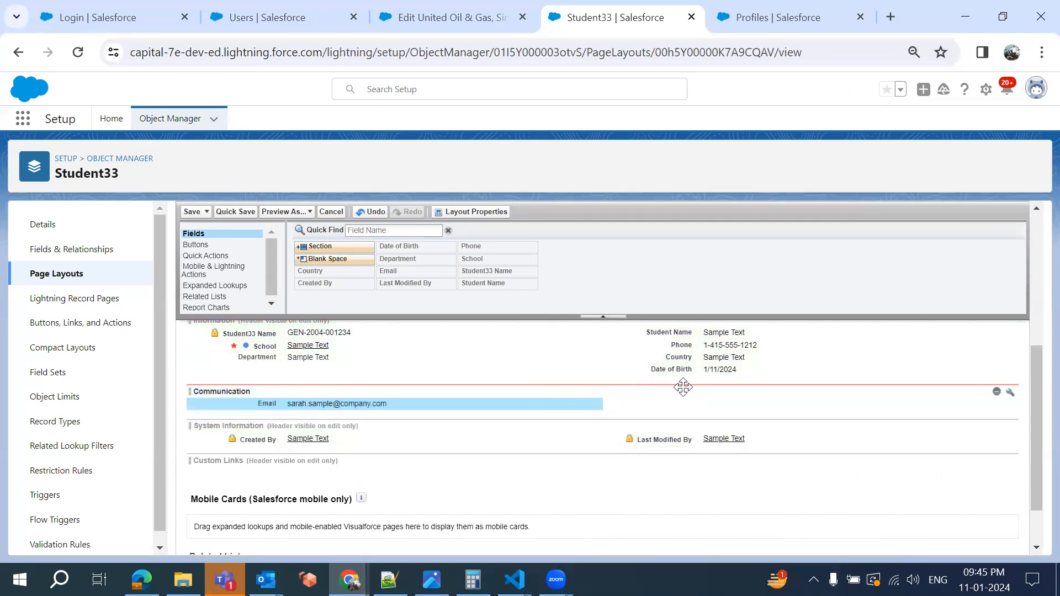
pyautogui.moveTo(683, 345); pyautogui.dragTo(691, 406)
pyautogui.moveTo(681, 345); pyautogui.dragTo(356, 393)
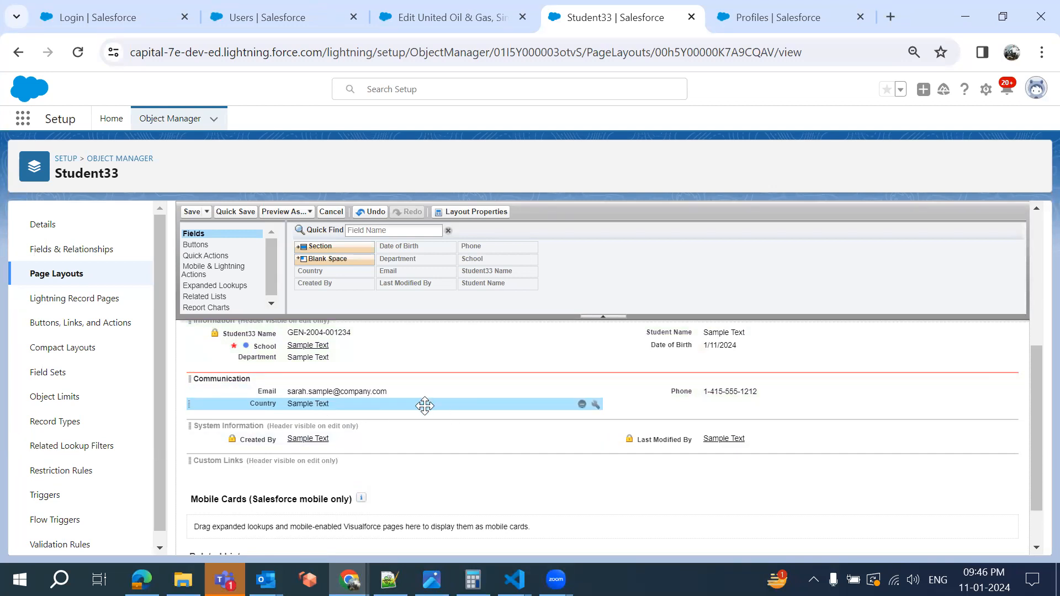
pyautogui.click(192, 213)
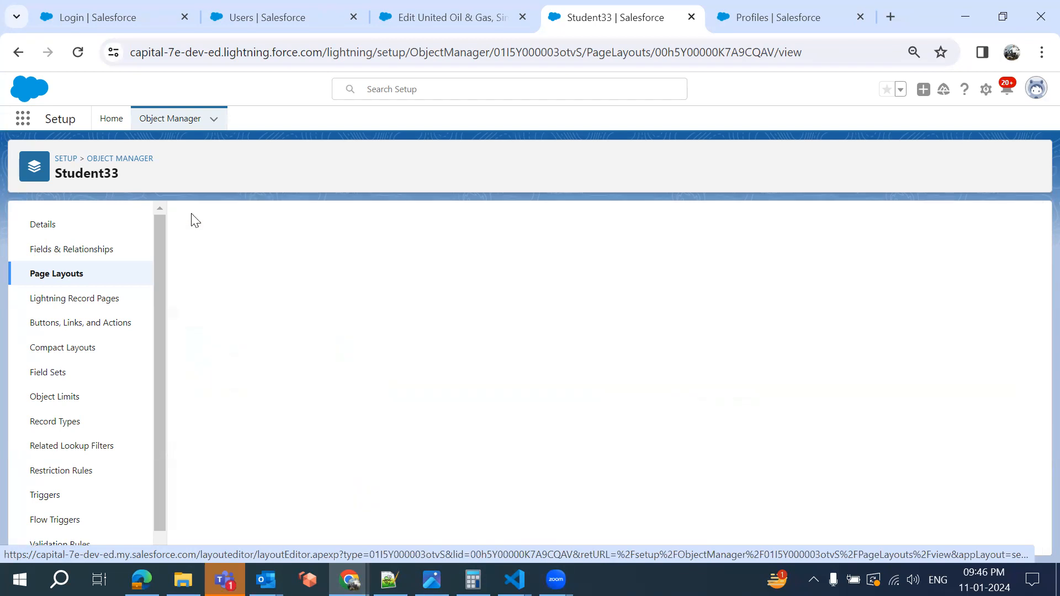
# Discard the account edit form, open the Students list, and zoom the page to 90%
pyautogui.click(455, 13)
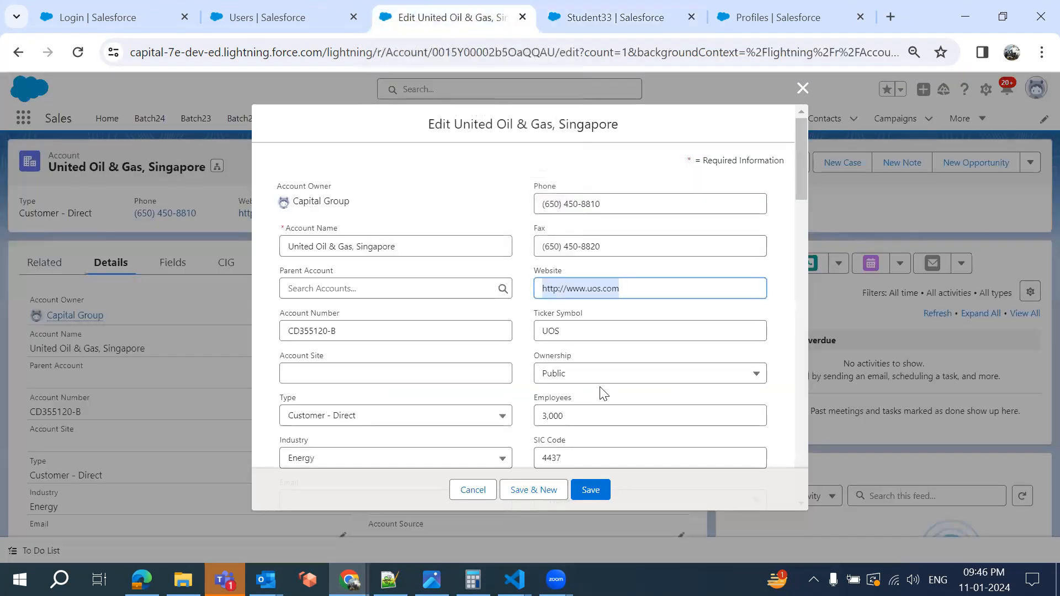
pyautogui.click(802, 88)
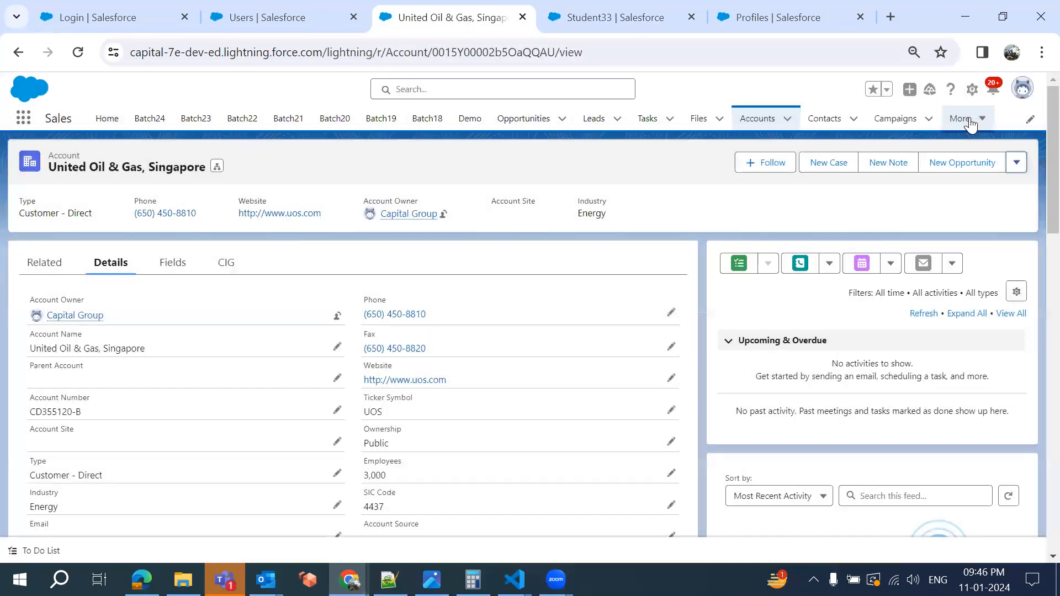
pyautogui.click(969, 122)
pyautogui.click(943, 505)
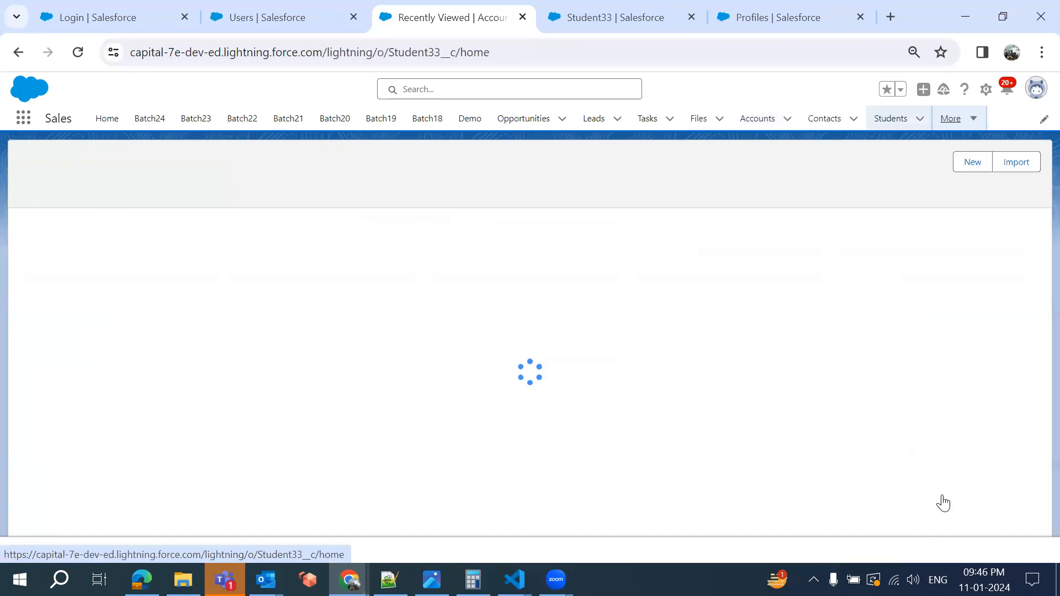
pyautogui.click(1040, 53)
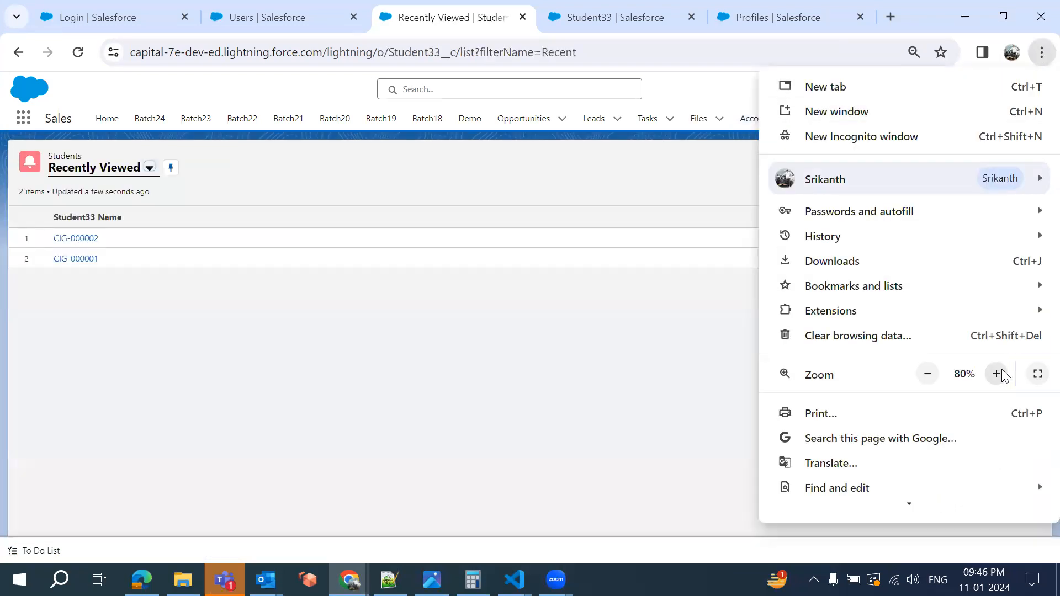
pyautogui.click(996, 374)
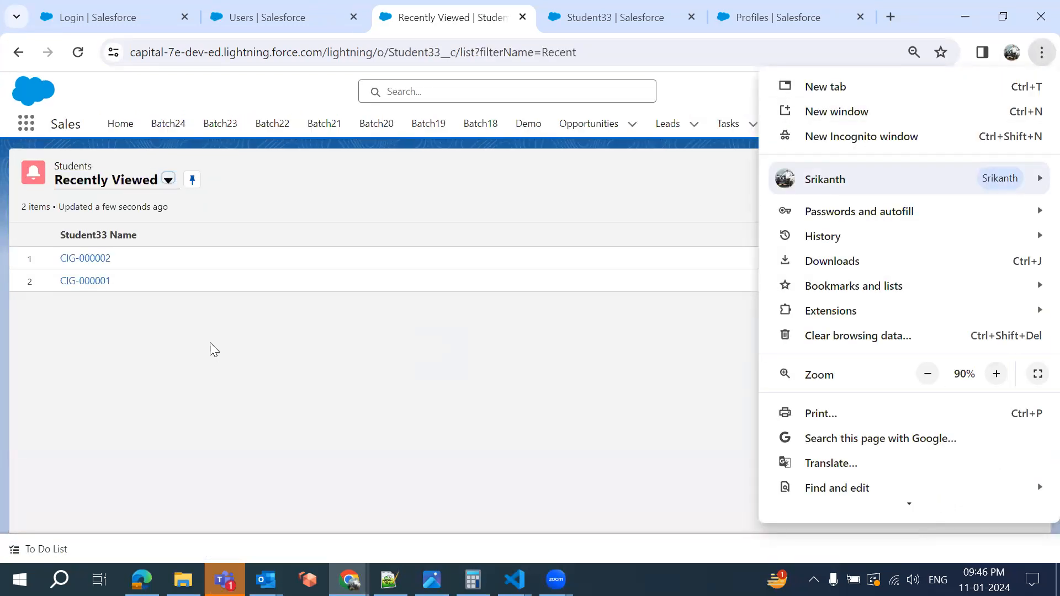
pyautogui.click(210, 345)
# Open and reload student record CIG-000002, then return to the Student33 Page Layouts tab
pyautogui.click(79, 259)
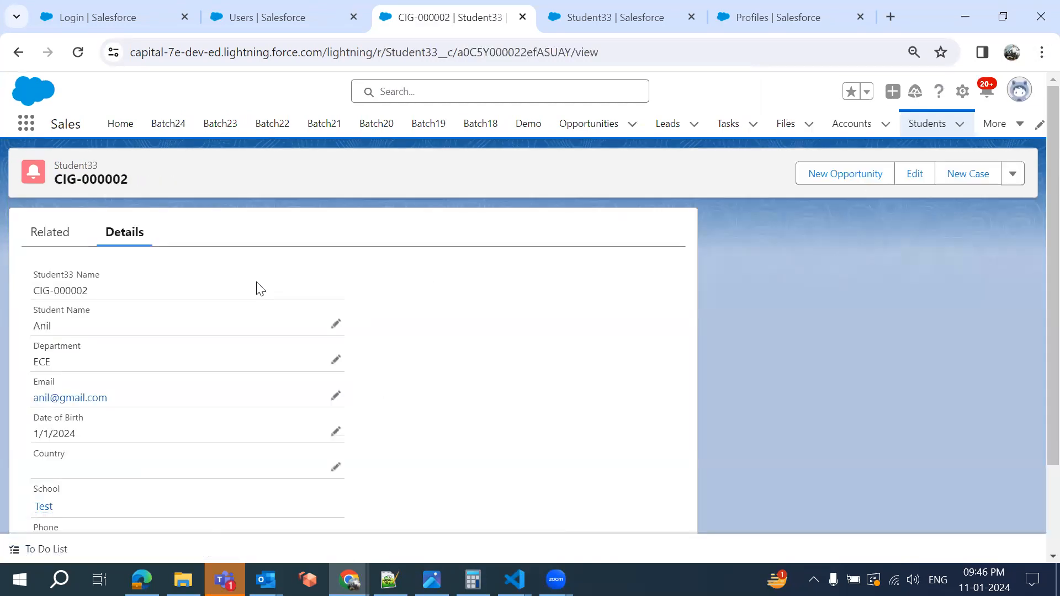
pyautogui.click(352, 52)
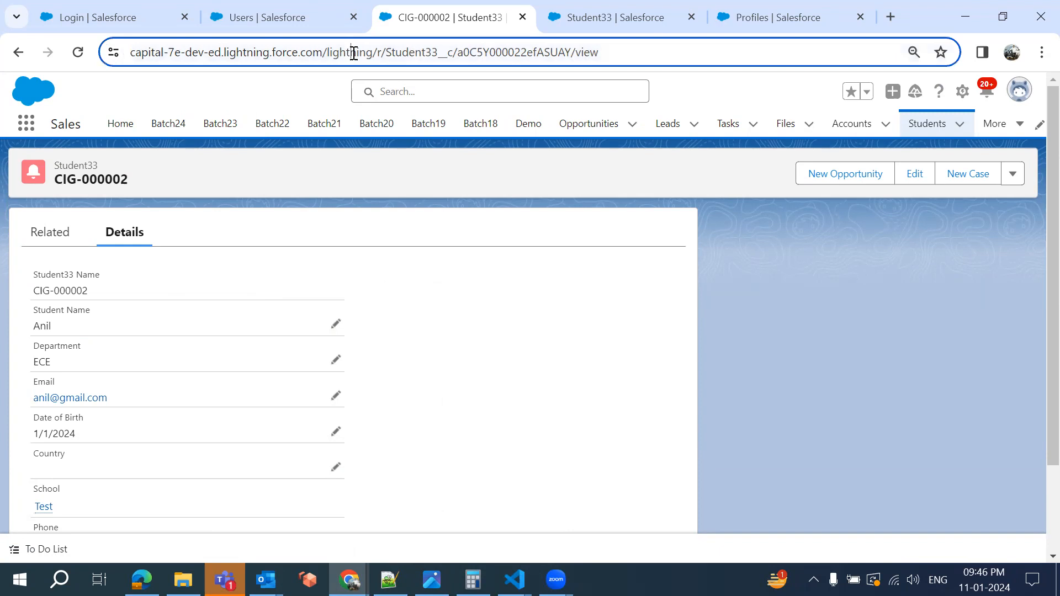
pyautogui.scroll(-2, 348, 344)
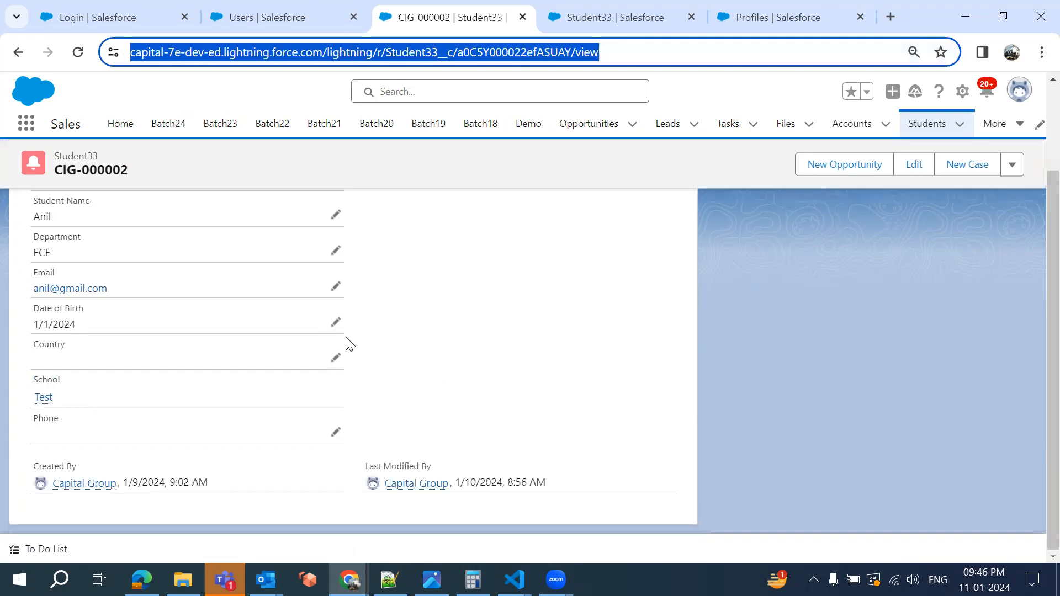
pyautogui.scroll(2, 349, 344)
pyautogui.press('Return')
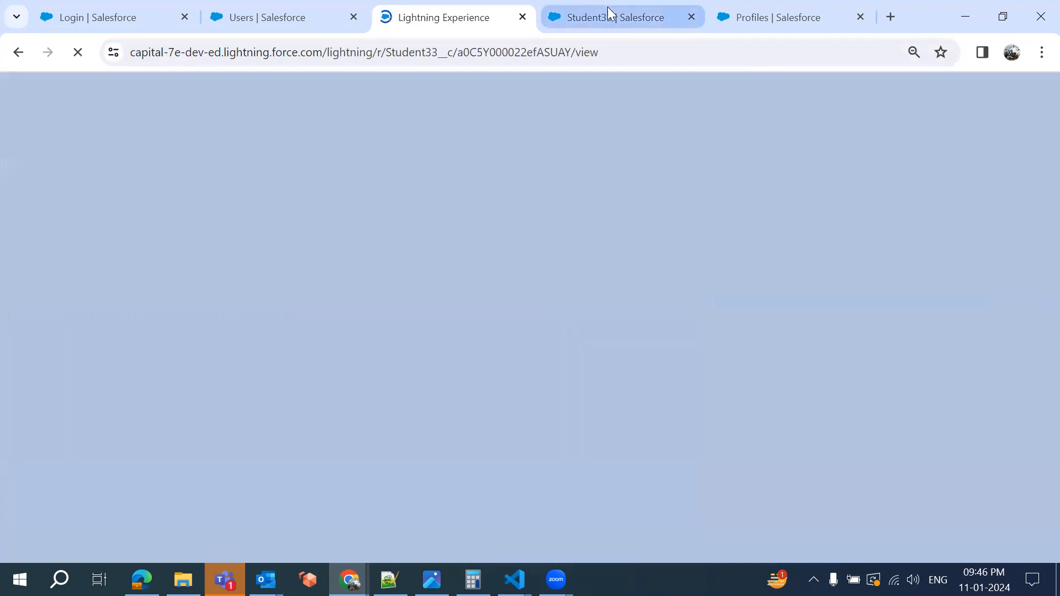
pyautogui.click(607, 13)
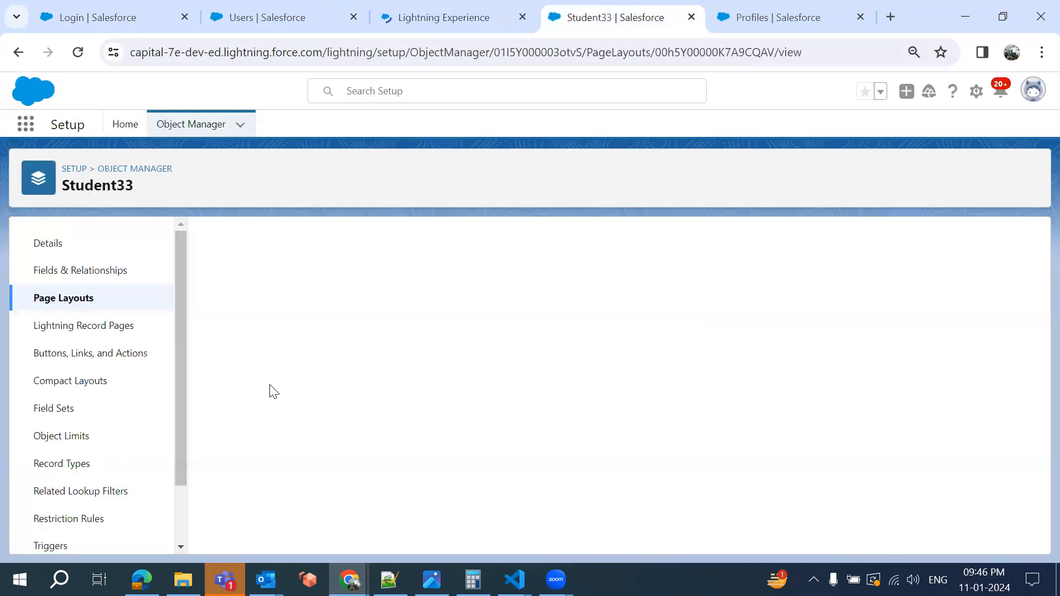
pyautogui.click(438, 13)
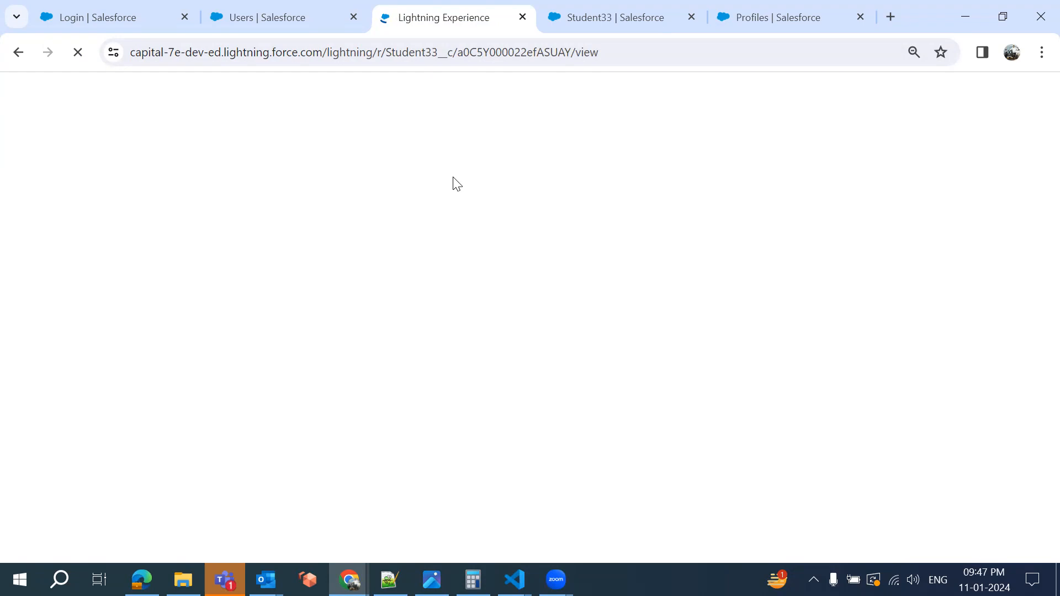
pyautogui.click(592, 27)
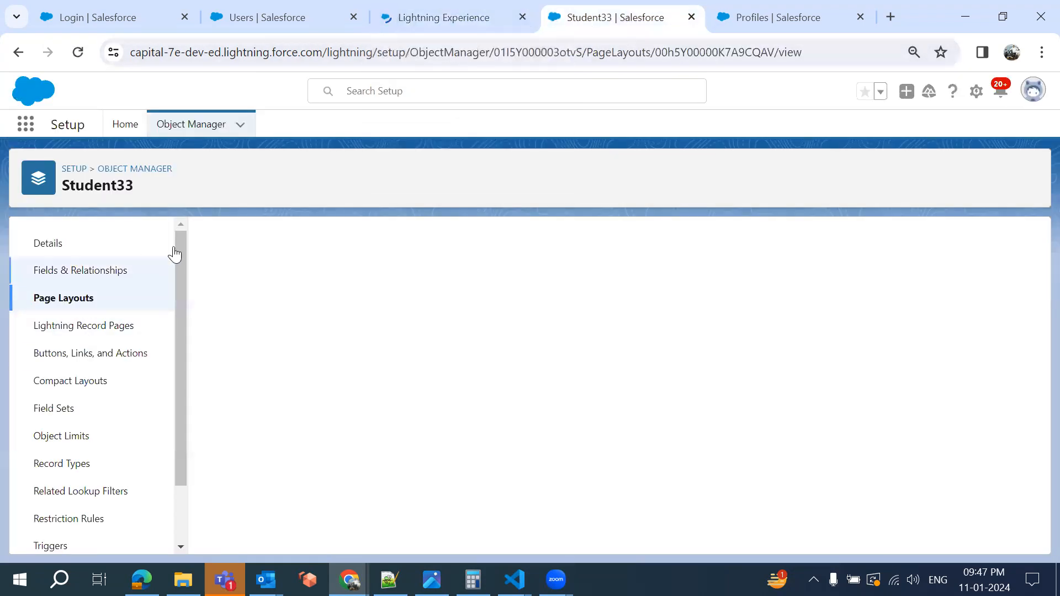
pyautogui.click(408, 16)
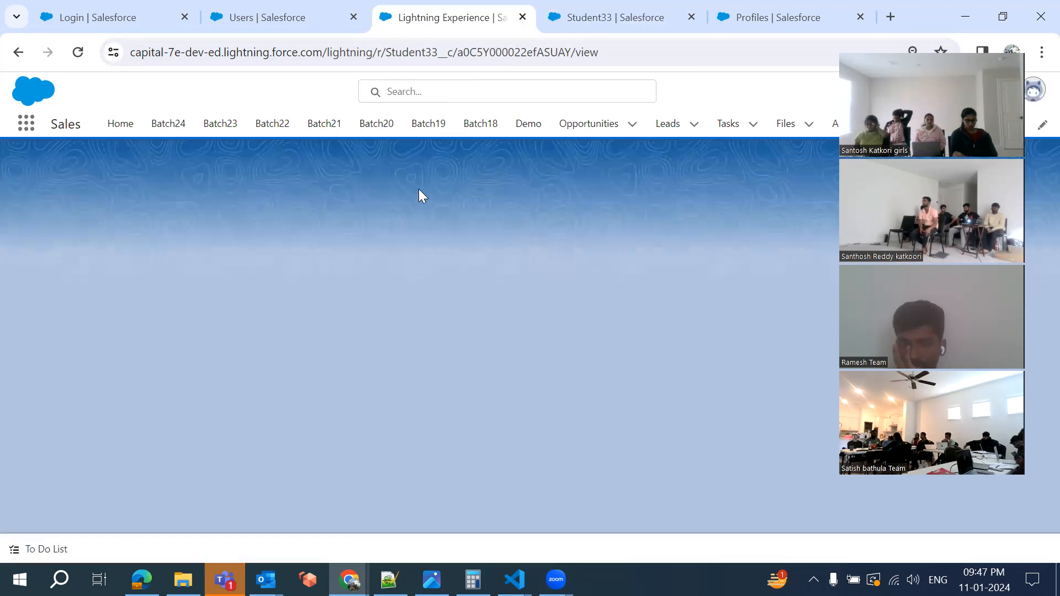
pyautogui.click(600, 22)
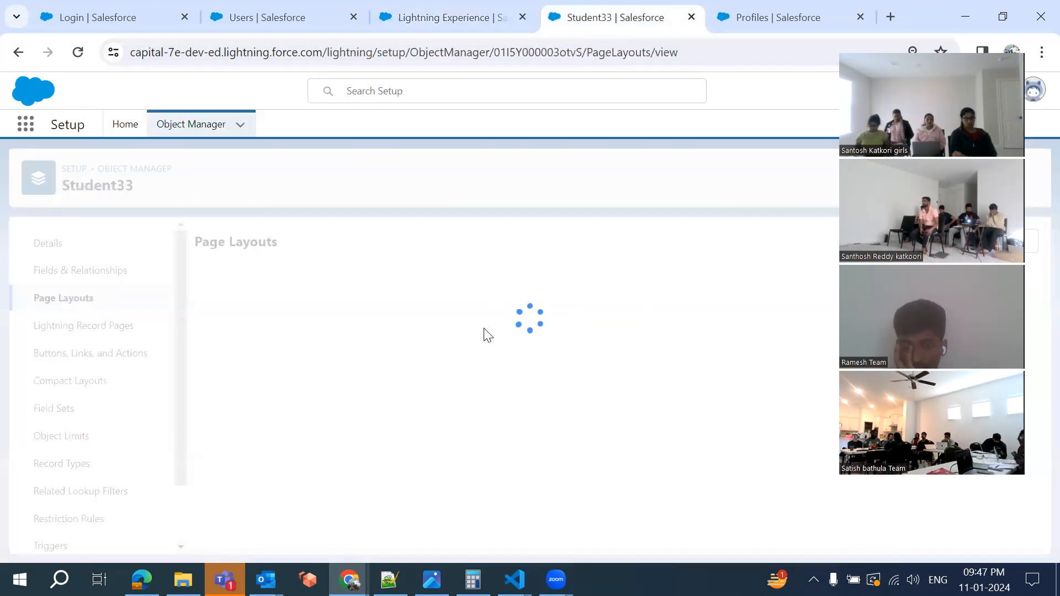
pyautogui.click(444, 18)
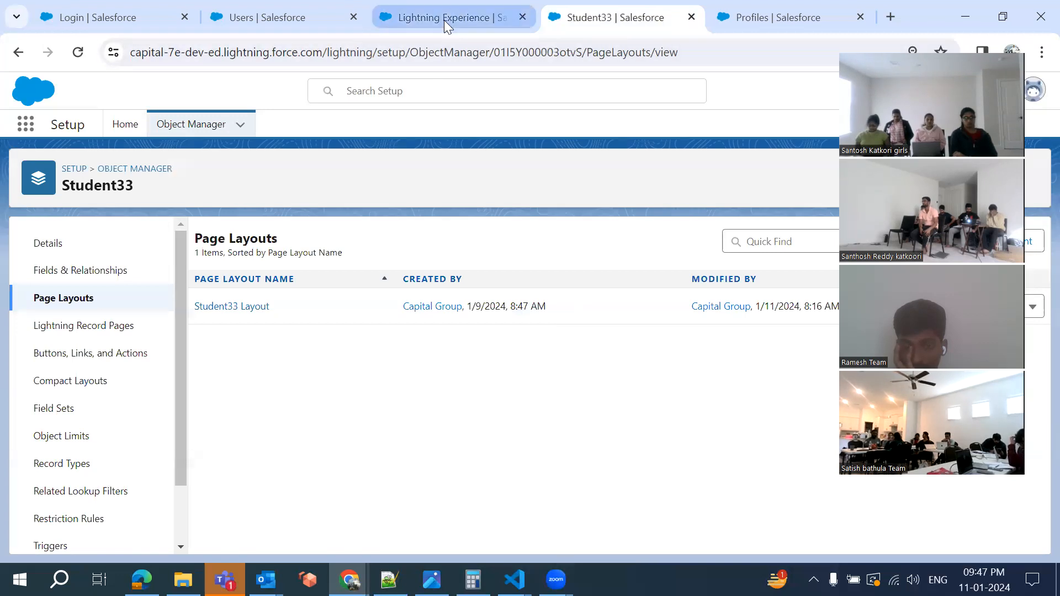
# Scroll through CIG-000002's details to check the Communication section with Email, Phone and Country
pyautogui.scroll(-2, 382, 397)
pyautogui.scroll(2, 381, 397)
pyautogui.scroll(-2, 382, 397)
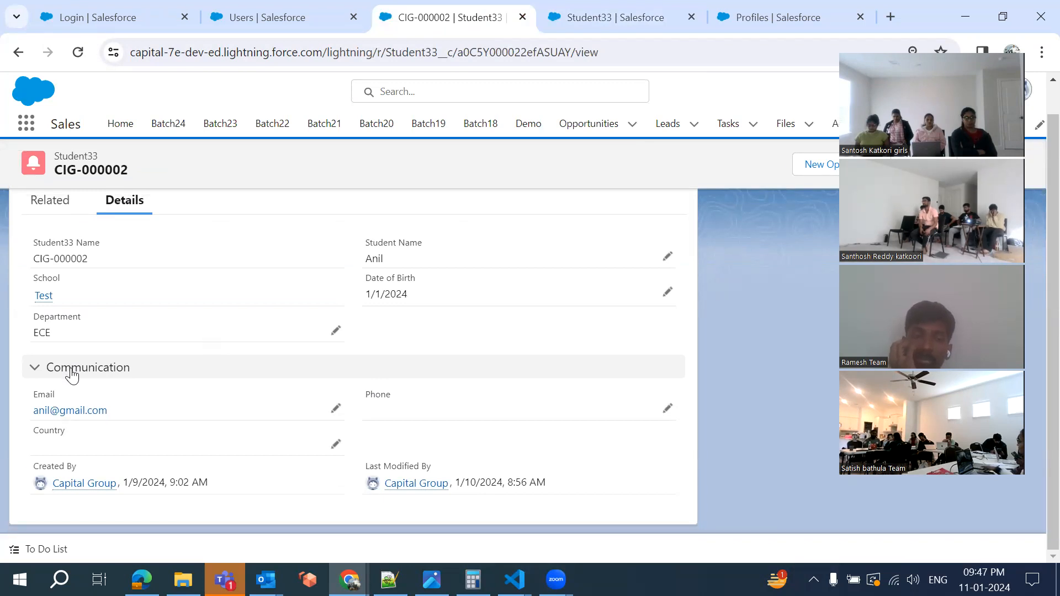
pyautogui.scroll(1, 43, 316)
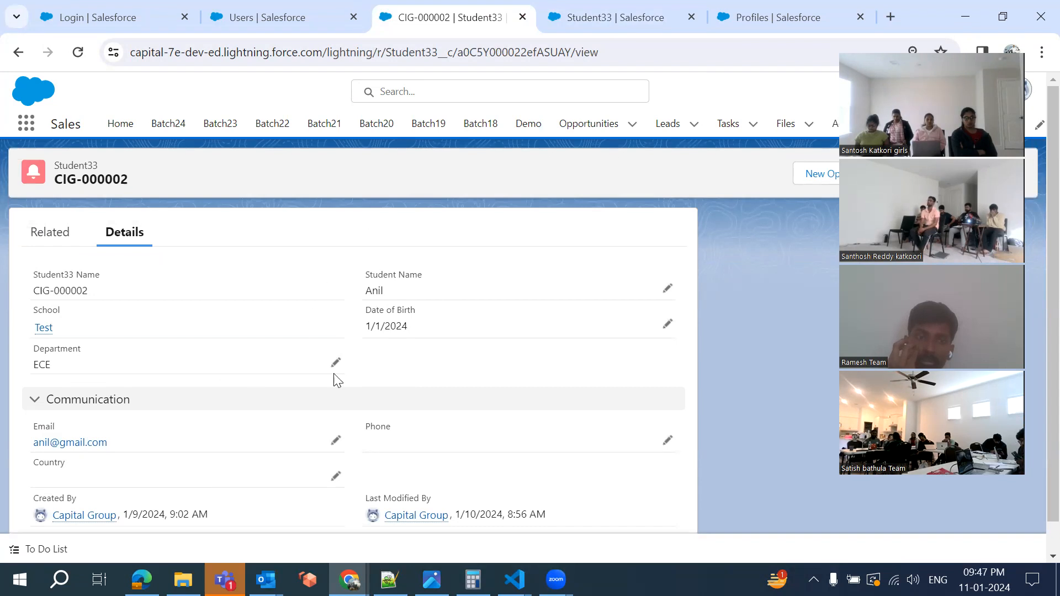
pyautogui.scroll(-1, 438, 367)
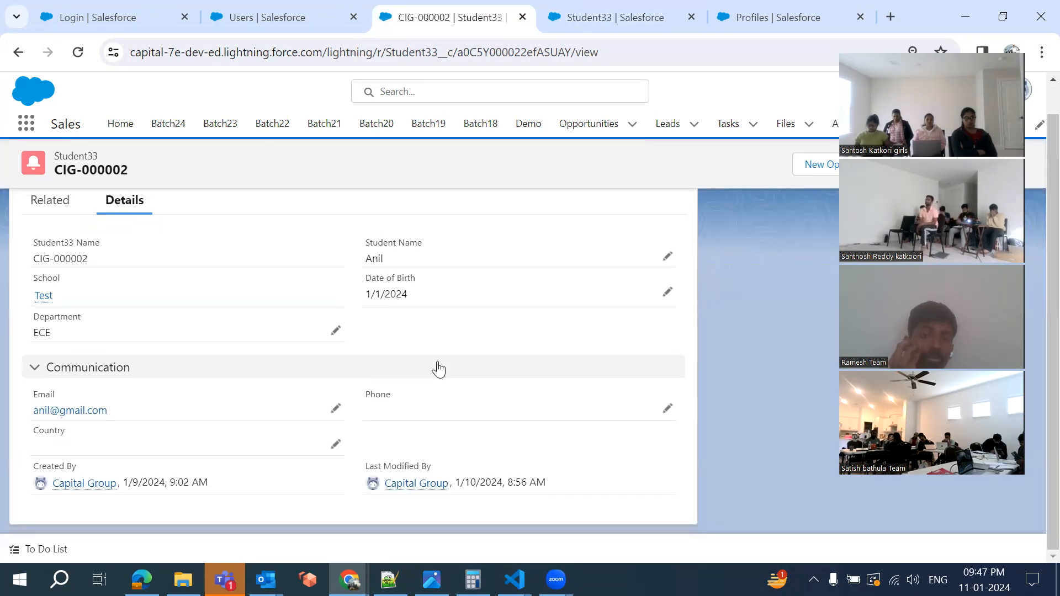
pyautogui.scroll(1, 438, 366)
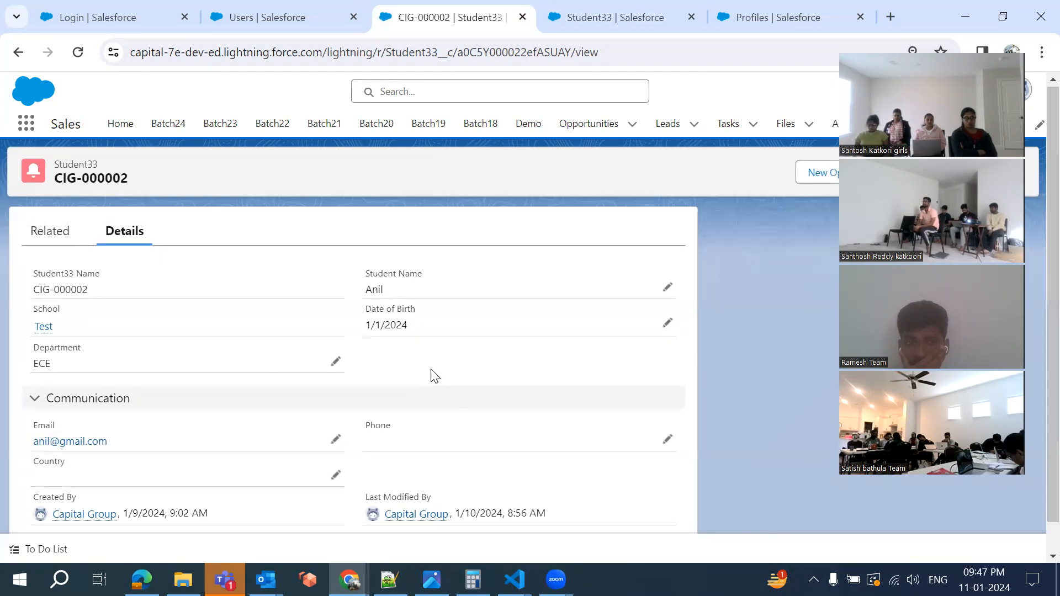
# Compare the Batch 33 profile's layout assignments against the Student33 Page Layouts list twice
pyautogui.click(612, 22)
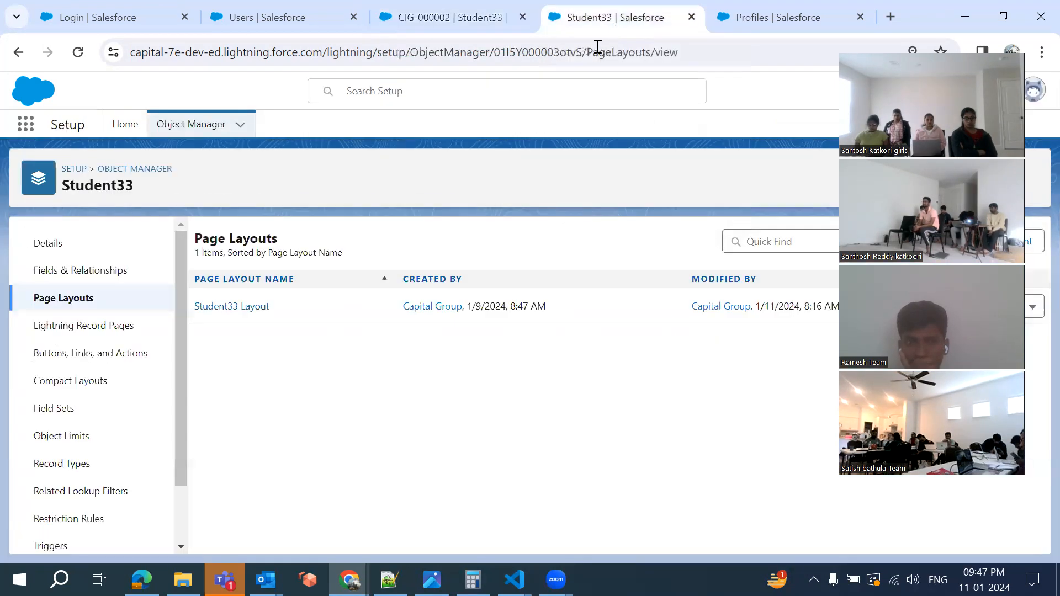
pyautogui.click(753, 20)
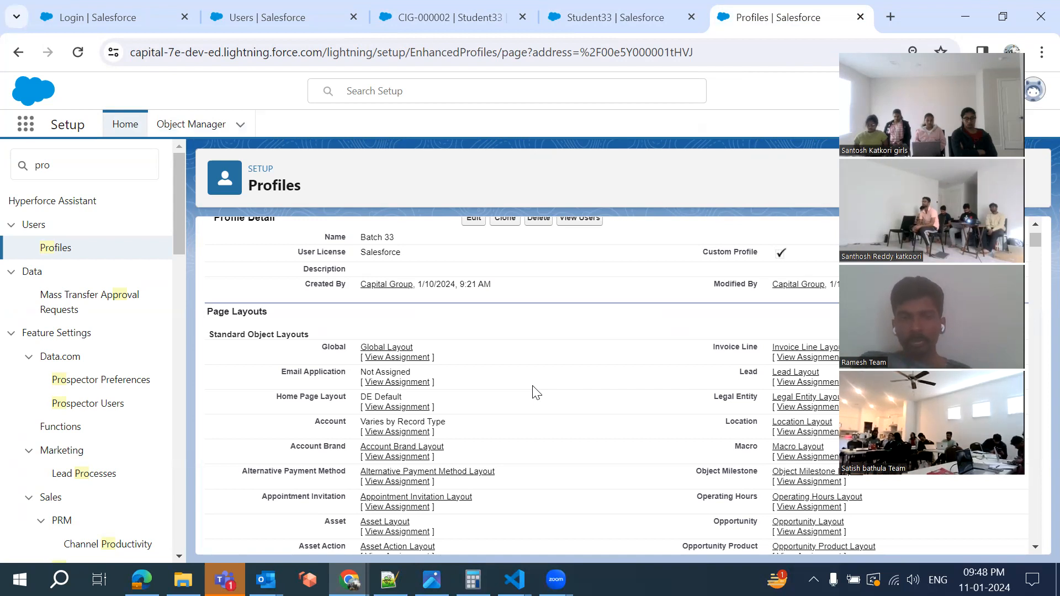
pyautogui.click(613, 12)
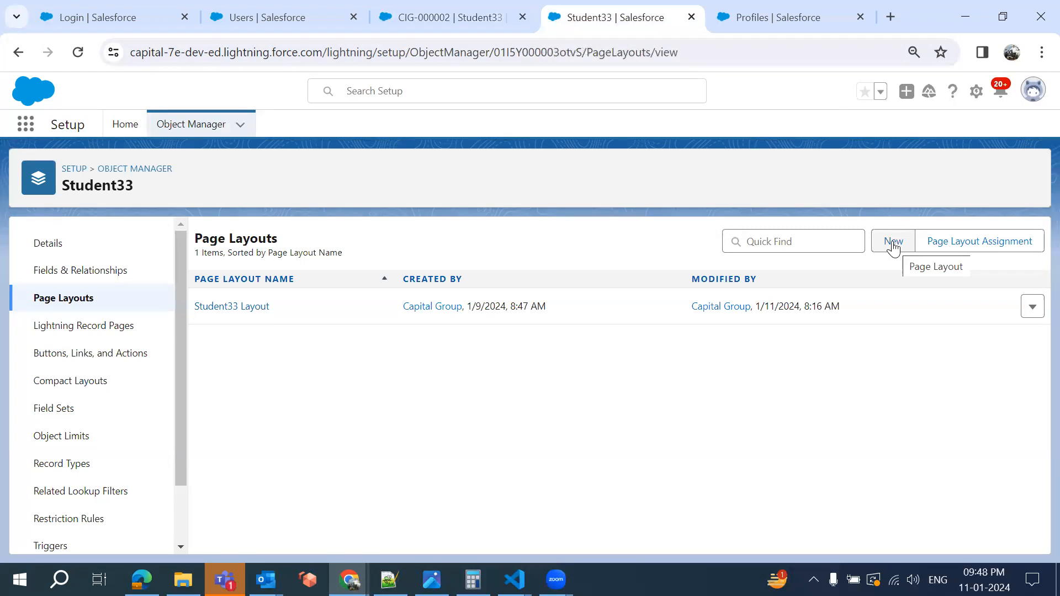
pyautogui.click(761, 22)
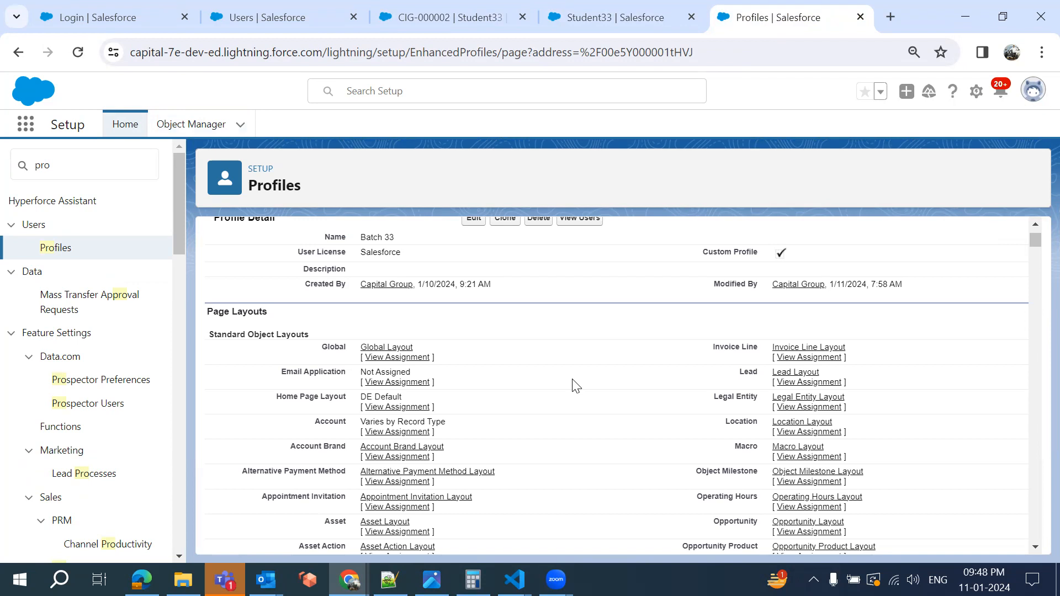
pyautogui.click(602, 15)
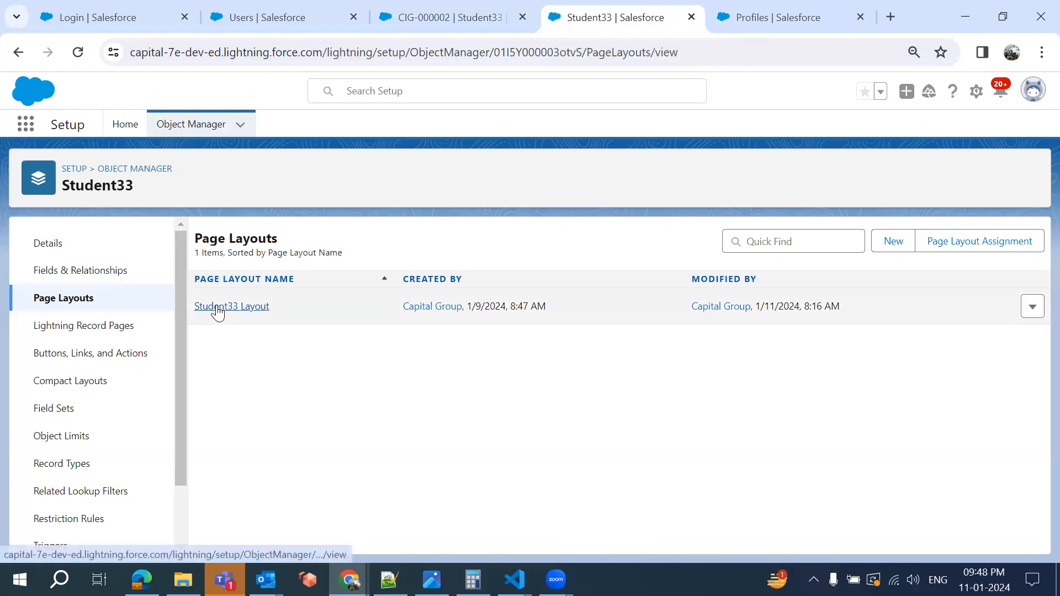
# Create and save a new Student page layout for Student33
pyautogui.click(890, 249)
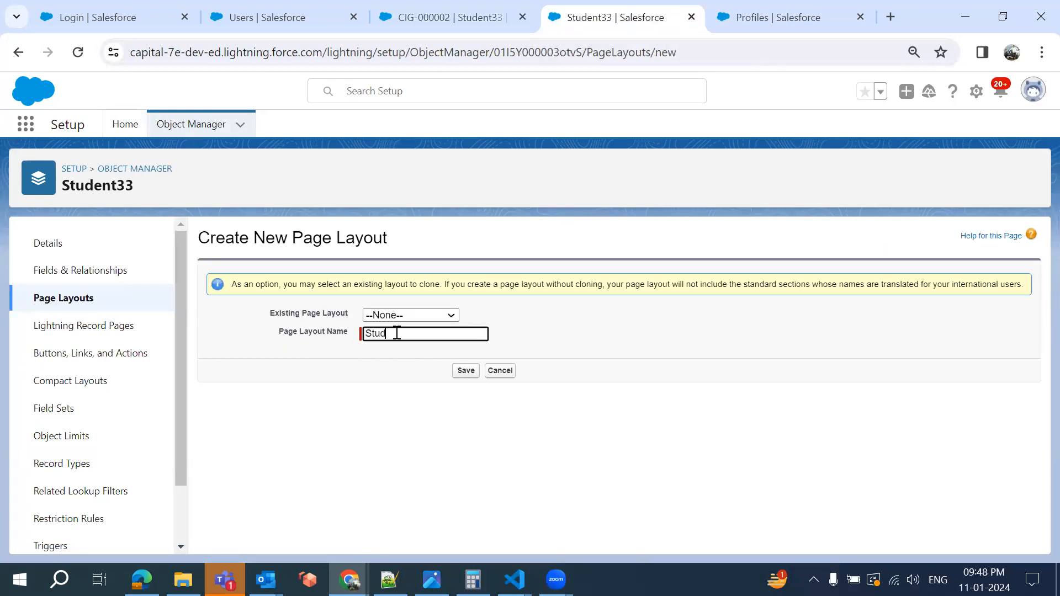
pyautogui.click(465, 376)
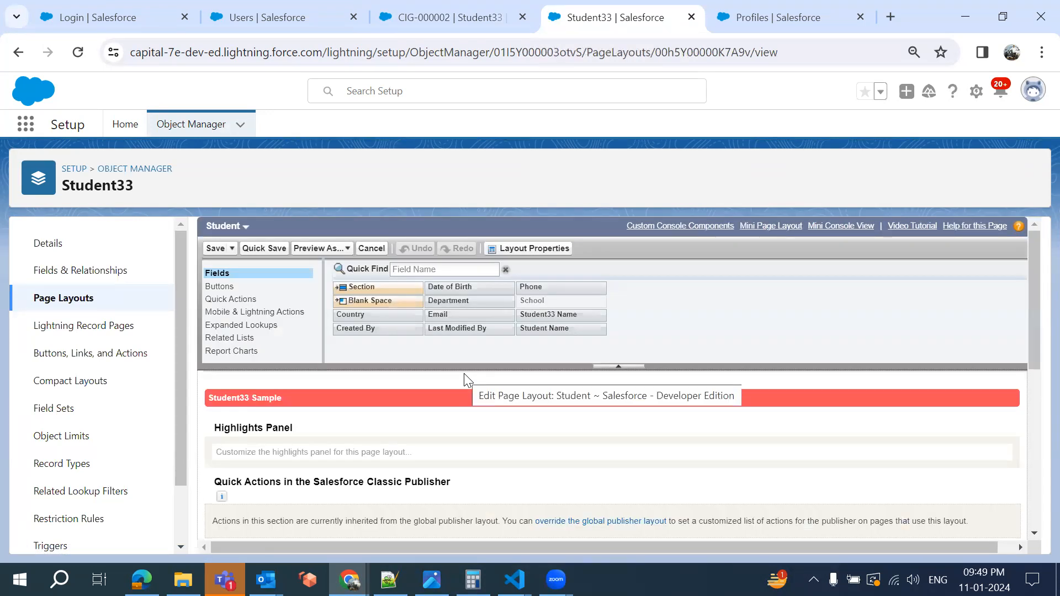
pyautogui.scroll(-4, 467, 381)
pyautogui.scroll(-3, 467, 381)
pyautogui.scroll(2, 466, 376)
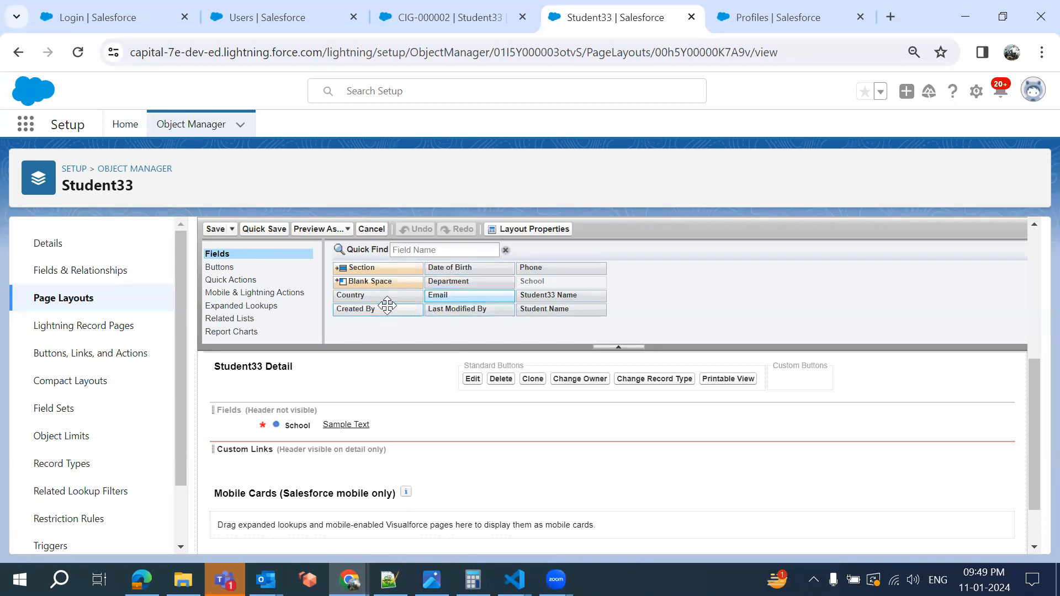
# Place Student33 Name, School, Country left and Student Name, Department right in Student33 Detail
pyautogui.moveTo(447, 280); pyautogui.dragTo(589, 416)
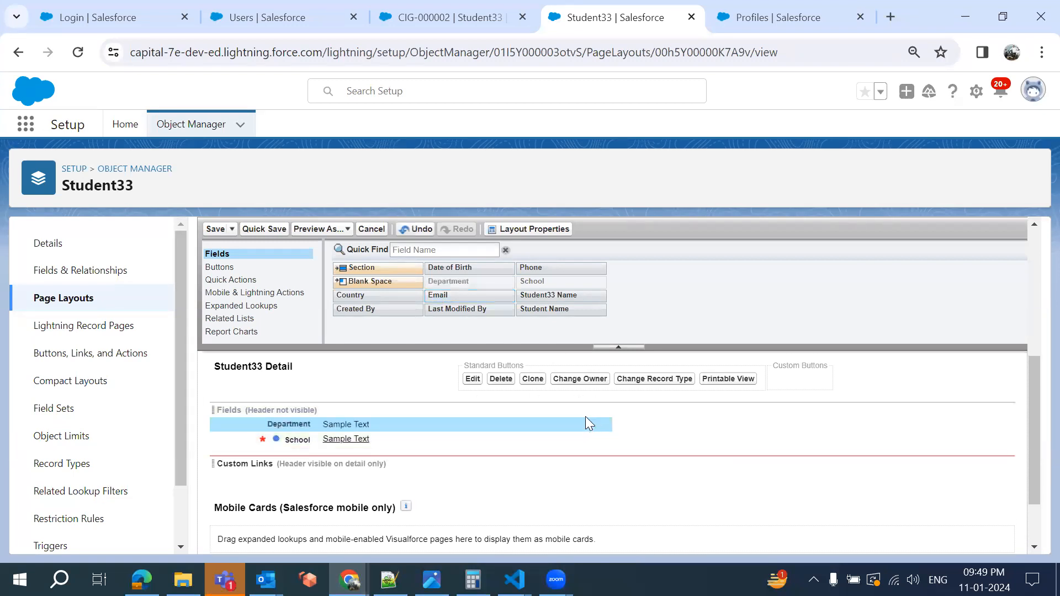
pyautogui.moveTo(547, 291); pyautogui.dragTo(591, 407)
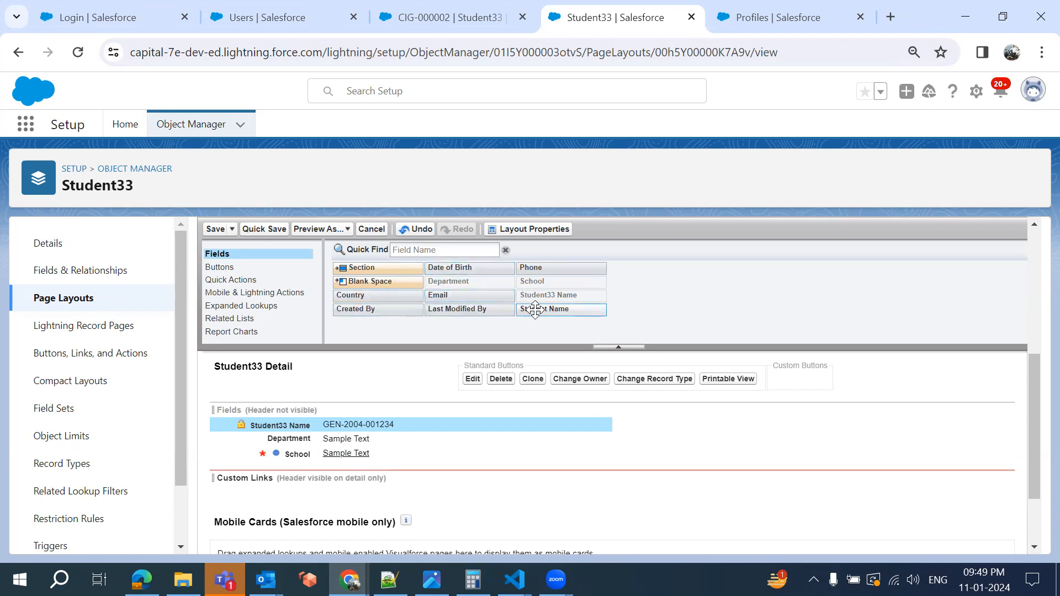
pyautogui.moveTo(544, 309); pyautogui.dragTo(577, 432)
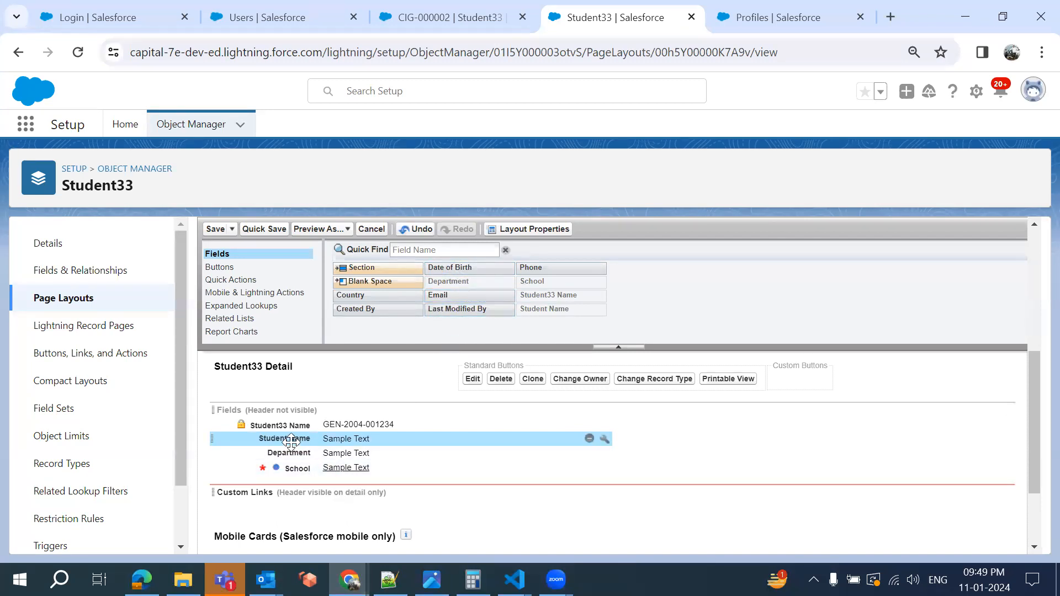
pyautogui.moveTo(291, 440); pyautogui.dragTo(667, 428)
pyautogui.moveTo(273, 439); pyautogui.dragTo(684, 441)
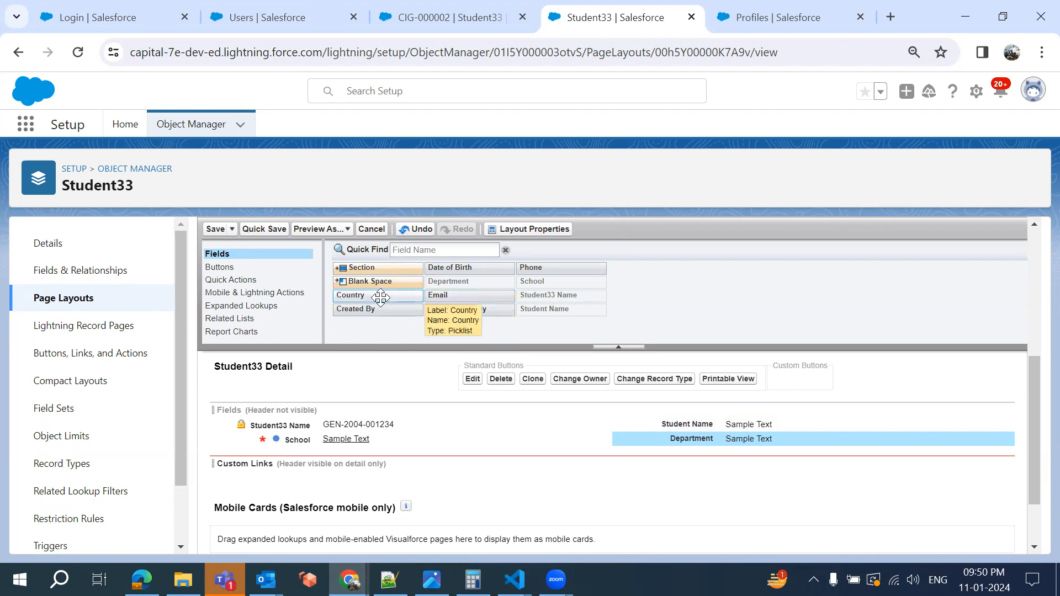
pyautogui.moveTo(380, 297); pyautogui.dragTo(367, 443)
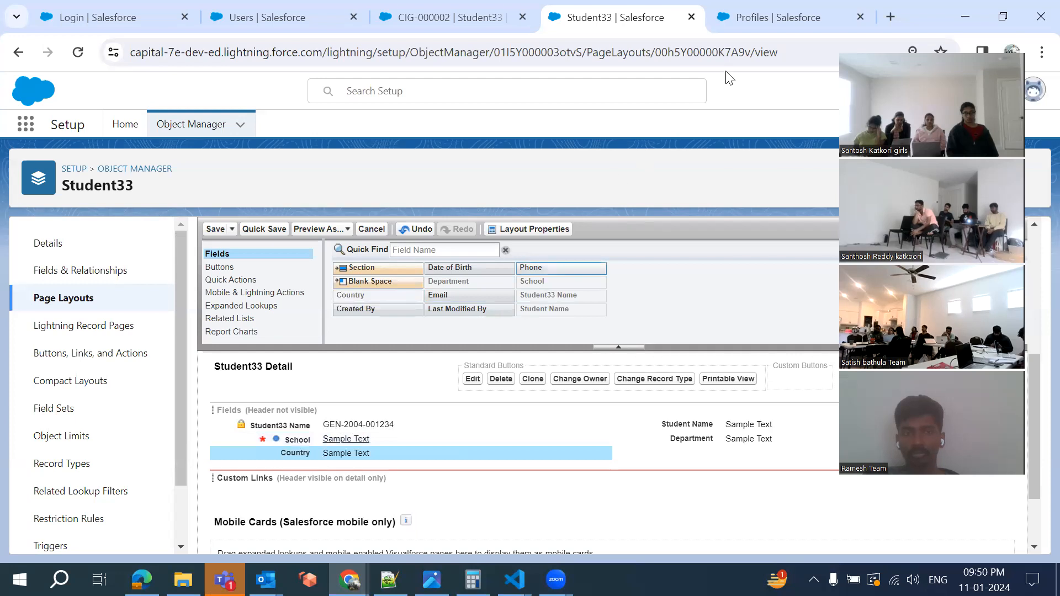
pyautogui.click(752, 18)
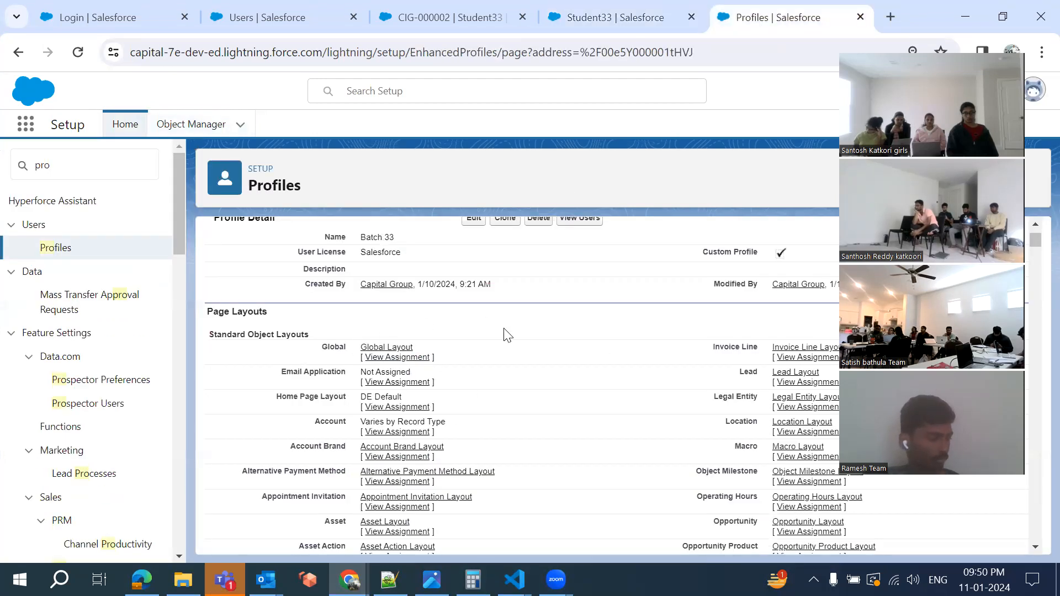
pyautogui.scroll(-20, 534, 396)
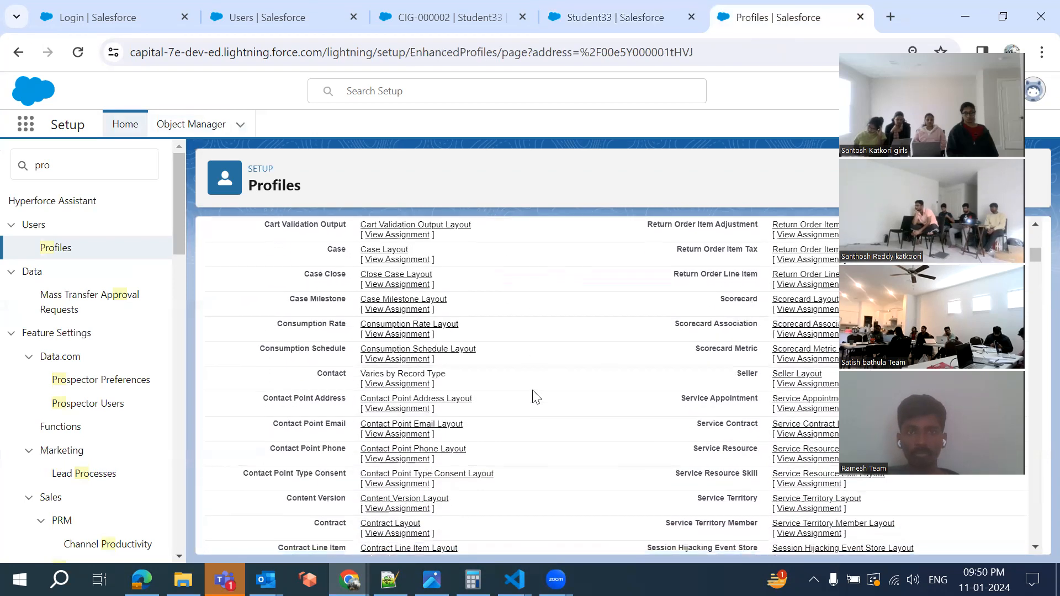
pyautogui.scroll(-3, 534, 396)
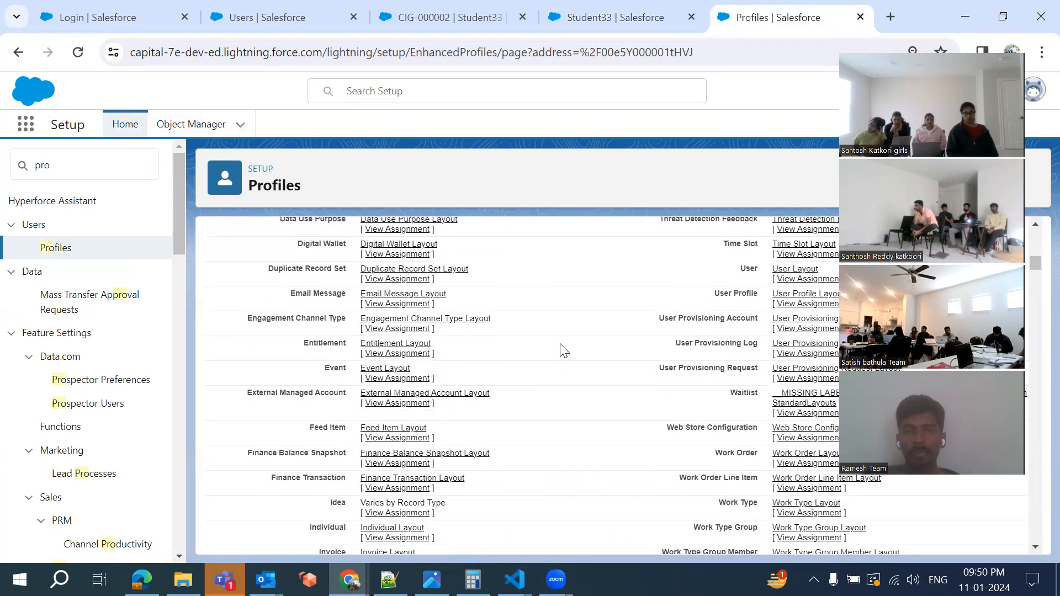
pyautogui.scroll(5, 563, 351)
pyautogui.scroll(8, 562, 351)
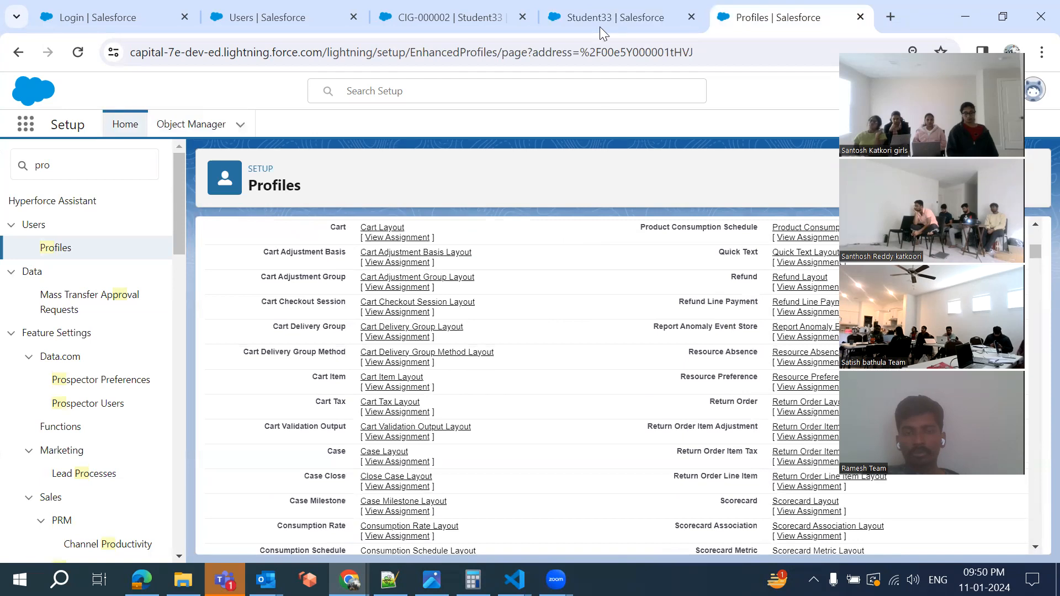
pyautogui.click(603, 8)
pyautogui.click(409, 453)
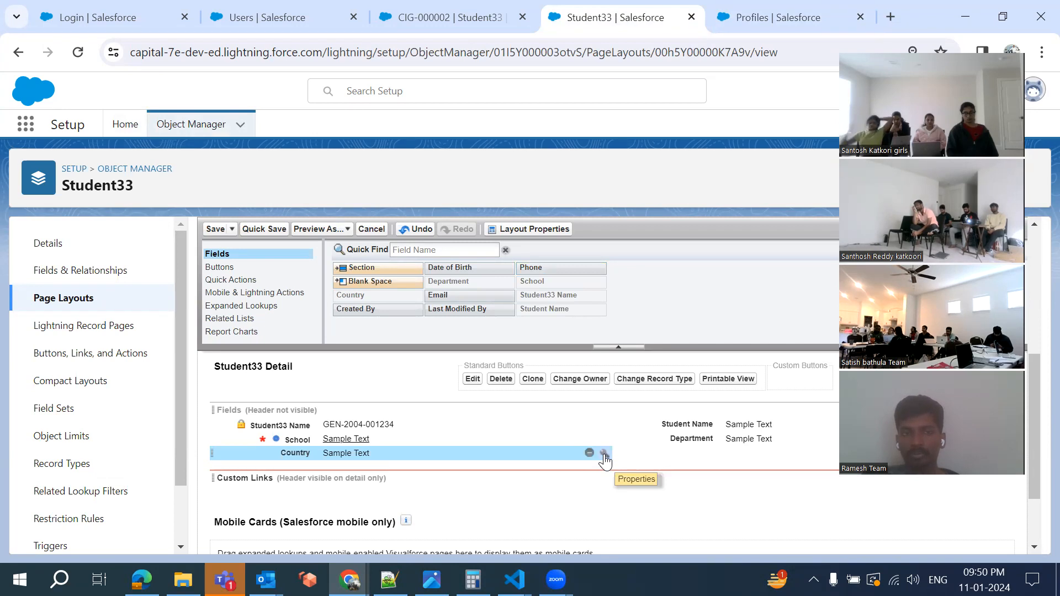
# Tick Required in the Country field's Field Properties and confirm
pyautogui.click(605, 455)
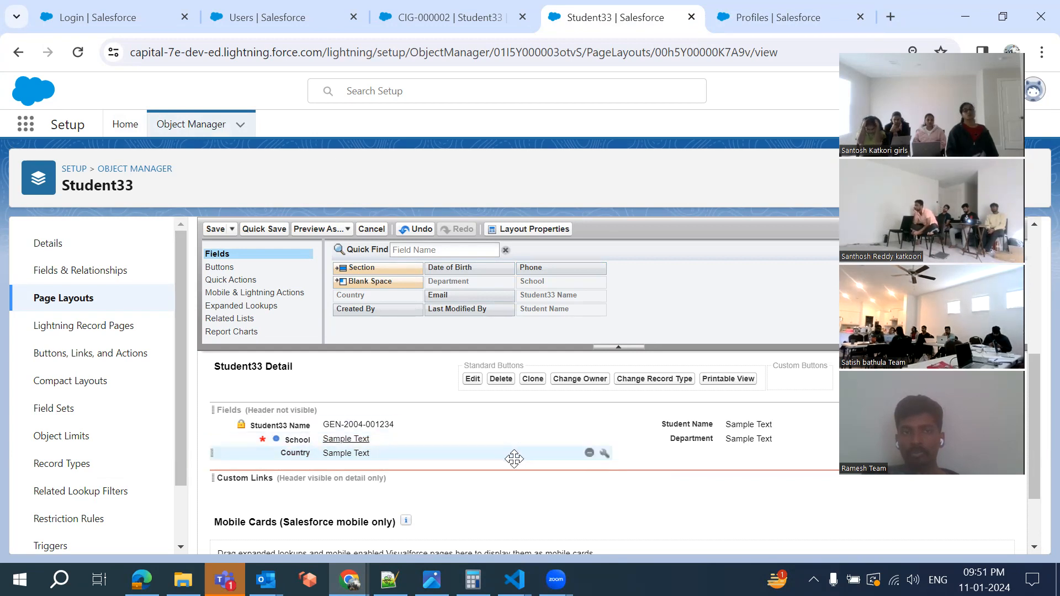
pyautogui.click(604, 454)
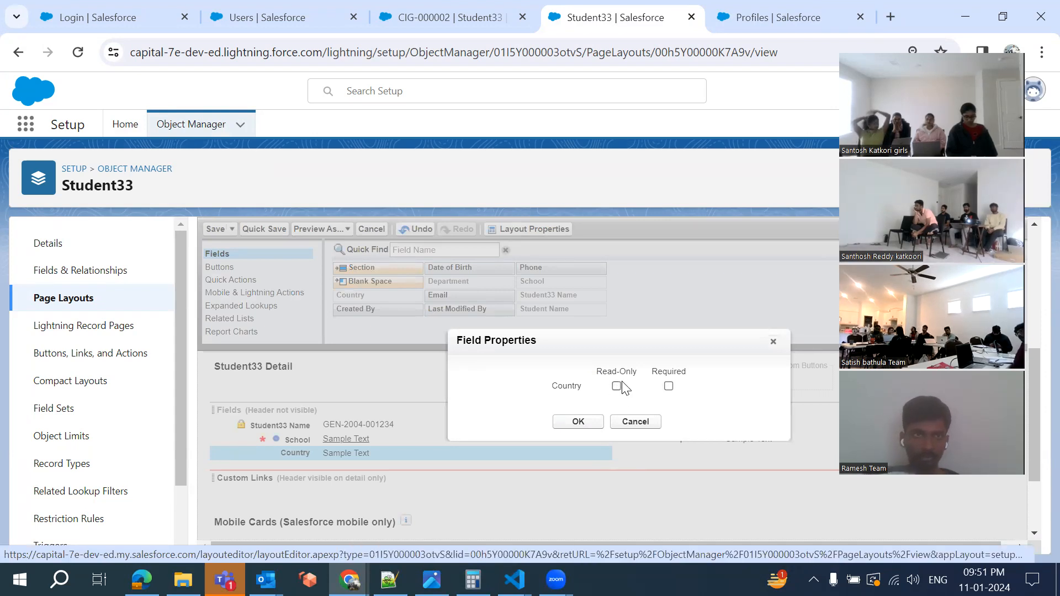
pyautogui.click(668, 386)
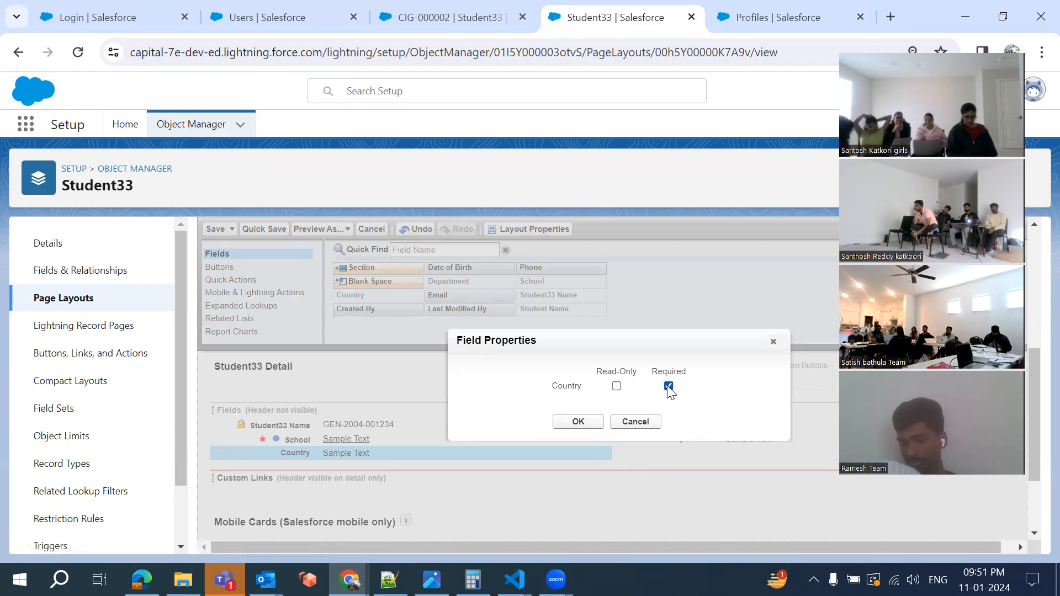
pyautogui.click(580, 423)
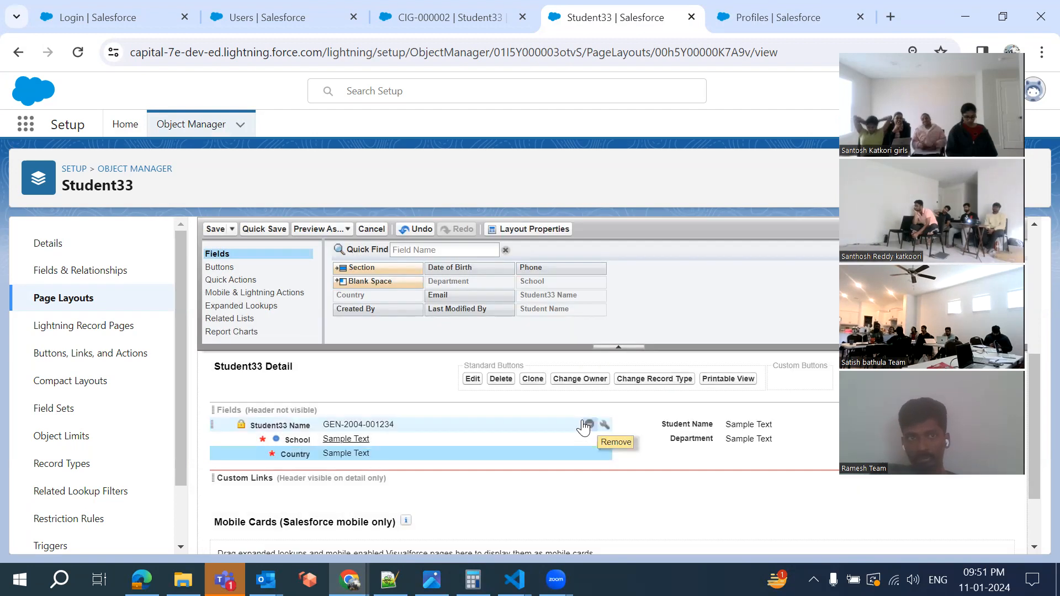
# Save the layout, open the Student layout, then show CIG-000002's additional record actions
pyautogui.click(214, 230)
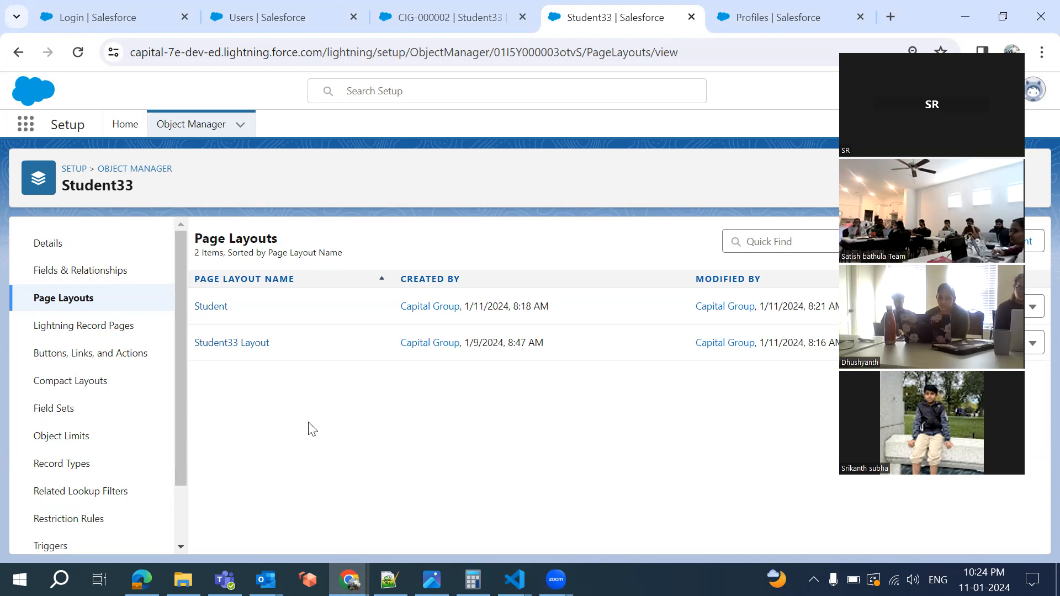
pyautogui.click(215, 312)
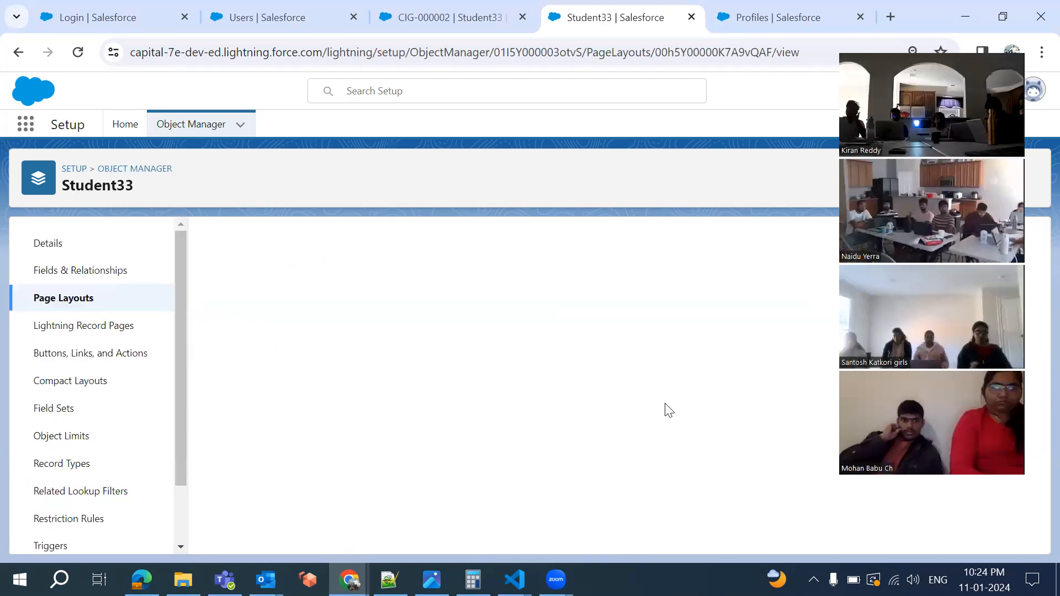
pyautogui.click(424, 12)
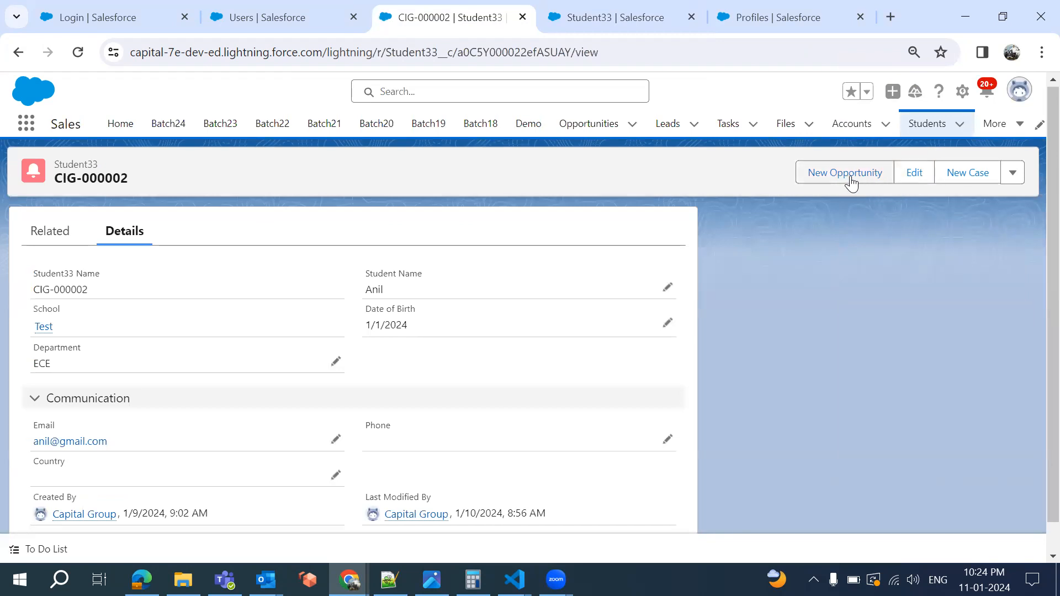
pyautogui.click(1013, 172)
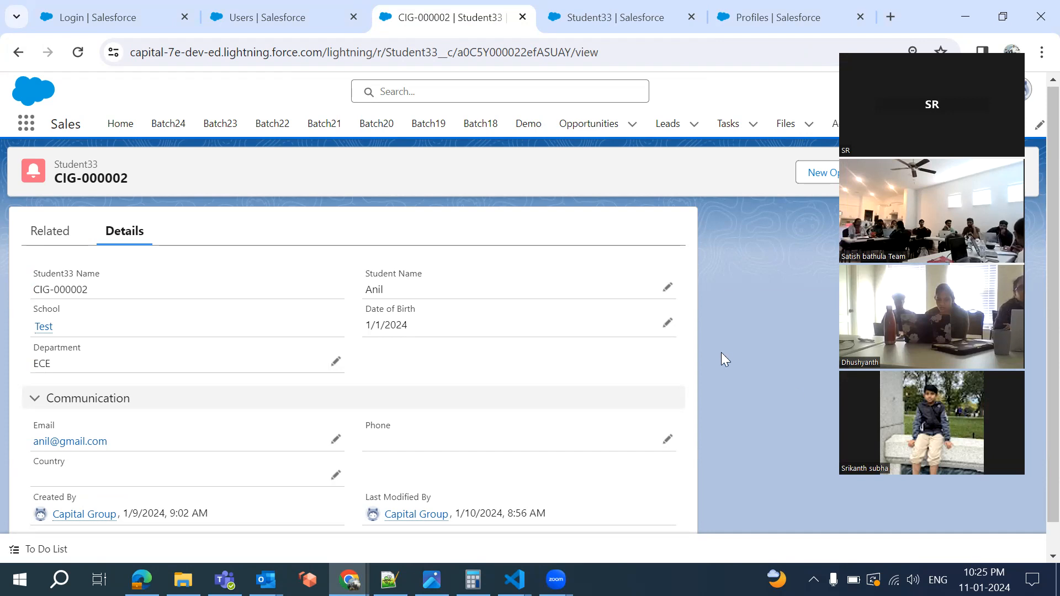
pyautogui.click(600, 19)
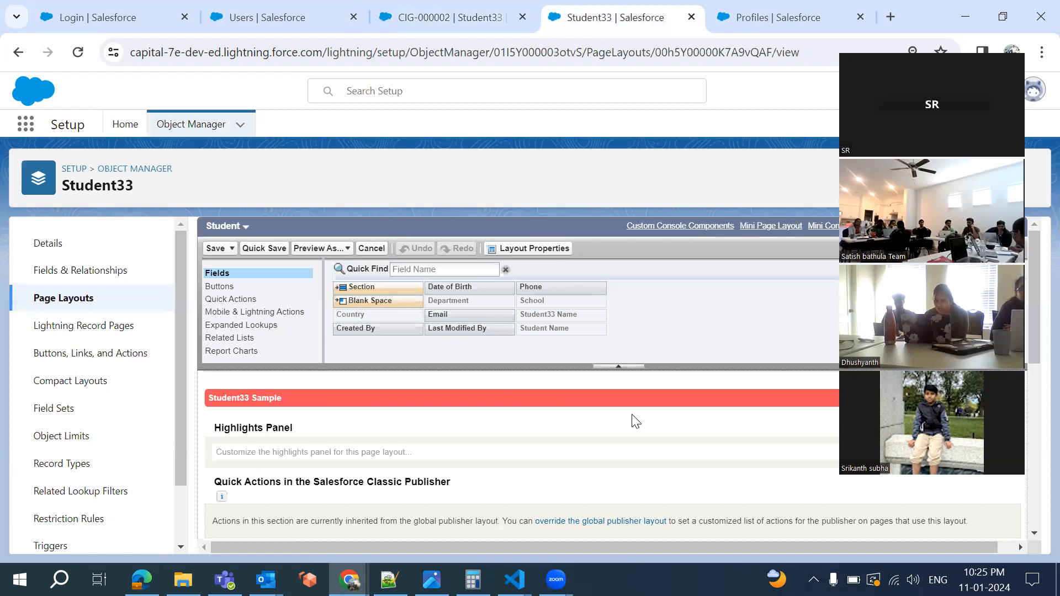
pyautogui.click(231, 286)
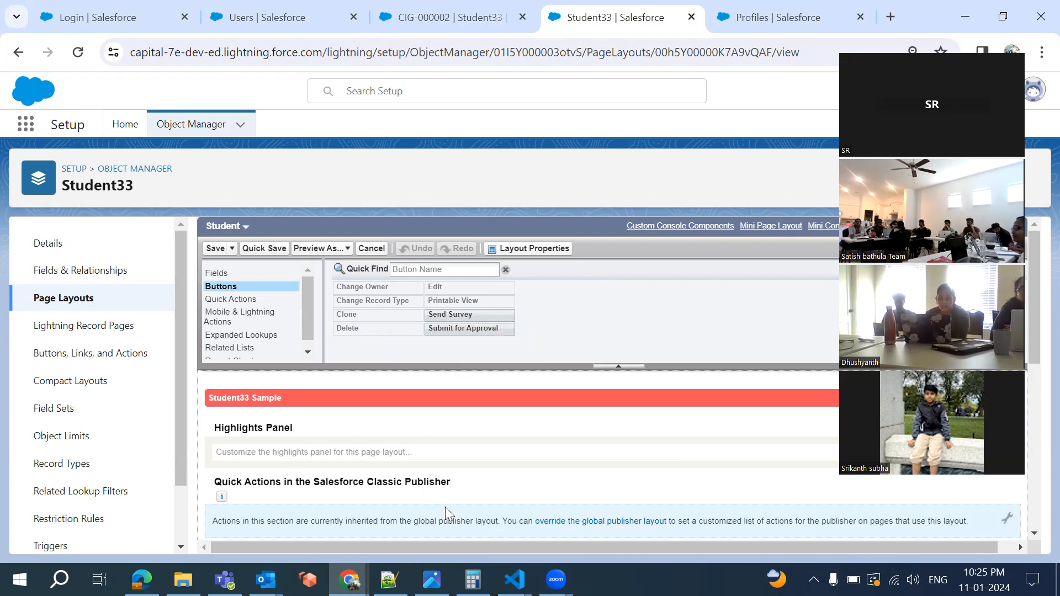
pyautogui.scroll(-5, 445, 507)
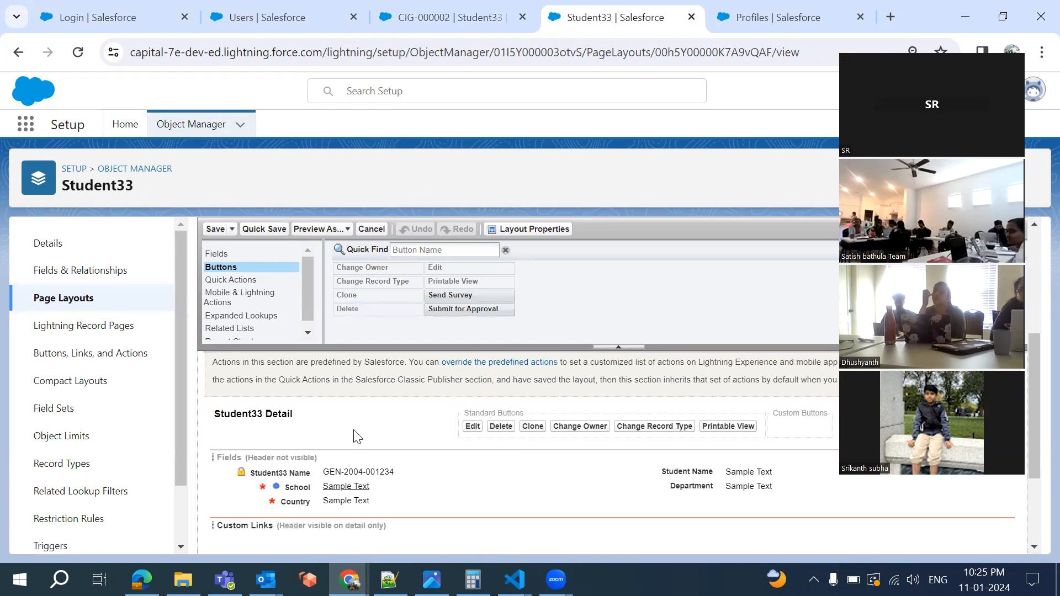
pyautogui.scroll(-1, 233, 315)
pyautogui.scroll(1, 233, 315)
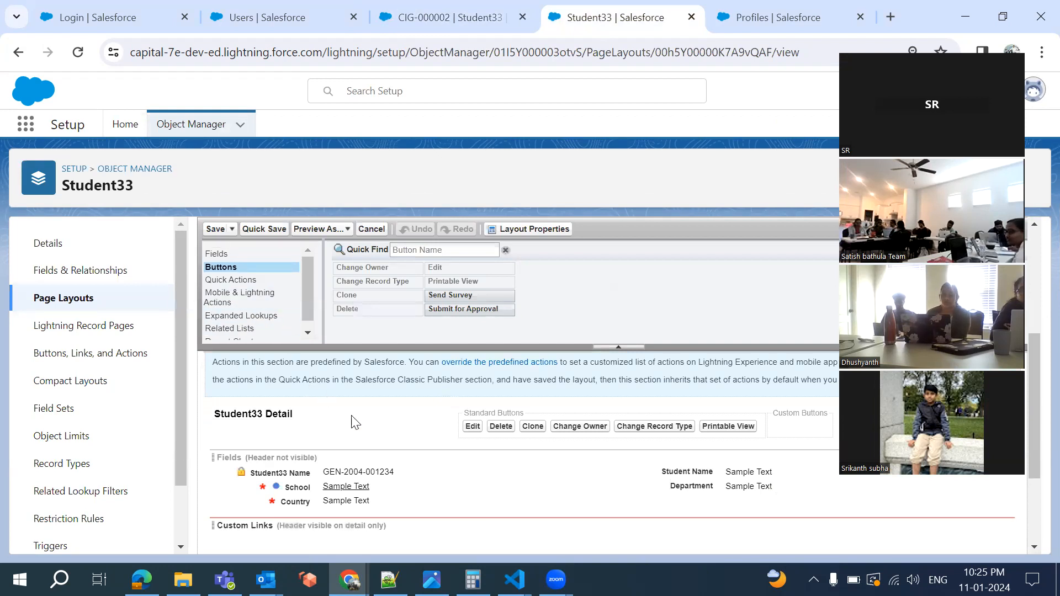
pyautogui.scroll(-2, 394, 443)
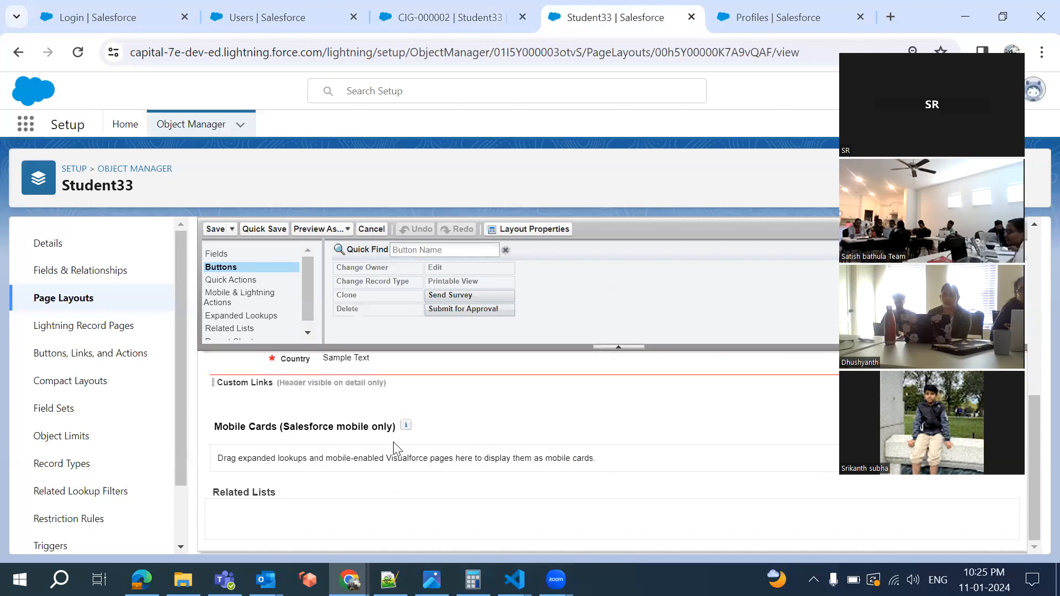
pyautogui.click(438, 17)
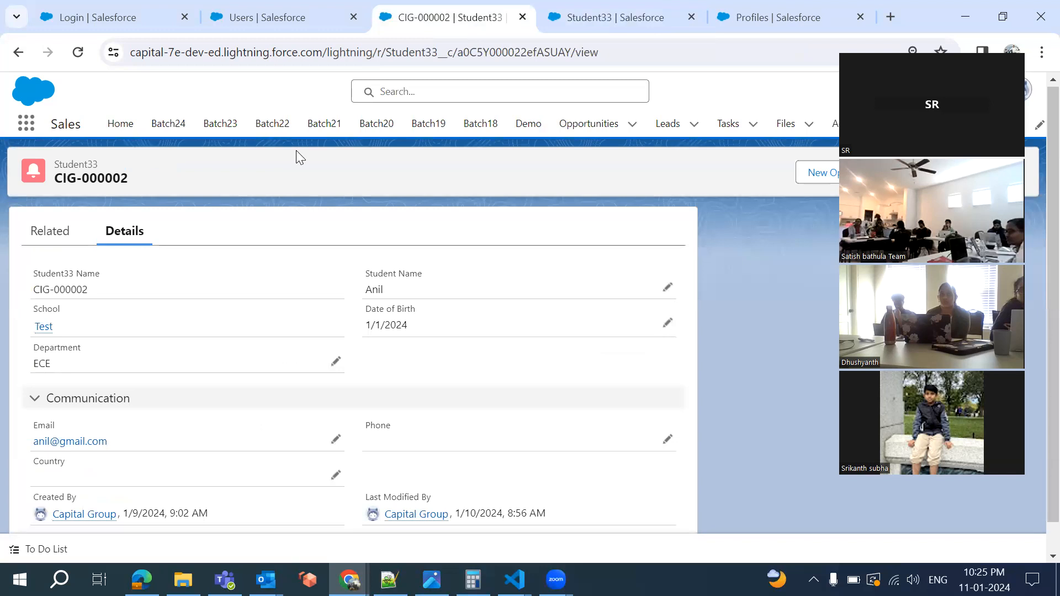
# Open the United Oil & Gas, Singapore account and scroll through Partners, Approval History and Students
pyautogui.click(834, 125)
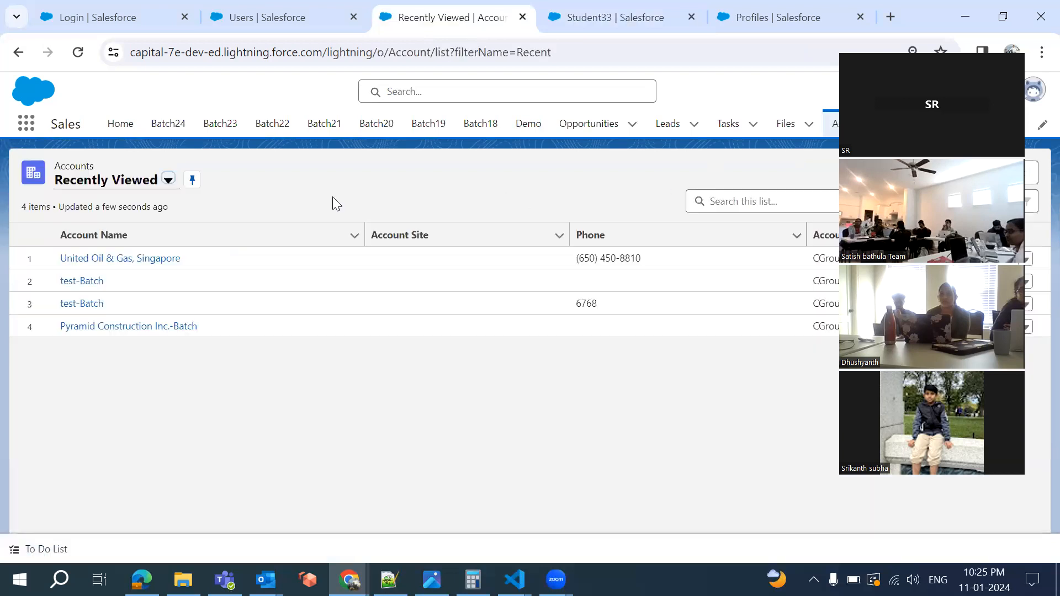
pyautogui.click(100, 258)
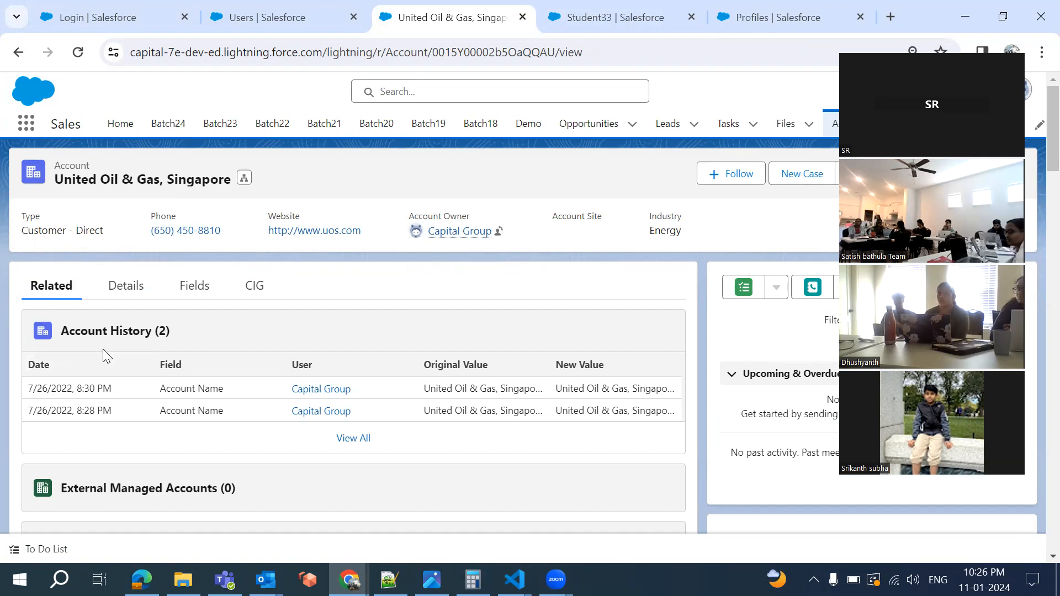
pyautogui.scroll(-1, 102, 349)
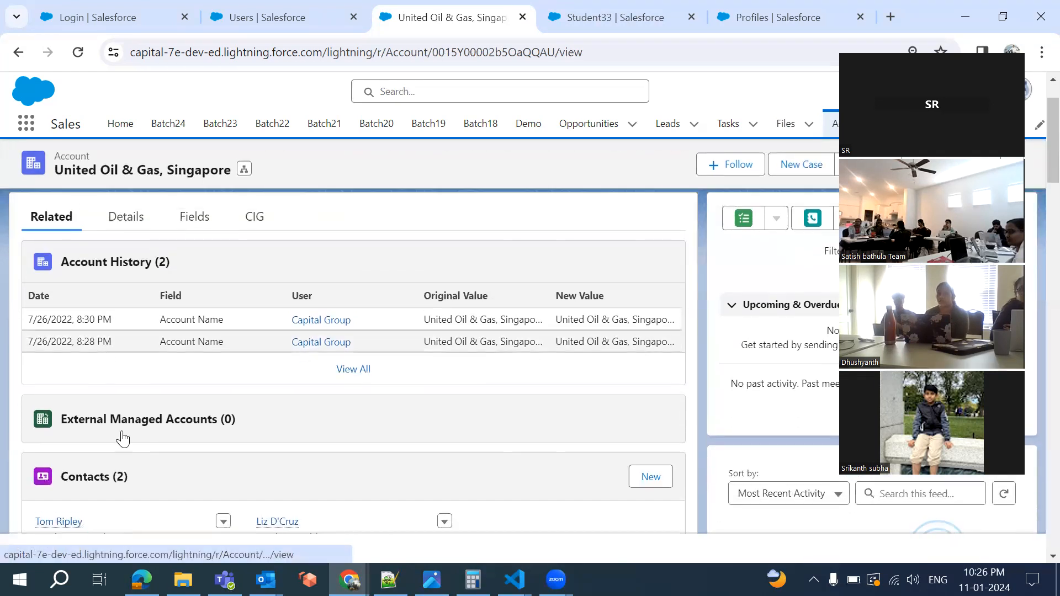
pyautogui.scroll(-2, 125, 478)
pyautogui.scroll(-3, 100, 432)
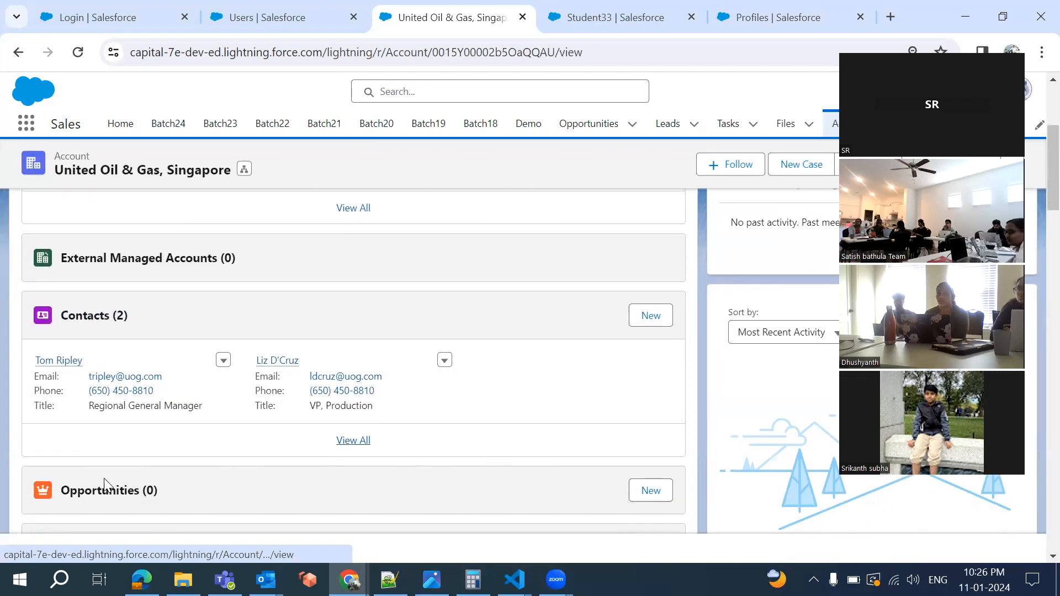
pyautogui.scroll(-1, 105, 479)
pyautogui.scroll(-4, 147, 450)
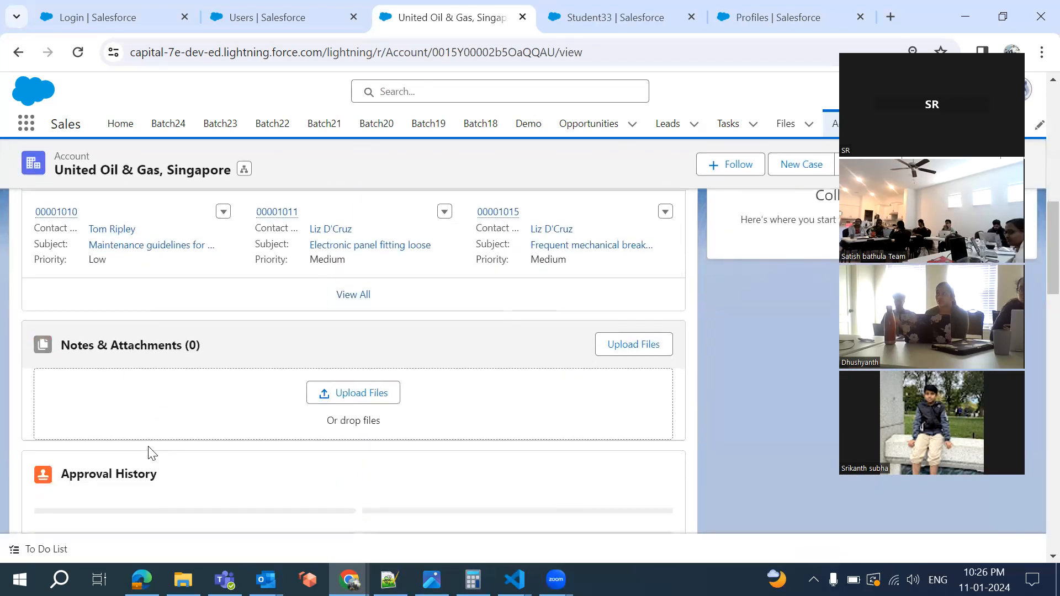
pyautogui.scroll(-5, 152, 453)
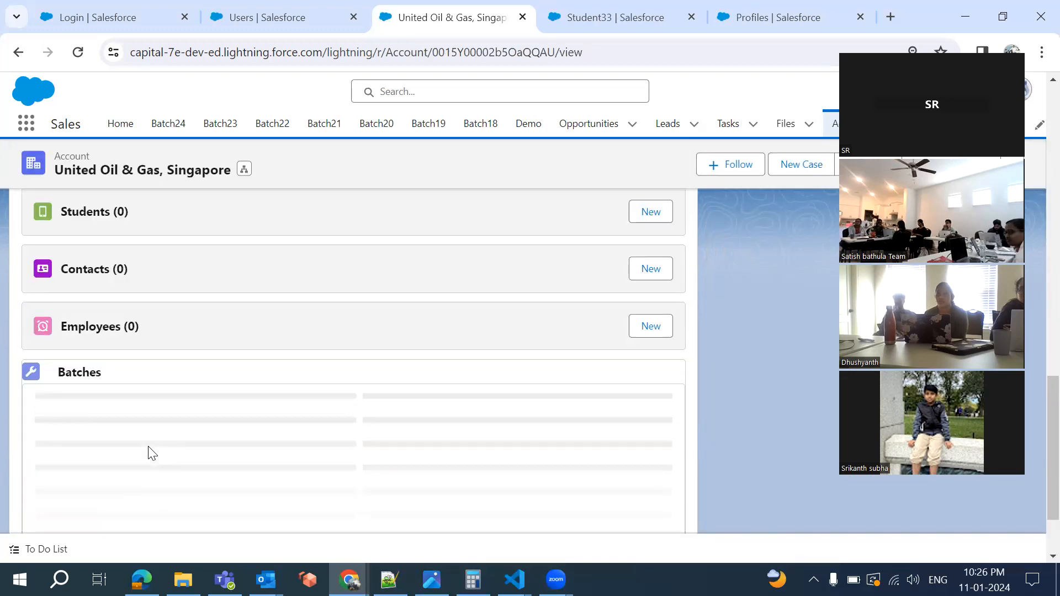
pyautogui.scroll(3, 148, 445)
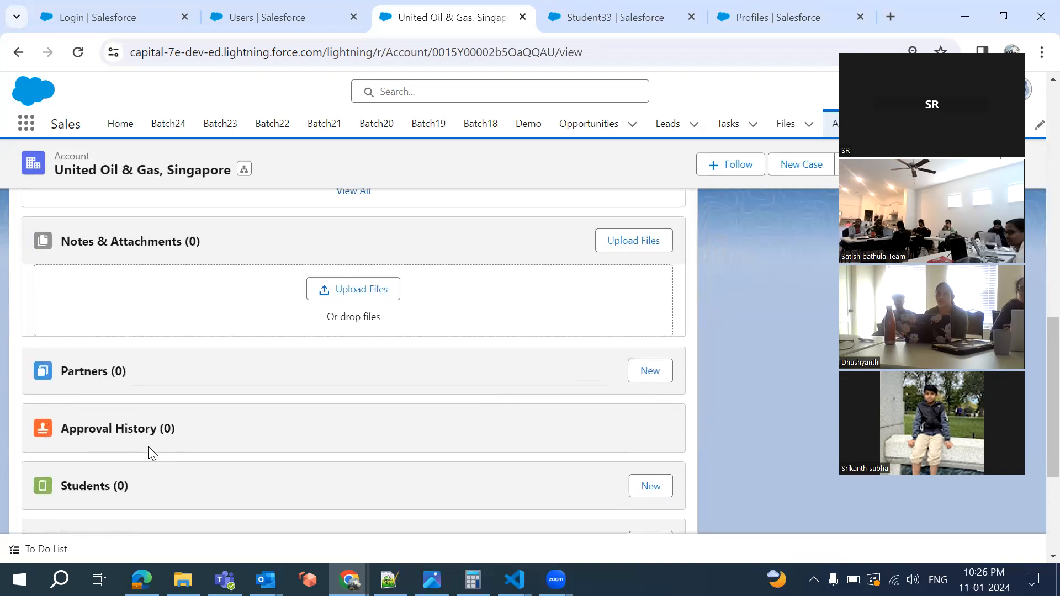
pyautogui.scroll(10, 148, 446)
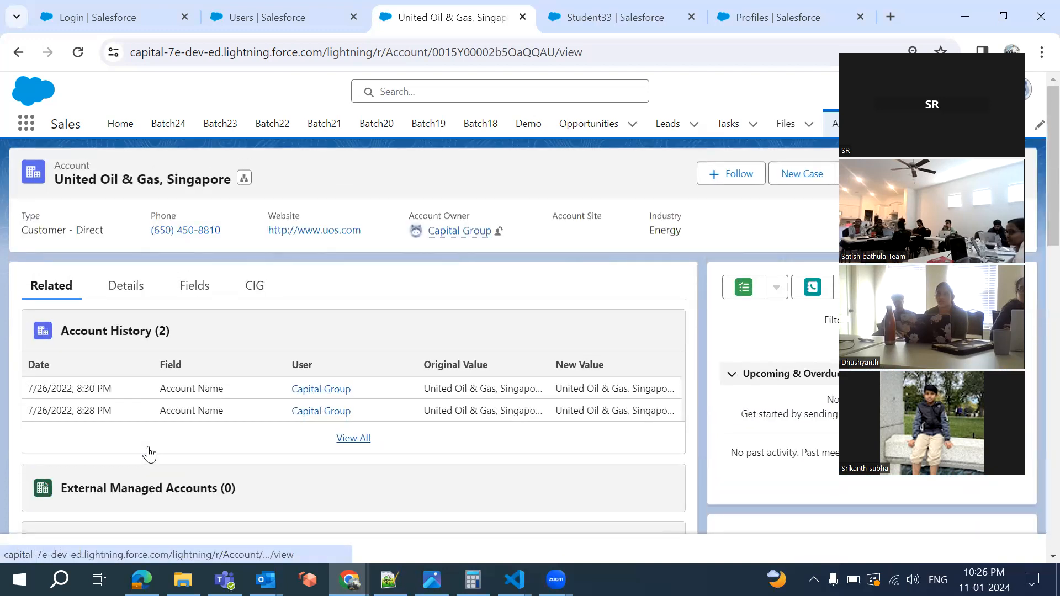
# Scroll to the Contacts (2) card and open the second contact's row-action menu
pyautogui.scroll(-7, 175, 487)
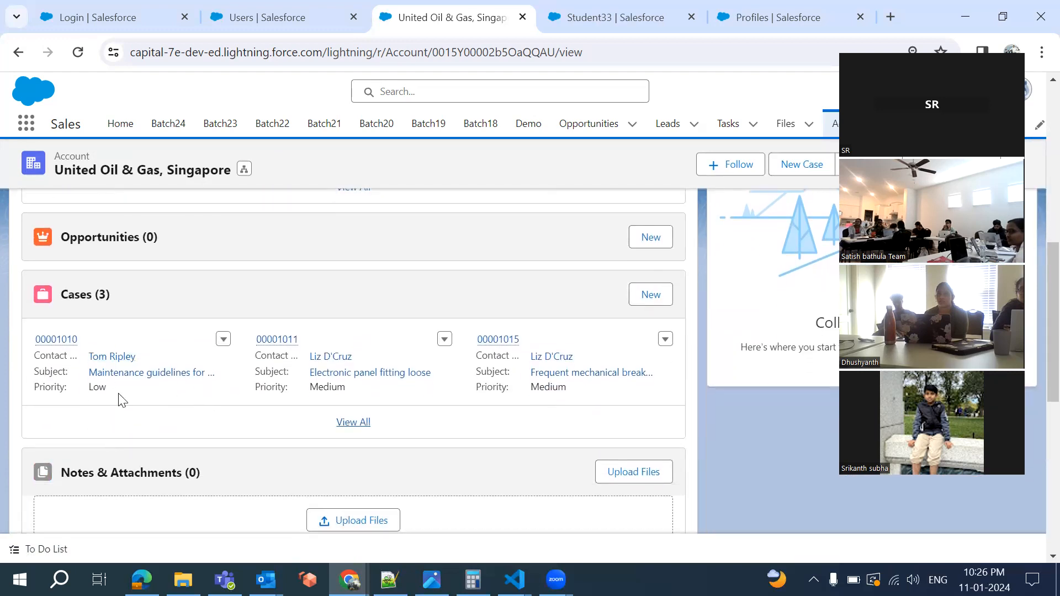
pyautogui.scroll(2, 145, 281)
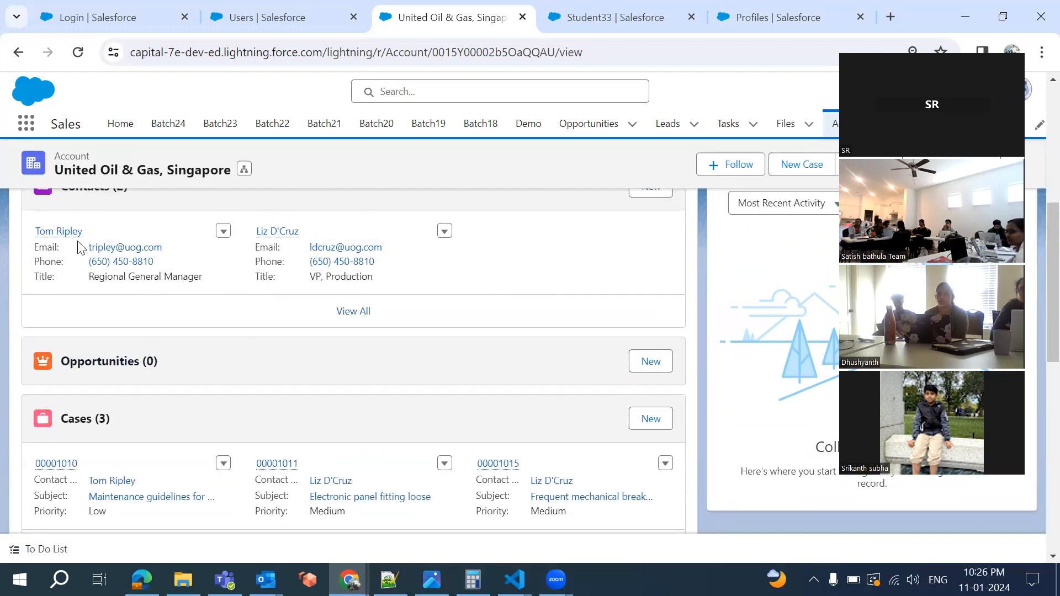
pyautogui.scroll(1, 78, 247)
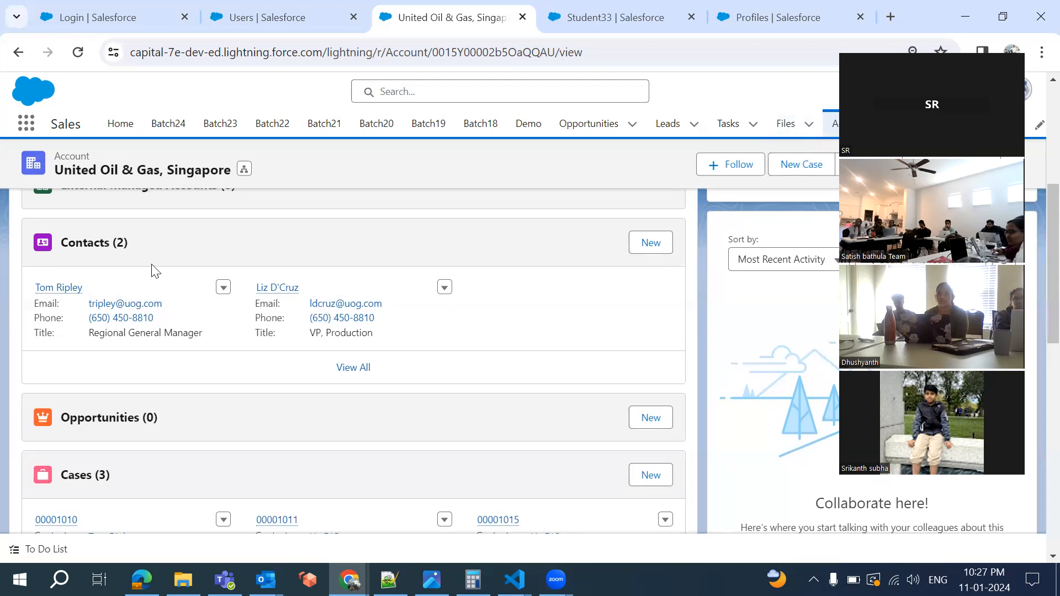
pyautogui.scroll(5, 152, 272)
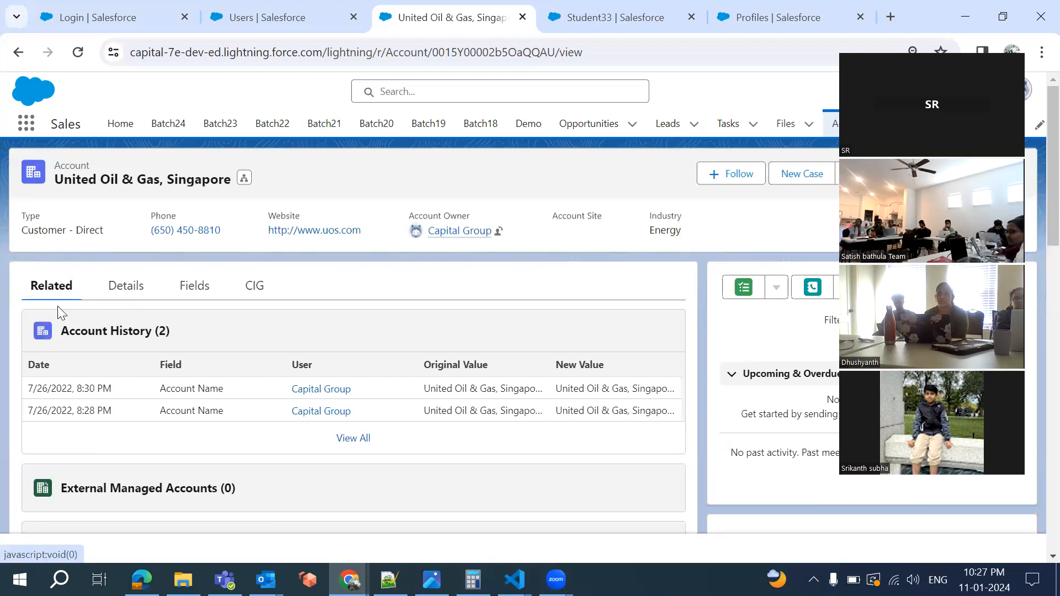
pyautogui.scroll(-5, 122, 453)
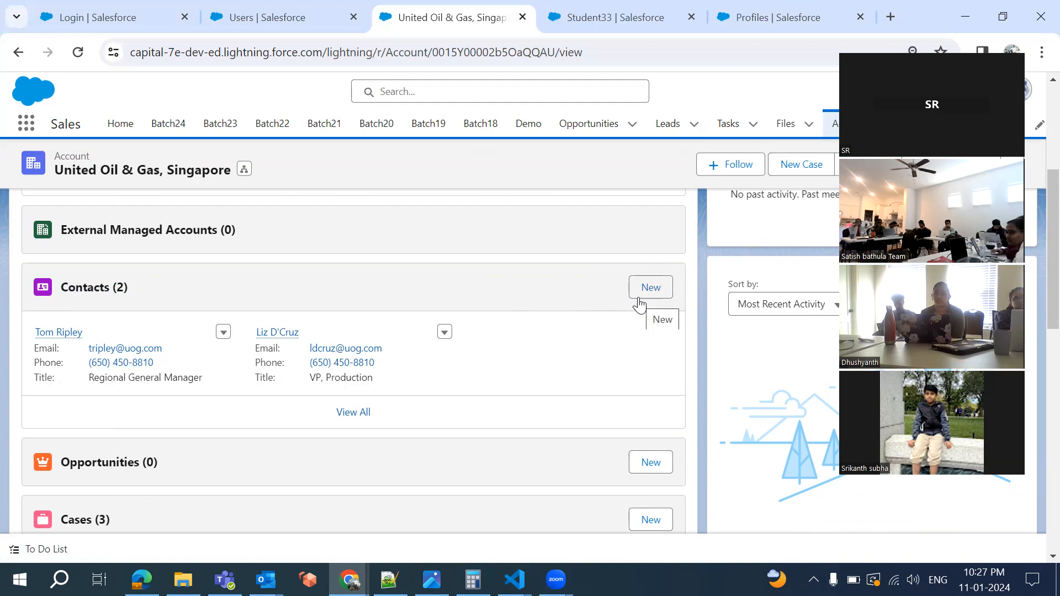
pyautogui.click(444, 333)
pyautogui.click(433, 398)
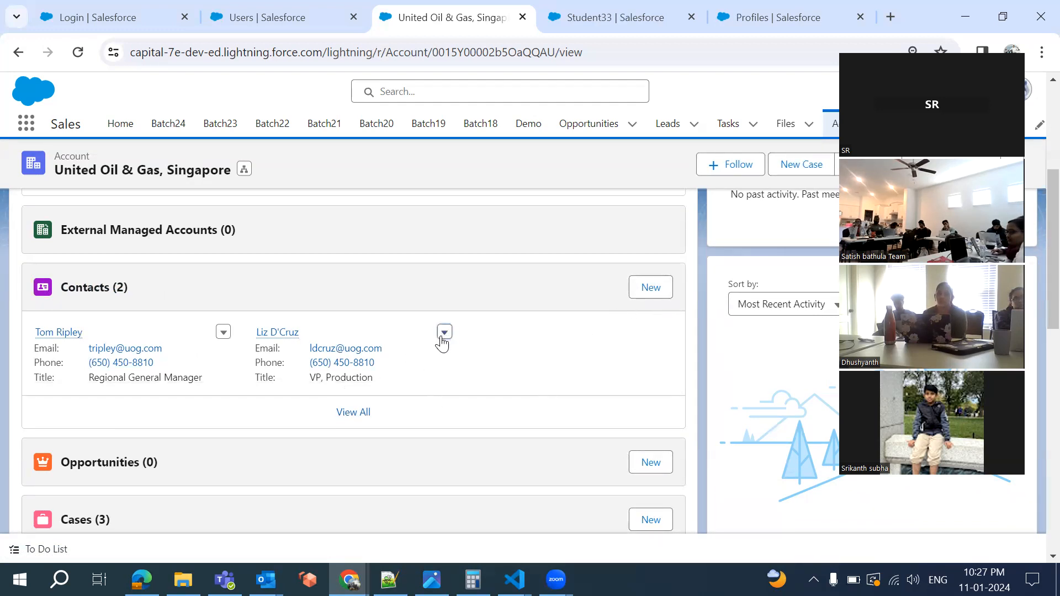
pyautogui.click(444, 333)
pyautogui.click(442, 332)
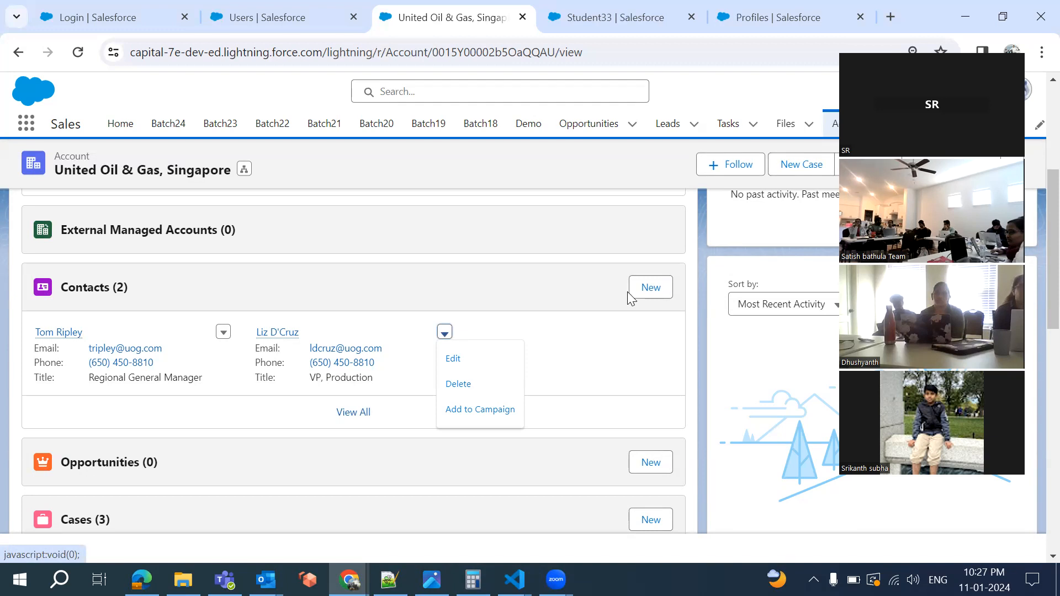
# Return to the Setup tab and open the Object Manager list of all objects
pyautogui.click(590, 16)
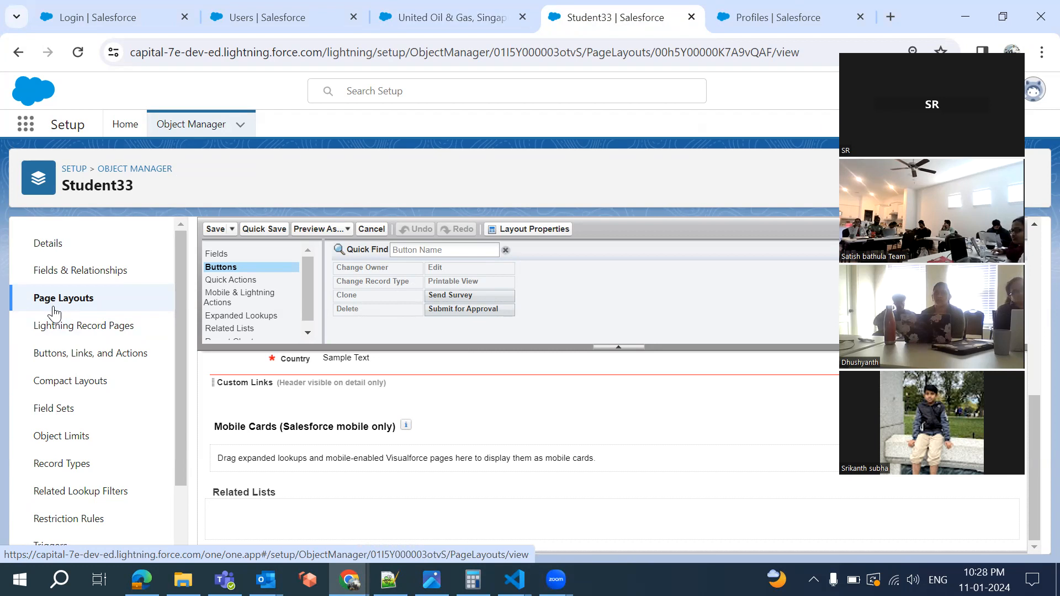
pyautogui.click(197, 127)
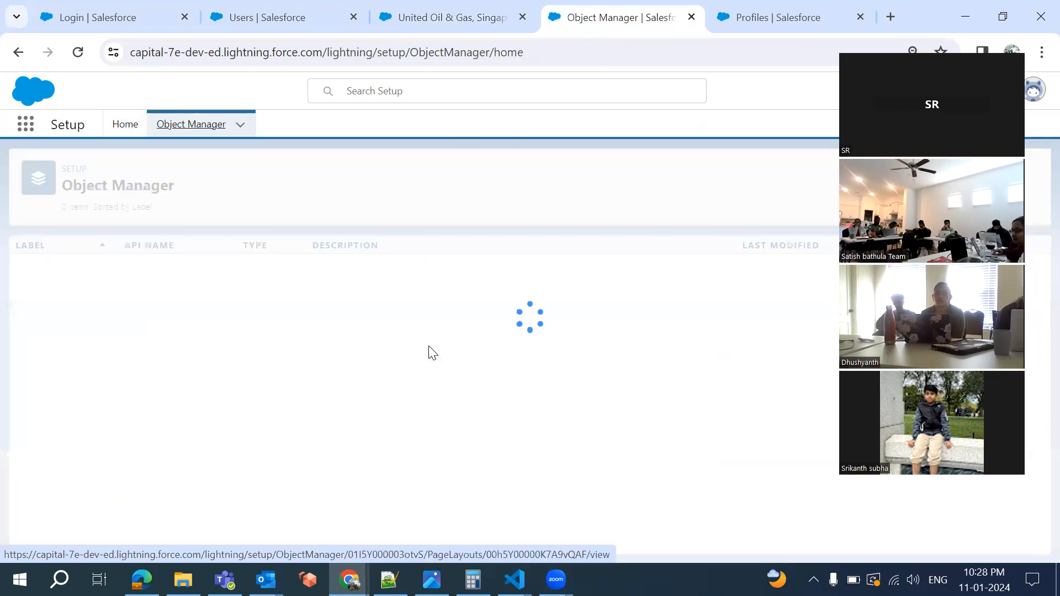
# Filter objects by 'schoo', open the School object, and edit its School Layout page layout
pyautogui.click(774, 174)
pyautogui.write('schoo')
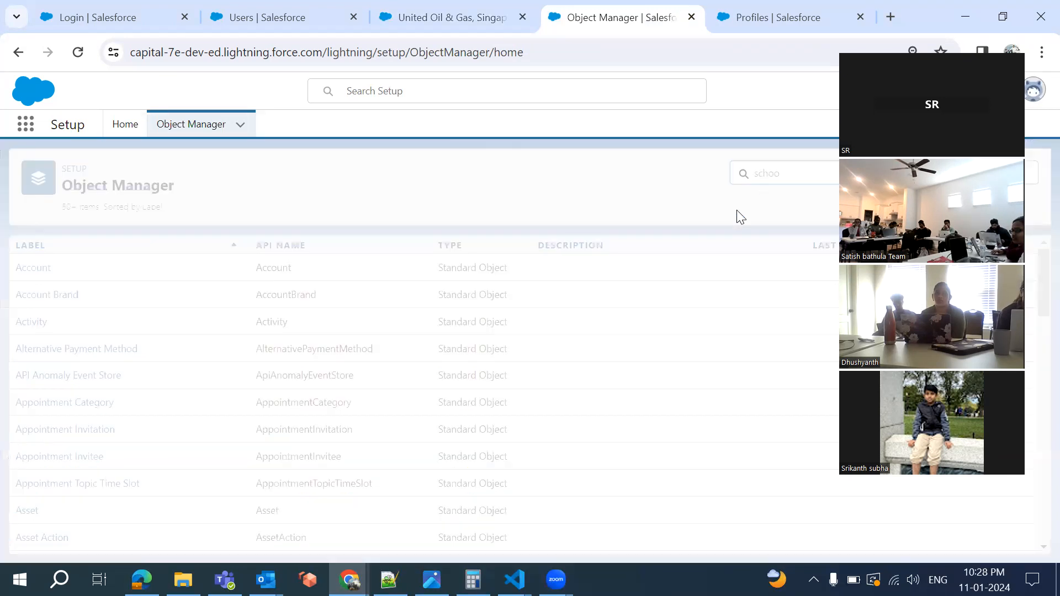
pyautogui.click(30, 273)
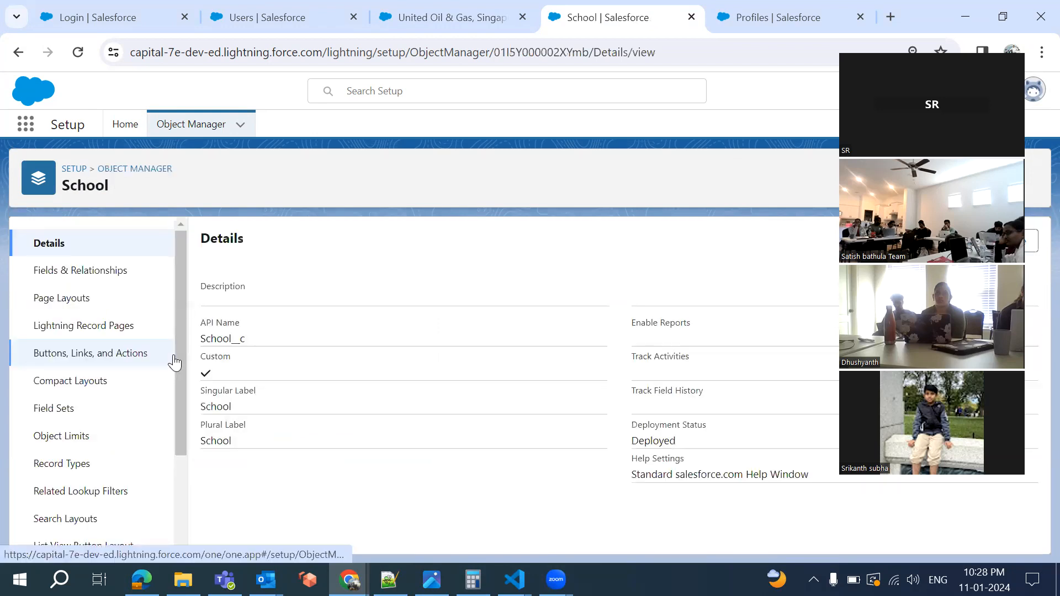
pyautogui.click(64, 302)
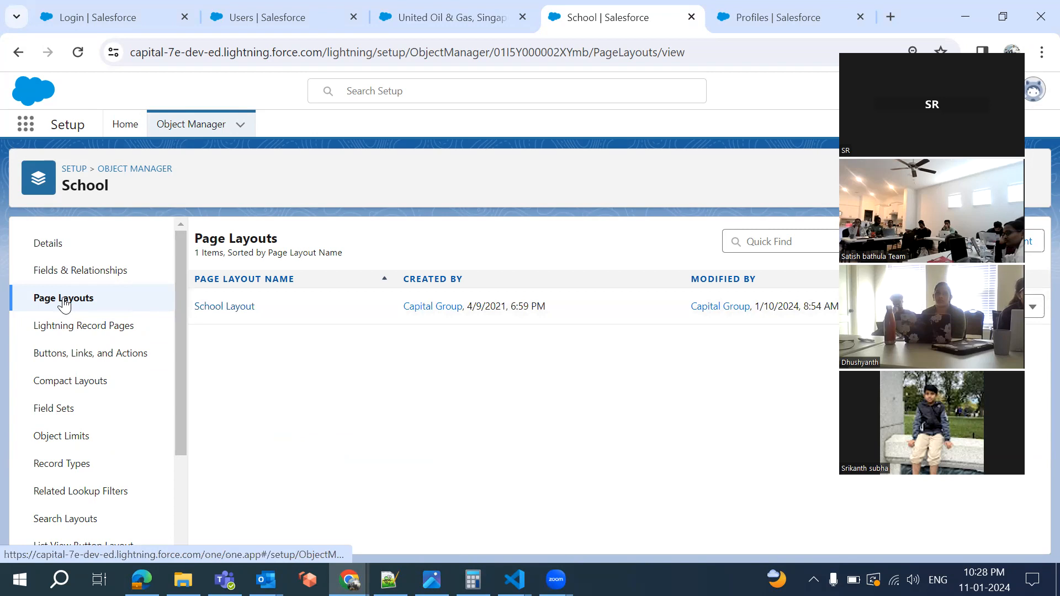
pyautogui.click(238, 308)
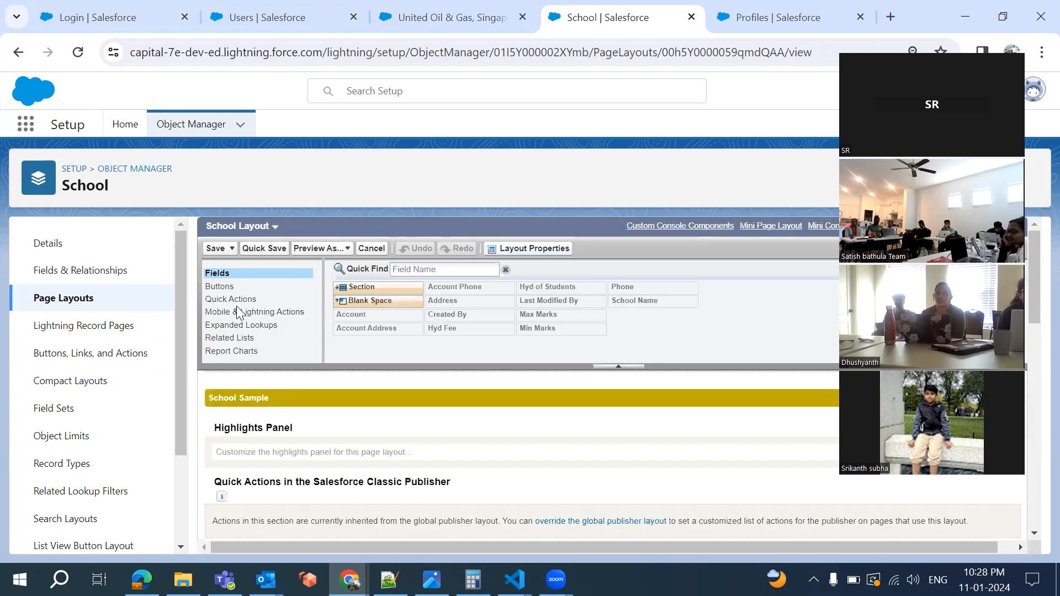
# Scroll the School Layout down to its related lists, then switch to the United Oil & Gas account tab
pyautogui.scroll(-5, 362, 500)
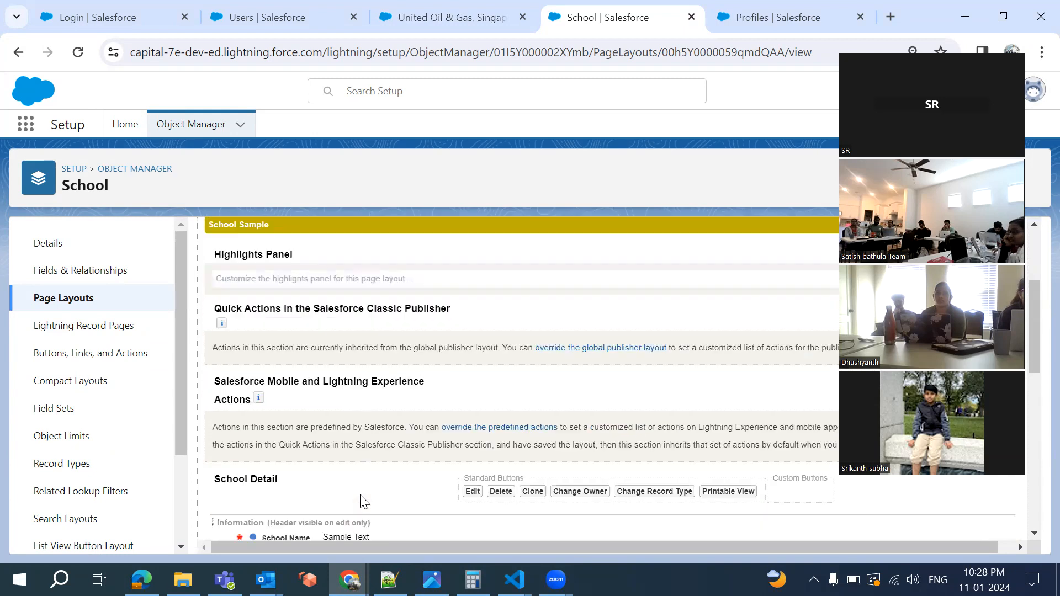
pyautogui.scroll(-8, 362, 500)
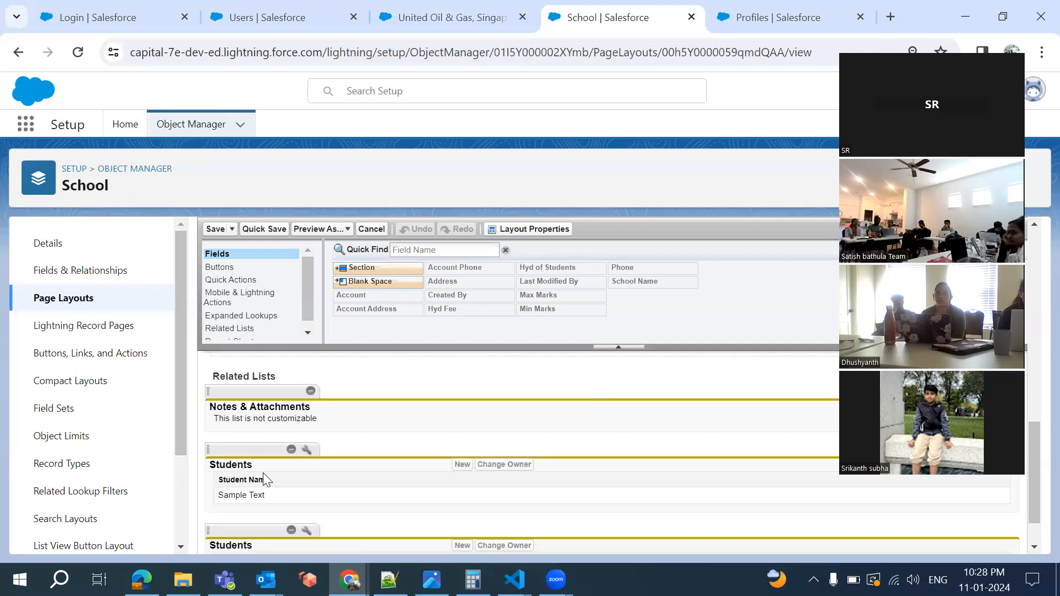
pyautogui.scroll(-1, 262, 493)
pyautogui.scroll(1, 262, 494)
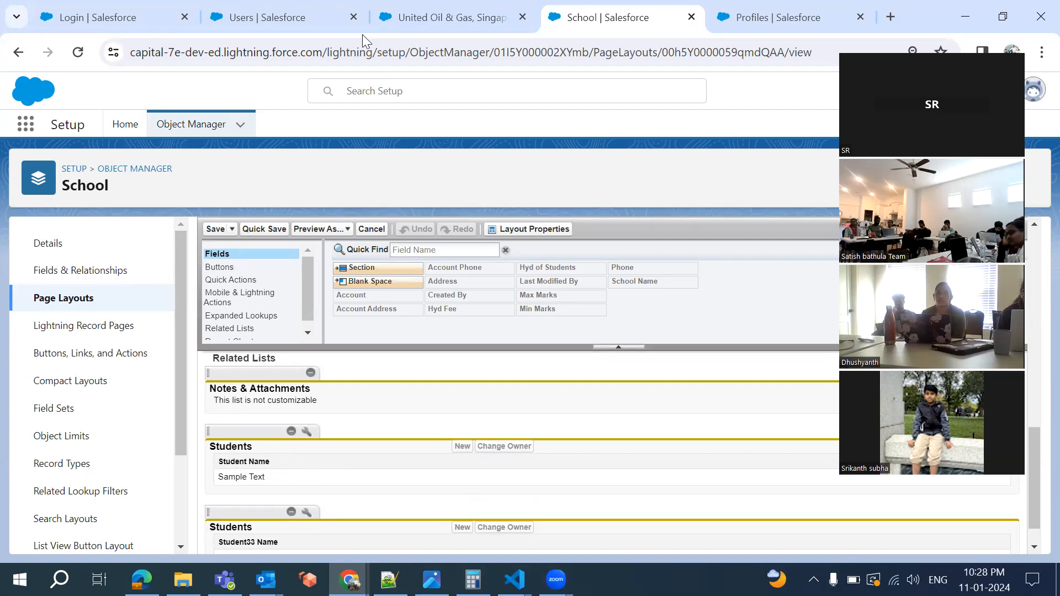
pyautogui.click(419, 18)
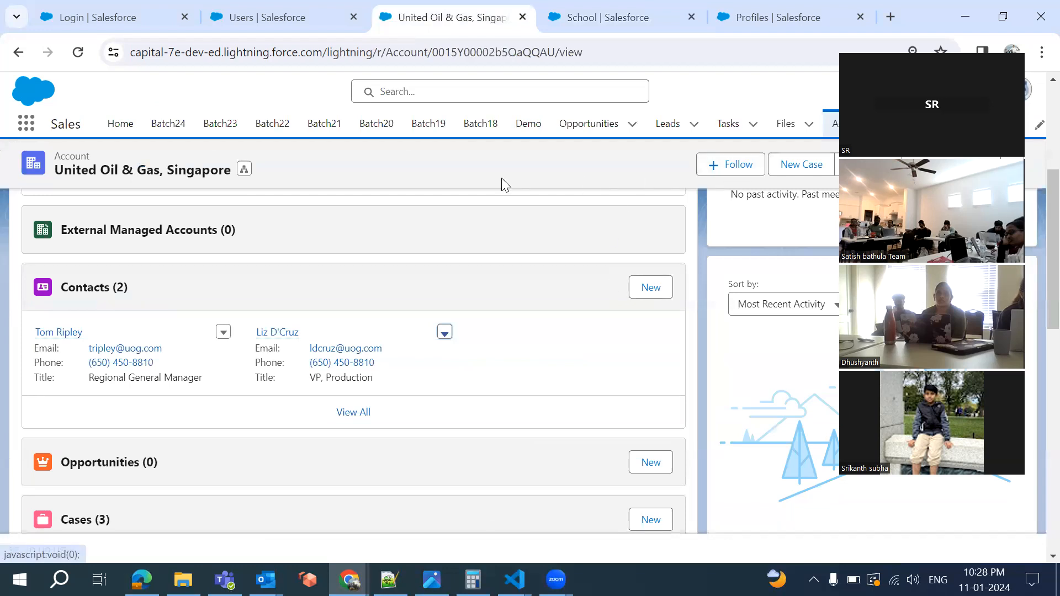
# Search the App Launcher for 'scho' and open the Test school record's Related tab
pyautogui.click(27, 123)
pyautogui.write('scho')
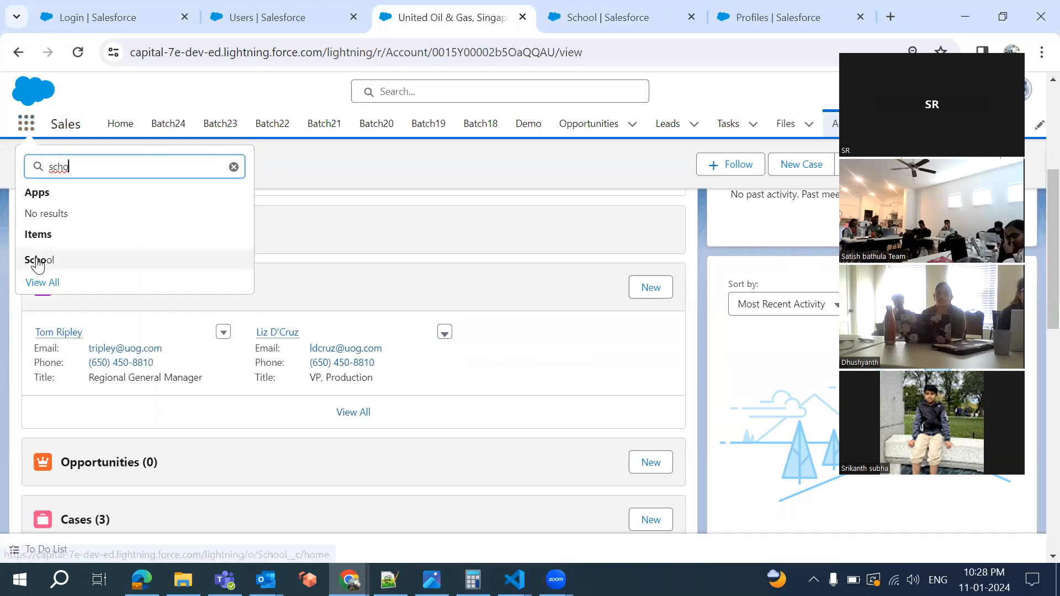
pyautogui.click(34, 261)
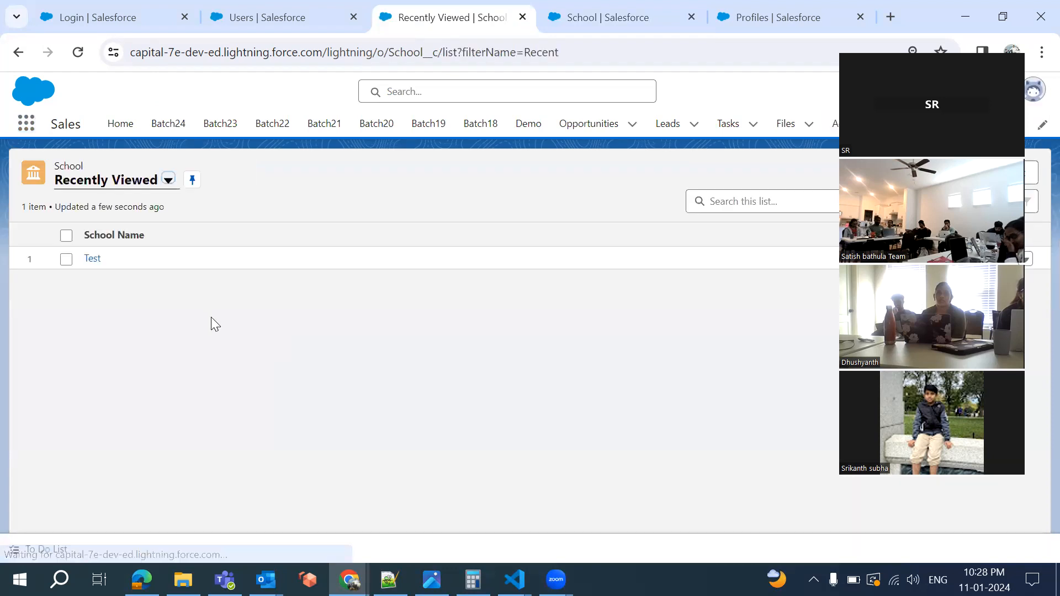
pyautogui.click(91, 259)
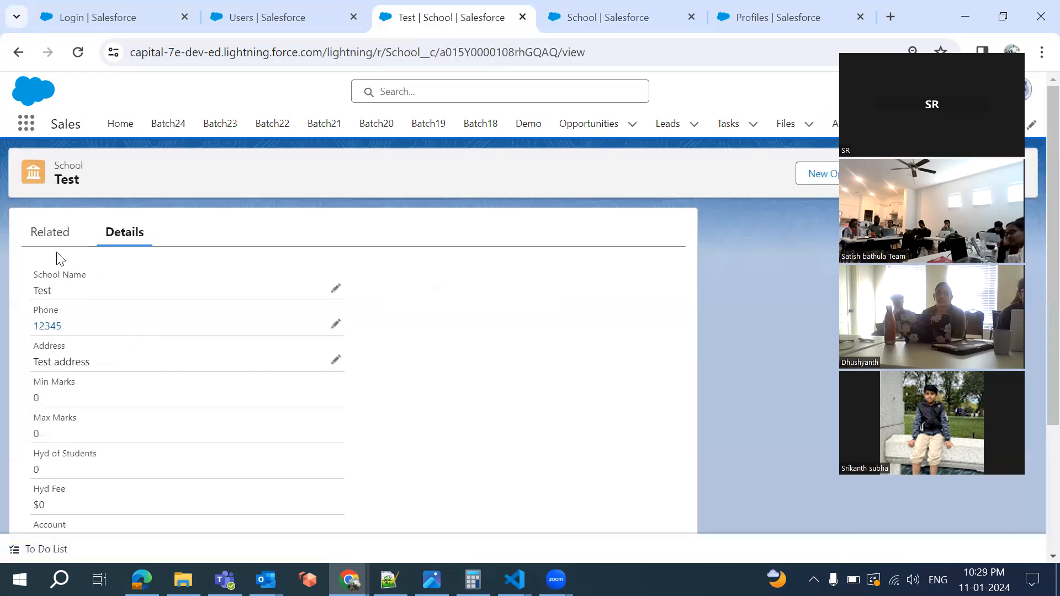
pyautogui.click(41, 236)
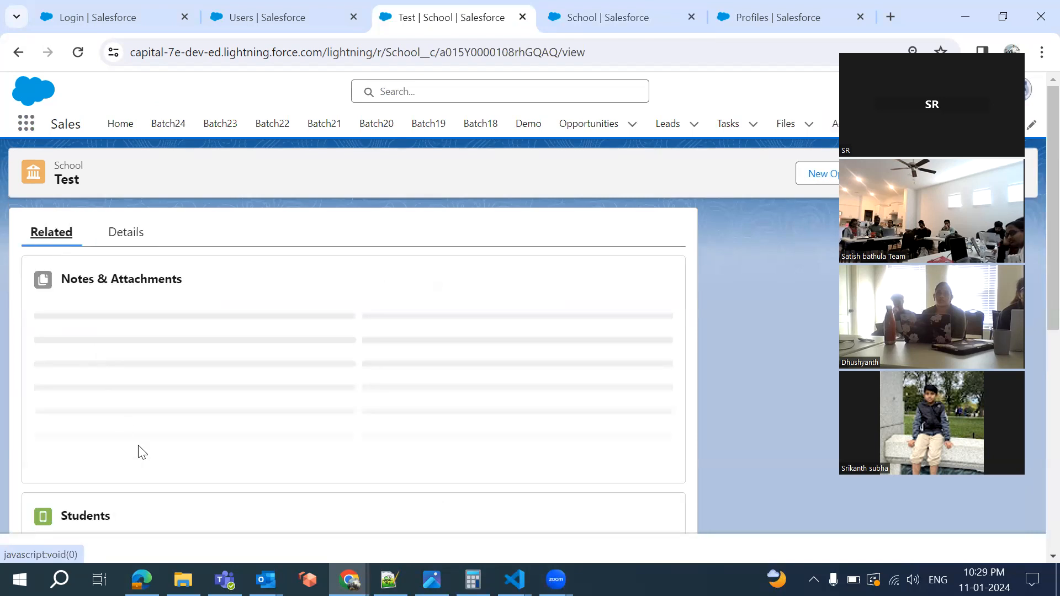
# Scroll to the Students lists, view CIG-000001's row actions, then return to the layout editor
pyautogui.scroll(-1, 141, 450)
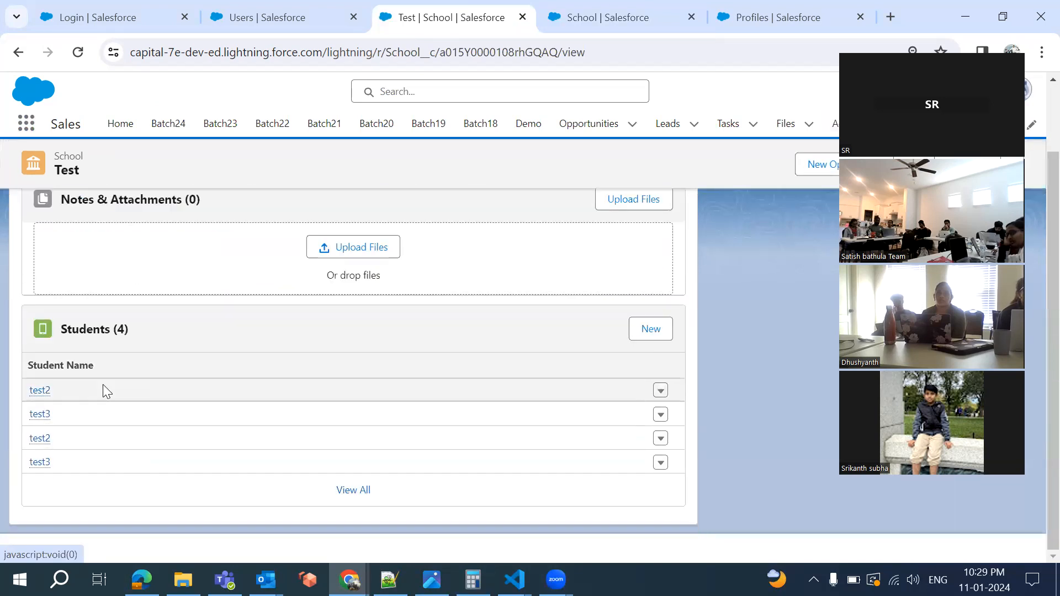
pyautogui.scroll(-2, 136, 450)
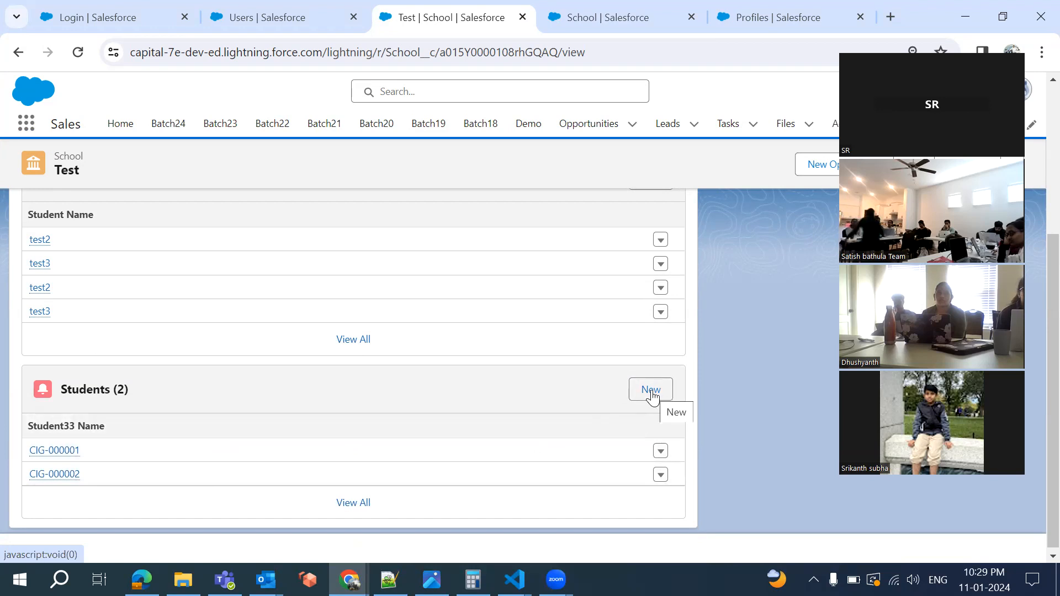
pyautogui.click(662, 454)
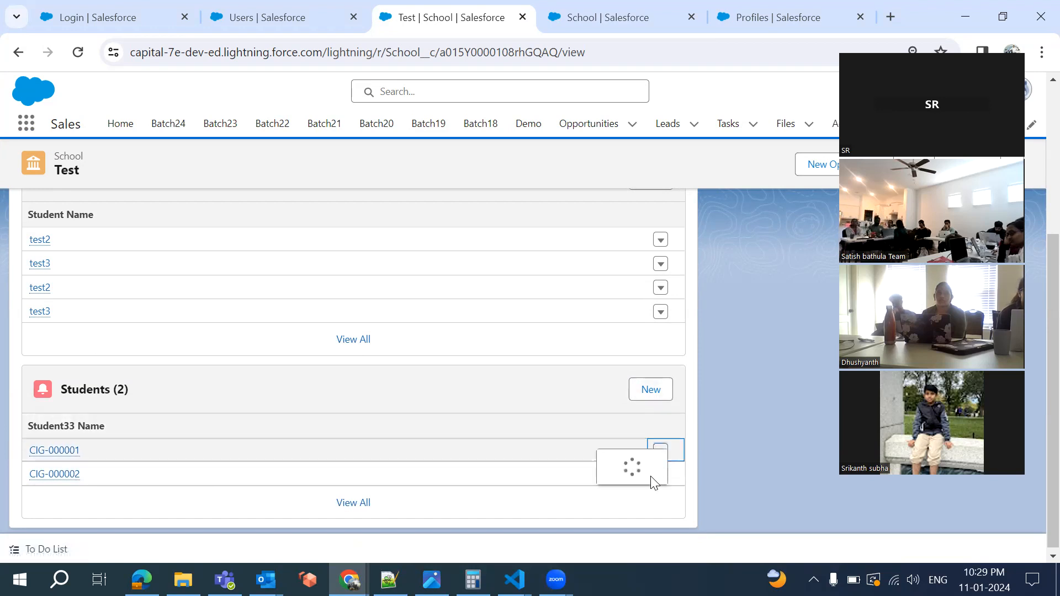
pyautogui.click(649, 469)
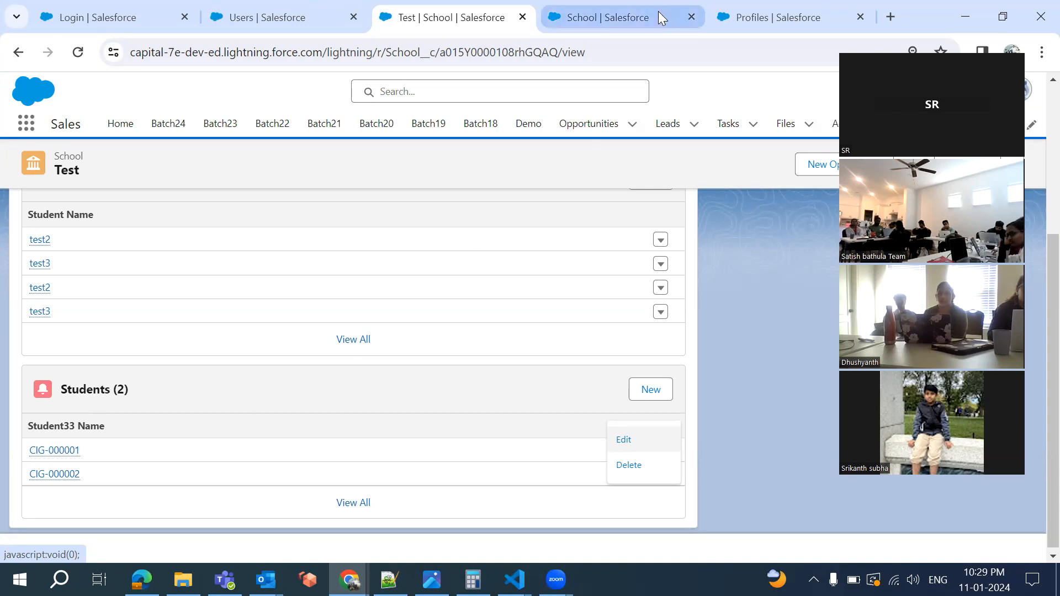
pyautogui.click(597, 22)
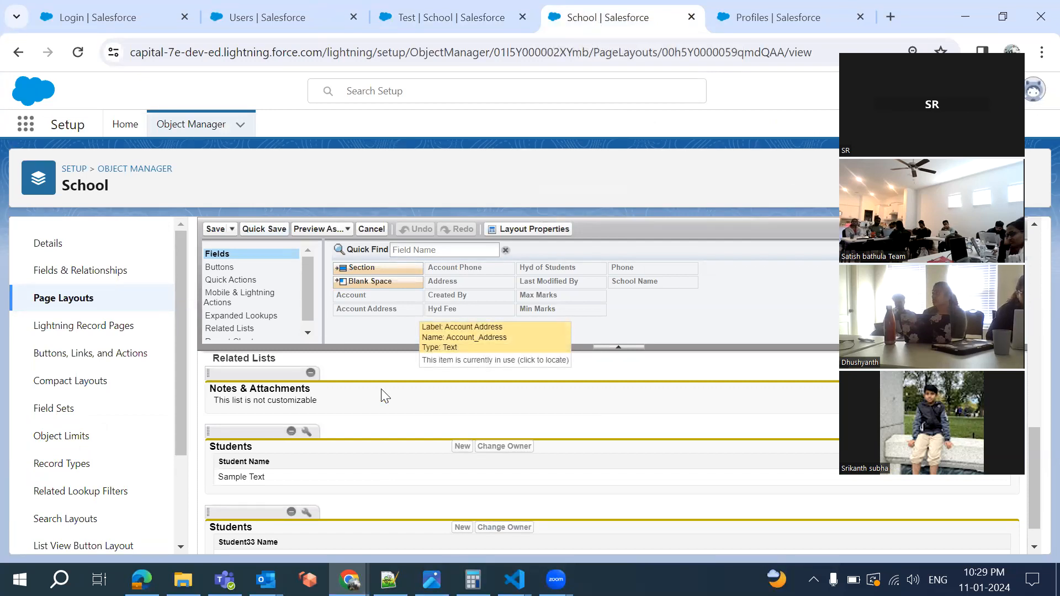
# Scroll the School Layout editor down to the Student33 related list
pyautogui.scroll(-1, 385, 396)
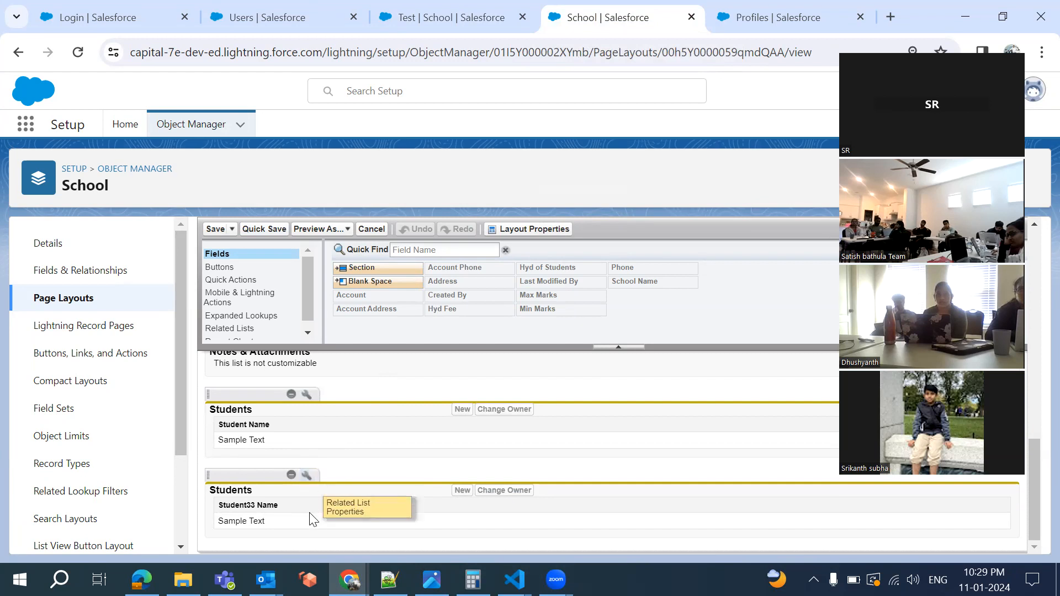
# Open the Student33 related list properties and add Email and Phone as columns
pyautogui.click(306, 475)
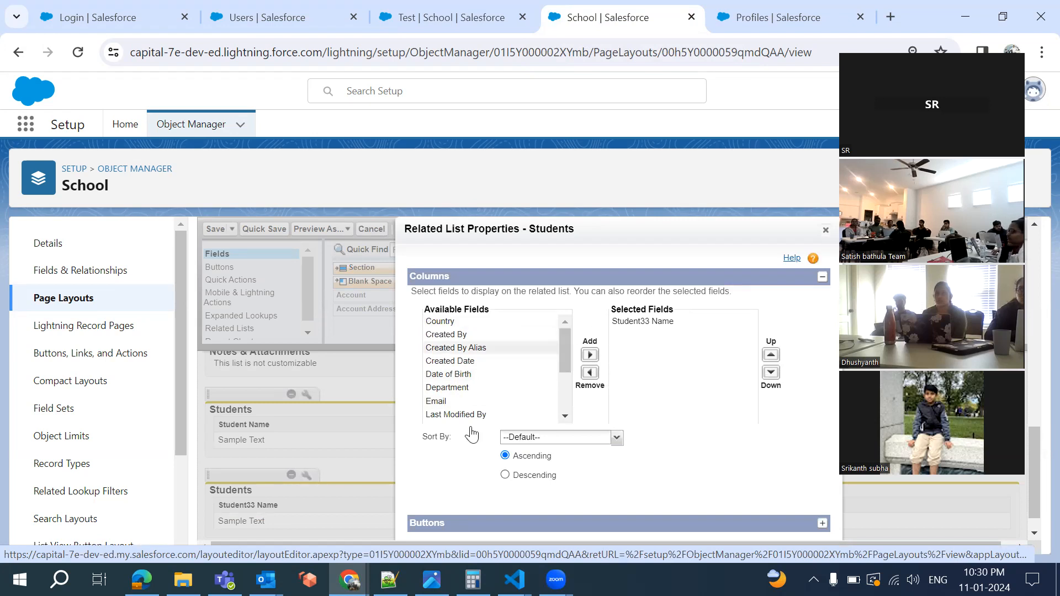
pyautogui.click(433, 402)
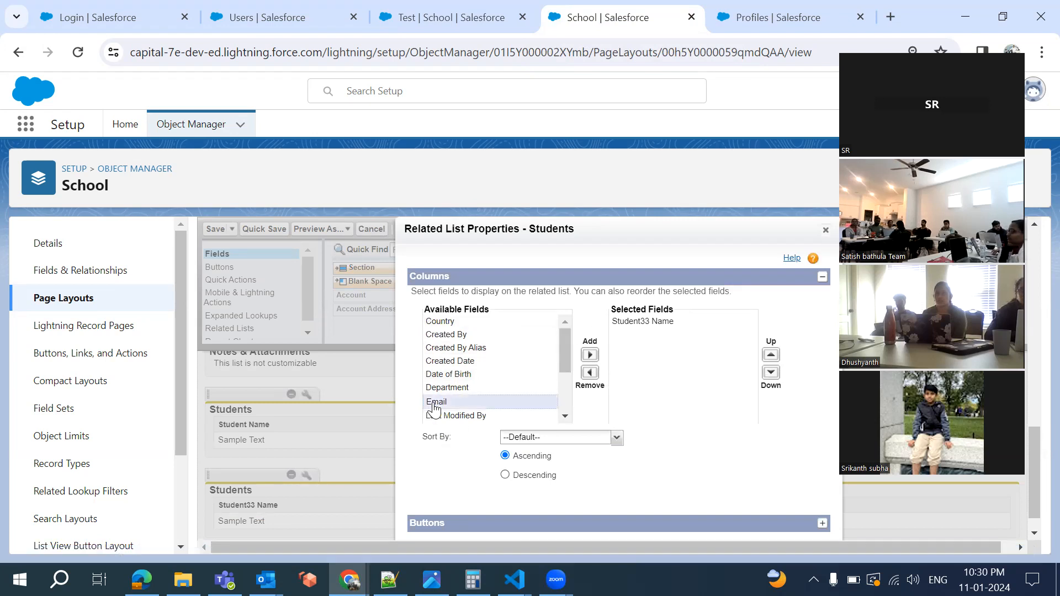
pyautogui.click(588, 356)
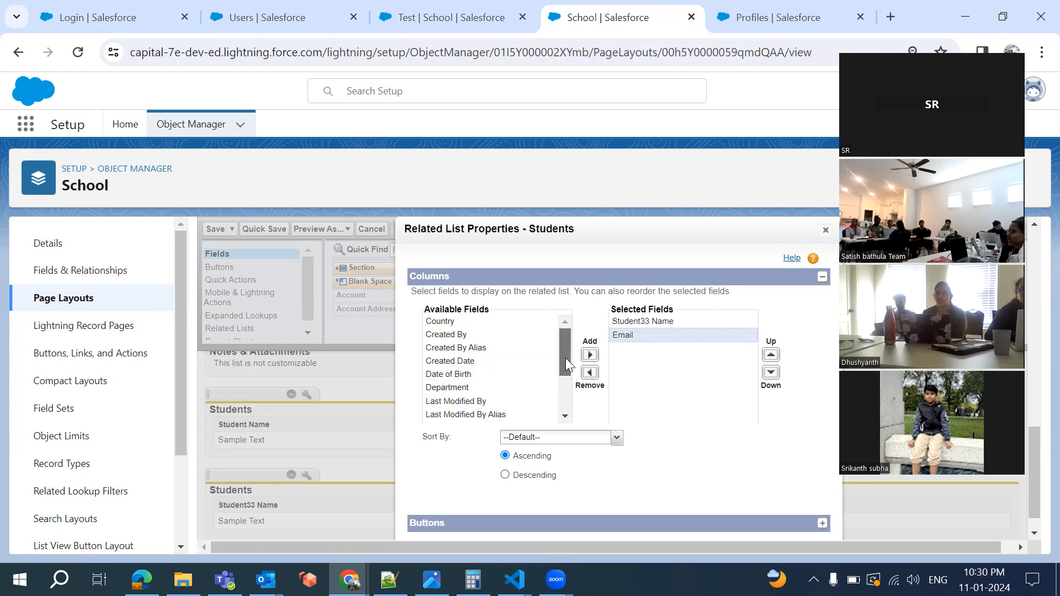
pyautogui.scroll(-2, 565, 358)
pyautogui.click(436, 366)
pyautogui.click(589, 356)
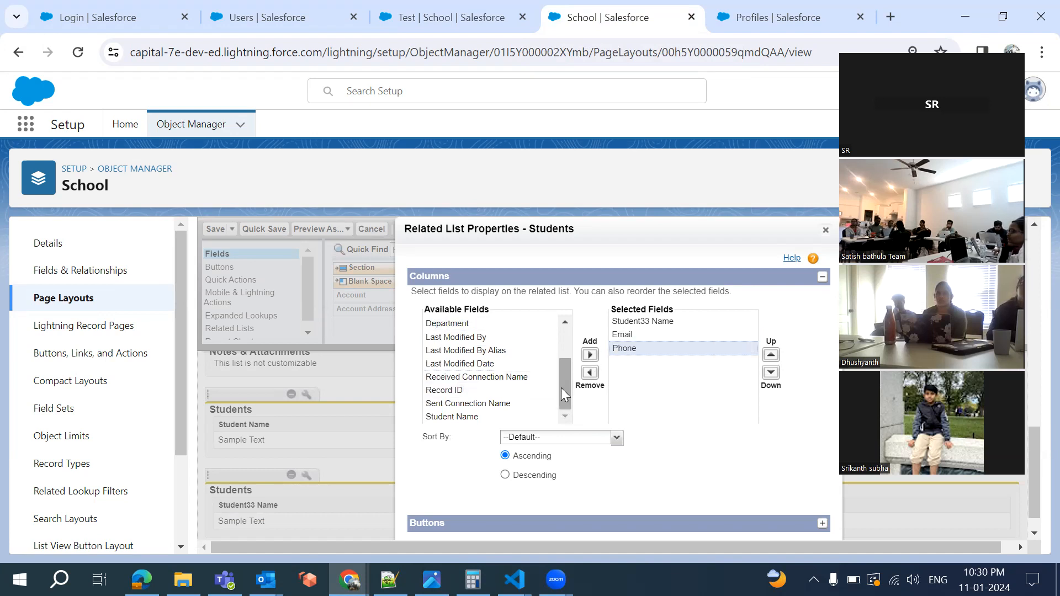
pyautogui.scroll(1, 558, 356)
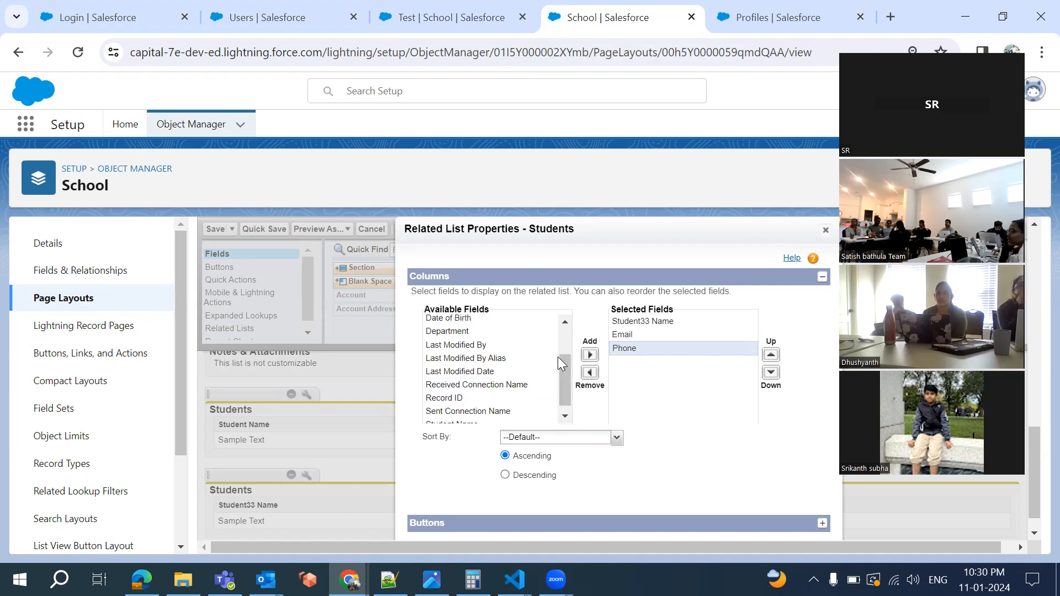
pyautogui.scroll(2, 563, 372)
pyautogui.scroll(-2, 559, 331)
# Add Student Name, move it to the top, and remove the Student33 Name column
pyautogui.click(441, 417)
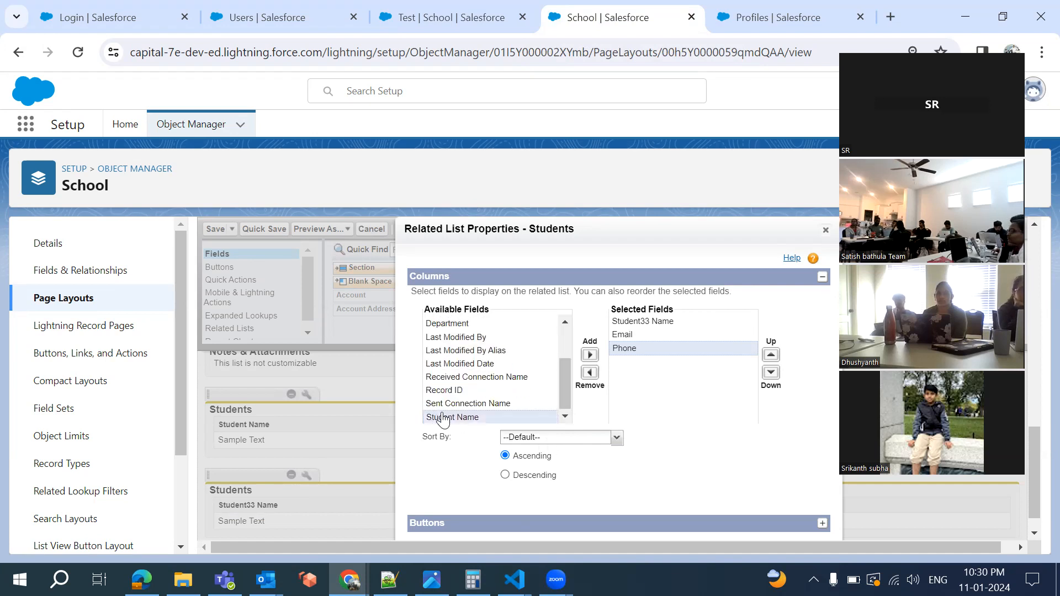
pyautogui.click(590, 354)
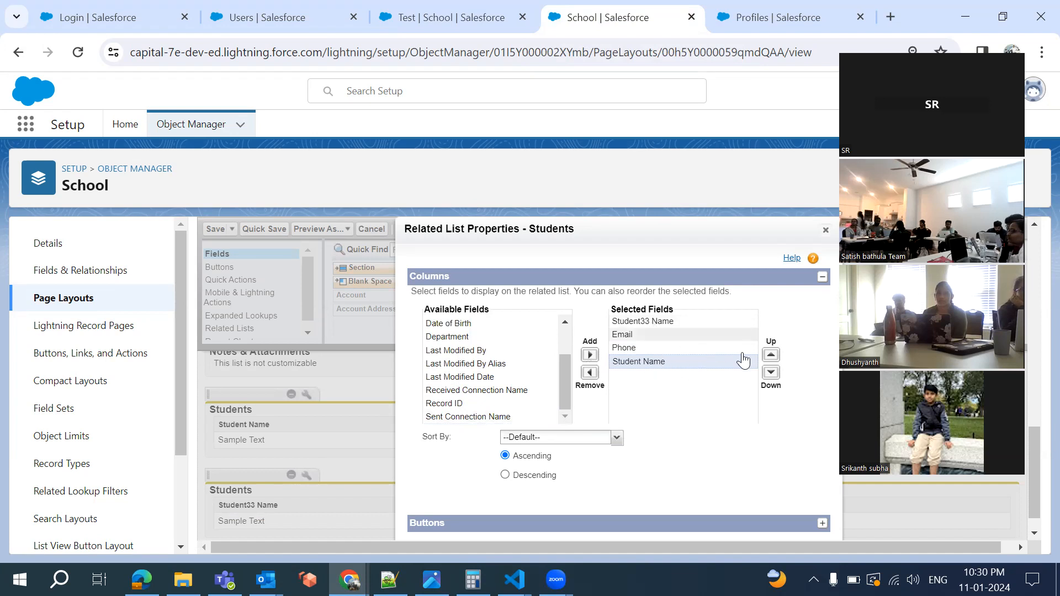
pyautogui.click(771, 357)
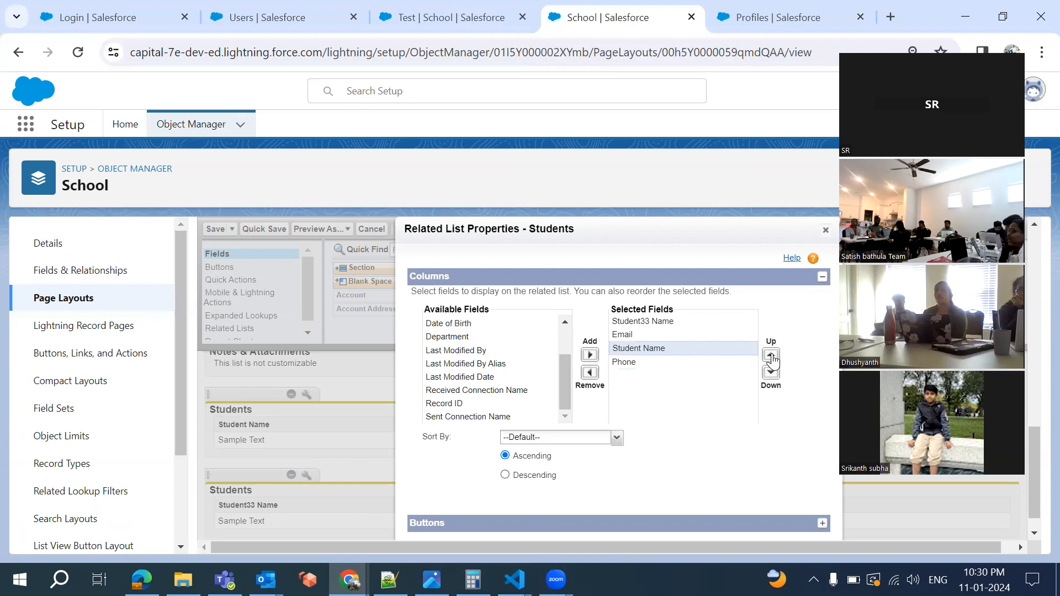
pyautogui.click(772, 356)
pyautogui.click(772, 356)
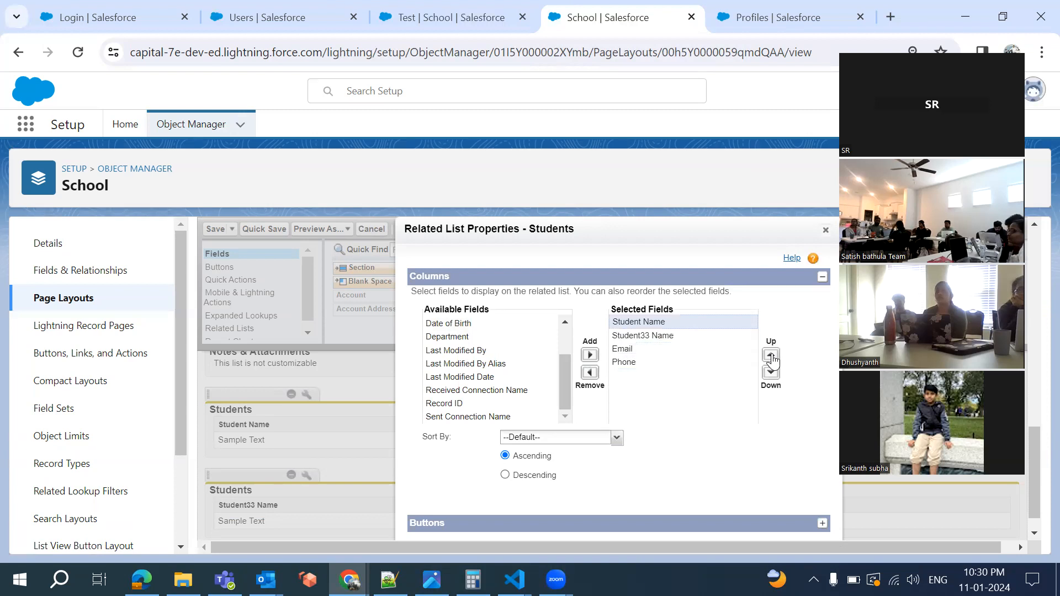
pyautogui.click(653, 338)
pyautogui.click(589, 373)
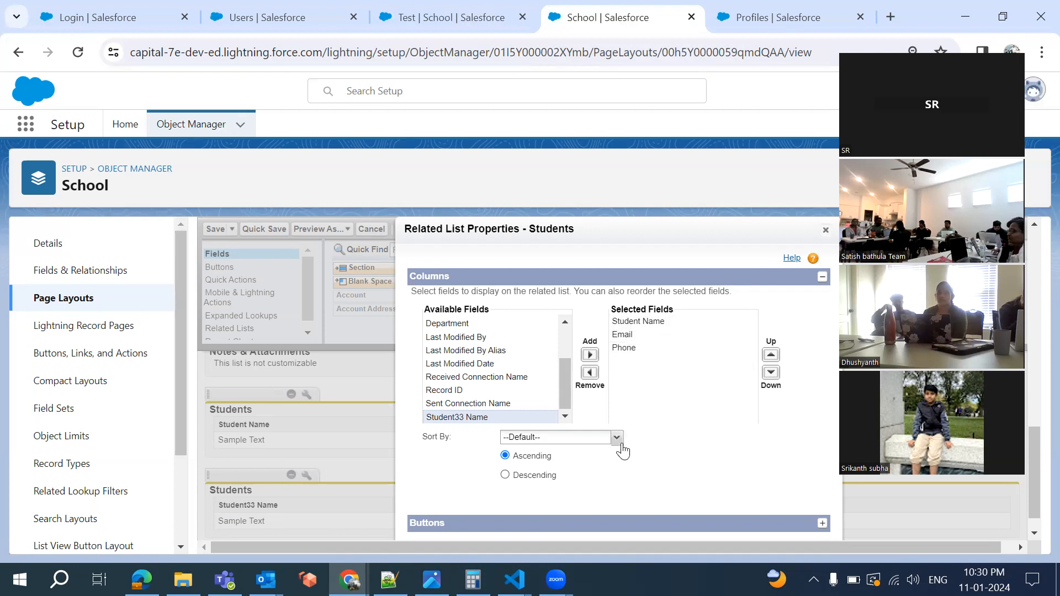
pyautogui.click(468, 31)
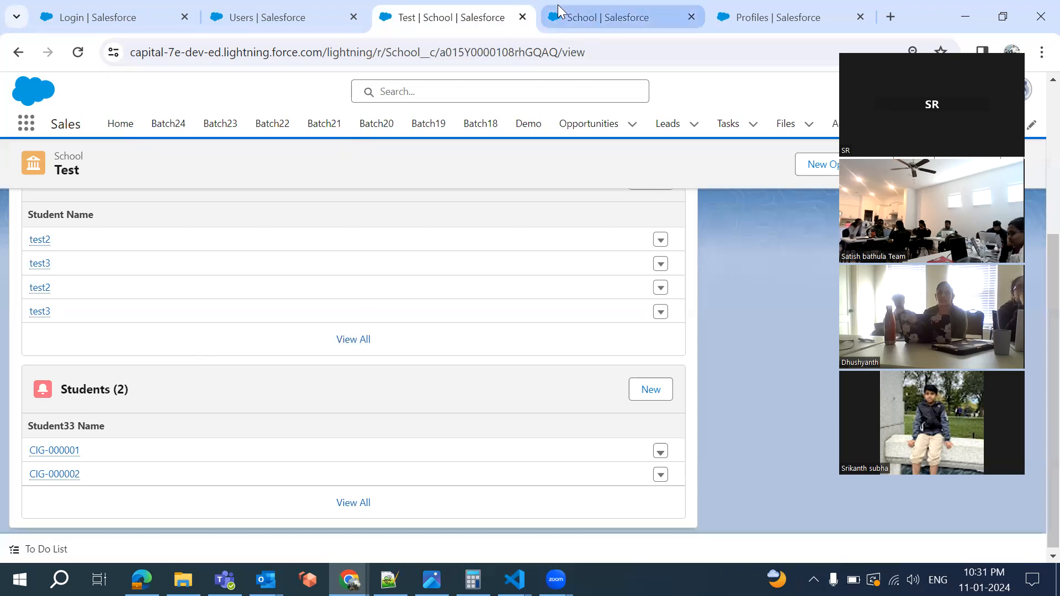
# Sort the Student33 related list by Student Name ascending, checking the Test school record in between
pyautogui.click(607, 17)
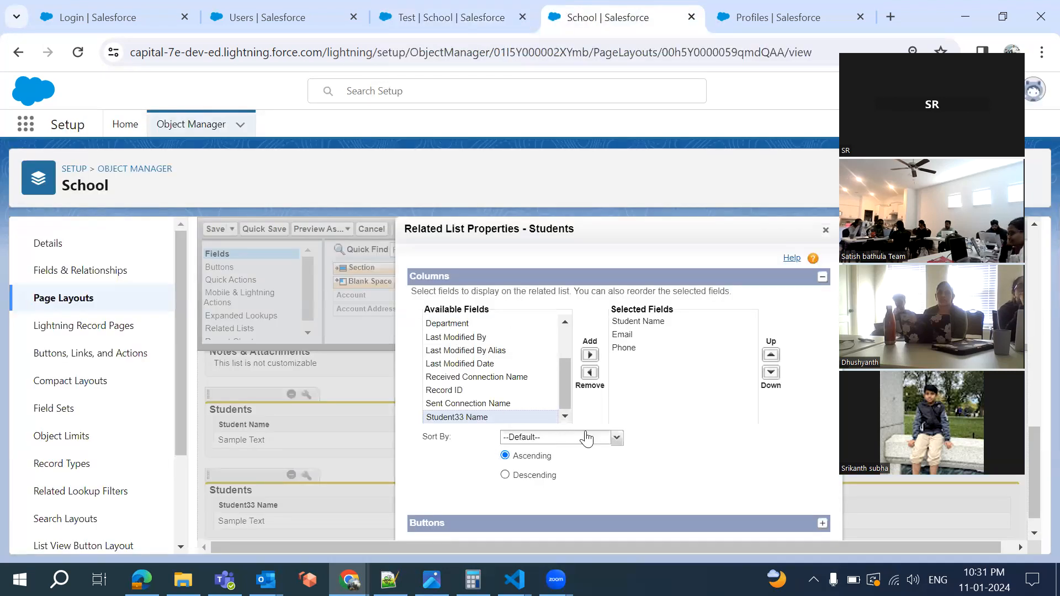
pyautogui.click(617, 439)
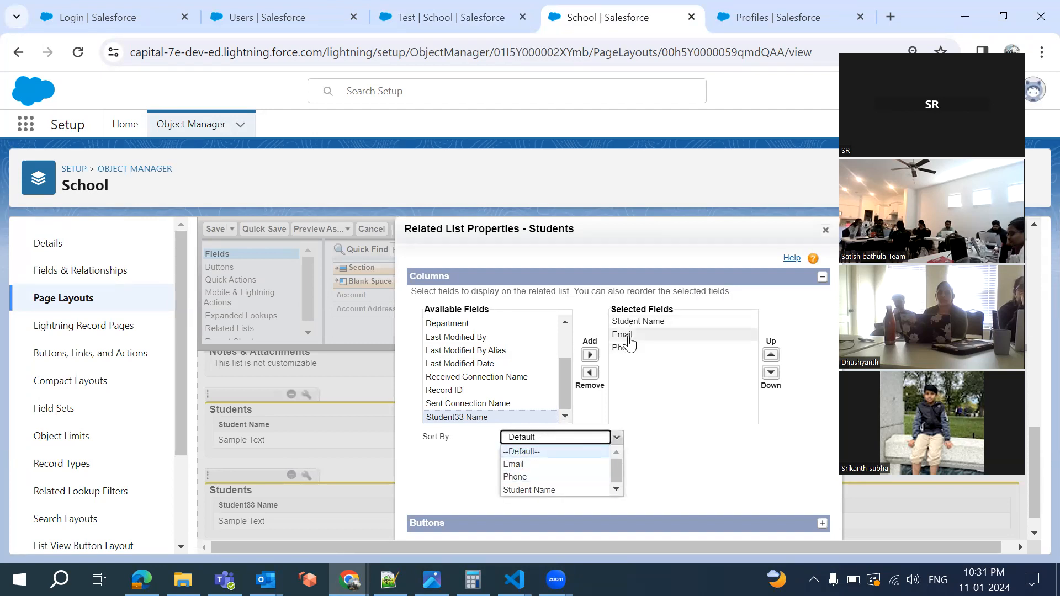
pyautogui.click(554, 490)
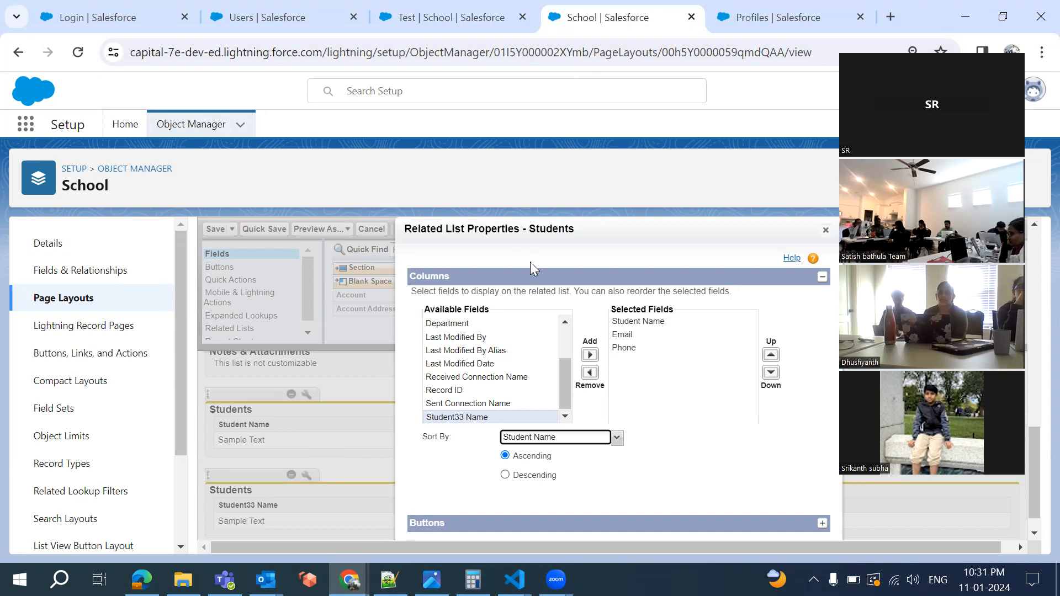
pyautogui.click(423, 18)
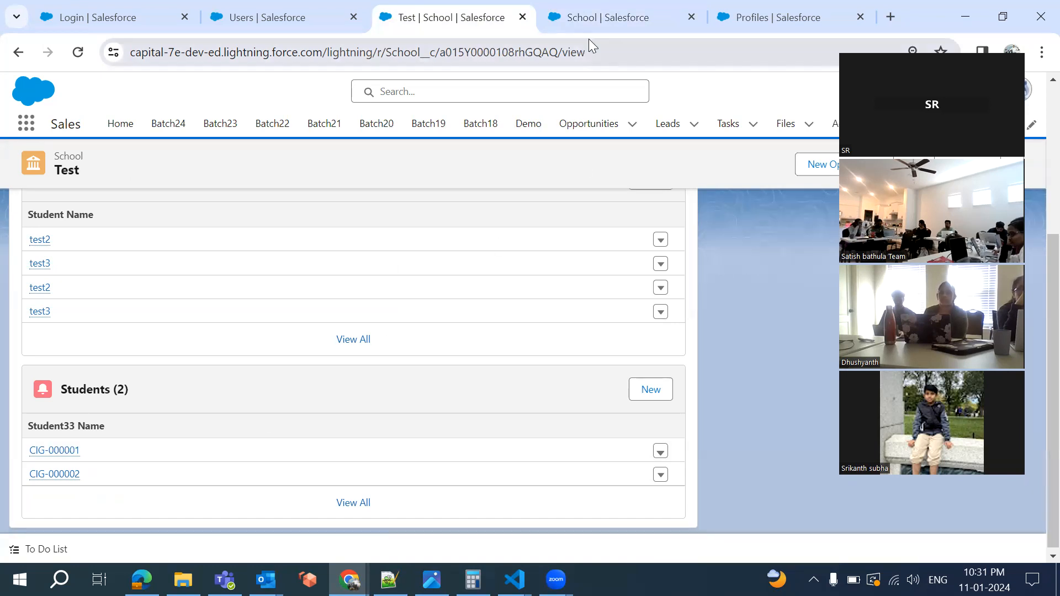
pyautogui.click(589, 17)
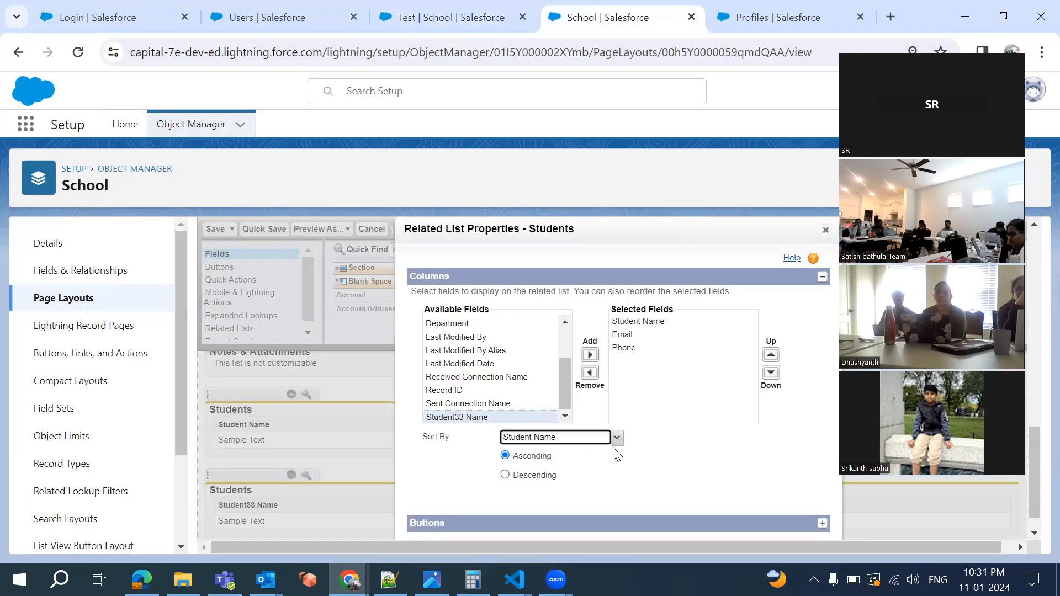
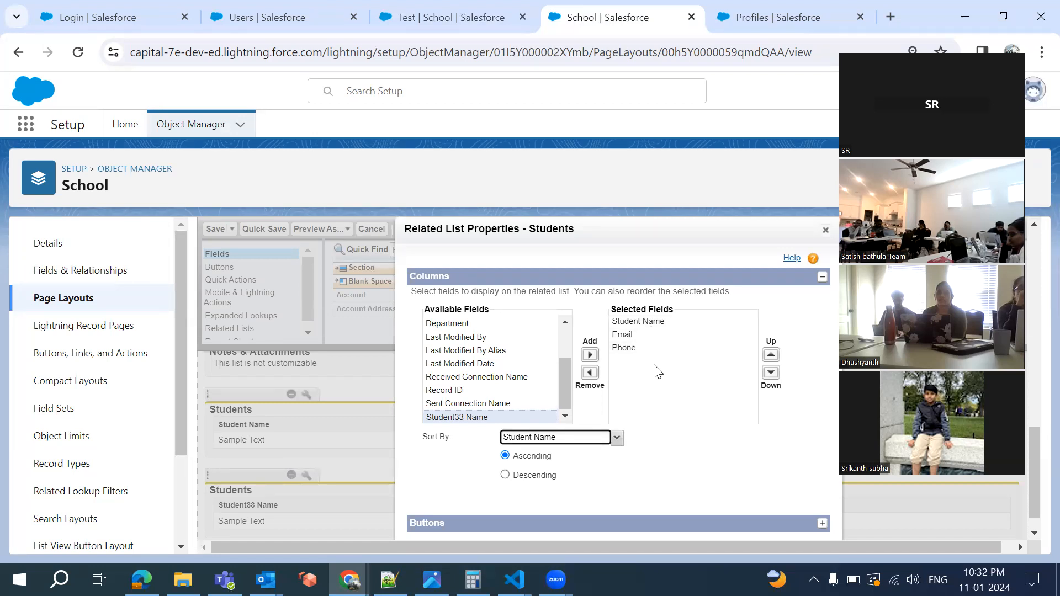
# Keep both the New and Change Owner buttons enabled on the Students related list
pyautogui.click(640, 335)
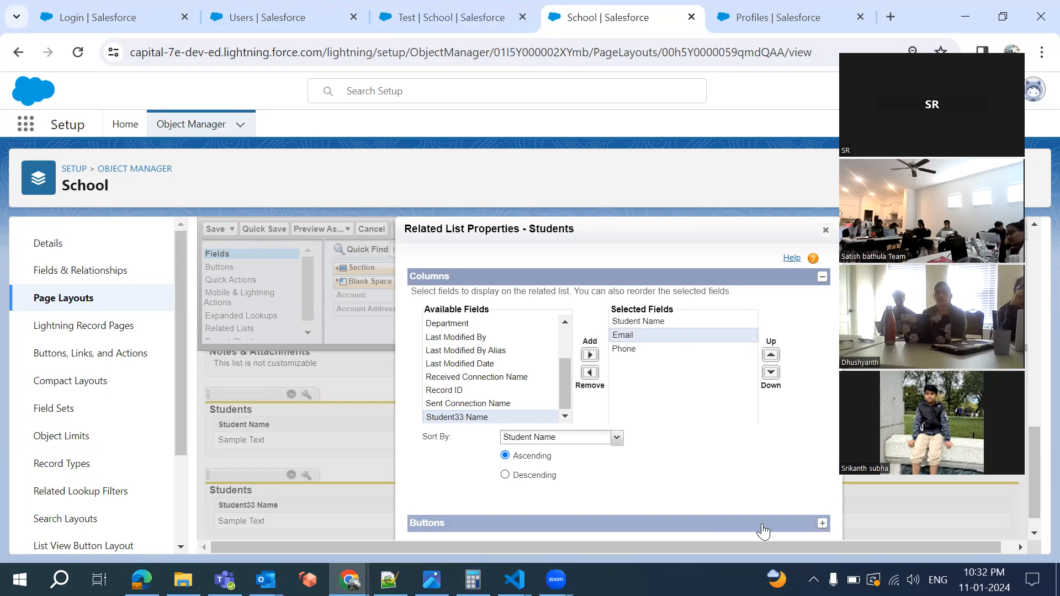
pyautogui.click(822, 524)
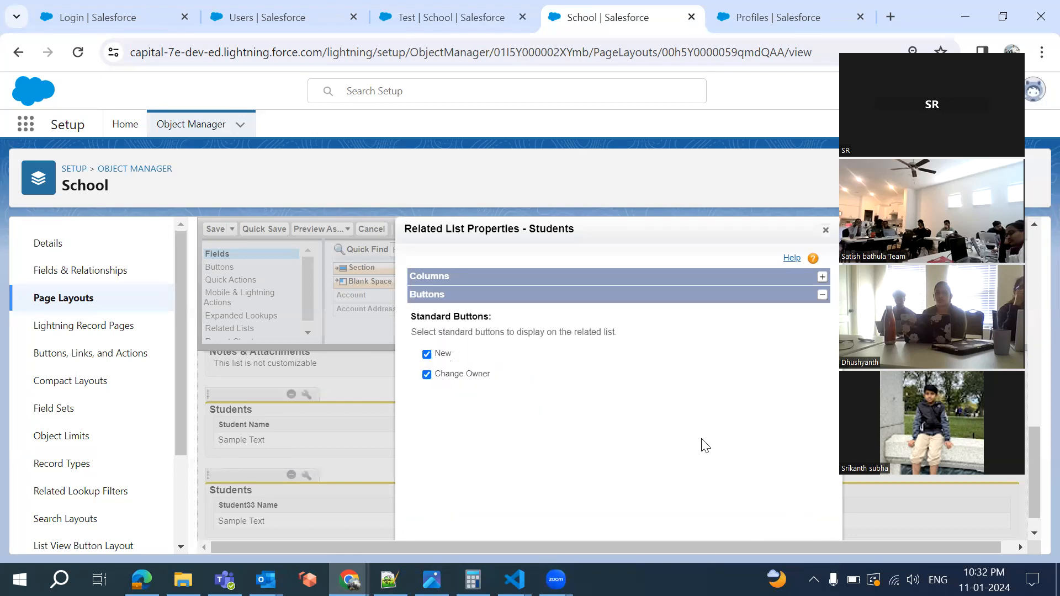
pyautogui.click(426, 373)
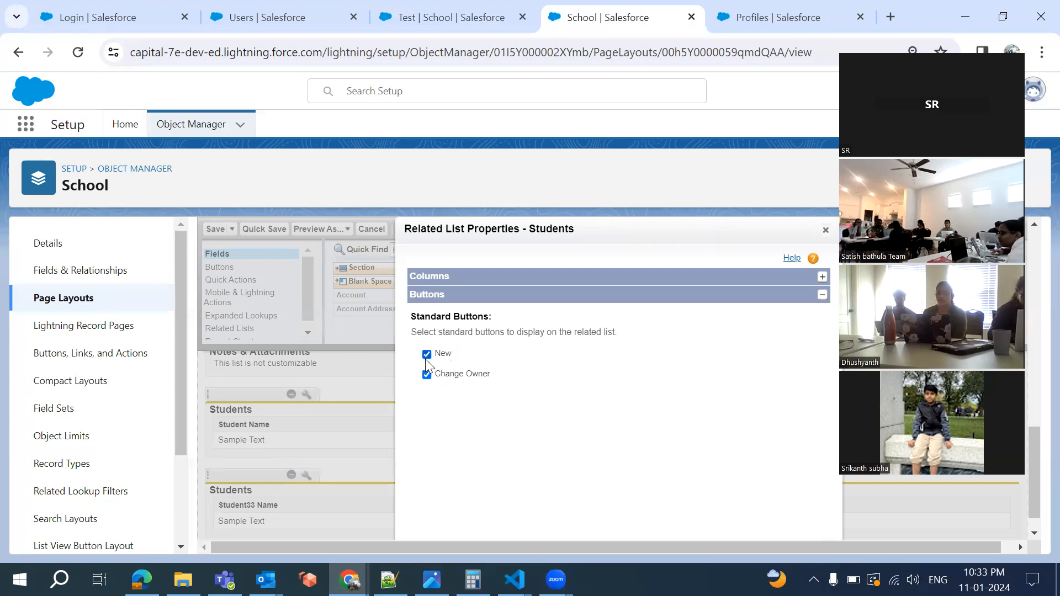
pyautogui.click(406, 17)
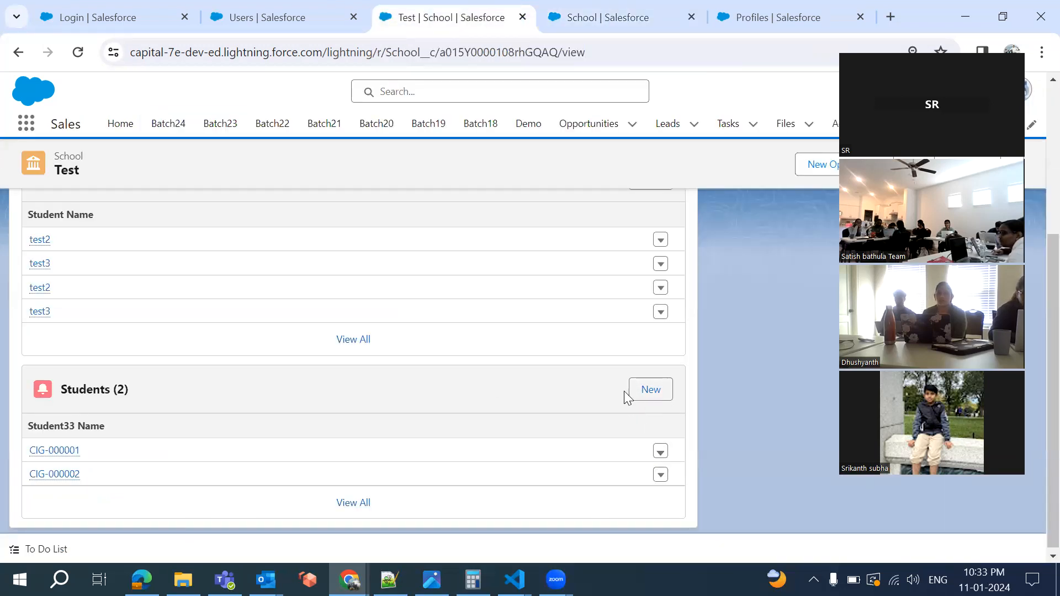
pyautogui.click(601, 15)
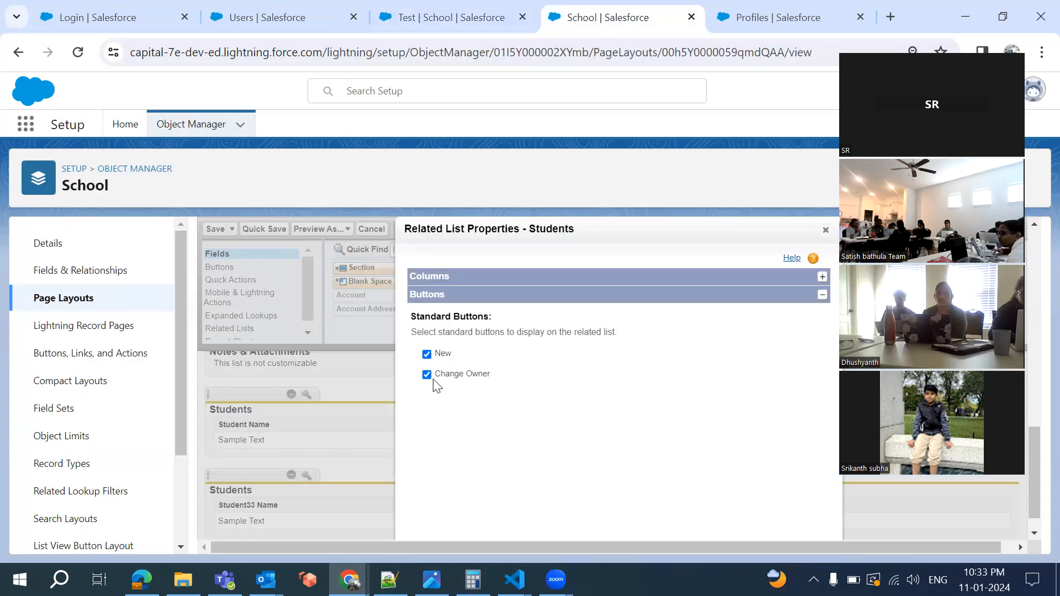
pyautogui.click(820, 295)
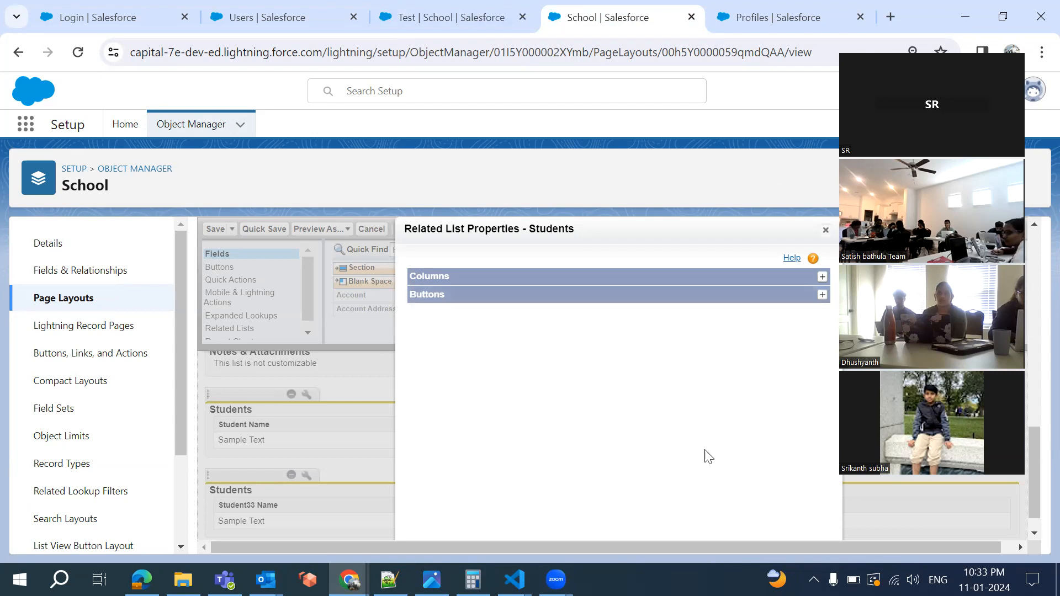
# Apply the Students related list column settings with the browser zoomed to 80%
pyautogui.click(822, 278)
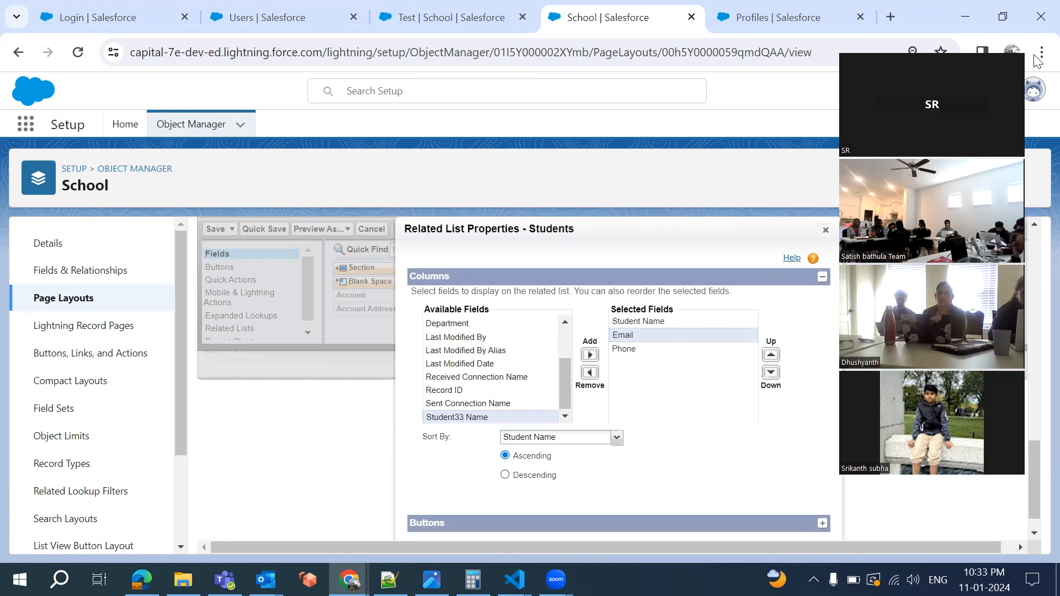
pyautogui.hotkey('alt', 'f')
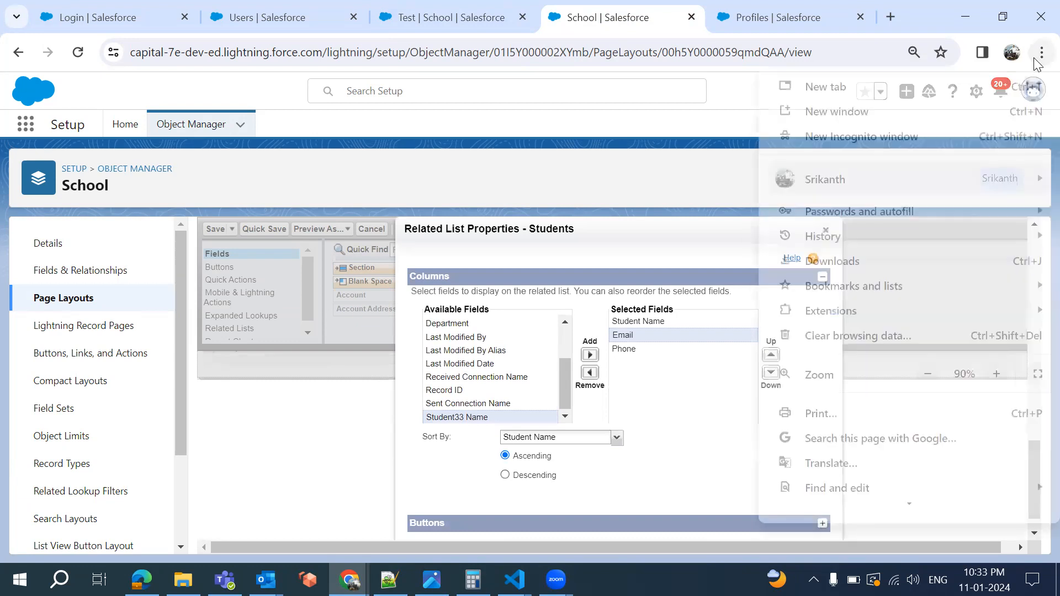
pyautogui.click(927, 374)
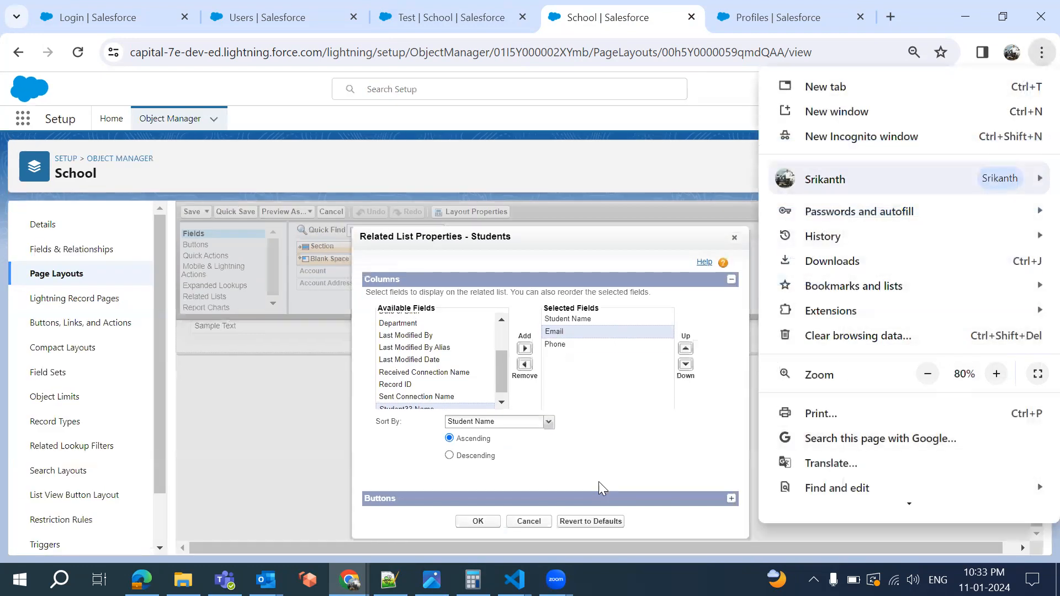
pyautogui.click(478, 526)
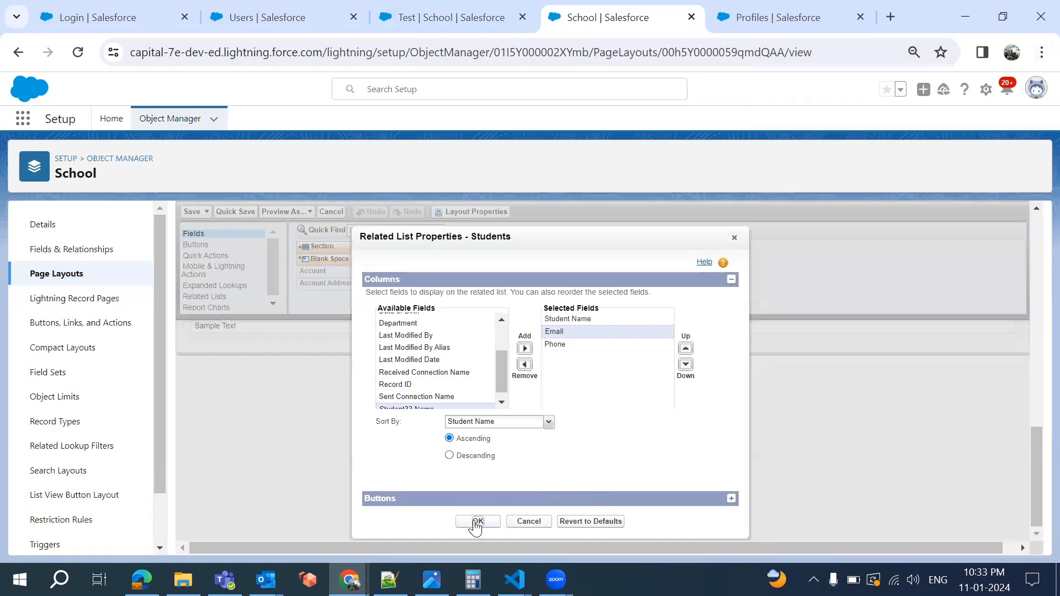
pyautogui.click(482, 522)
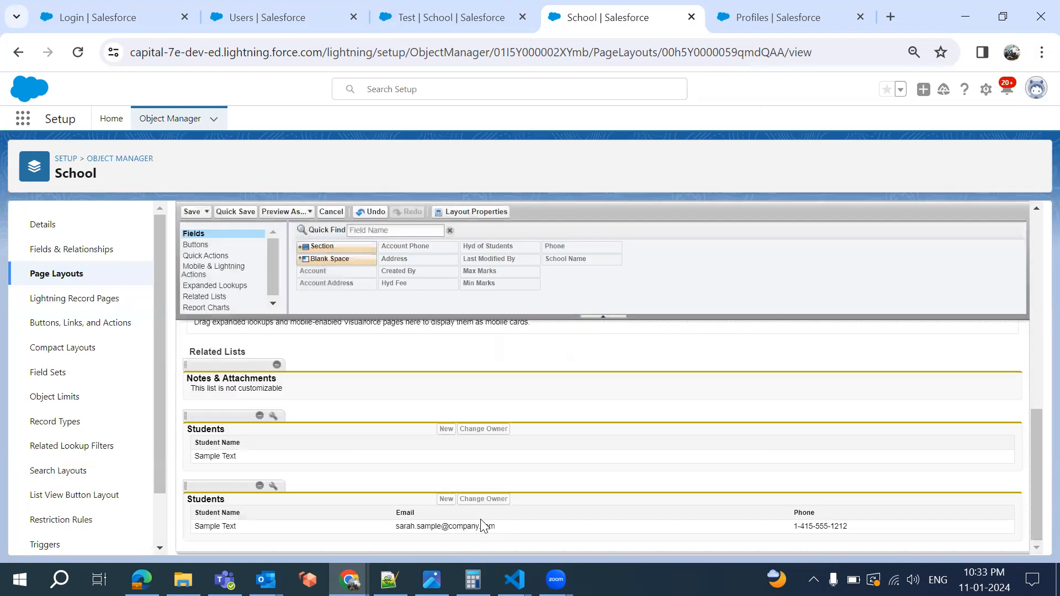
# Save the School Layout and set the browser zoom back to 90%
pyautogui.click(186, 214)
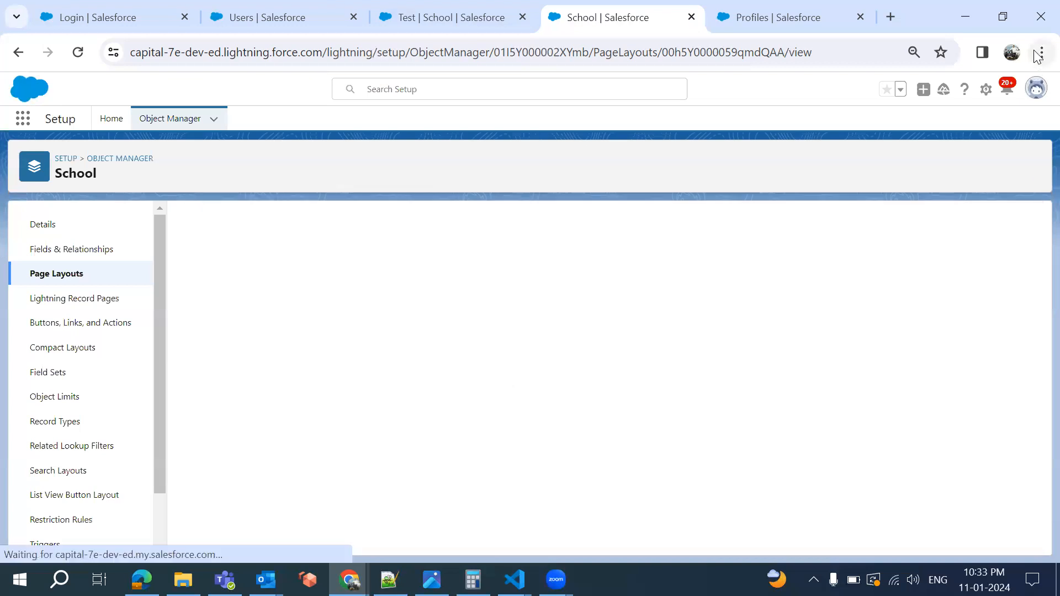
pyautogui.click(1038, 53)
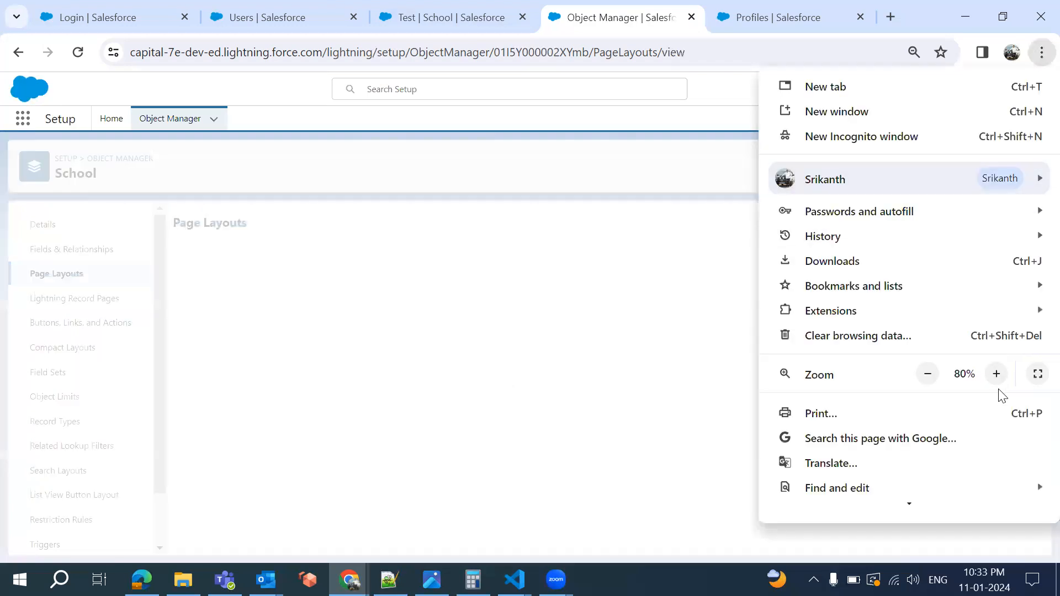
pyautogui.click(996, 375)
pyautogui.click(411, 12)
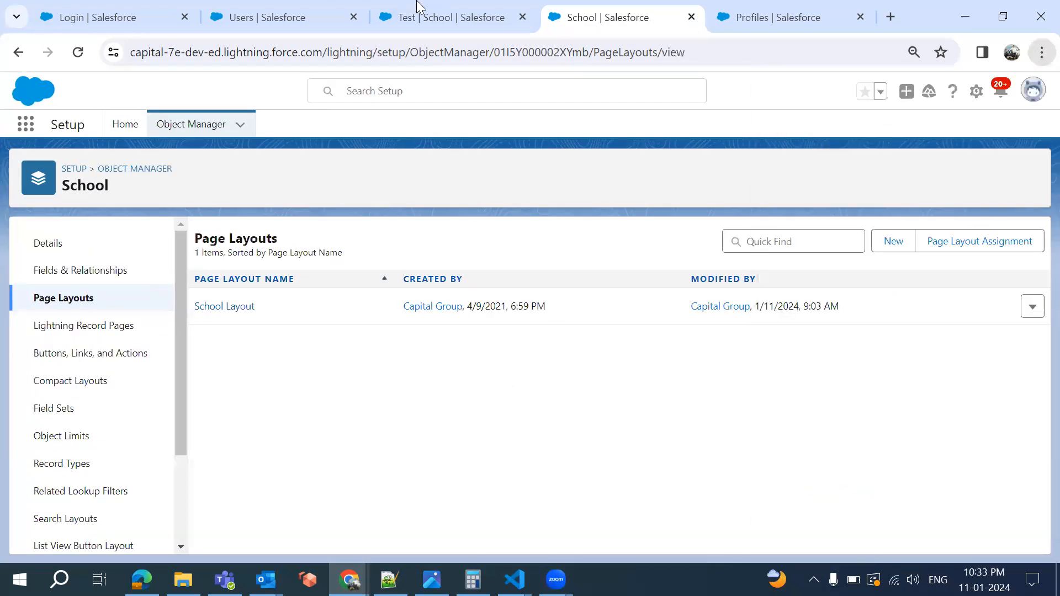
# Reload the Test school record and check that its Students list shows Email and Phone
pyautogui.click(411, 12)
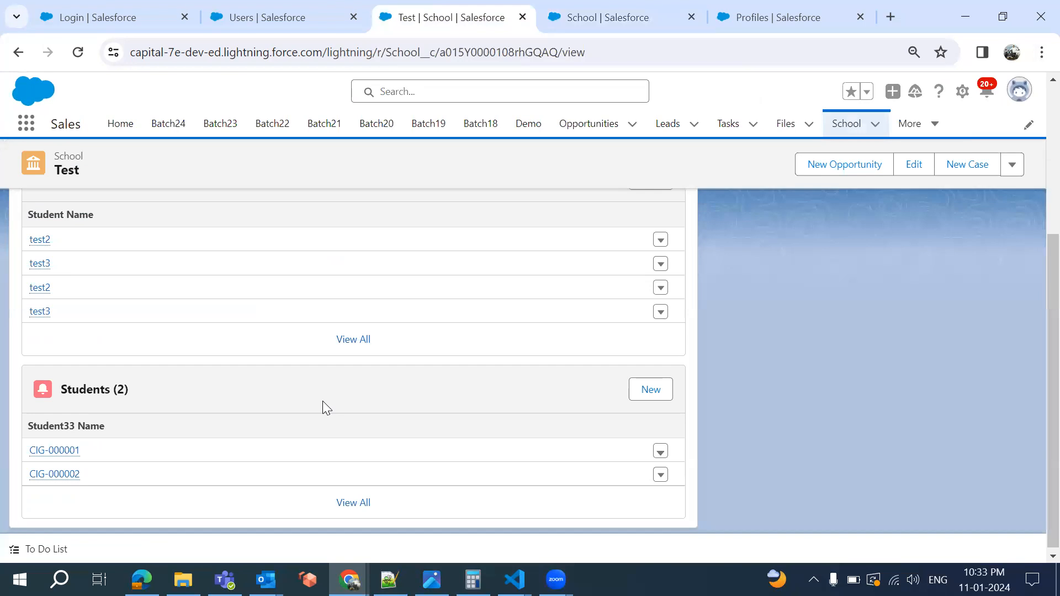
pyautogui.press('F5')
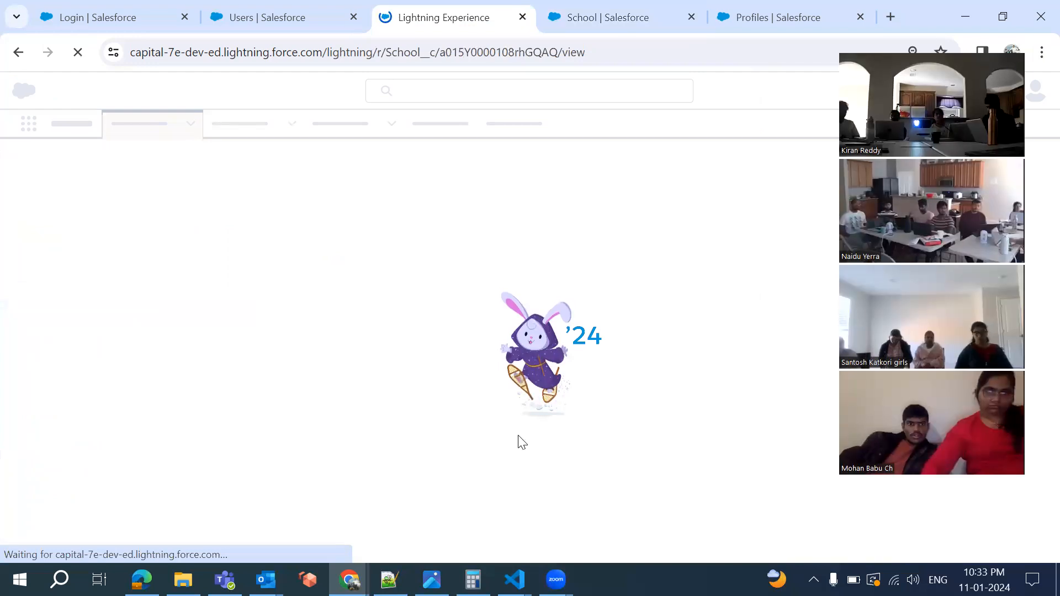
pyautogui.click(54, 233)
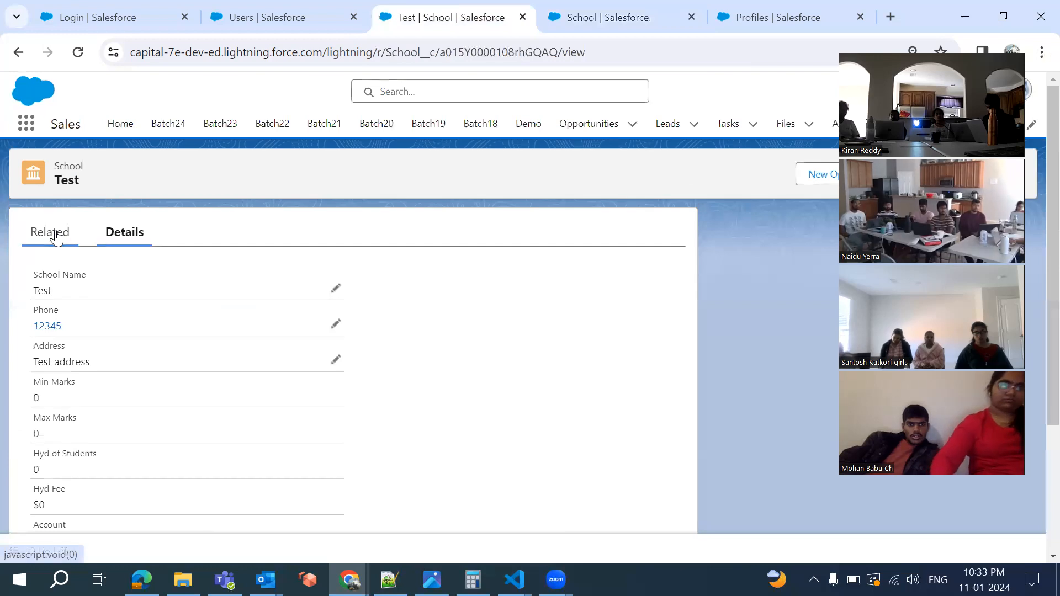
pyautogui.scroll(-3, 223, 447)
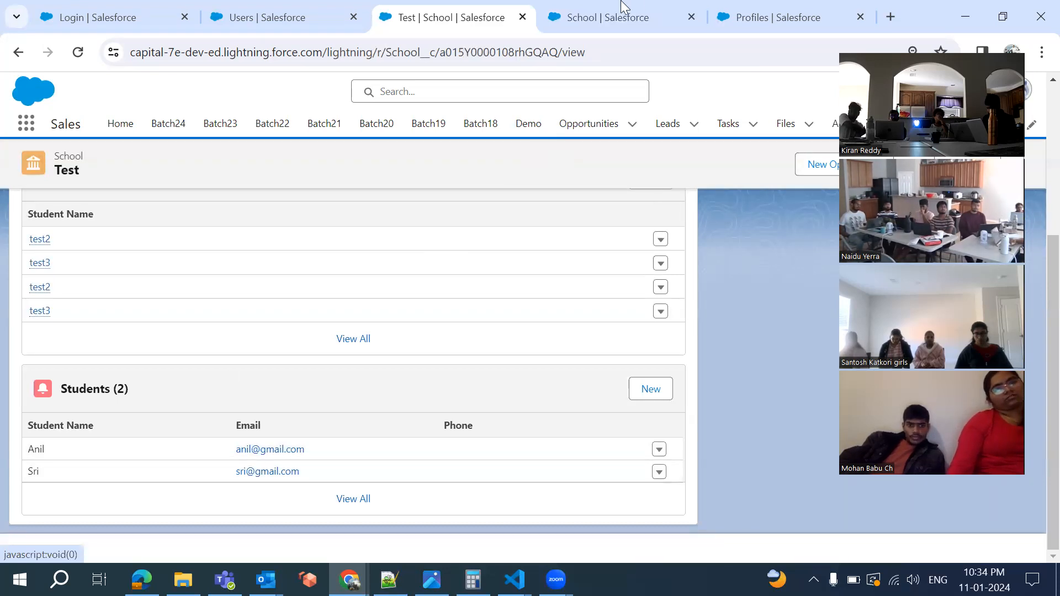
pyautogui.click(654, 8)
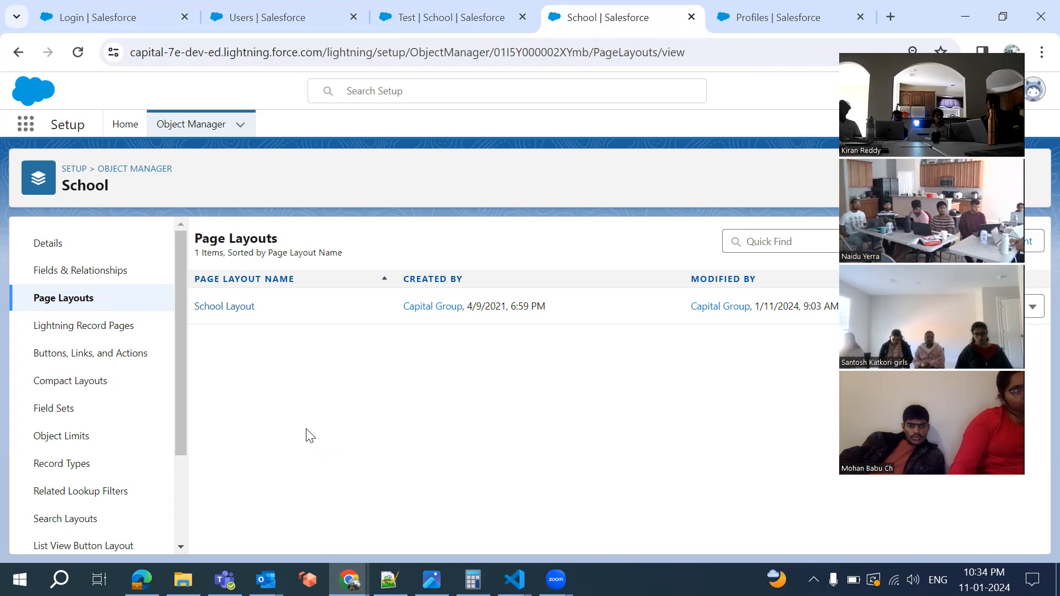
# Add Approval History above Notes & Attachments in the School Layout's related lists
pyautogui.click(234, 310)
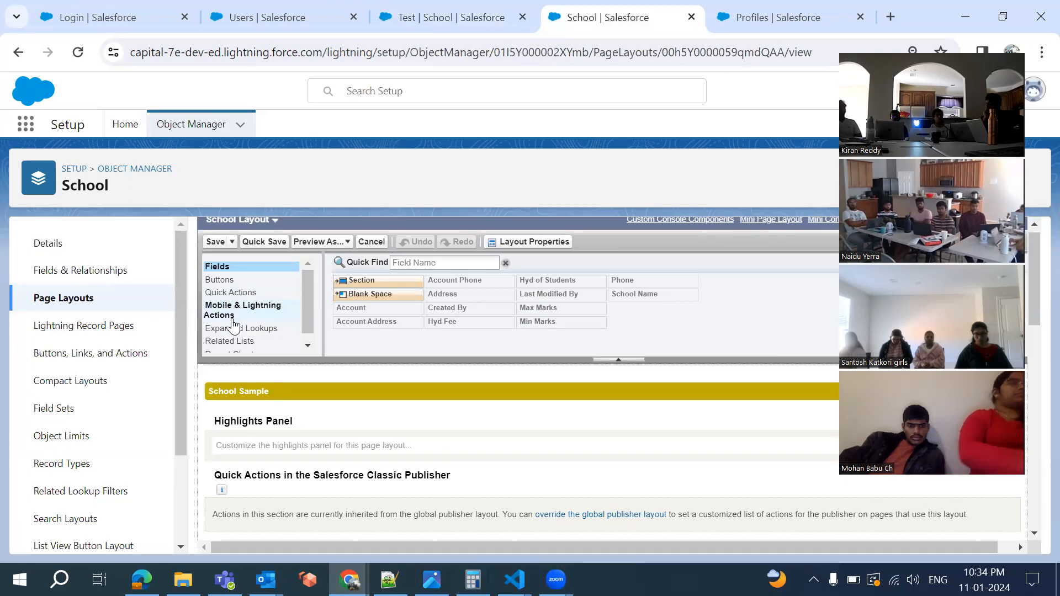
pyautogui.scroll(-1, 232, 331)
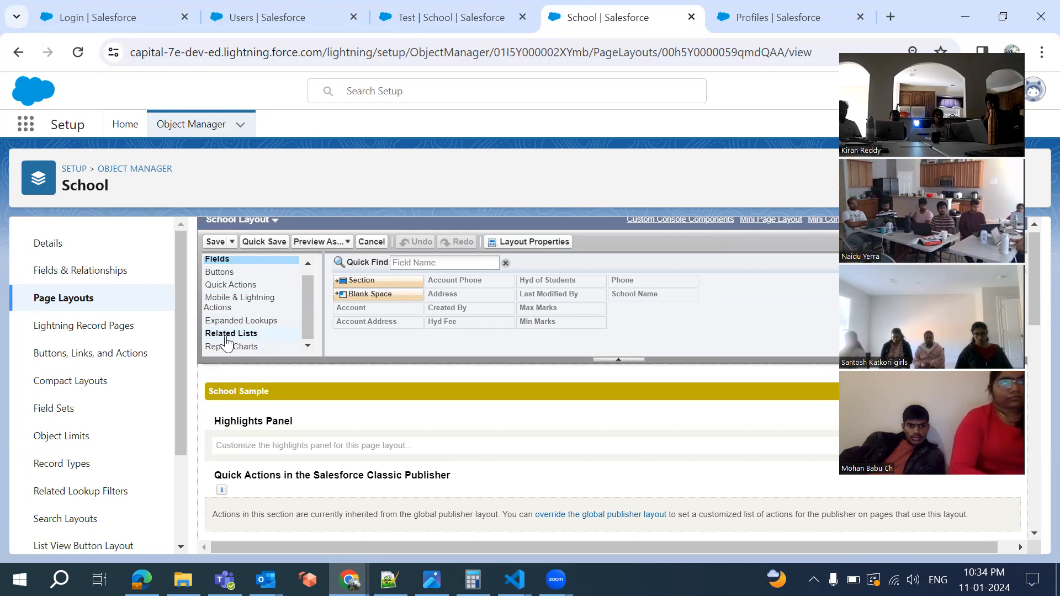
pyautogui.scroll(1, 226, 291)
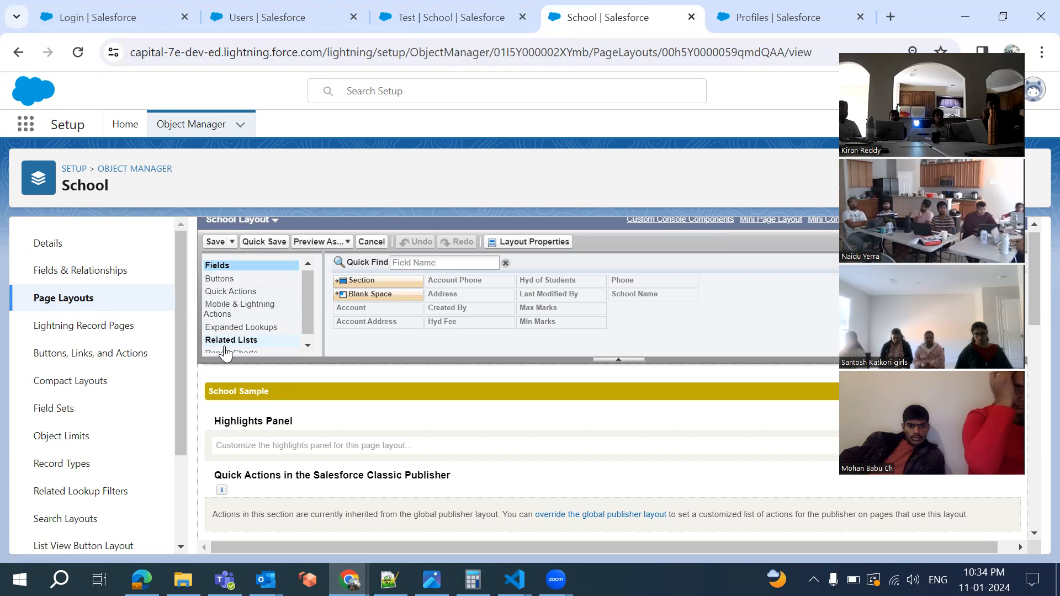
pyautogui.scroll(-10, 226, 352)
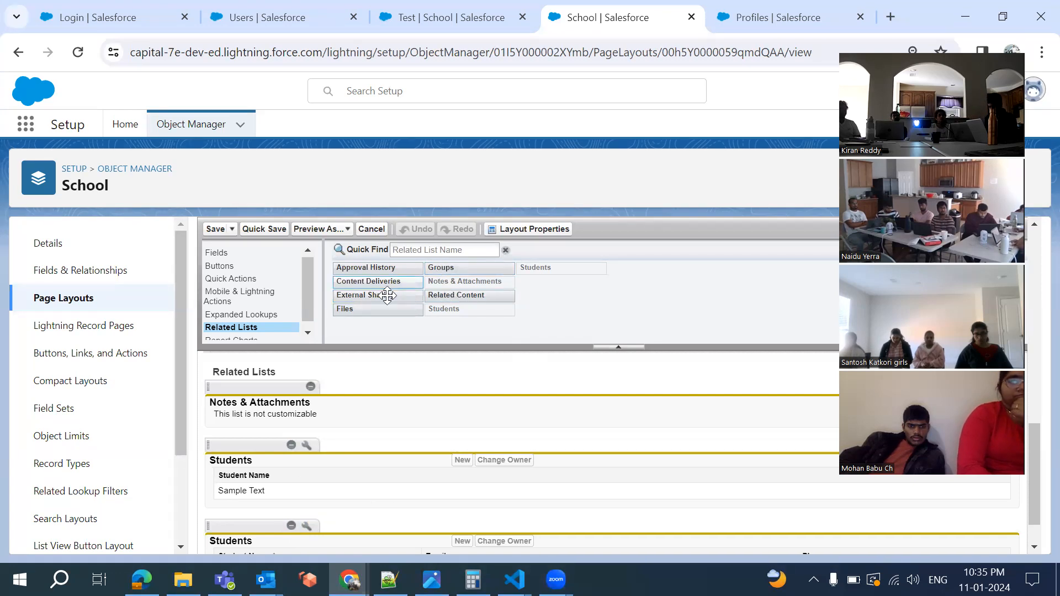
pyautogui.click(366, 271)
pyautogui.moveTo(365, 272); pyautogui.dragTo(334, 405)
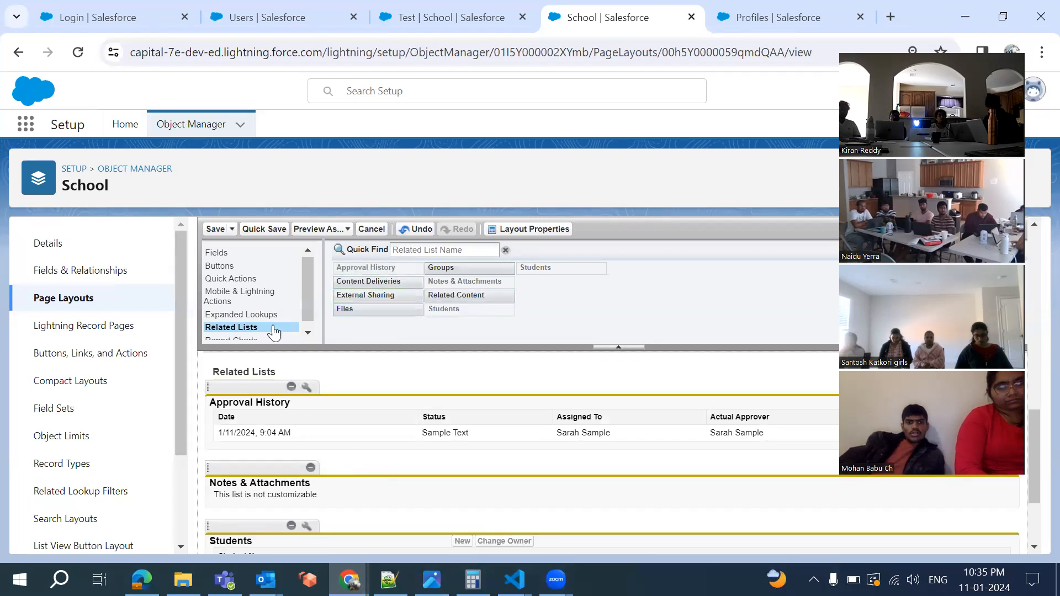
# Save the School Layout, overwriting users' personal related list customizations
pyautogui.click(210, 234)
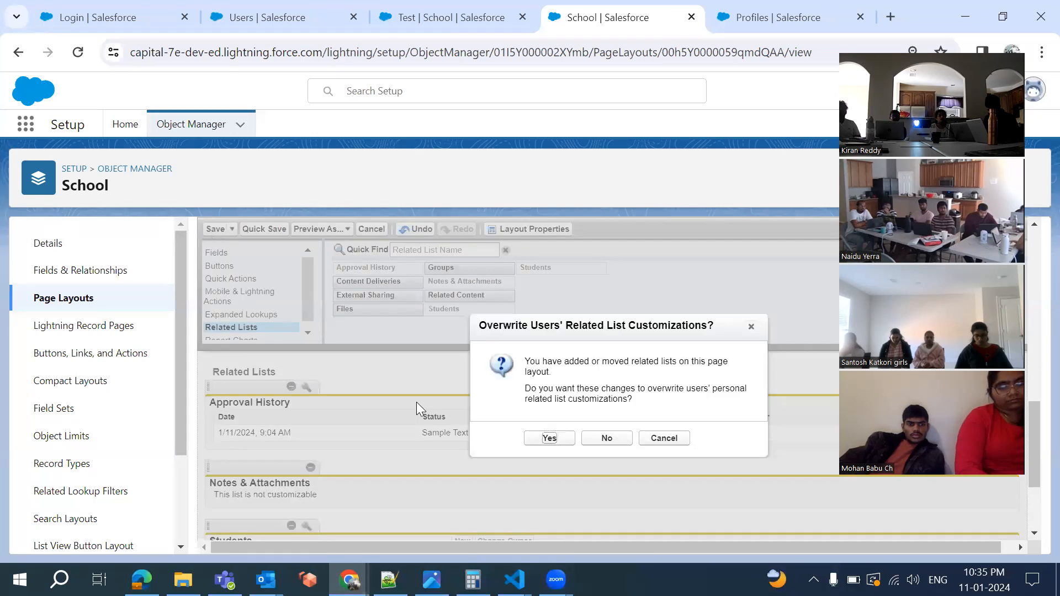
pyautogui.click(558, 439)
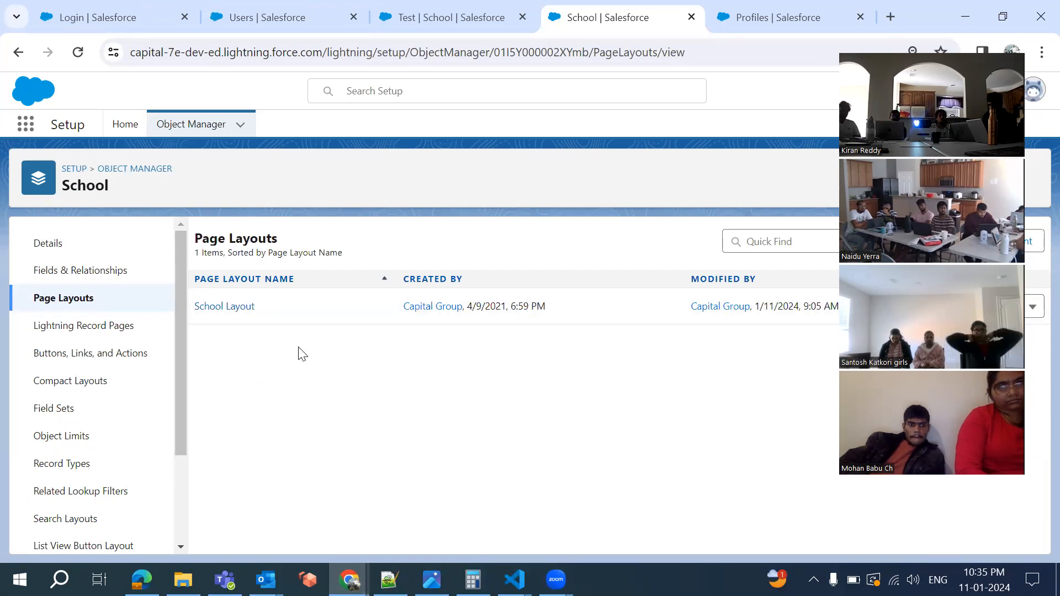
pyautogui.click(776, 12)
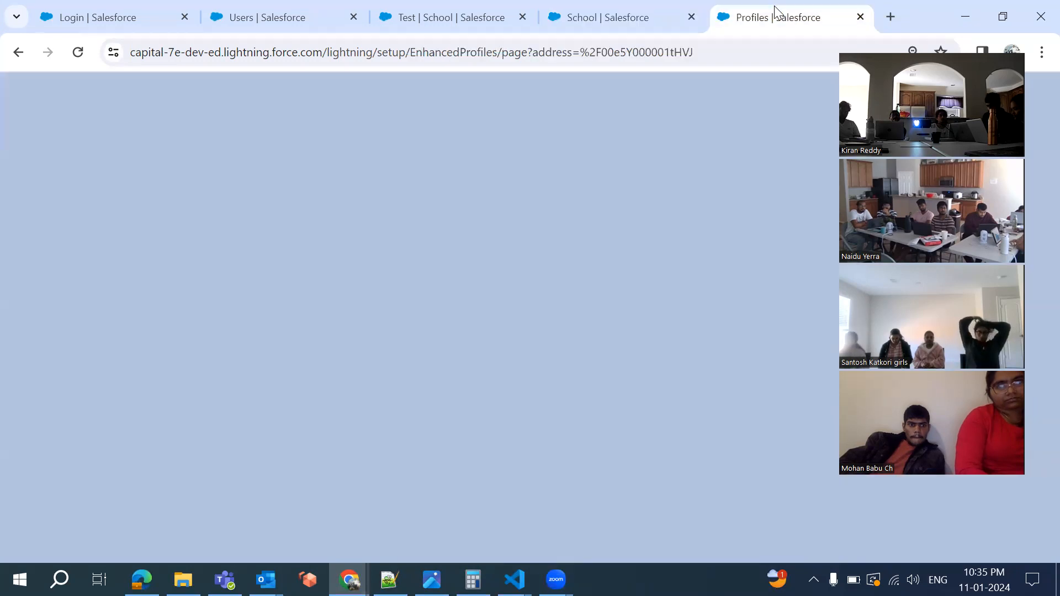
# Review the profile's Custom Object Layouts, confirming Student33 uses Student33 Layout
pyautogui.scroll(1, 585, 362)
pyautogui.scroll(3, 584, 362)
pyautogui.scroll(-12, 585, 362)
pyautogui.scroll(-2, 585, 362)
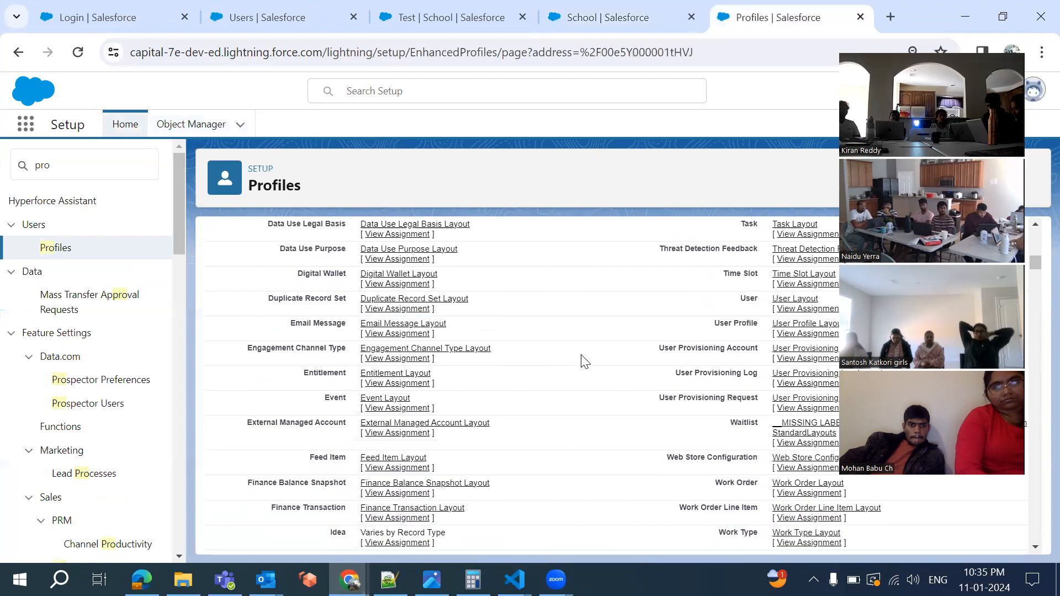
pyautogui.scroll(-7, 585, 362)
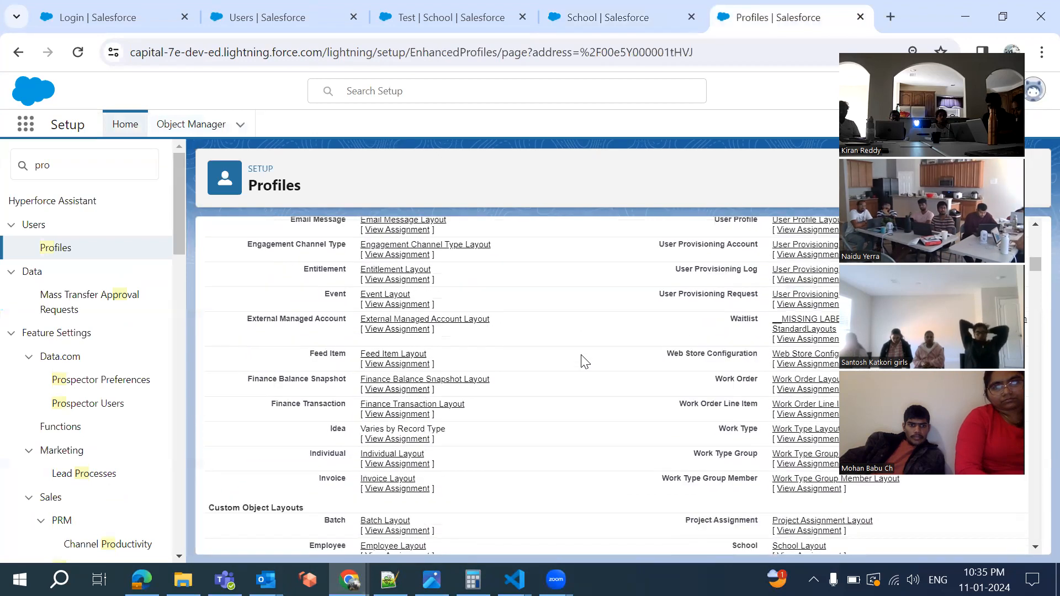
pyautogui.scroll(1, 585, 362)
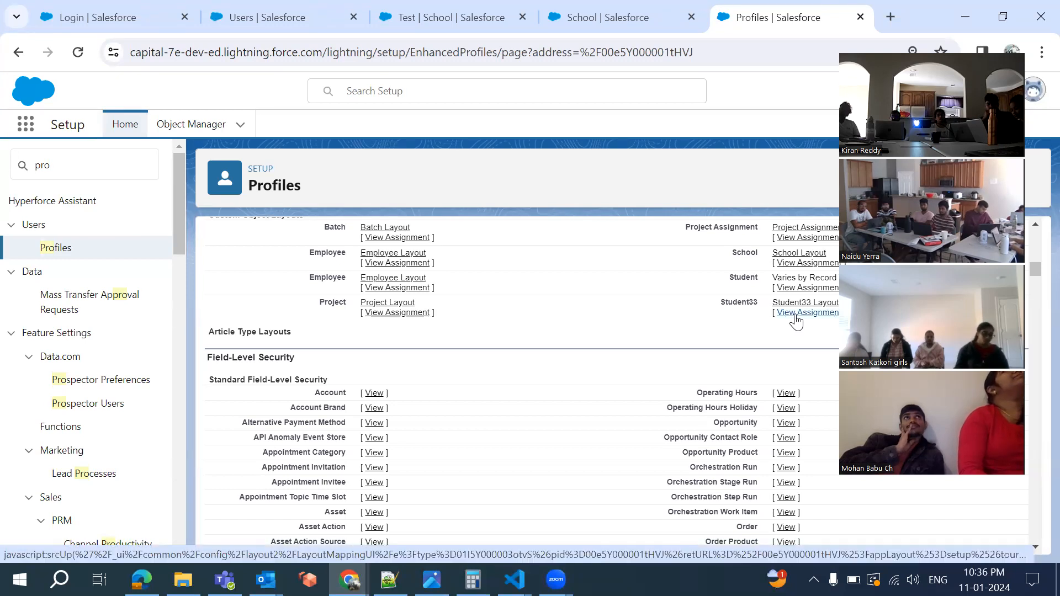
pyautogui.click(593, 9)
pyautogui.click(172, 131)
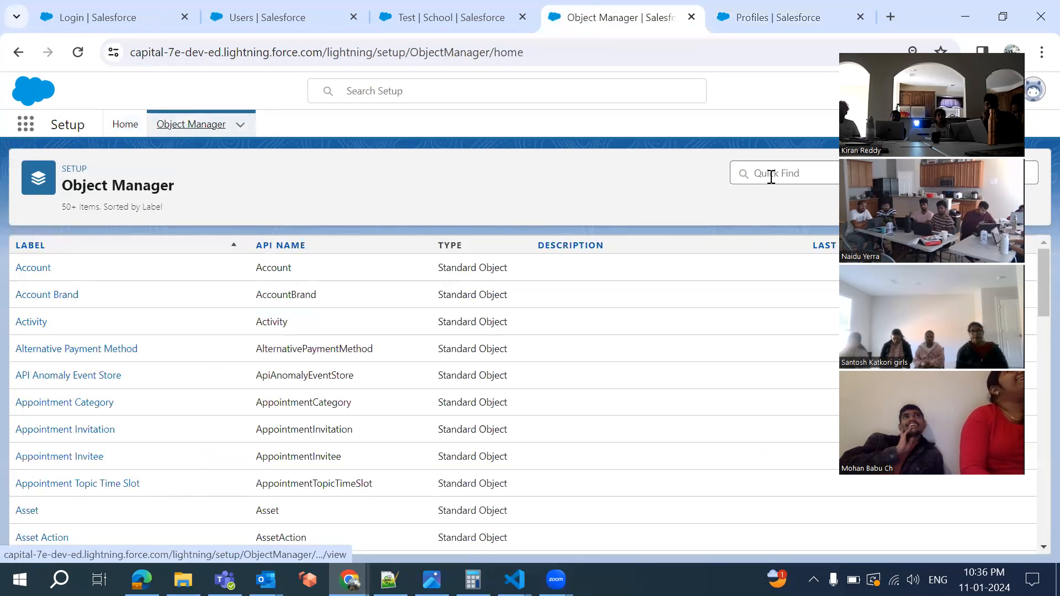
# Find the Student33 object with Quick Find 'student' and show its page layouts
pyautogui.write('student')
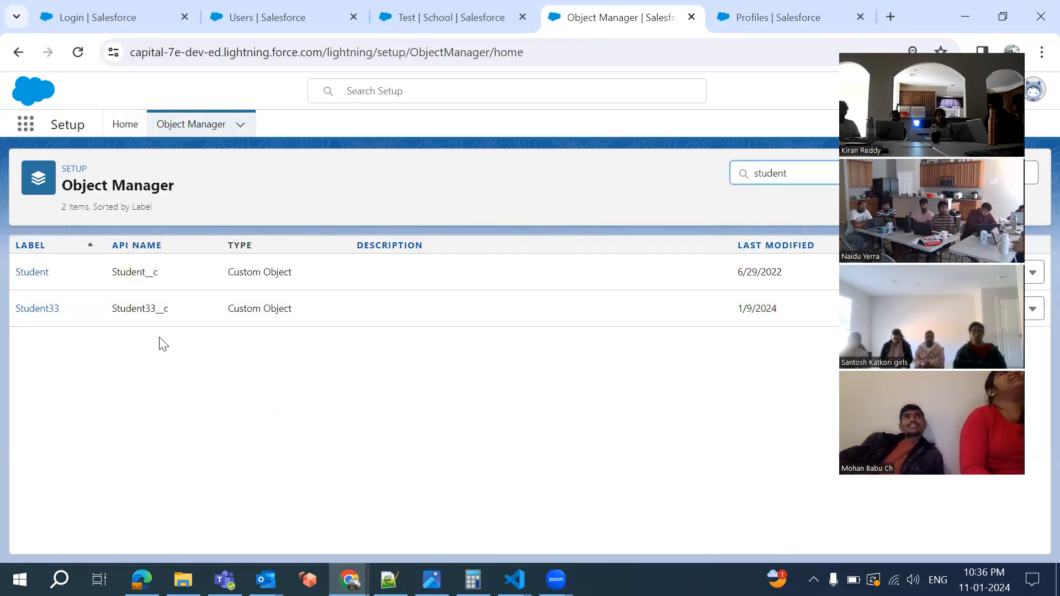
pyautogui.click(37, 310)
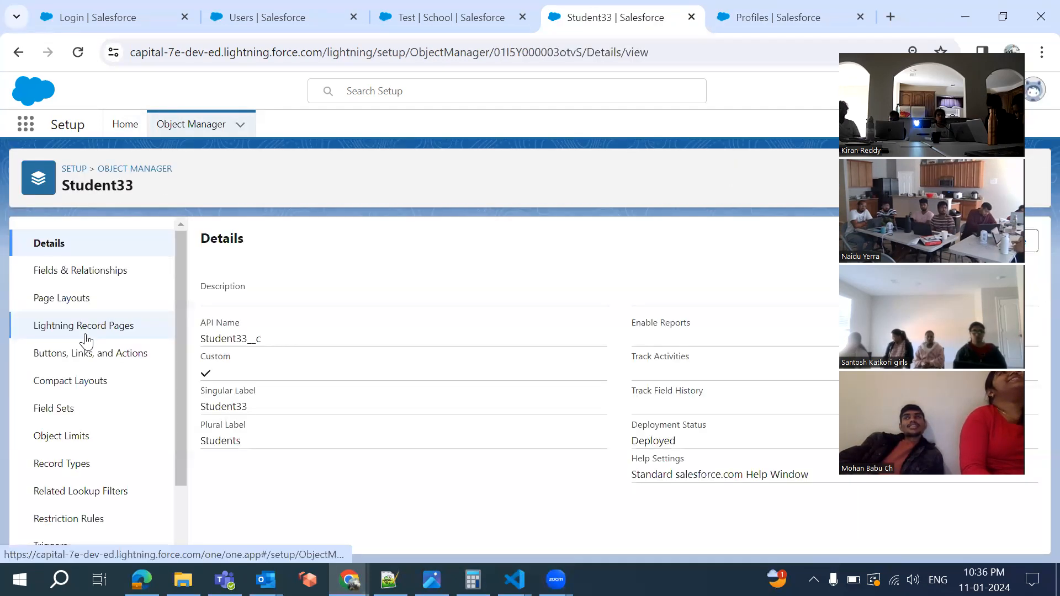
pyautogui.click(78, 299)
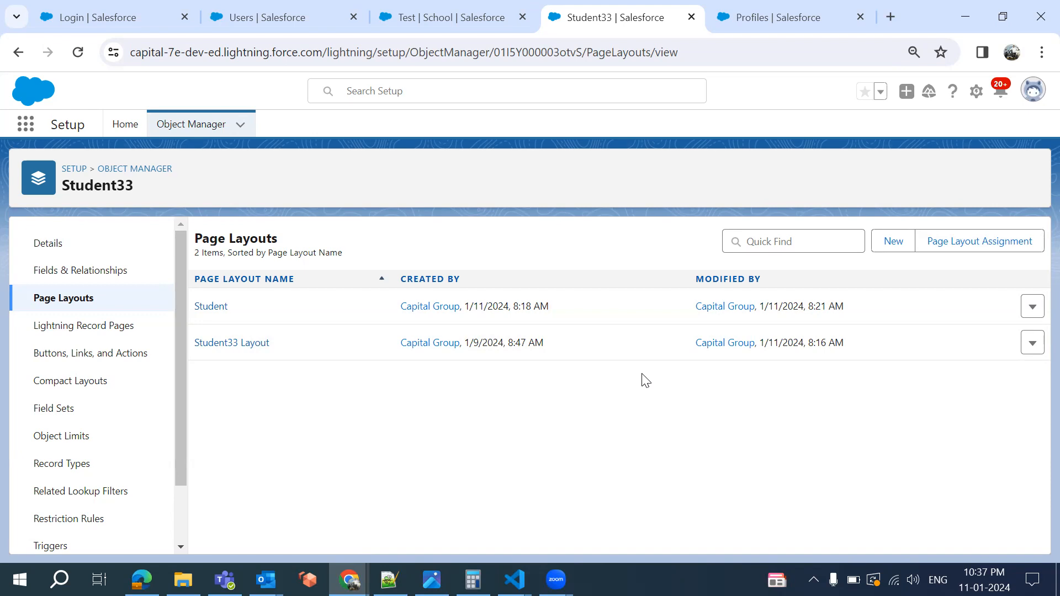
# Compare the Student and Student33 Layout layouts with the profile's Student33 assignment
pyautogui.click(766, 26)
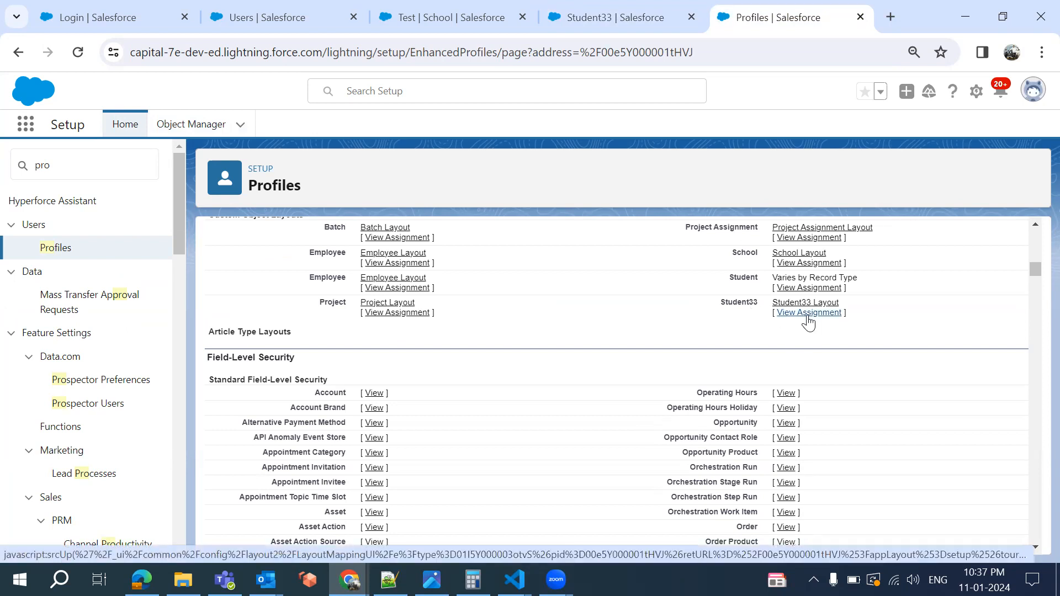
pyautogui.click(599, 19)
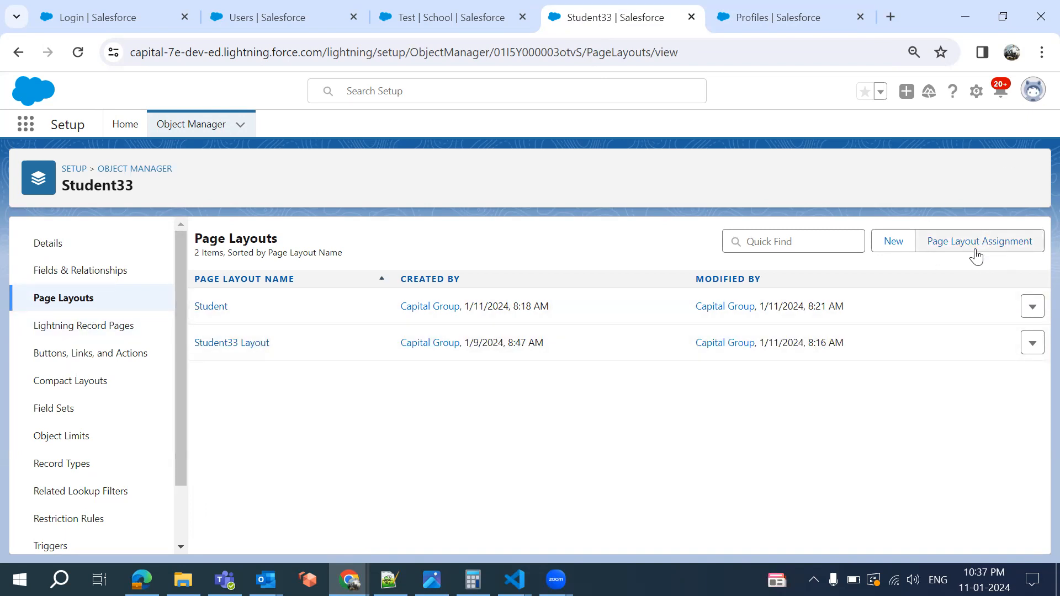
pyautogui.click(741, 6)
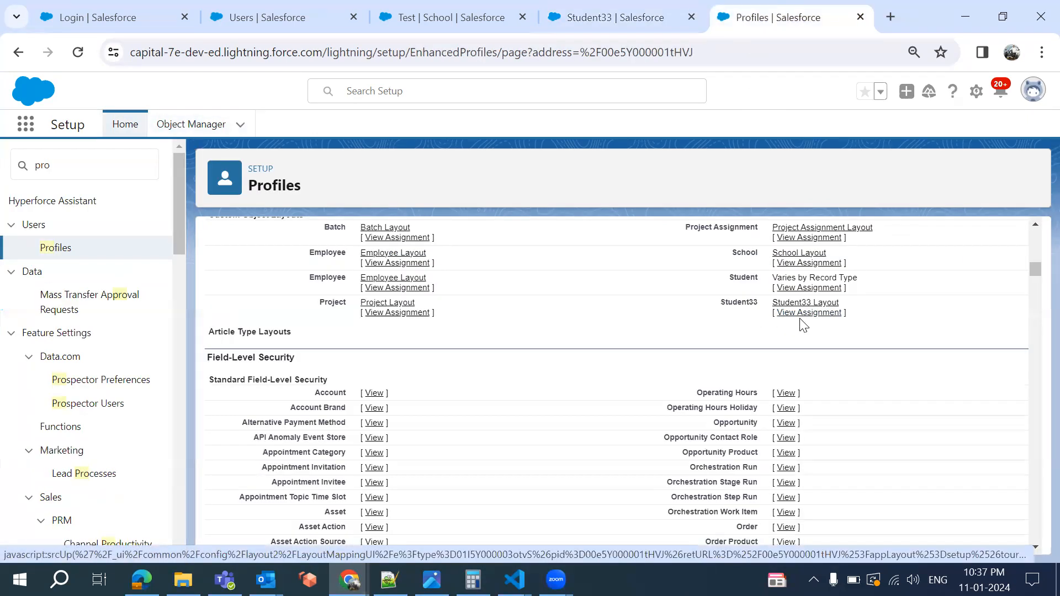
pyautogui.click(610, 17)
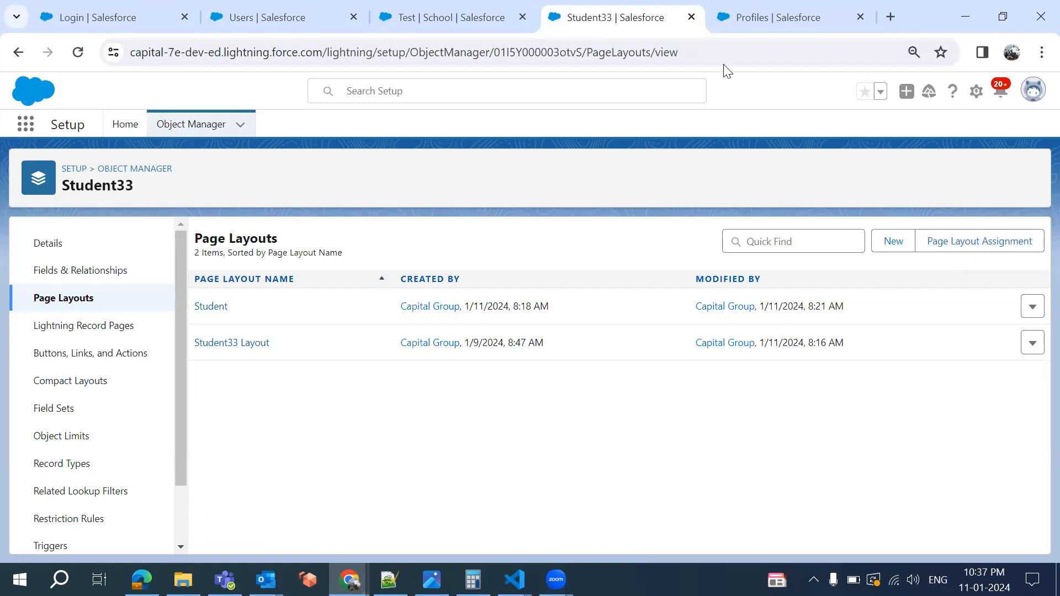
pyautogui.click(744, 12)
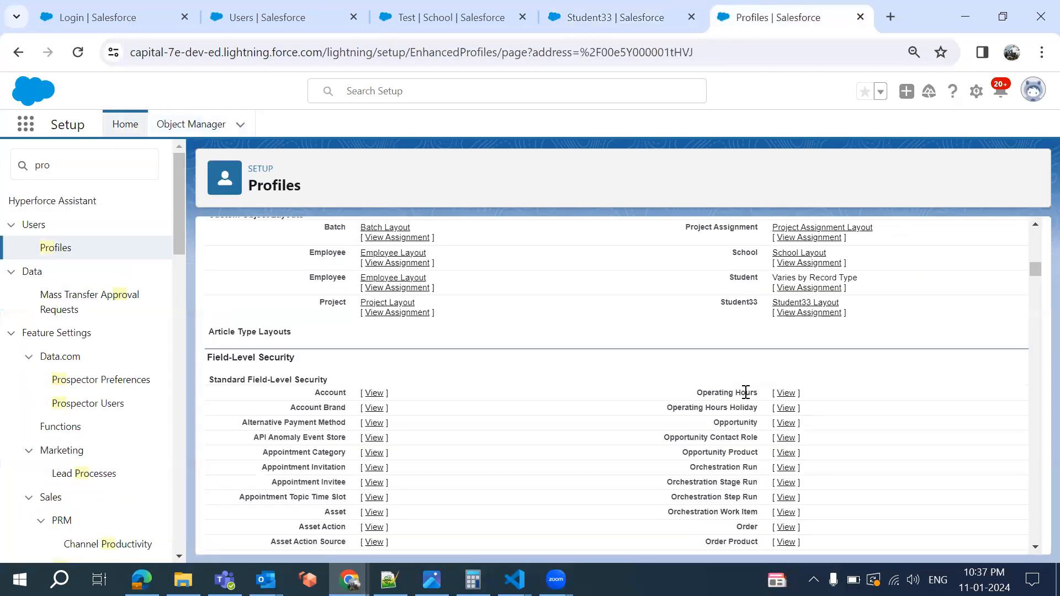
# View the Student33 layout assignments table, where every profile uses Student33 Layout
pyautogui.click(807, 313)
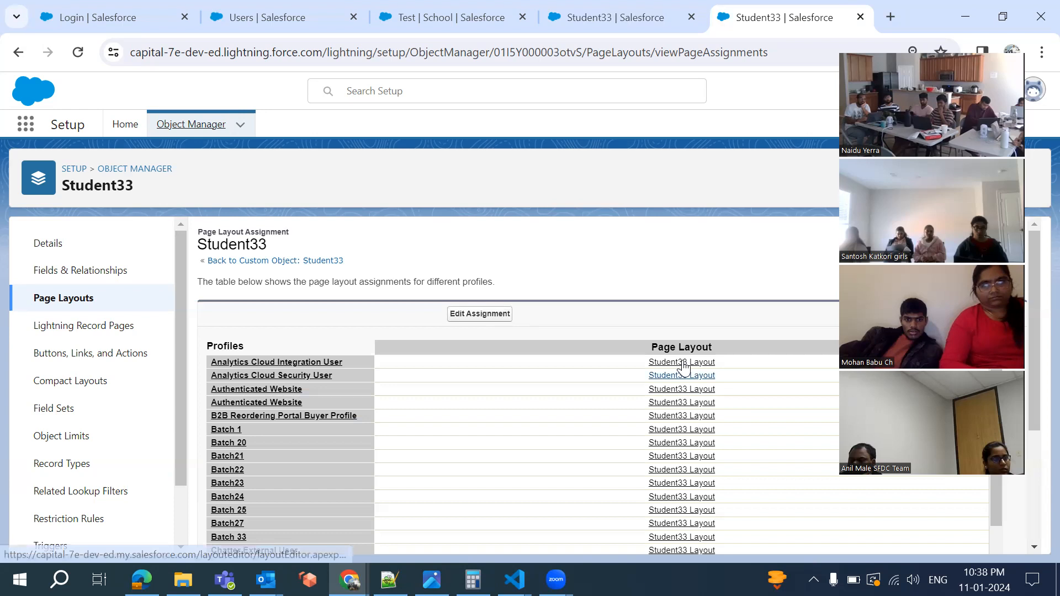
pyautogui.scroll(-10, 596, 490)
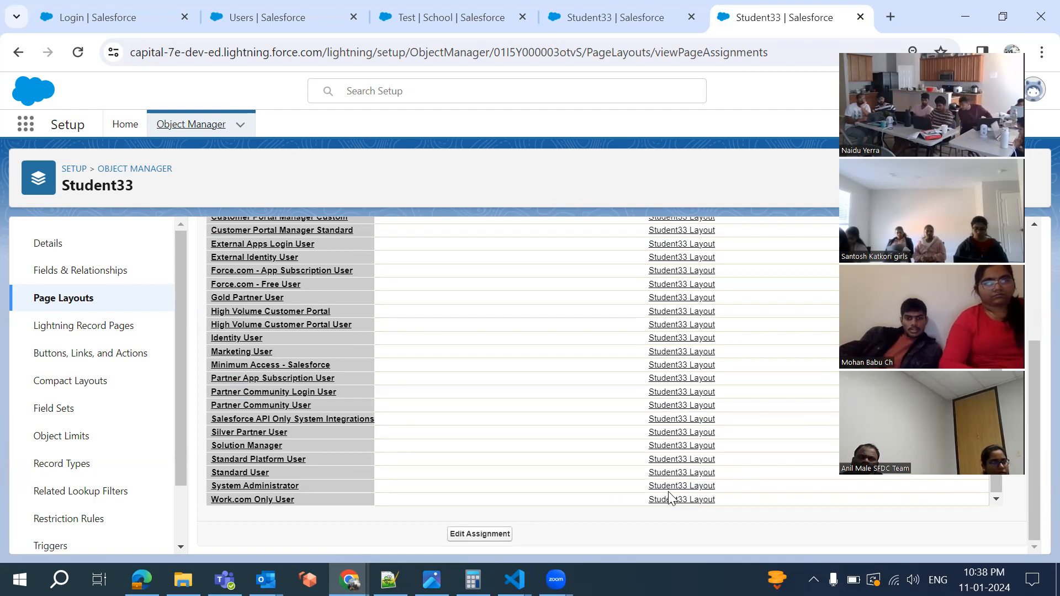
pyautogui.click(577, 17)
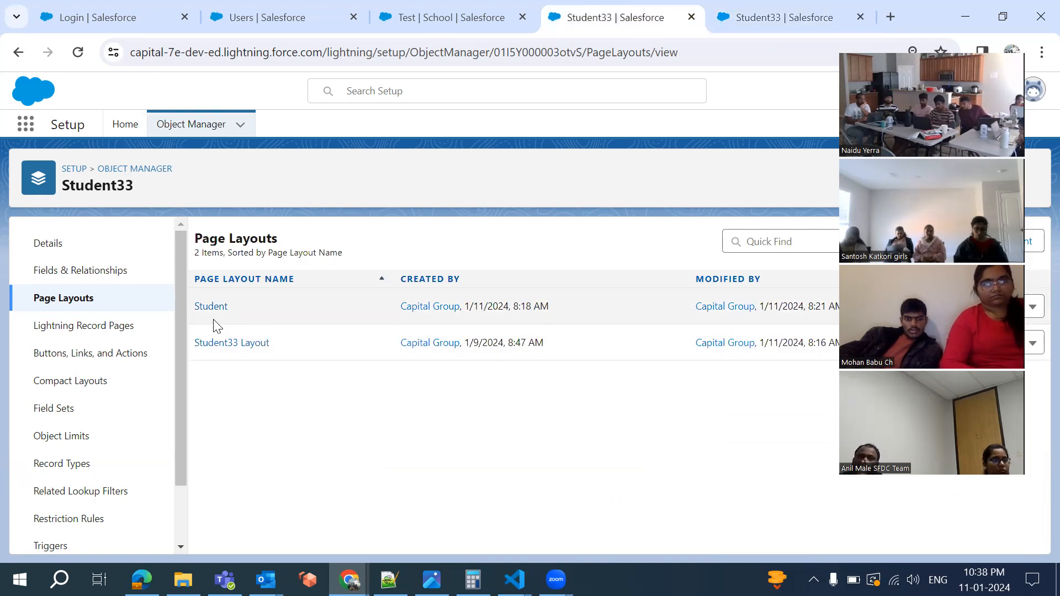
pyautogui.click(745, 27)
# Assign the Student layout to the System Administrator profile for Student33 and save
pyautogui.click(462, 534)
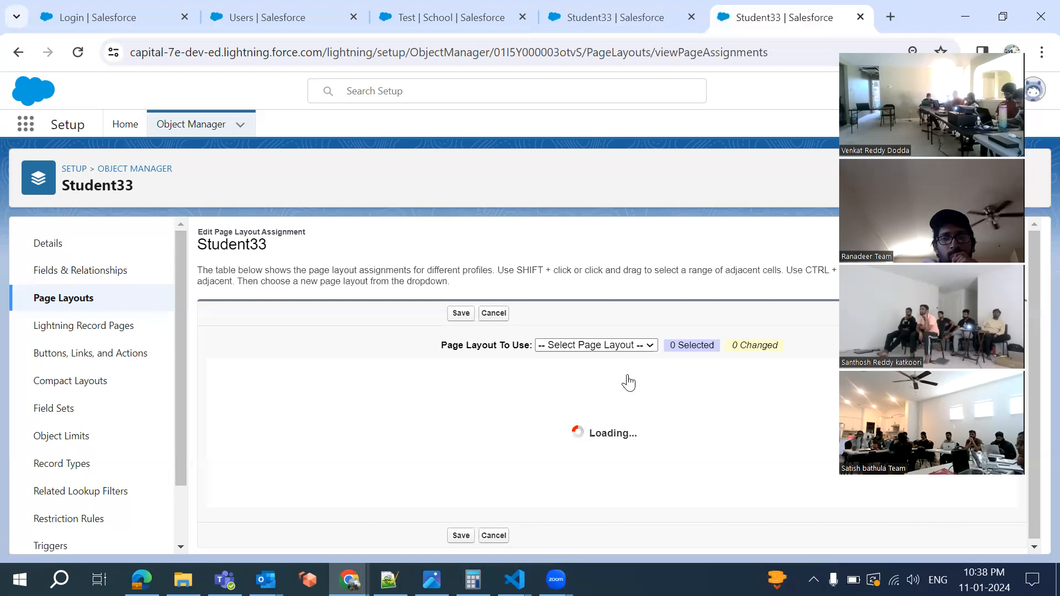
pyautogui.scroll(-10, 614, 489)
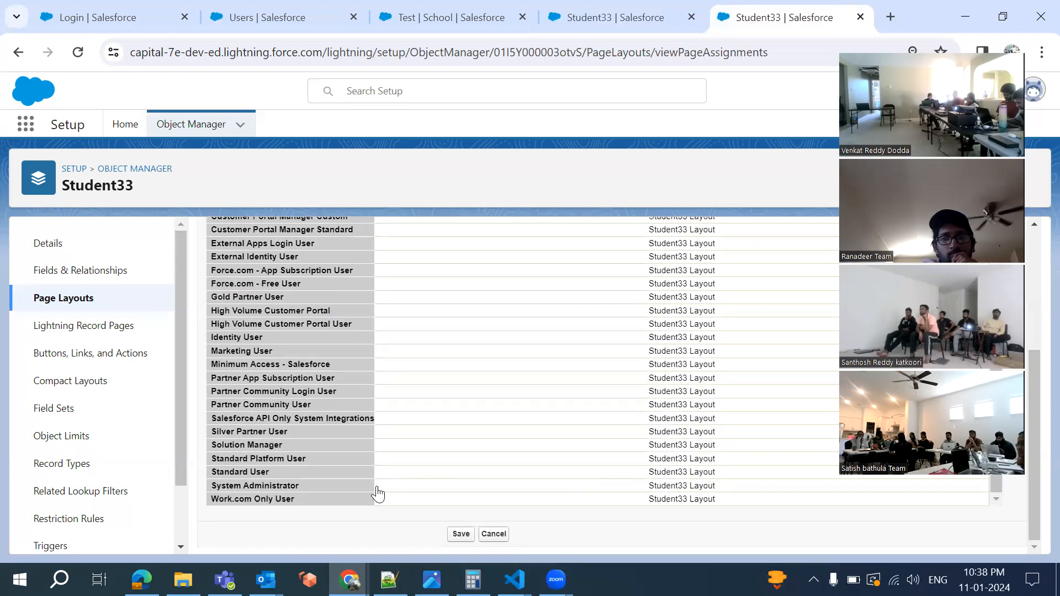
pyautogui.click(634, 486)
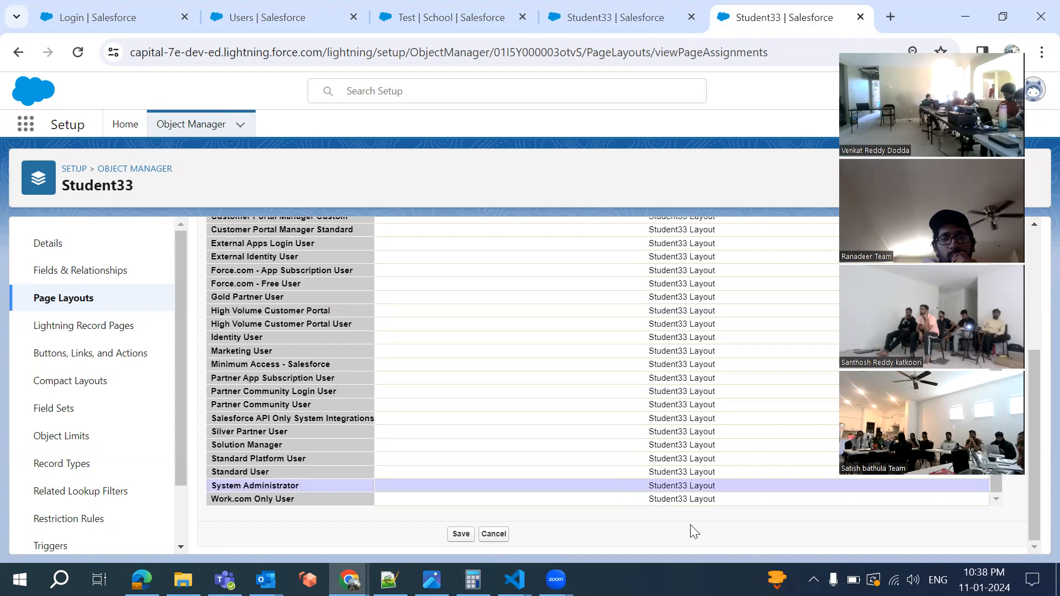
pyautogui.scroll(5, 693, 531)
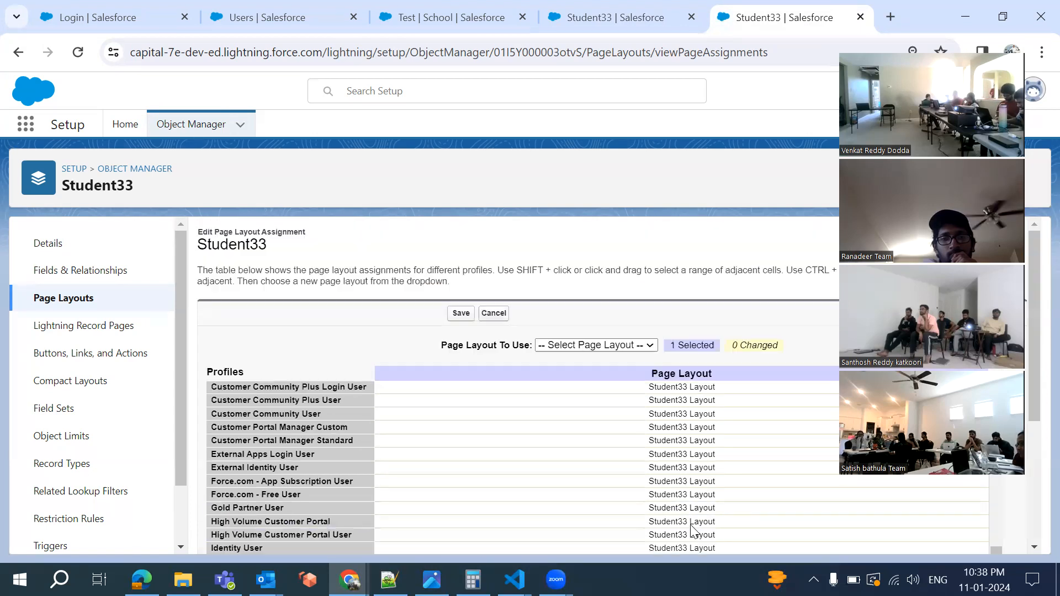
pyautogui.click(632, 346)
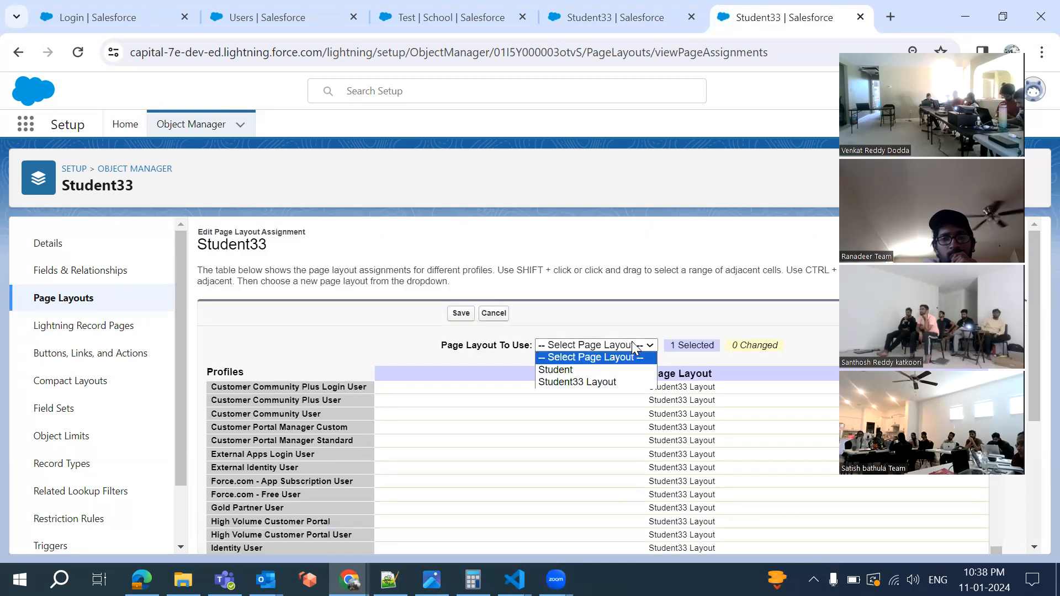
pyautogui.click(617, 369)
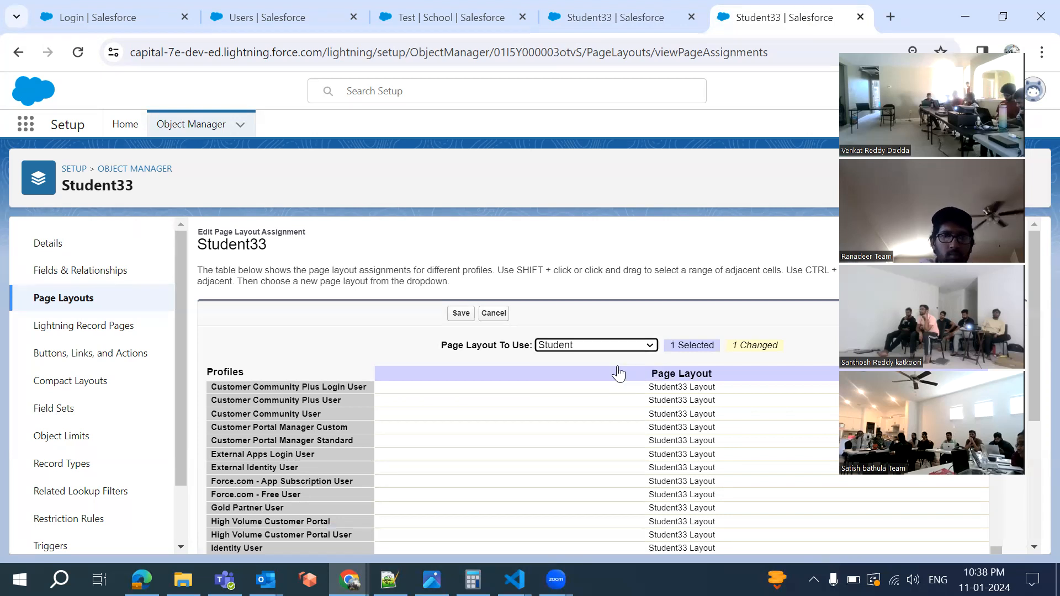
pyautogui.scroll(-4, 582, 360)
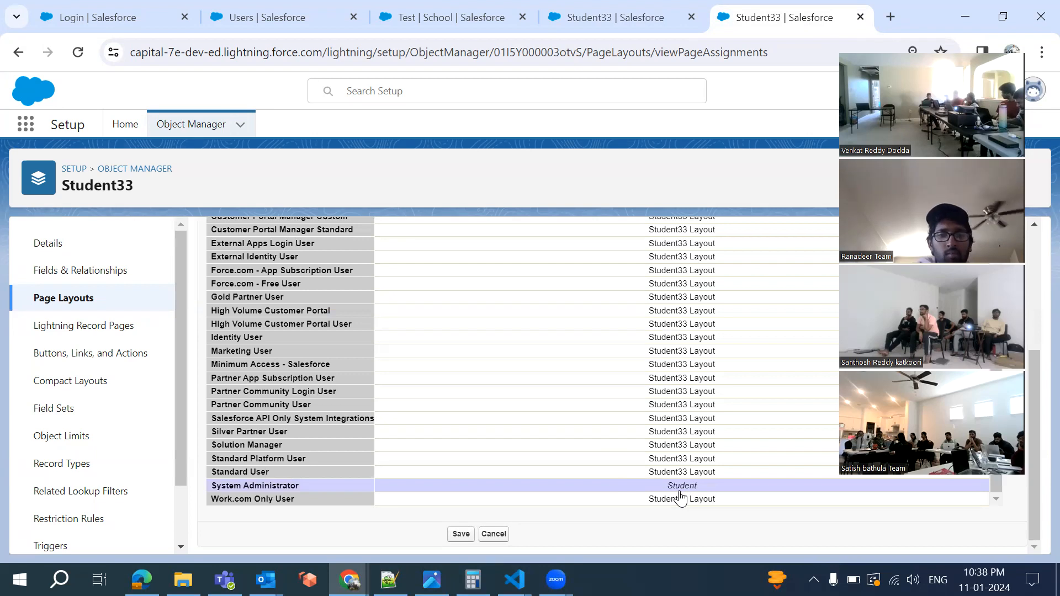
pyautogui.click(461, 534)
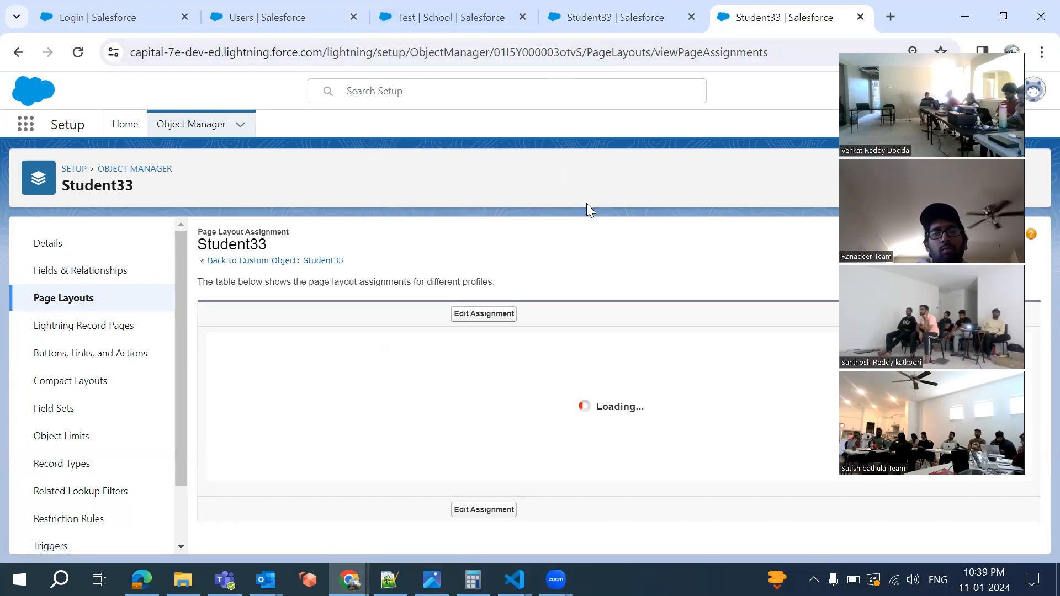
# Open student record CIG-000002 from the Students list to check its fields
pyautogui.click(455, 18)
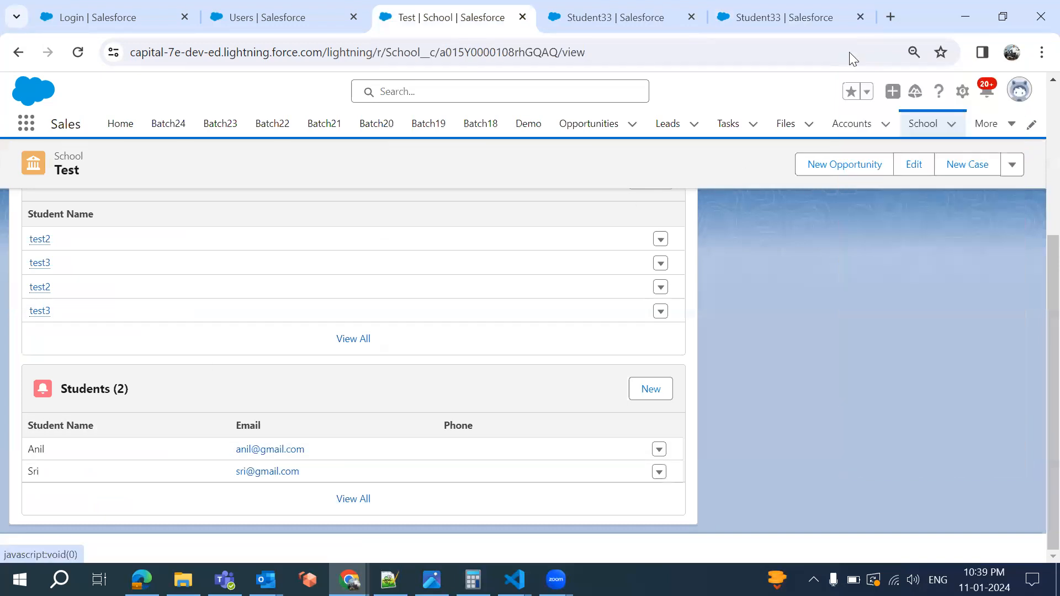
pyautogui.click(991, 131)
pyautogui.scroll(-3, 938, 425)
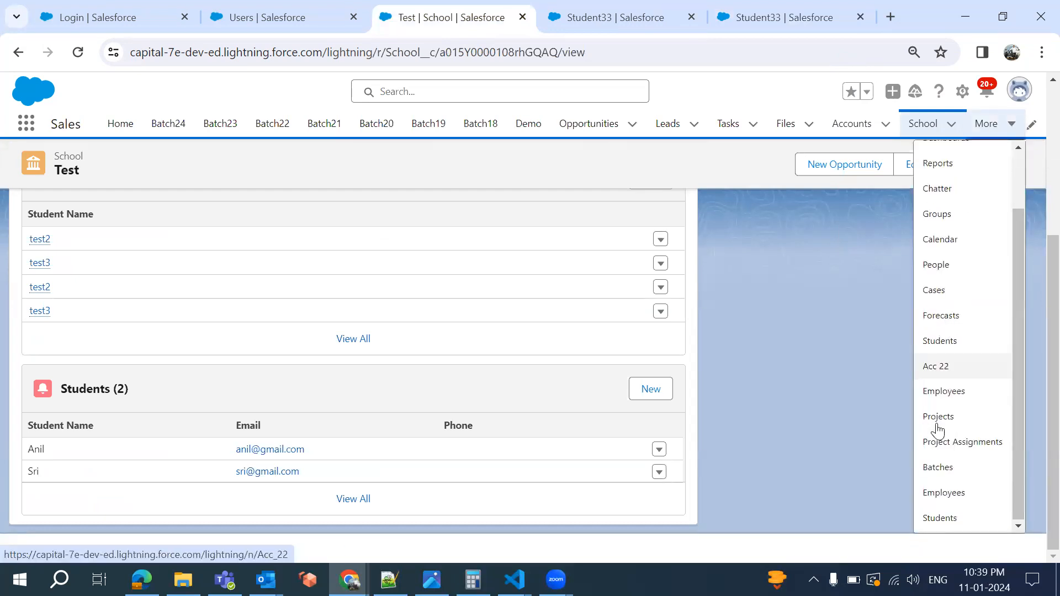
pyautogui.click(941, 518)
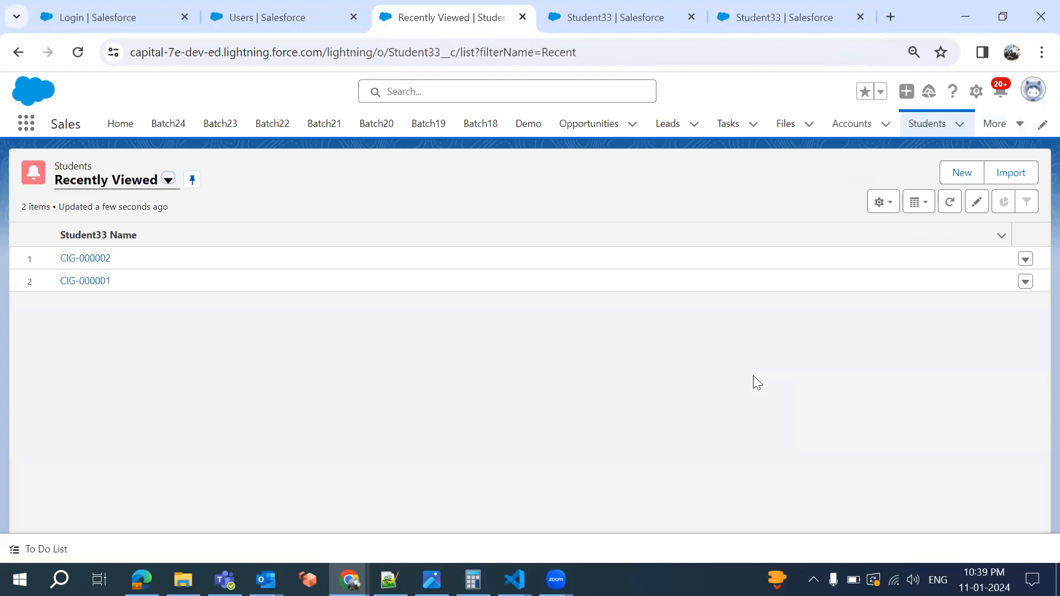
pyautogui.click(97, 259)
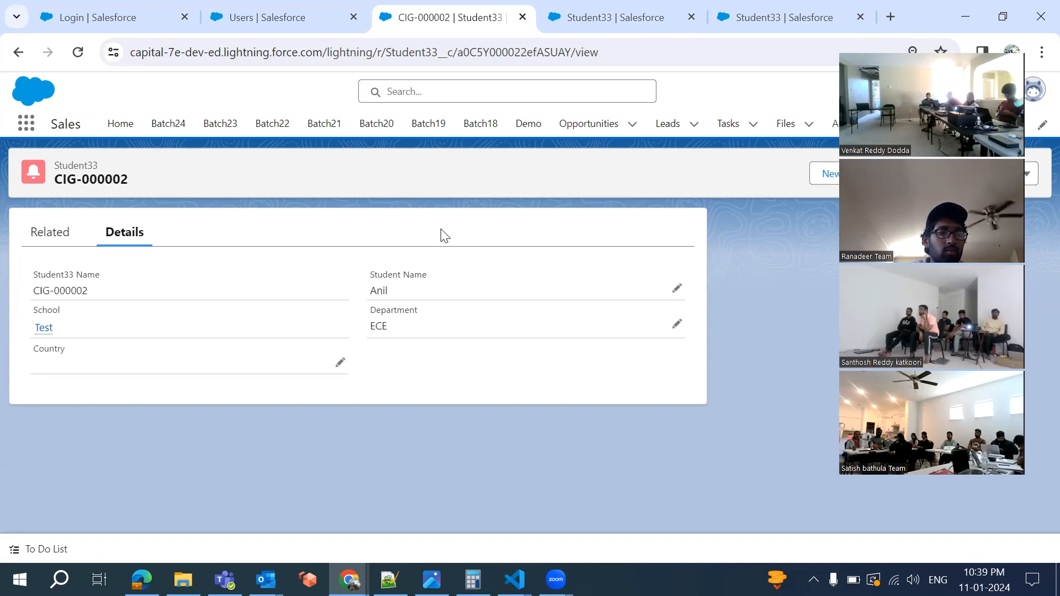
pyautogui.click(594, 17)
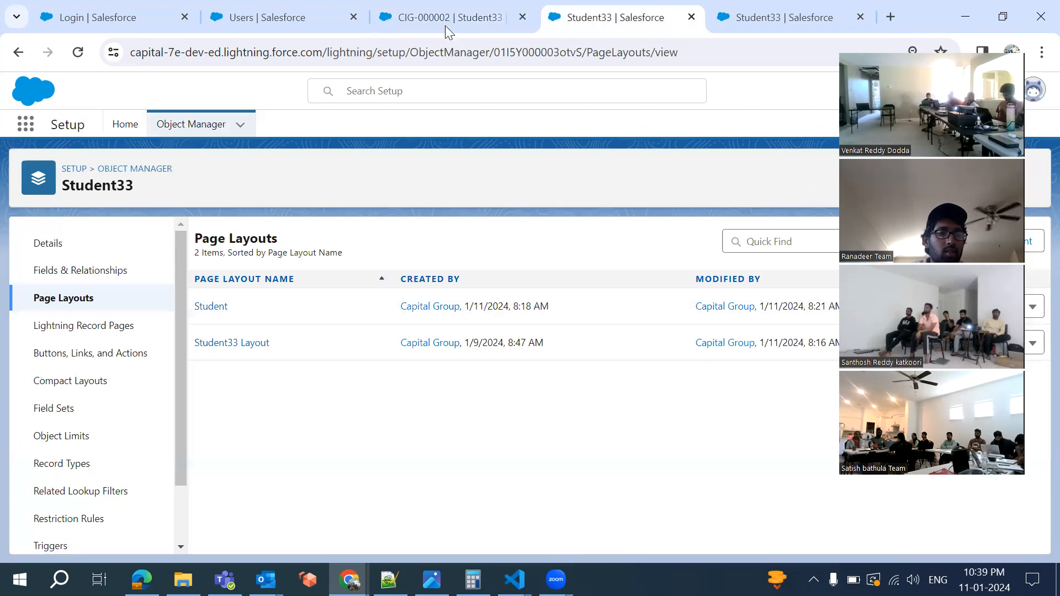
pyautogui.click(478, 7)
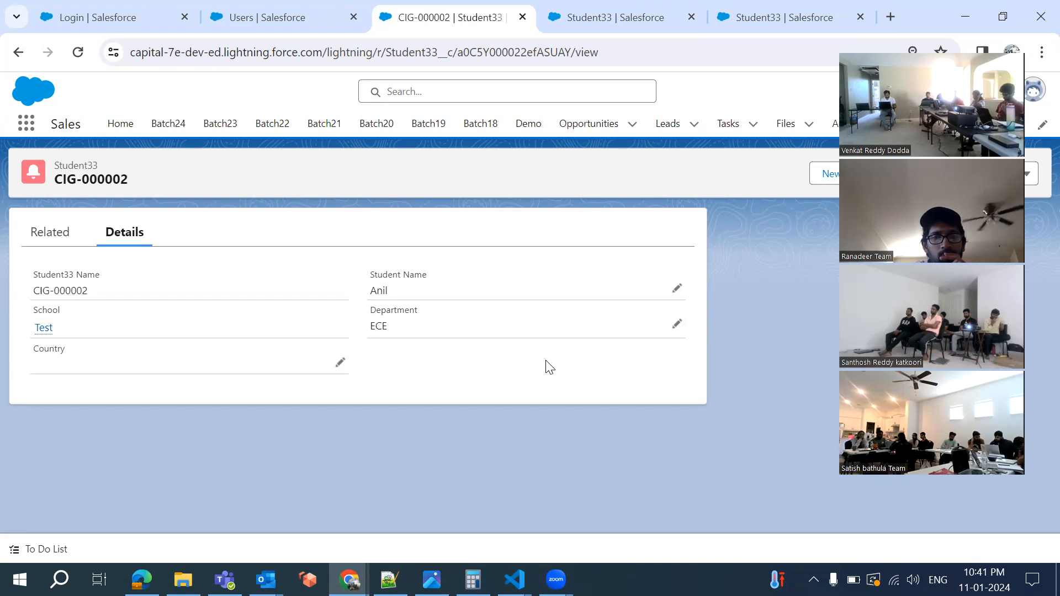
# Go from the Student33 page layout assignments back to the Batch 33 profile page
pyautogui.click(750, 25)
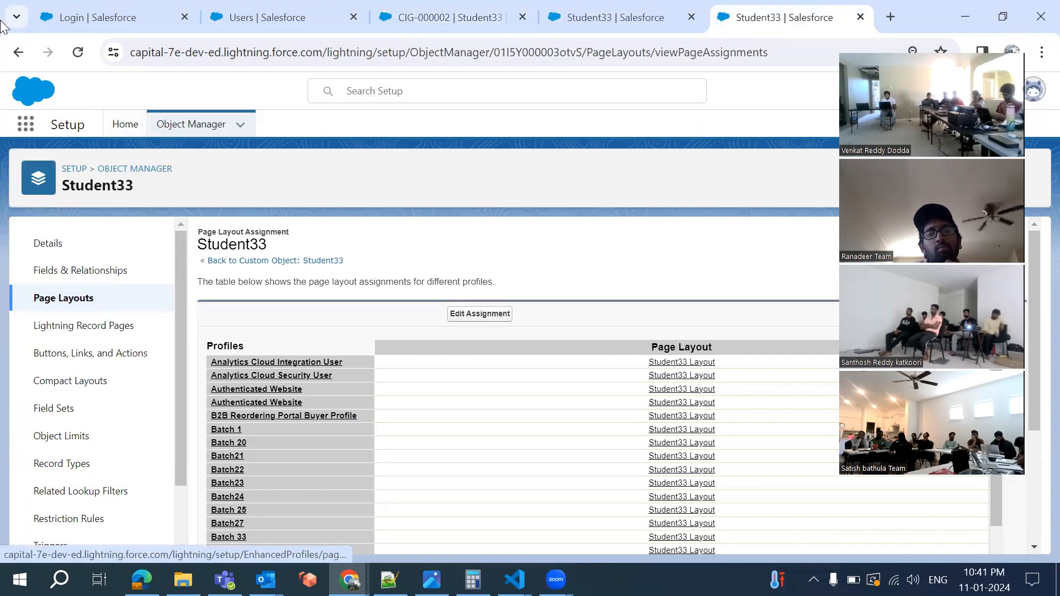
pyautogui.click(14, 56)
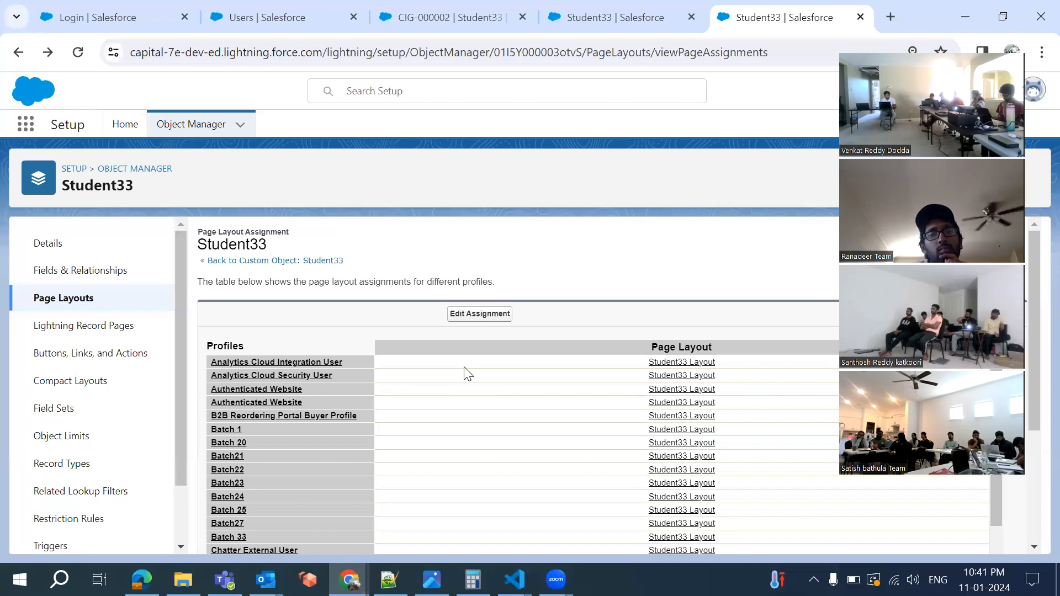
pyautogui.click(18, 61)
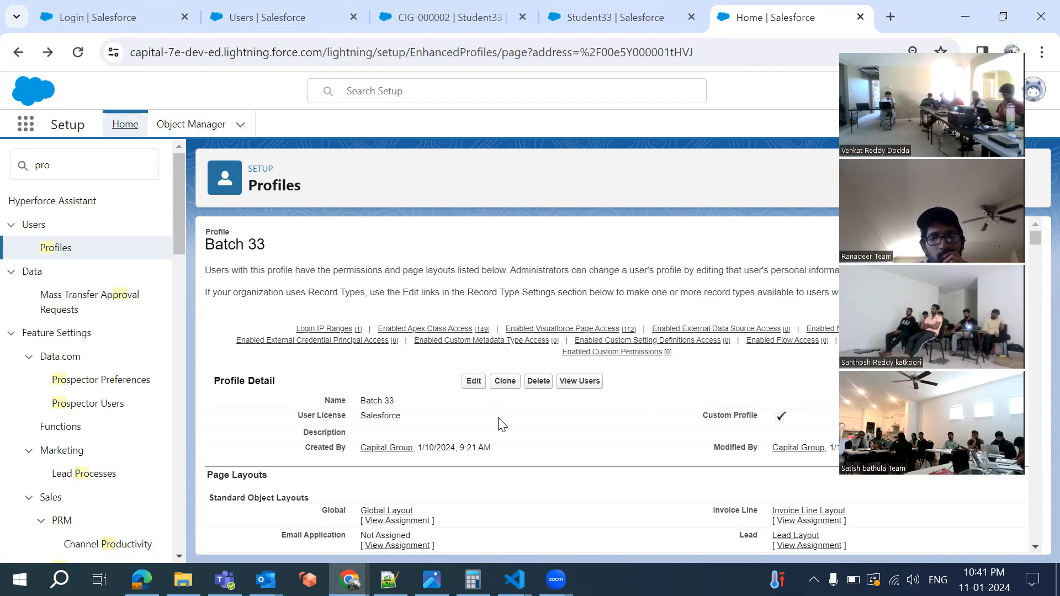
# Scroll through the Batch 33 profile's tab and object settings, then return to the Notepad++ notes
pyautogui.scroll(-15, 501, 424)
pyautogui.scroll(-15, 501, 423)
pyautogui.scroll(-20, 501, 424)
pyautogui.scroll(15, 501, 424)
pyautogui.scroll(8, 501, 423)
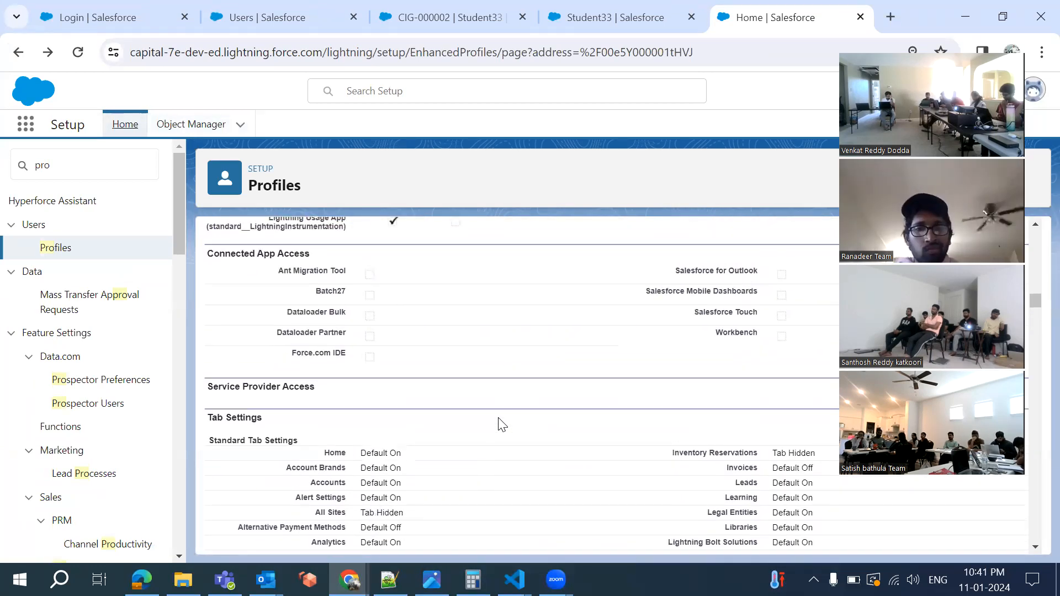
pyautogui.scroll(-15, 502, 424)
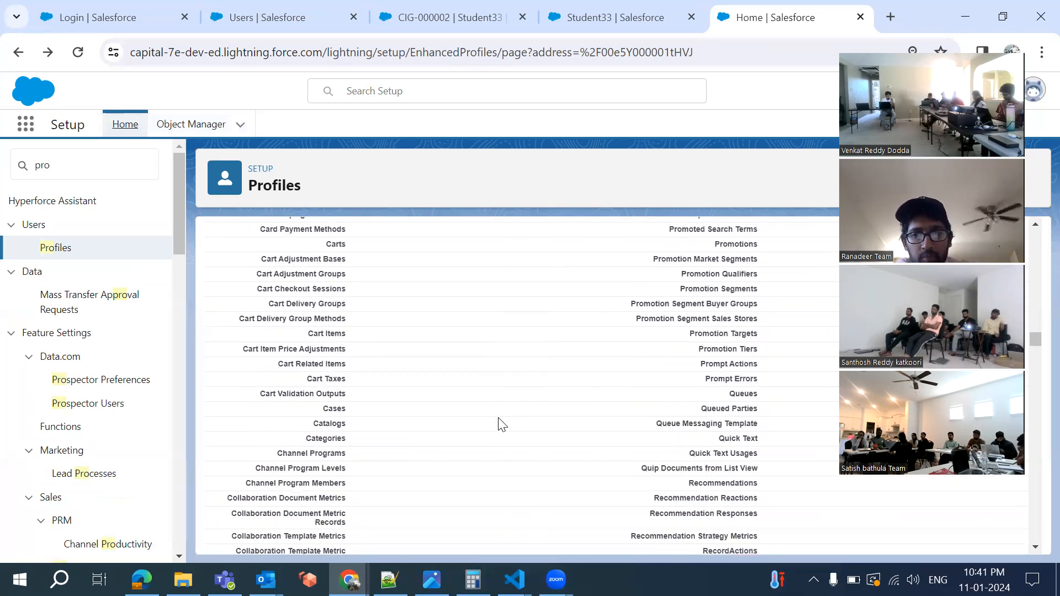
pyautogui.scroll(-8, 407, 532)
pyautogui.hotkey('alt', 'Tab')
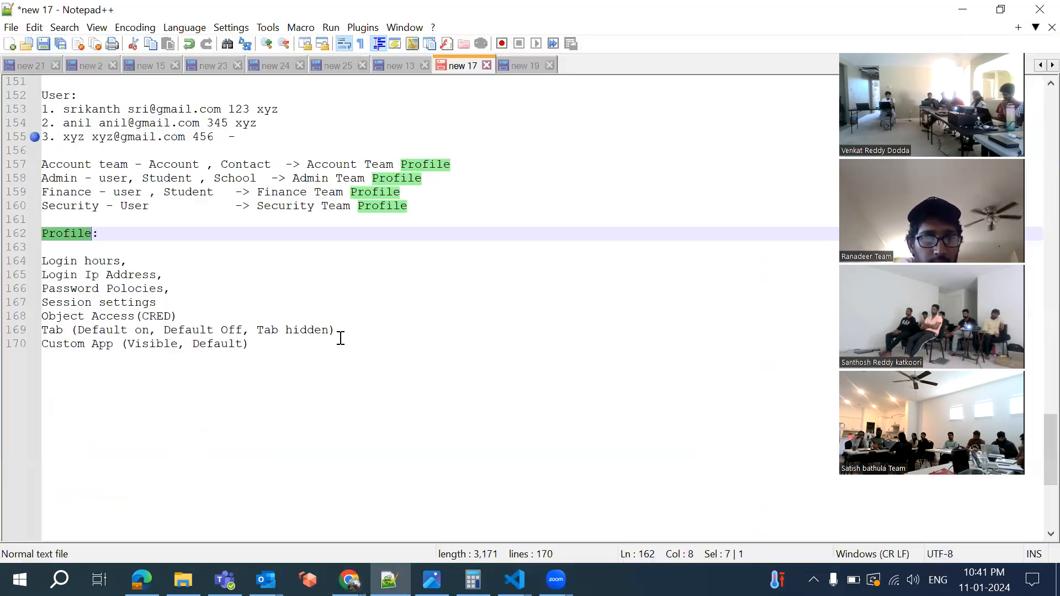
# Add Field Level Security, Page layout Assignment and Record type Settings lines below Custom App
pyautogui.click(252, 344)
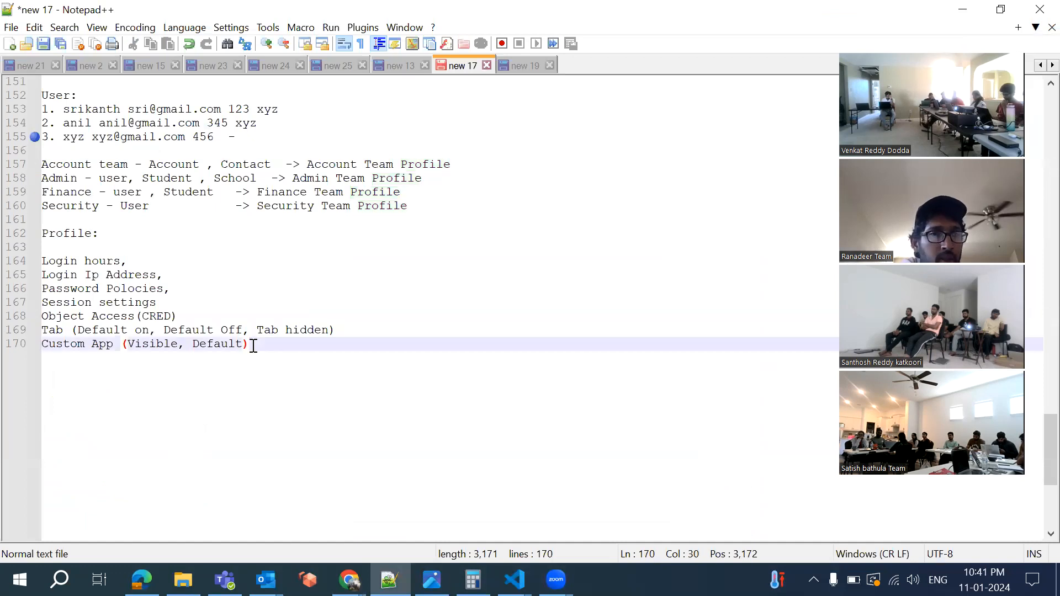
pyautogui.press('Return')
pyautogui.press('Return')
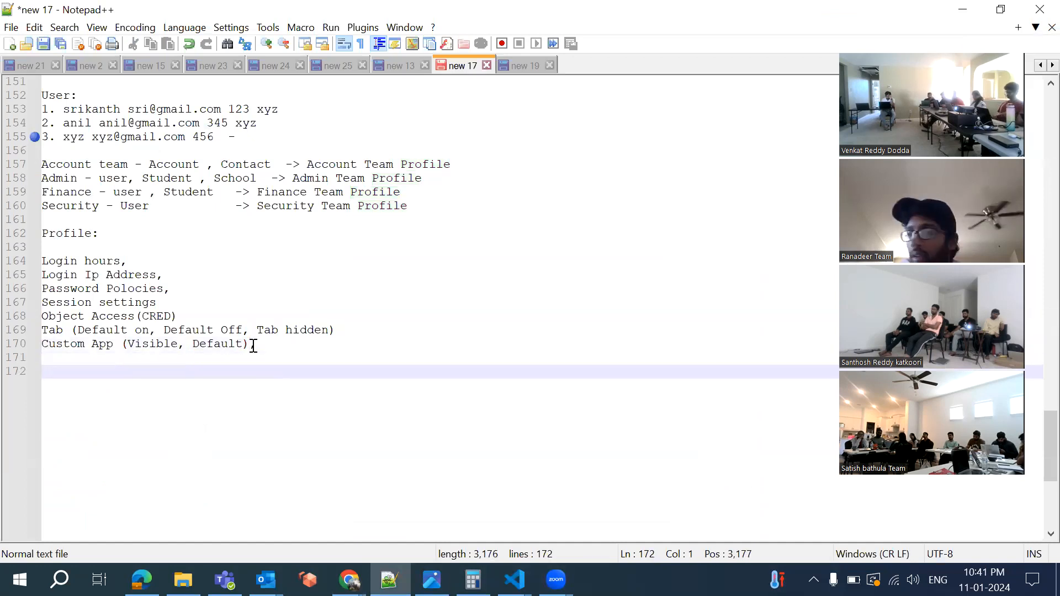
pyautogui.press('Up')
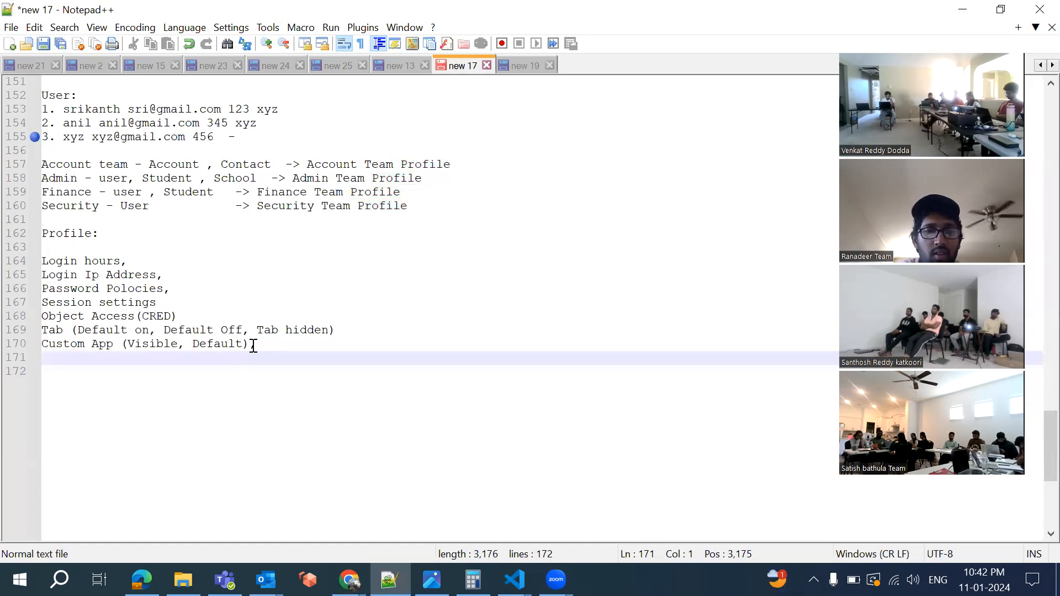
pyautogui.write('Fe')
pyautogui.press('BackSpace')
pyautogui.write('ield')
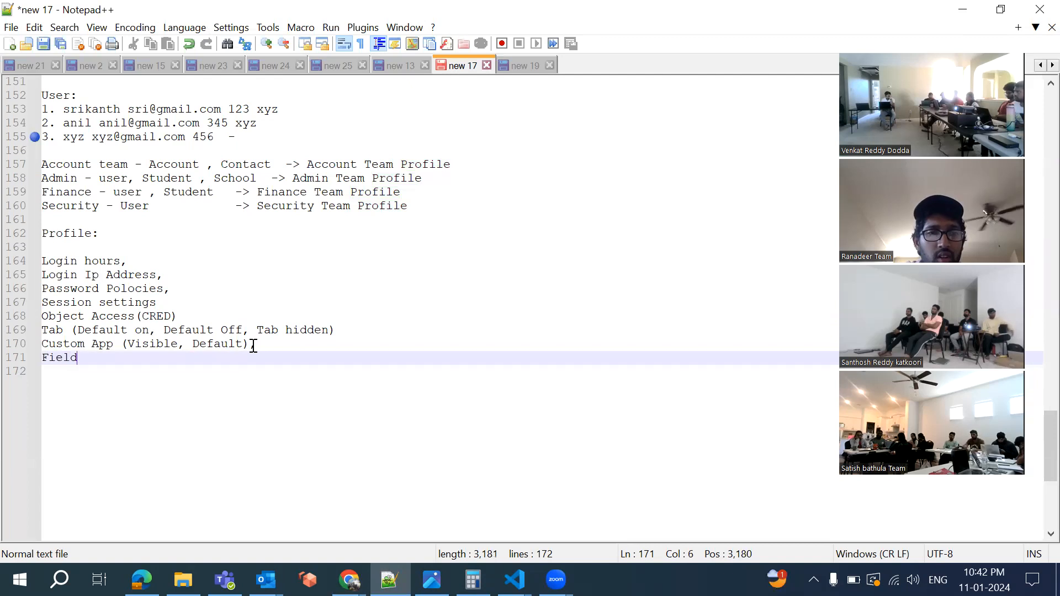
pyautogui.write(' Level S')
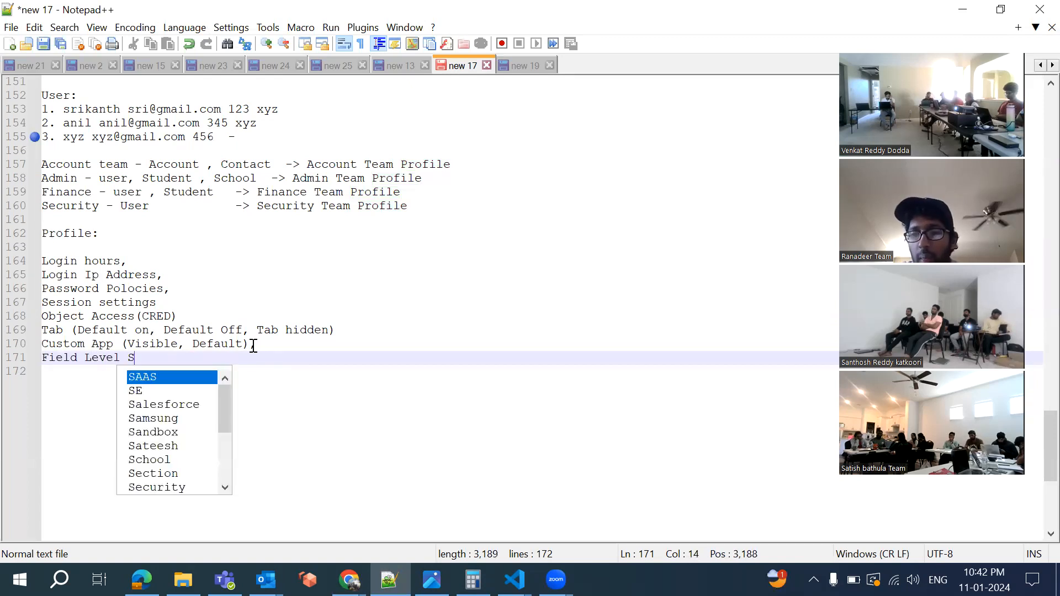
pyautogui.write('ecurity')
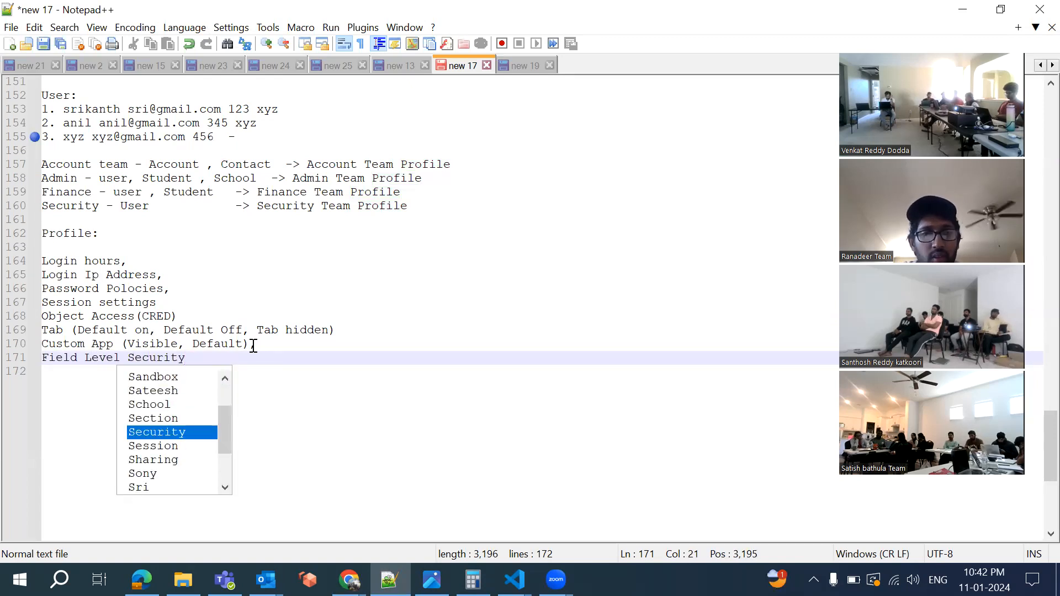
pyautogui.press('Escape')
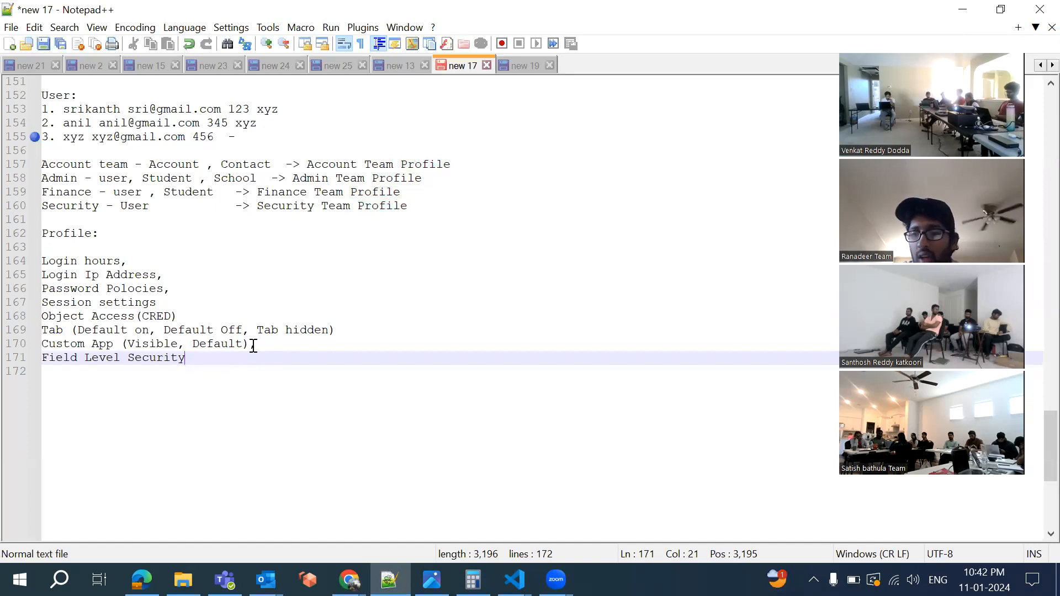
pyautogui.press('Return')
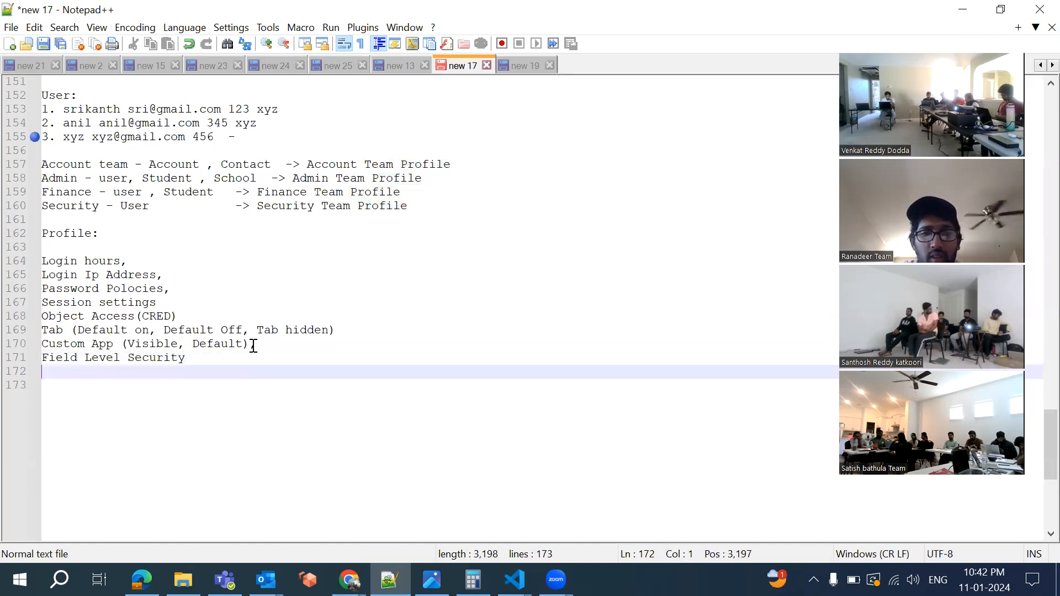
pyautogui.write('Pa')
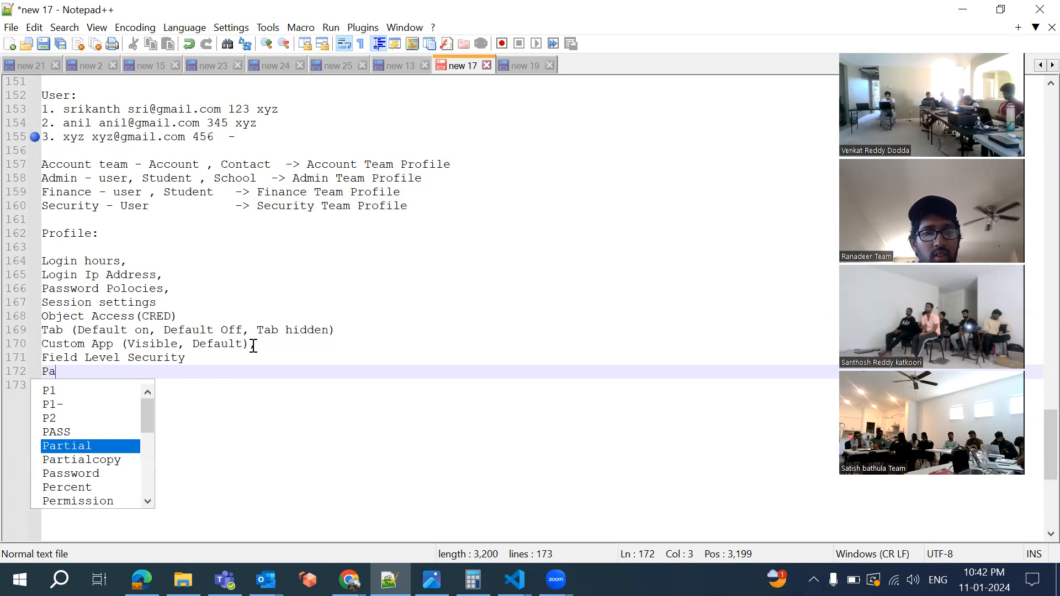
pyautogui.write('ge lay')
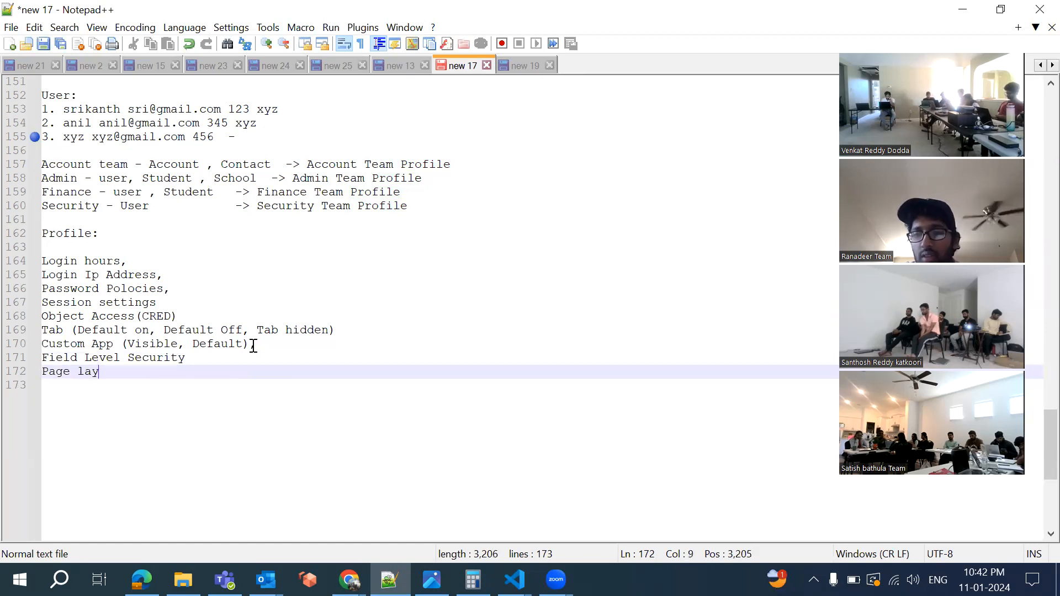
pyautogui.write('out Assignment')
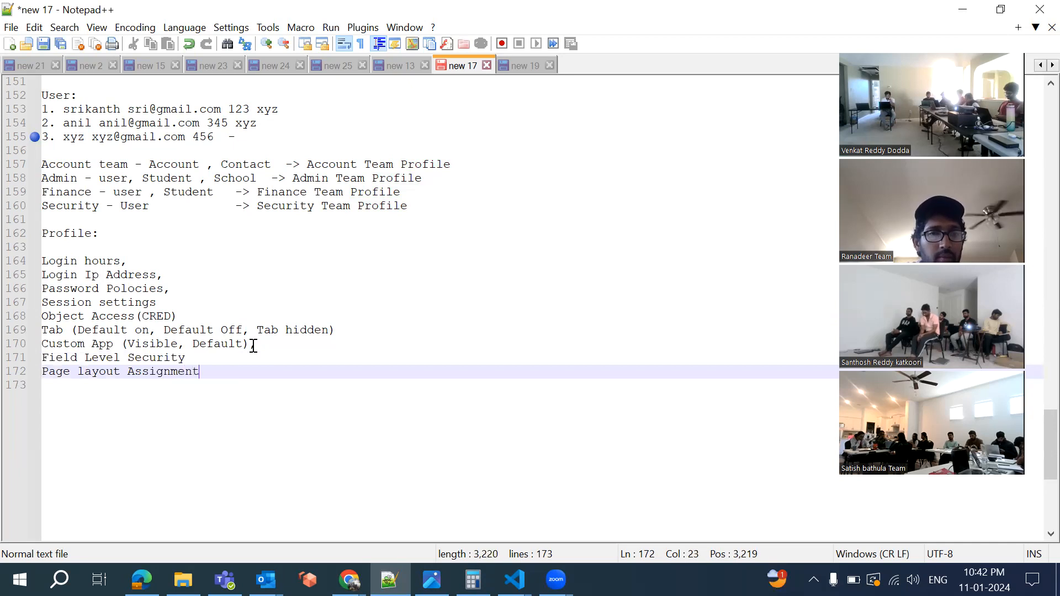
pyautogui.press('Return')
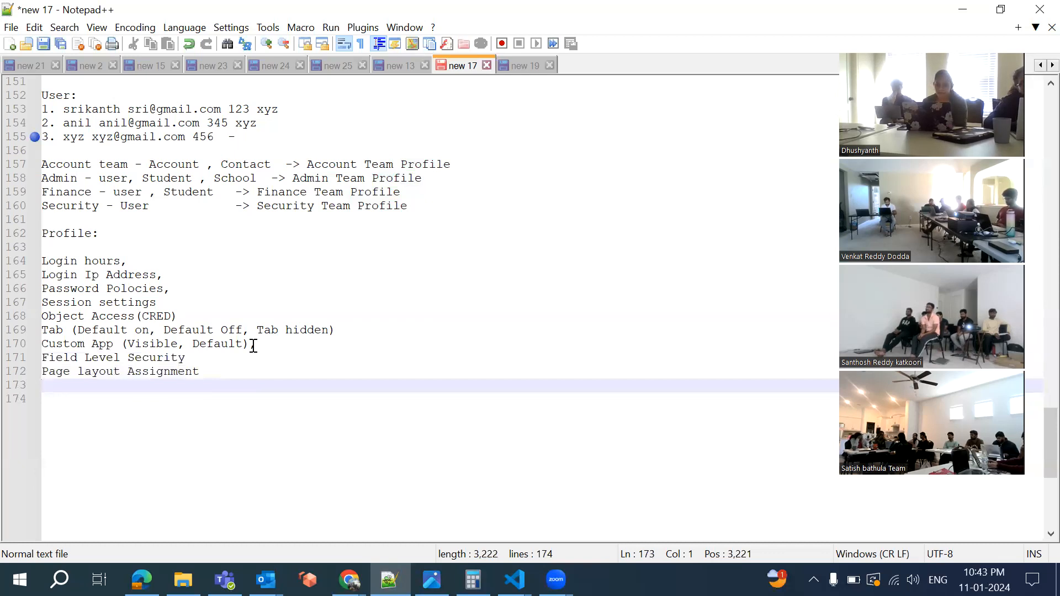
pyautogui.write('Rec')
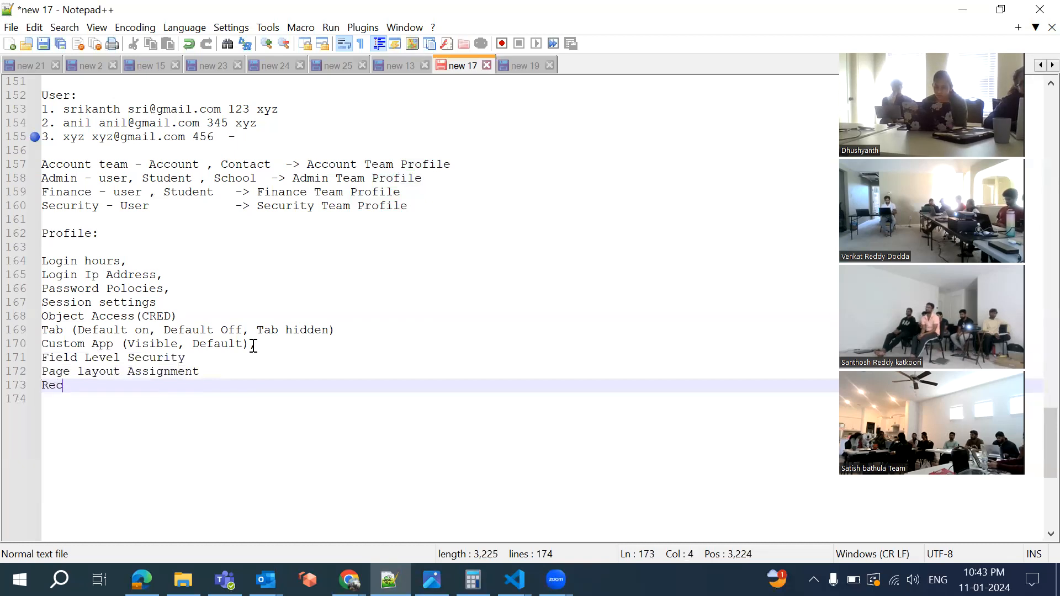
pyautogui.write('ord ')
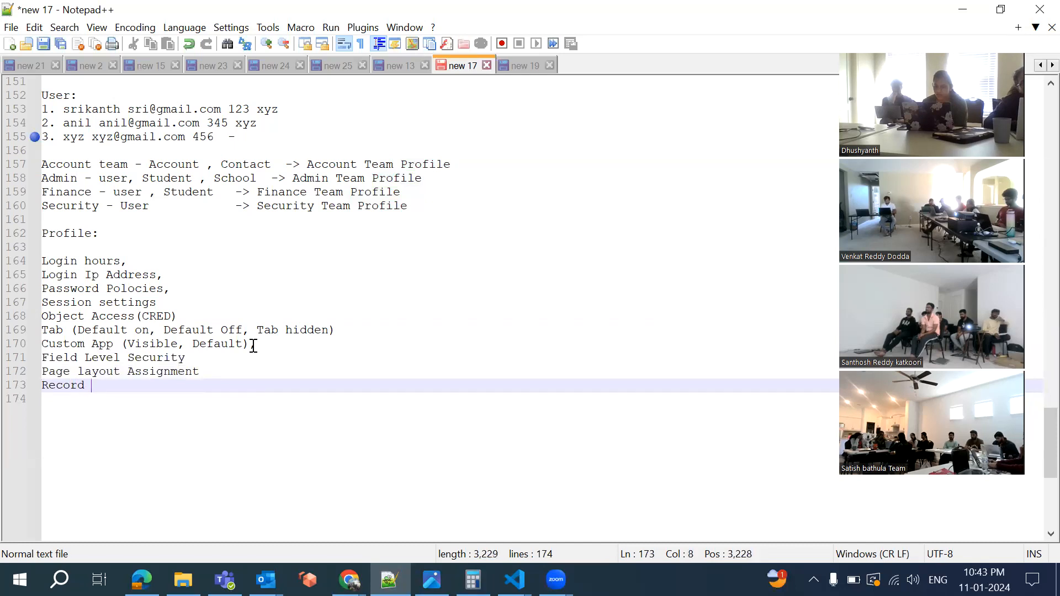
pyautogui.write('type Settings')
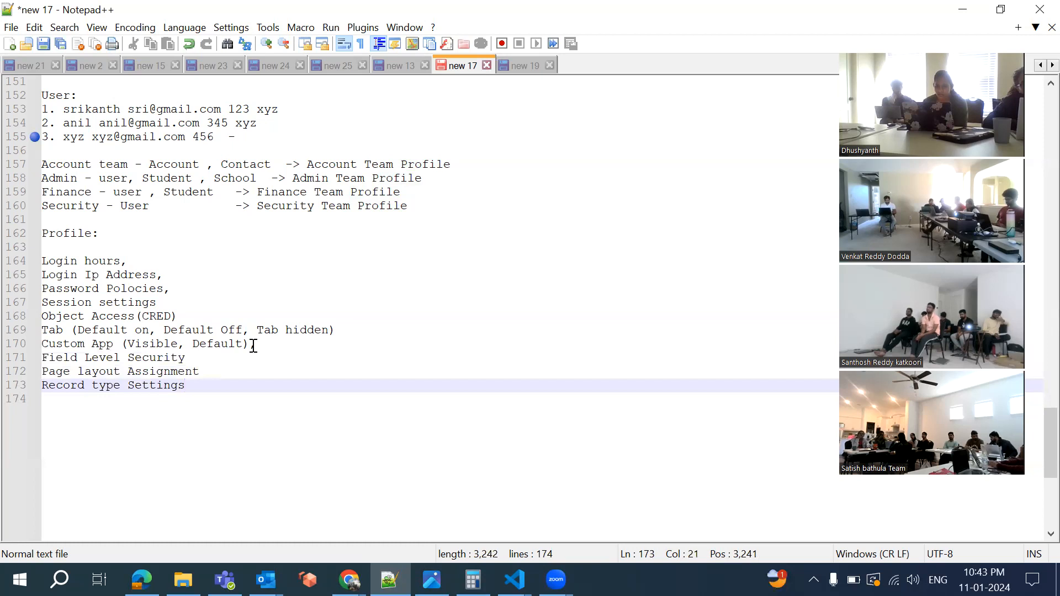
pyautogui.press('Return')
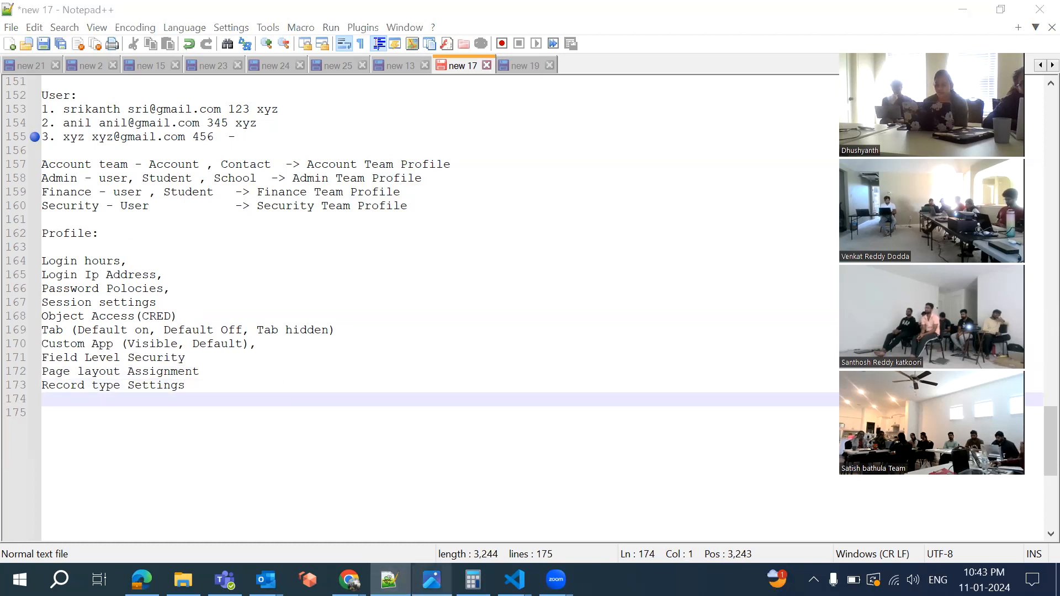
# Glance at the Security Model diagram, then go back to the Salesforce Profiles page
pyautogui.click(432, 579)
pyautogui.click(389, 579)
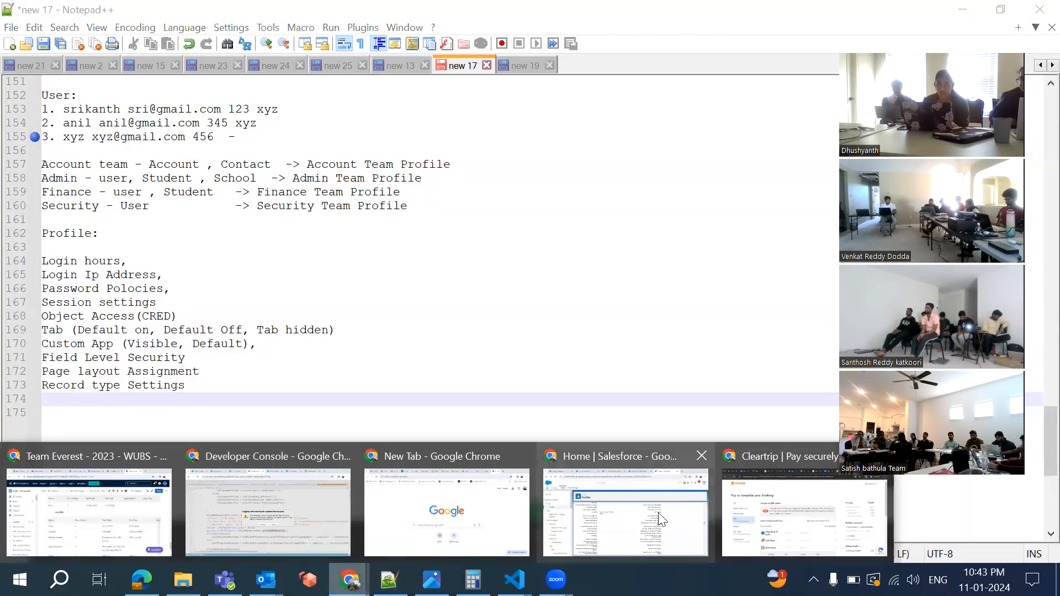
pyautogui.click(658, 512)
pyautogui.scroll(20, 395, 433)
pyautogui.scroll(-3, 394, 433)
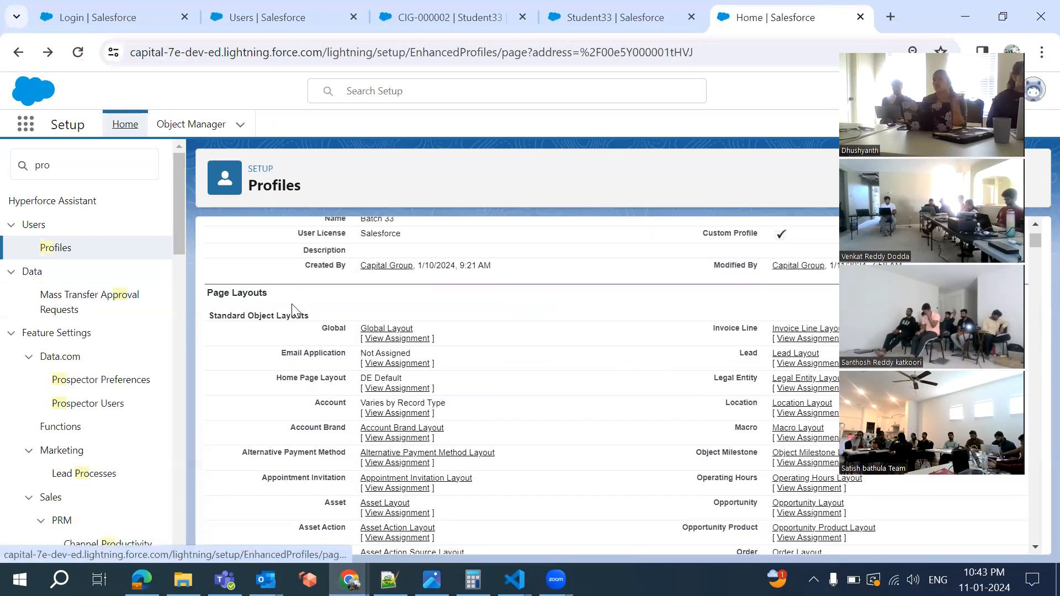
pyautogui.scroll(-20, 292, 309)
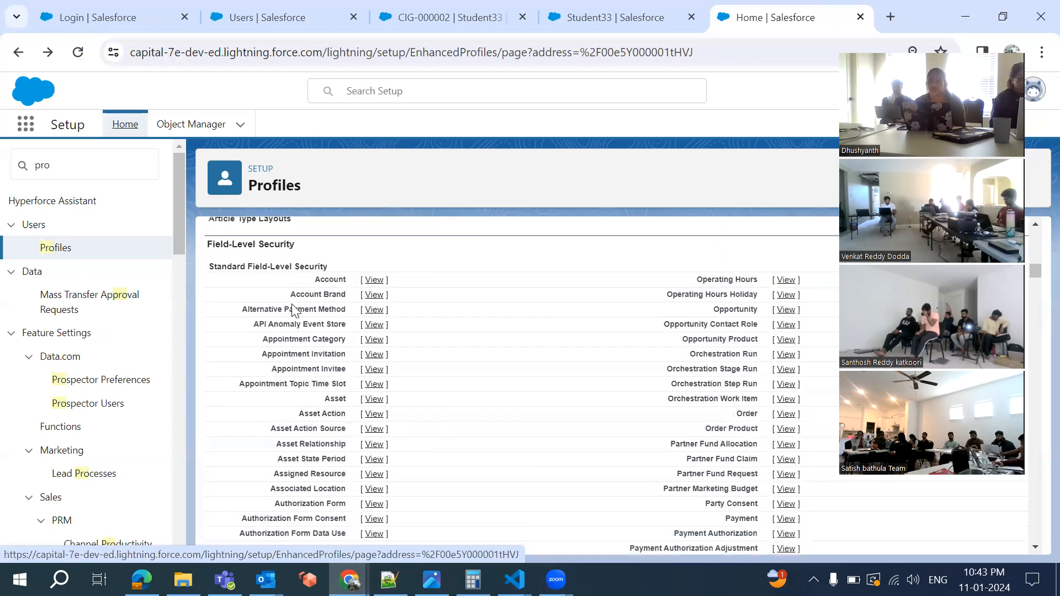
pyautogui.scroll(-20, 319, 255)
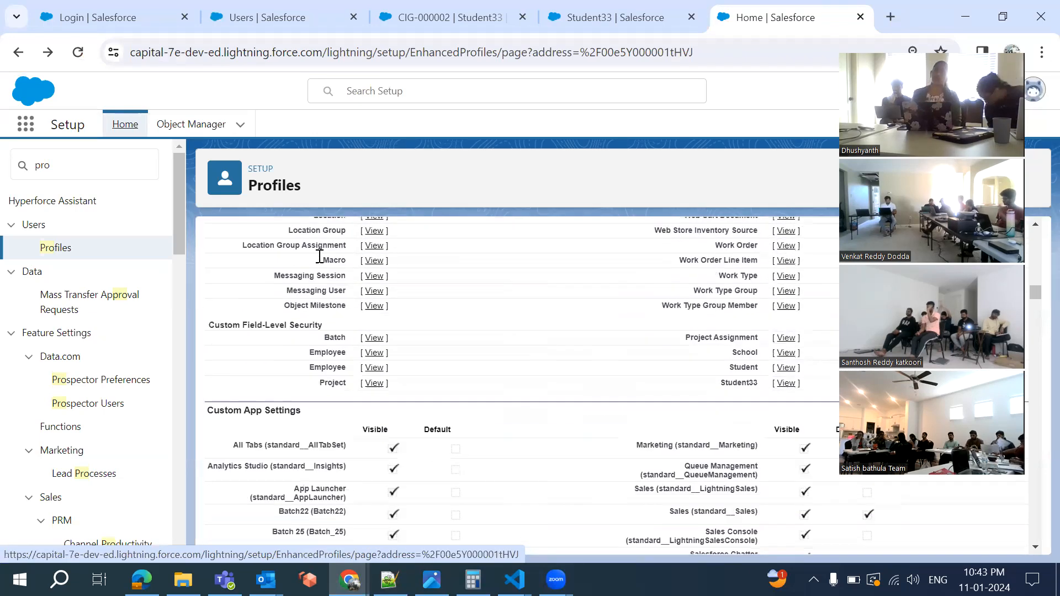
pyautogui.scroll(-3, 319, 256)
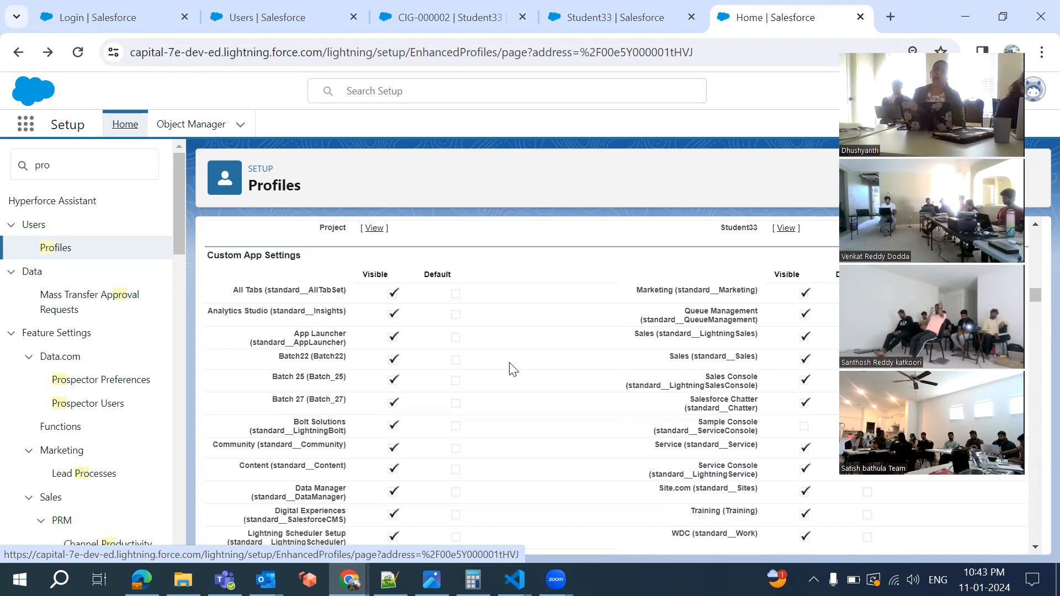
pyautogui.scroll(-5, 508, 366)
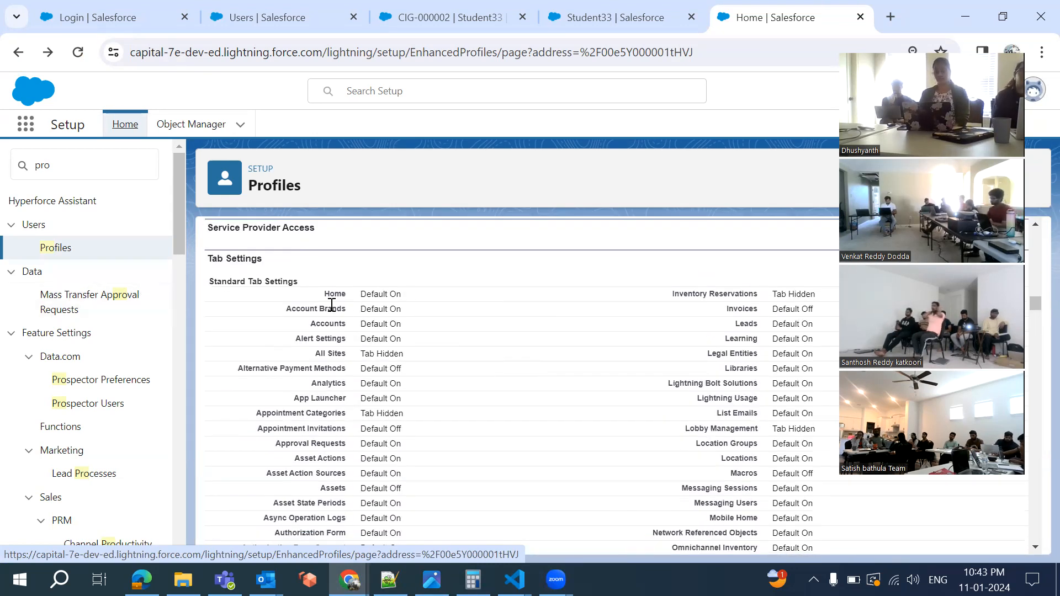
pyautogui.scroll(-1, 328, 304)
pyautogui.scroll(-15, 331, 304)
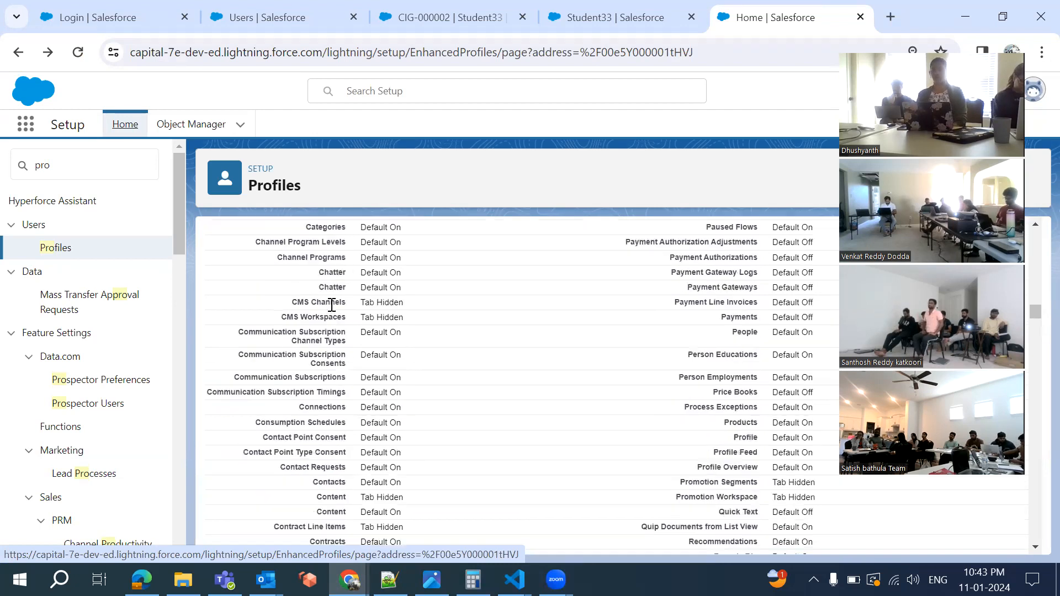
pyautogui.scroll(1, 277, 348)
pyautogui.scroll(-4, 316, 369)
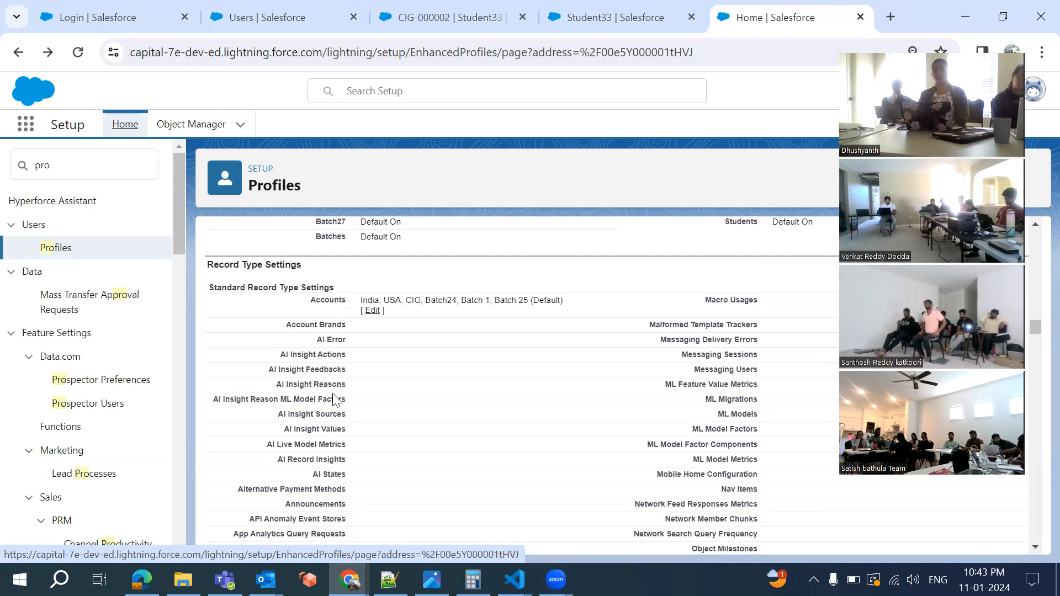
pyautogui.scroll(-20, 332, 393)
pyautogui.scroll(-20, 333, 393)
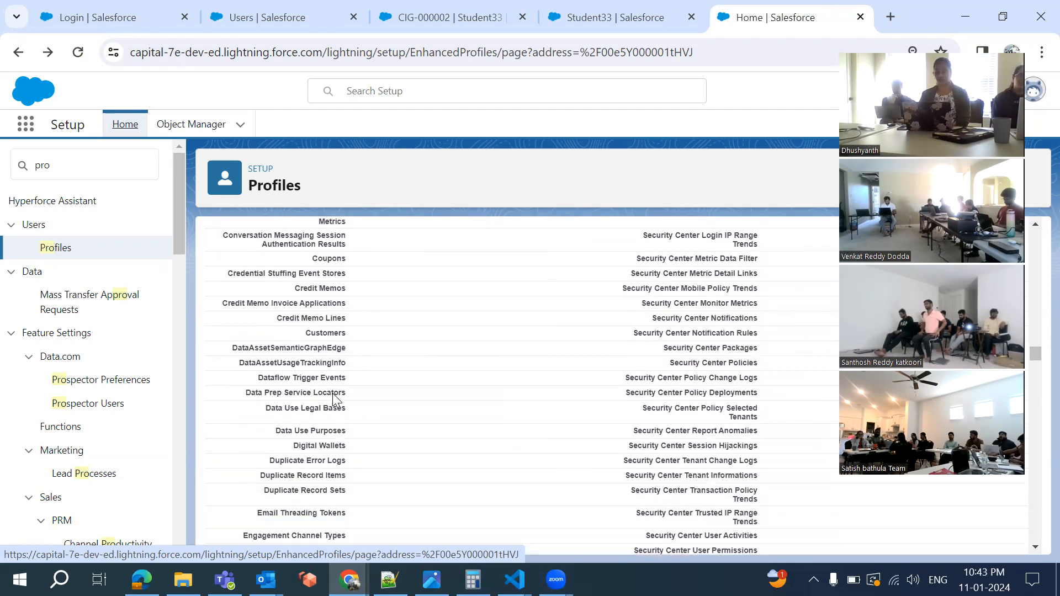
pyautogui.scroll(4, 332, 400)
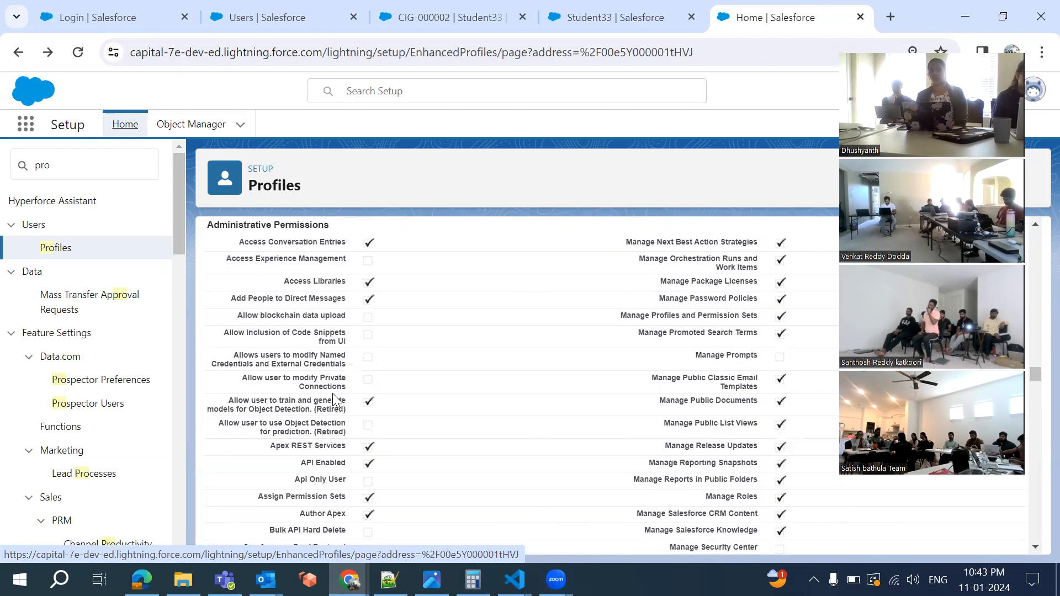
pyautogui.scroll(-5, 333, 400)
pyautogui.scroll(-15, 336, 399)
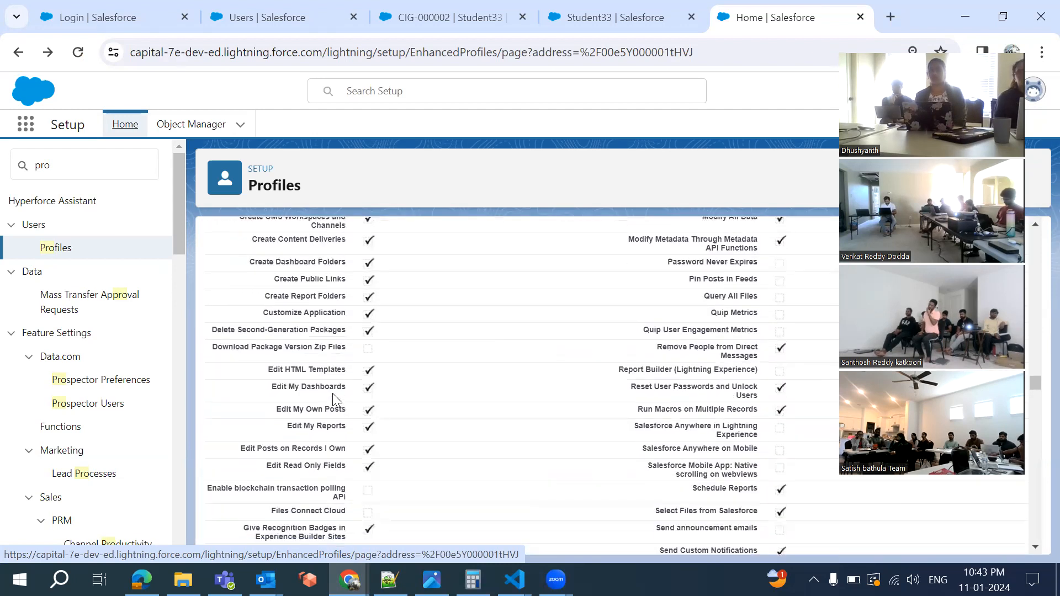
pyautogui.scroll(-5, 332, 397)
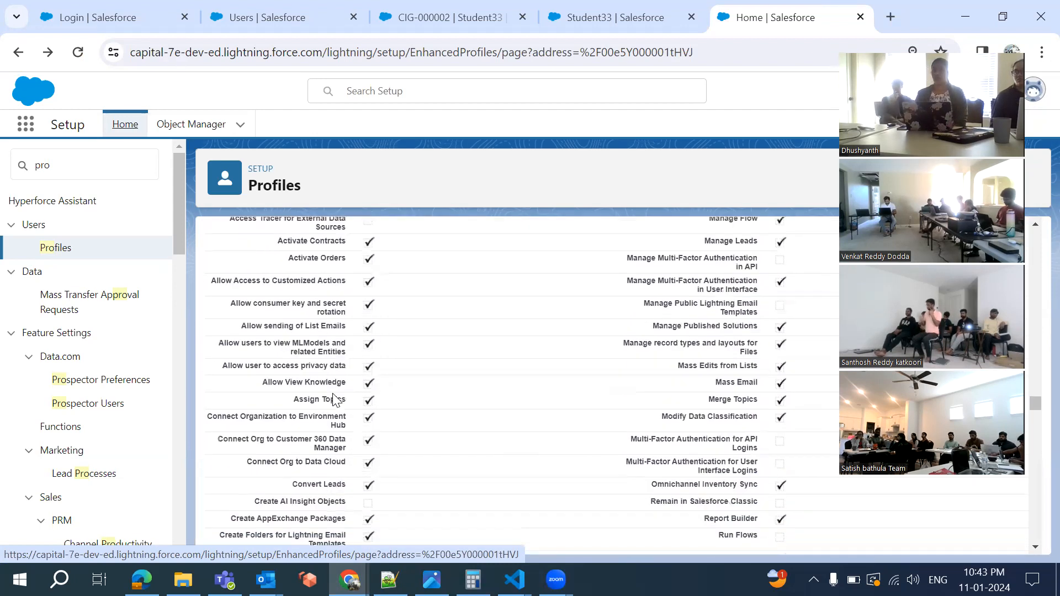
pyautogui.scroll(3, 333, 397)
pyautogui.scroll(-4, 428, 337)
pyautogui.scroll(-10, 432, 338)
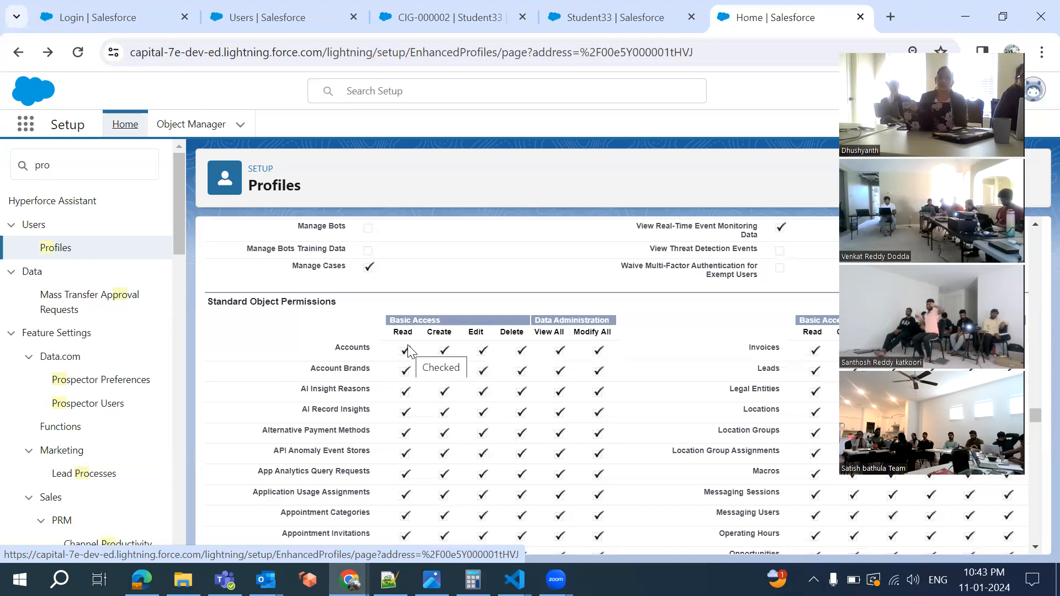
# Scroll through the profile's object permissions, session and password settings
pyautogui.scroll(-12, 409, 351)
pyautogui.scroll(-15, 409, 351)
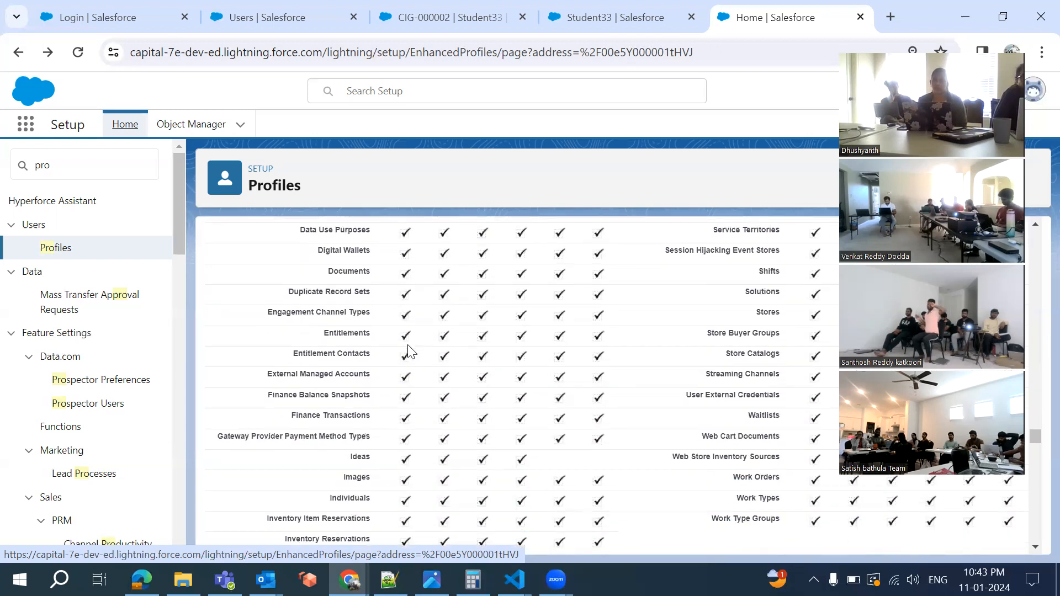
pyautogui.scroll(-1, 404, 330)
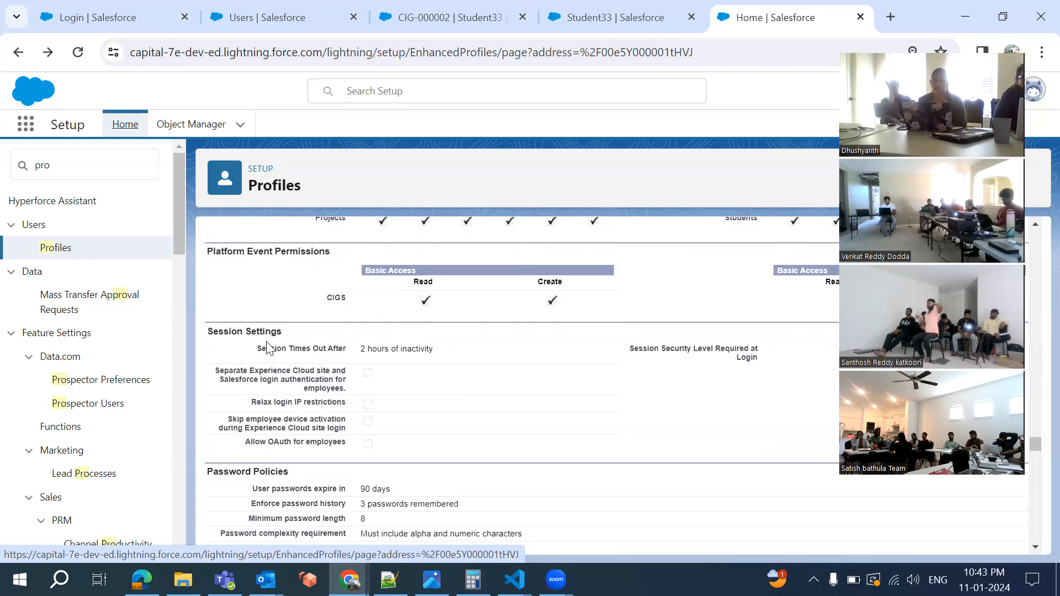
pyautogui.scroll(-8, 357, 342)
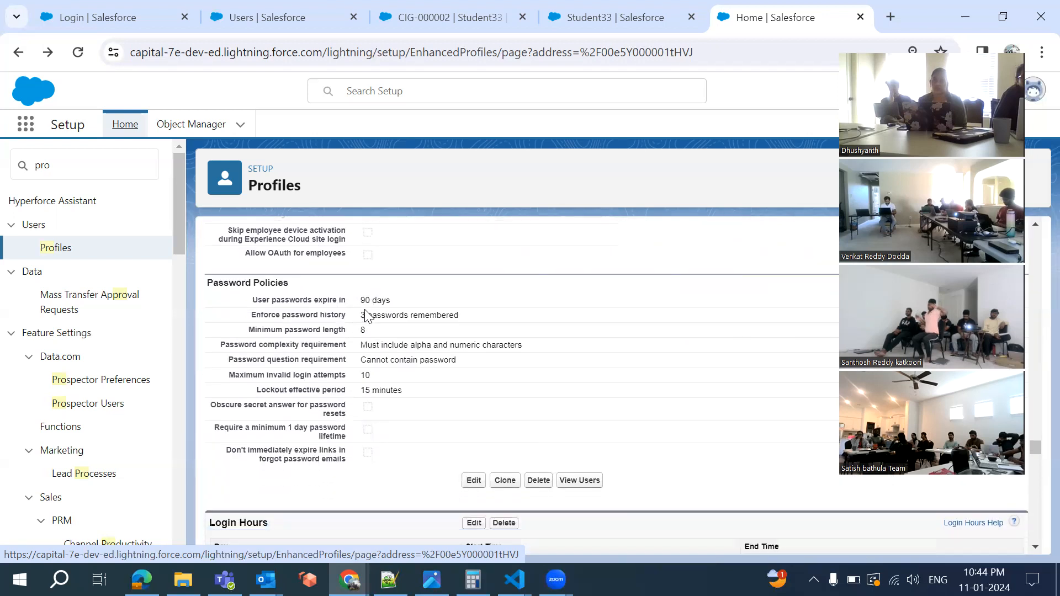
pyautogui.scroll(-2, 286, 464)
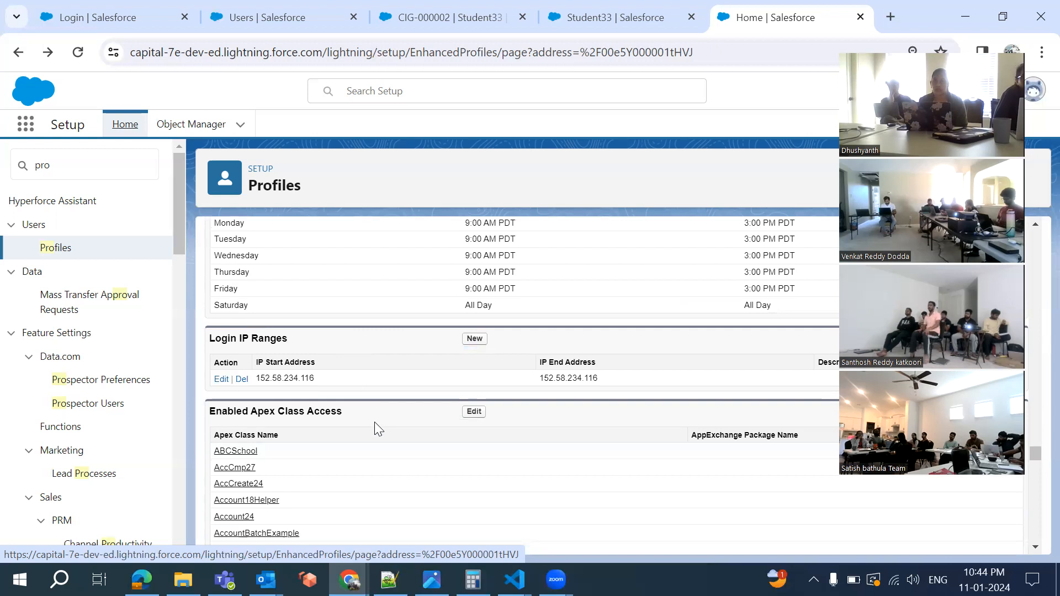
pyautogui.scroll(-3, 376, 424)
pyautogui.scroll(-20, 376, 428)
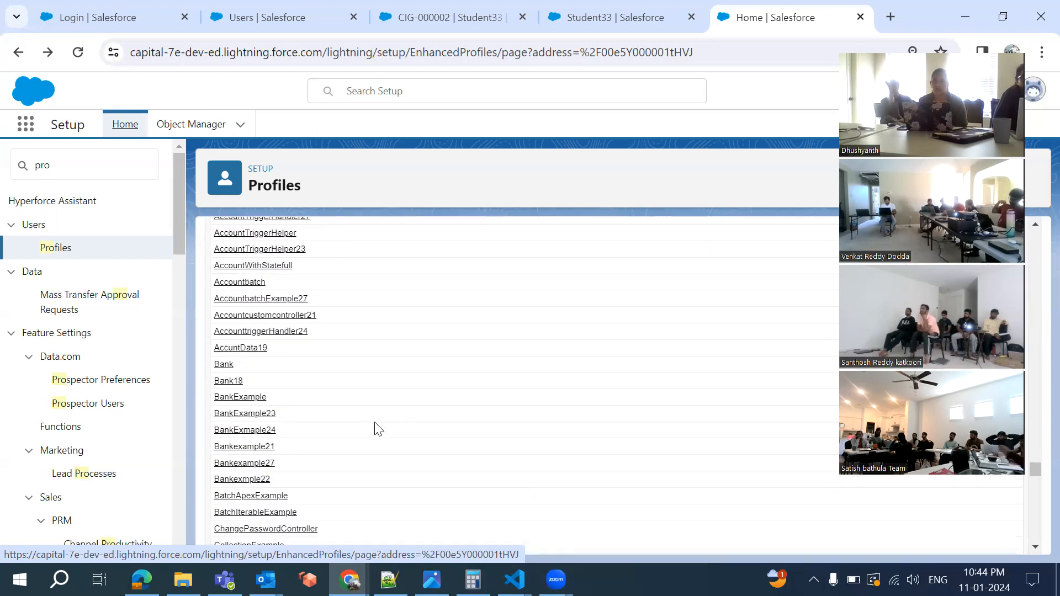
pyautogui.scroll(-20, 375, 429)
pyautogui.scroll(15, 375, 429)
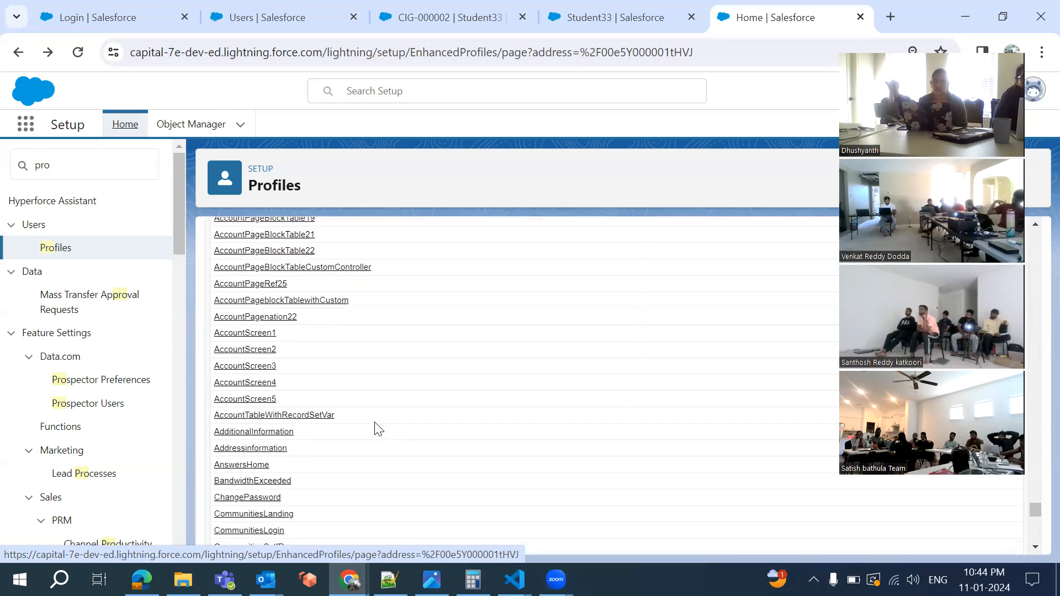
pyautogui.scroll(5, 376, 429)
# Review the login and Apex/Visualforce access sections, then resume after Record type Settings in the notes
pyautogui.scroll(-6, 376, 428)
pyautogui.scroll(-20, 376, 429)
pyautogui.scroll(20, 375, 423)
pyautogui.scroll(15, 376, 429)
pyautogui.scroll(20, 376, 429)
pyautogui.scroll(20, 375, 428)
pyautogui.scroll(3, 375, 429)
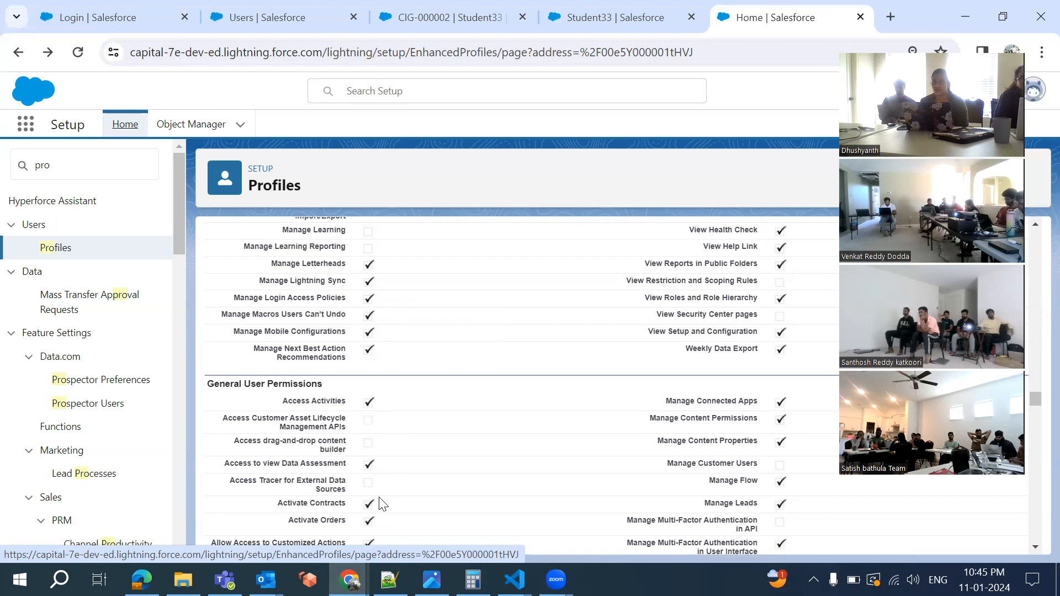
pyautogui.click(389, 579)
pyautogui.click(205, 391)
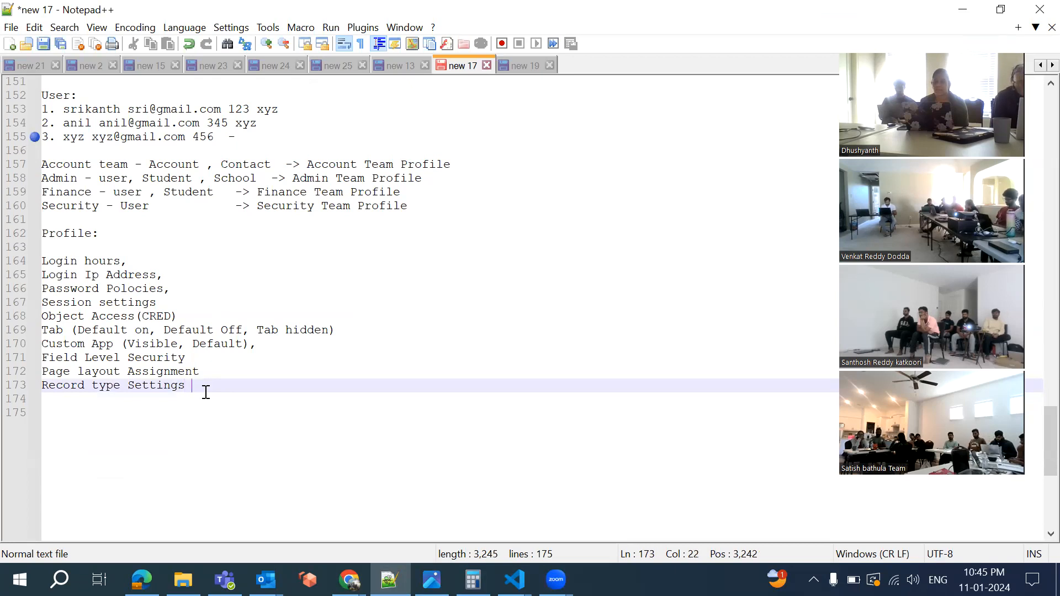
pyautogui.press('Return')
pyautogui.press('Return')
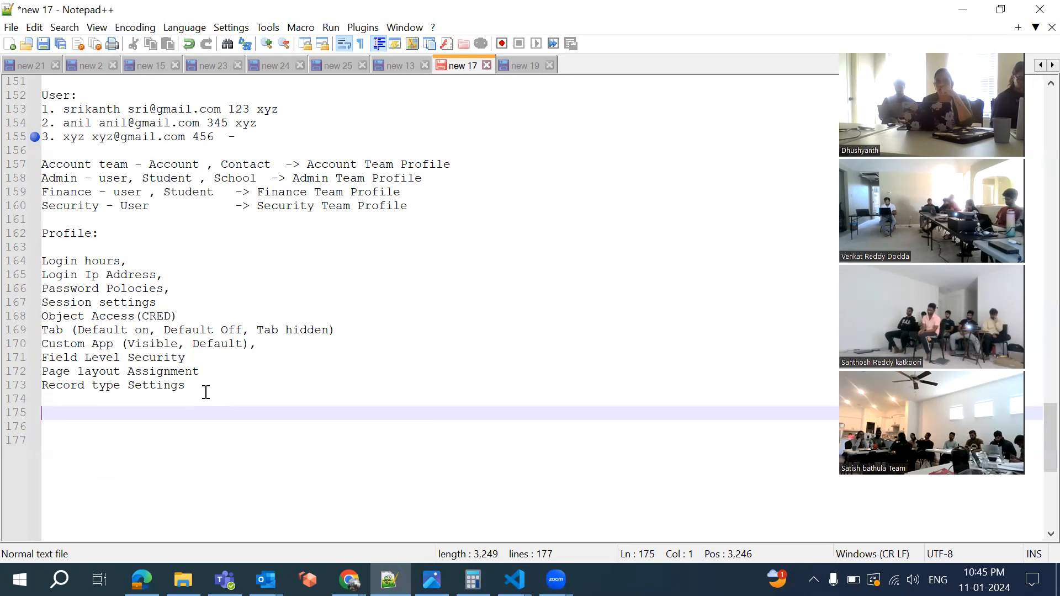
pyautogui.press('Return')
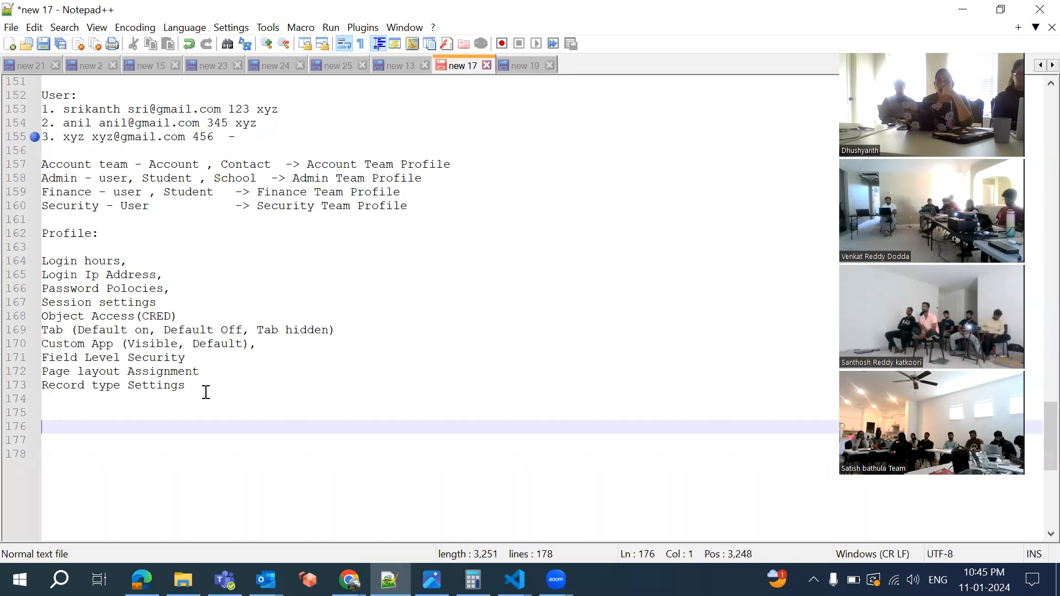
pyautogui.write('Produ')
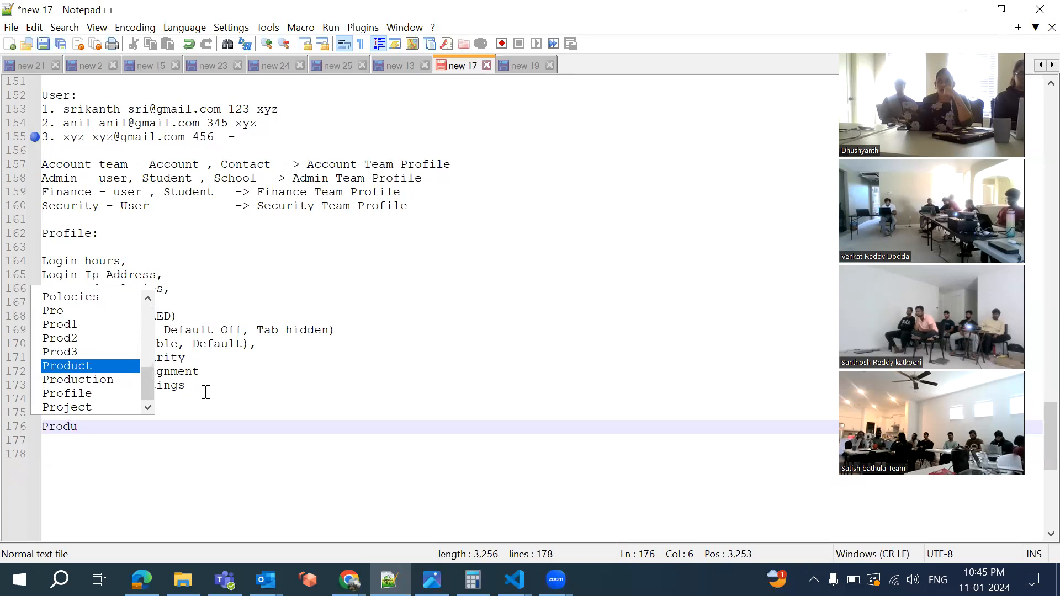
pyautogui.write('ct:')
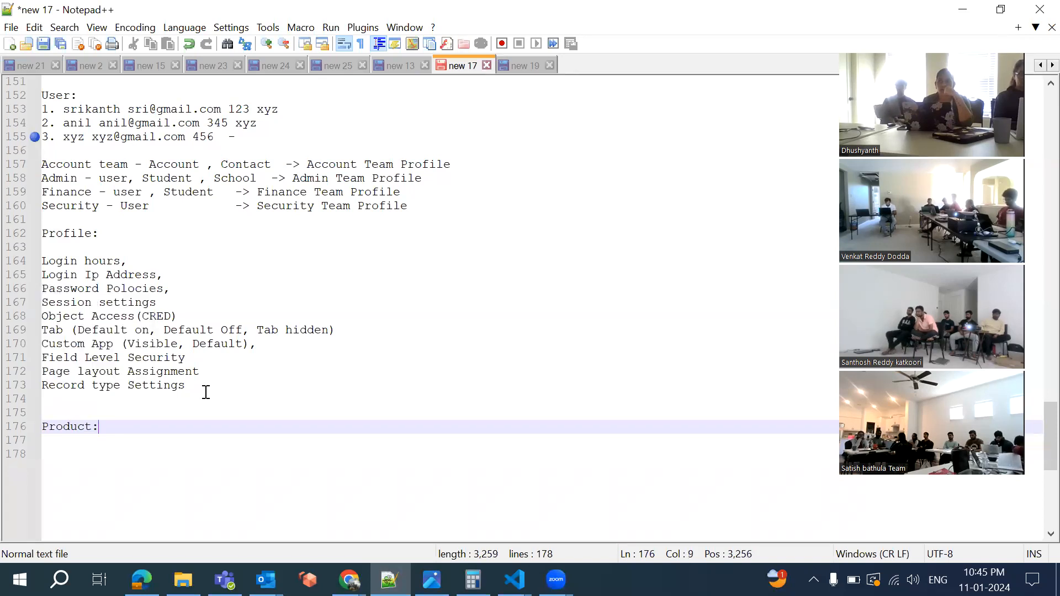
pyautogui.press('Return')
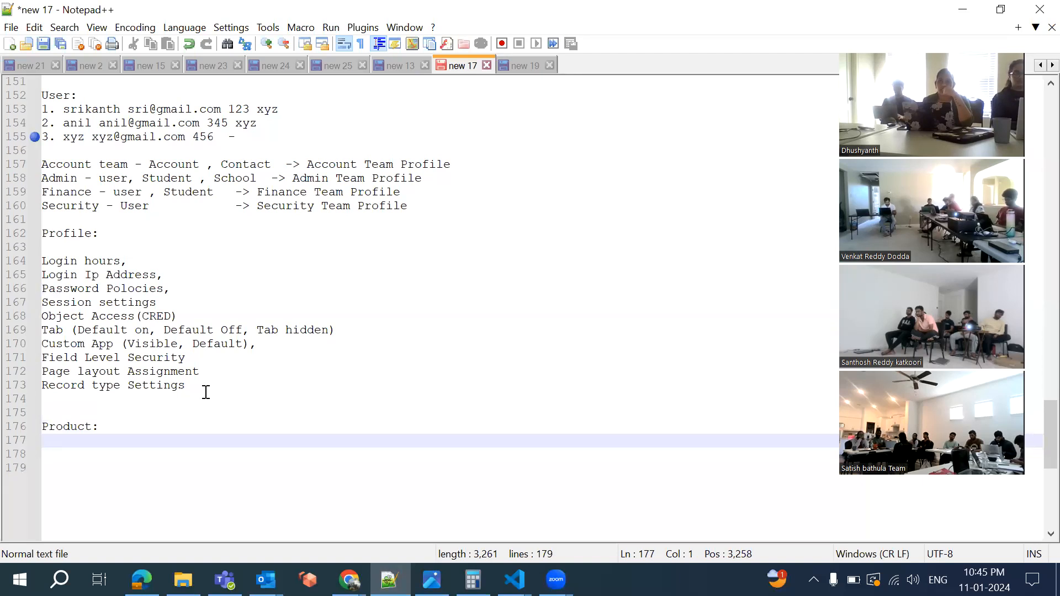
pyautogui.write('Mobile')
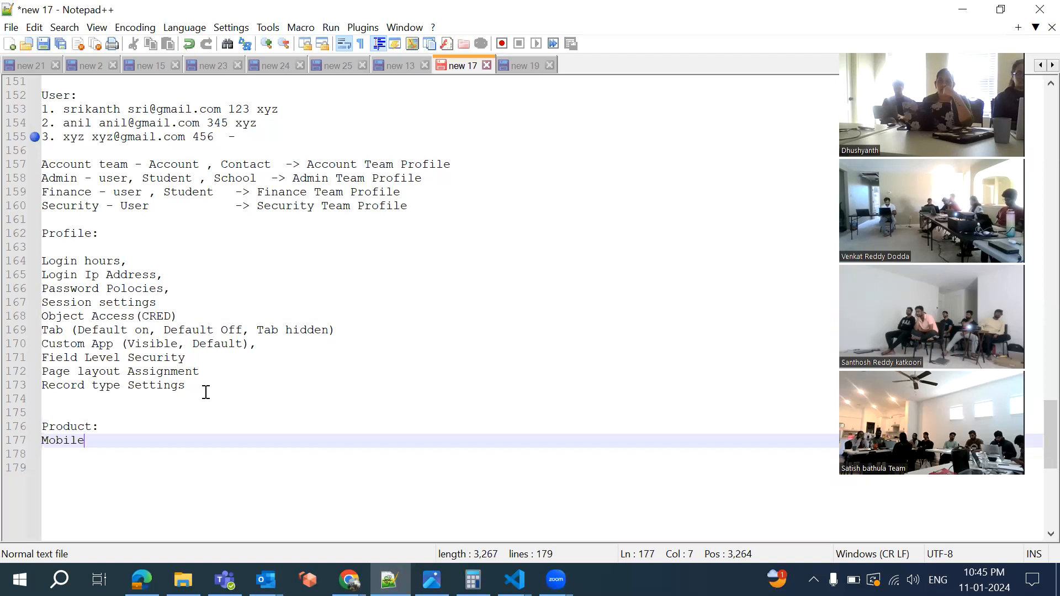
pyautogui.press('Return')
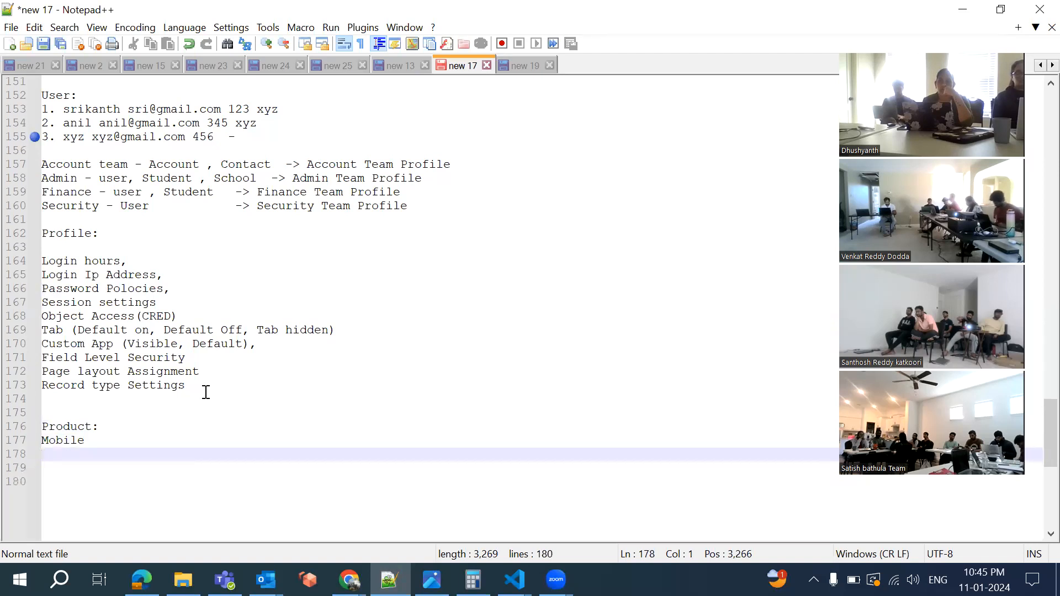
pyautogui.write('AC')
pyautogui.press('Return')
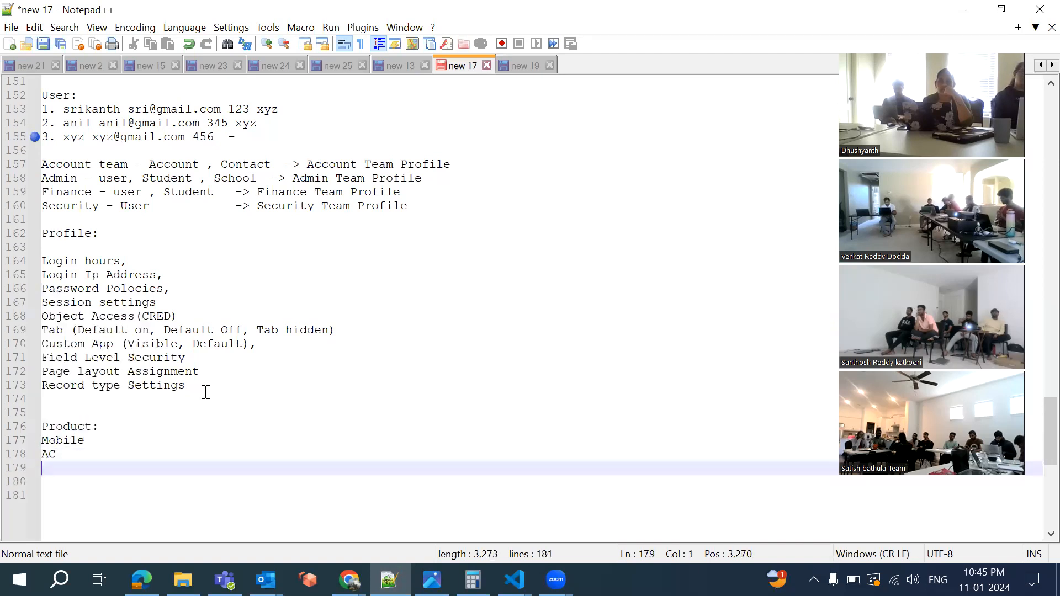
pyautogui.write('Washin')
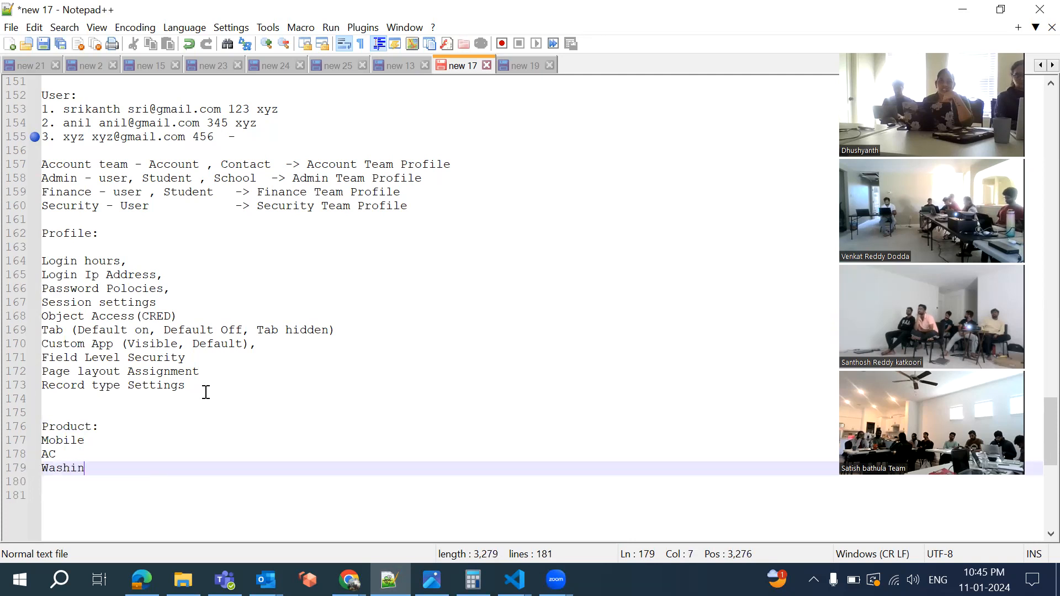
pyautogui.write('g machine')
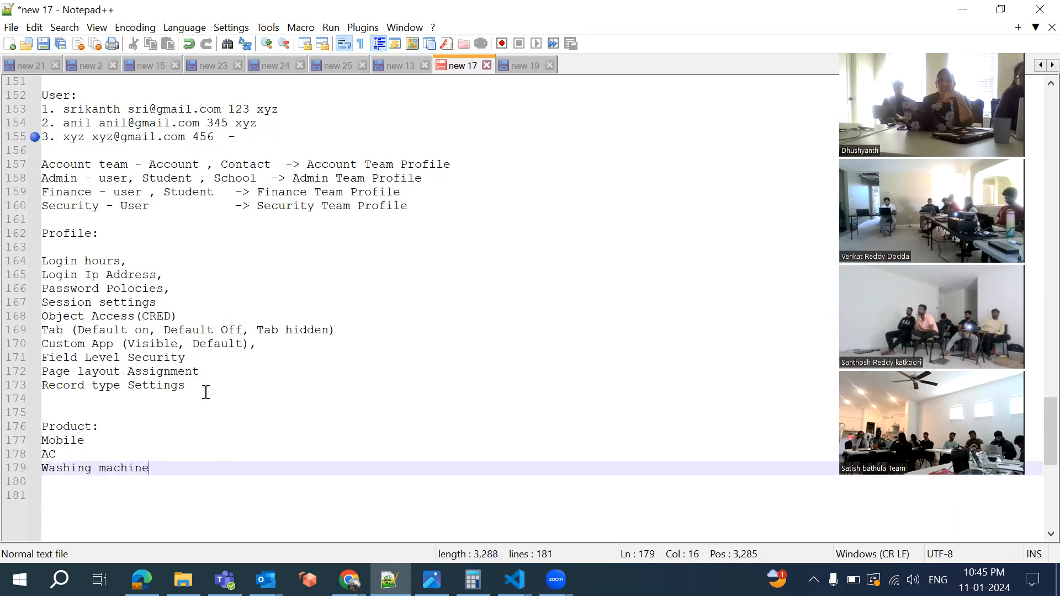
pyautogui.press('Return')
pyautogui.scroll(-2, 206, 392)
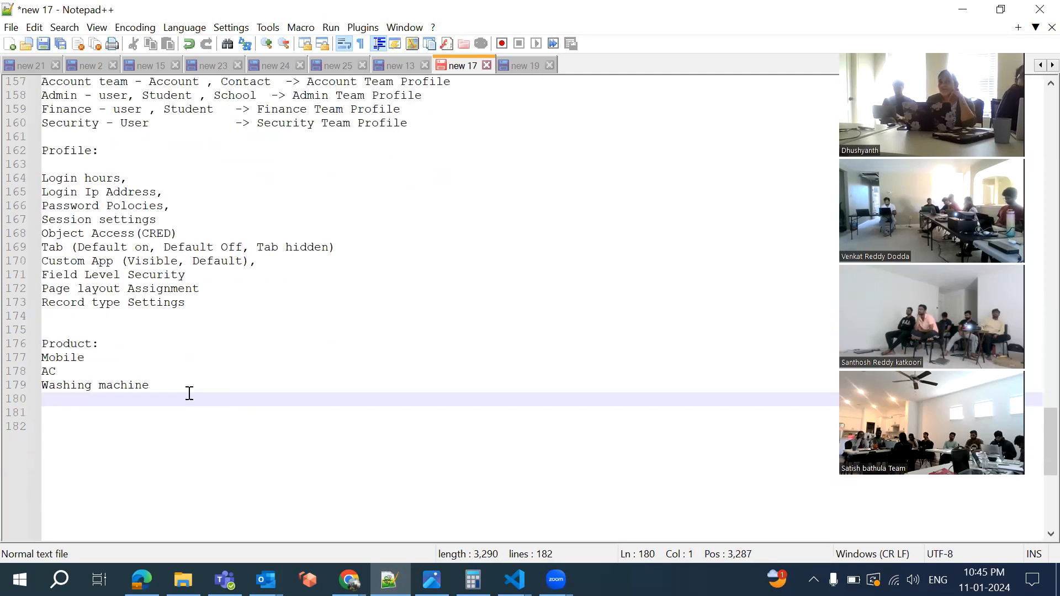
pyautogui.write('Laptops')
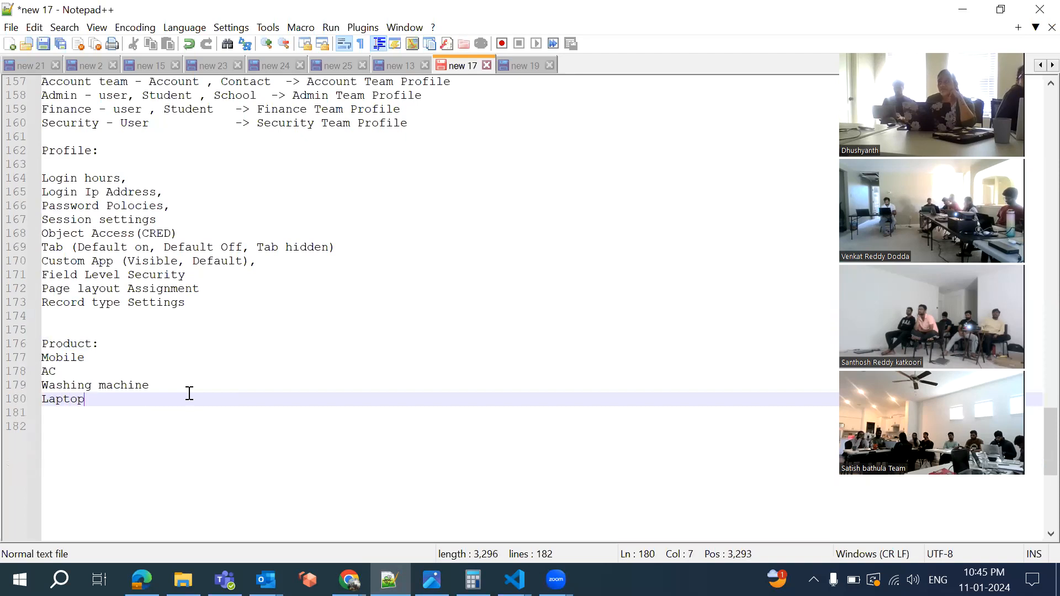
pyautogui.press('Return')
pyautogui.write('Refrigirator')
pyautogui.press('Return')
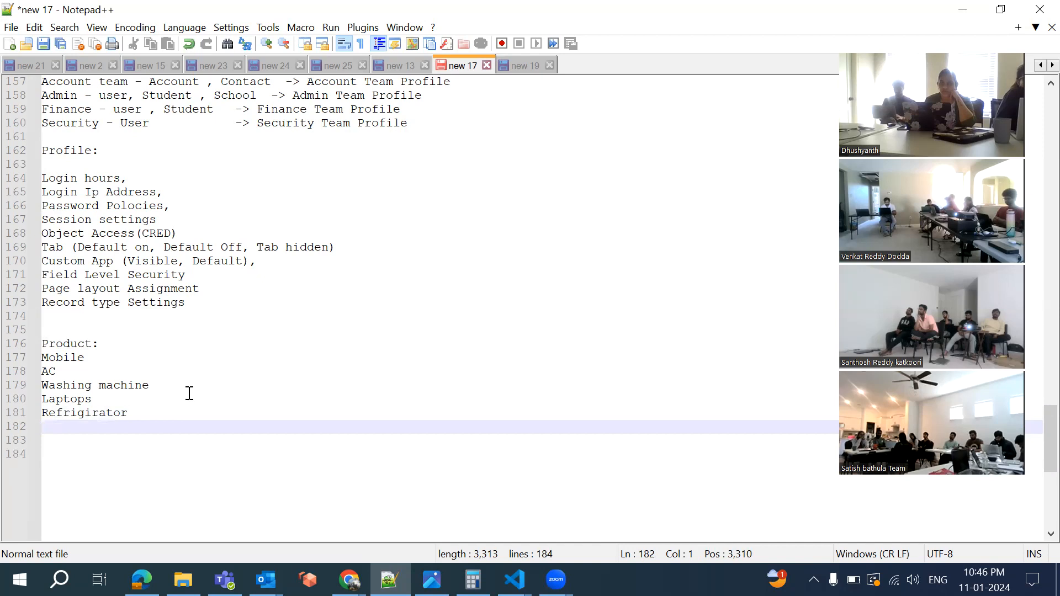
pyautogui.scroll(-1, 190, 393)
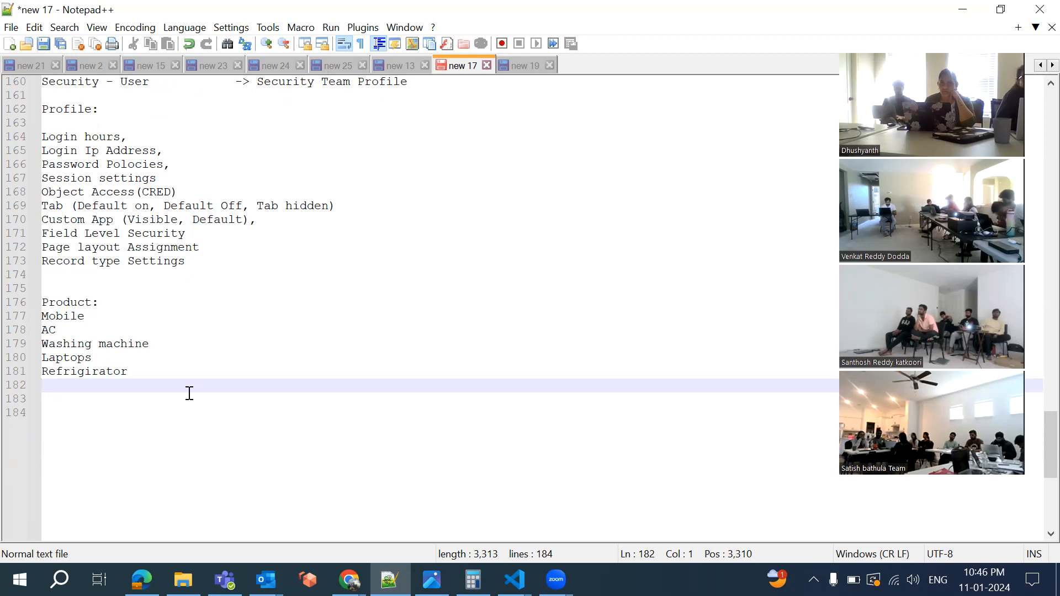
# Add '(Price, Manufacturer, Model, Year, Camera, Ram, Processor)' after Mobile and start a new line
pyautogui.click(108, 319)
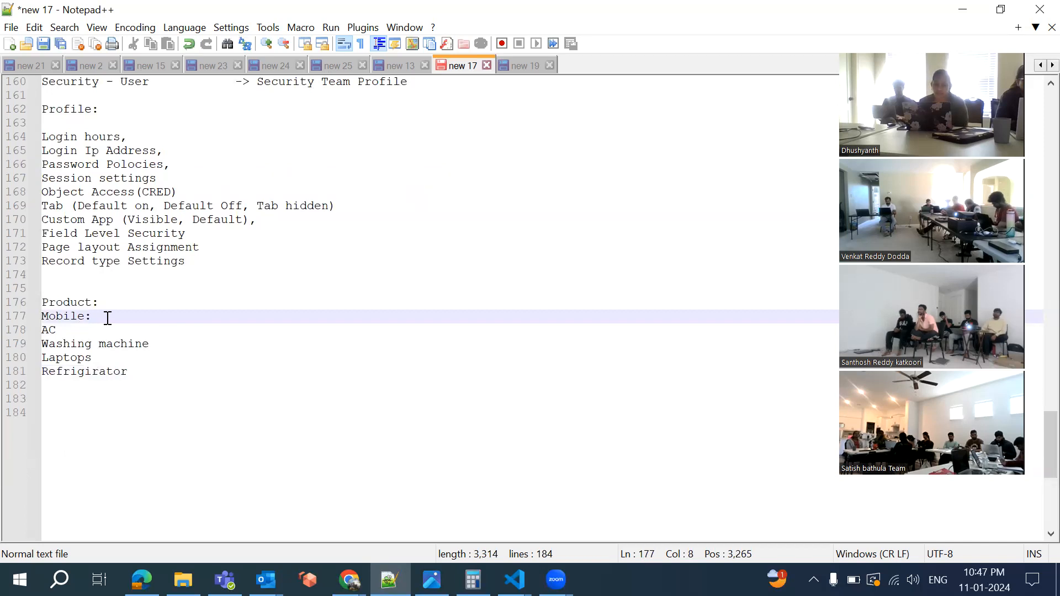
pyautogui.write('(')
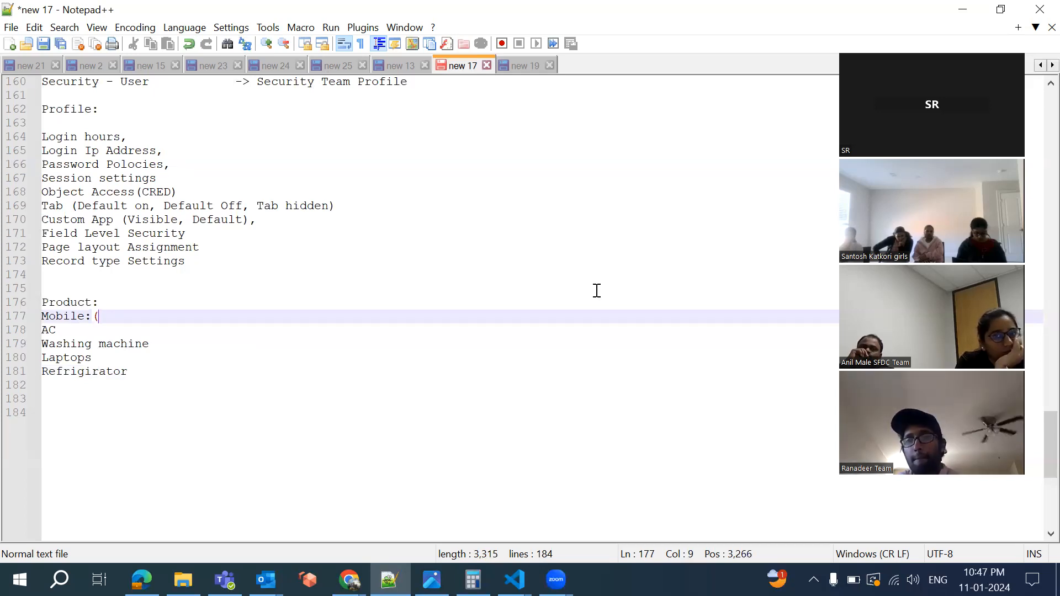
pyautogui.click(208, 297)
pyautogui.click(178, 316)
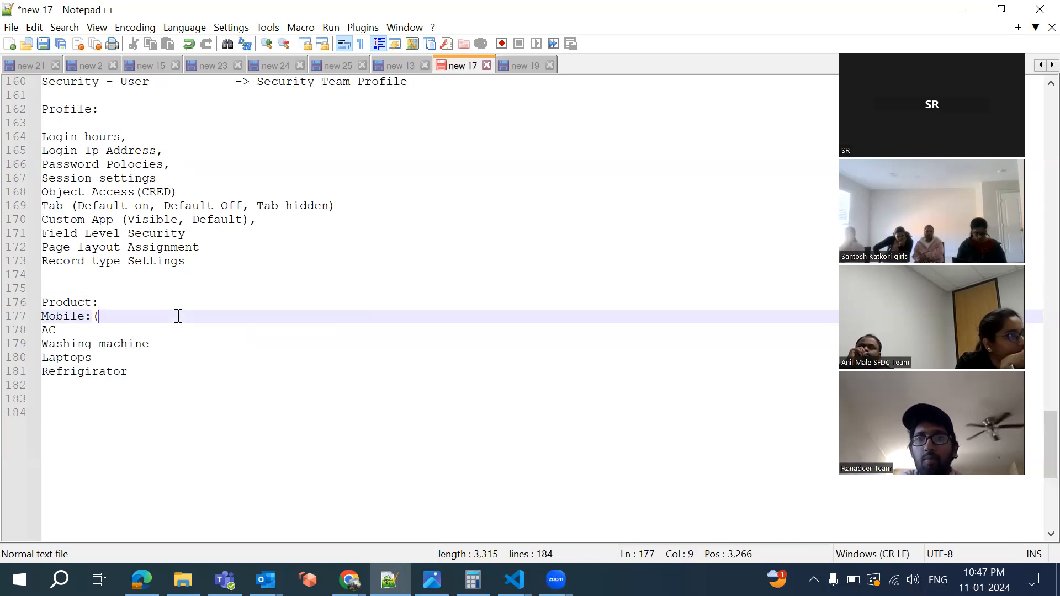
pyautogui.write('P')
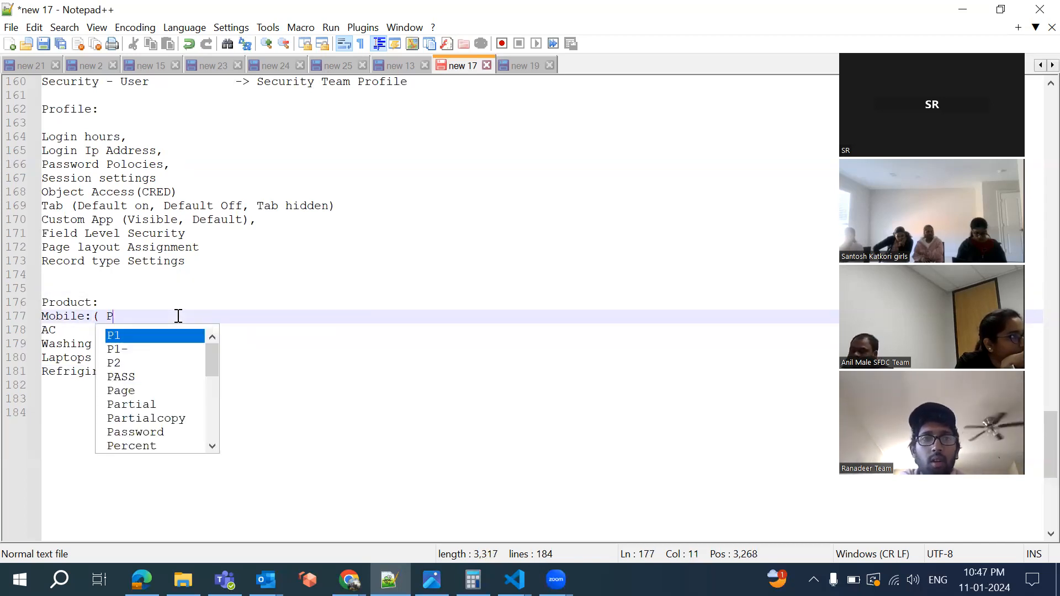
pyautogui.write('rice, ')
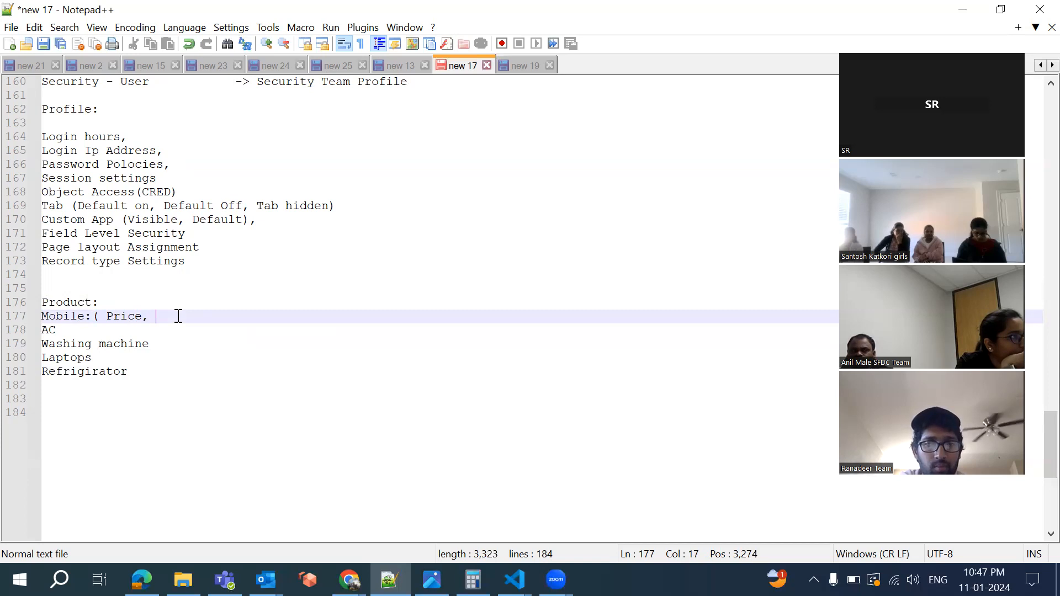
pyautogui.write('Ma')
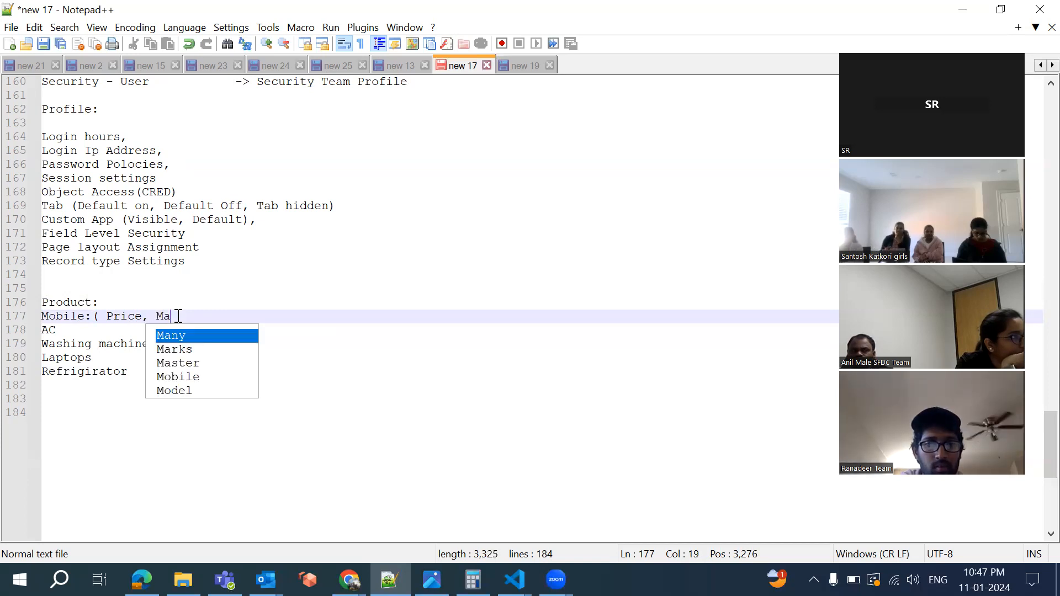
pyautogui.write('nufact')
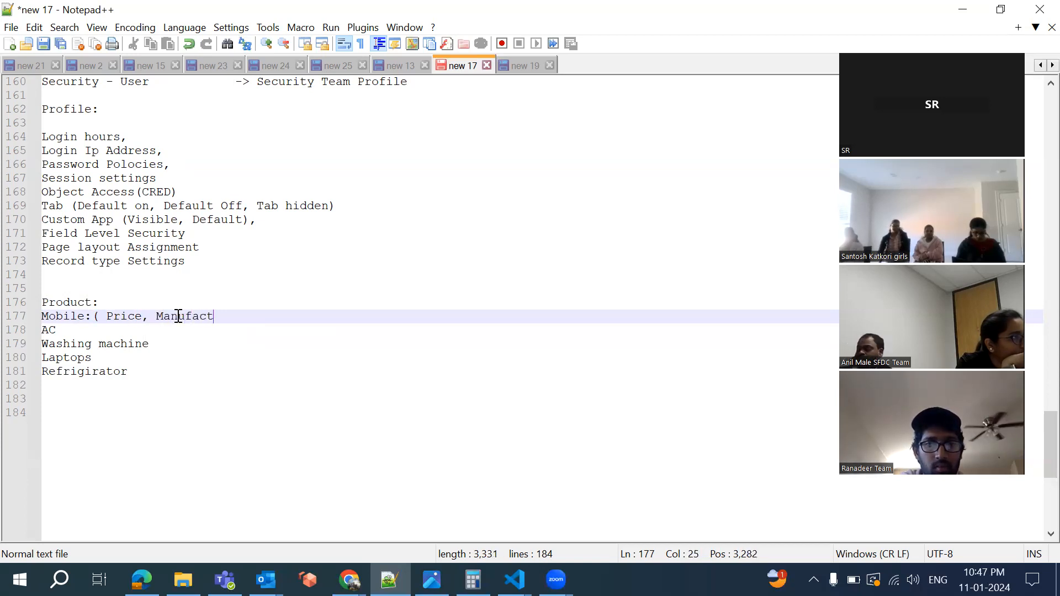
pyautogui.write('urer, ')
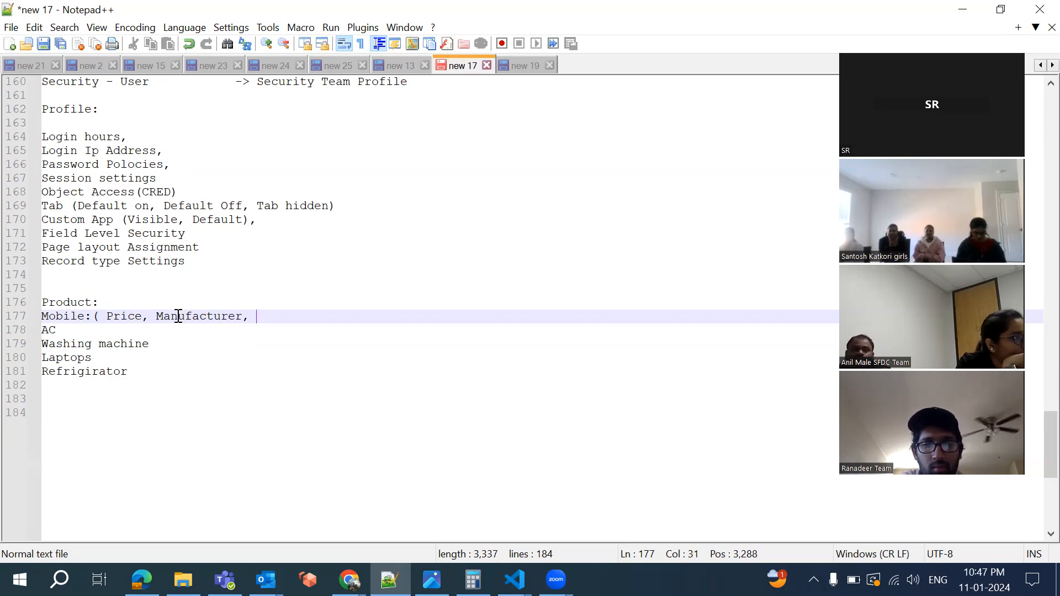
pyautogui.write('Model,')
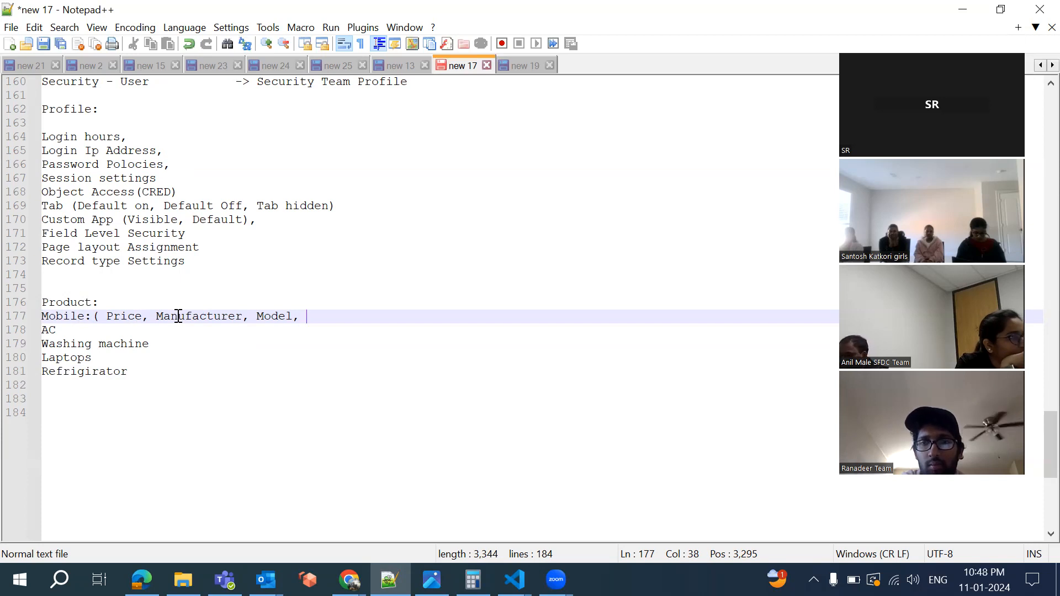
pyautogui.write('Yea')
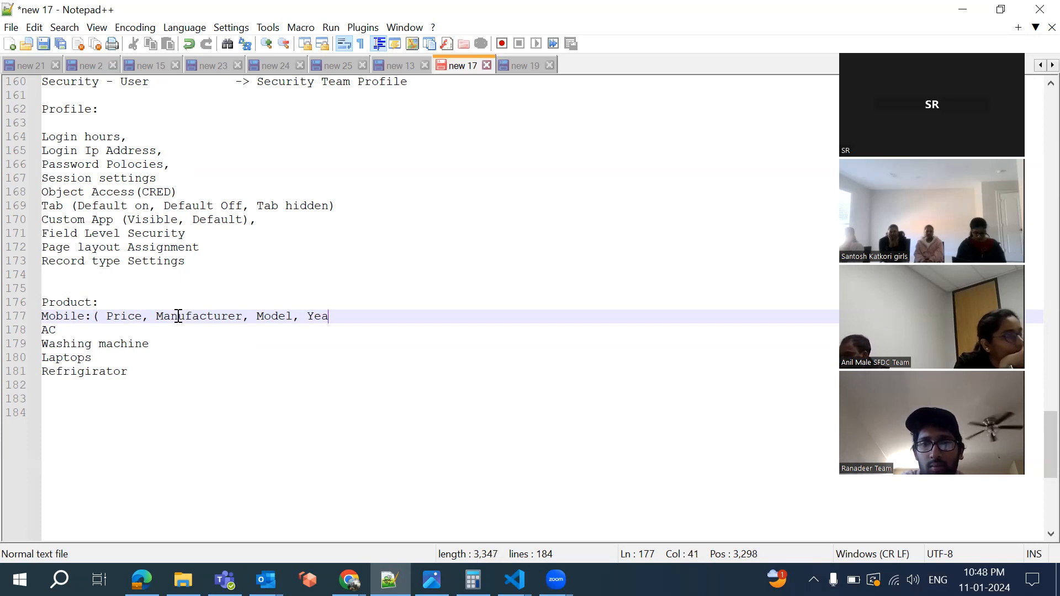
pyautogui.write('r of')
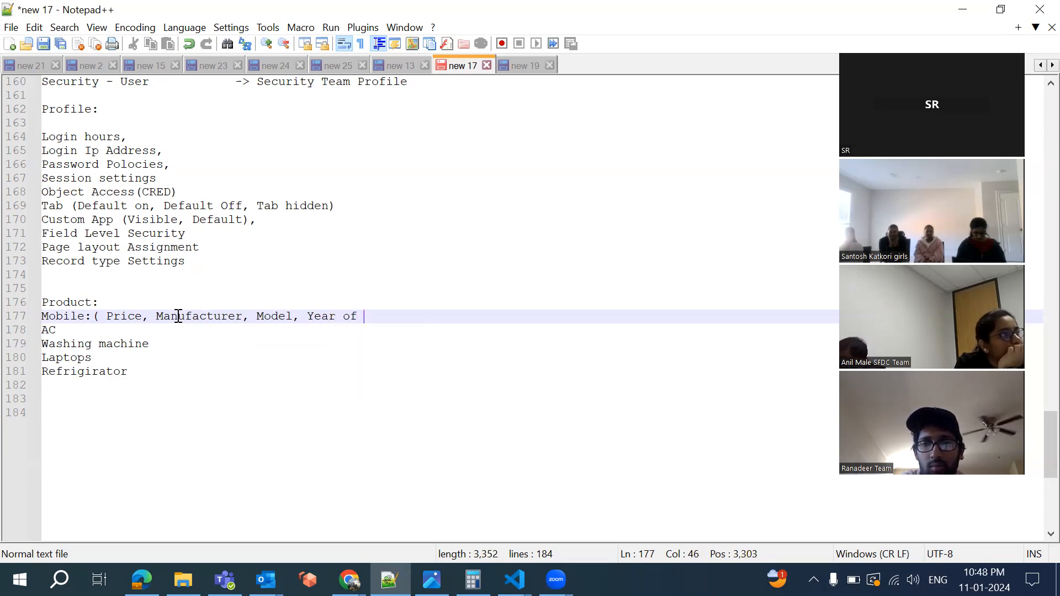
pyautogui.press('BackSpace')
pyautogui.press('BackSpace')
pyautogui.press('BackSpace')
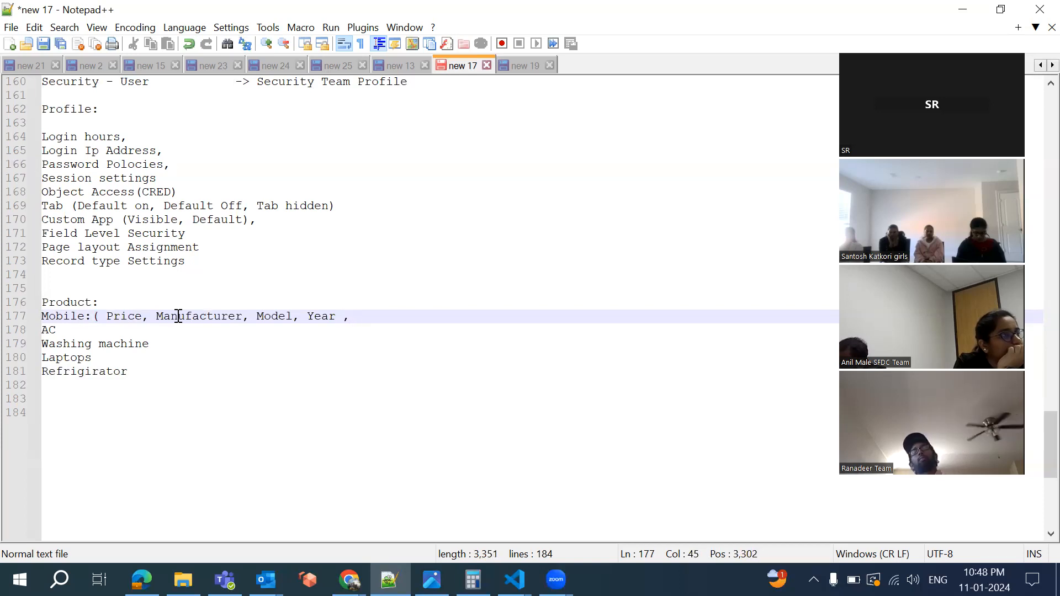
pyautogui.write(', Camer')
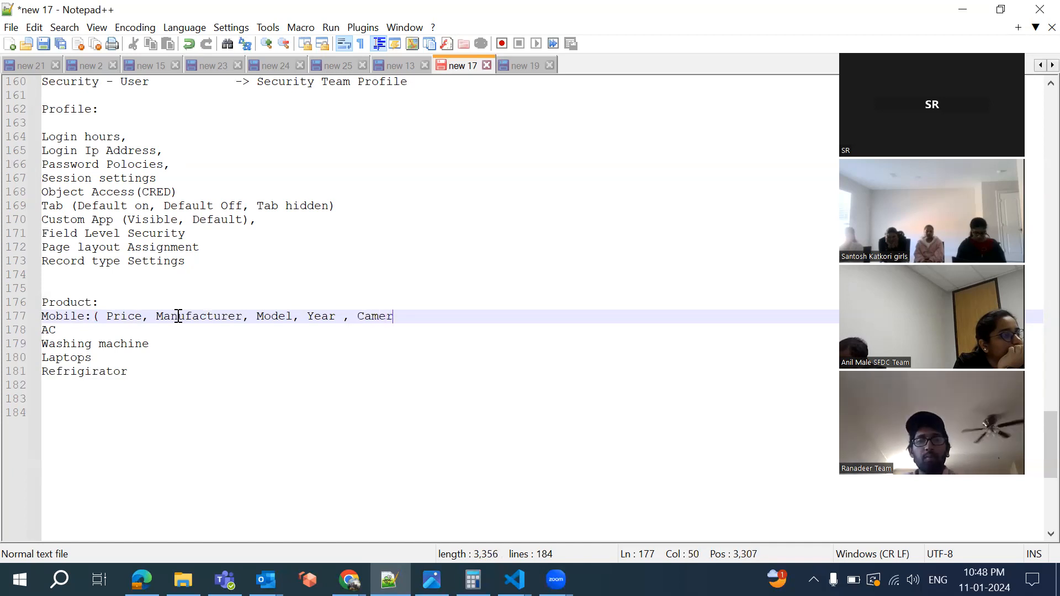
pyautogui.write('a, Ram, ')
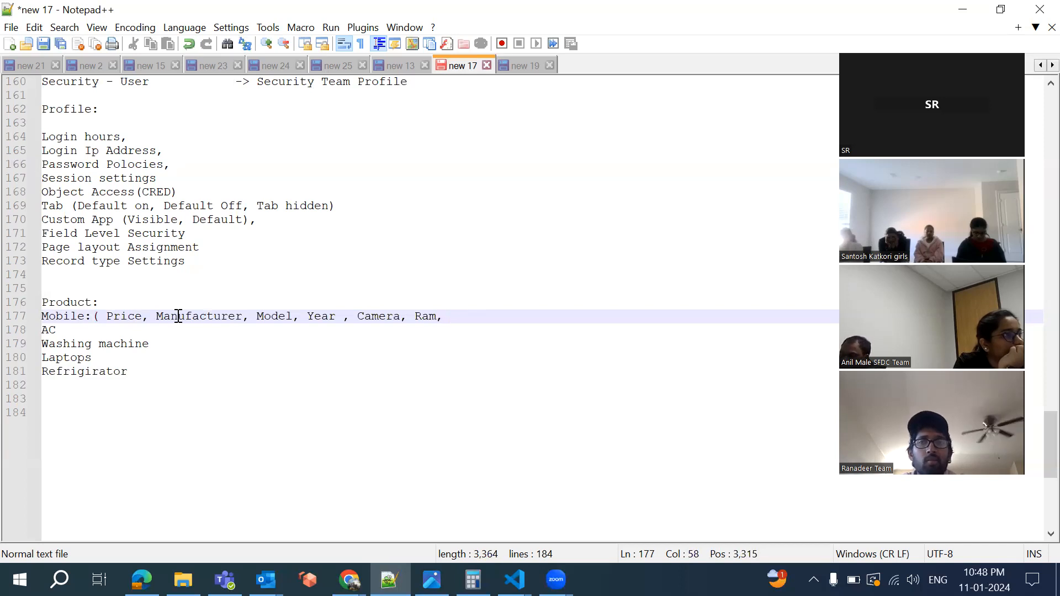
pyautogui.write('Process')
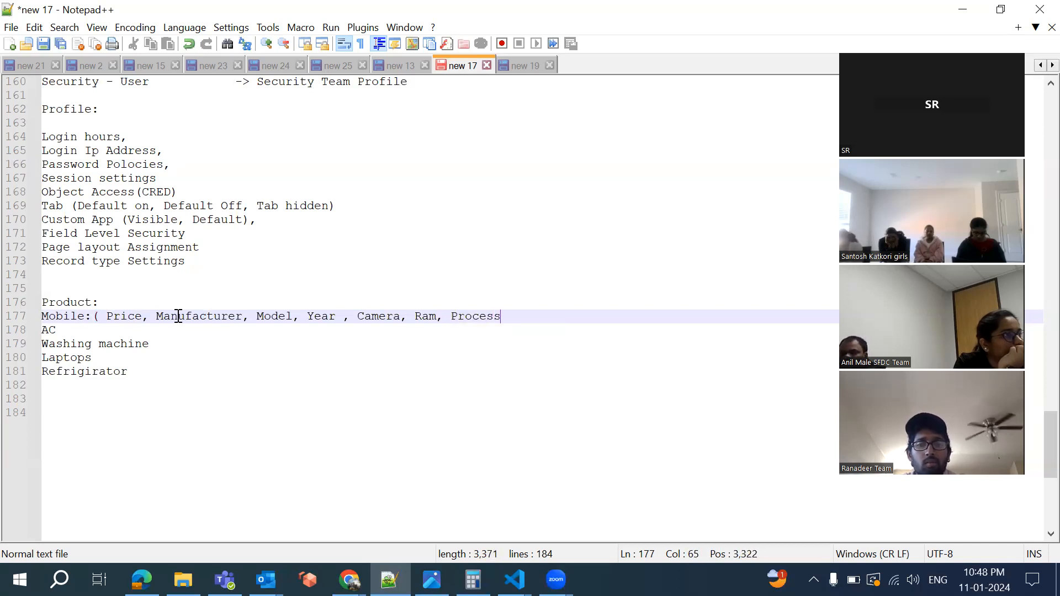
pyautogui.write('or)')
pyautogui.press('Return')
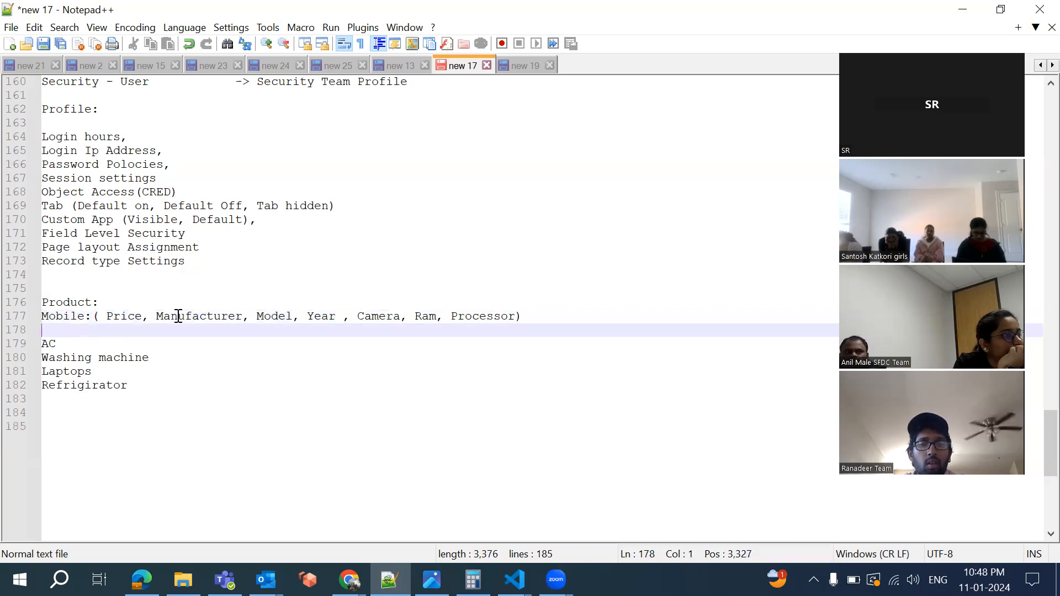
# Write a TV line: Price, Manufacturer, Model, year, Screen size, Screen type, Network compatability
pyautogui.write('T')
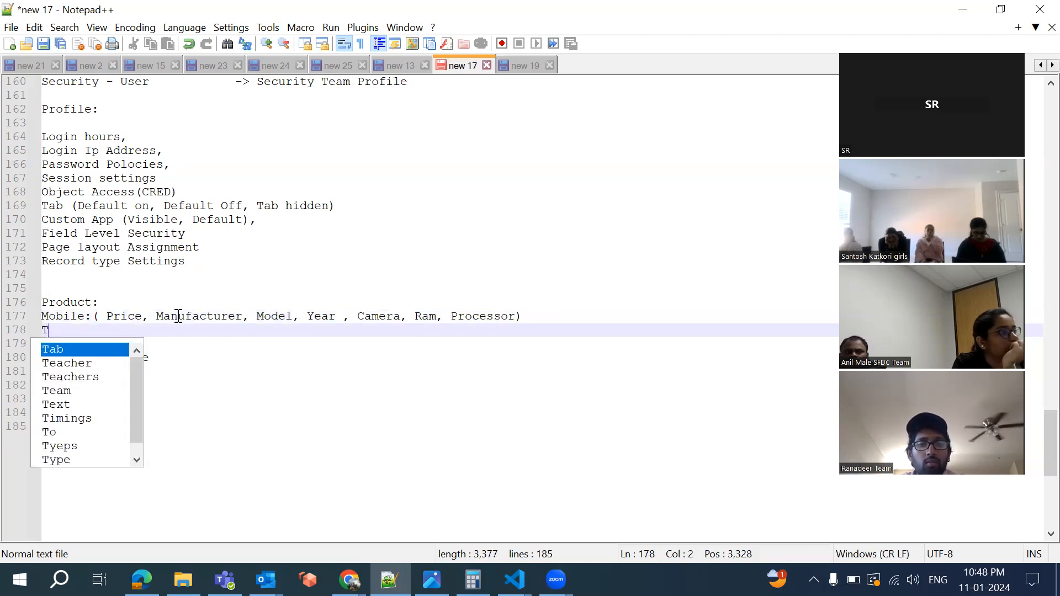
pyautogui.write('V : (Price,')
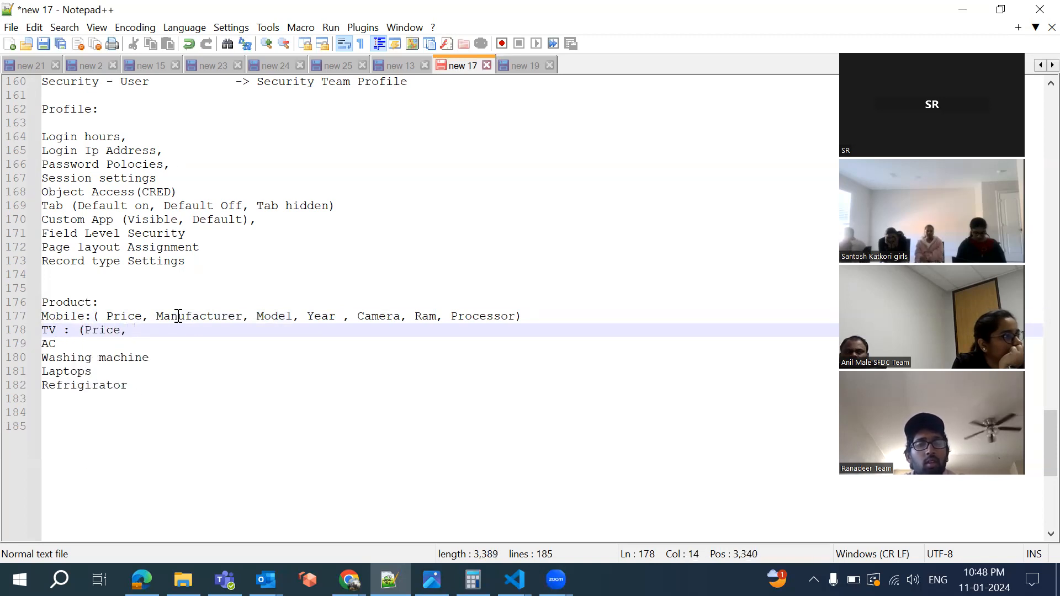
pyautogui.click(178, 316)
pyautogui.doubleClick(178, 316)
pyautogui.hotkey('ctrl', 'c')
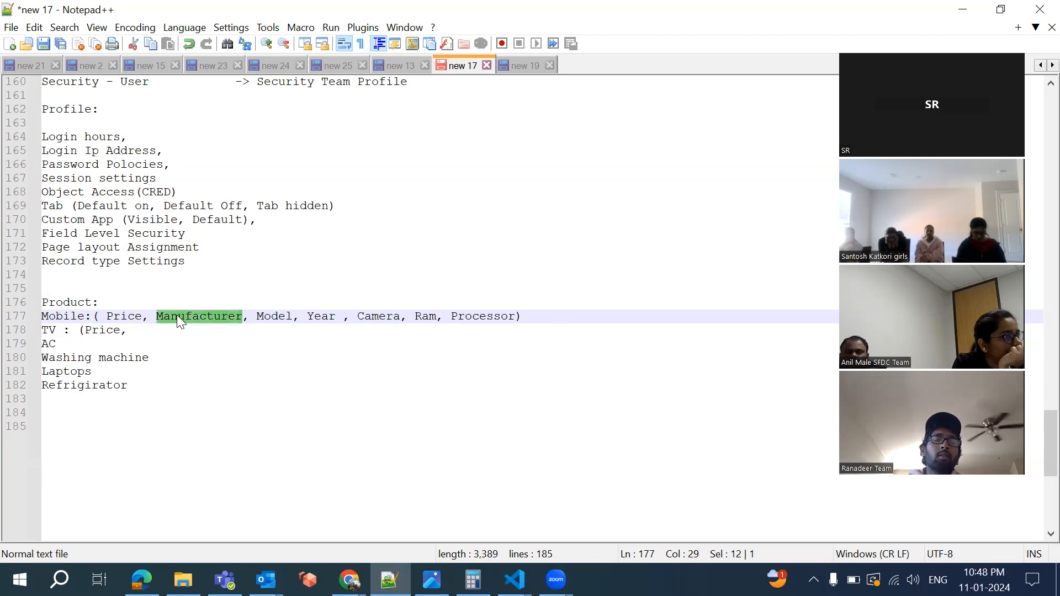
pyautogui.click(173, 327)
pyautogui.hotkey('ctrl', 'v')
pyautogui.write(', Model')
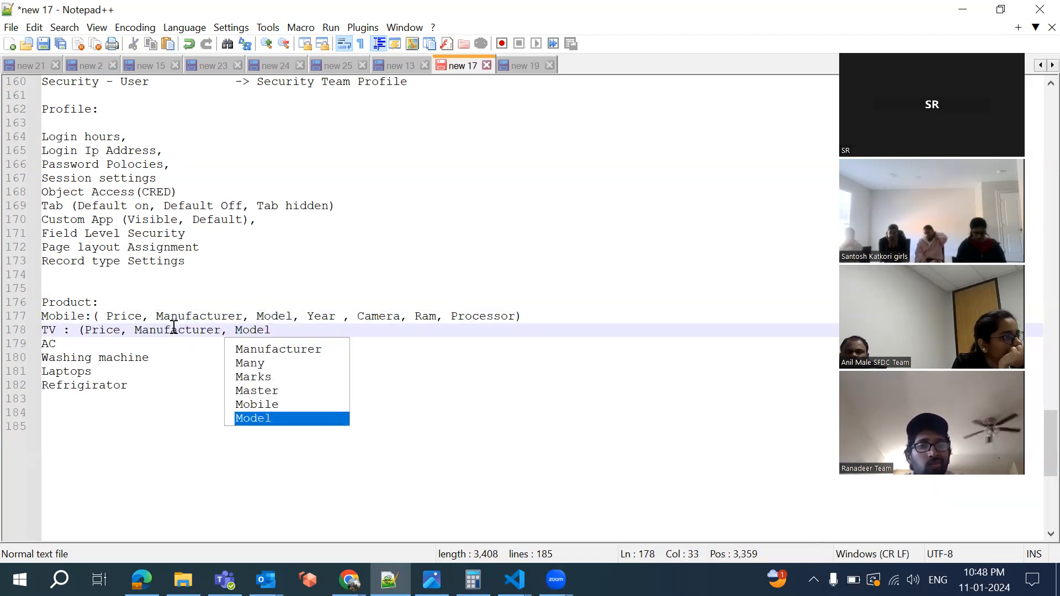
pyautogui.write(', year, ')
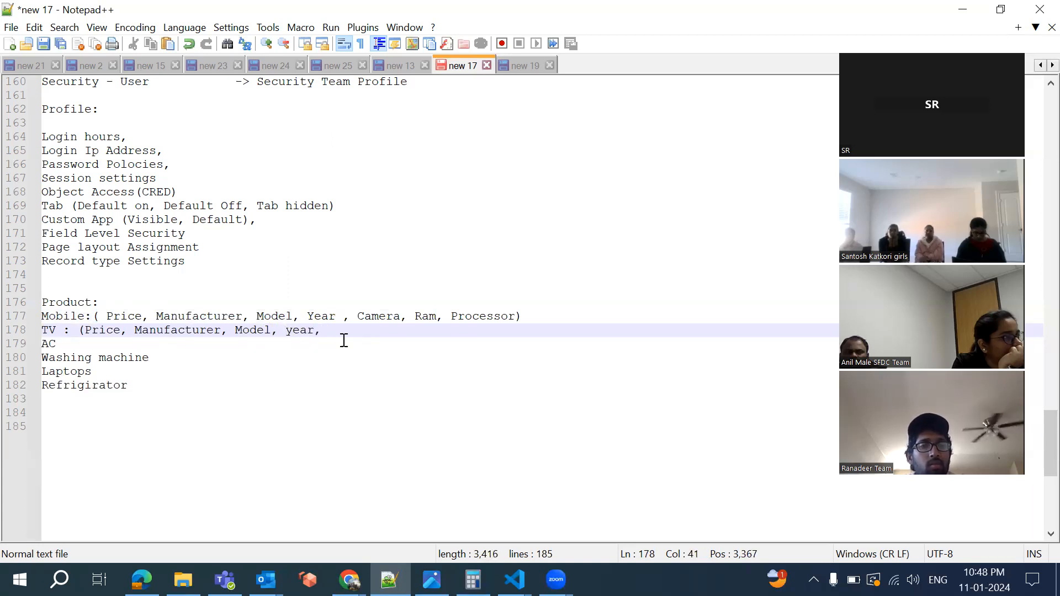
pyautogui.write('Screen ')
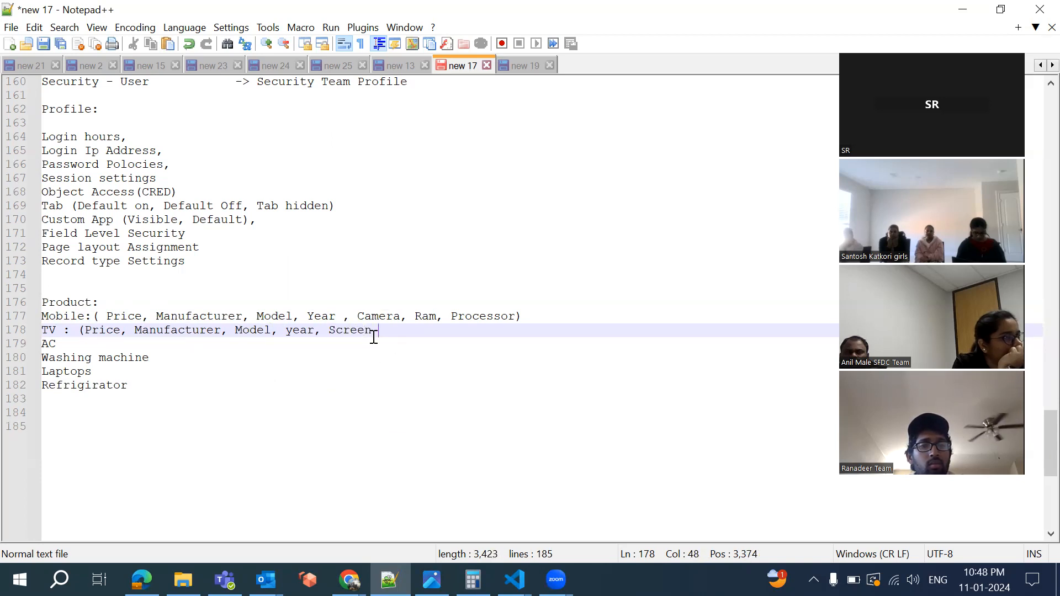
pyautogui.write('size, ')
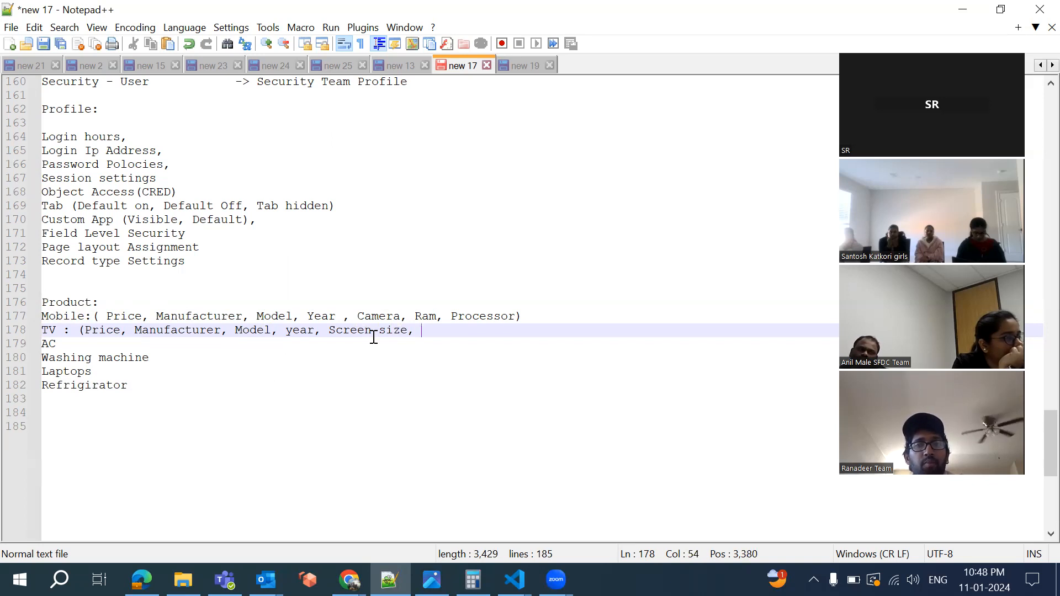
pyautogui.write('Screen type')
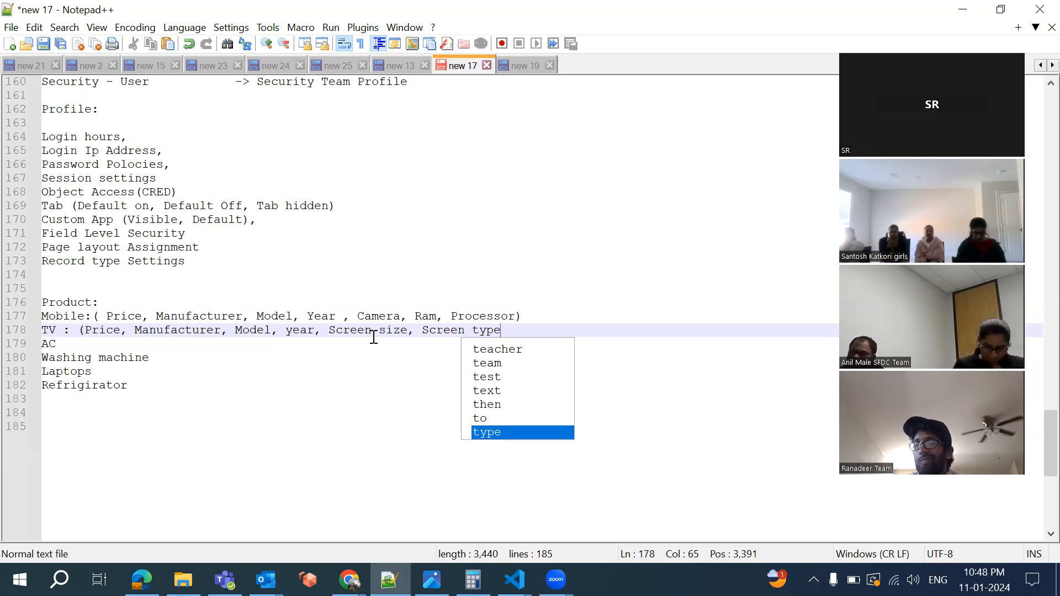
pyautogui.write(',')
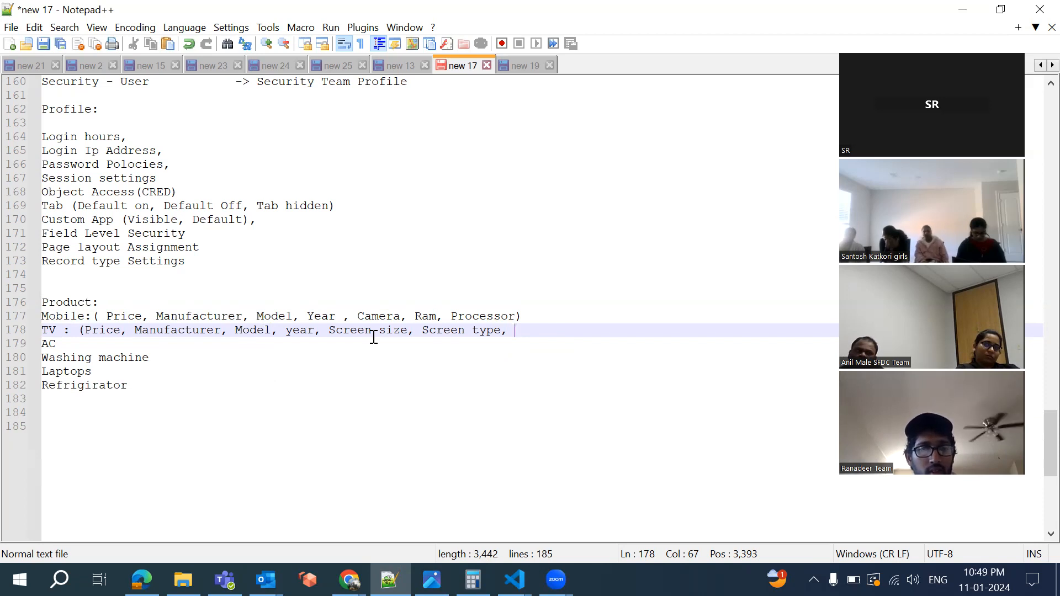
pyautogui.write('Network ')
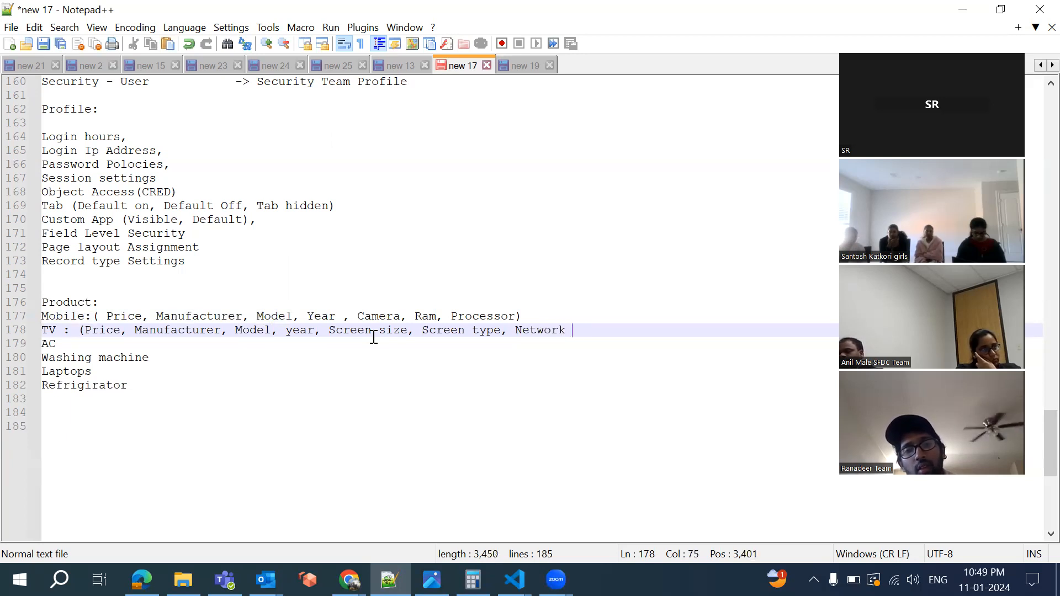
pyautogui.write('compatabi')
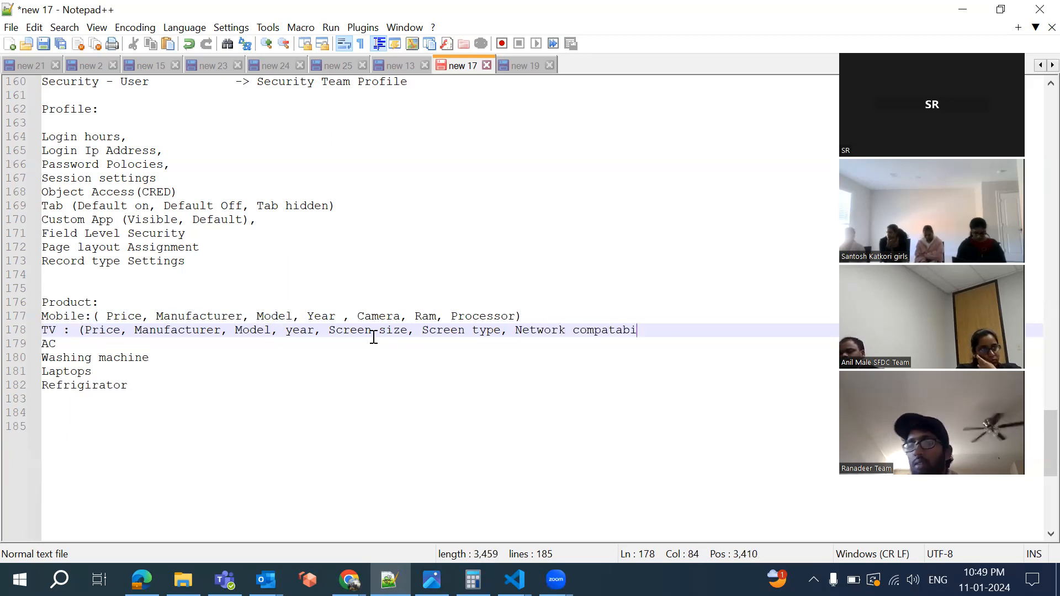
pyautogui.write('lity)')
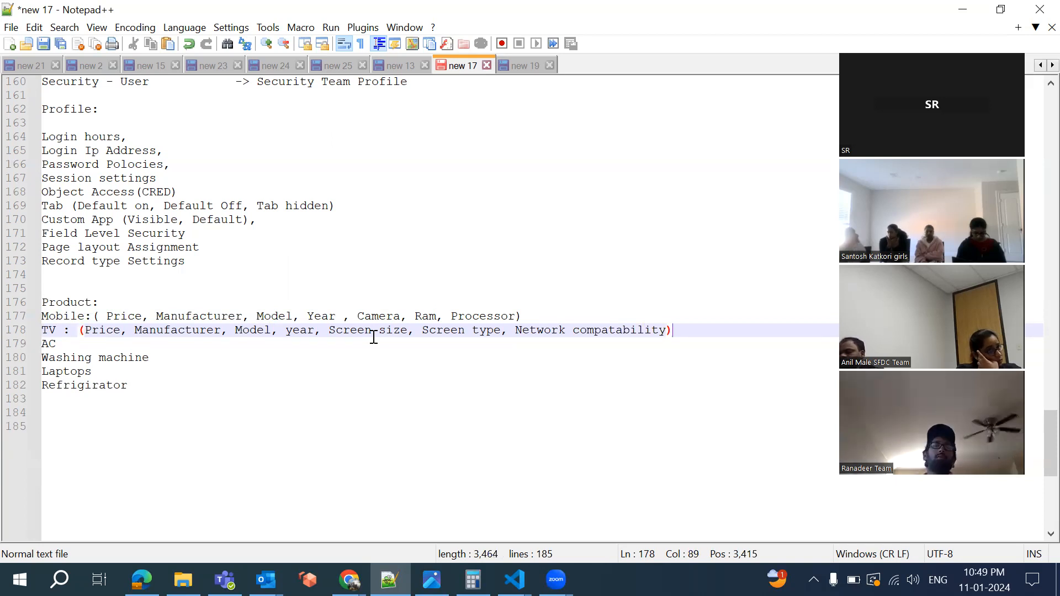
pyautogui.click(128, 344)
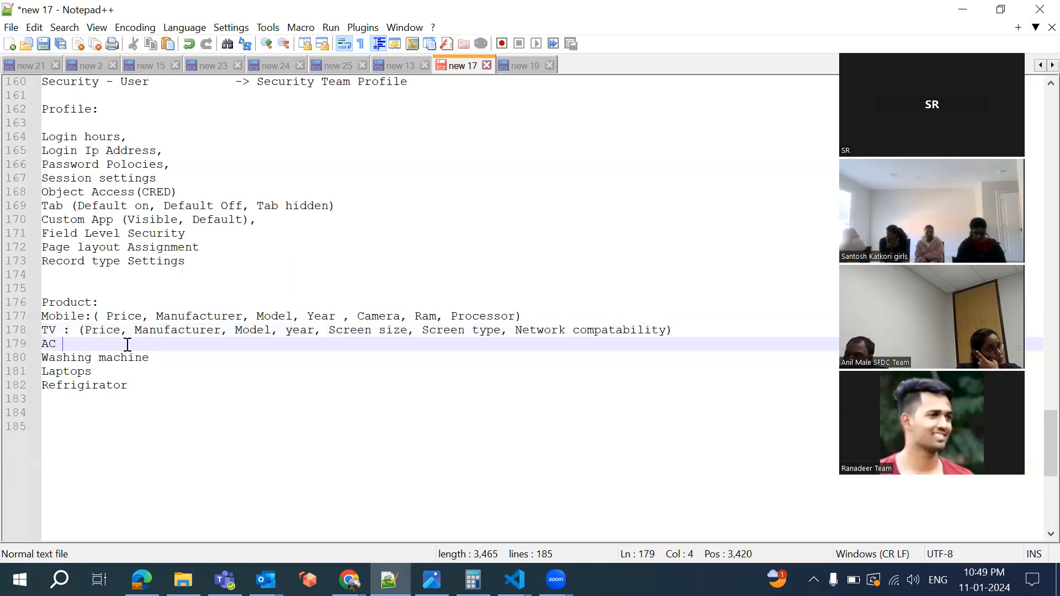
# Reuse TV's shared fields for AC and add Capacity, features and Split/window
pyautogui.moveTo(80, 331); pyautogui.dragTo(322, 333)
pyautogui.hotkey('ctrl', 'c')
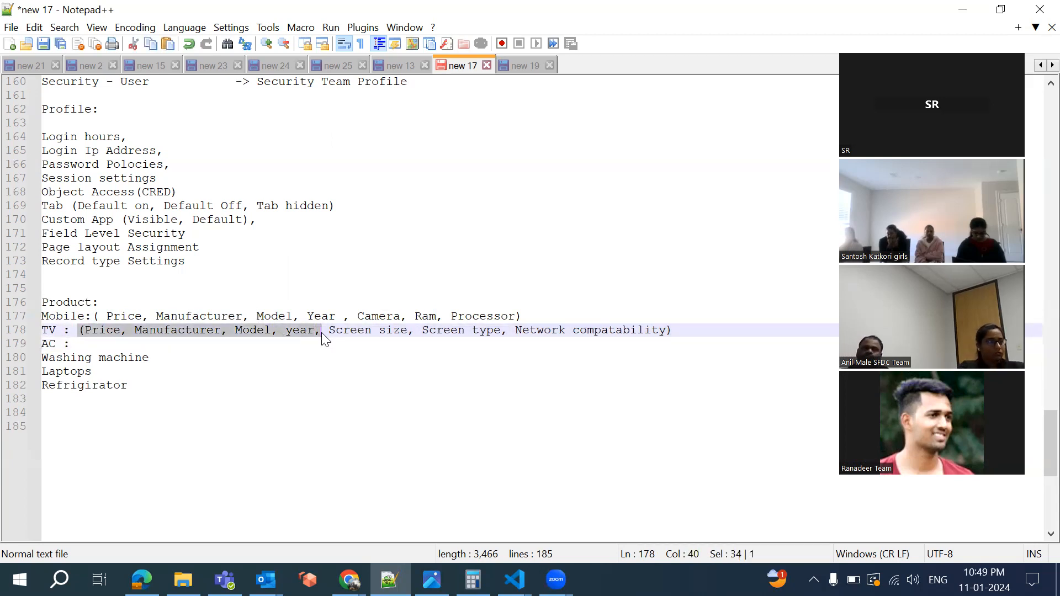
pyautogui.click(201, 349)
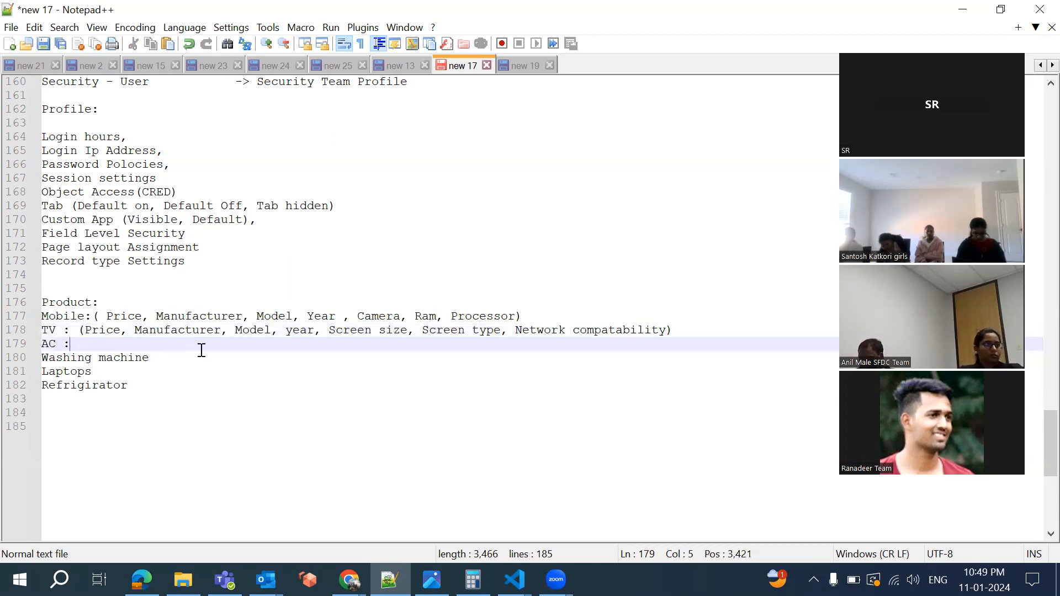
pyautogui.hotkey('ctrl', 'v')
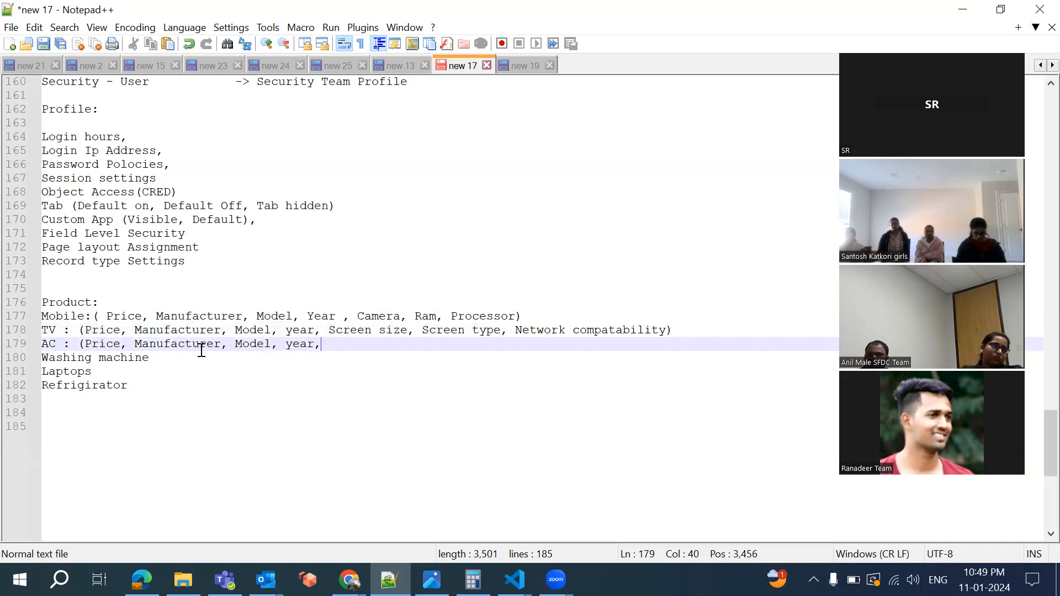
pyautogui.write('Cap')
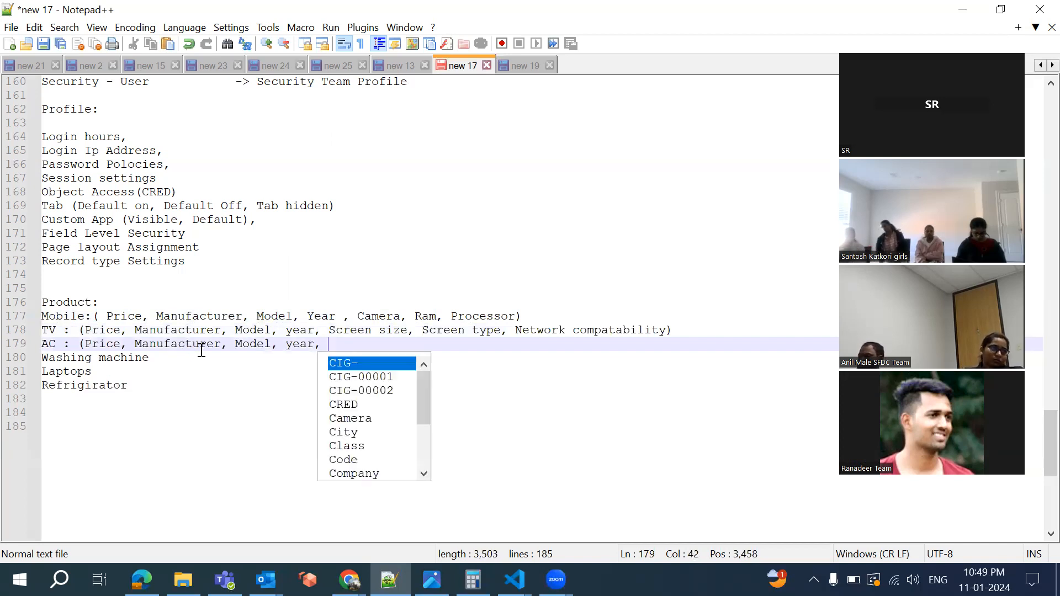
pyautogui.write('i')
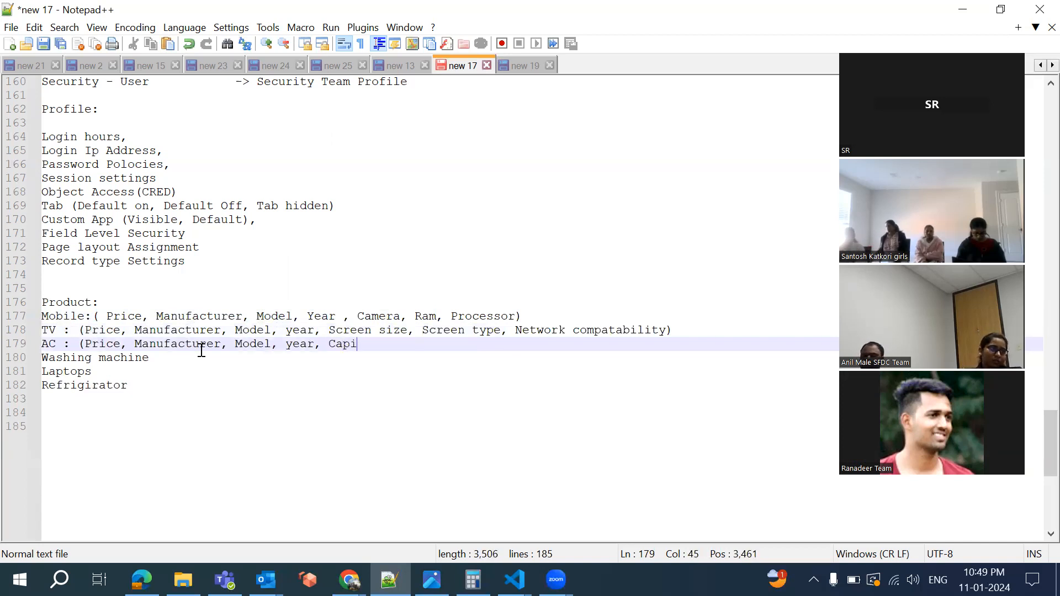
pyautogui.press('BackSpace')
pyautogui.write('a')
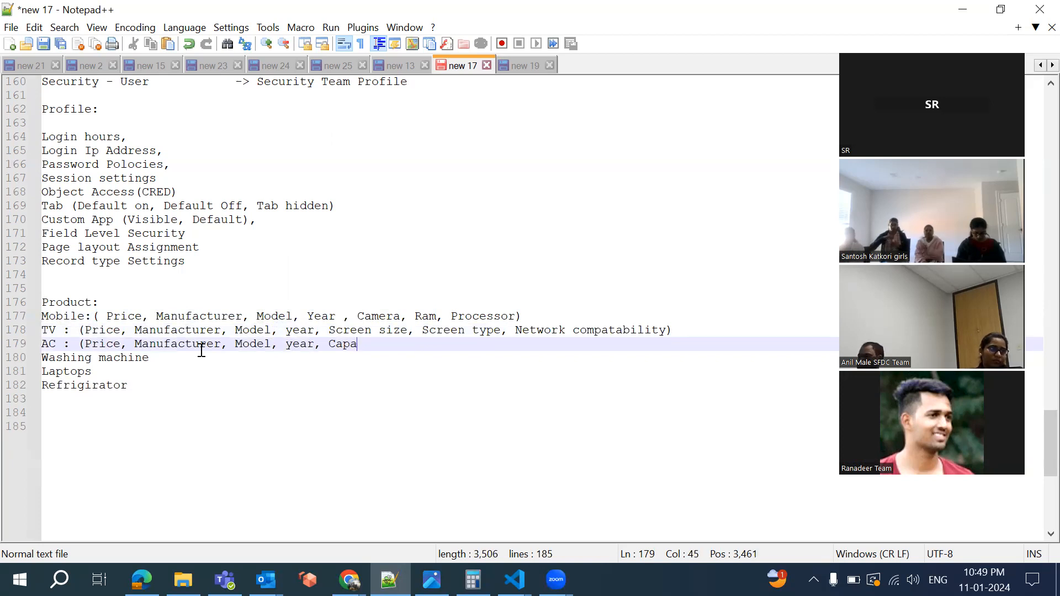
pyautogui.write('city, ')
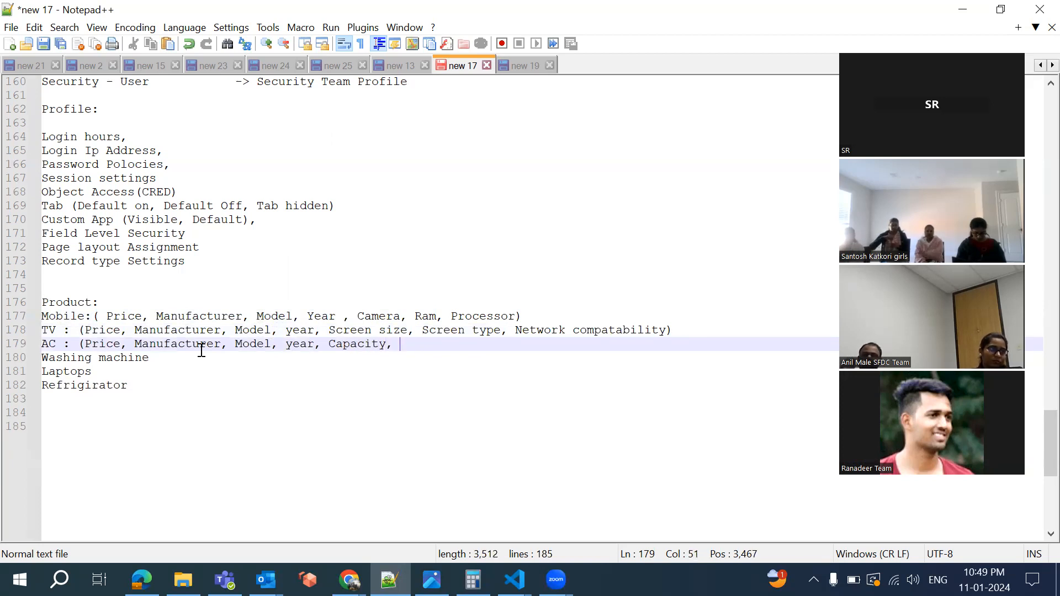
pyautogui.write('features, ')
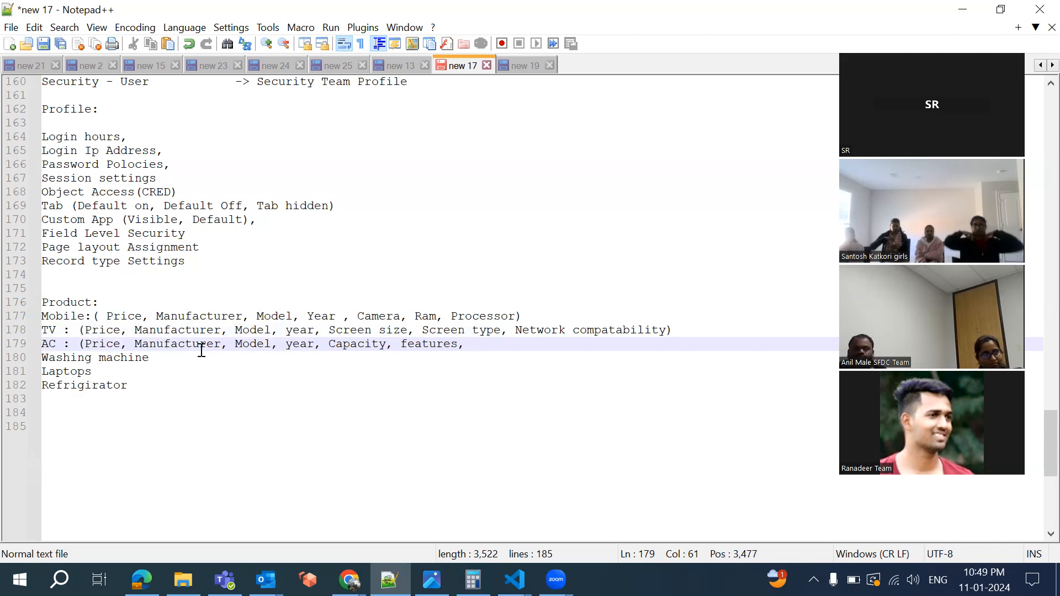
pyautogui.write('S')
pyautogui.press('BackSpace')
pyautogui.write('Window')
pyautogui.press('BackSpace')
pyautogui.press('BackSpace')
pyautogui.press('BackSpace')
pyautogui.press('BackSpace')
pyautogui.press('BackSpace')
pyautogui.press('BackSpace')
pyautogui.write('Sp')
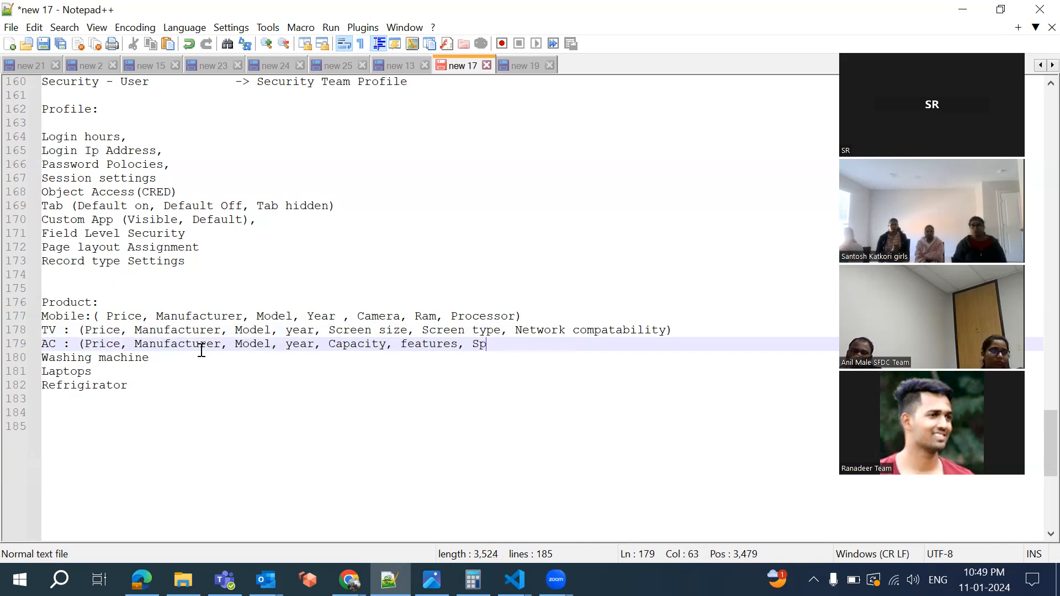
pyautogui.write('lit/window)')
pyautogui.click(157, 357)
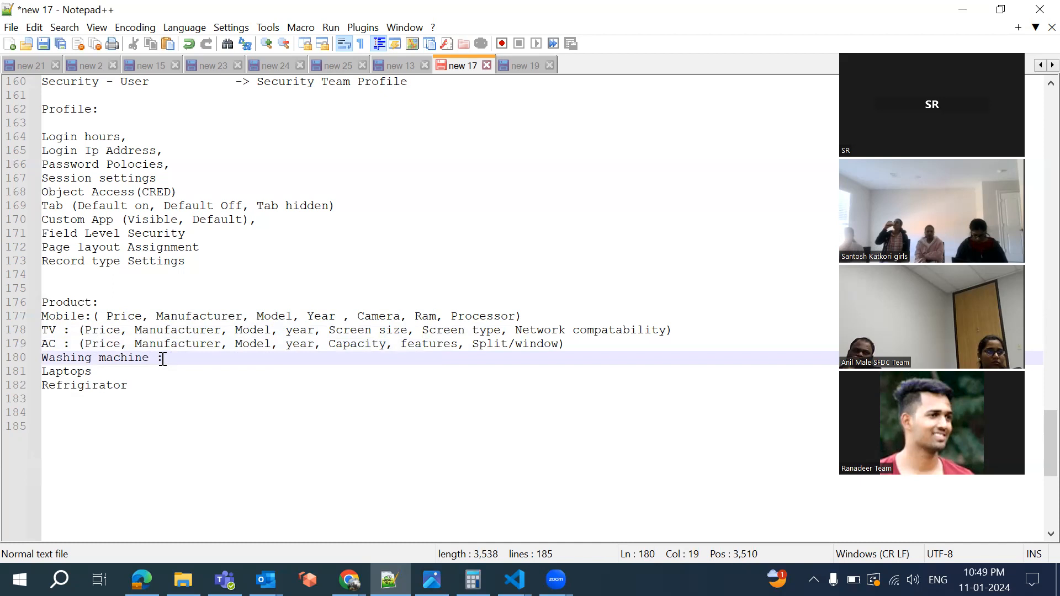
# Give Washing machine the shared fields plus Capacity and Front load/Top load
pyautogui.write(':')
pyautogui.hotkey('ctrl', 'v')
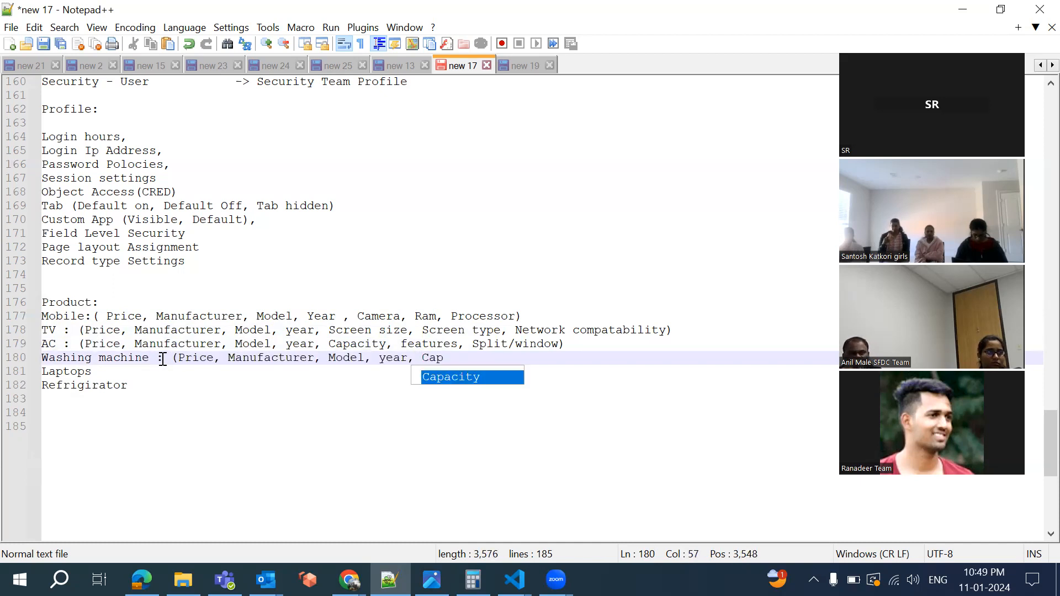
pyautogui.press('Return')
pyautogui.write(', Front load, ')
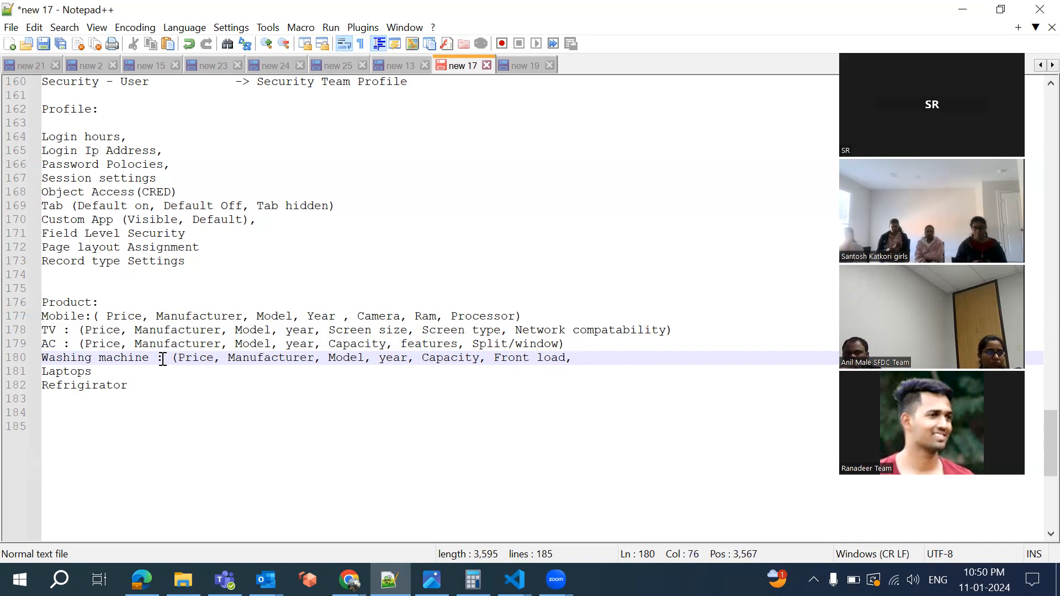
pyautogui.press('BackSpace')
pyautogui.press('BackSpace')
pyautogui.write('/To')
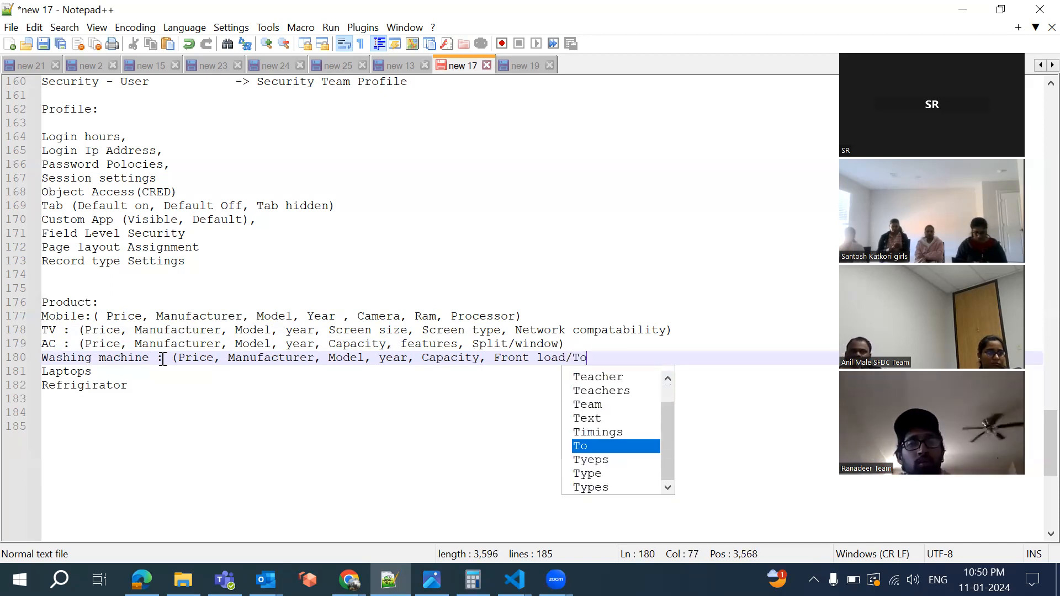
pyautogui.write('p load')
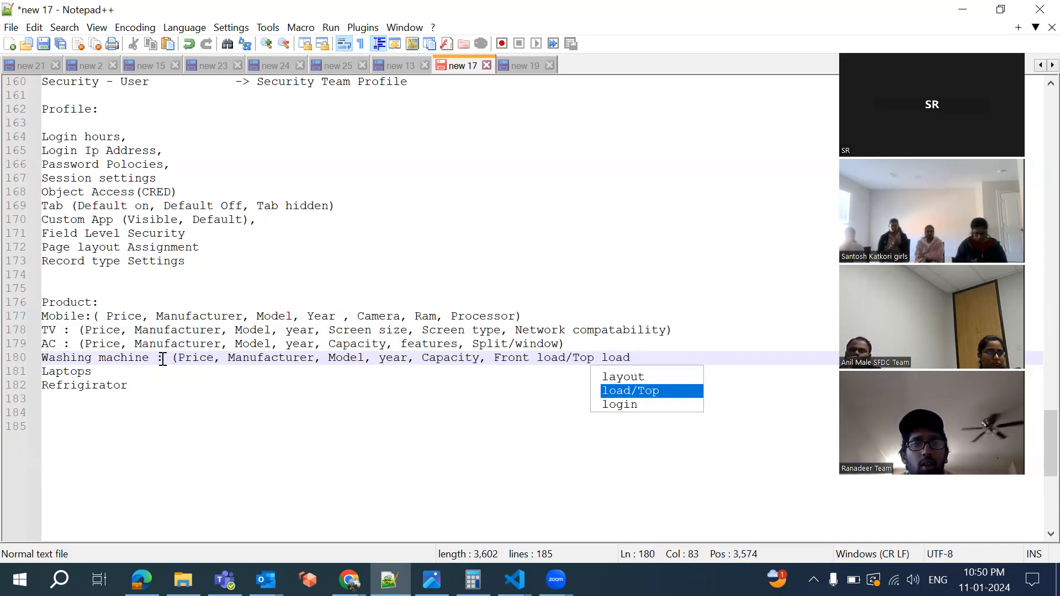
pyautogui.write(')')
# List Laptops as Price, Manufacturer, Model, year, Ram, Processor, Screen Size
pyautogui.click(105, 374)
pyautogui.write(':')
pyautogui.hotkey('ctrl', 'v')
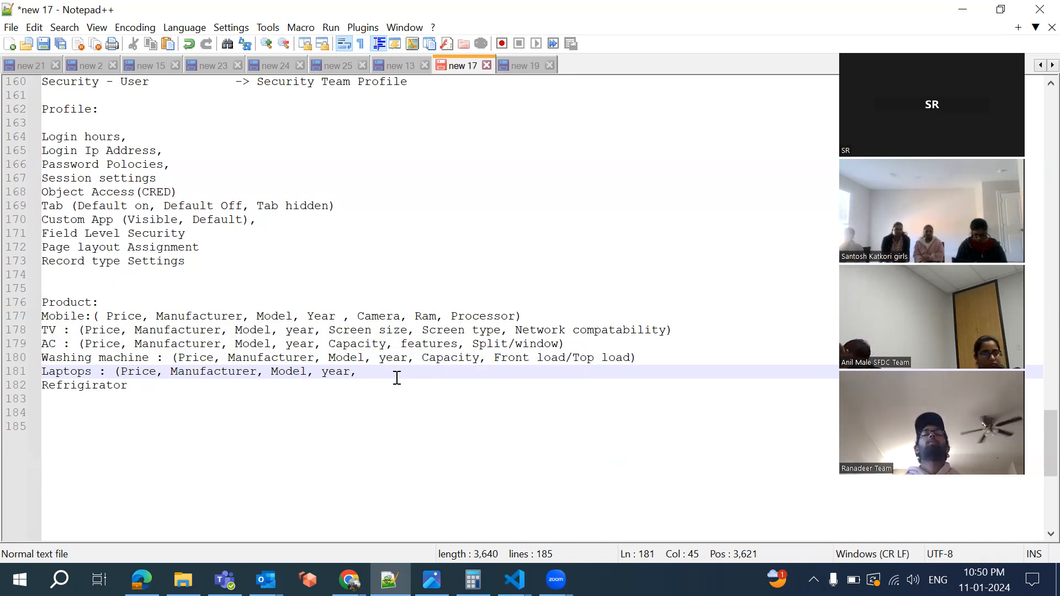
pyautogui.write('Ra')
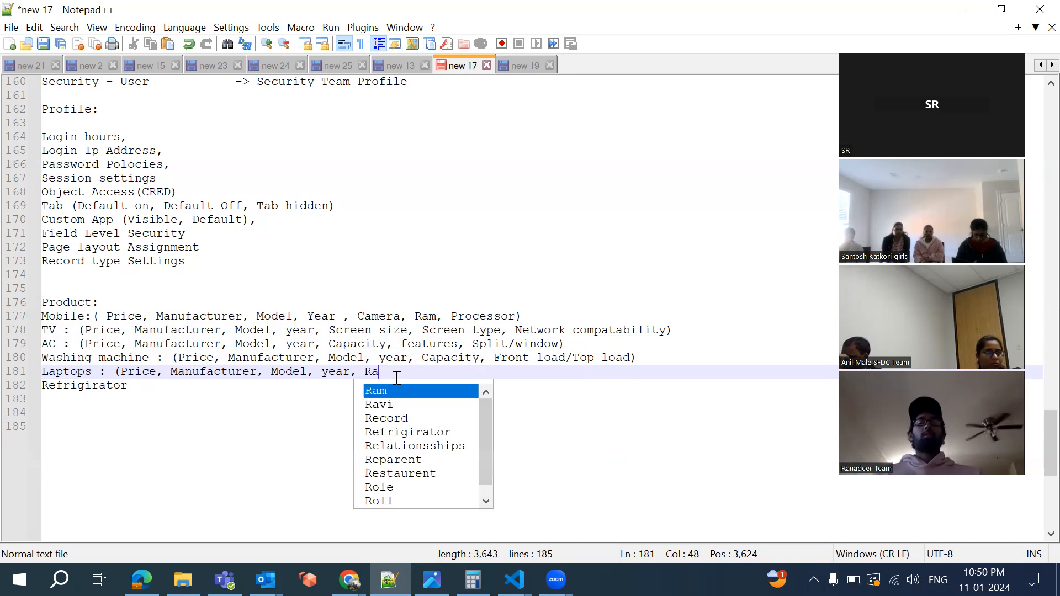
pyautogui.write('m, Proce')
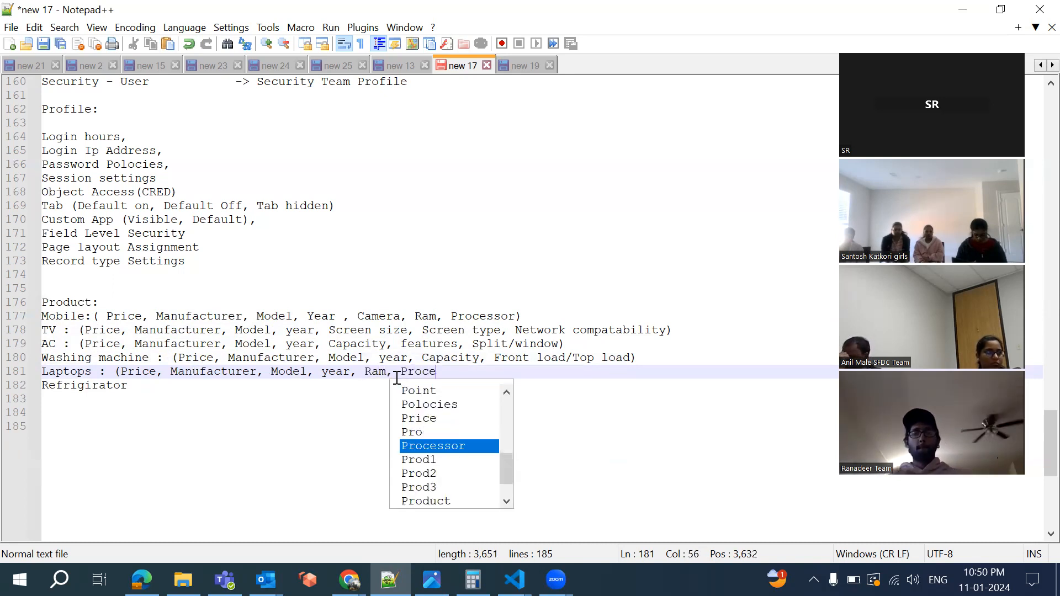
pyautogui.write('ssor')
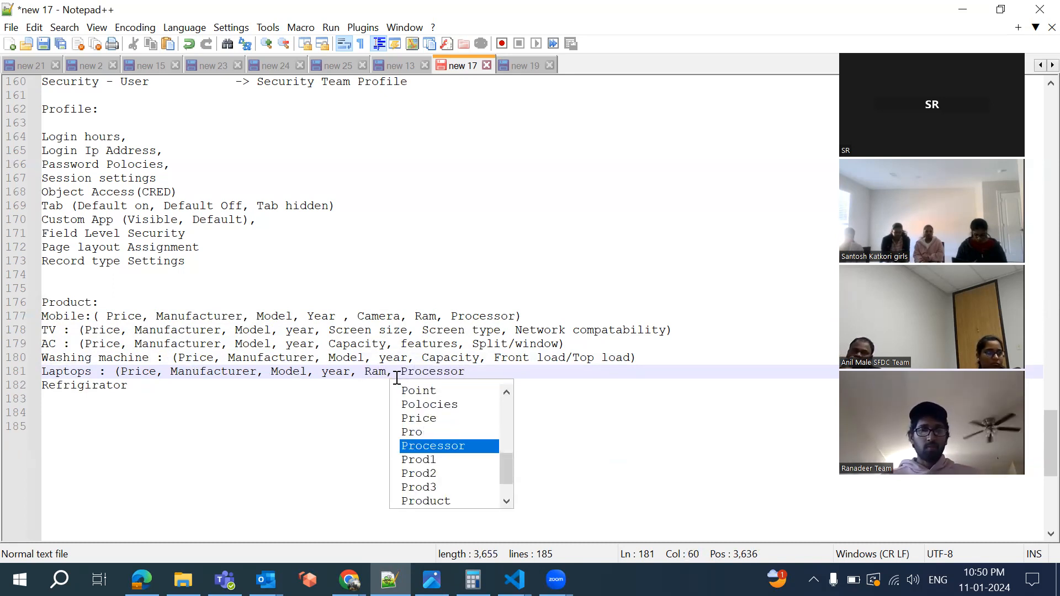
pyautogui.write(',')
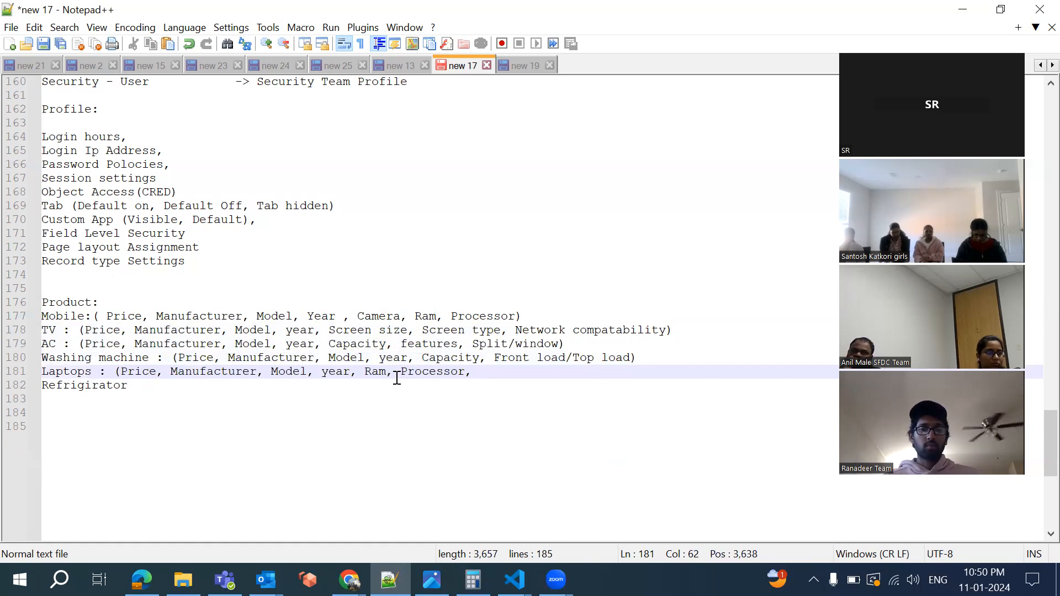
pyautogui.press('BackSpace')
pyautogui.press('BackSpace')
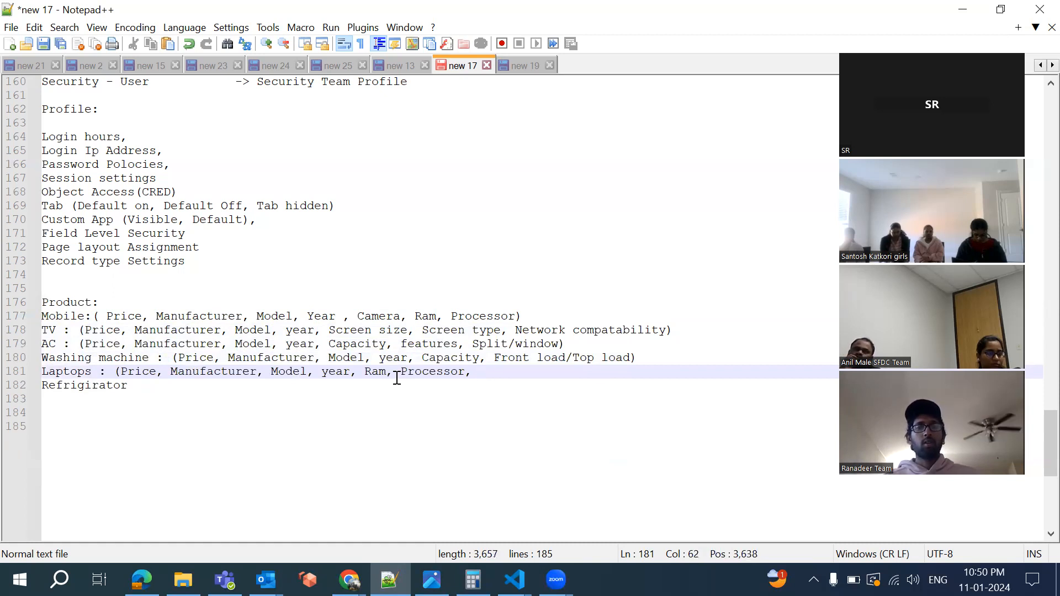
pyautogui.write('Screen Size,')
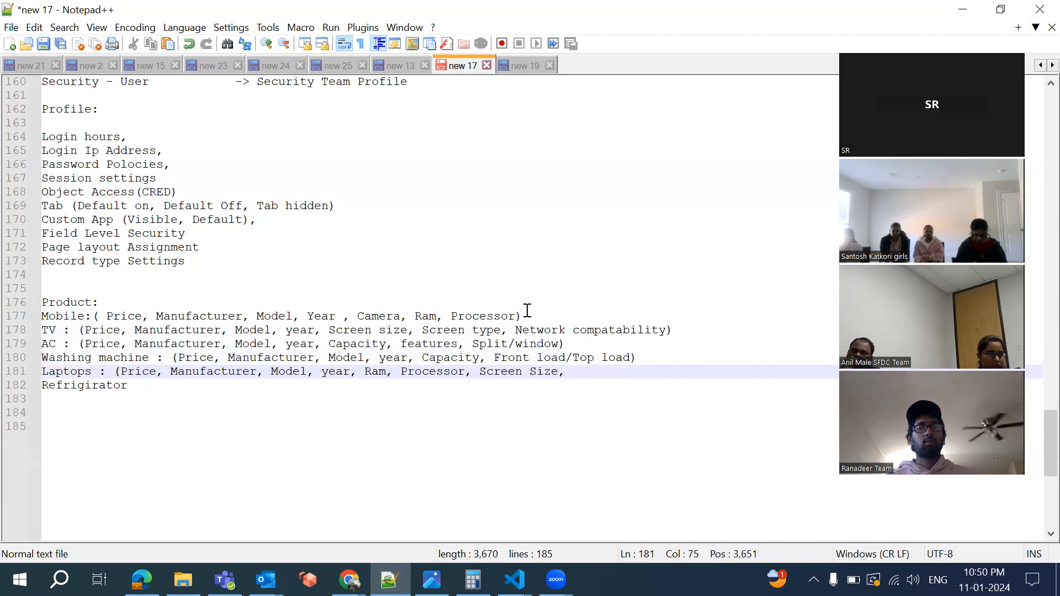
pyautogui.click(516, 317)
# Add screen size to Mobile and close the Laptops list with Internal storage
pyautogui.write(',scr')
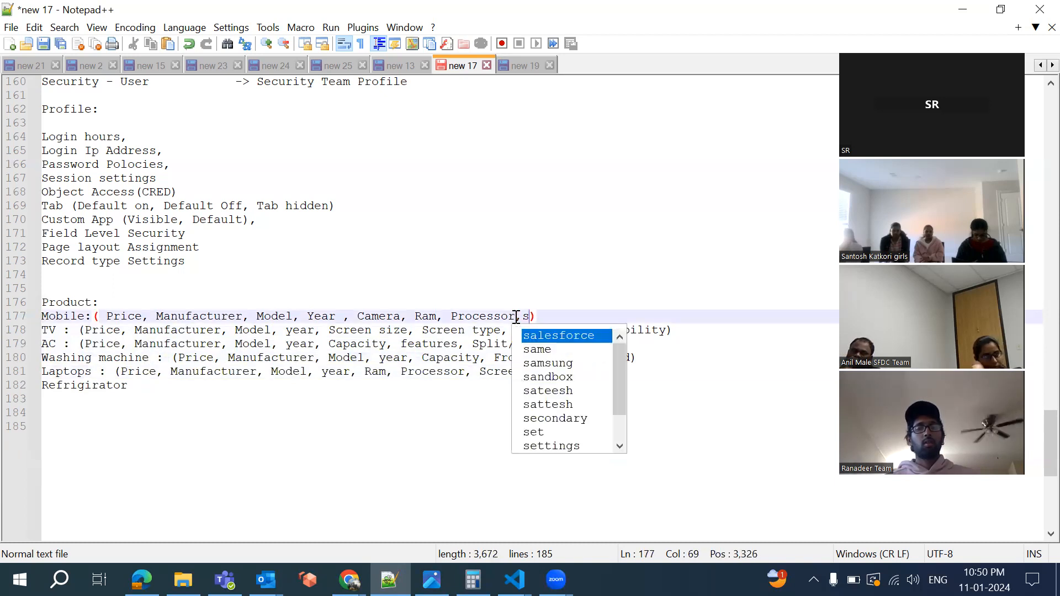
pyautogui.write('een size')
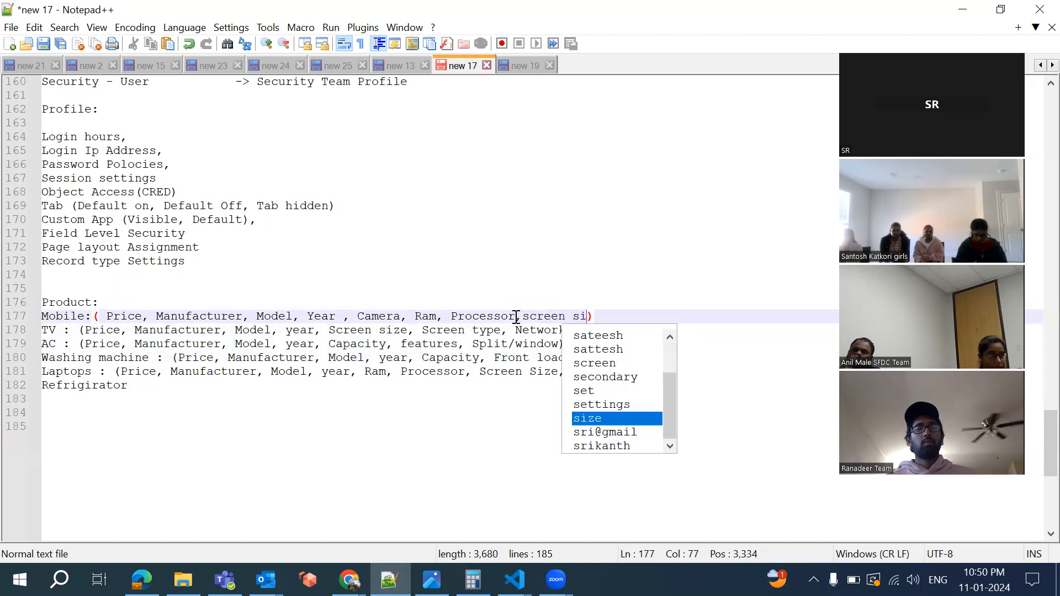
pyautogui.click(523, 389)
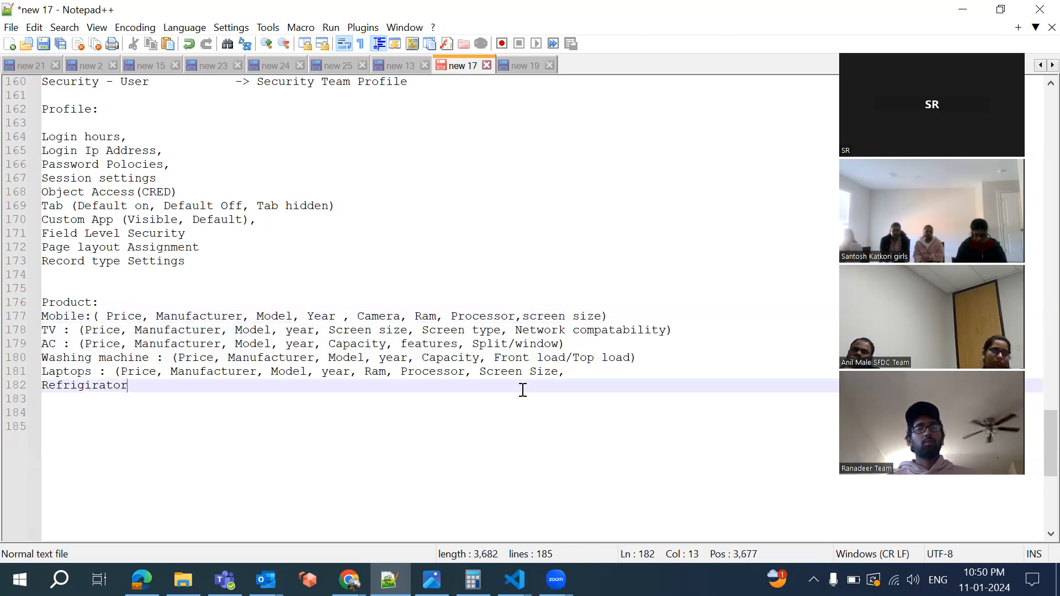
pyautogui.click(586, 374)
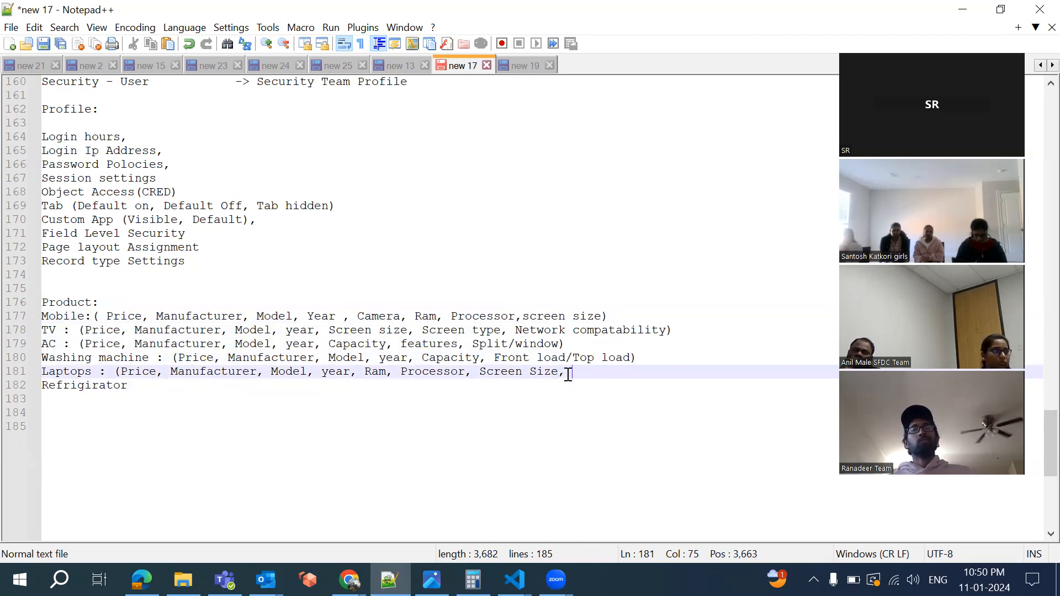
pyautogui.write('Interna')
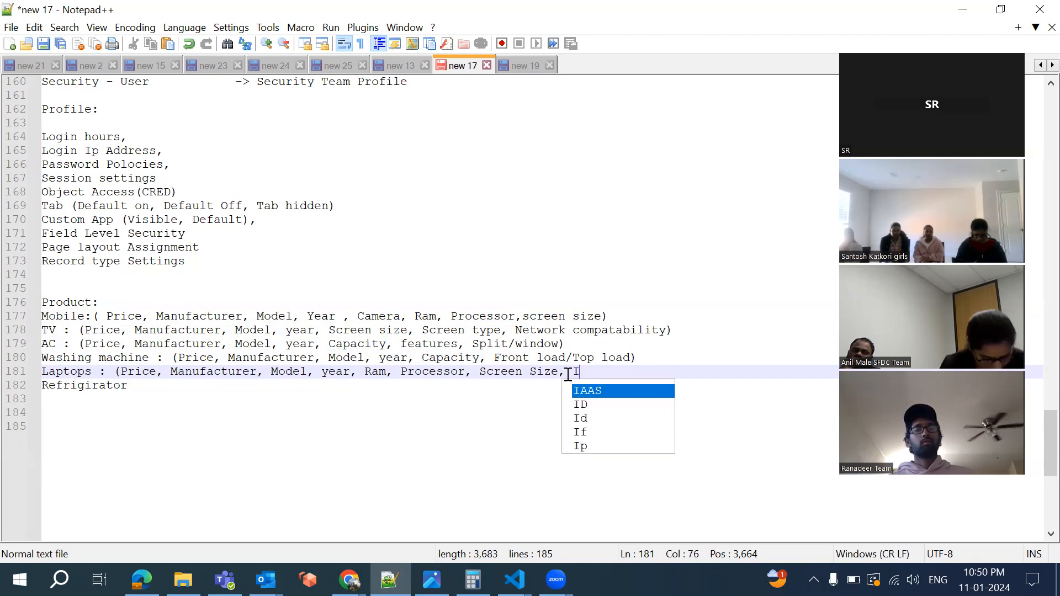
pyautogui.write('l ')
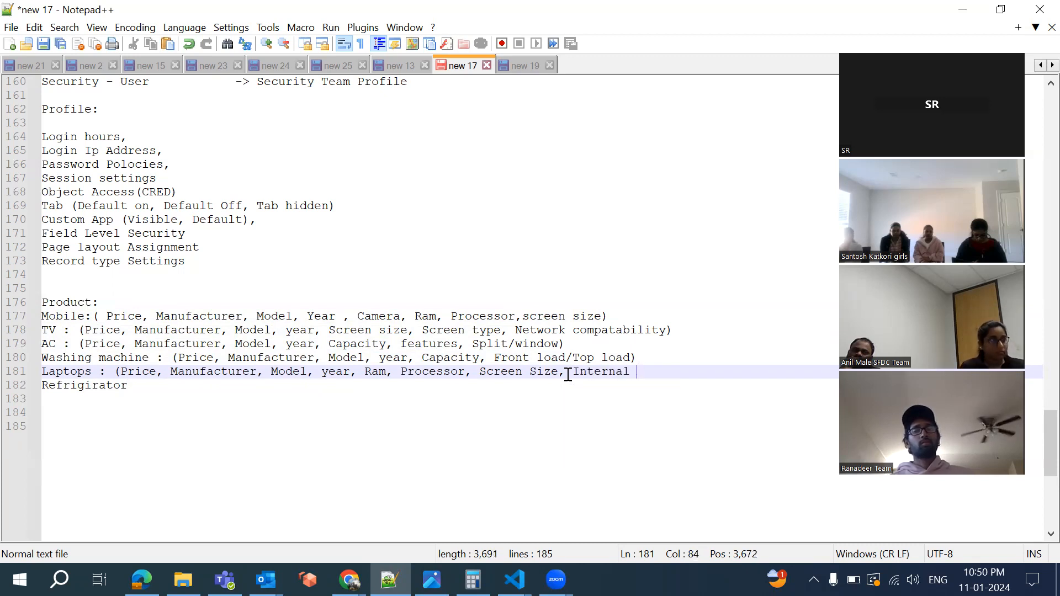
pyautogui.write('storage)')
# Append Internal Storage and Color to the Mobile attribute list
pyautogui.click(601, 317)
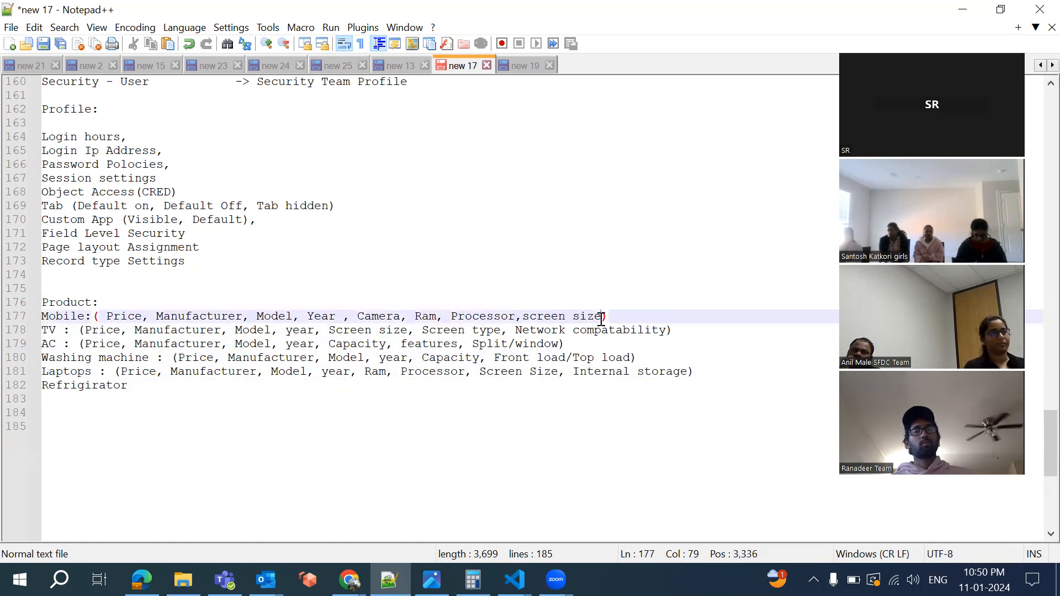
pyautogui.write(', ')
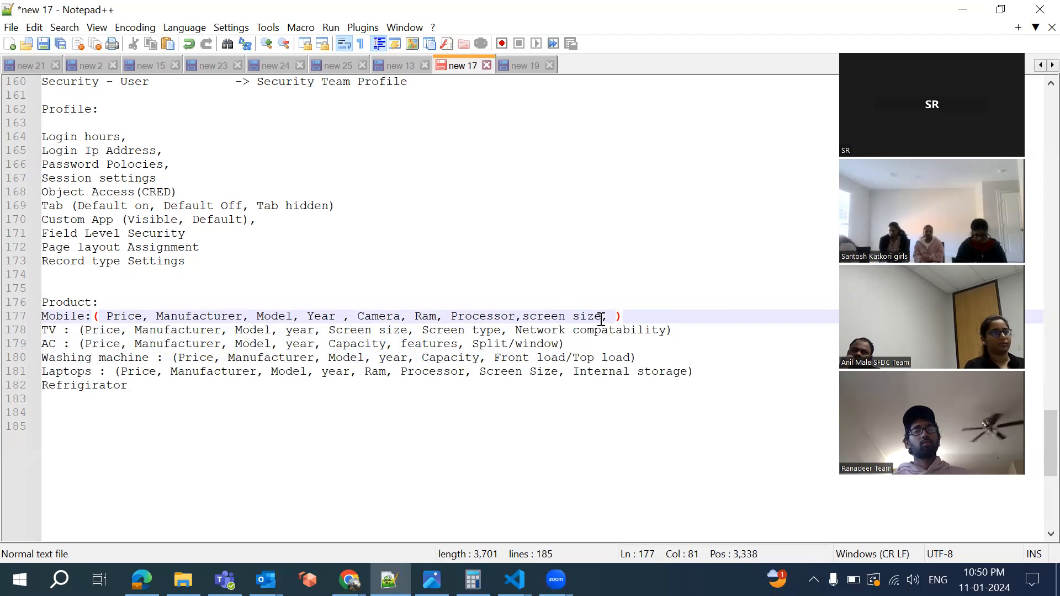
pyautogui.write('Internal')
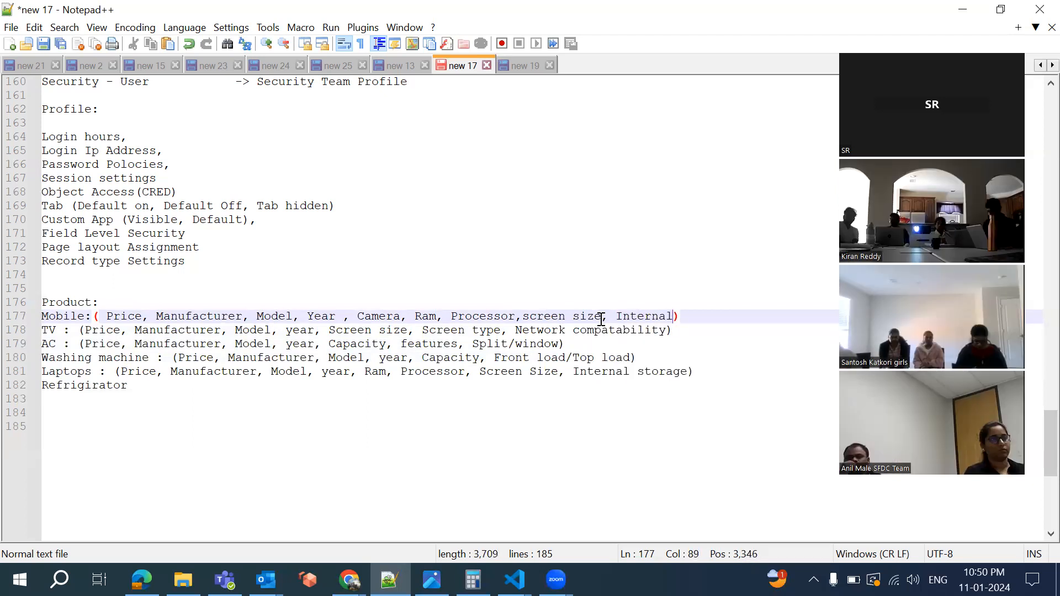
pyautogui.write(' St')
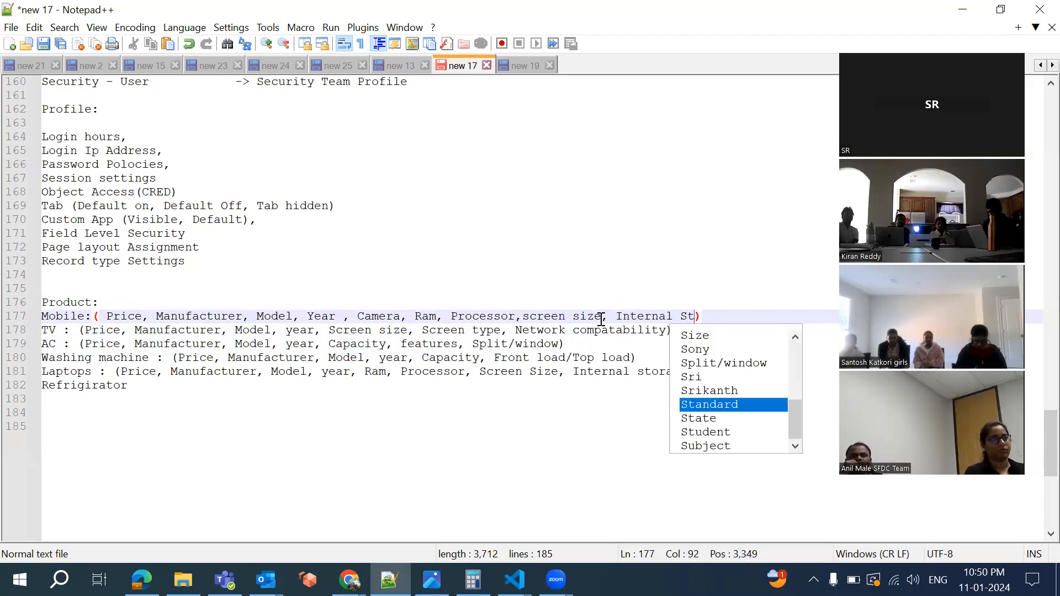
pyautogui.write('orage')
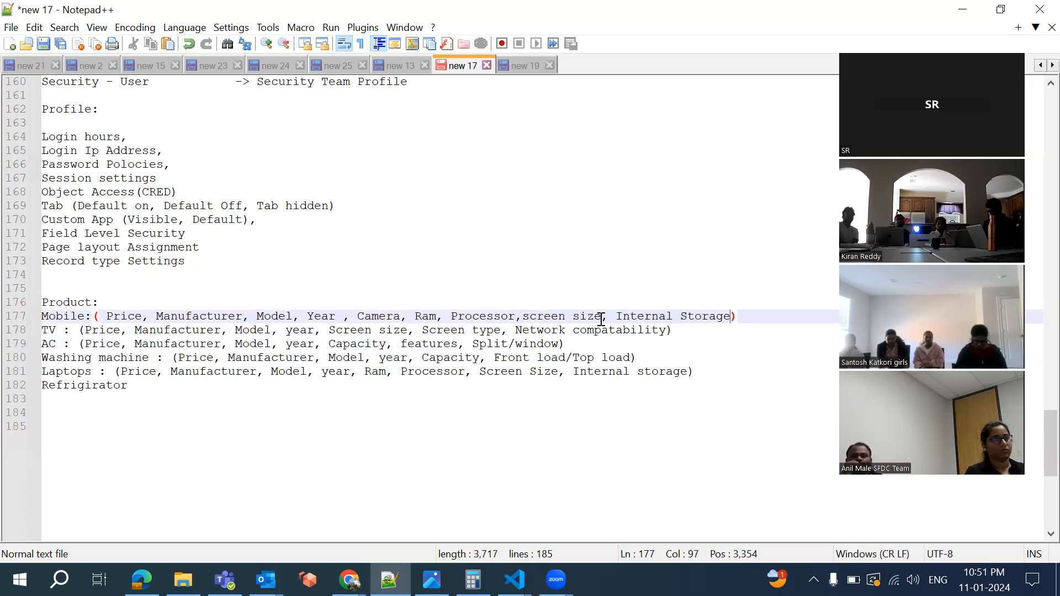
pyautogui.write(', Colo')
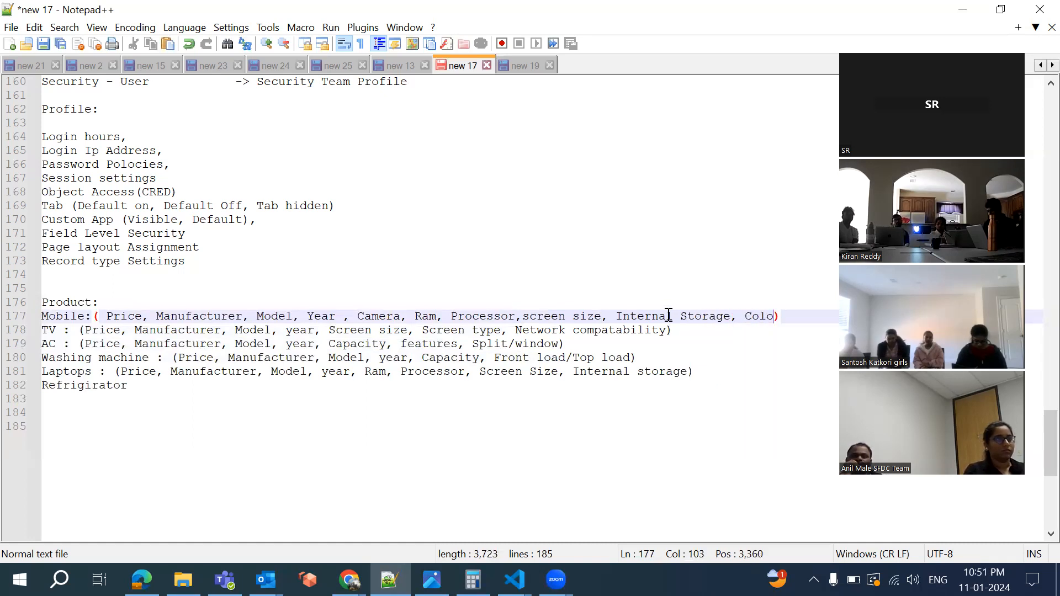
pyautogui.write('r')
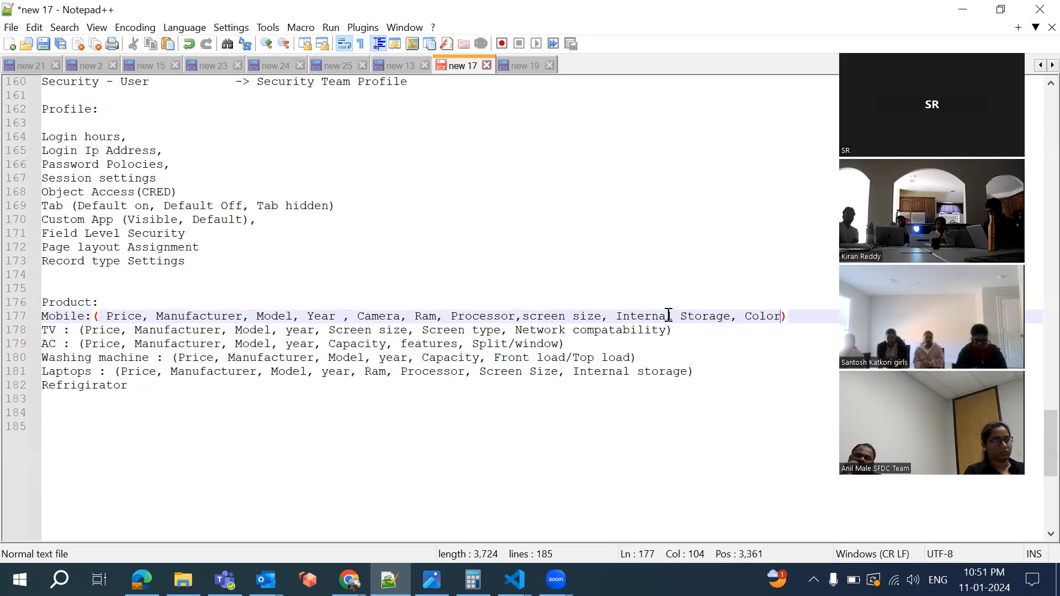
pyautogui.click(666, 331)
# Append Color to the AC, Washing machine and Laptops lists, and add a colon after Refrigirator
pyautogui.write(',')
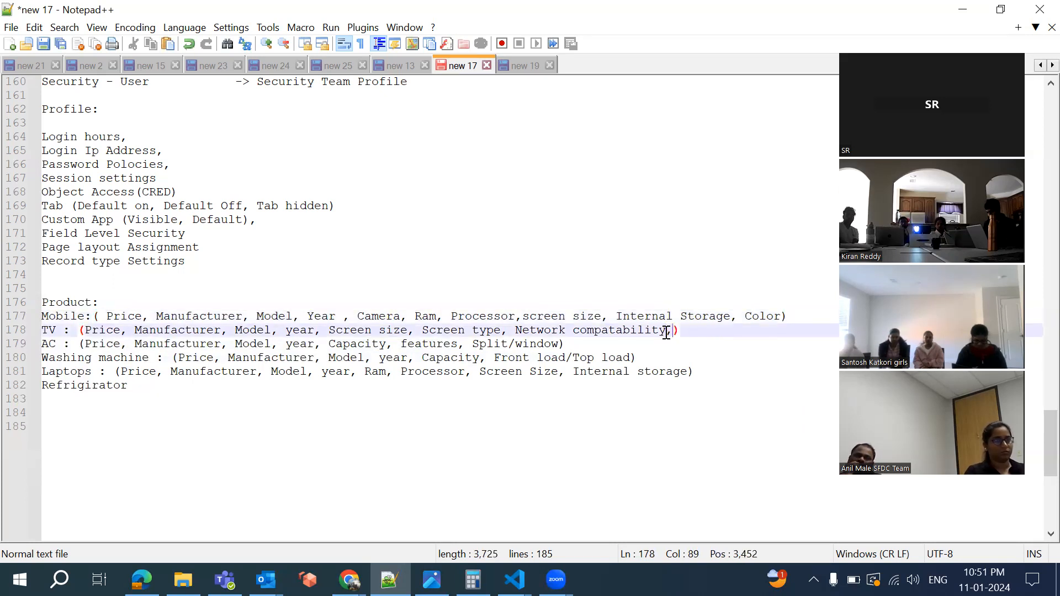
pyautogui.press('BackSpace')
pyautogui.press('BackSpace')
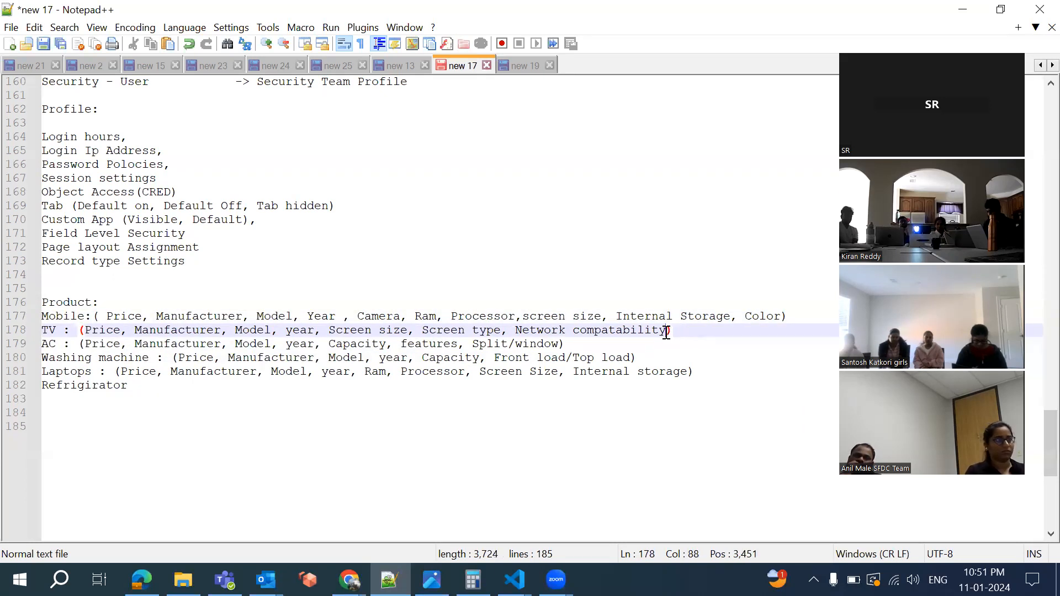
pyautogui.click(557, 344)
pyautogui.write(', ')
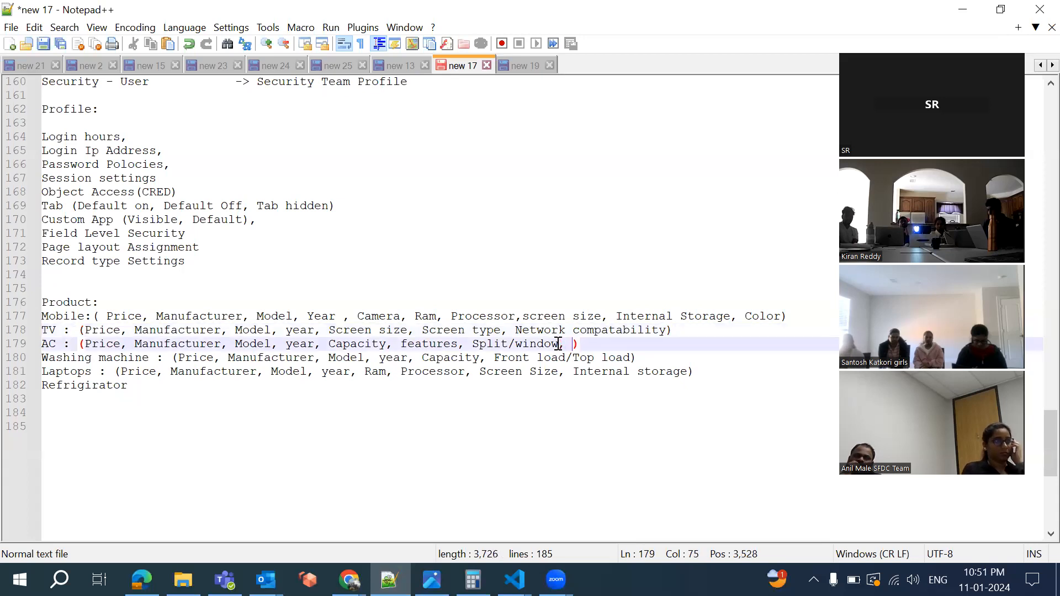
pyautogui.write('Colo')
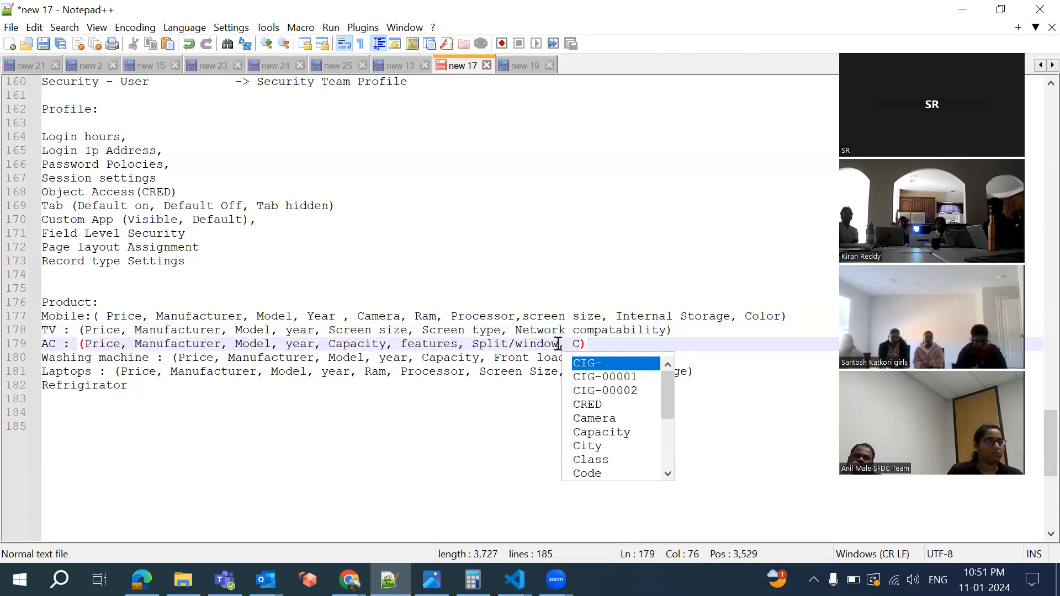
pyautogui.write('r')
pyautogui.click(538, 344)
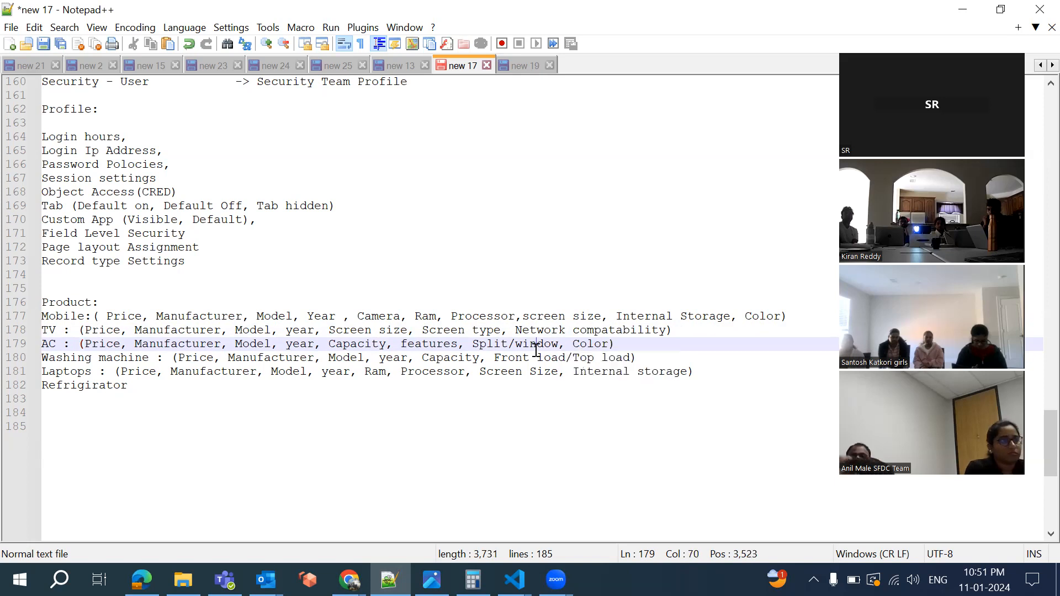
pyautogui.click(633, 357)
pyautogui.write(', ')
pyautogui.write('Color')
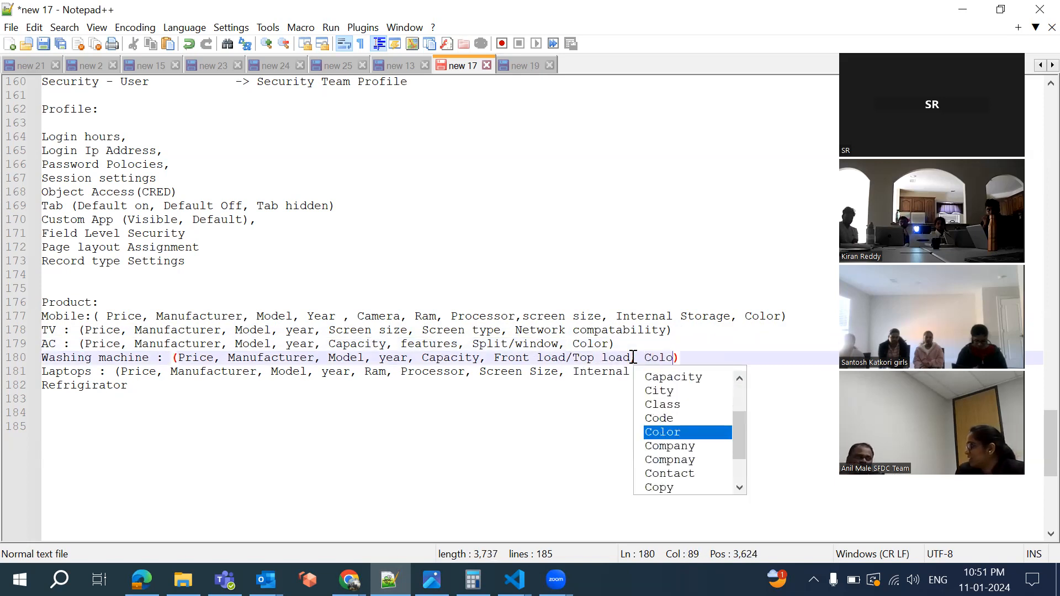
pyautogui.click(613, 371)
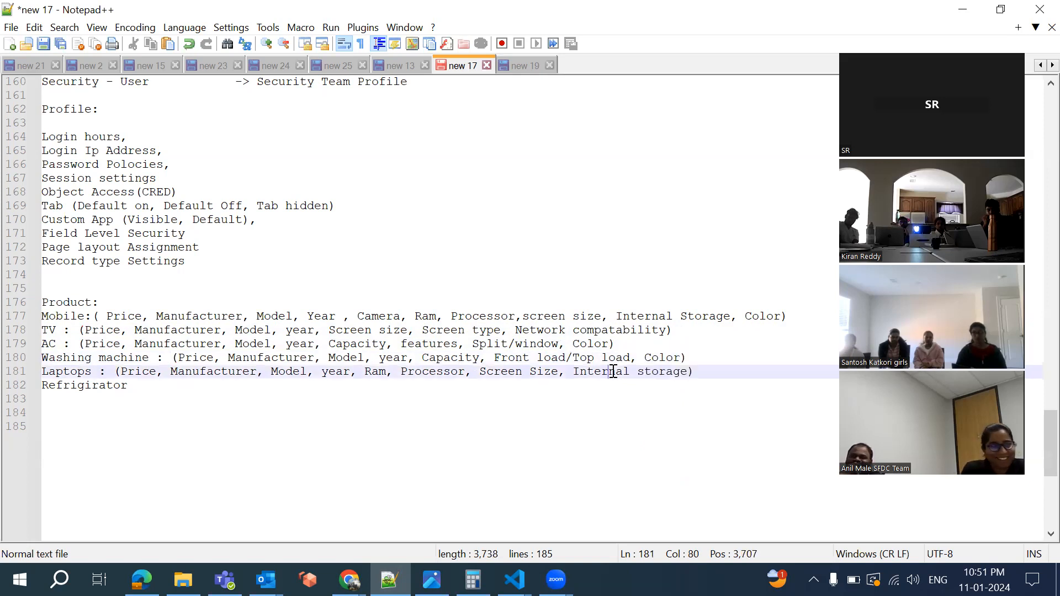
pyautogui.click(688, 373)
pyautogui.write(', Color')
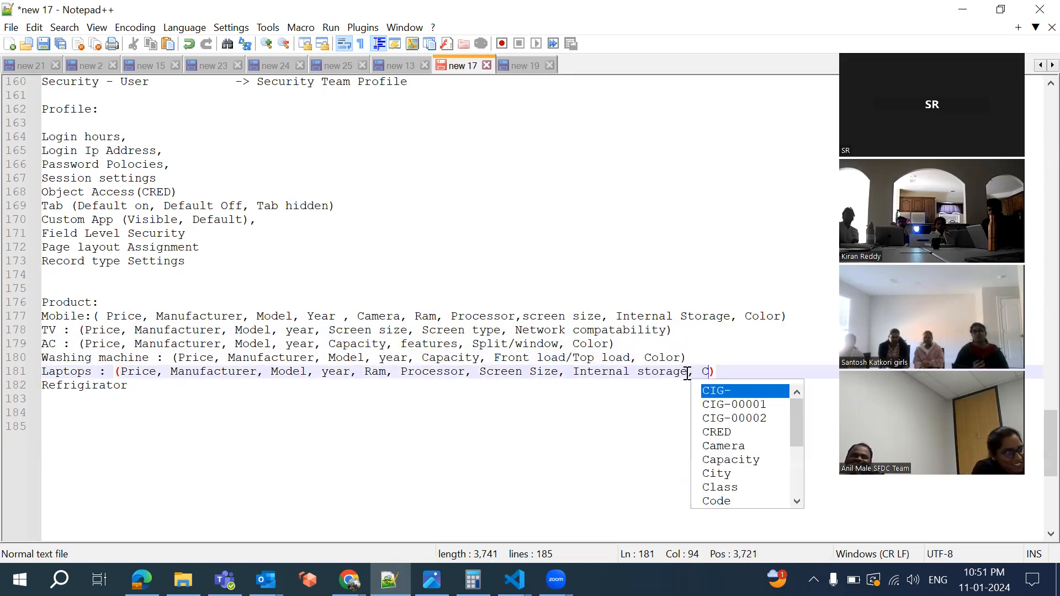
pyautogui.click(436, 391)
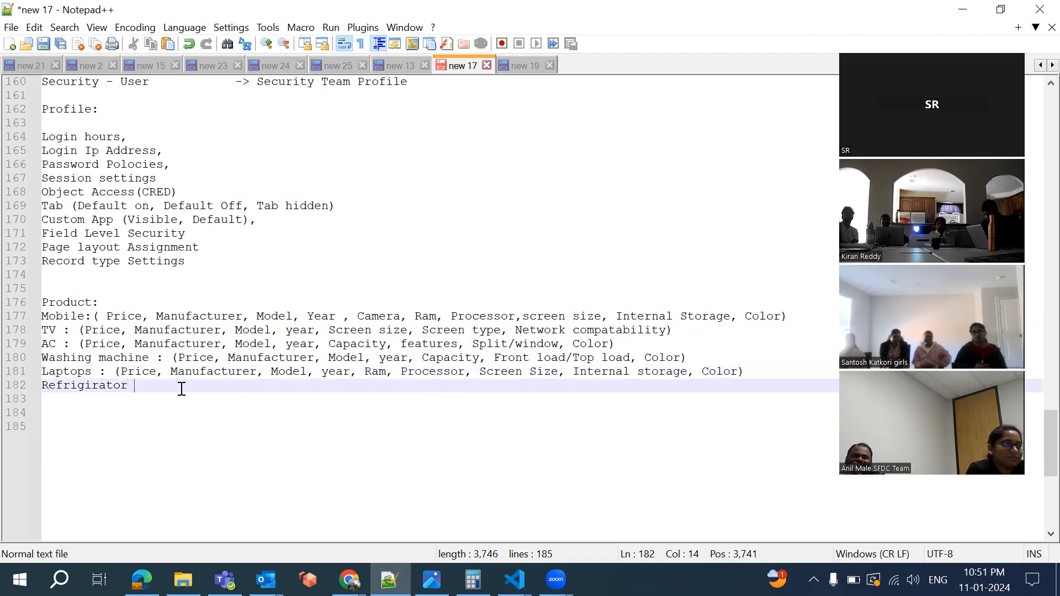
pyautogui.write(':')
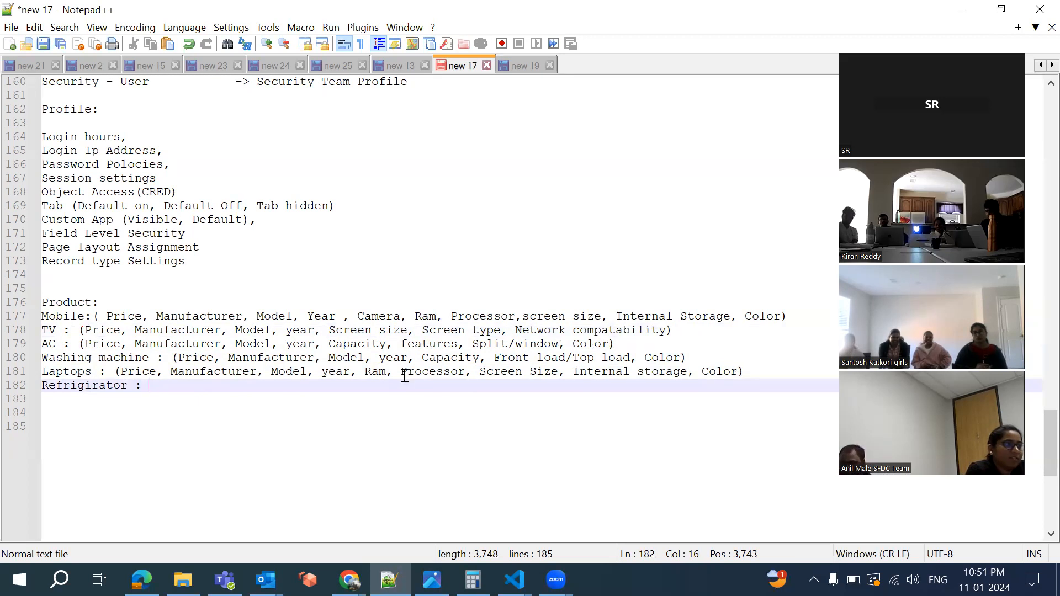
# Complete Refrigirator's list with the pasted shared fields plus Color, Capacity, Coil, closing the parenthesis
pyautogui.write('(Price, Manufacturer, Model, year,')
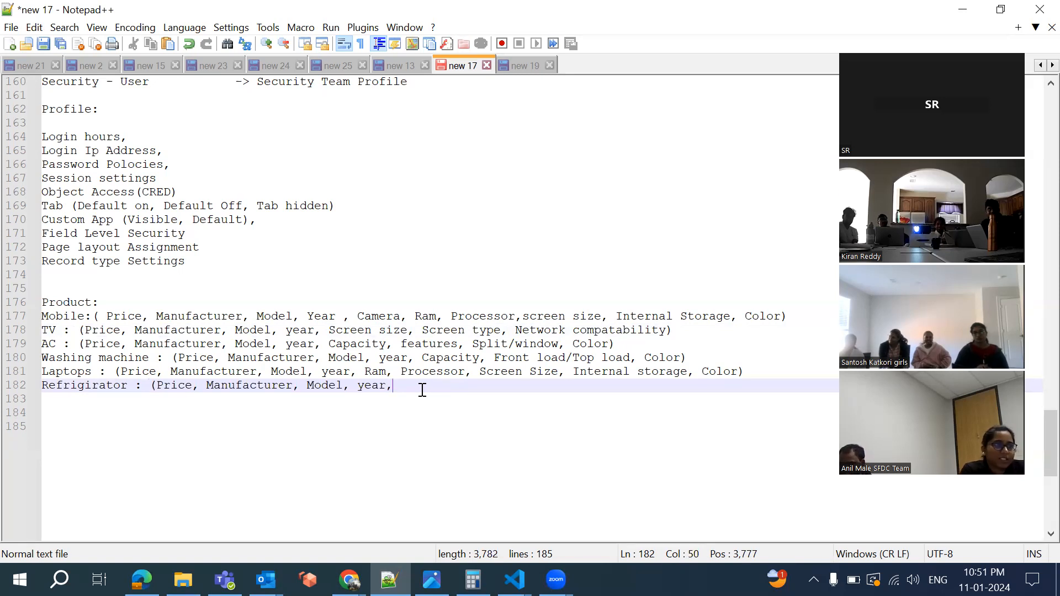
pyautogui.write('Color,')
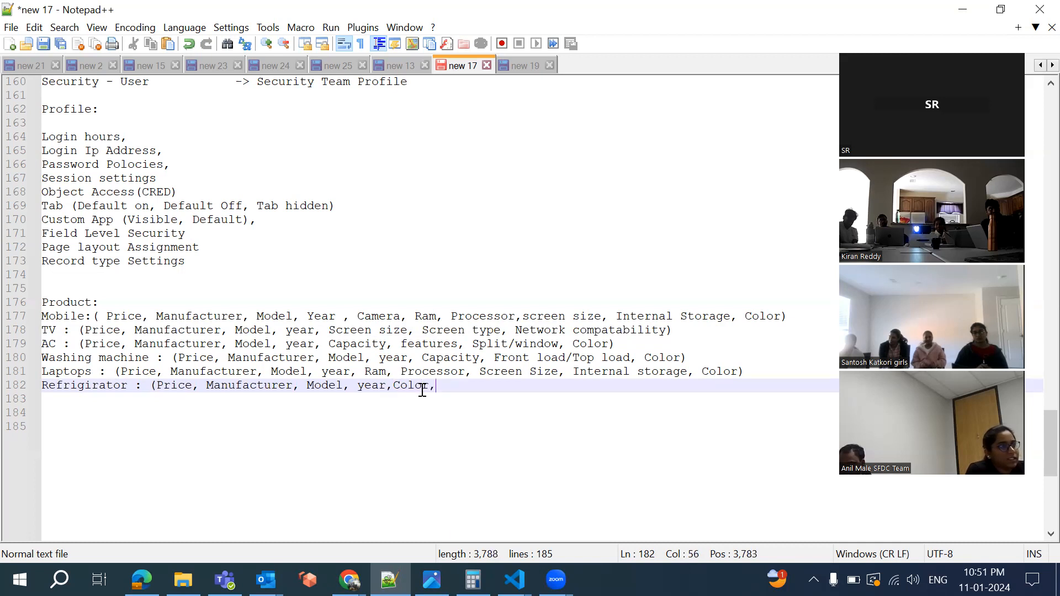
pyautogui.write(' Capac')
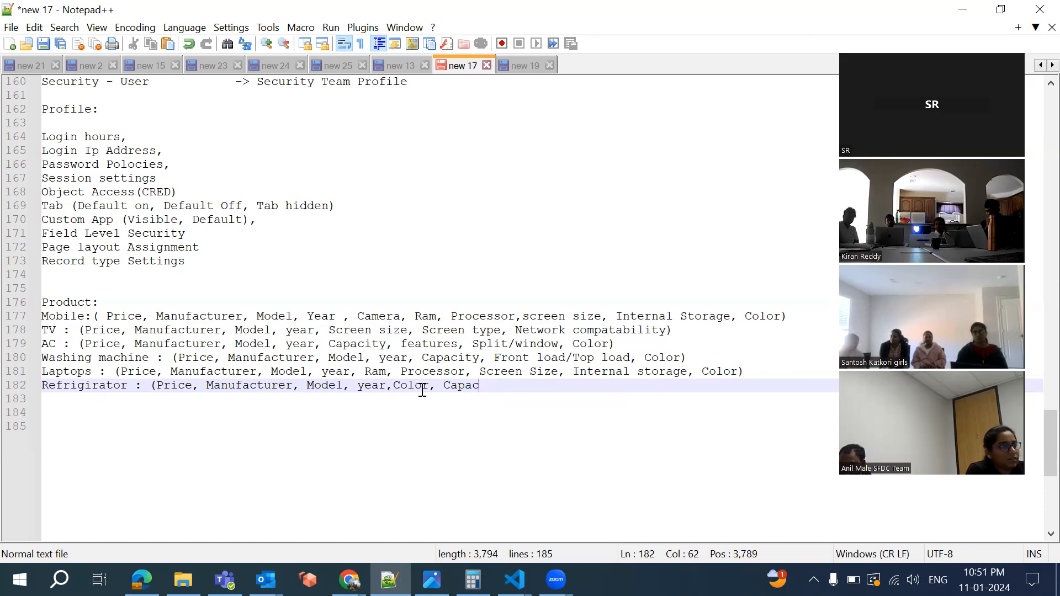
pyautogui.write('otity,')
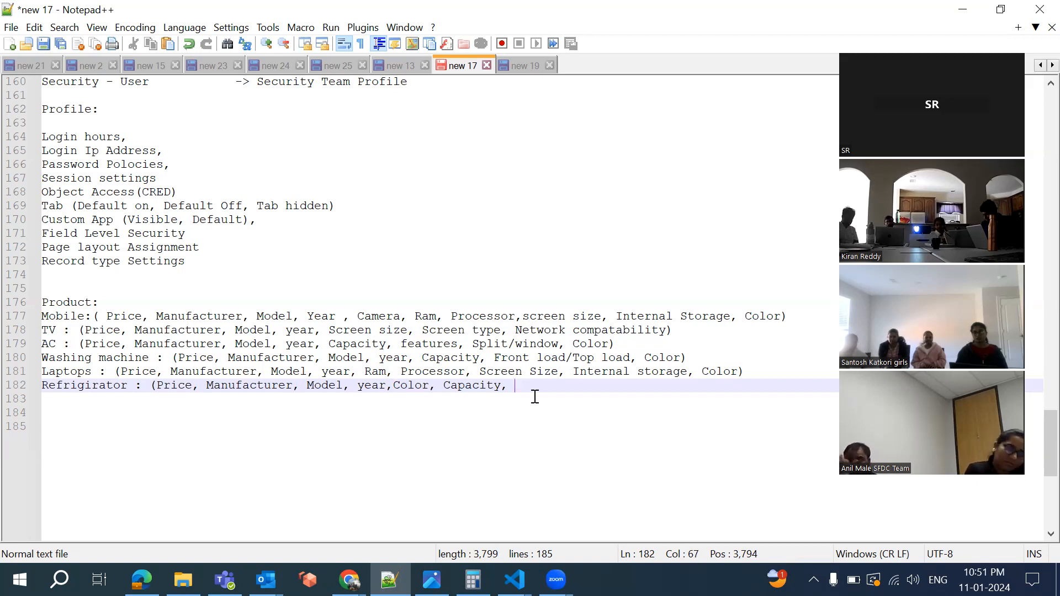
pyautogui.write('Coli')
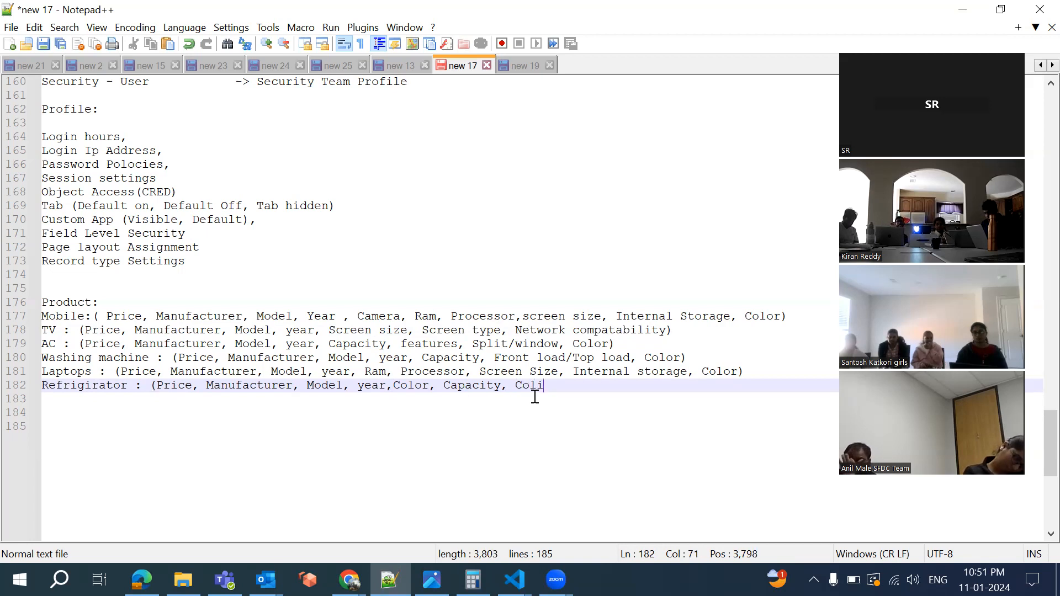
pyautogui.press('BackSpace')
pyautogui.press('BackSpace')
pyautogui.write('il)')
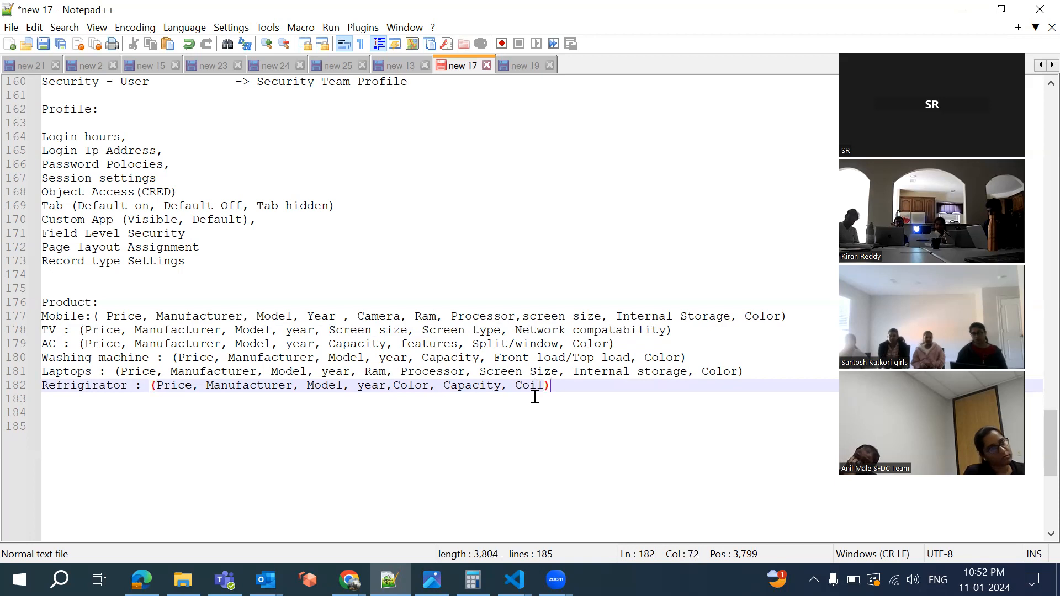
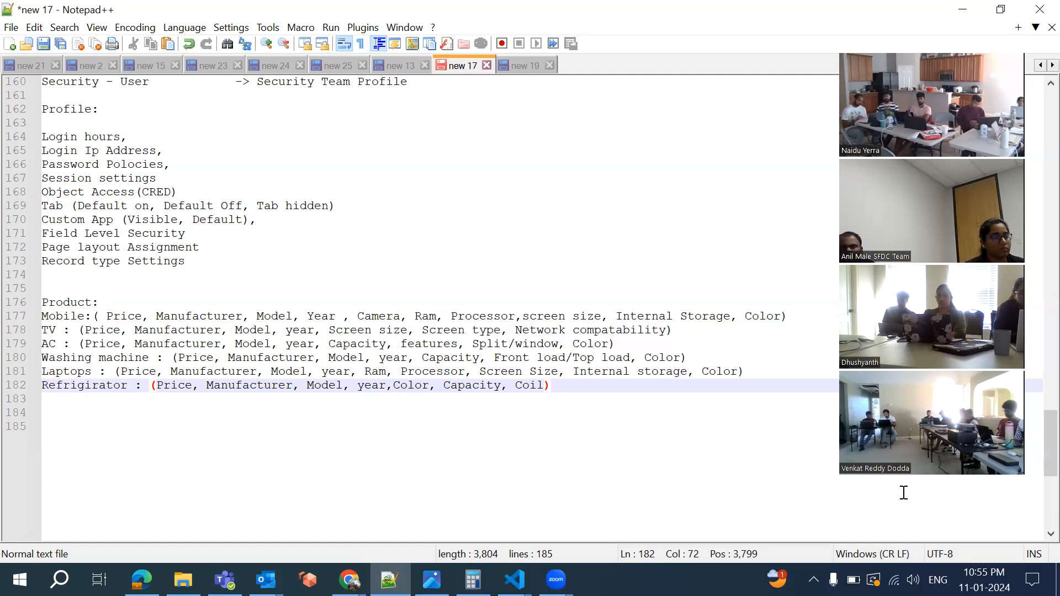
# Bring the Salesforce Profiles setup window in Chrome to the front
pyautogui.click(349, 580)
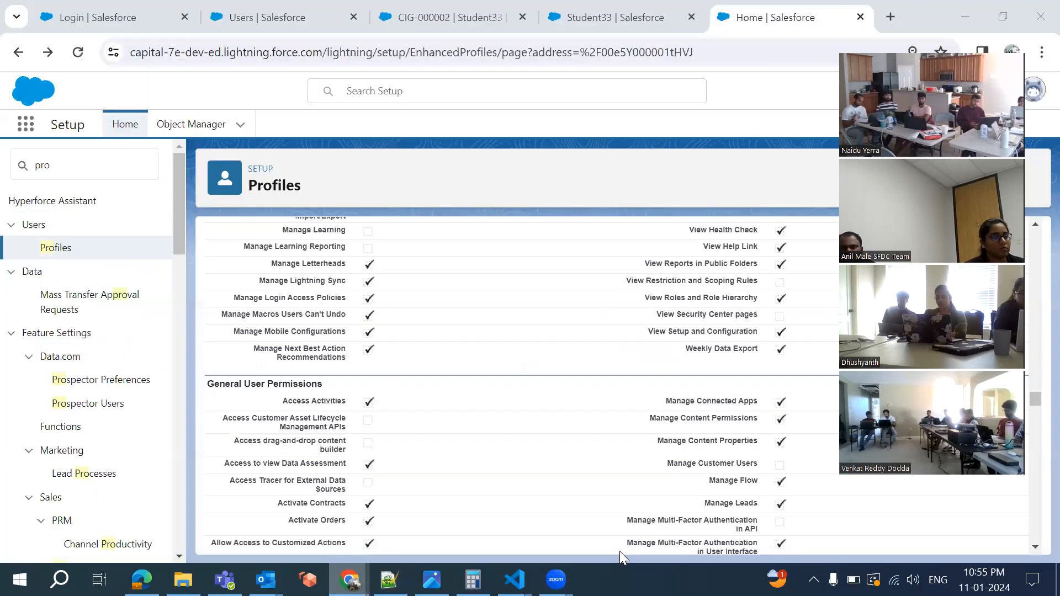
pyautogui.click(619, 550)
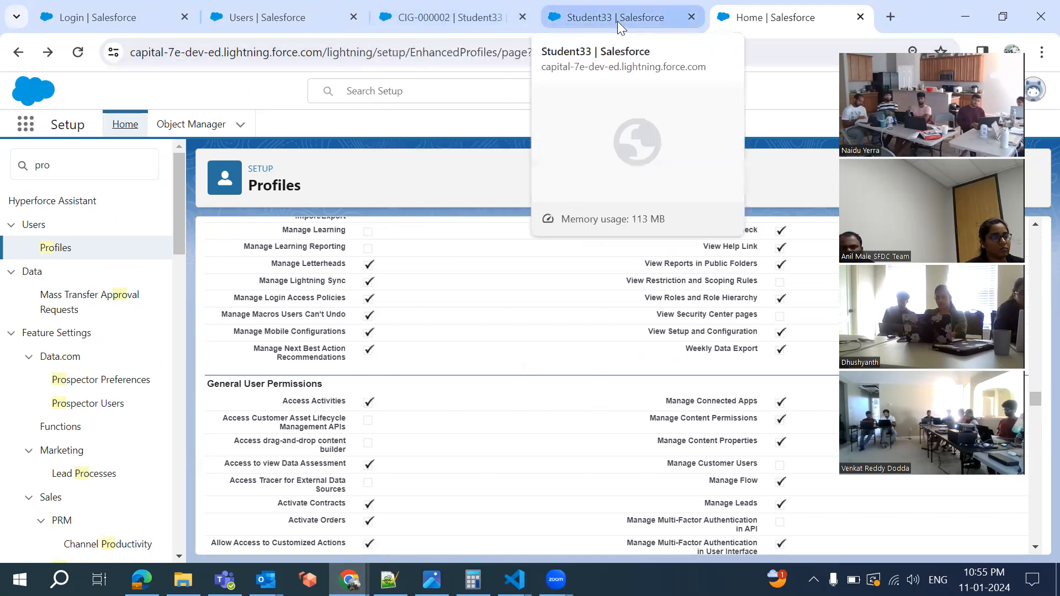
# Open the Student33 object's Fields & Relationships list
pyautogui.click(587, 18)
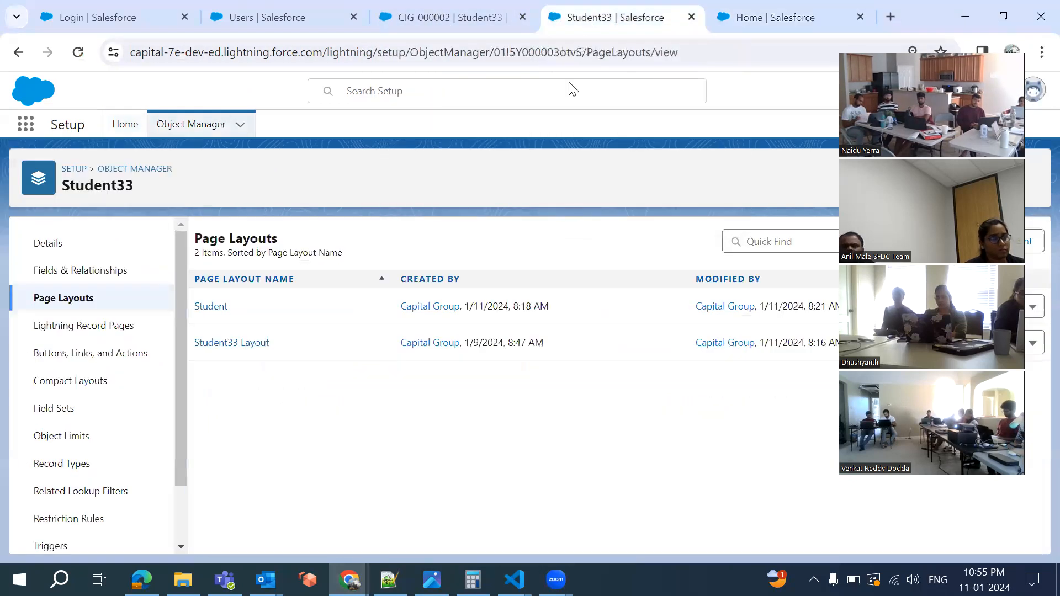
pyautogui.click(78, 271)
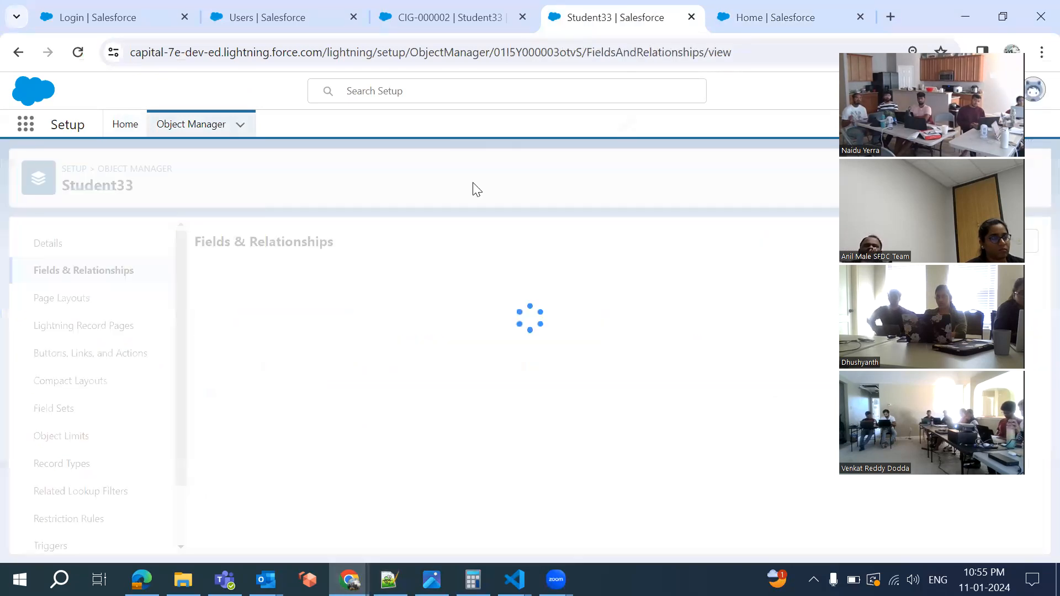
pyautogui.scroll(-2, 326, 384)
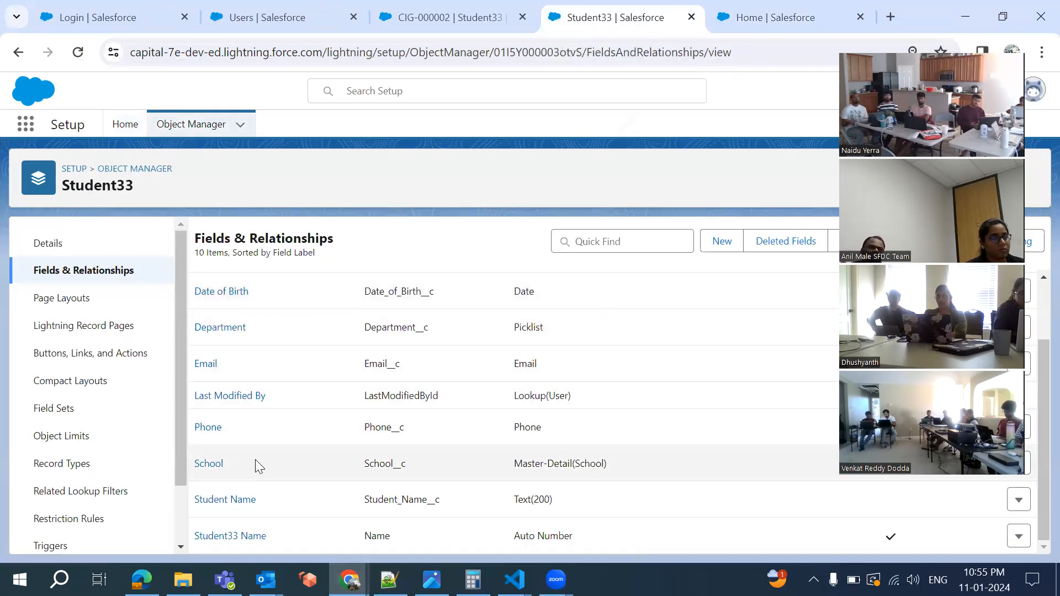
# Review the required Country picklist (IND, USA, UAE, CAN, AUS) on CIG-000002 without saving, then return to Notepad++
pyautogui.click(450, 21)
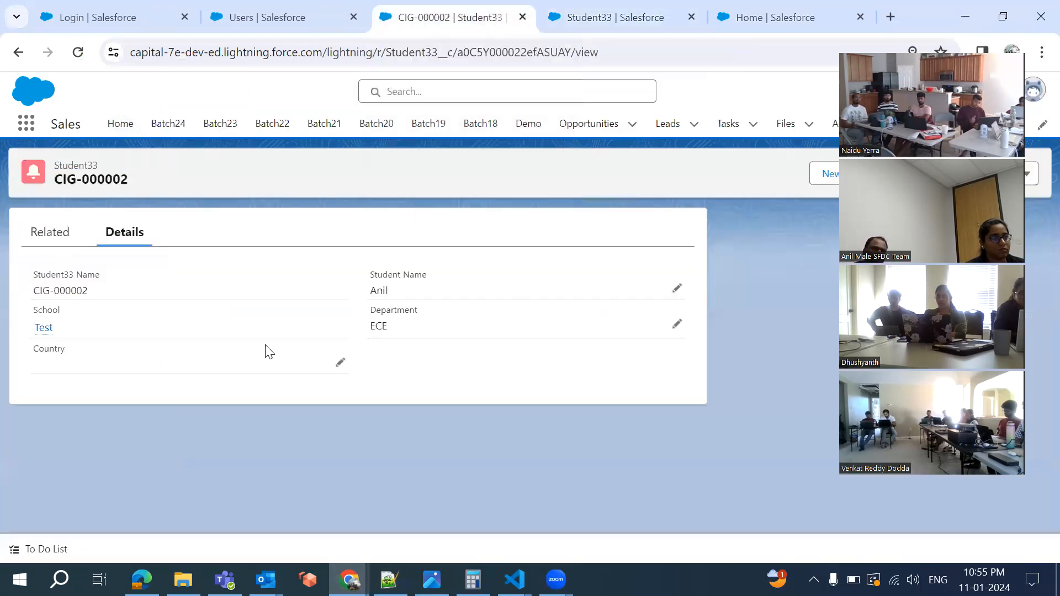
pyautogui.click(339, 363)
pyautogui.click(275, 423)
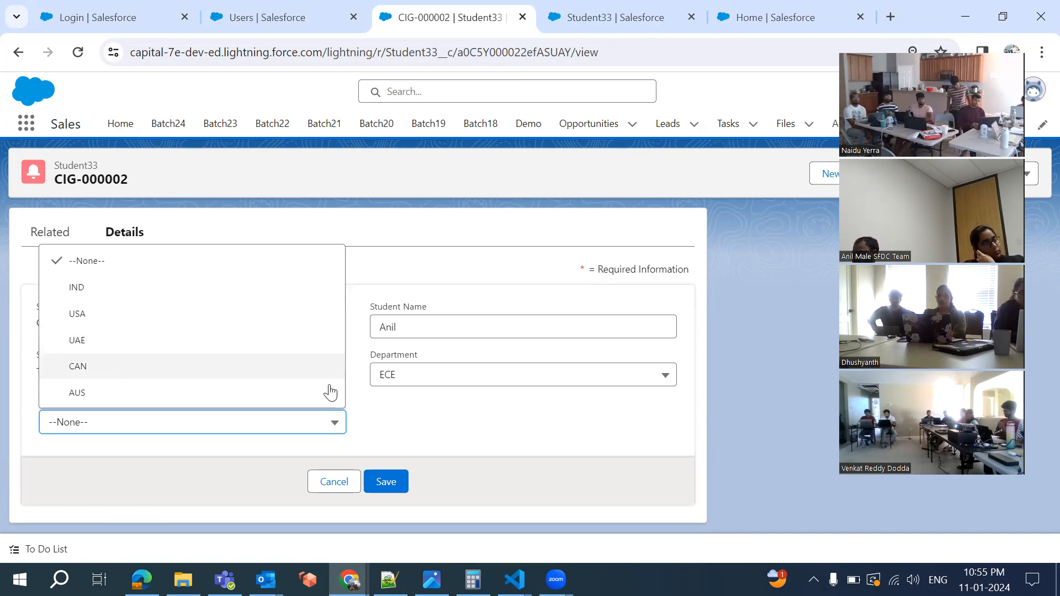
pyautogui.click(428, 431)
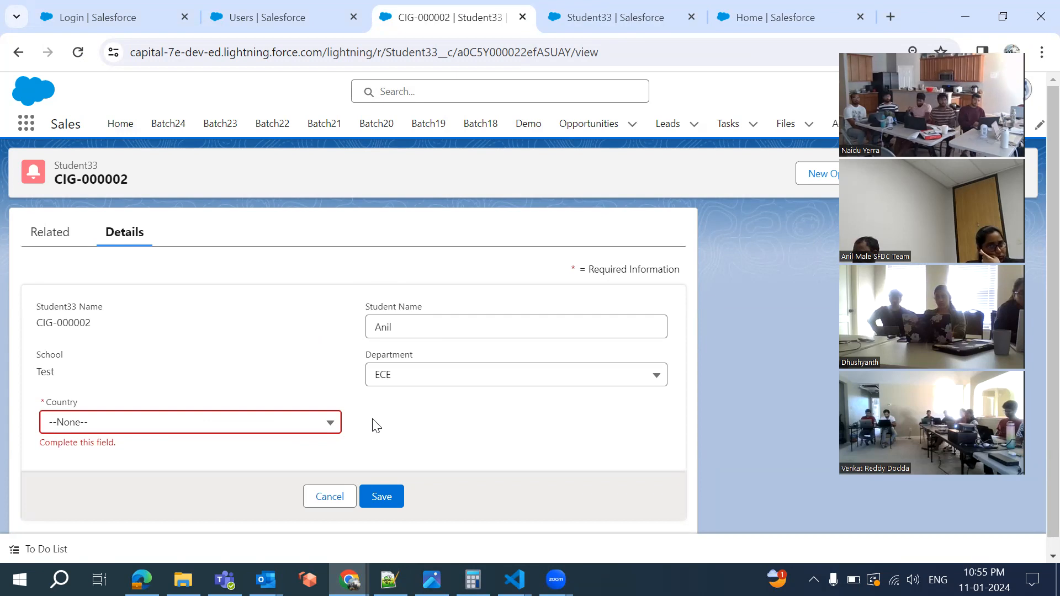
pyautogui.click(263, 436)
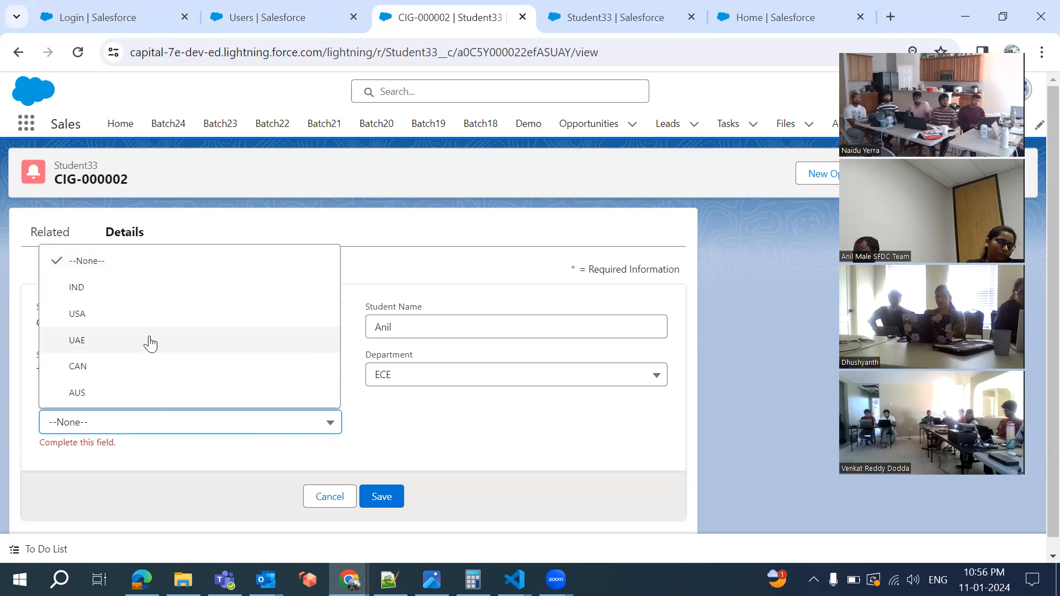
pyautogui.click(415, 473)
pyautogui.hotkey('alt', 'Tab')
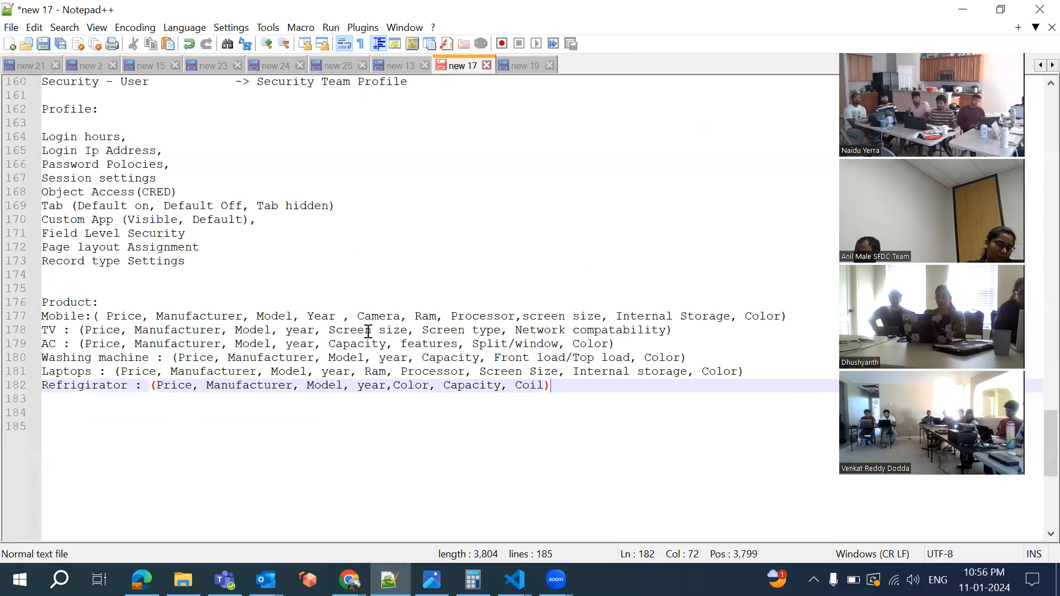
# Insert blank lines below the Refrigirator entry in the notes
pyautogui.click(381, 316)
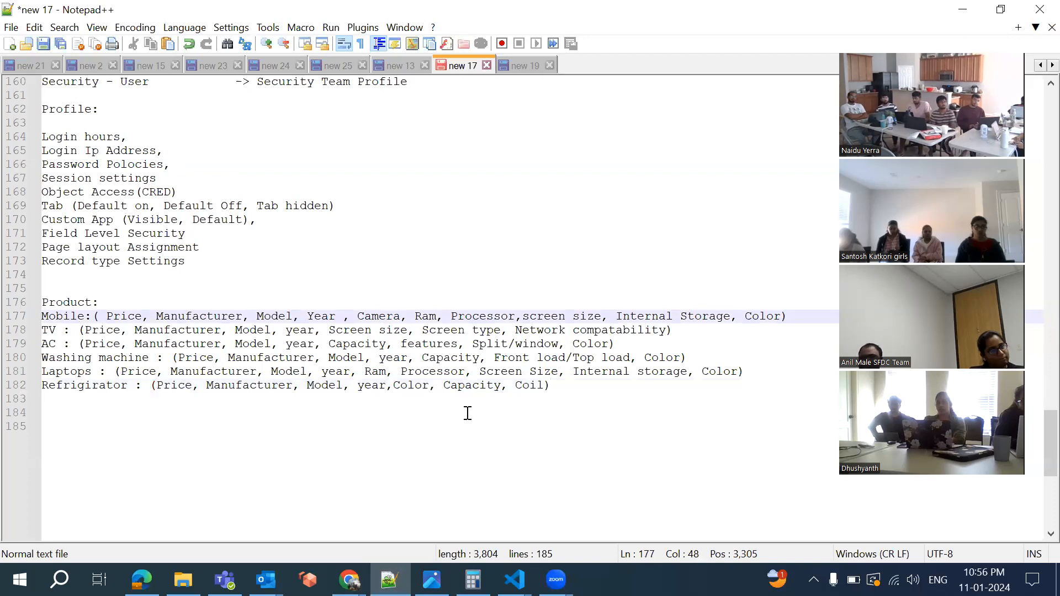
pyautogui.press('Return')
pyautogui.press('Return')
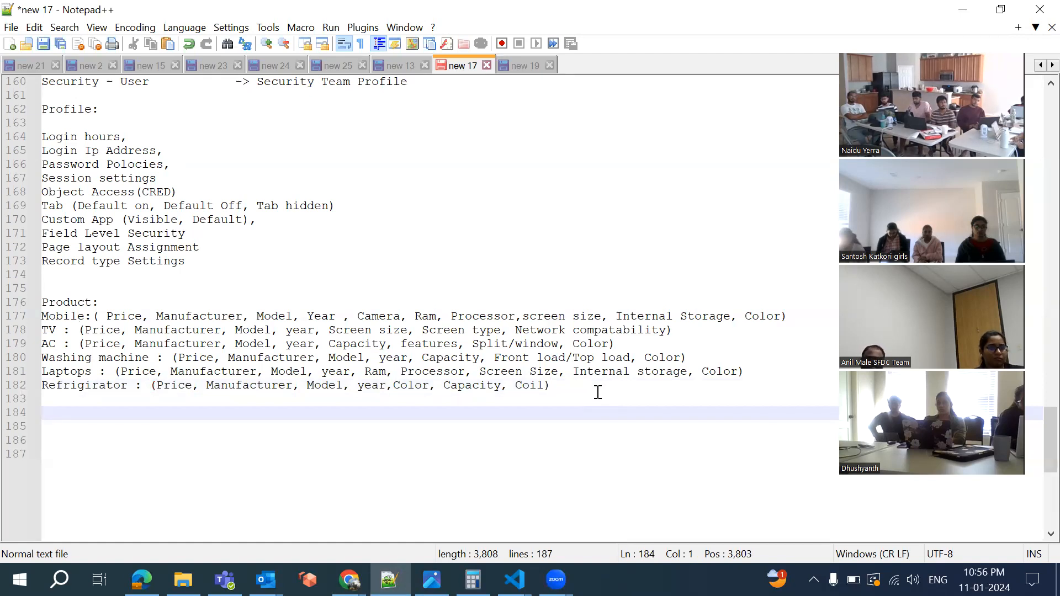
# Add a 'Ram:' heading with values 1, 2,4,8,16,32
pyautogui.write('Ram')
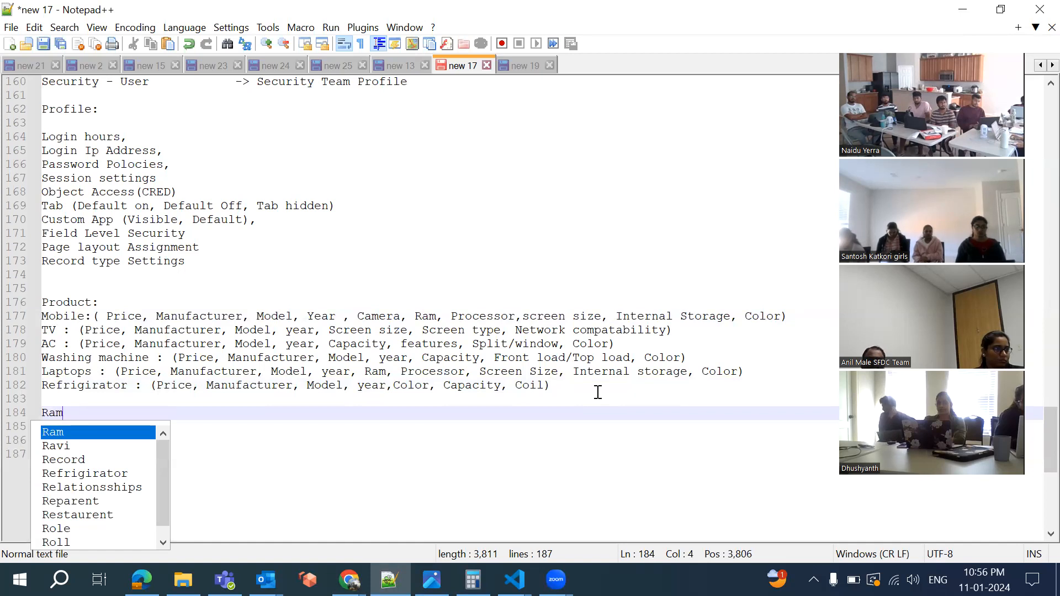
pyautogui.write(':')
pyautogui.press('Return')
pyautogui.write('1')
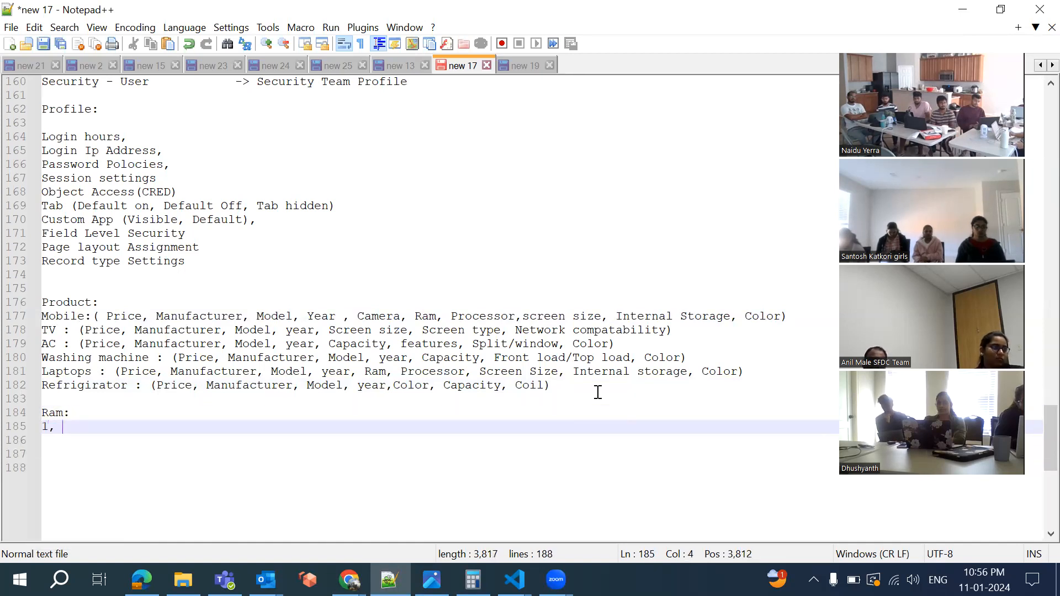
pyautogui.write(', 2,3,')
pyautogui.press('BackSpace')
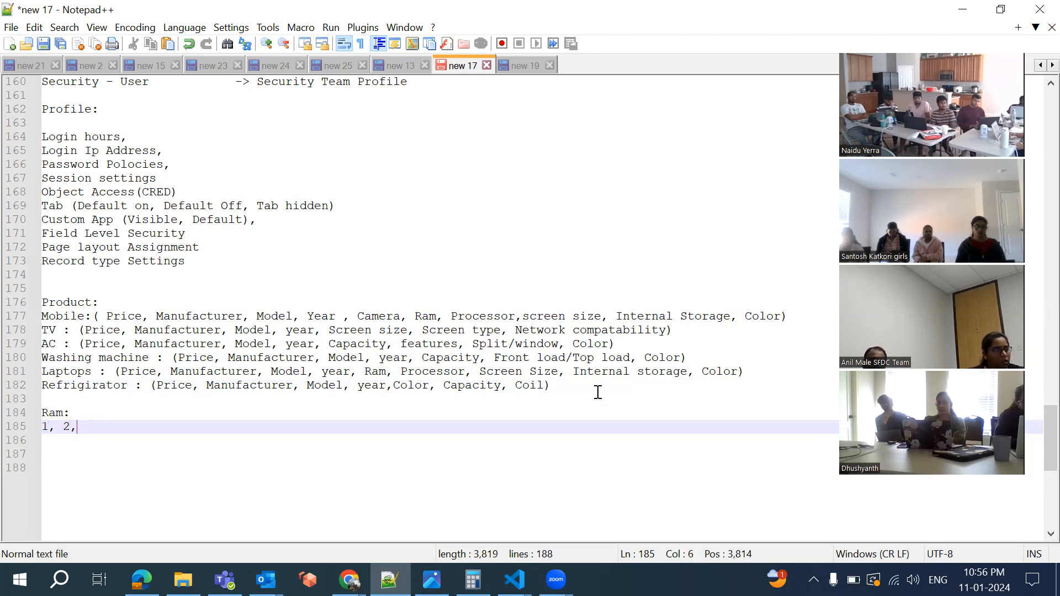
pyautogui.write('4,')
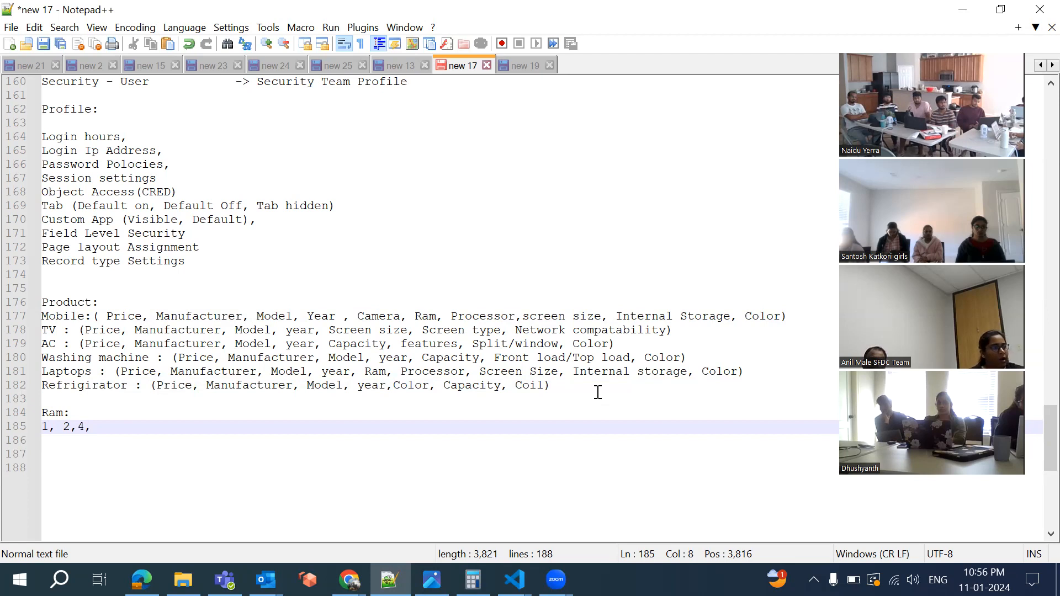
pyautogui.write('8,1')
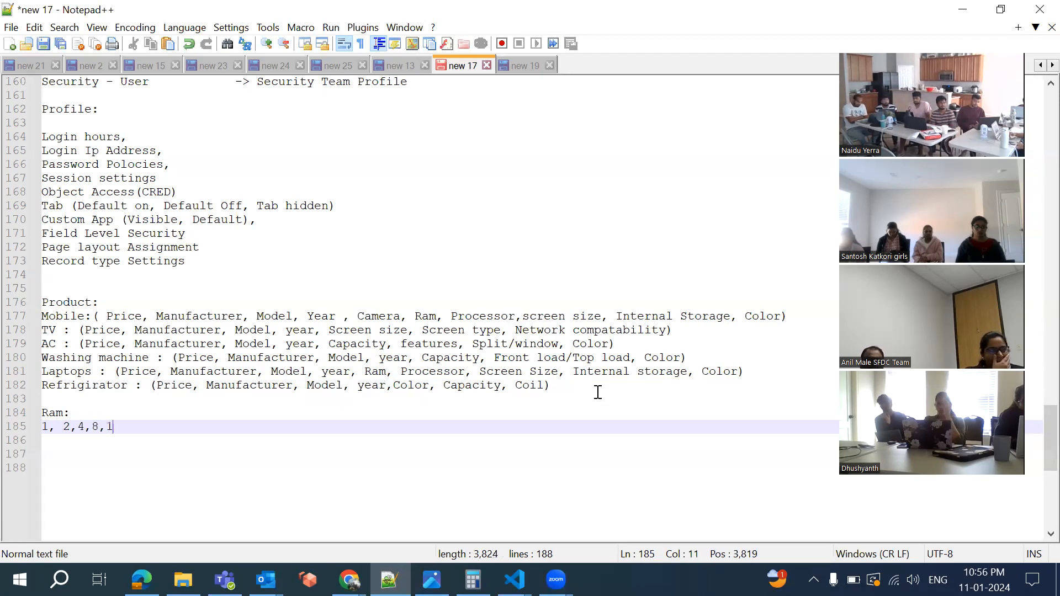
pyautogui.write('6,32,')
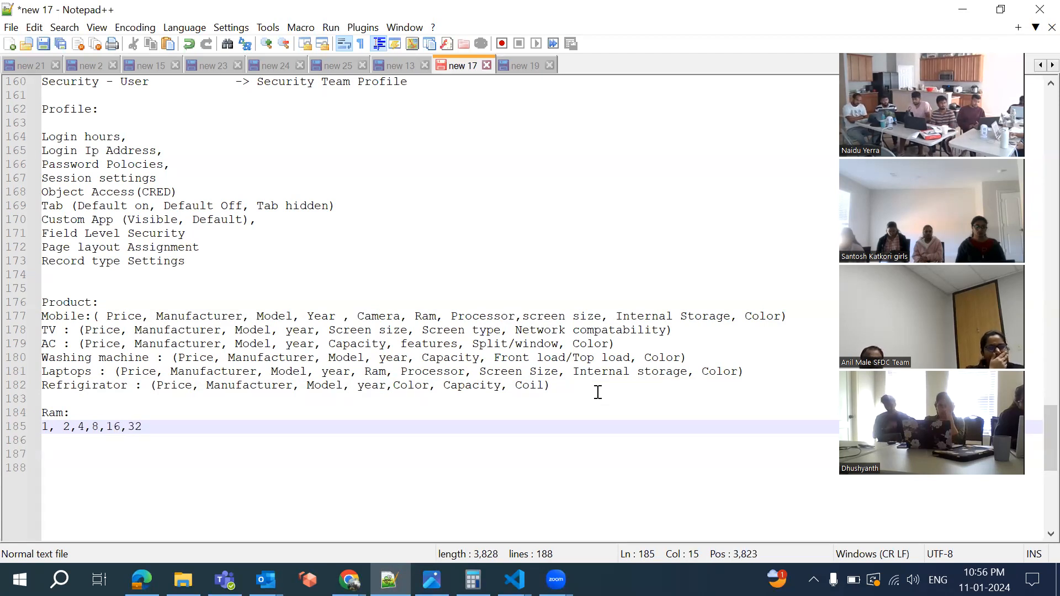
pyautogui.press('BackSpace')
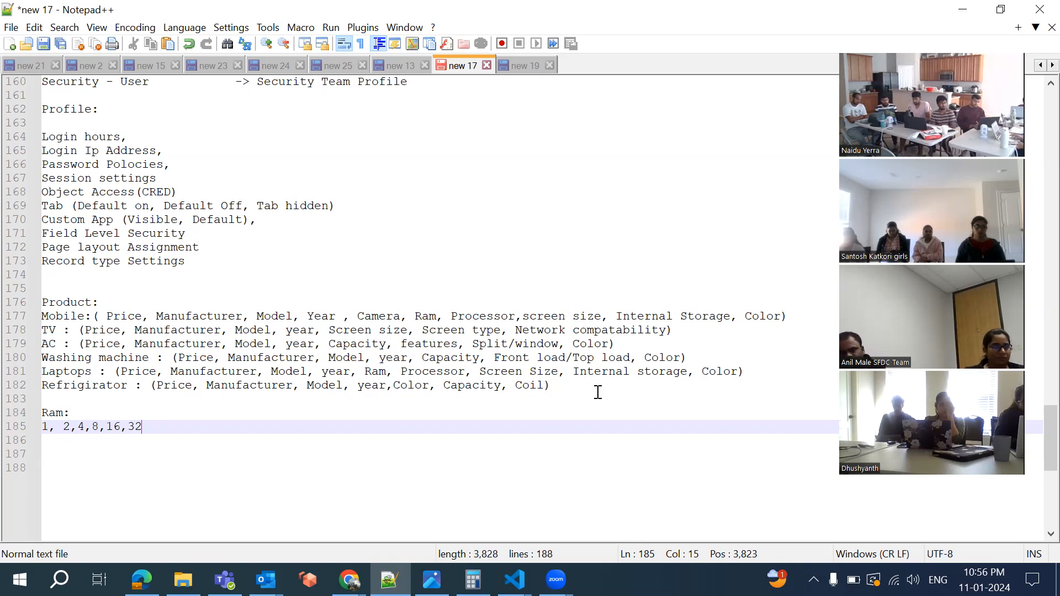
pyautogui.press('Return')
pyautogui.press('Return')
# Add an 'Internal Storage:' heading with values 64, 128,256,512,1024
pyautogui.write('Inte')
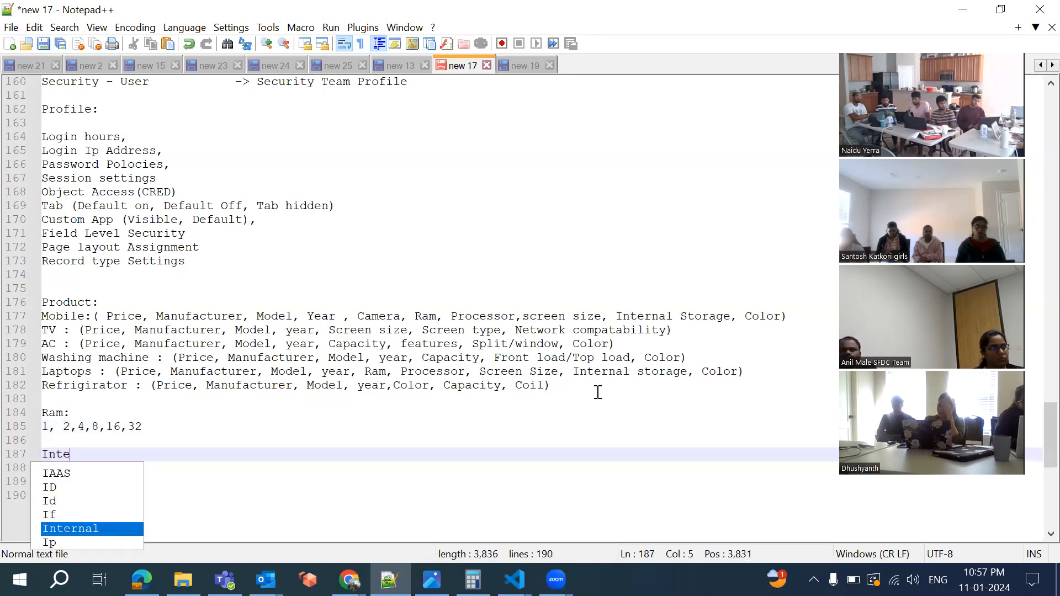
pyautogui.write('rnal')
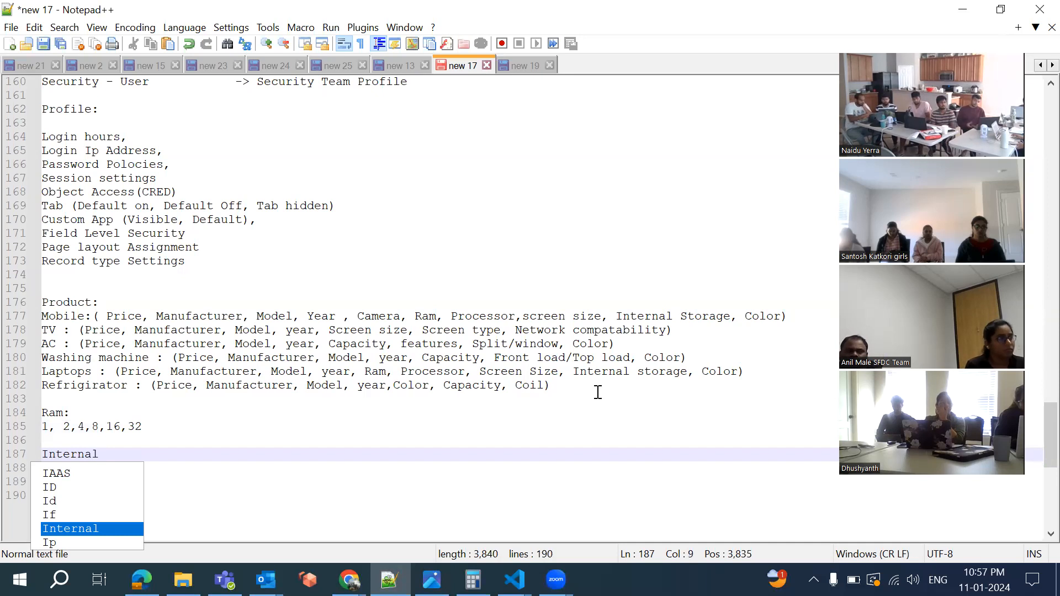
pyautogui.write(' Sti')
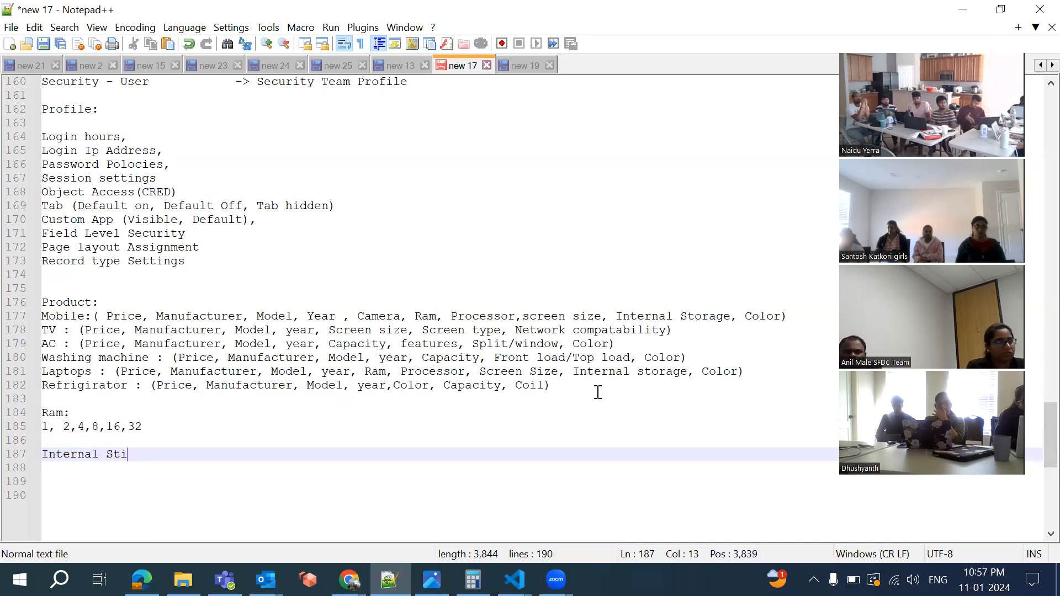
pyautogui.press('BackSpace')
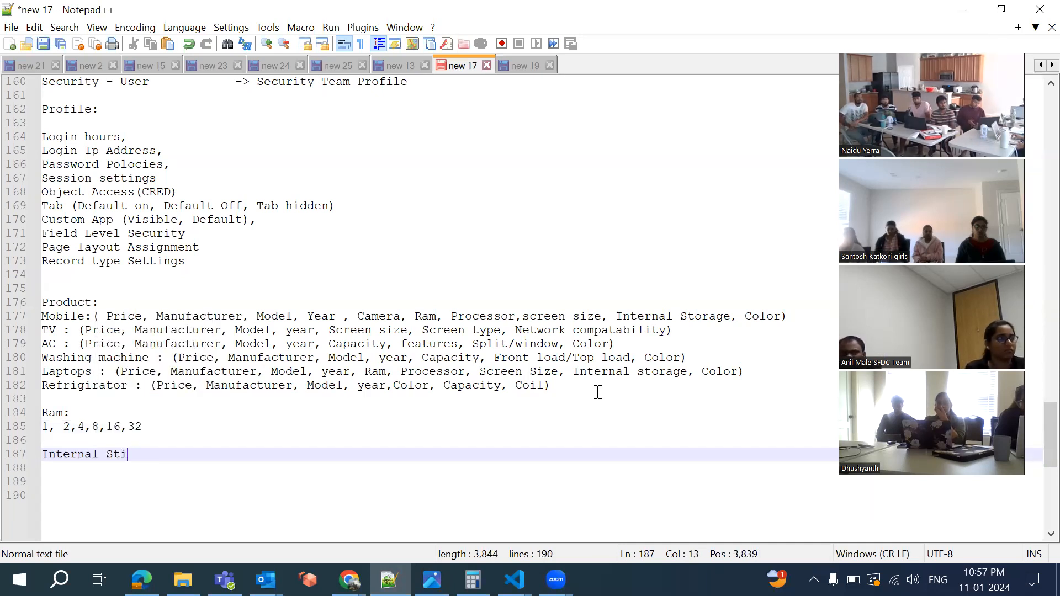
pyautogui.write('orage:')
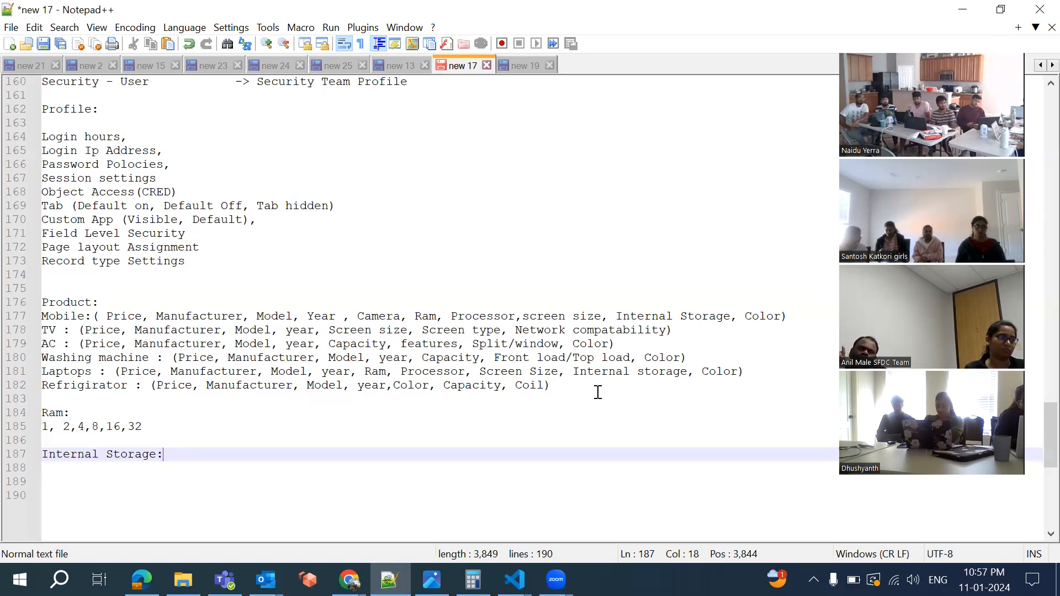
pyautogui.press('Return')
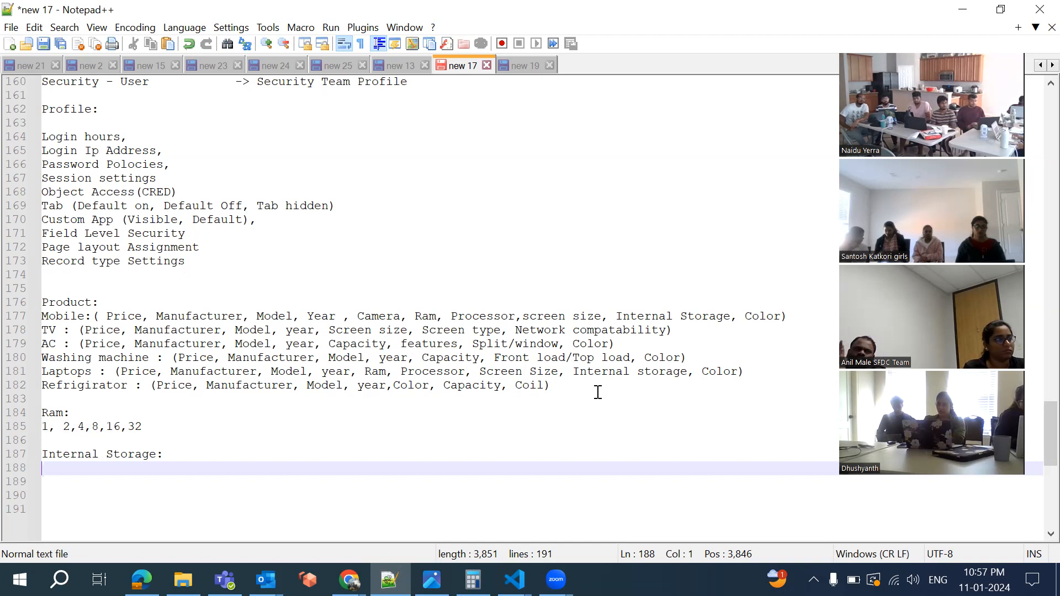
pyautogui.write('64, 128,256,512,1024')
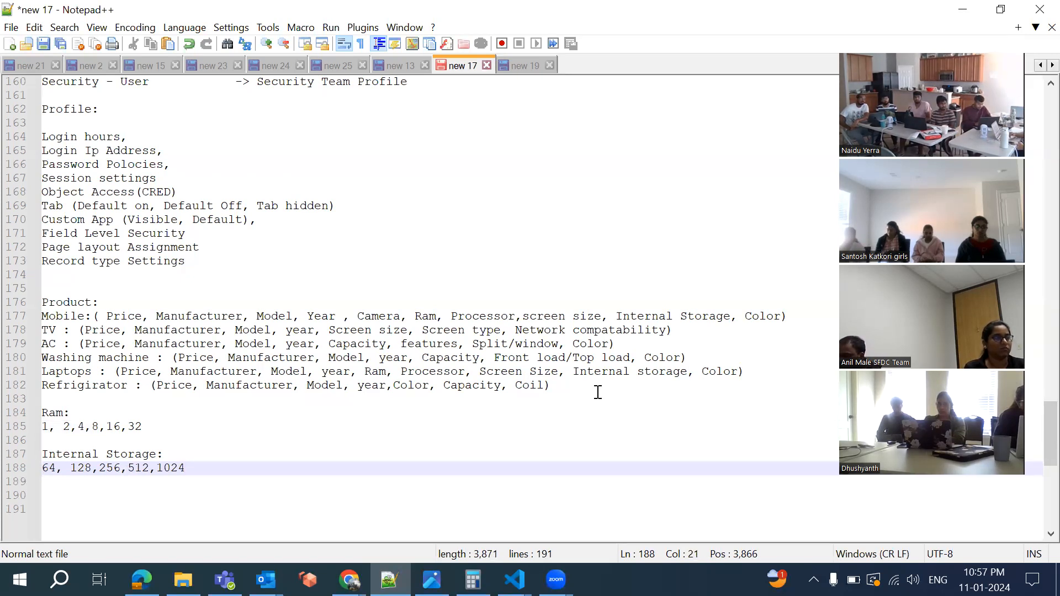
# Add a 'Screen Size:' heading listing 5.5,6.7,13,14,15,16, 32,40,19,50,55,60,65,70
pyautogui.press('Return')
pyautogui.press('Return')
pyautogui.write('Scre')
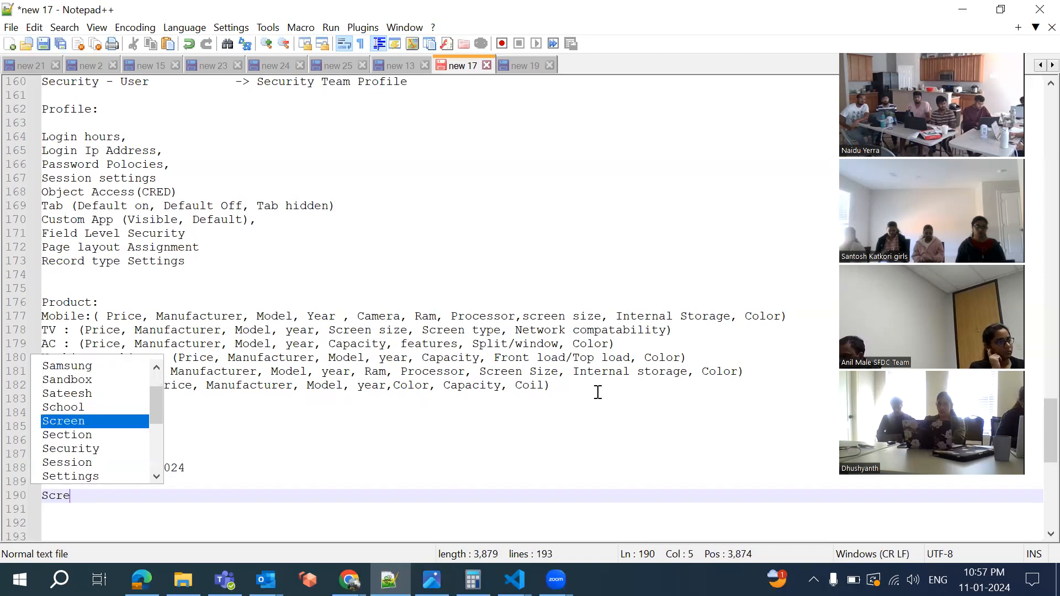
pyautogui.write('en Size')
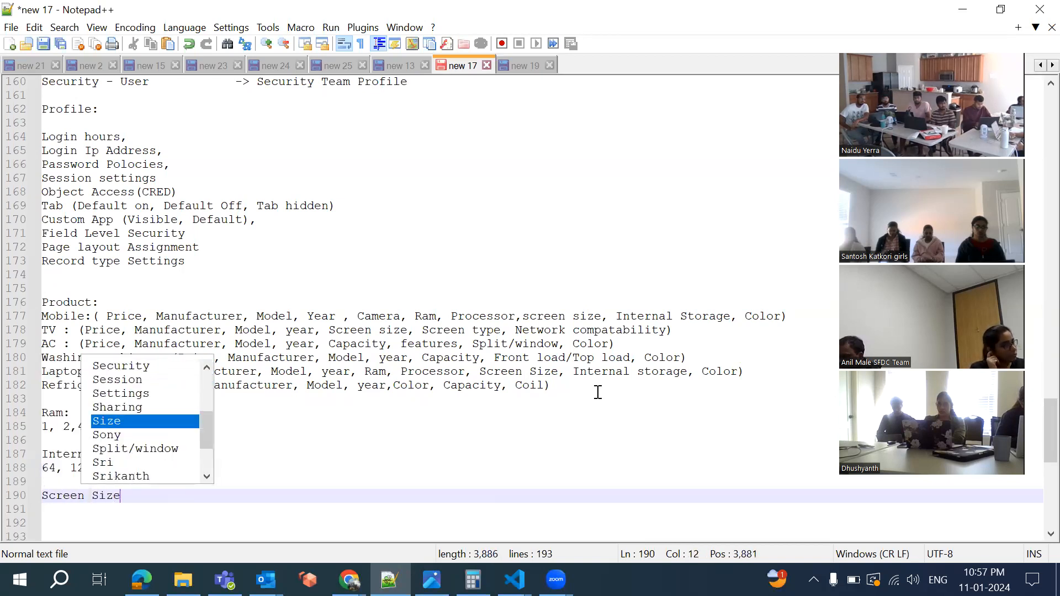
pyautogui.write(':')
pyautogui.press('Return')
pyautogui.scroll(-5, 574, 366)
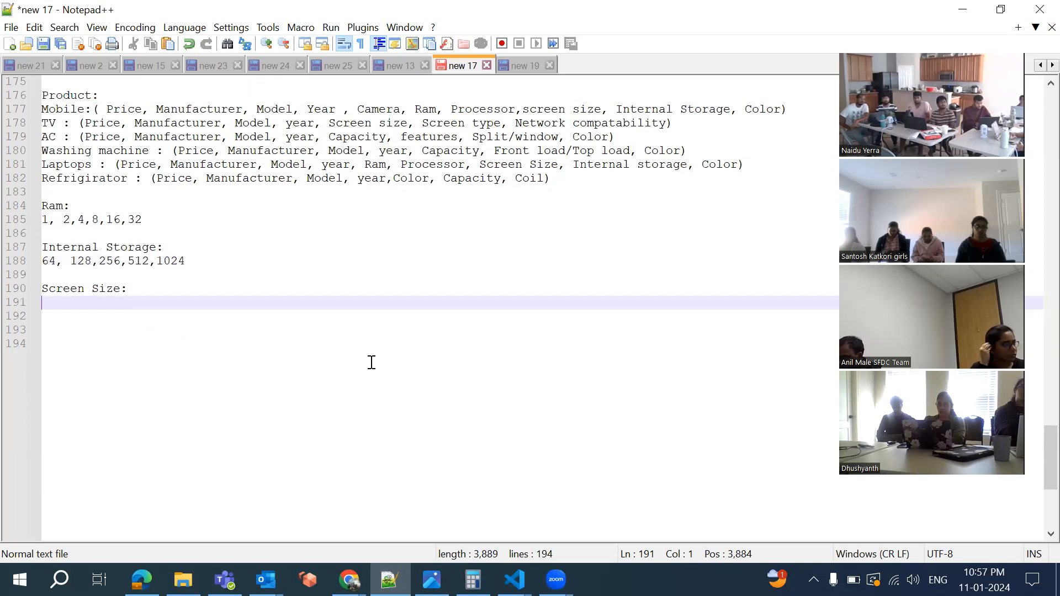
pyautogui.write('5.5,')
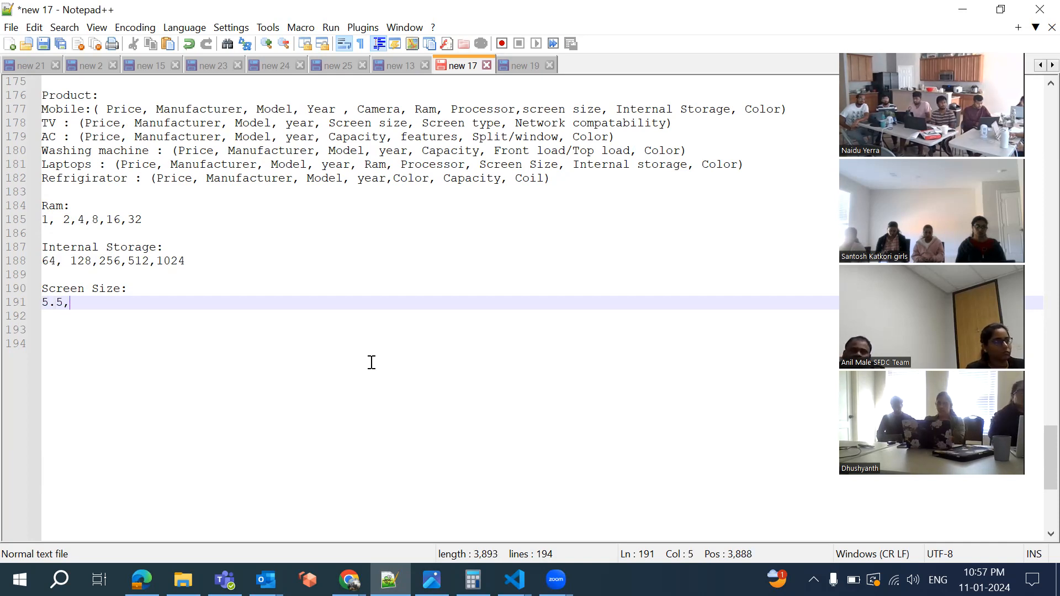
pyautogui.write('6.7')
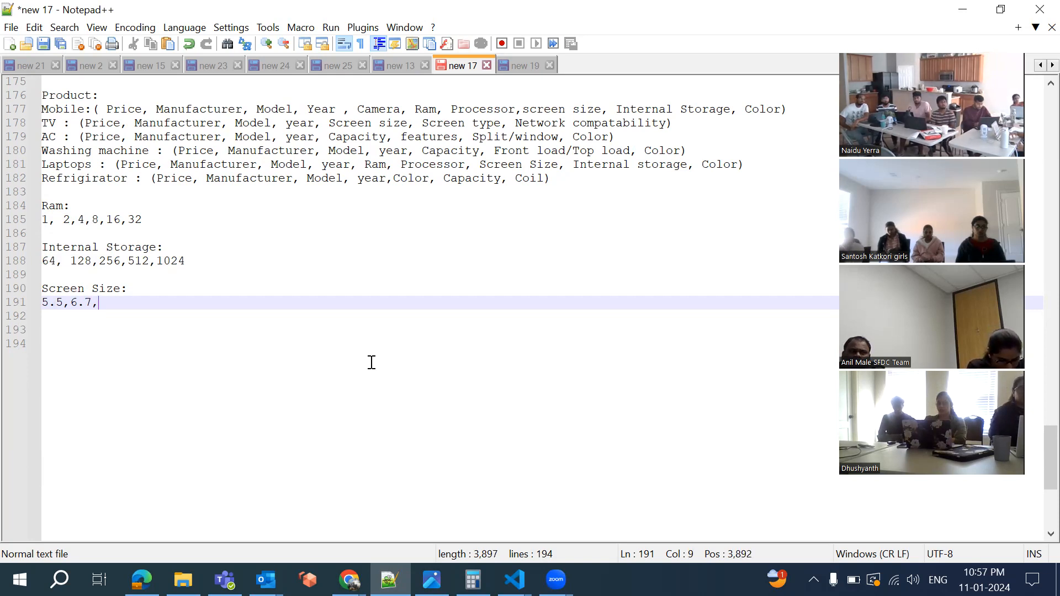
pyautogui.write(',13,14,1')
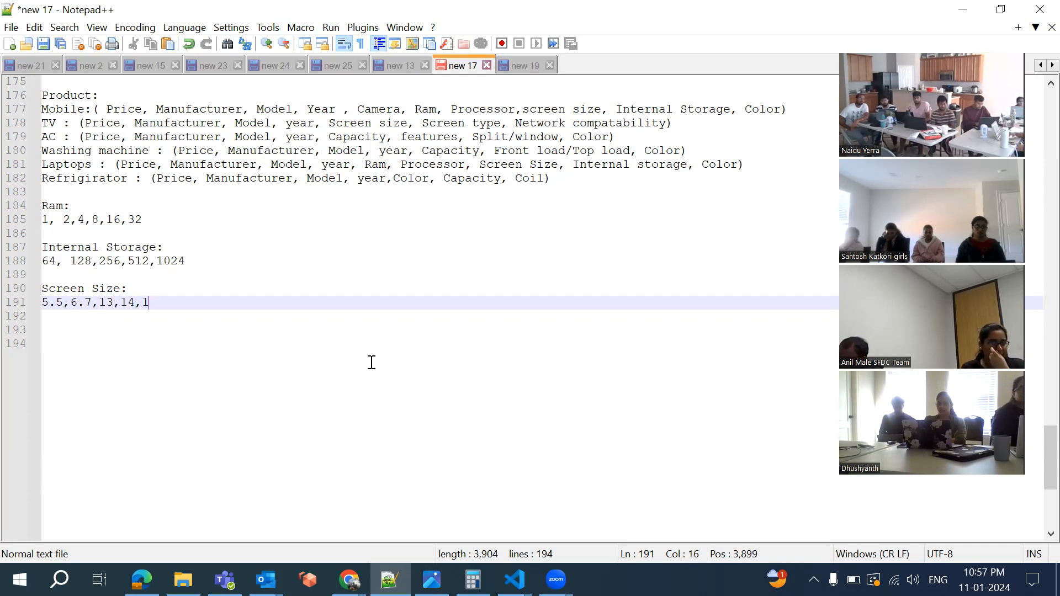
pyautogui.write('5,16, ')
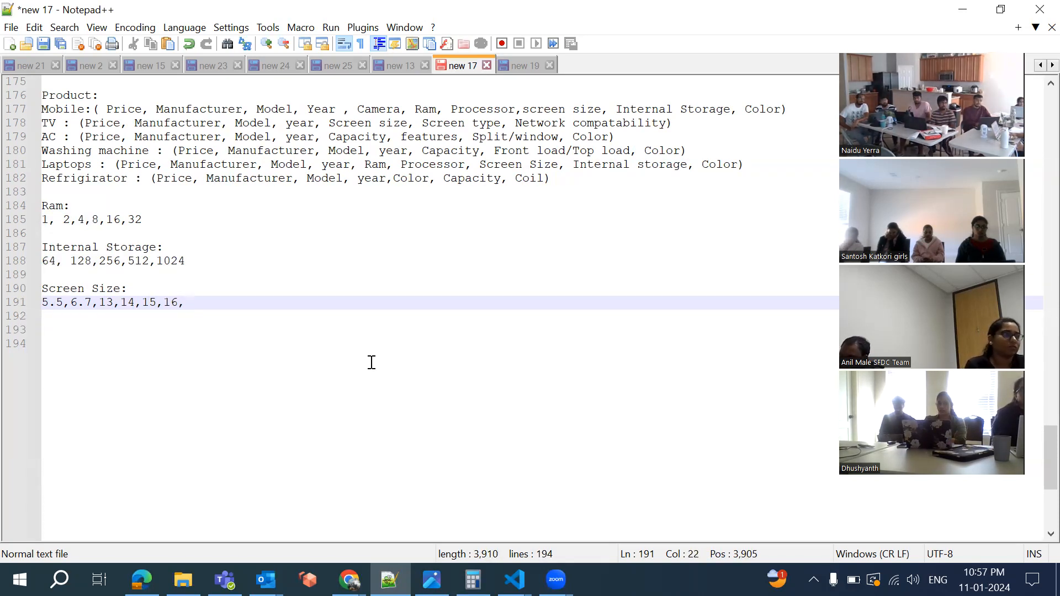
pyautogui.write('32,')
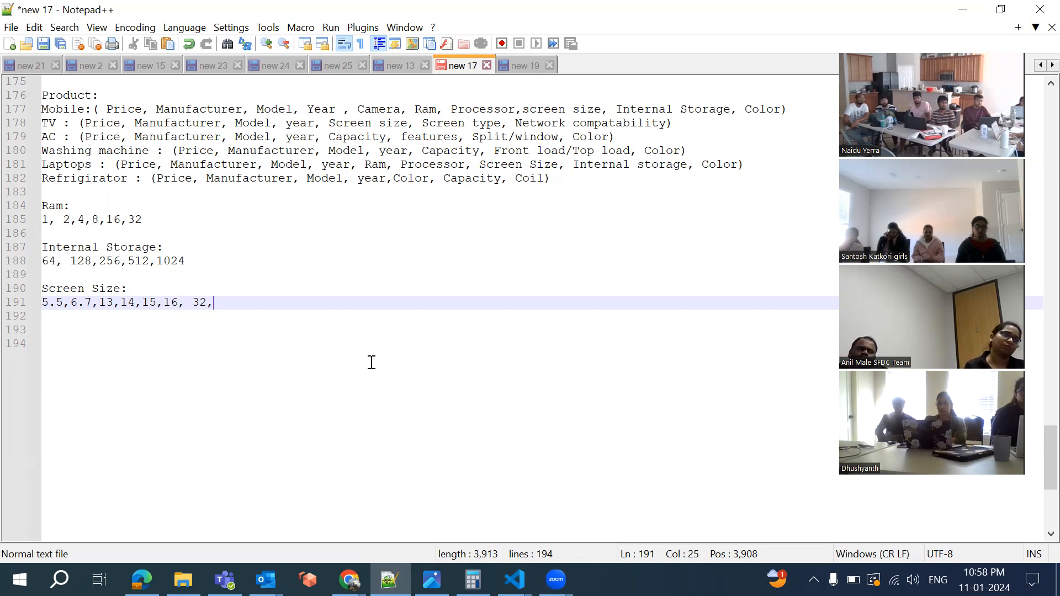
pyautogui.write('40')
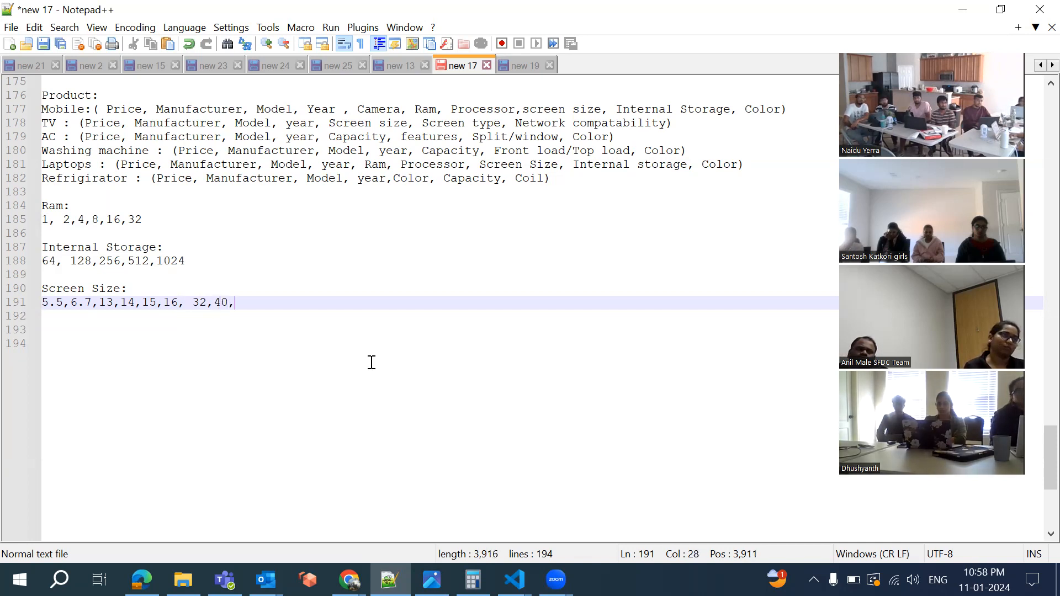
pyautogui.write(',19,')
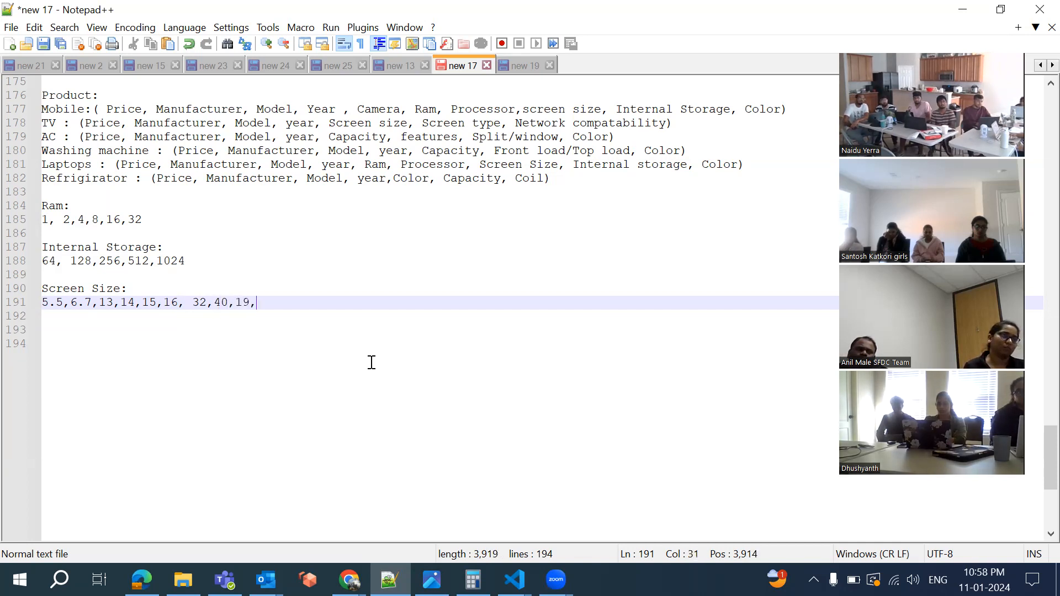
pyautogui.write('50,55,')
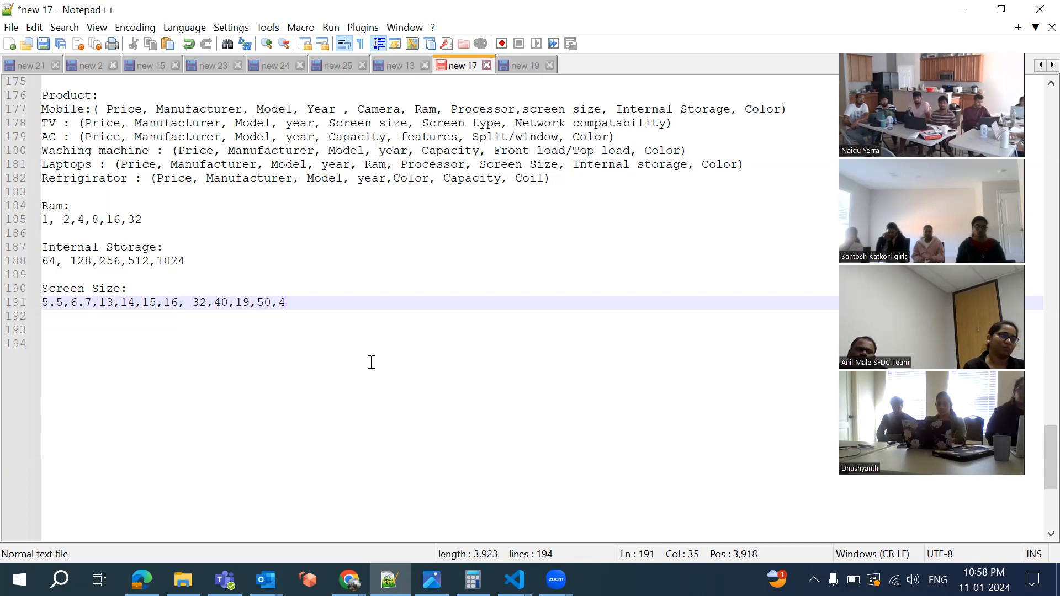
pyautogui.write('60')
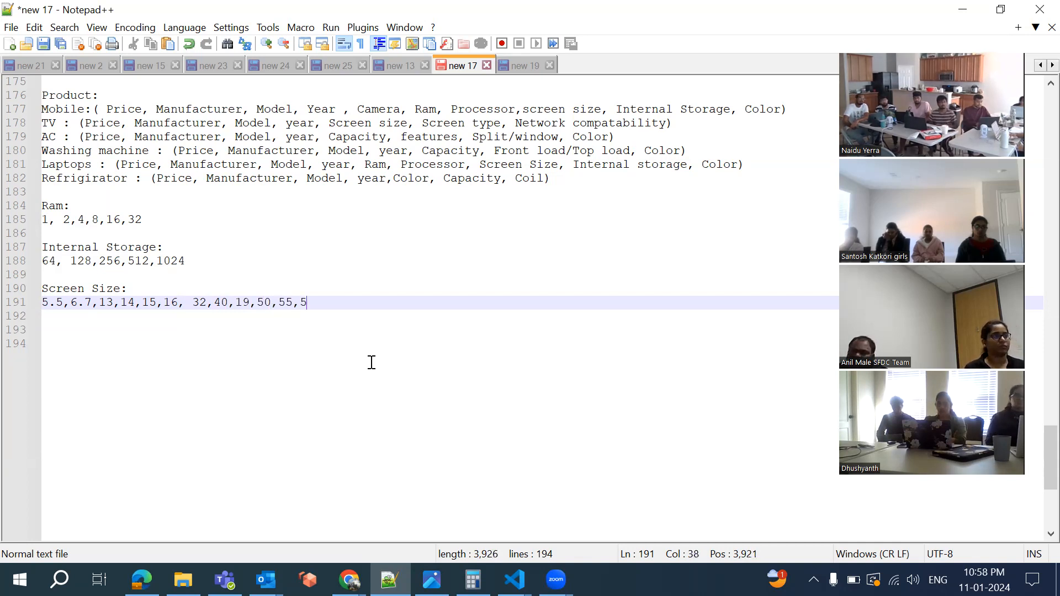
pyautogui.write(',65,70')
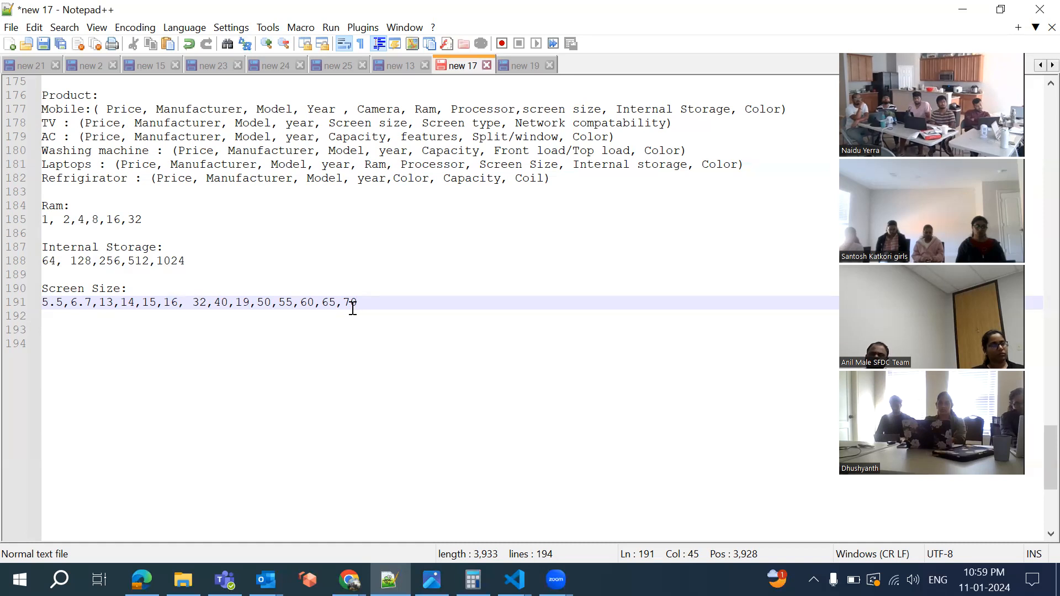
# Change the 19 screen size to 39, then bring up Salesforce record CIG-000002
pyautogui.click(245, 305)
pyautogui.press('BackSpace')
pyautogui.write('3')
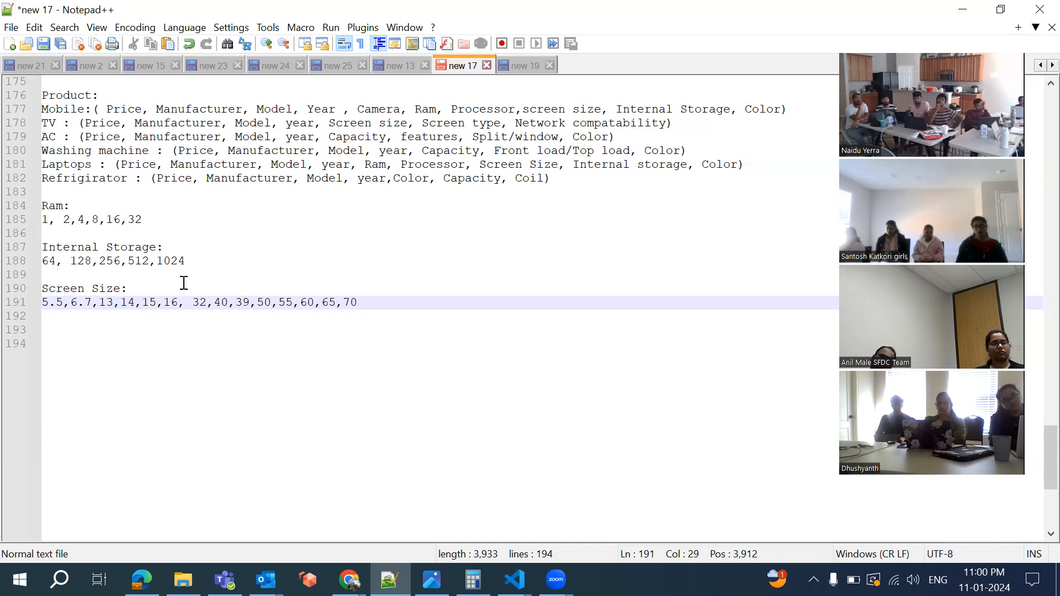
pyautogui.scroll(4, 191, 249)
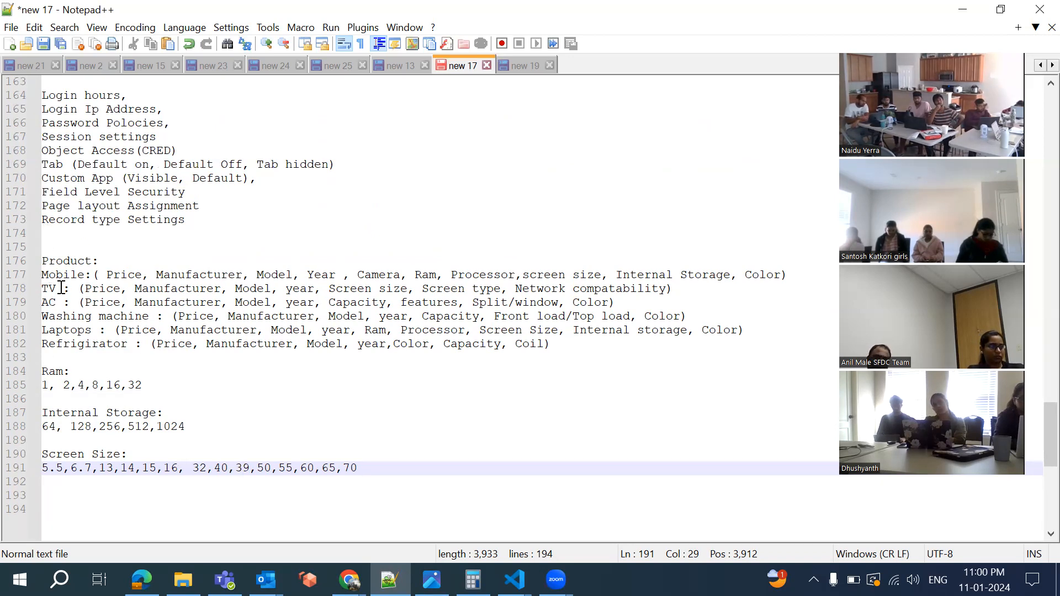
pyautogui.click(348, 579)
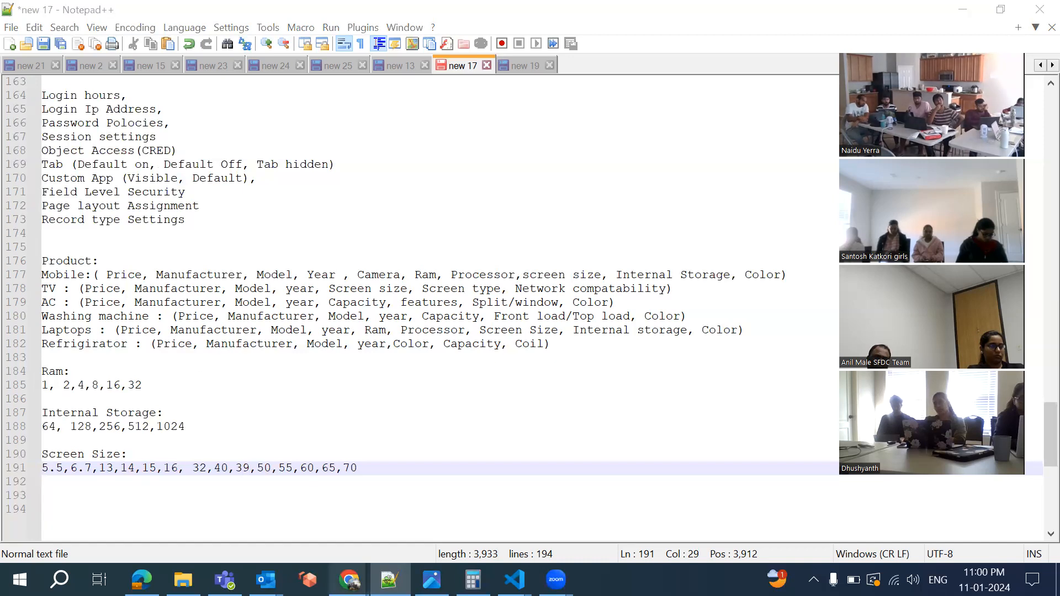
pyautogui.click(599, 534)
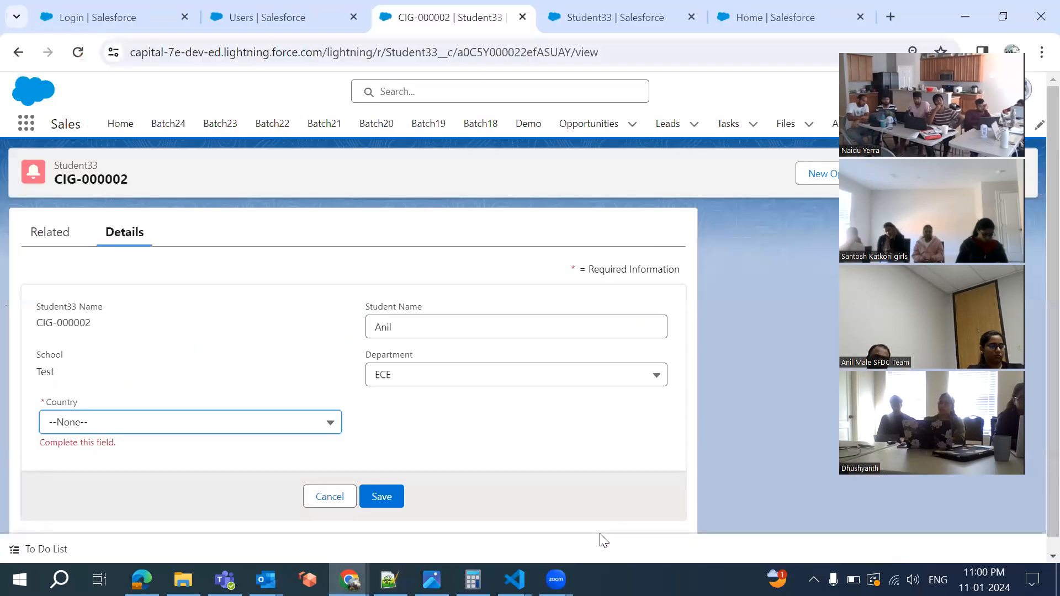
# Cancel the CIG-000002 edit and check the New Account record type chooser, closing it unused
pyautogui.click(326, 494)
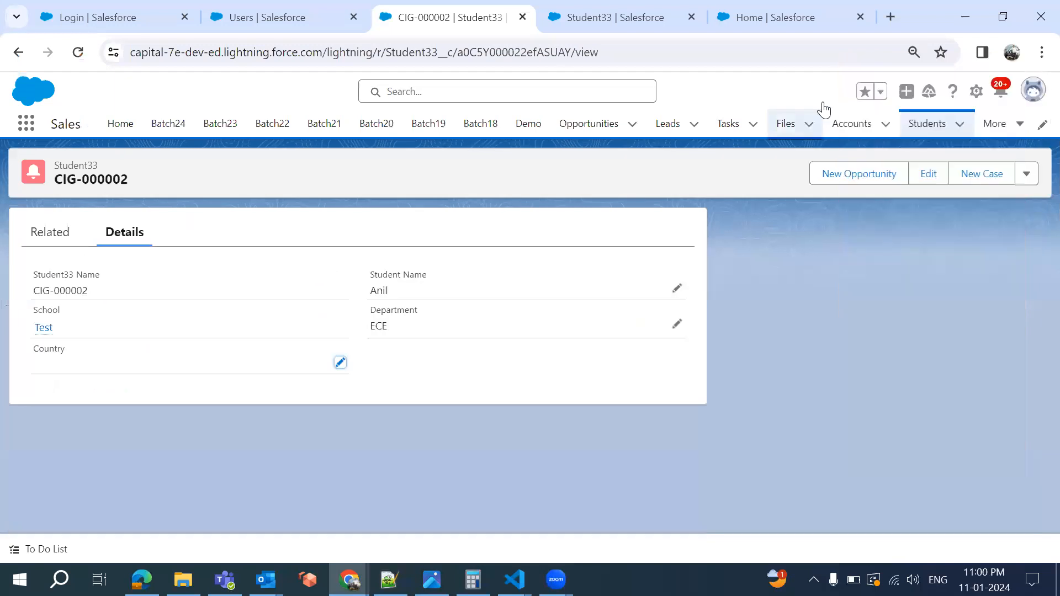
pyautogui.click(886, 123)
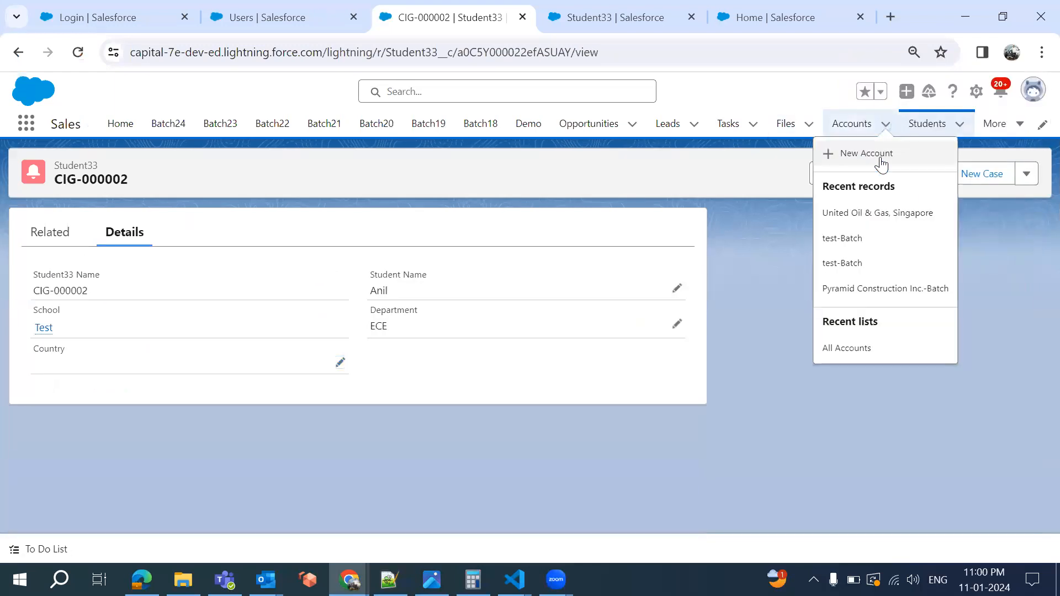
pyautogui.click(861, 158)
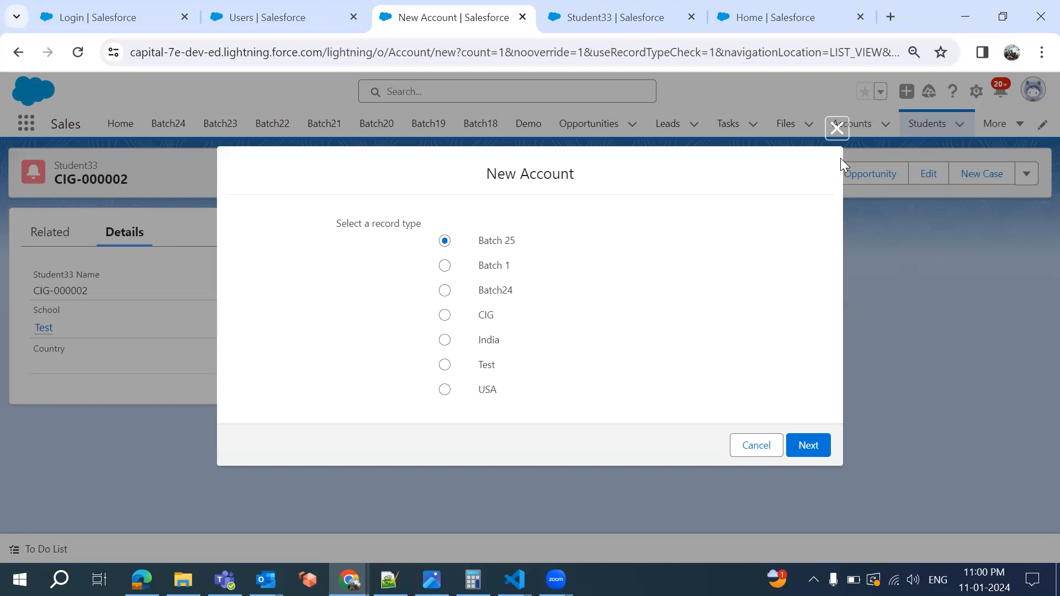
pyautogui.click(836, 128)
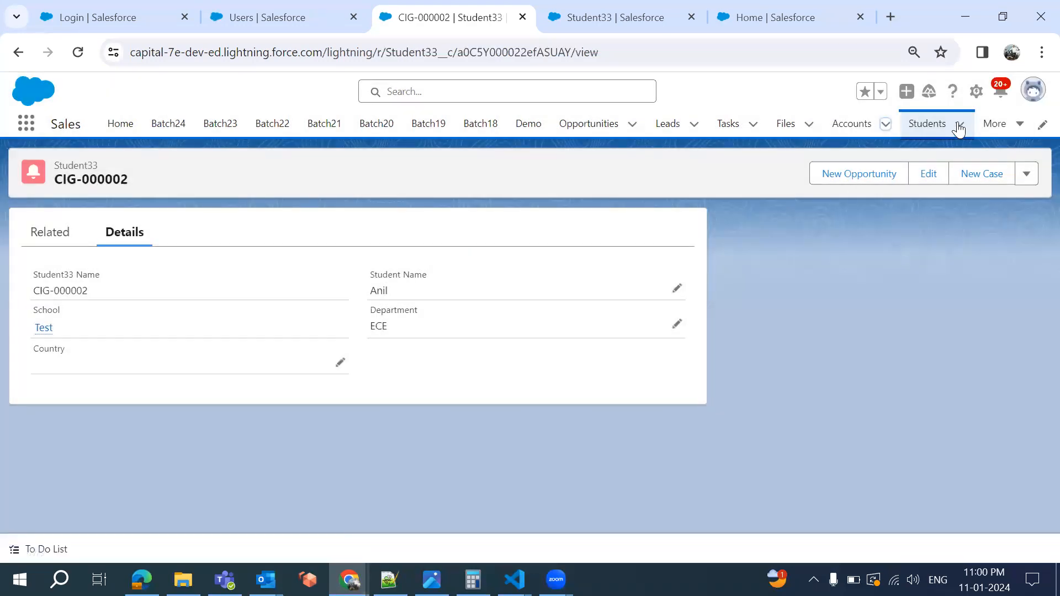
# Open and discard a New Student33 form, then show the Accounts menu again
pyautogui.click(959, 129)
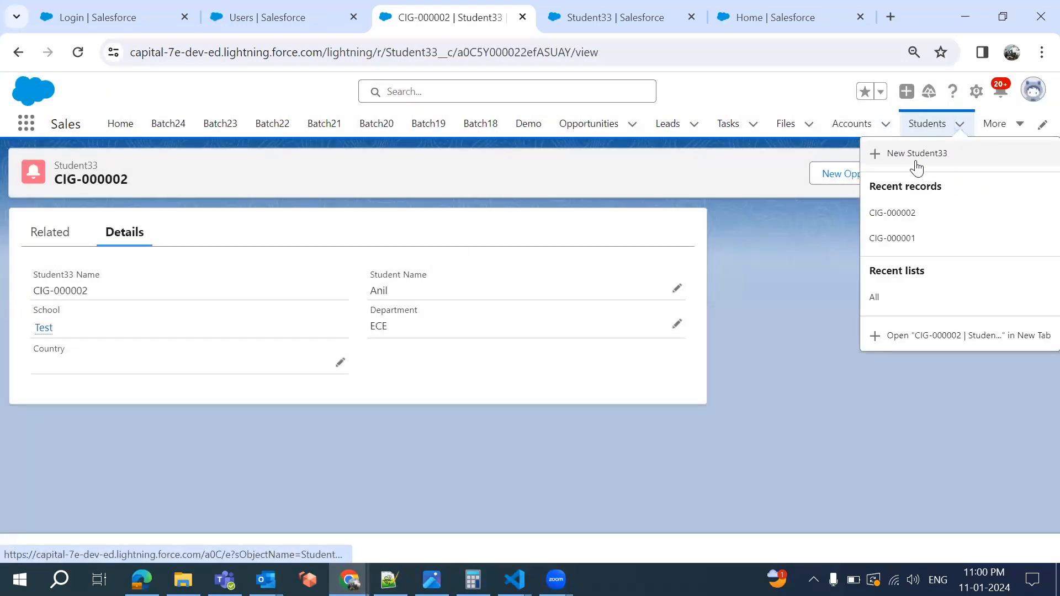
pyautogui.click(917, 155)
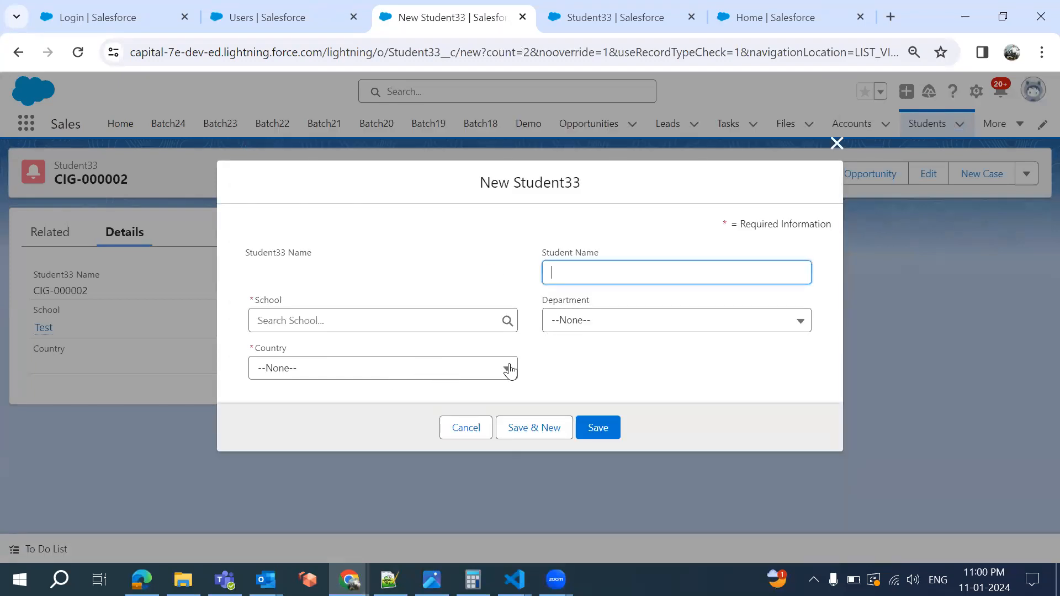
pyautogui.click(462, 437)
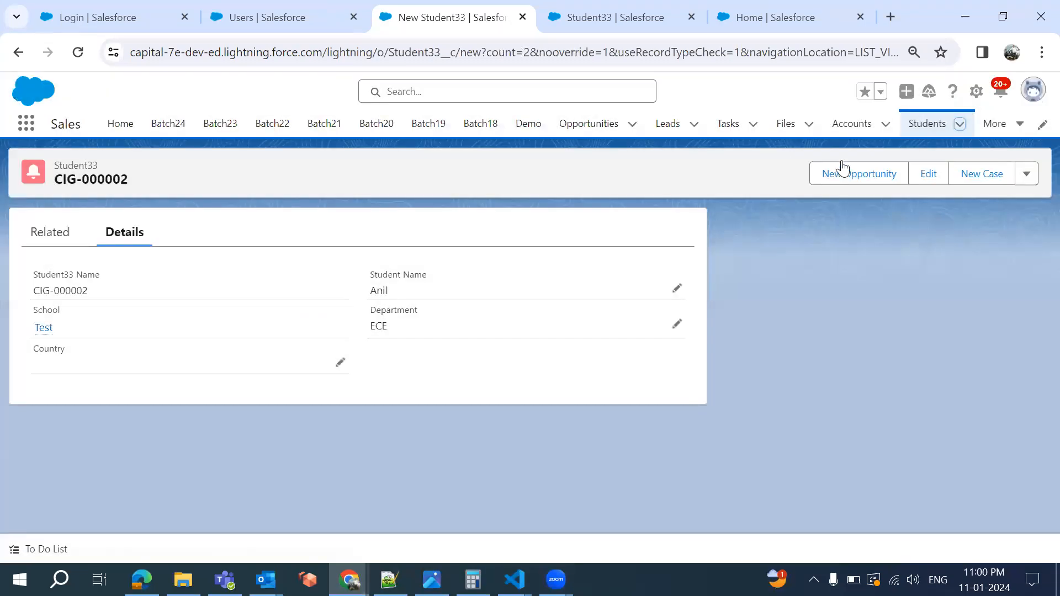
pyautogui.click(884, 125)
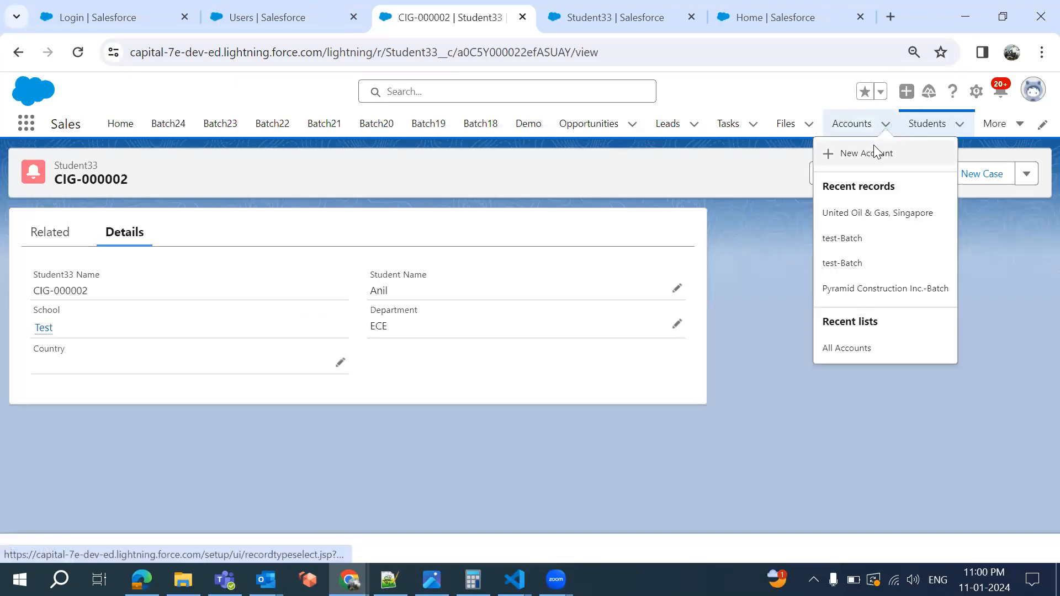
pyautogui.click(874, 153)
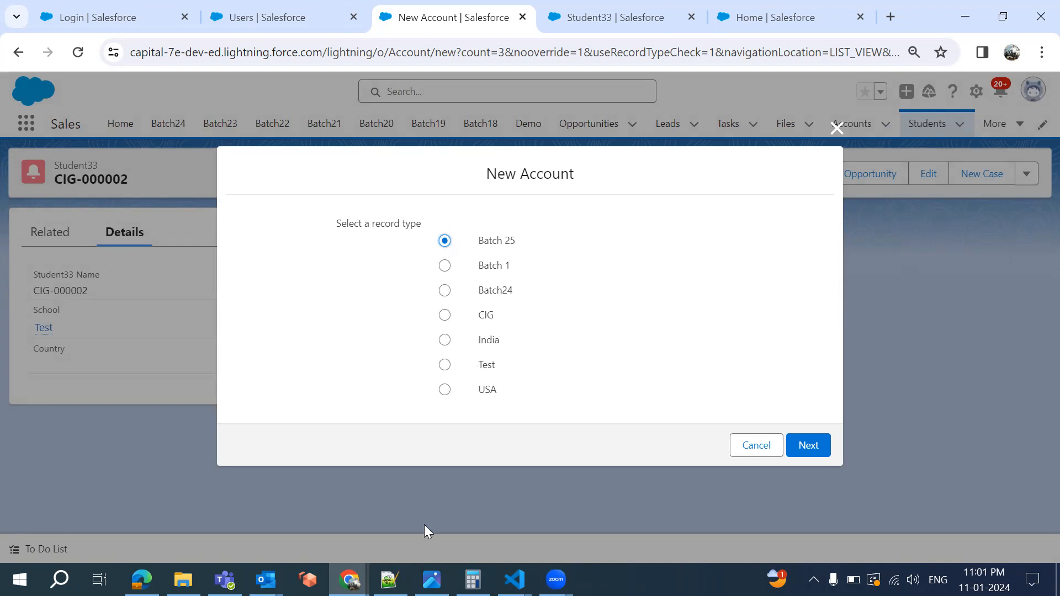
pyautogui.click(390, 580)
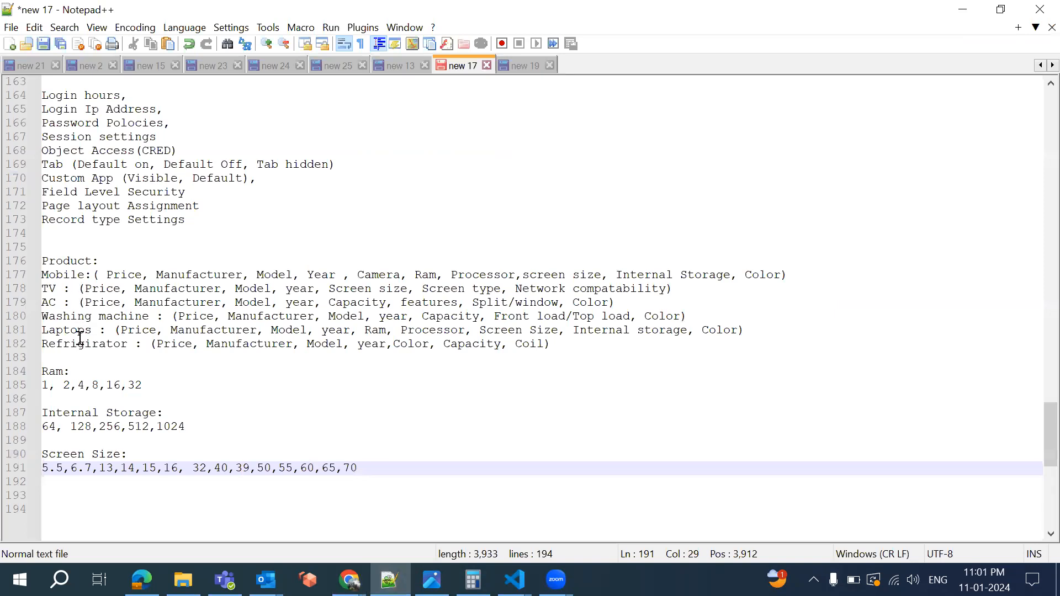
pyautogui.click(390, 580)
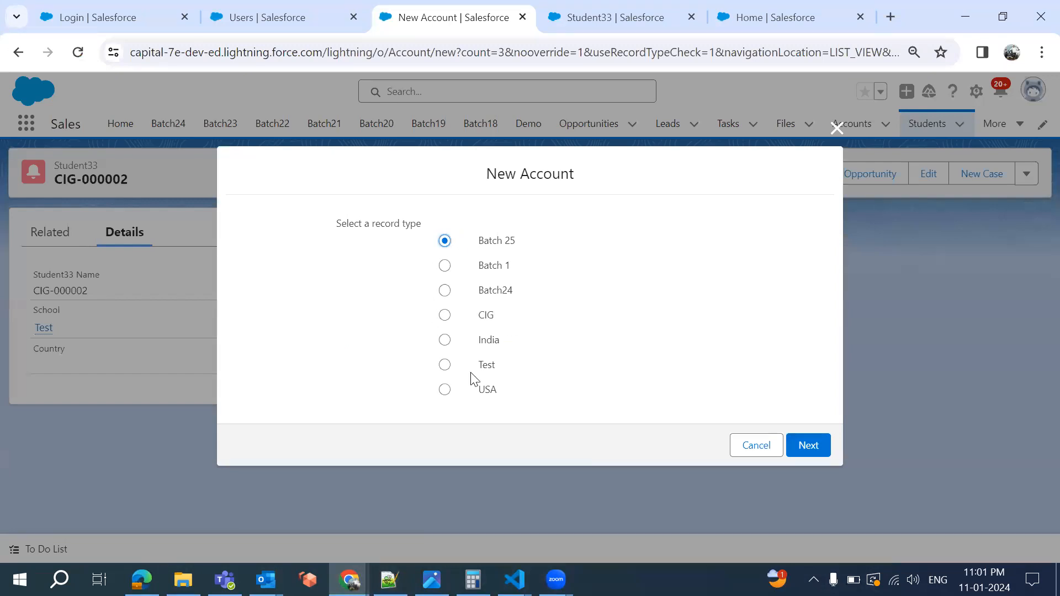
pyautogui.click(807, 454)
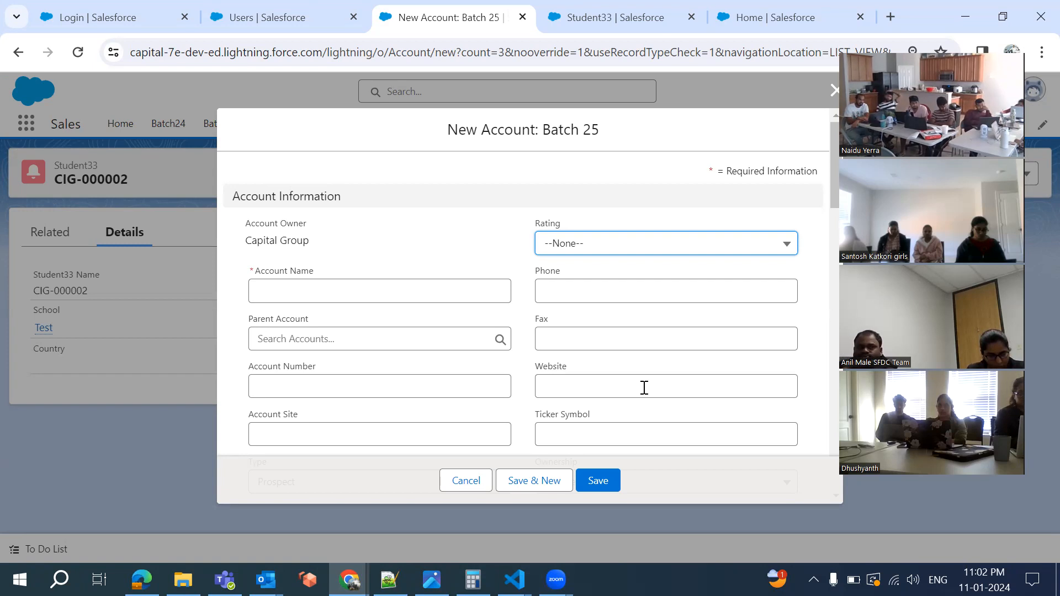
pyautogui.click(458, 488)
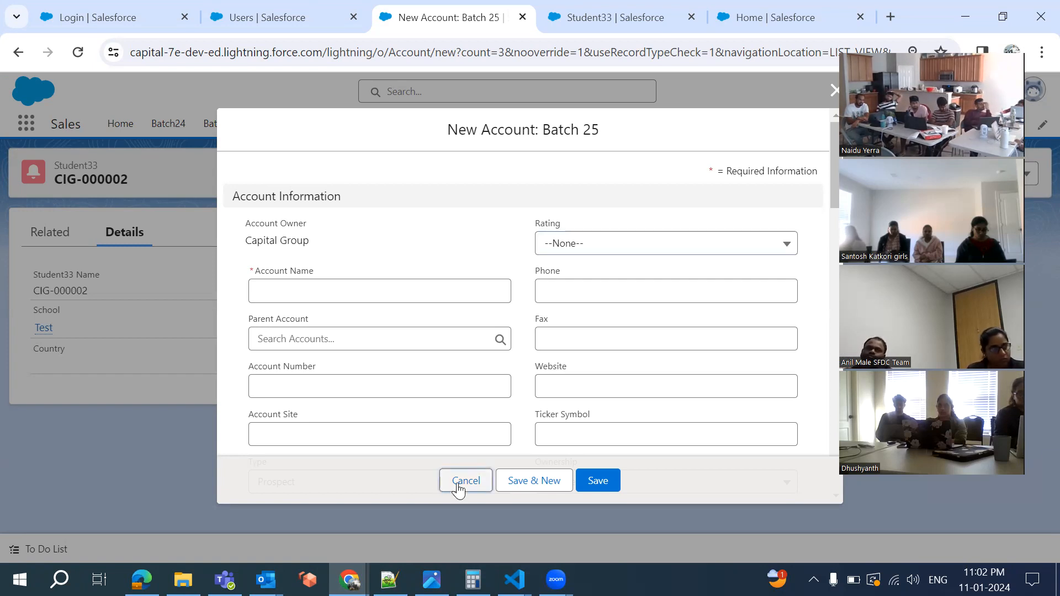
# Go from the Student33 fields list back to the Object Manager list, then switch to the notes
pyautogui.click(734, 20)
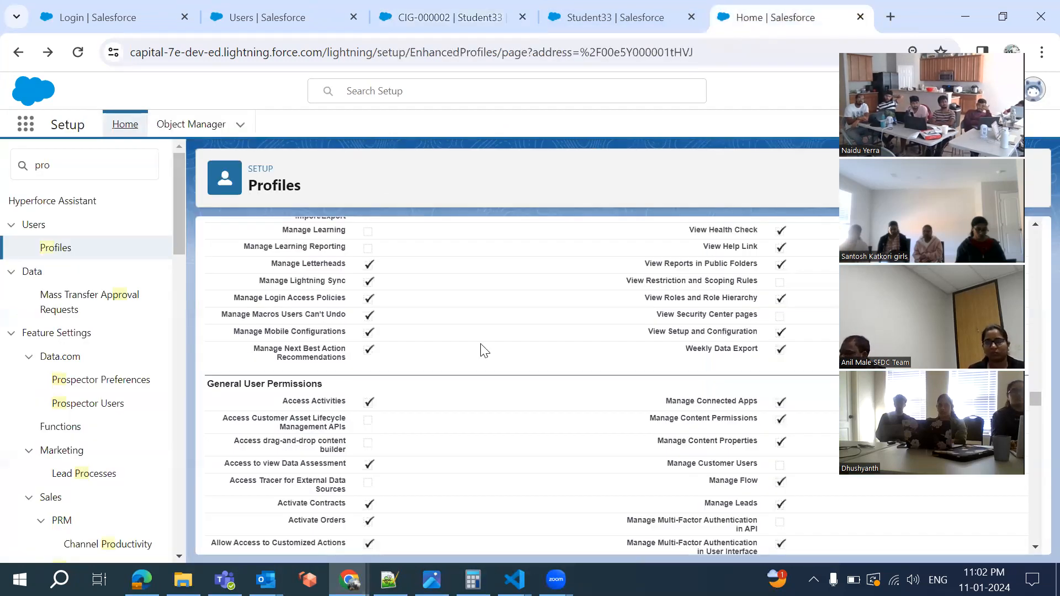
pyautogui.scroll(4, 436, 378)
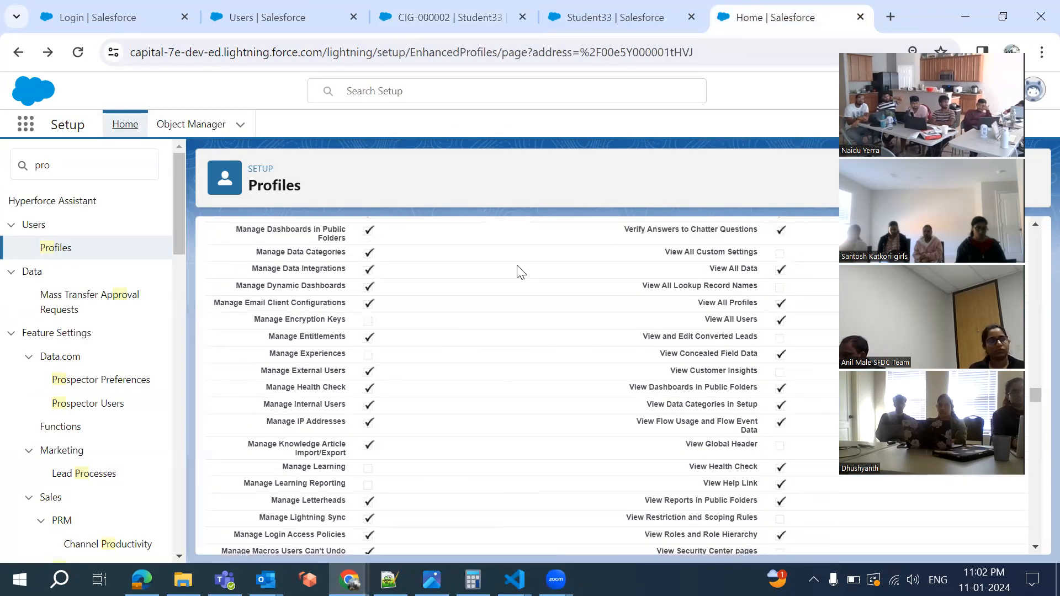
pyautogui.click(657, 15)
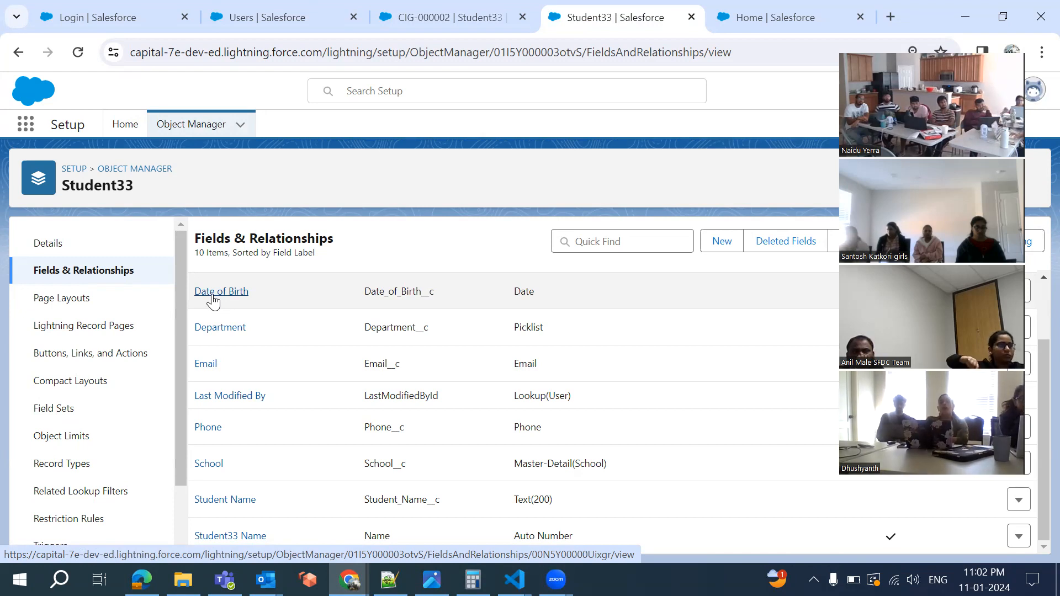
pyautogui.scroll(-2, 77, 445)
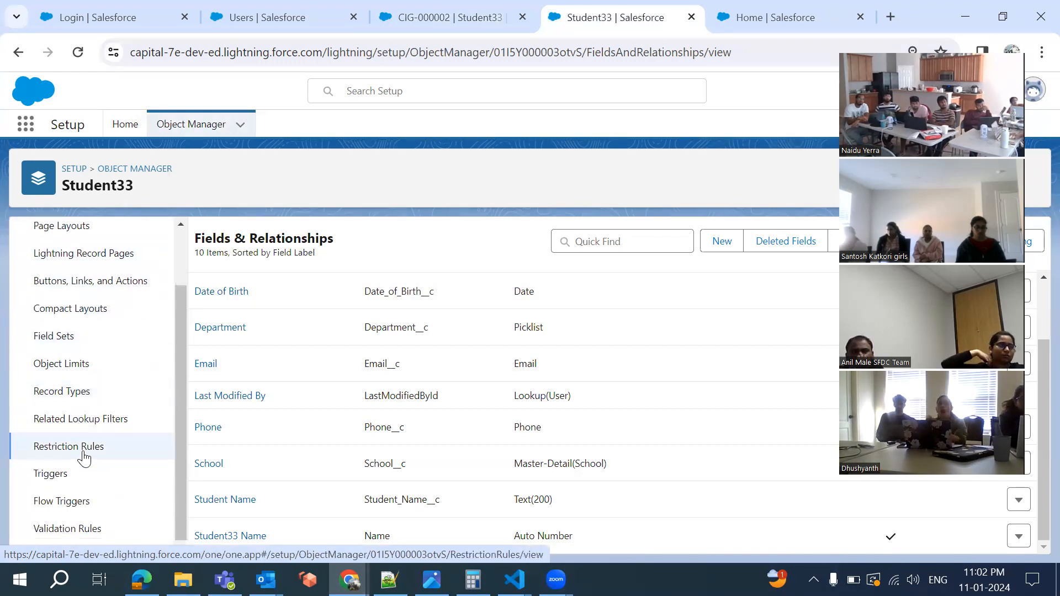
pyautogui.scroll(2, 410, 350)
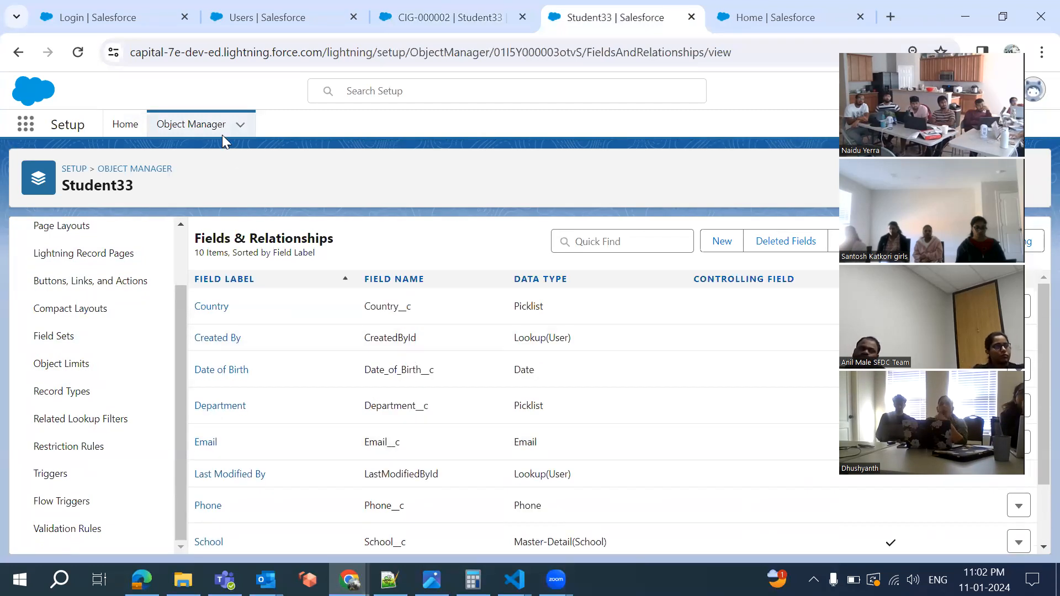
pyautogui.click(190, 118)
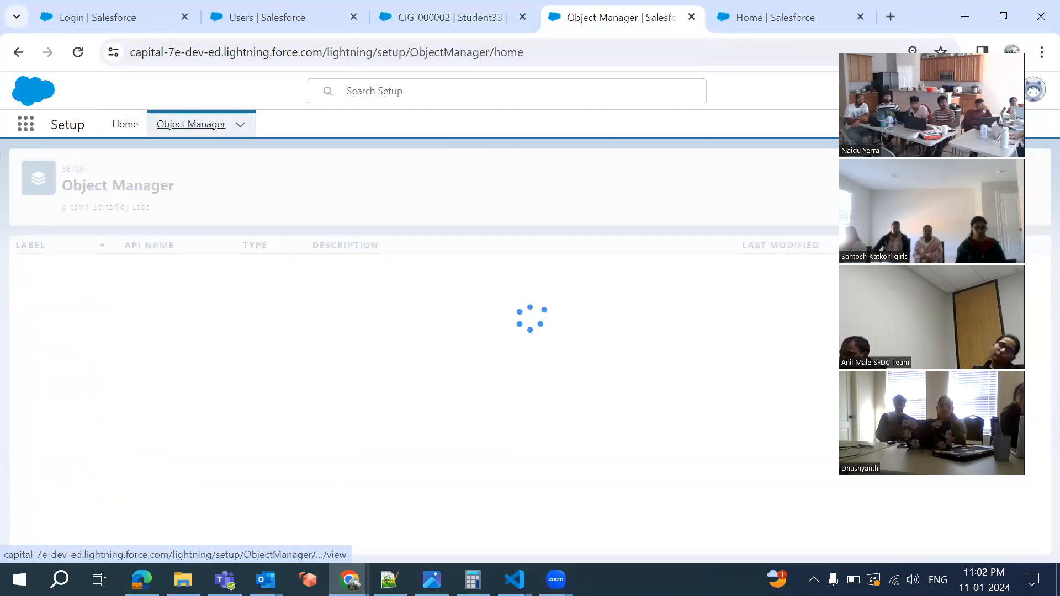
pyautogui.hotkey('alt', 'Tab')
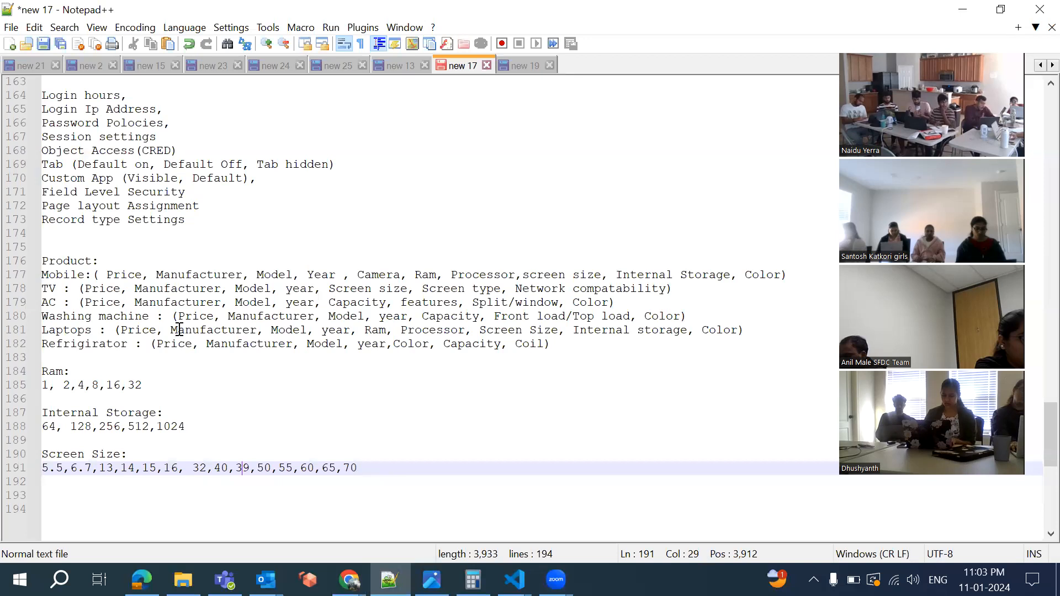
pyautogui.click(390, 579)
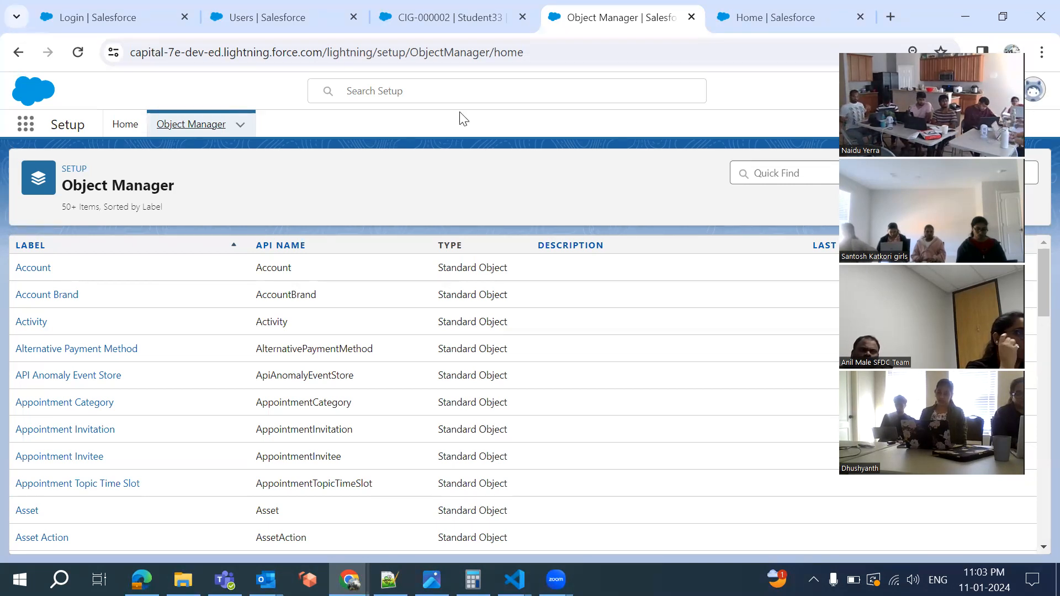
pyautogui.click(443, 13)
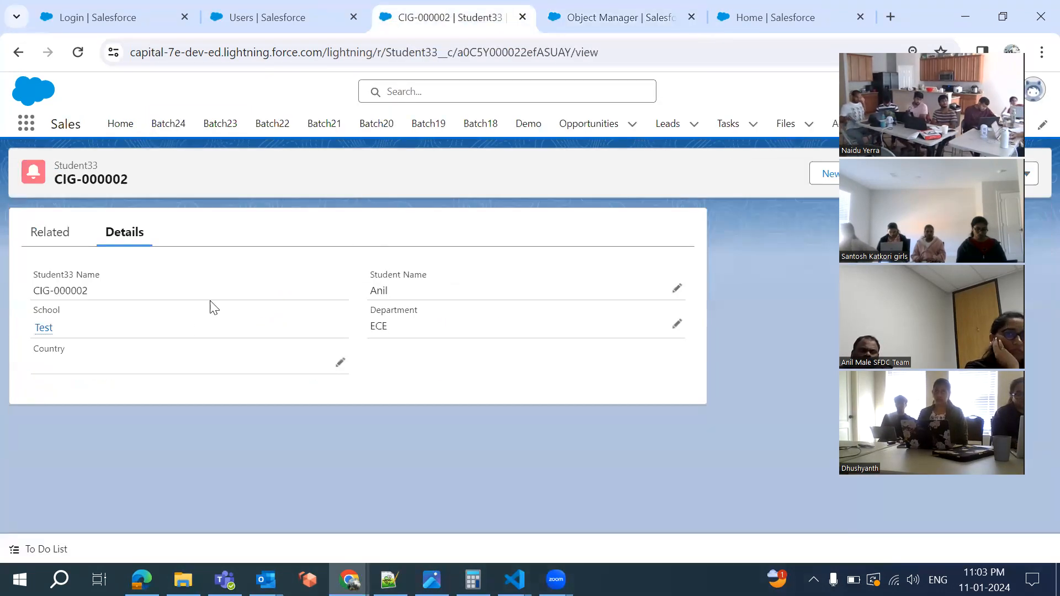
pyautogui.click(341, 366)
pyautogui.click(243, 426)
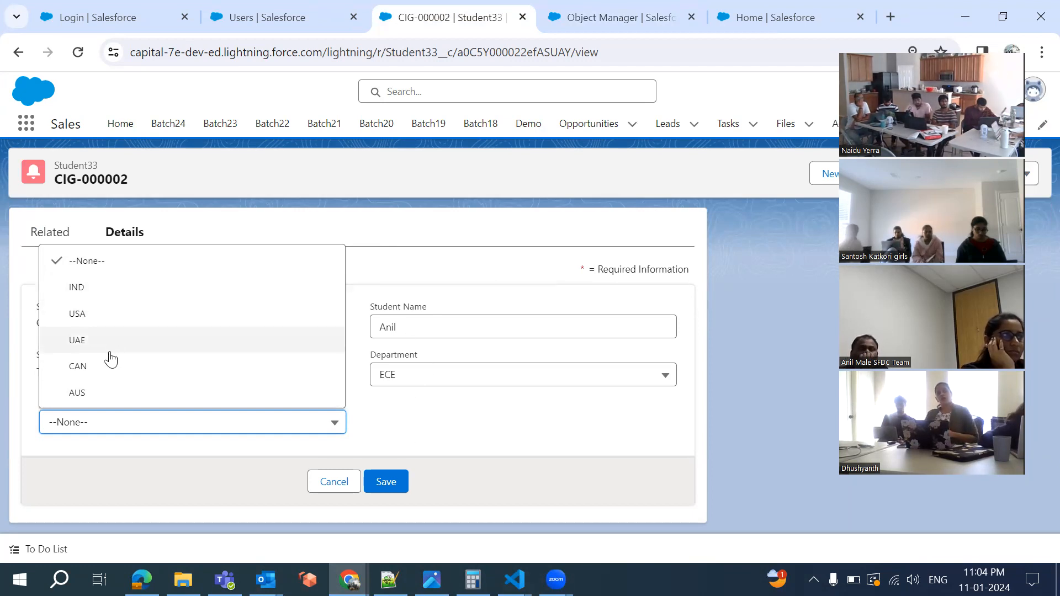
pyautogui.click(333, 476)
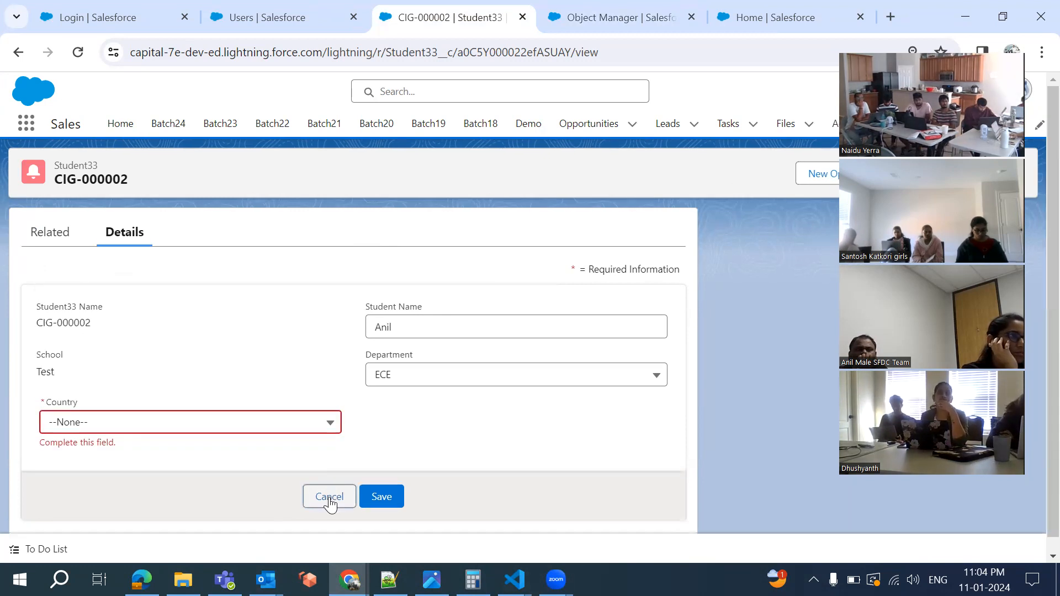
pyautogui.click(329, 498)
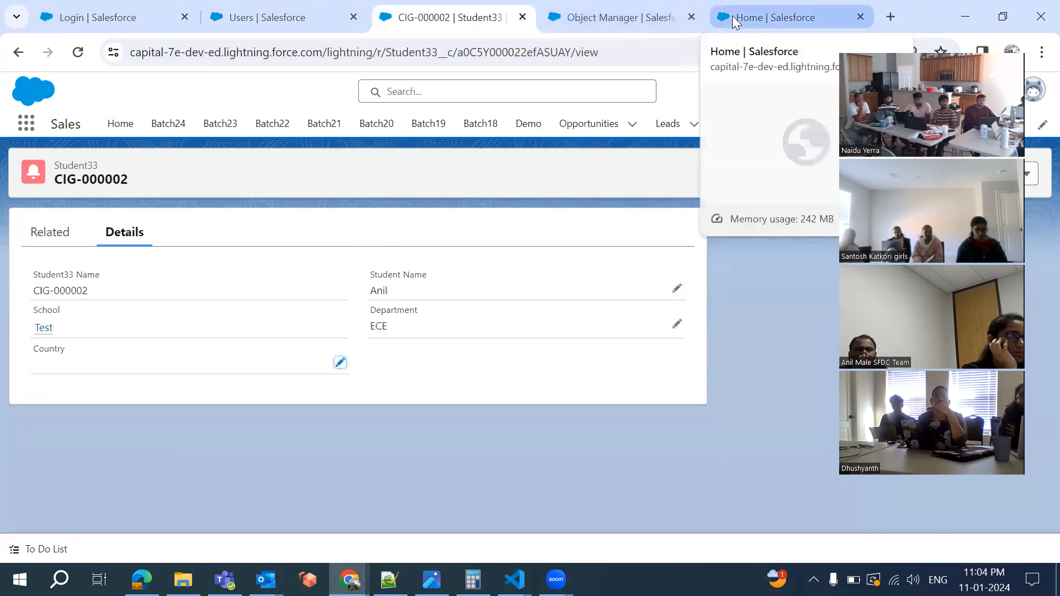
pyautogui.click(606, 26)
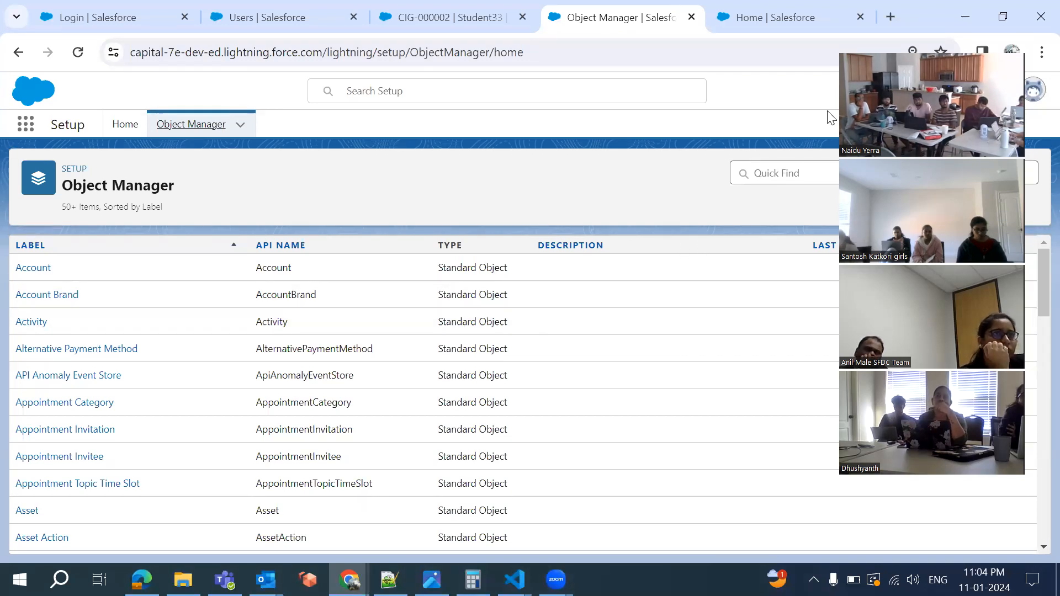
# Find Student33 with Quick Find 'st' and start a New field from its Fields & Relationships
pyautogui.click(768, 174)
pyautogui.write('stu')
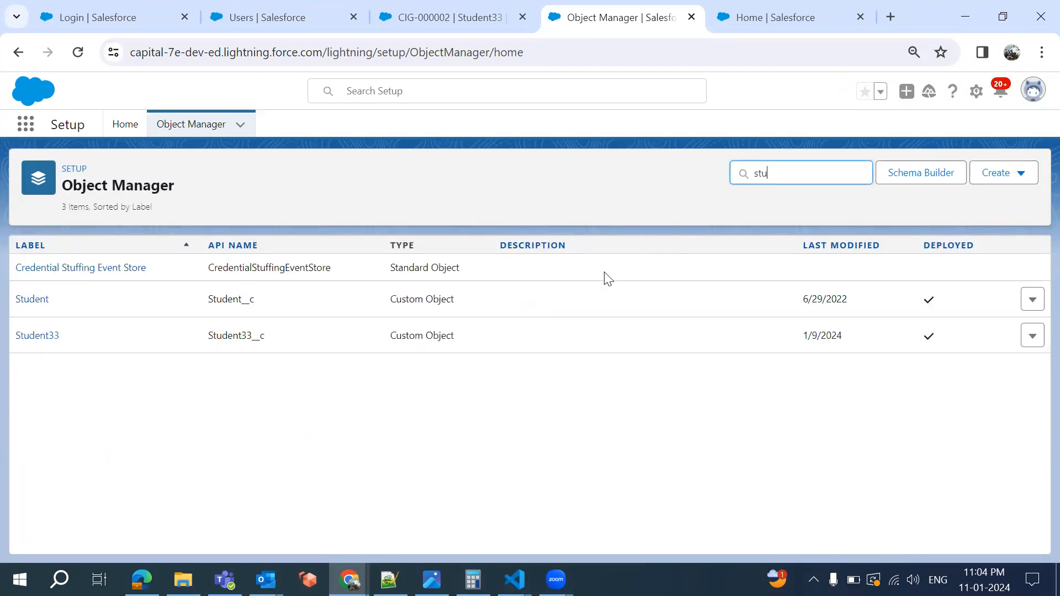
pyautogui.click(39, 337)
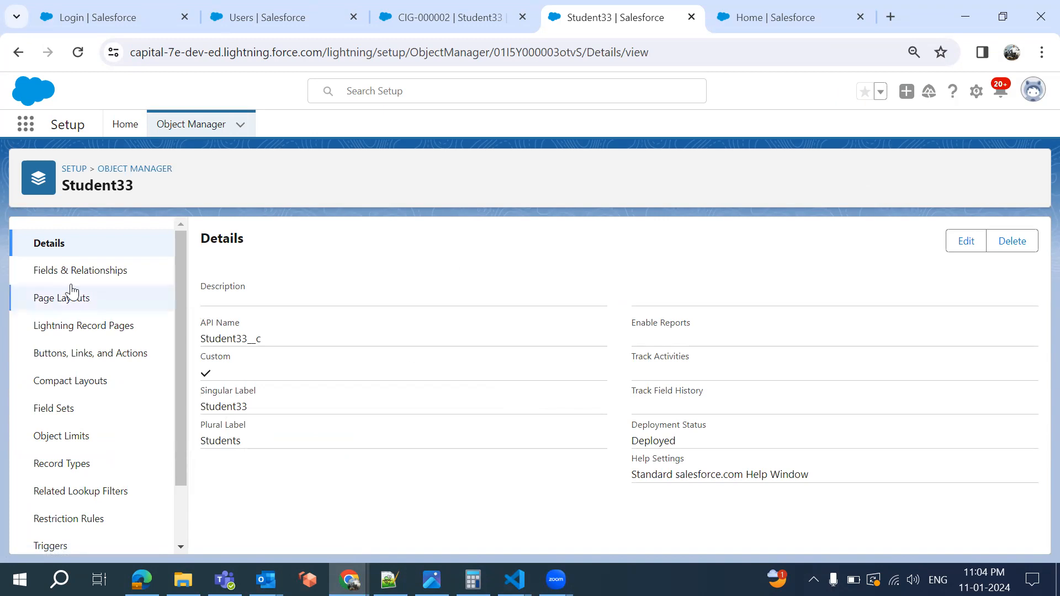
pyautogui.click(84, 272)
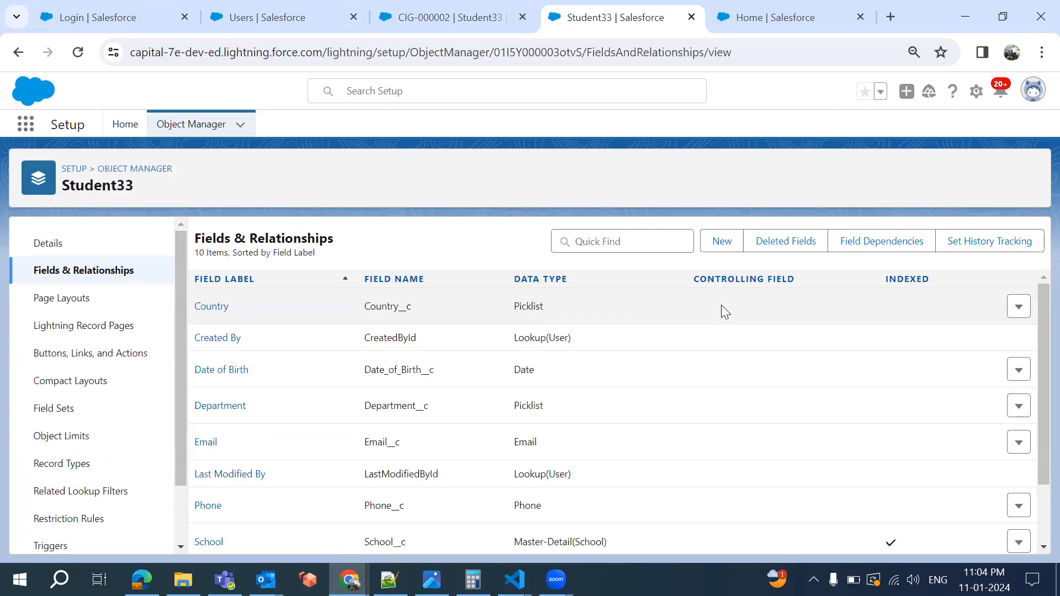
pyautogui.click(721, 243)
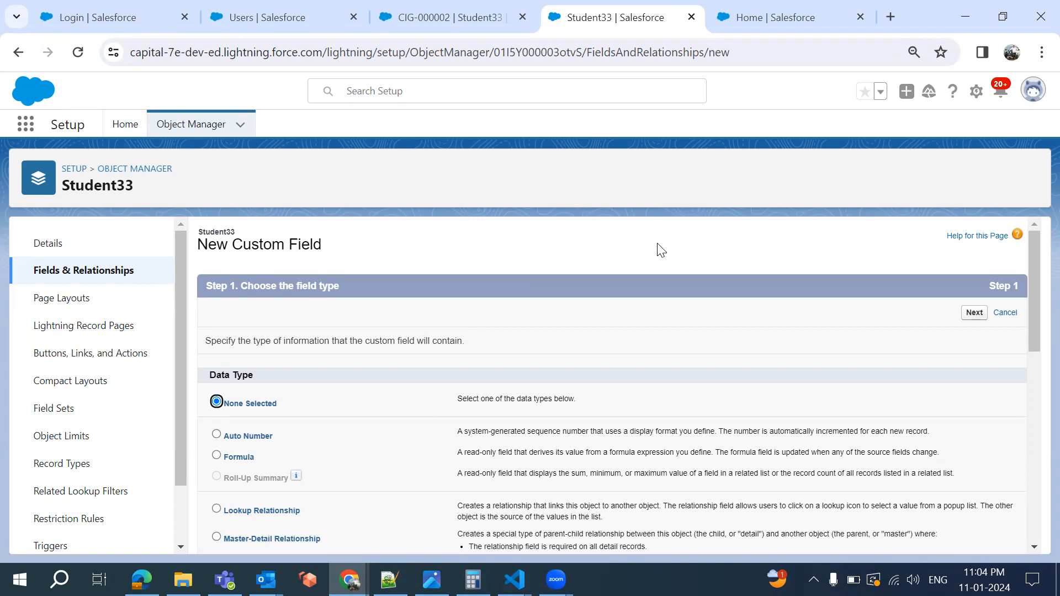
# Choose the Text data type for the new Student33 field
pyautogui.scroll(-10, 660, 249)
pyautogui.scroll(1, 660, 249)
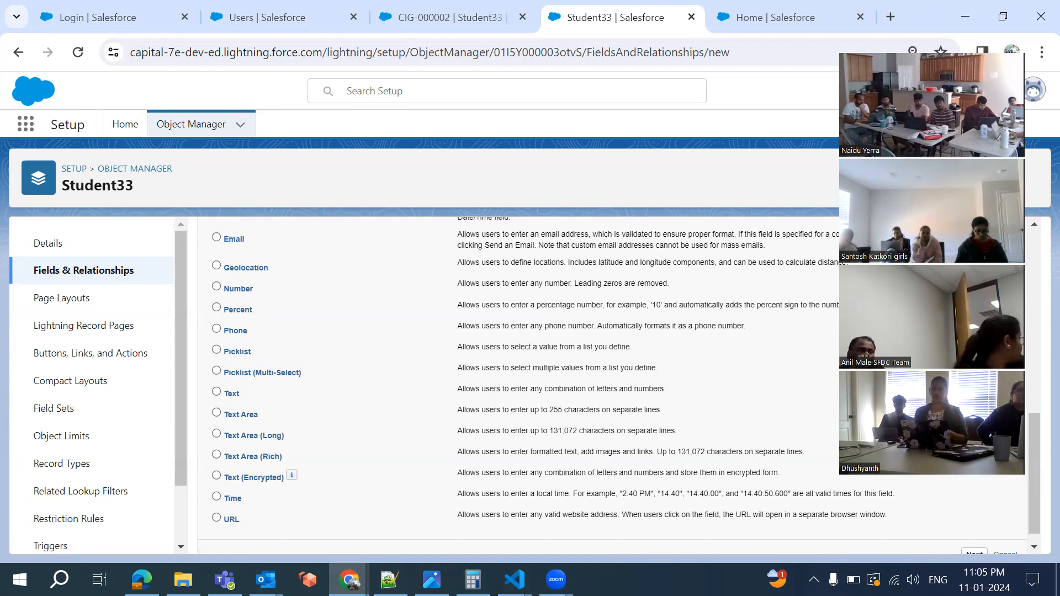
pyautogui.click(259, 391)
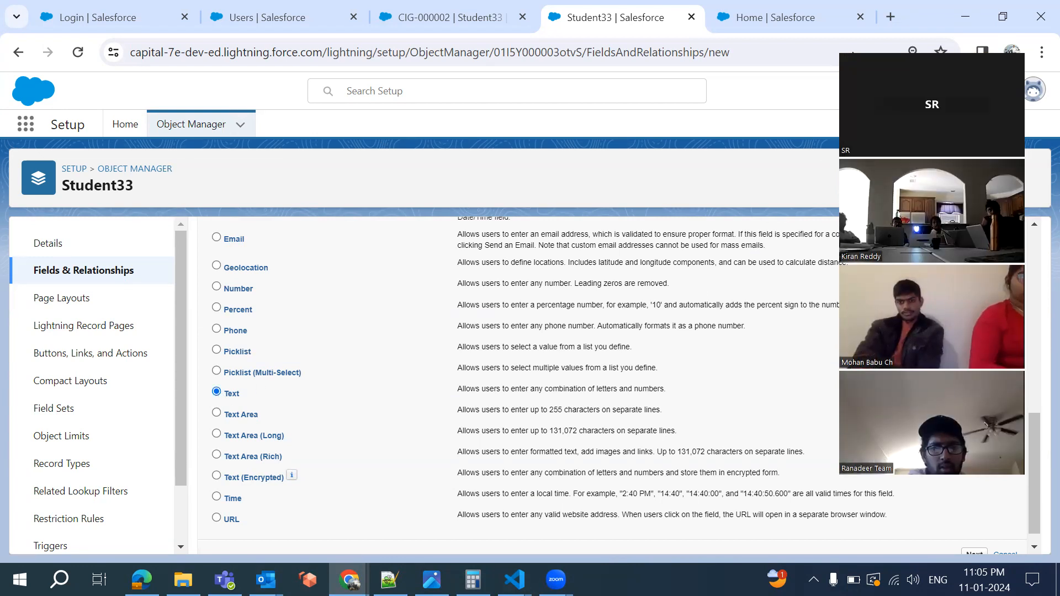
pyautogui.scroll(10, 883, 359)
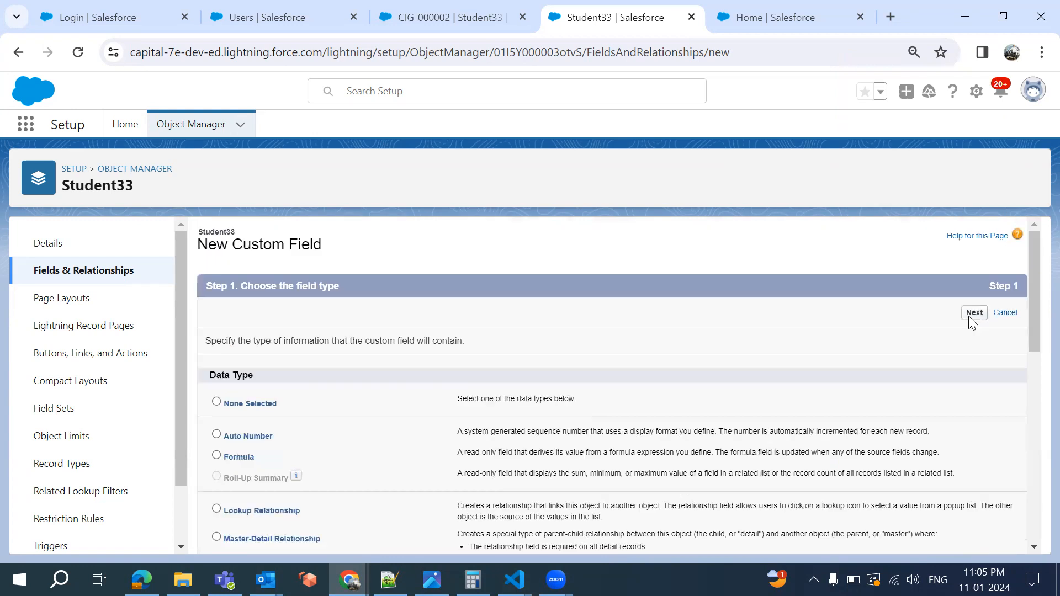
pyautogui.click(972, 320)
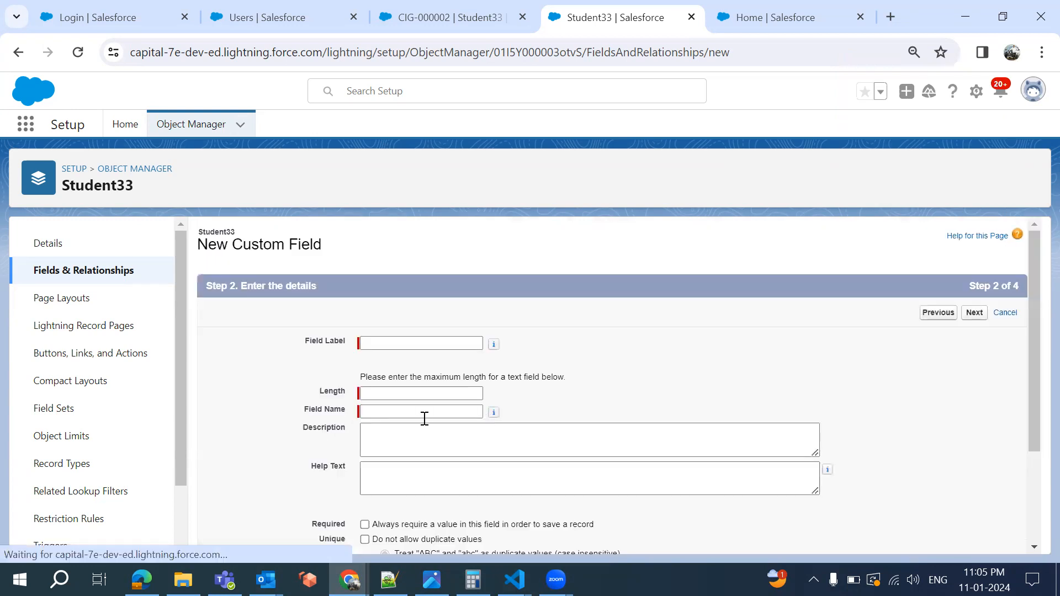
# Enter label 'Aadhar' with length 20 and advance to field-level security
pyautogui.click(406, 343)
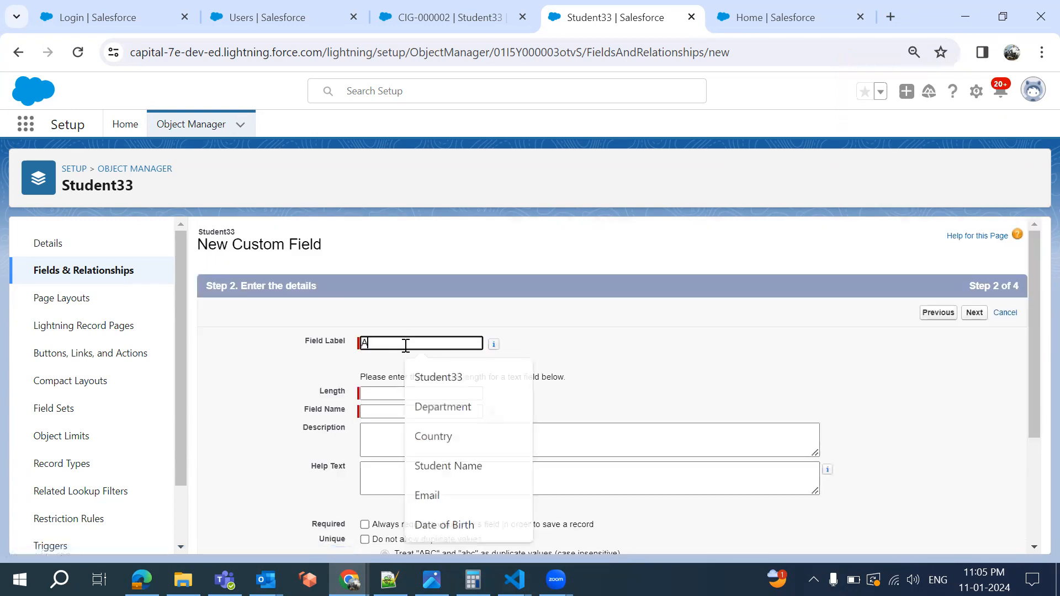
pyautogui.write('Aadhar')
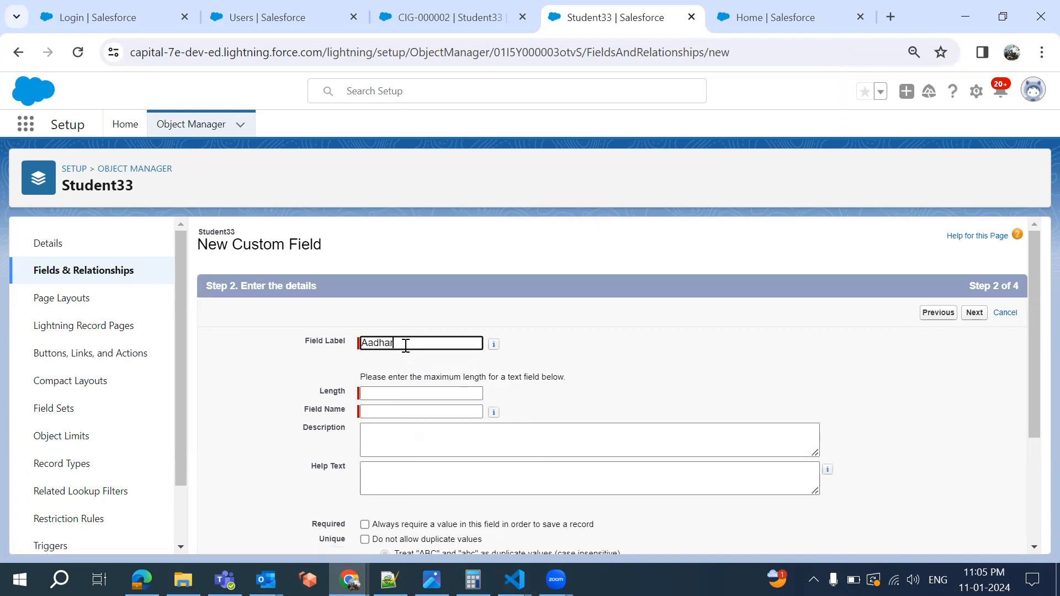
pyautogui.click(412, 394)
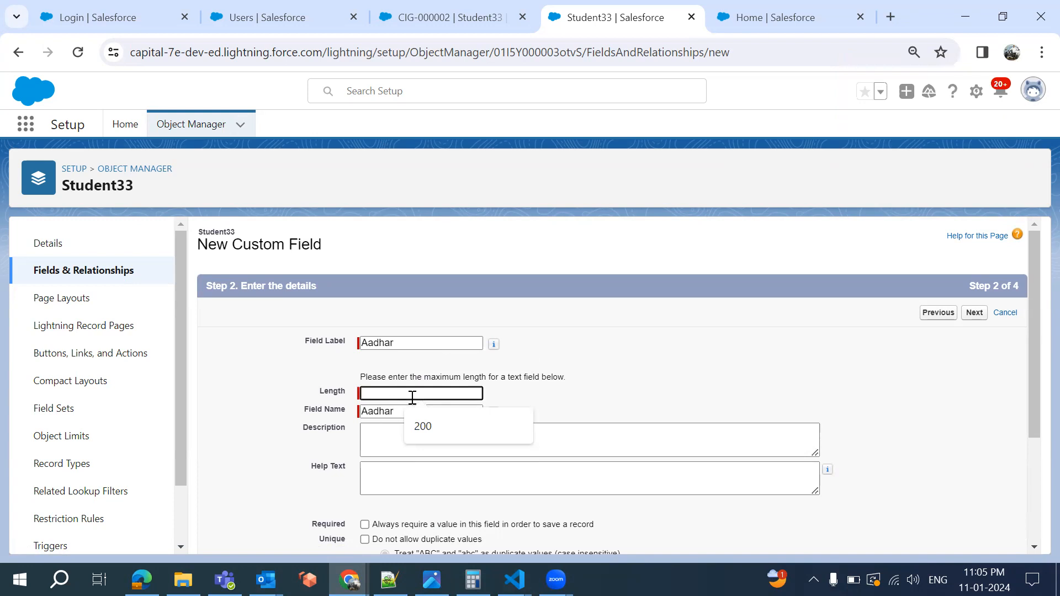
pyautogui.click(709, 388)
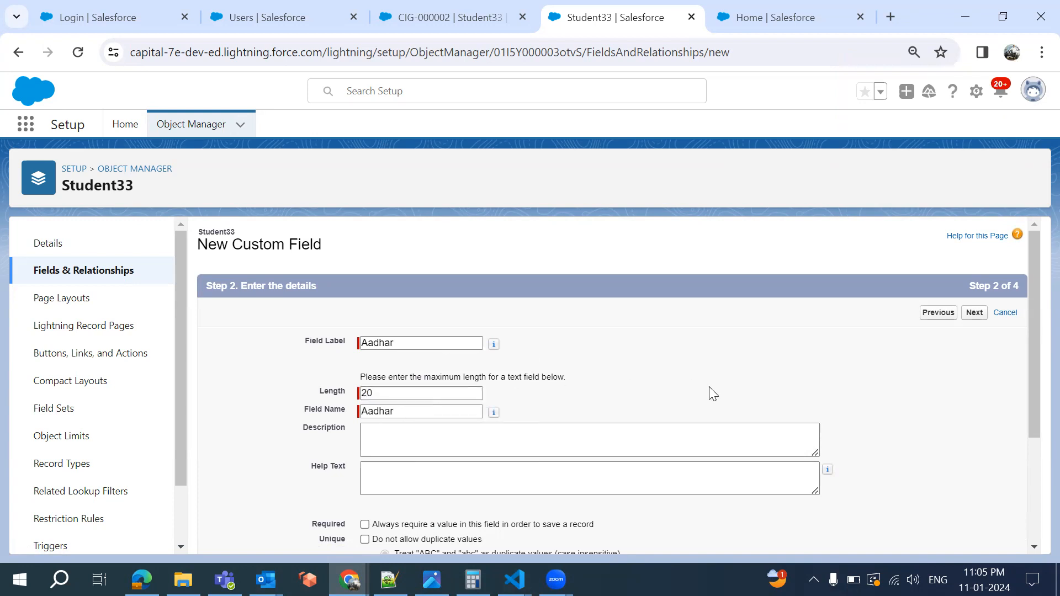
pyautogui.click(973, 315)
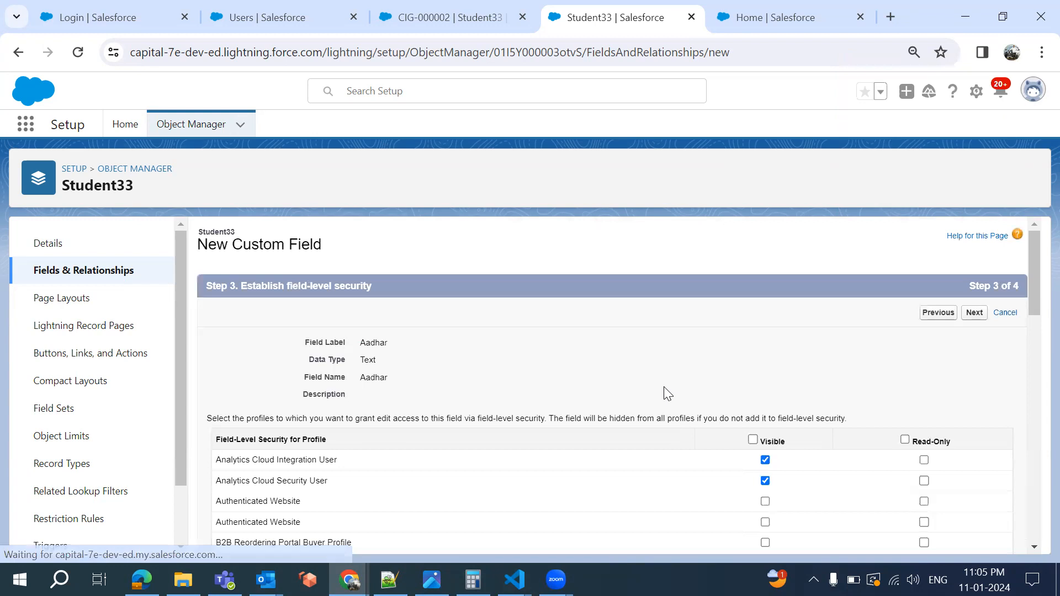
# Make the Aadhar field visible to all profiles, keep both Student page layouts, and Save & New
pyautogui.scroll(-3, 763, 419)
pyautogui.scroll(1, 753, 371)
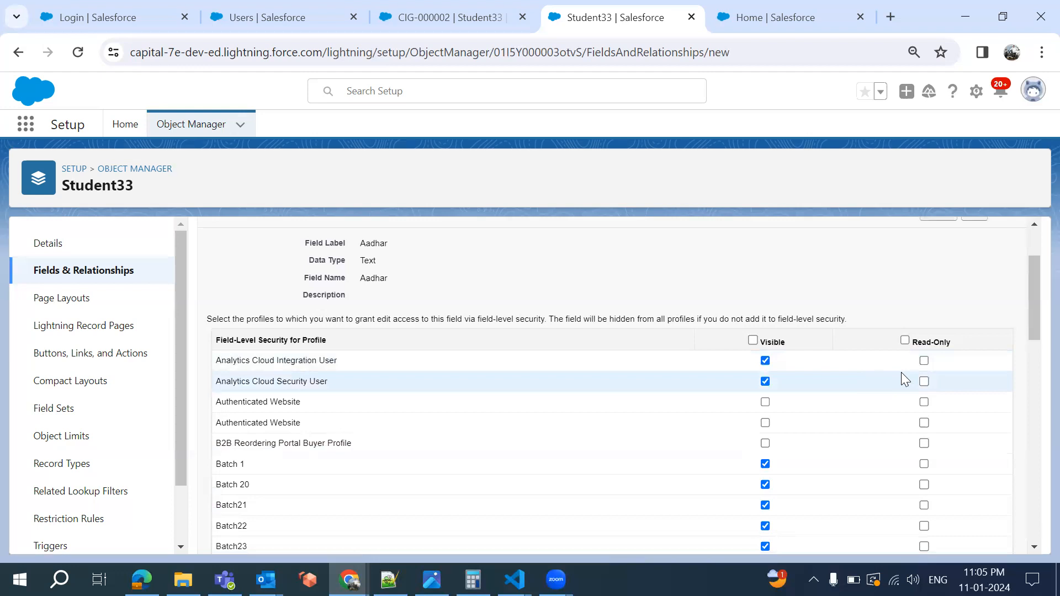
pyautogui.click(752, 339)
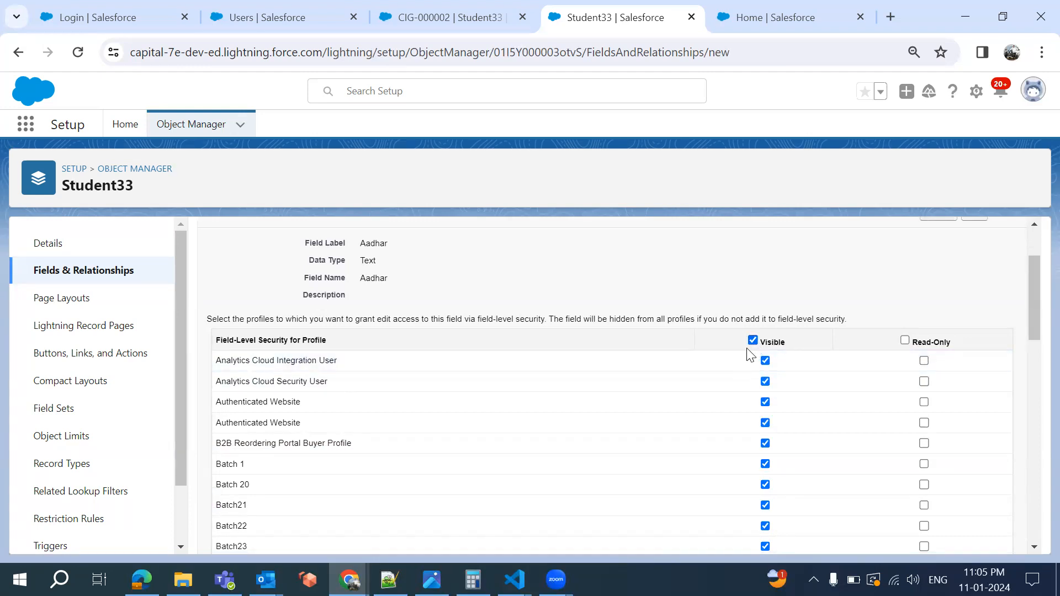
pyautogui.scroll(1, 846, 340)
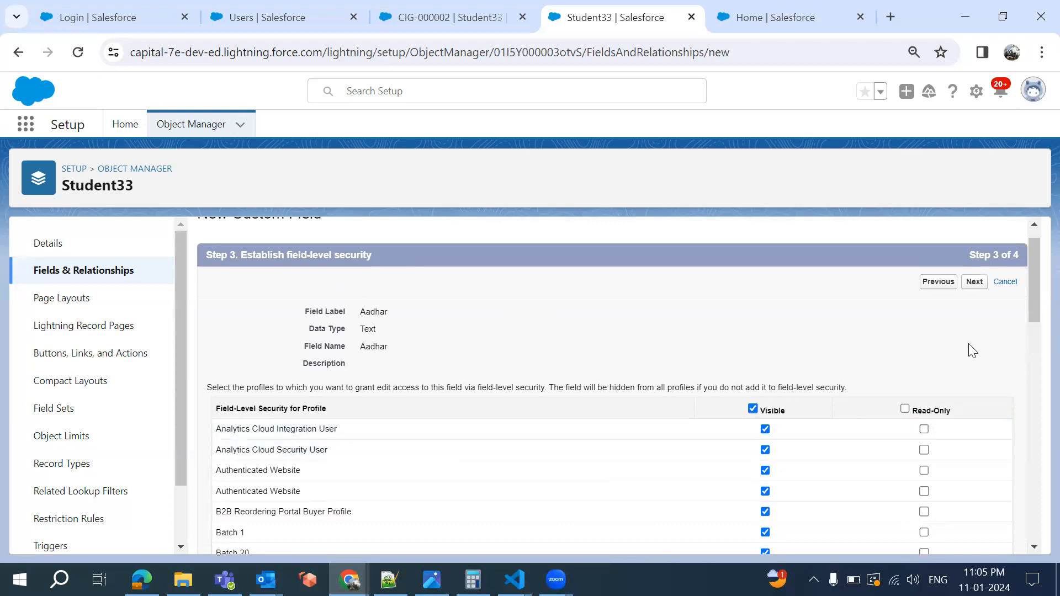
pyautogui.scroll(-2, 927, 339)
pyautogui.scroll(1, 874, 312)
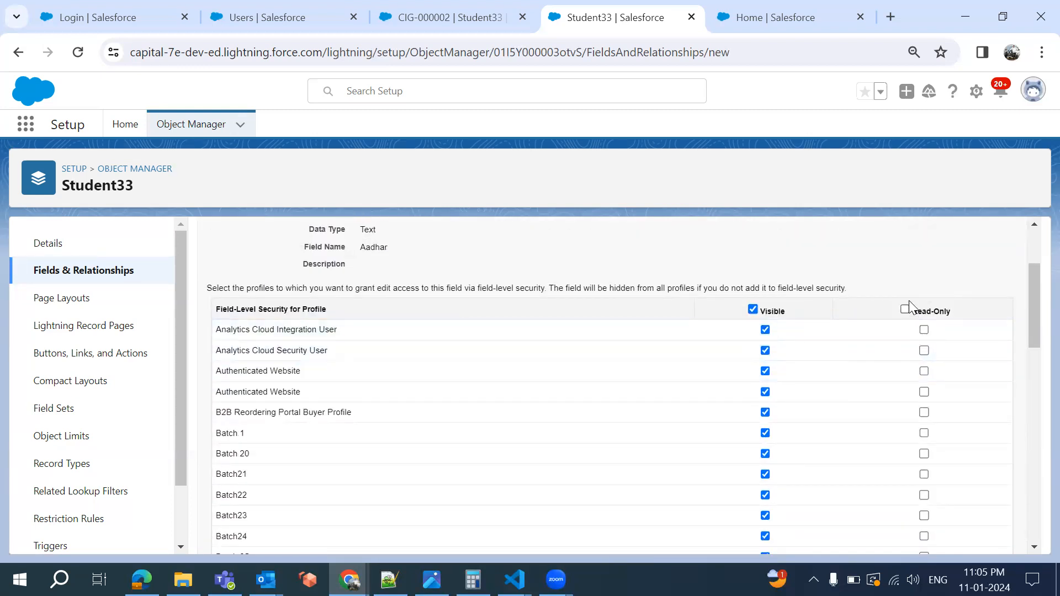
pyautogui.scroll(2, 920, 289)
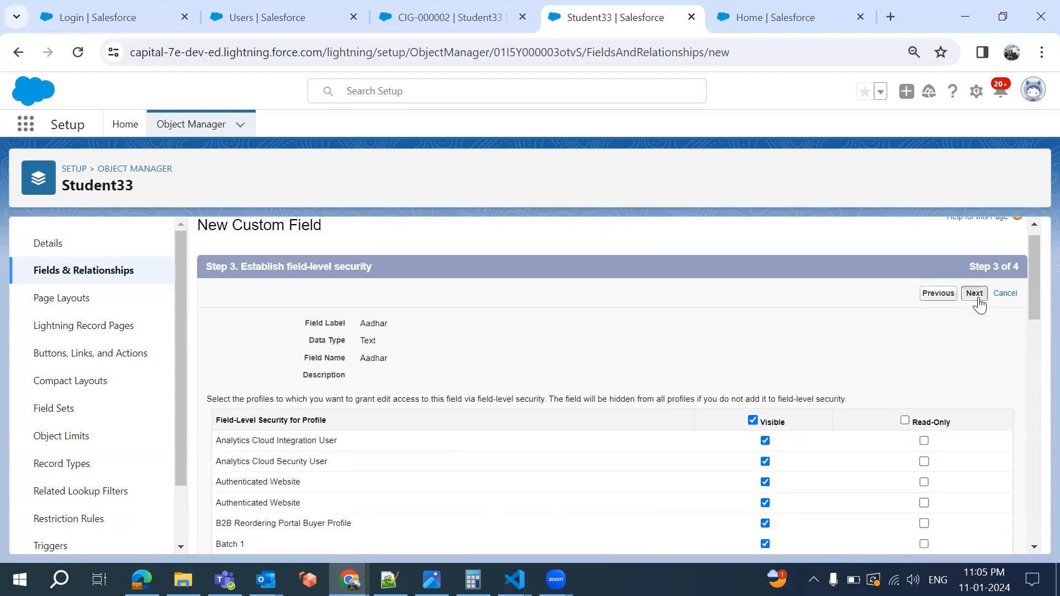
pyautogui.click(974, 294)
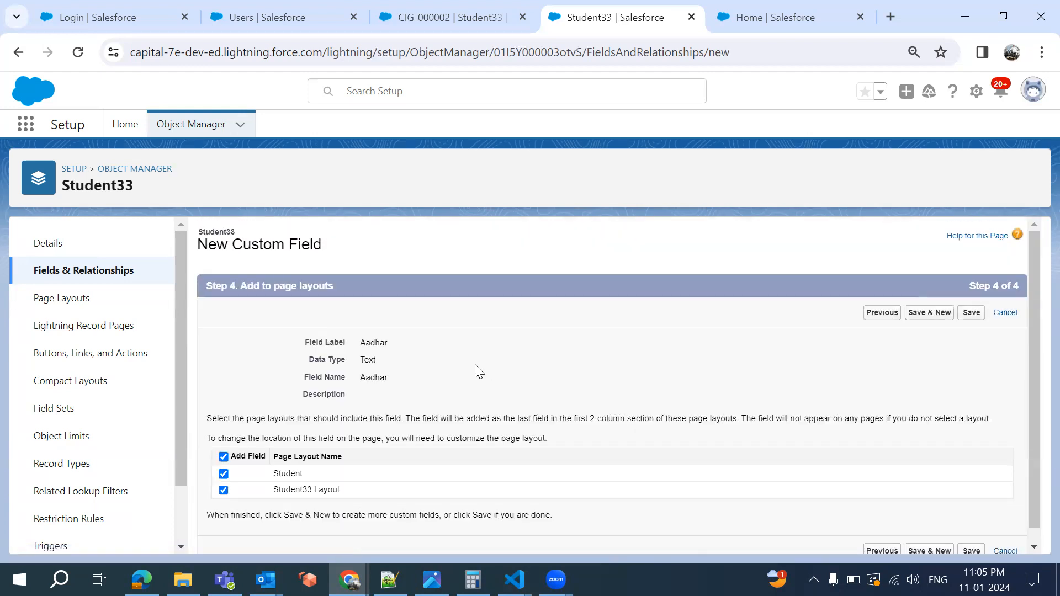
pyautogui.scroll(-1, 478, 372)
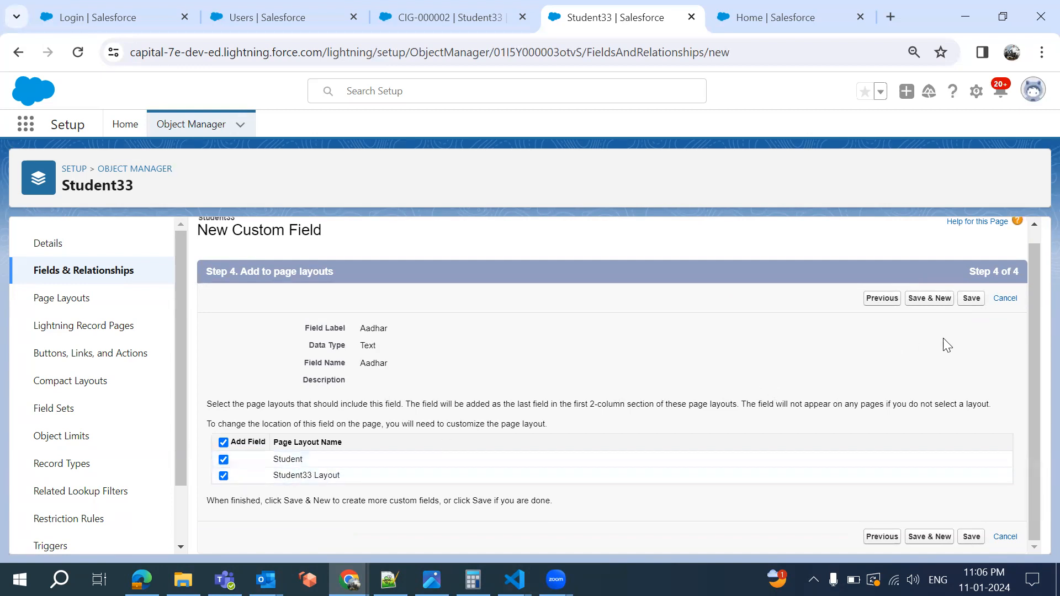
pyautogui.click(926, 305)
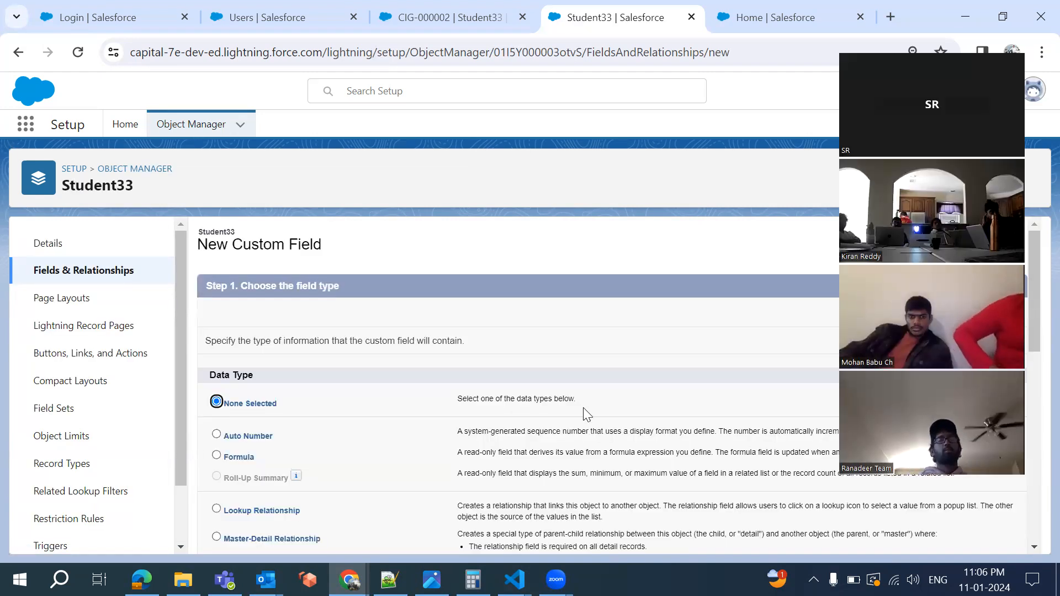
# Define a Text field labelled SSN with length 20
pyautogui.scroll(-10, 587, 414)
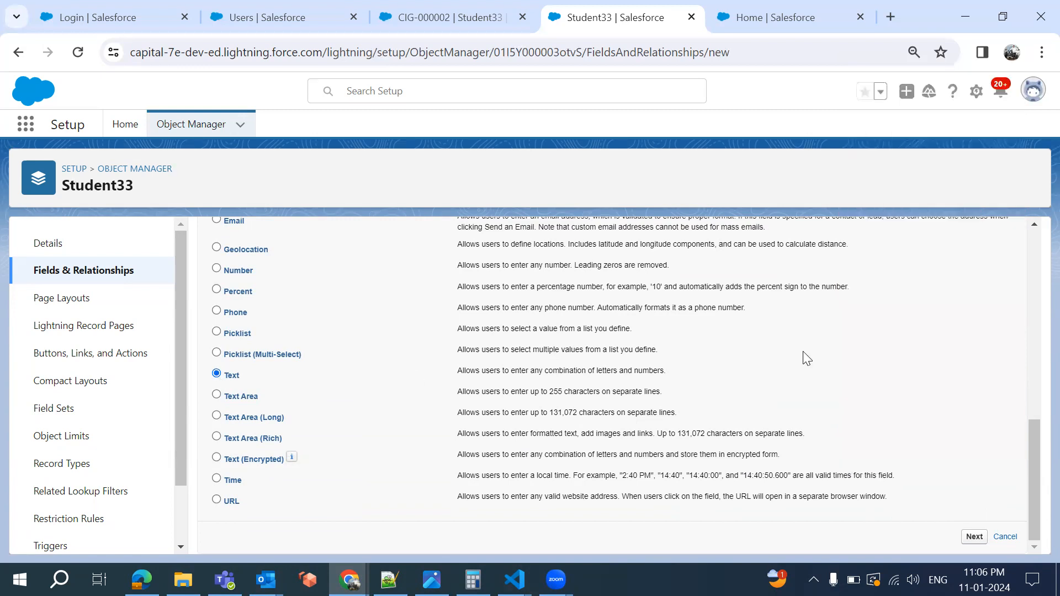
pyautogui.scroll(10, 958, 295)
pyautogui.click(974, 312)
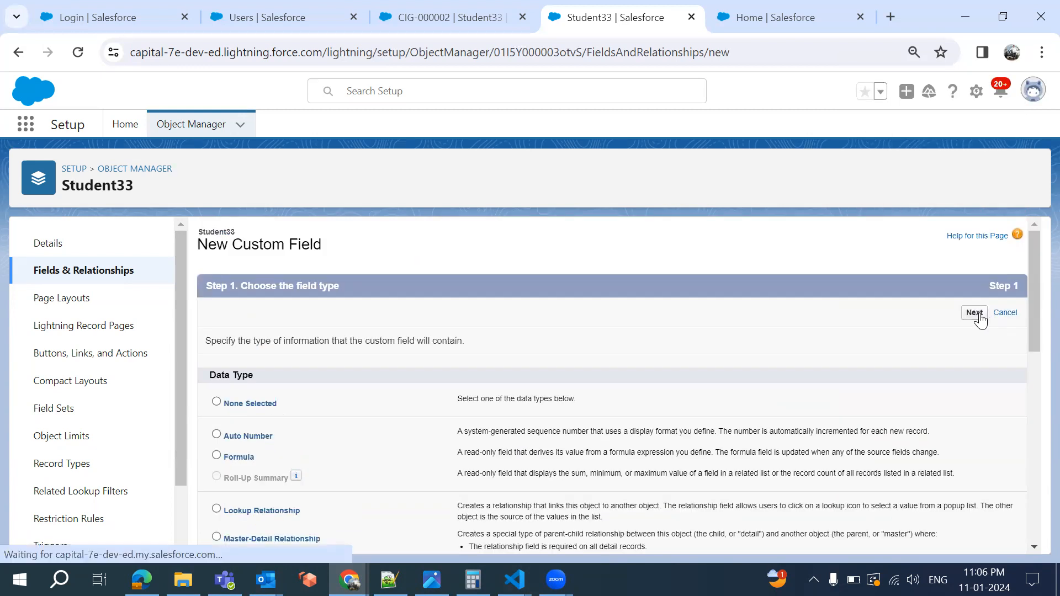
pyautogui.click(384, 343)
pyautogui.write('SSn')
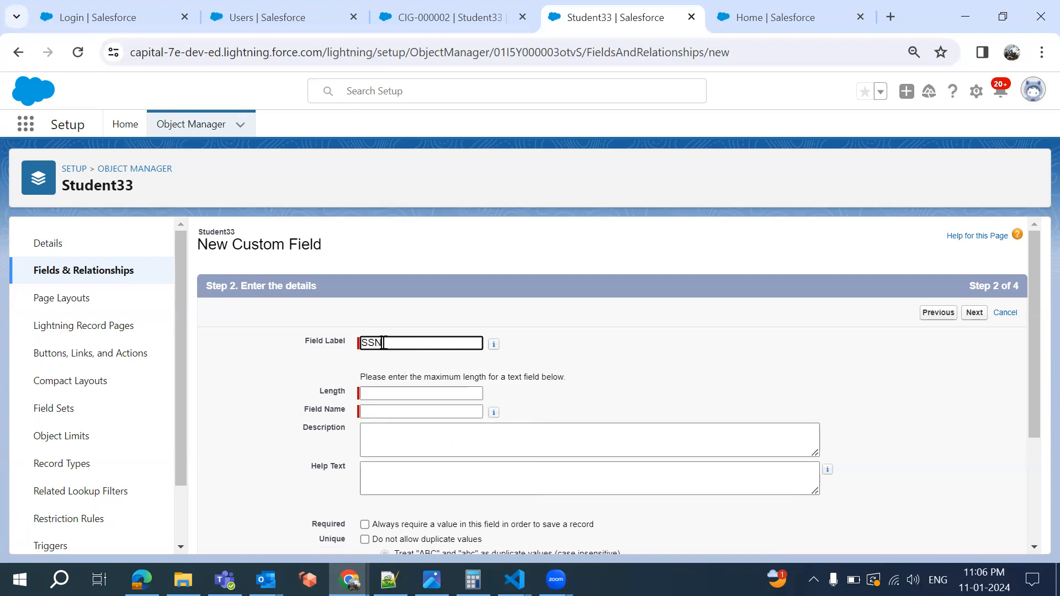
pyautogui.click(584, 399)
pyautogui.click(419, 395)
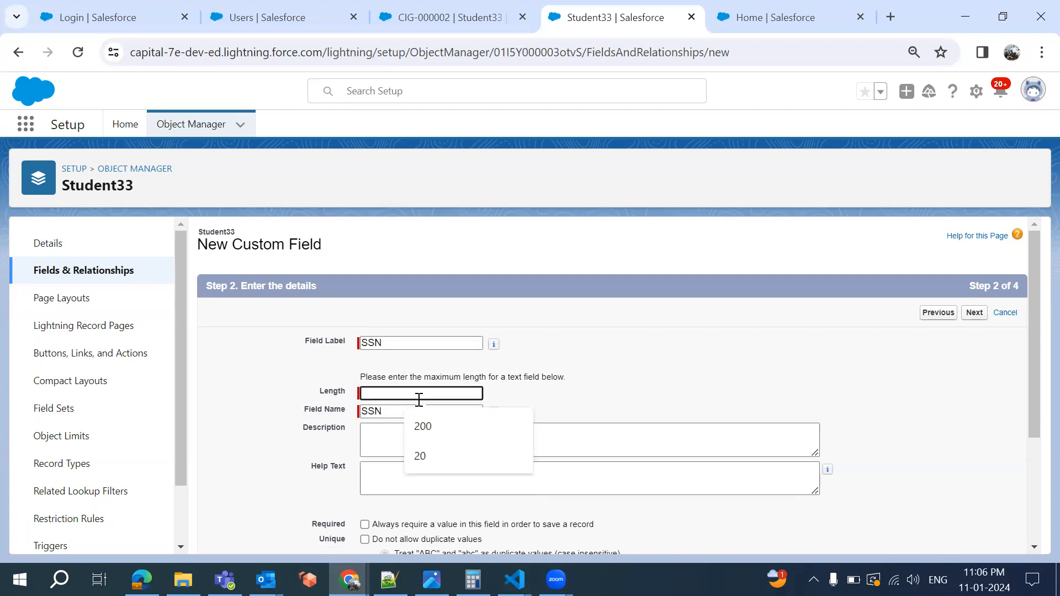
pyautogui.click(695, 380)
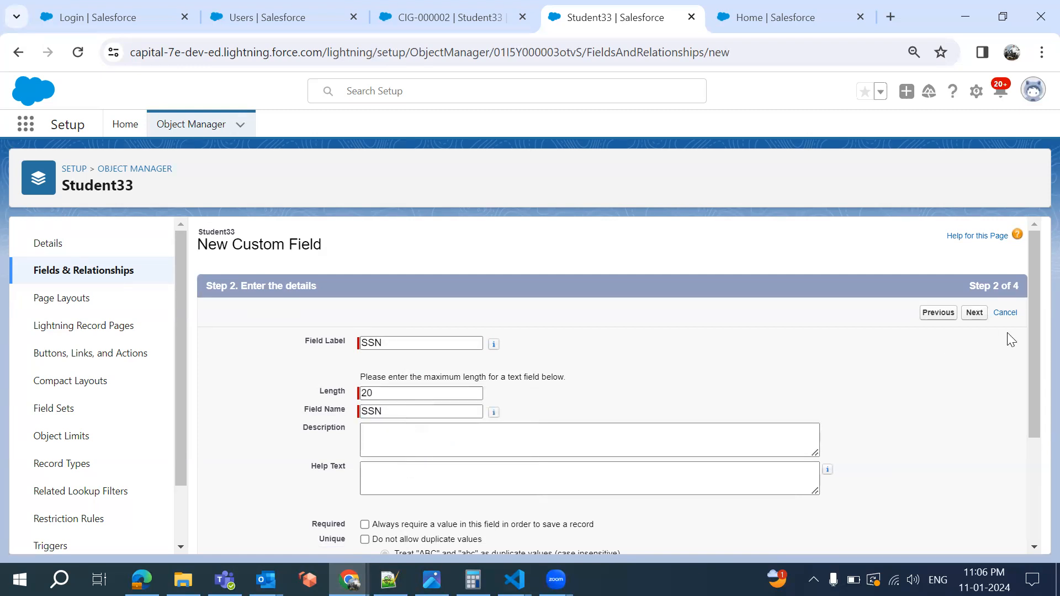
# Make SSN visible to every profile and save it onto the page layouts
pyautogui.click(971, 322)
pyautogui.click(973, 323)
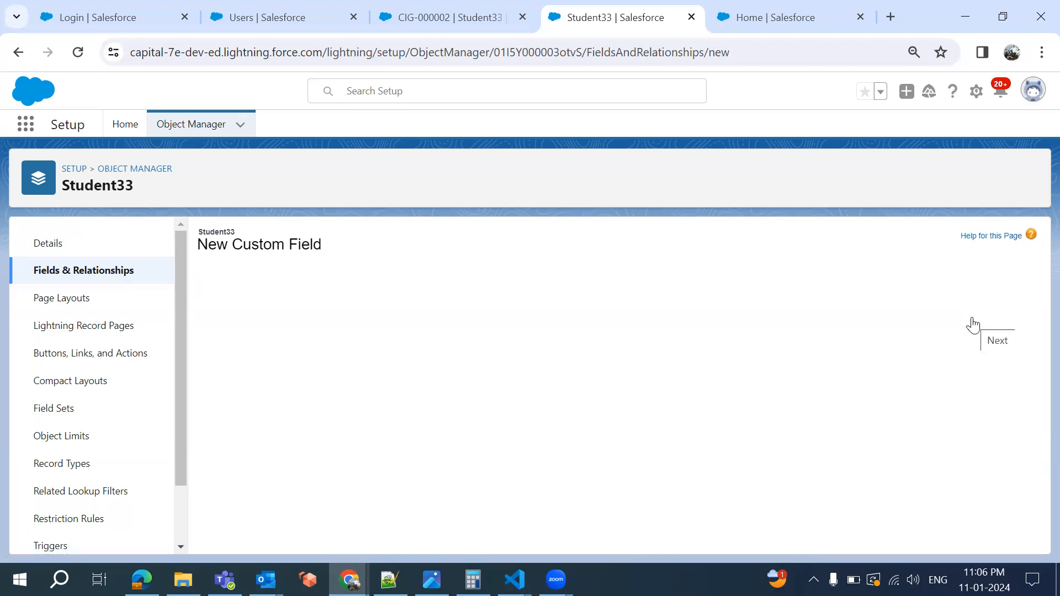
pyautogui.click(752, 439)
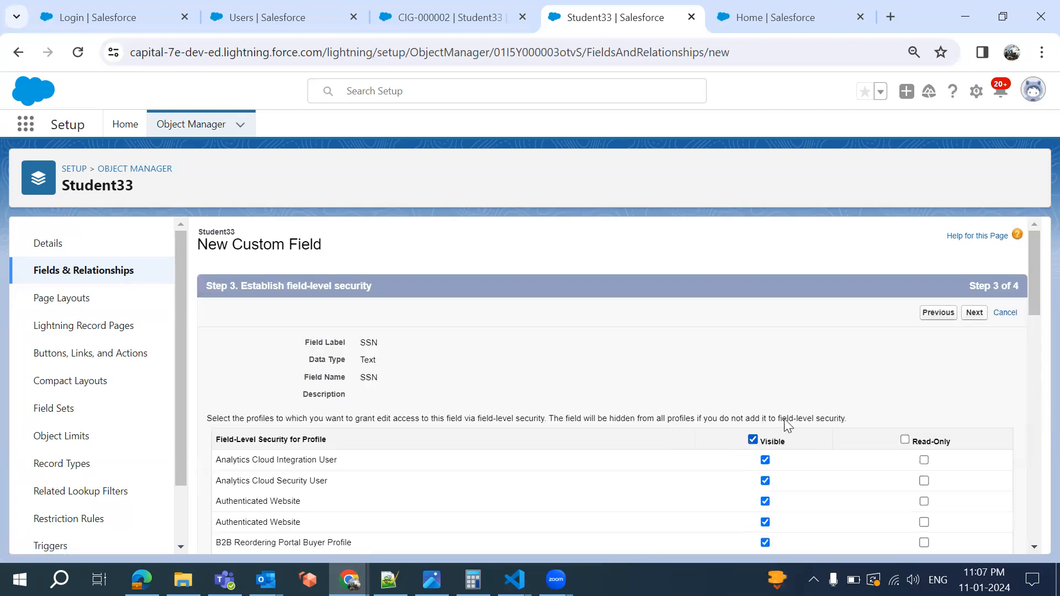
pyautogui.click(974, 315)
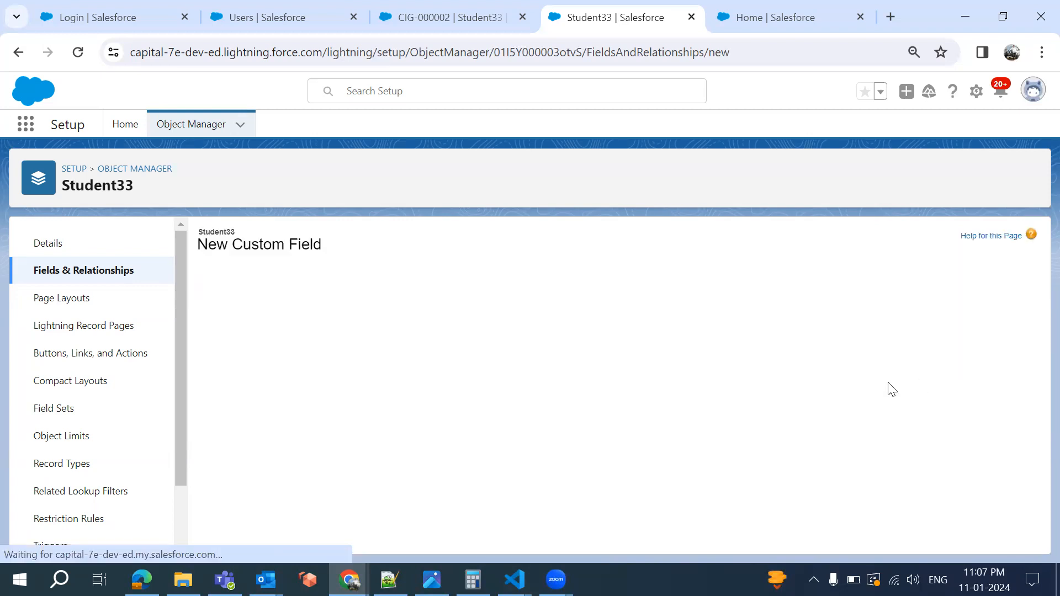
pyautogui.click(972, 314)
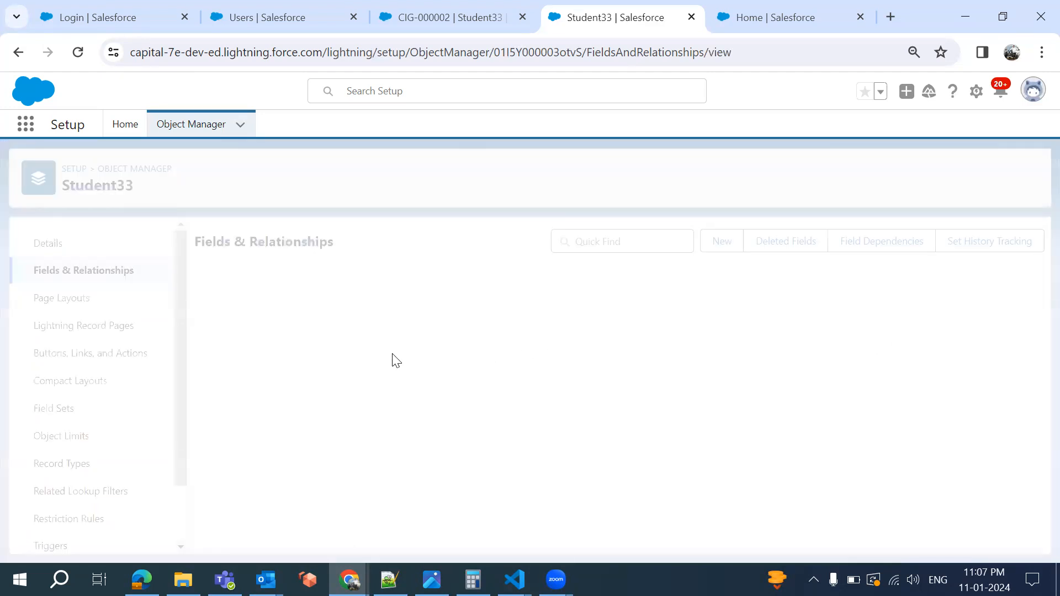
pyautogui.scroll(-3, 367, 396)
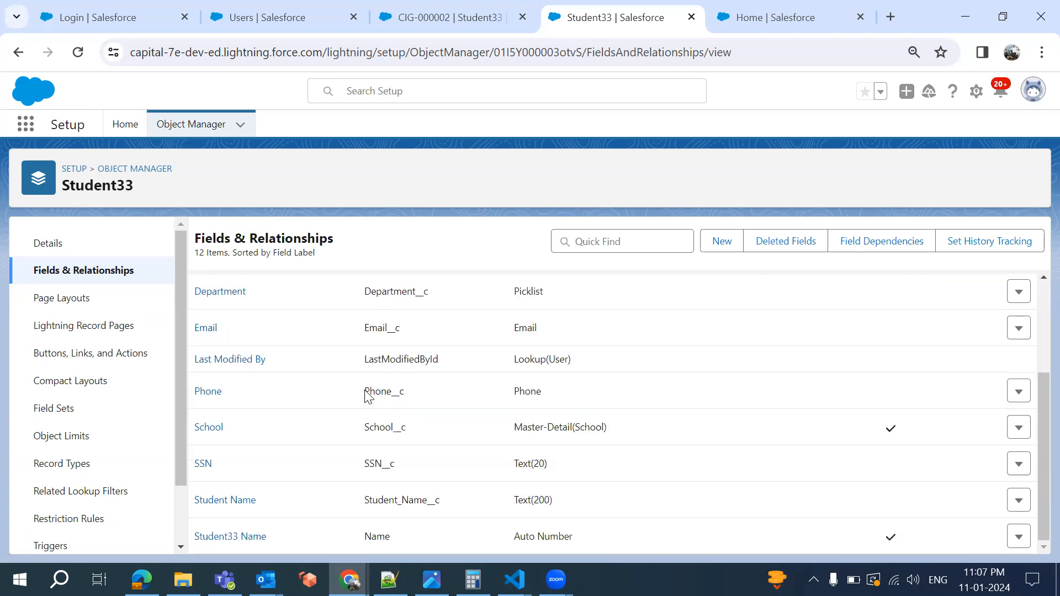
# Save a copy of the Student page layout named India with Interaction Log enabled
pyautogui.click(99, 301)
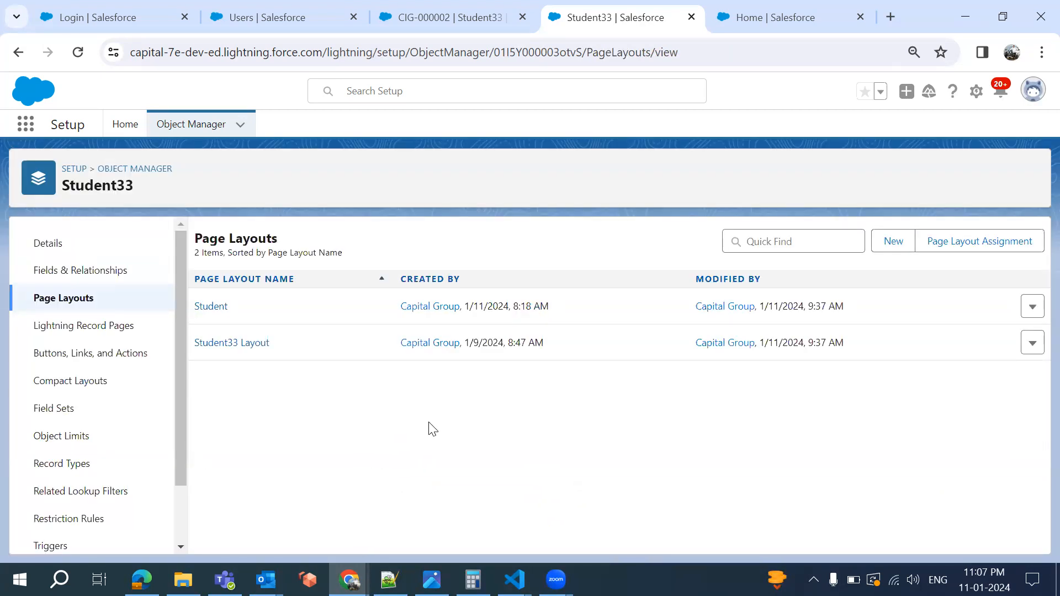
pyautogui.click(1035, 311)
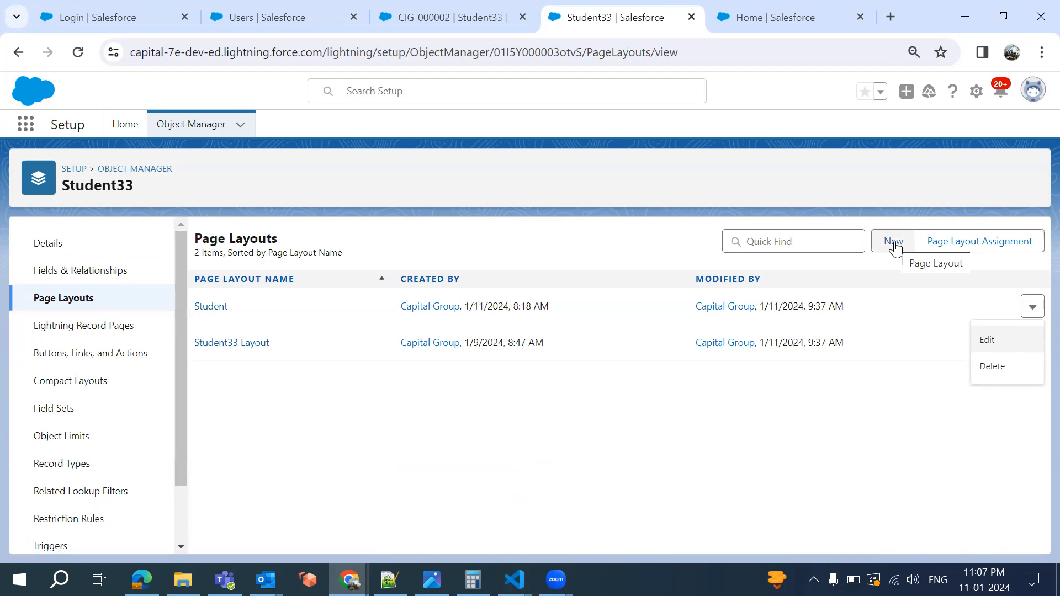
pyautogui.click(201, 309)
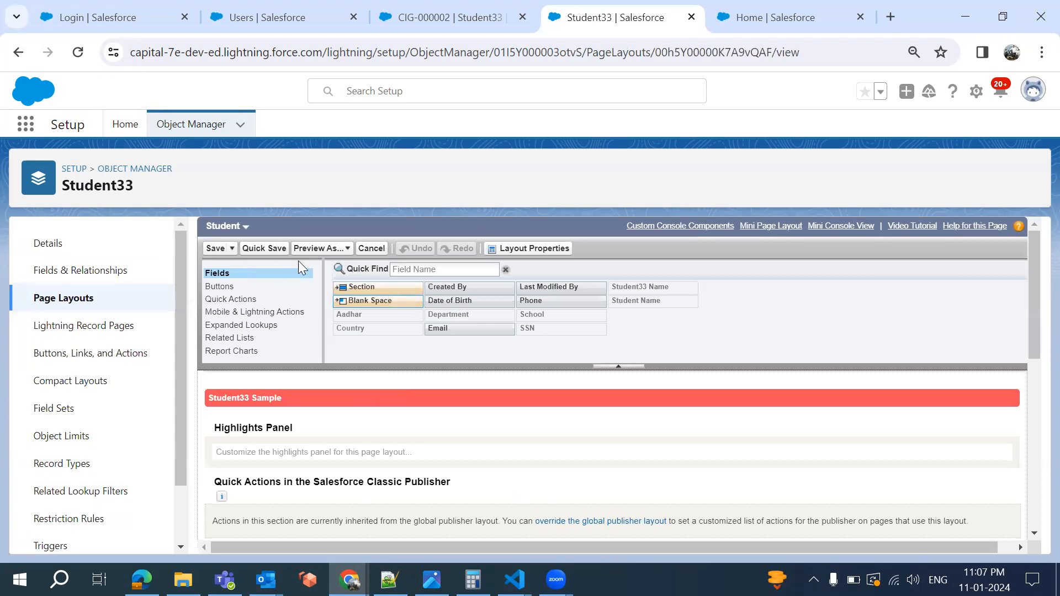
pyautogui.click(232, 249)
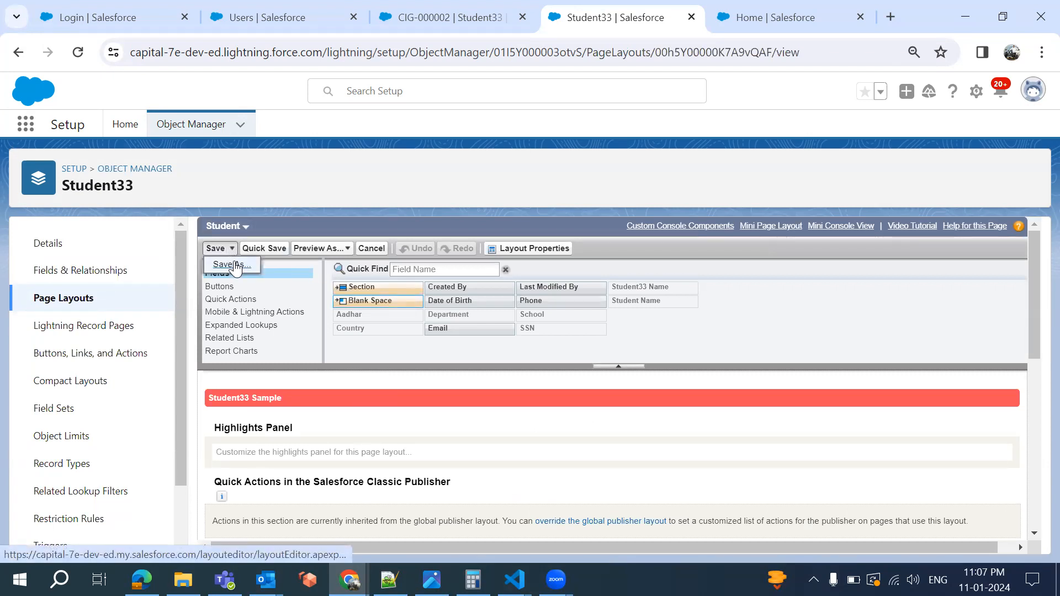
pyautogui.click(236, 267)
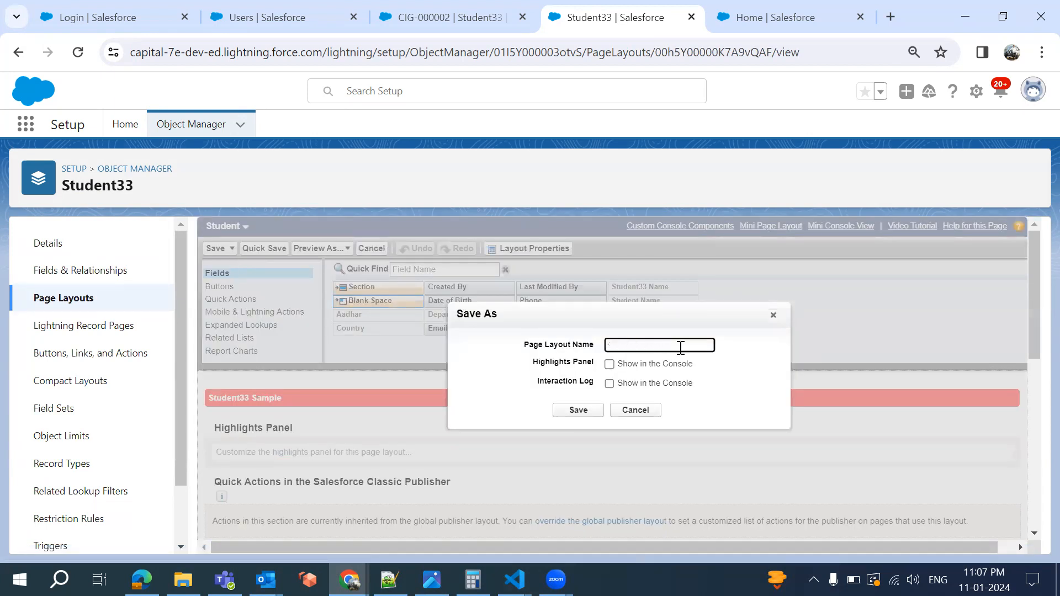
pyautogui.write('IN')
pyautogui.click(611, 370)
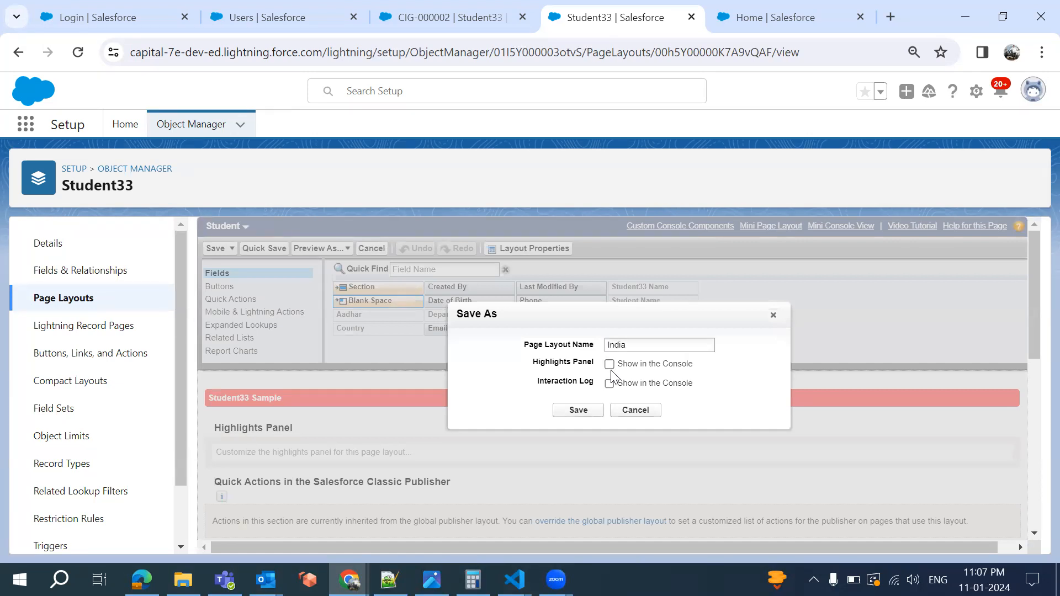
pyautogui.click(609, 383)
pyautogui.click(585, 414)
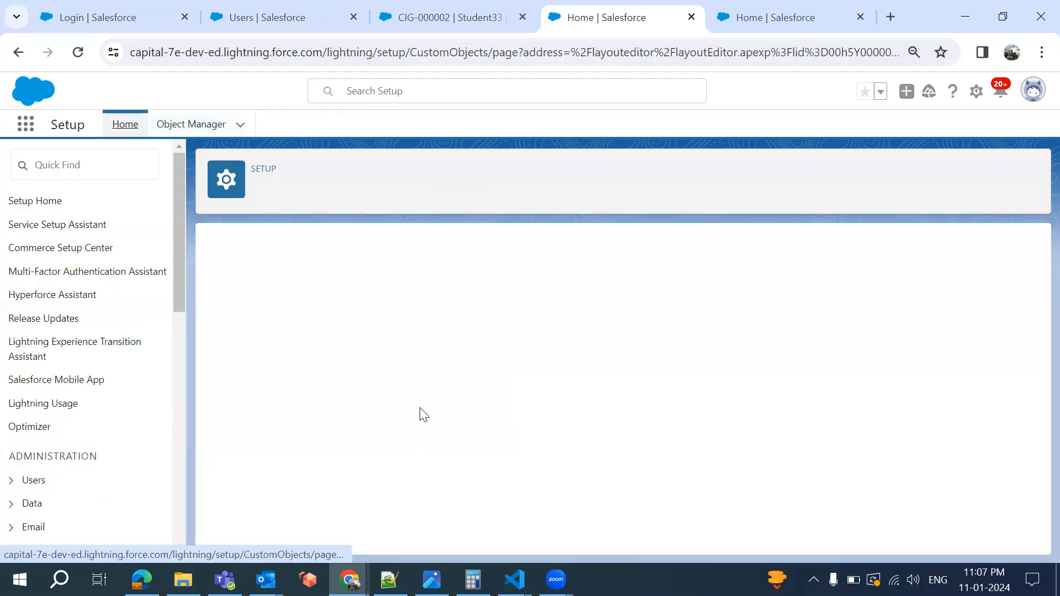
# Remove the SSN field from the India layout, save it, and open the Student layout
pyautogui.scroll(-10, 424, 414)
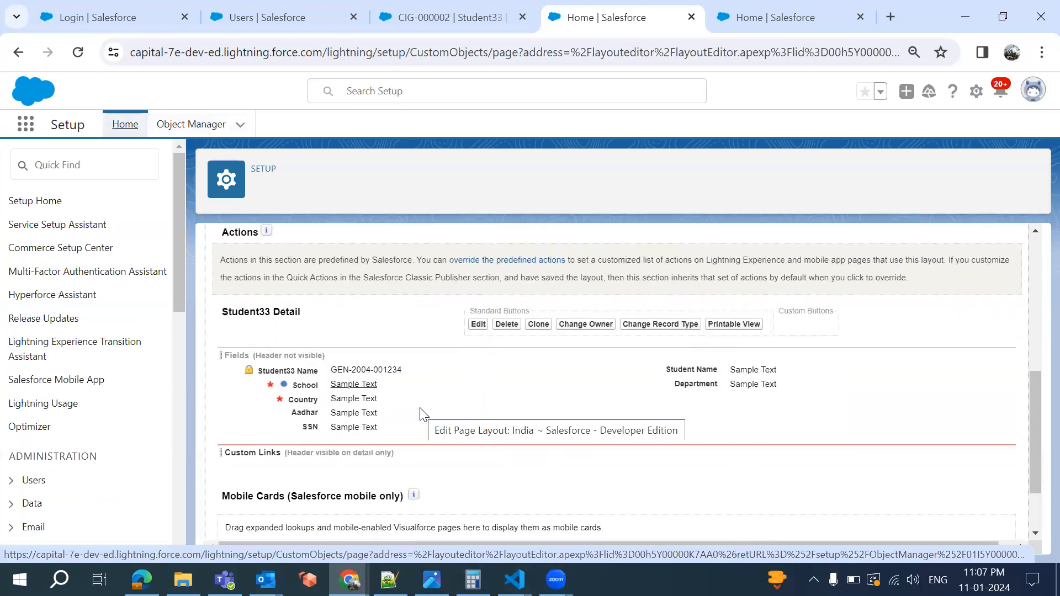
pyautogui.scroll(-1, 424, 414)
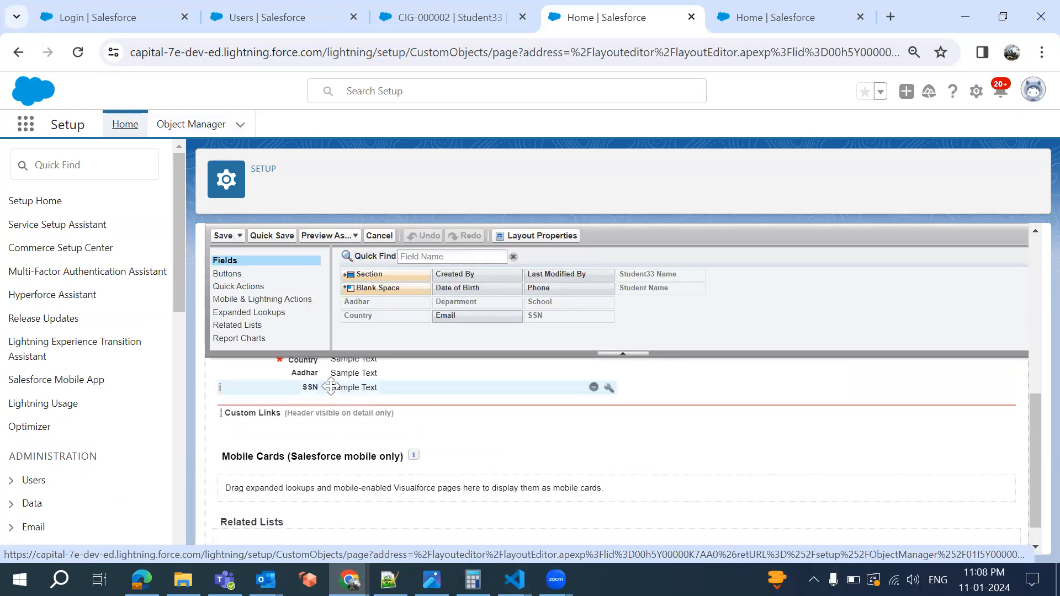
pyautogui.click(594, 387)
pyautogui.click(219, 237)
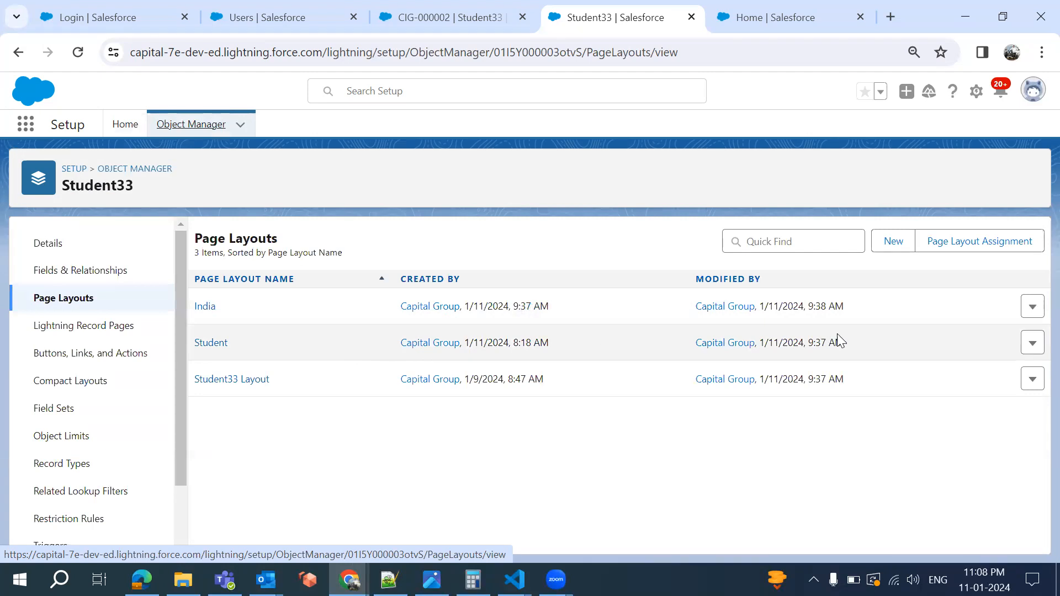
pyautogui.click(202, 345)
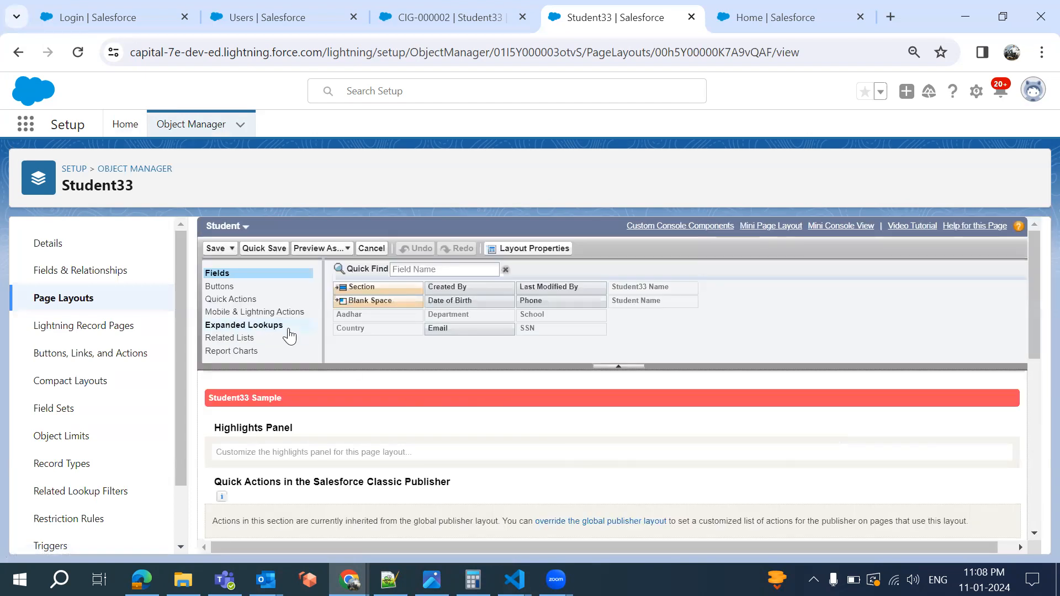
# Save the Student layout as a new USA layout with highlights panel and interaction log enabled
pyautogui.click(232, 249)
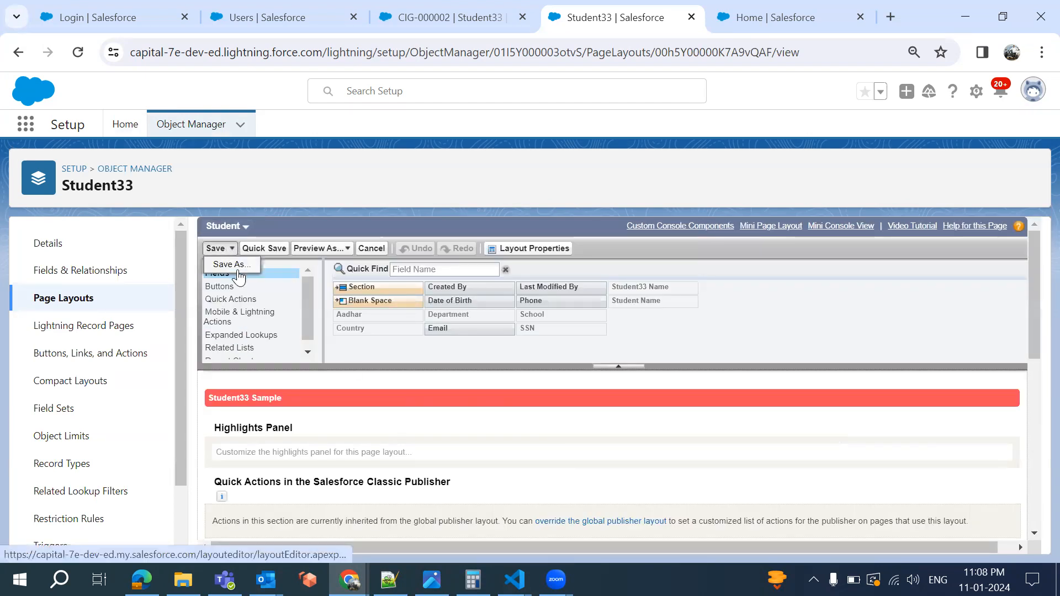
pyautogui.click(237, 266)
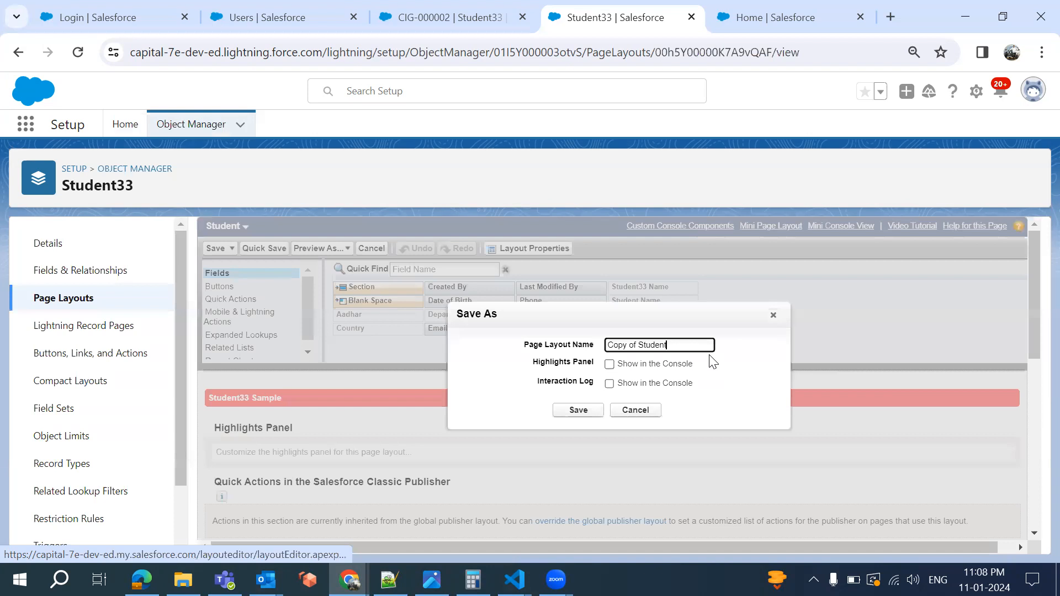
pyautogui.press('BackSpace')
pyautogui.press('BackSpace')
pyautogui.press('BackSpace')
pyautogui.press('BackSpace')
pyautogui.press('BackSpace')
pyautogui.press('BackSpace')
pyautogui.press('BackSpace')
pyautogui.press('BackSpace')
pyautogui.press('BackSpace')
pyautogui.write('USA')
pyautogui.click(609, 364)
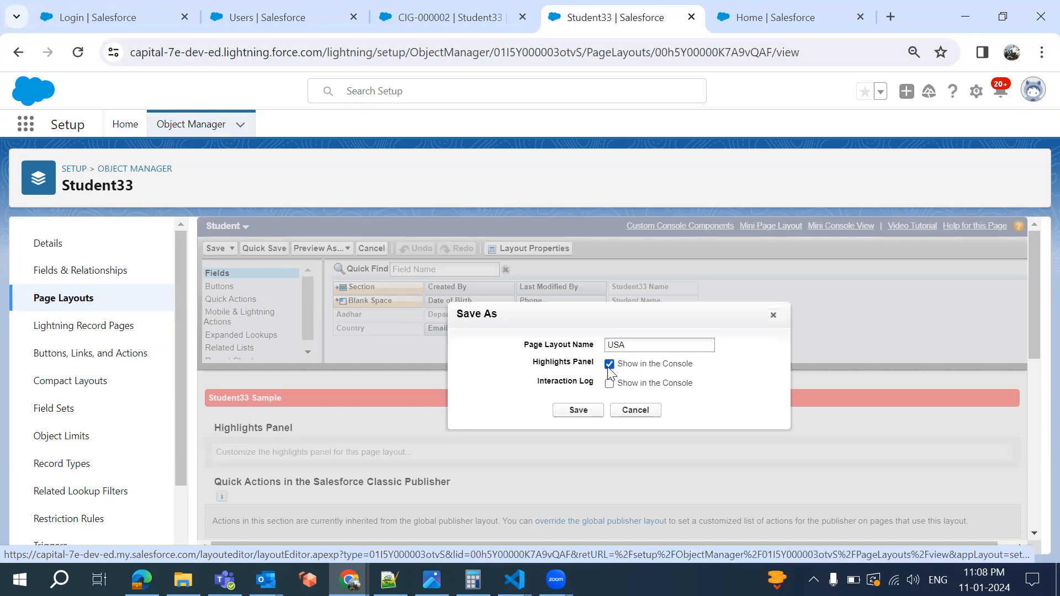
pyautogui.click(609, 383)
pyautogui.click(589, 410)
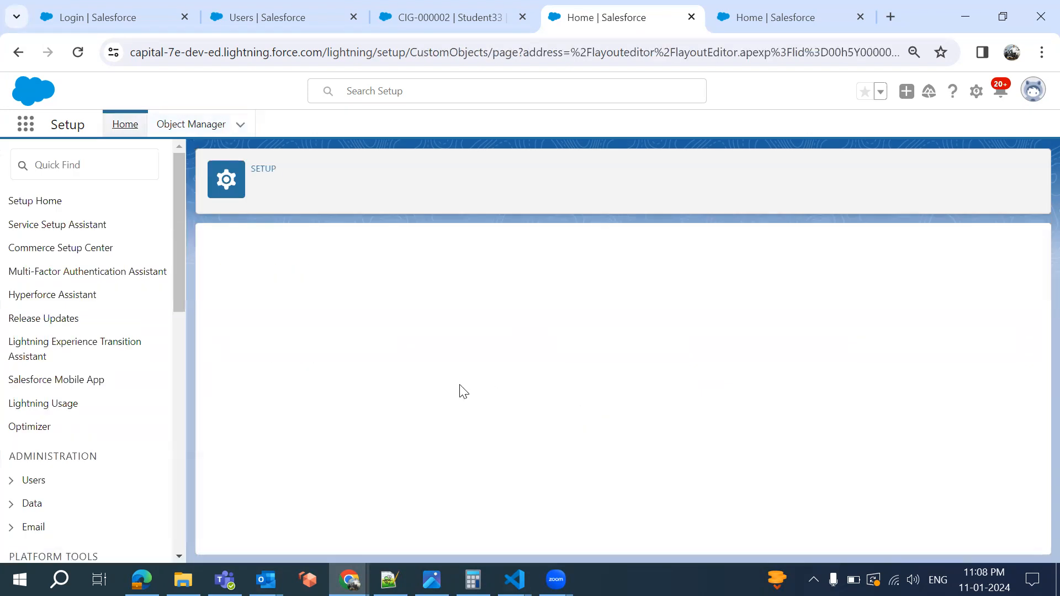
# Remove the Aadhar field from the USA layout and save it
pyautogui.scroll(-5, 460, 384)
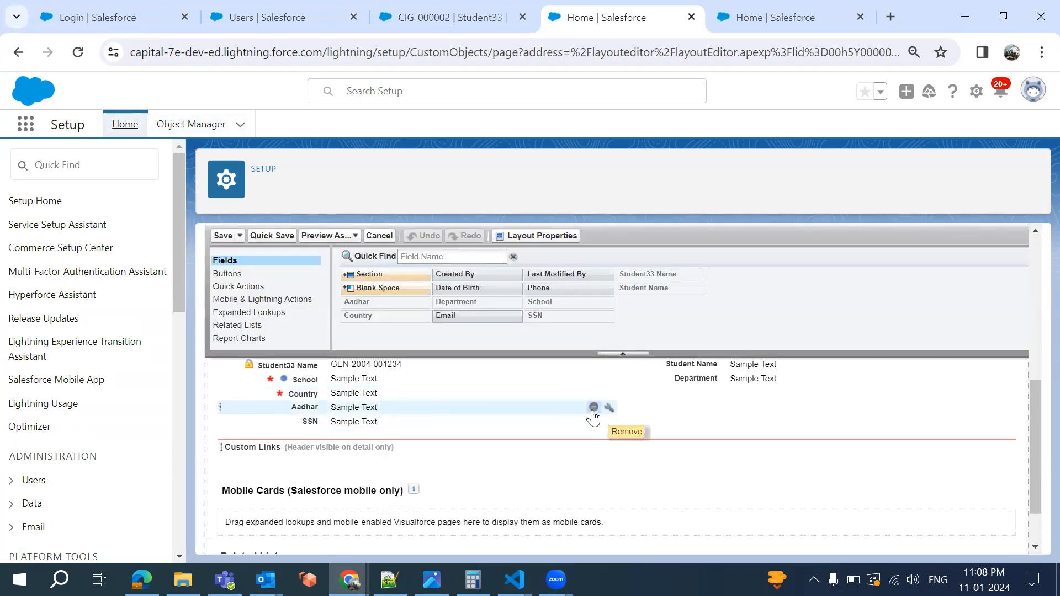
pyautogui.click(594, 407)
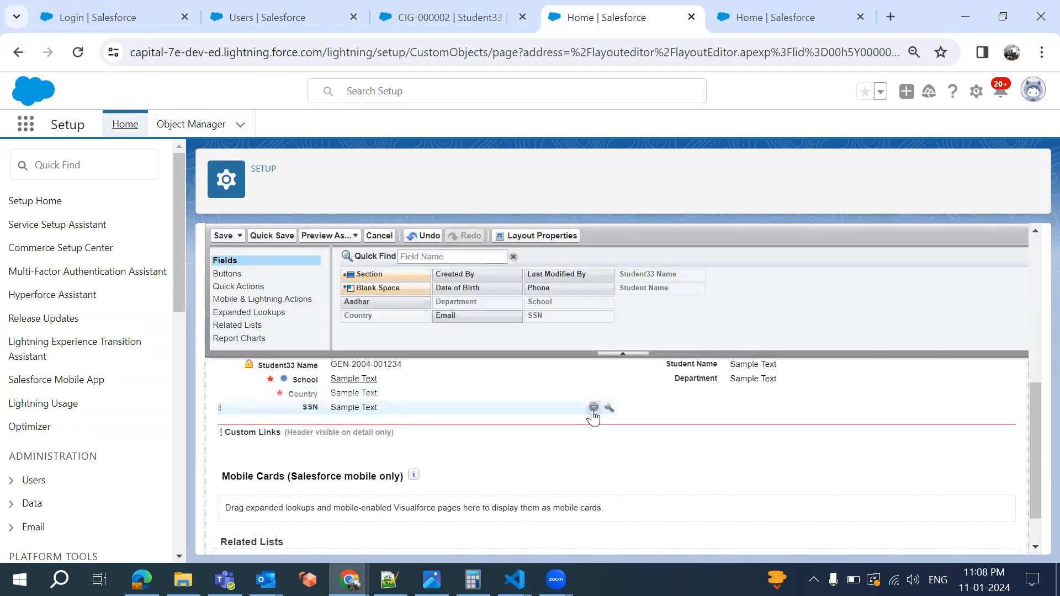
pyautogui.click(223, 236)
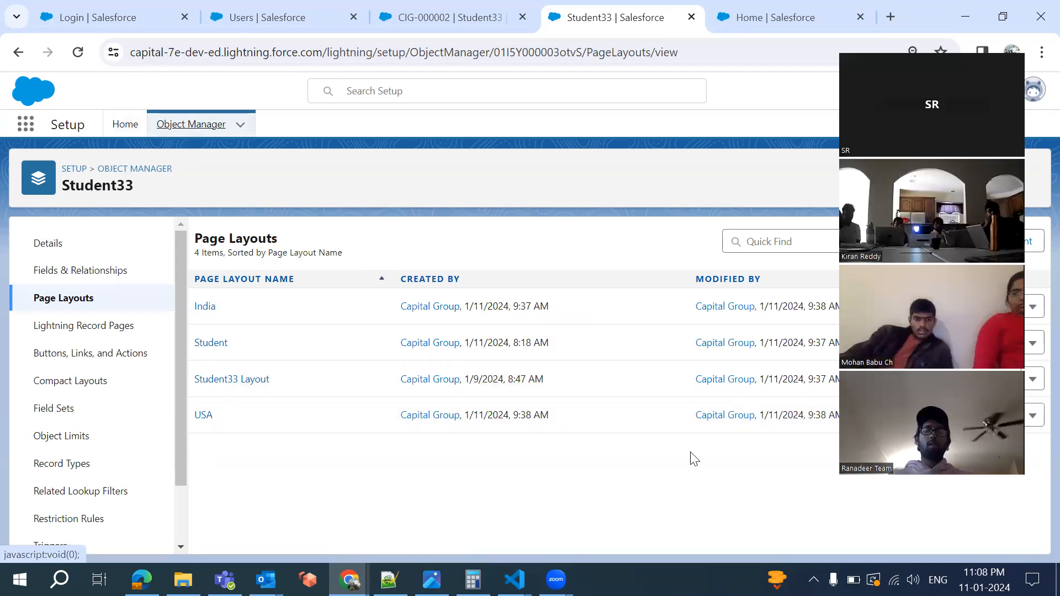
# Check the student record's Country options without changing them, then open Student33's Record Types in Setup
pyautogui.click(448, 19)
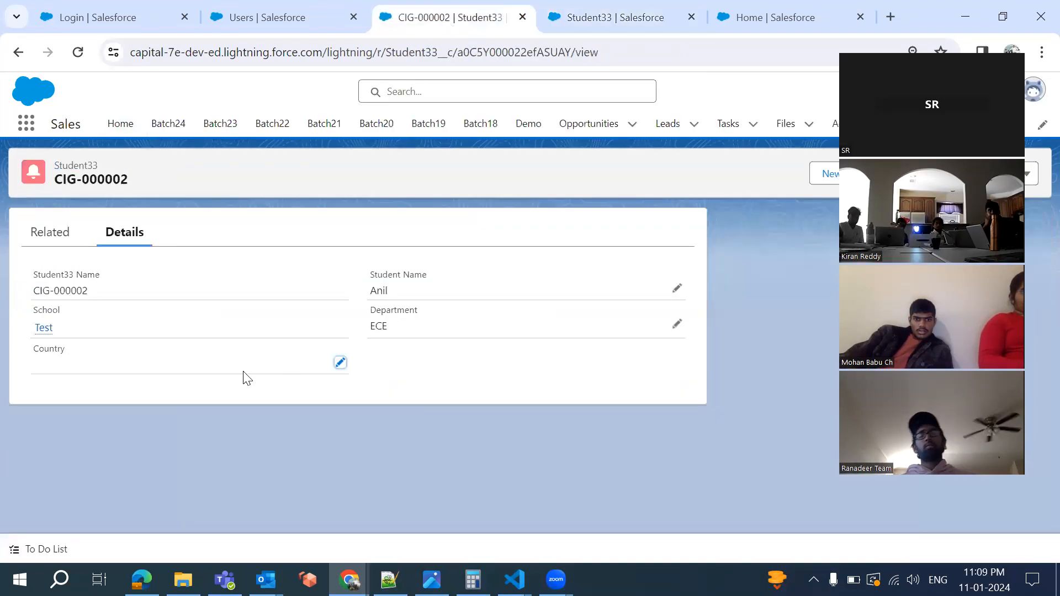
pyautogui.click(340, 365)
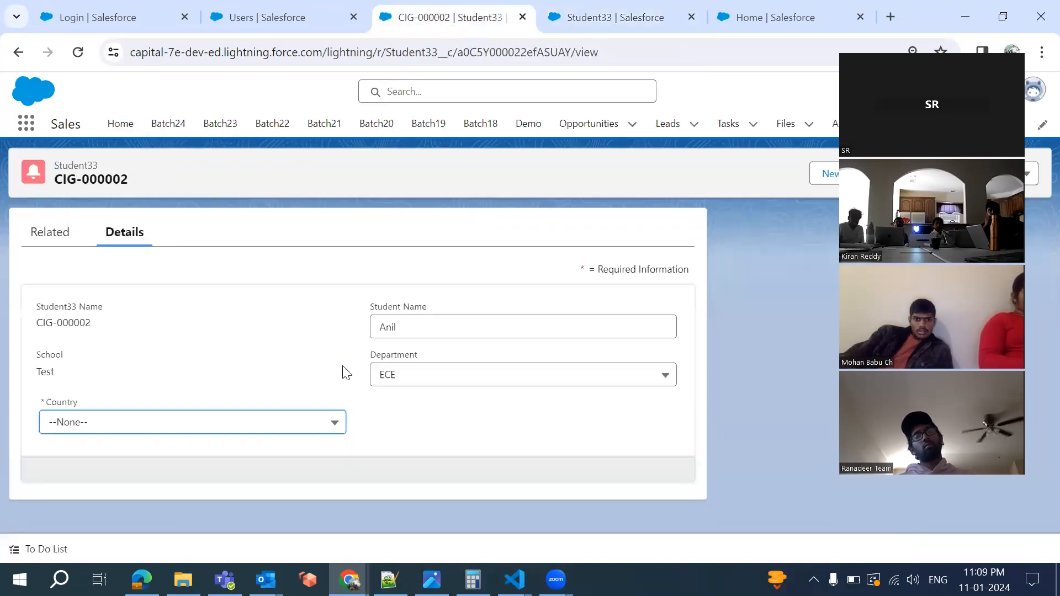
pyautogui.click(261, 430)
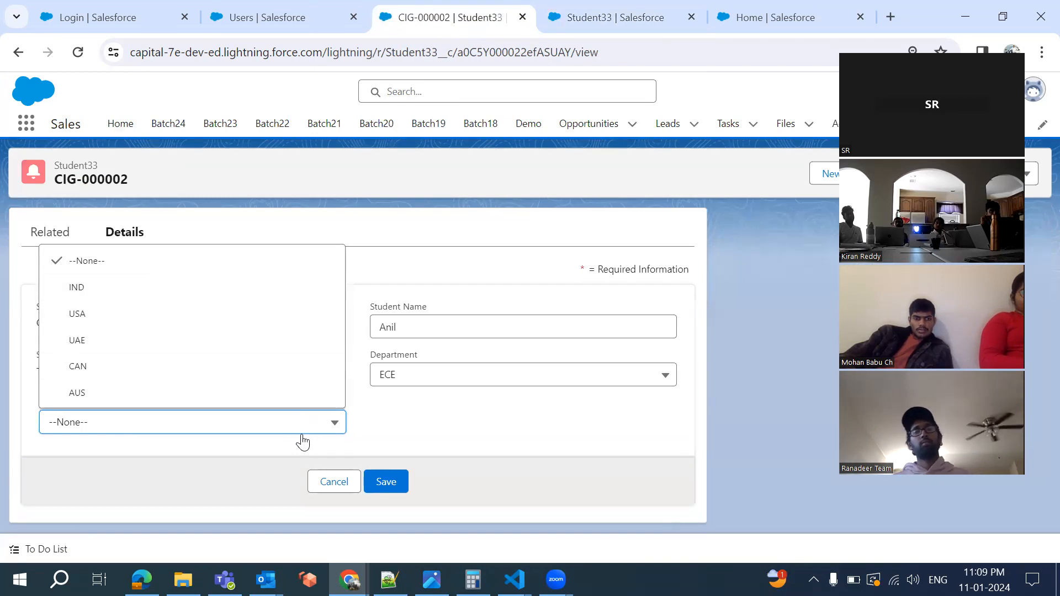
pyautogui.click(325, 482)
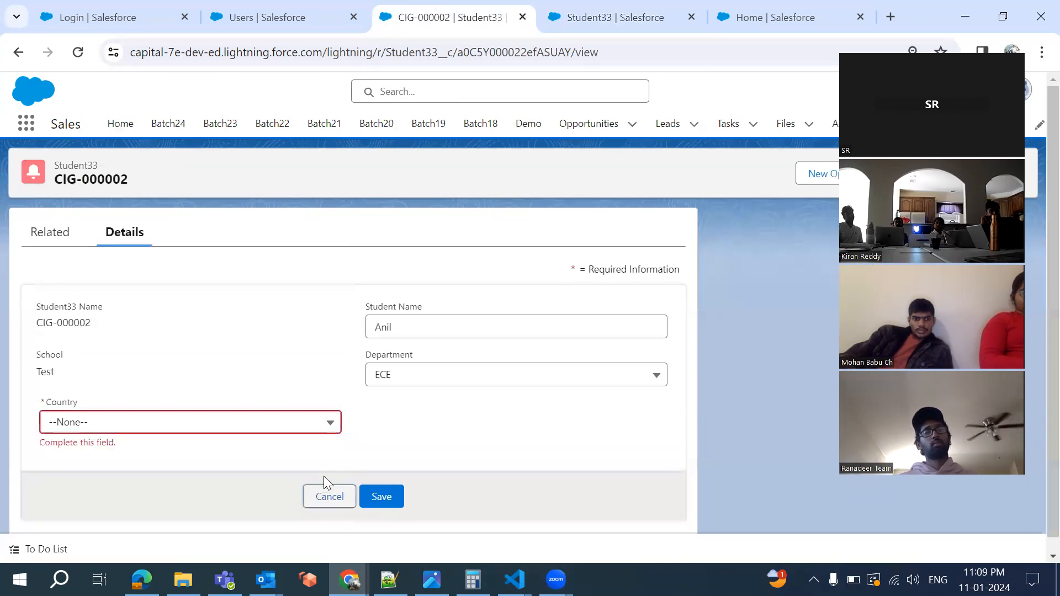
pyautogui.click(571, 17)
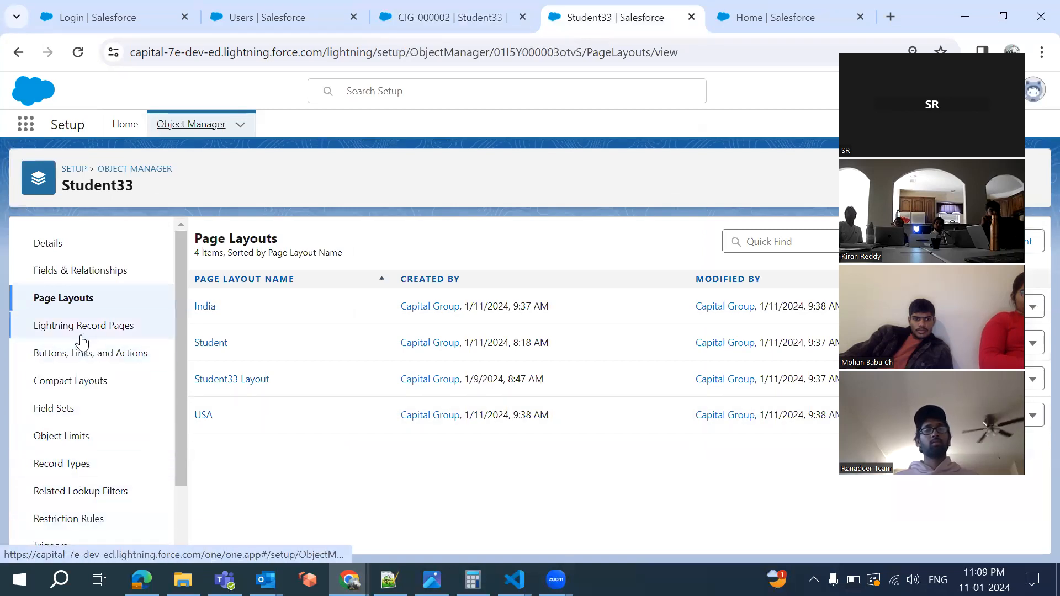
pyautogui.click(82, 468)
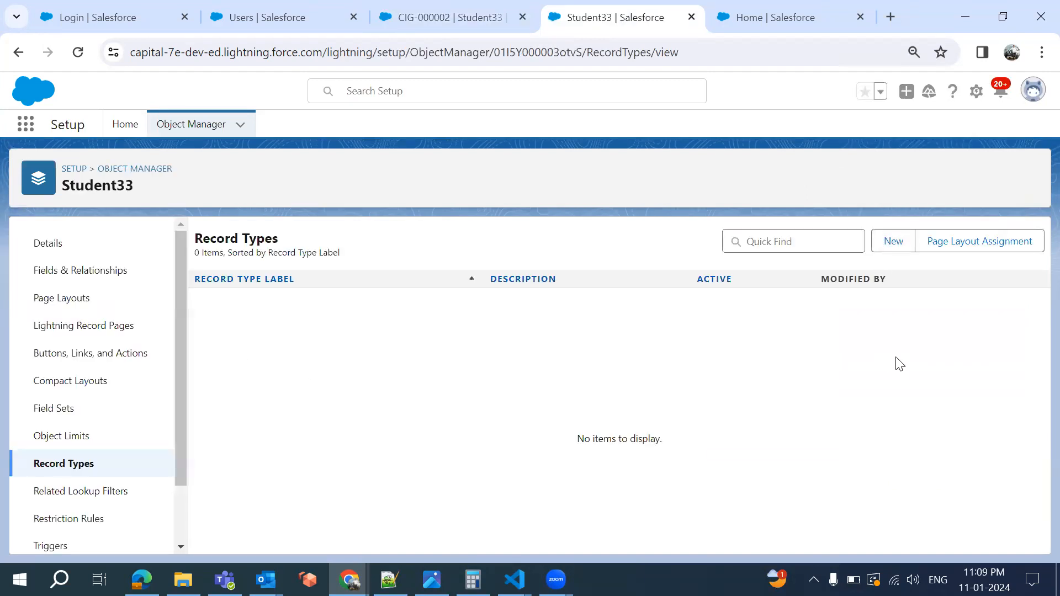
# Create a new Student33 record type labelled India, available to all profiles, viewing the page at 80% zoom
pyautogui.click(894, 243)
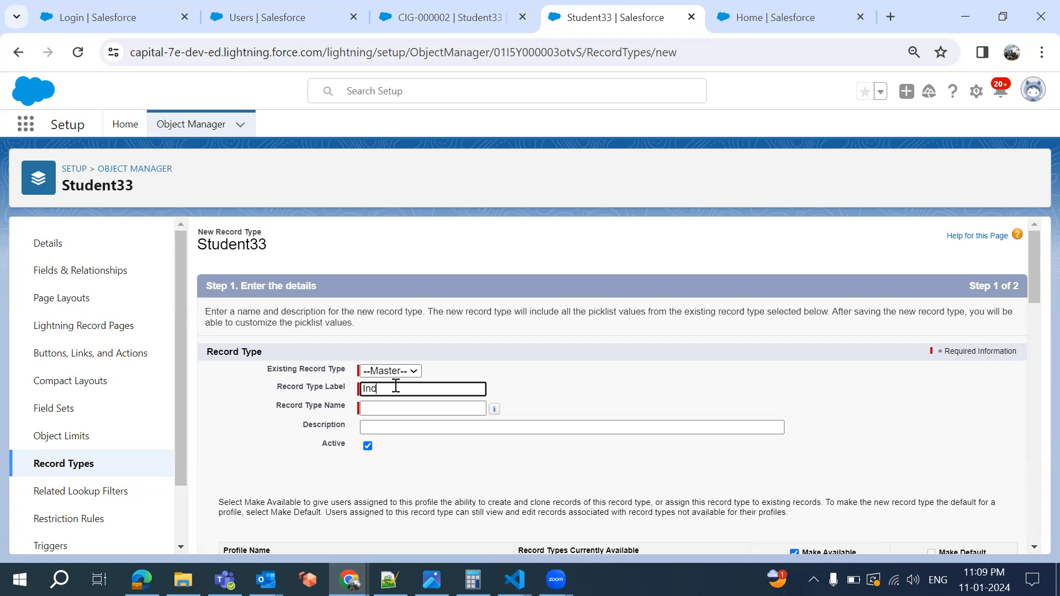
pyautogui.click(419, 441)
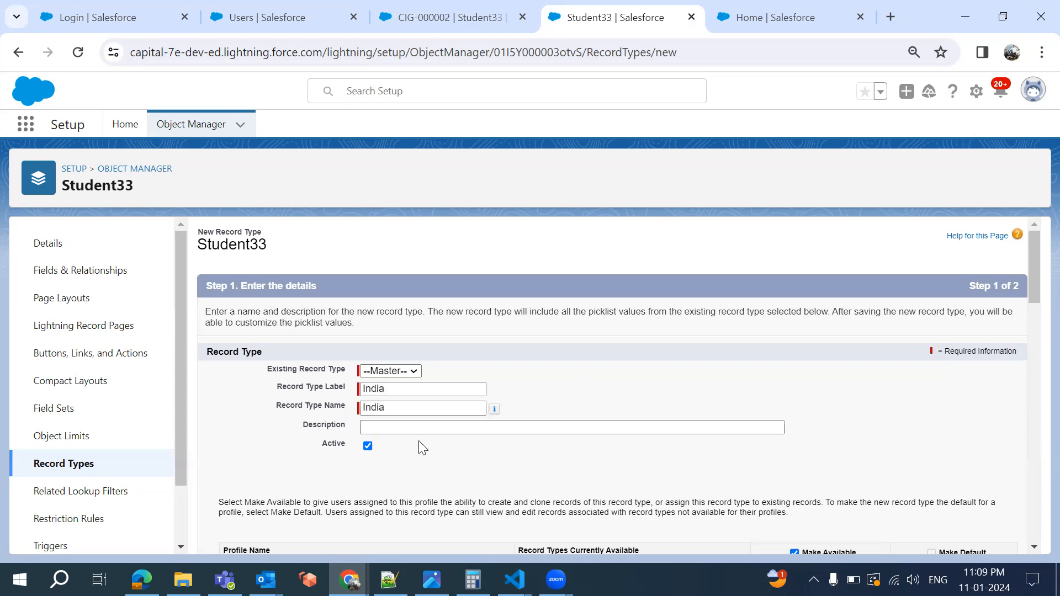
pyautogui.scroll(-5, 423, 447)
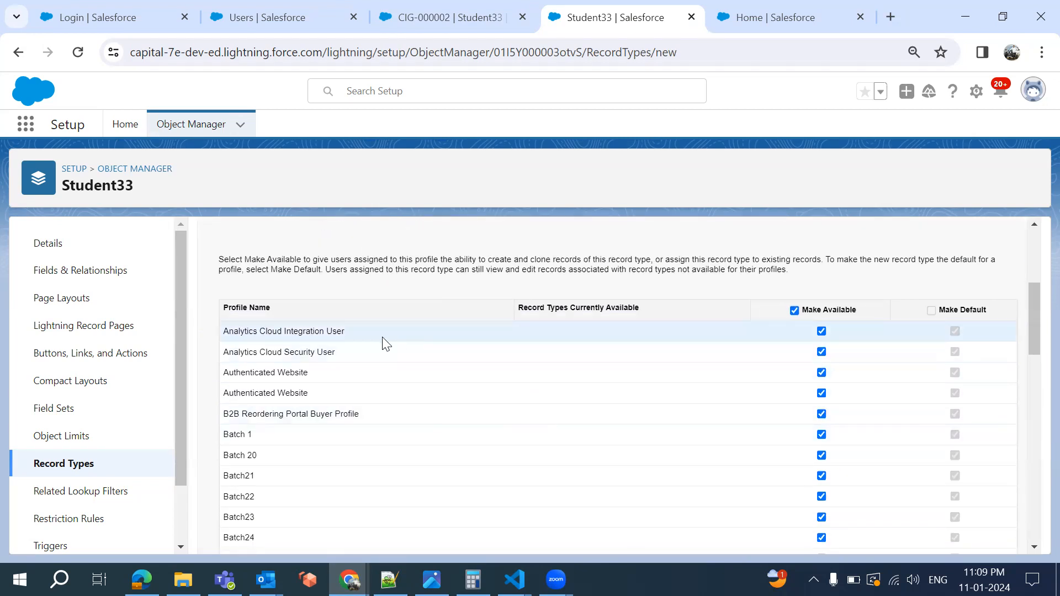
pyautogui.scroll(-2, 554, 429)
pyautogui.scroll(-9, 555, 429)
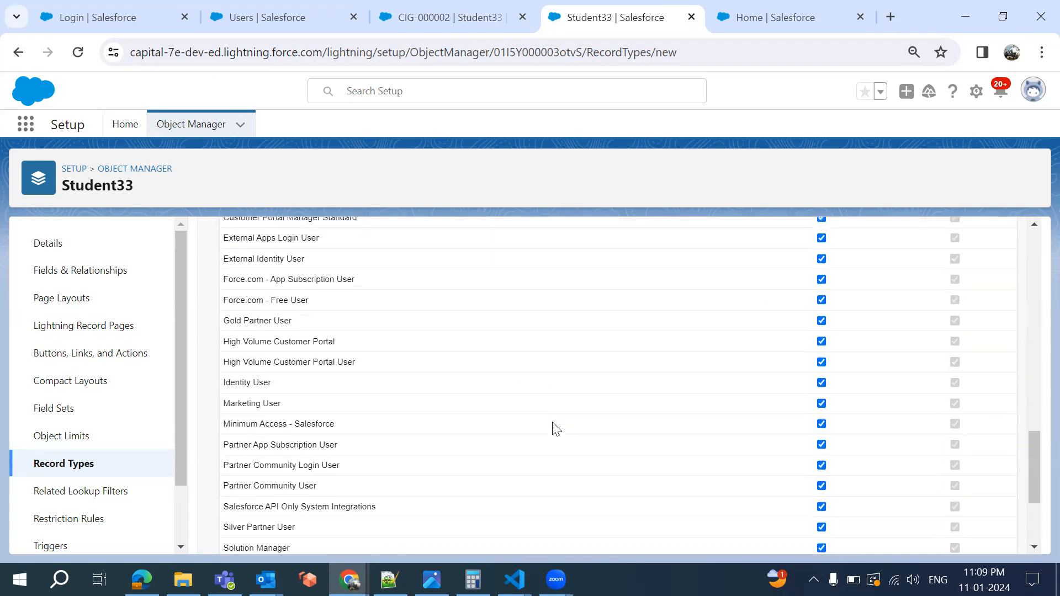
pyautogui.scroll(5, 556, 429)
pyautogui.scroll(10, 553, 425)
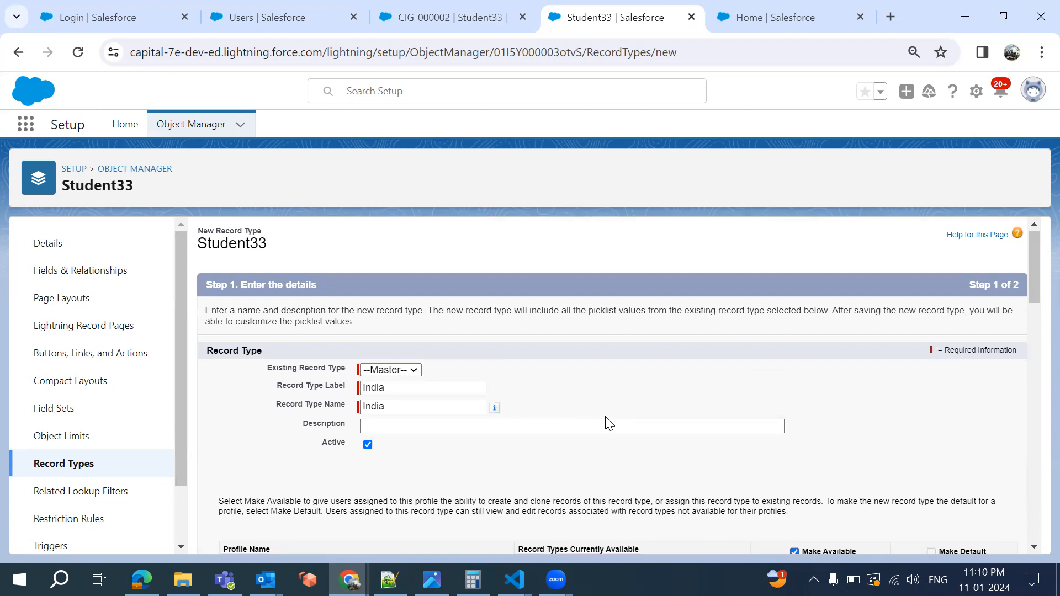
pyautogui.scroll(-8, 608, 423)
pyautogui.scroll(5, 833, 400)
pyautogui.scroll(1, 833, 401)
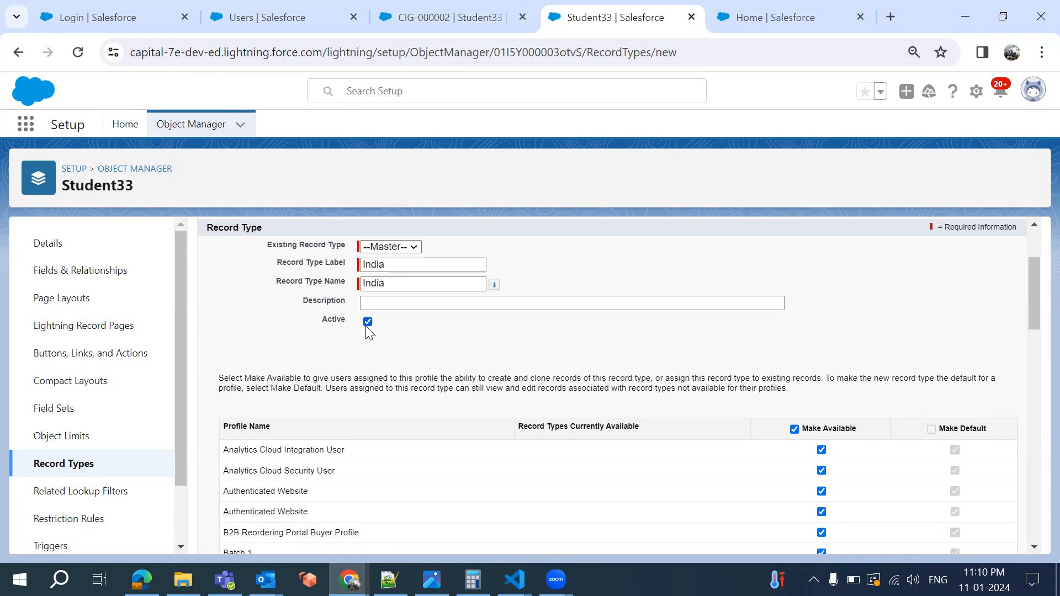
pyautogui.scroll(-3, 565, 398)
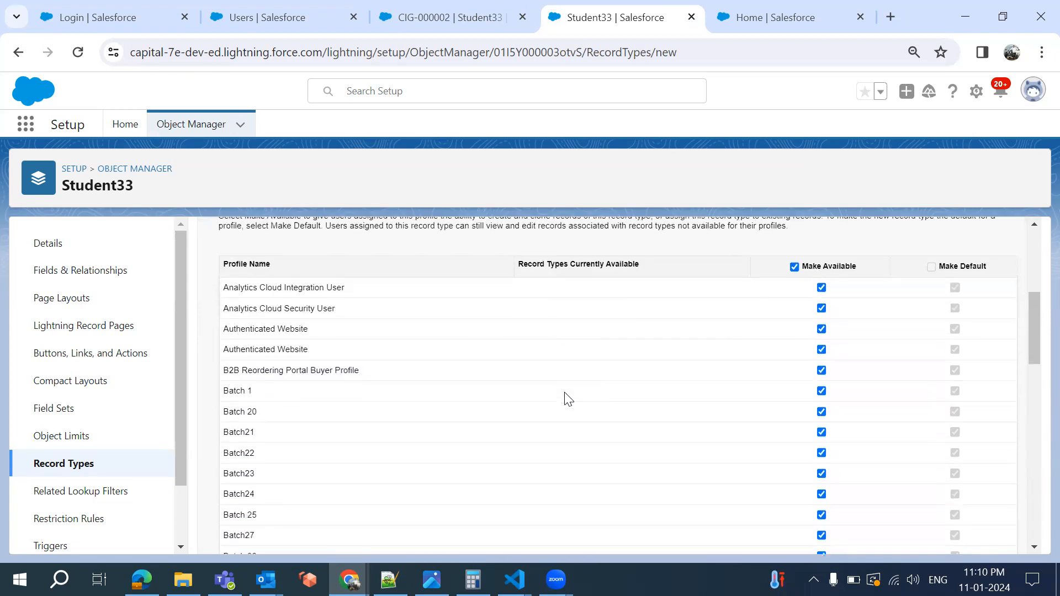
pyautogui.scroll(4, 565, 397)
pyautogui.scroll(-10, 412, 358)
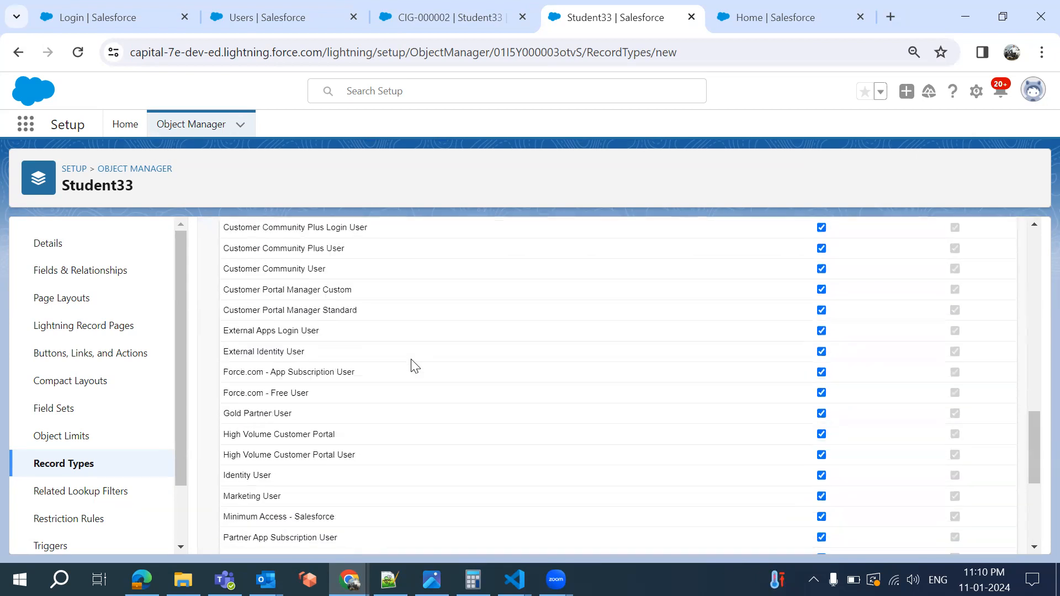
pyautogui.scroll(5, 412, 358)
pyautogui.scroll(5, 415, 366)
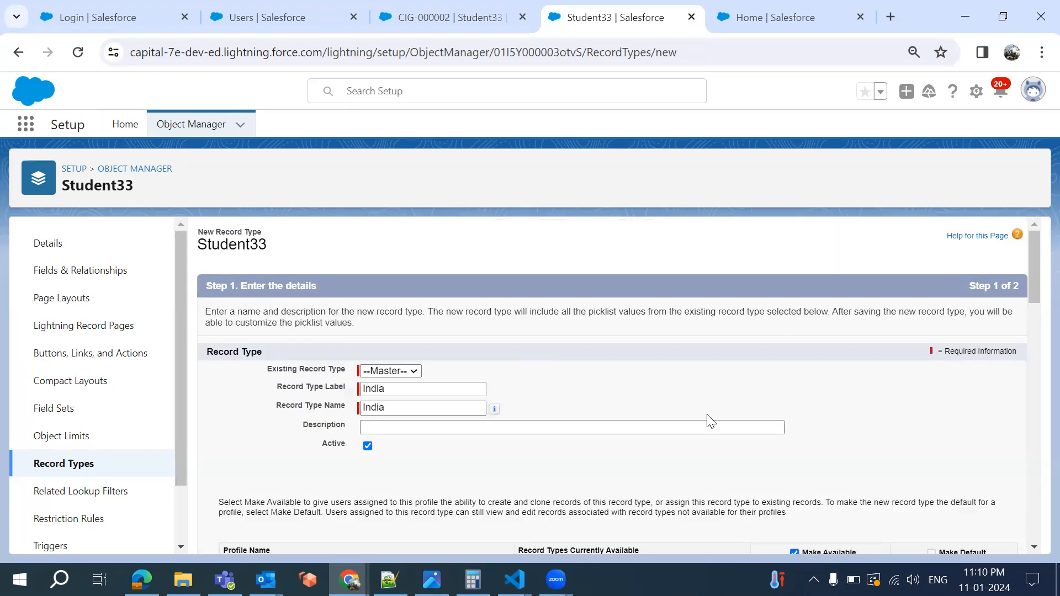
pyautogui.scroll(-10, 727, 440)
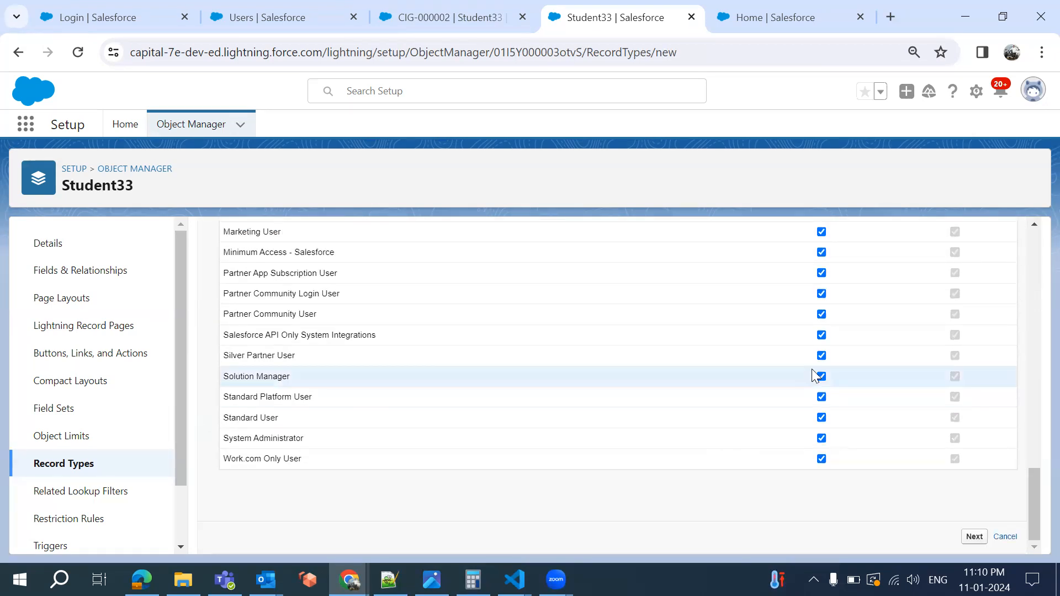
pyautogui.click(1040, 53)
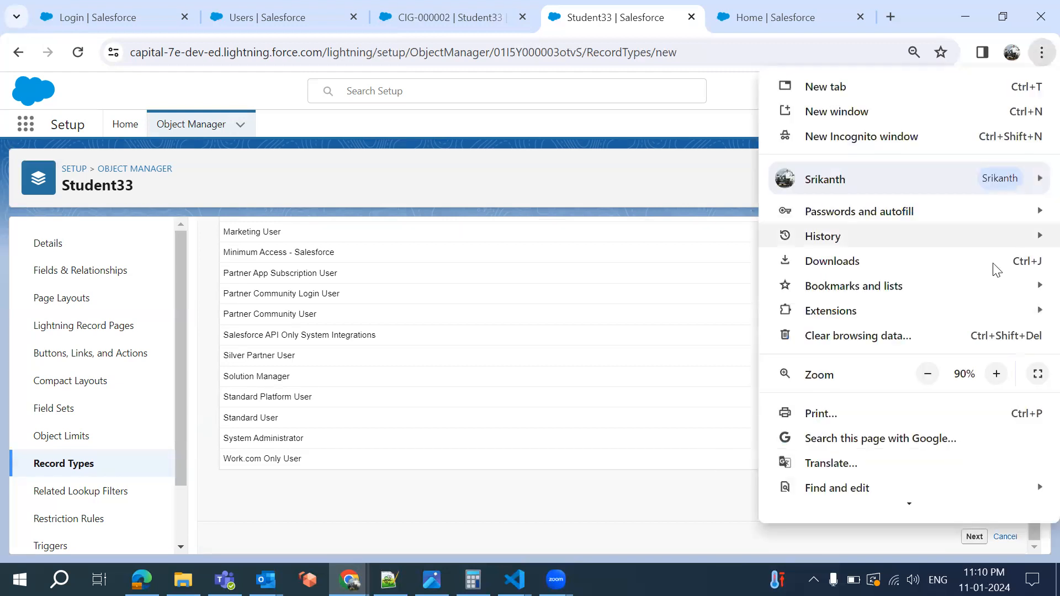
pyautogui.click(927, 374)
pyautogui.click(529, 421)
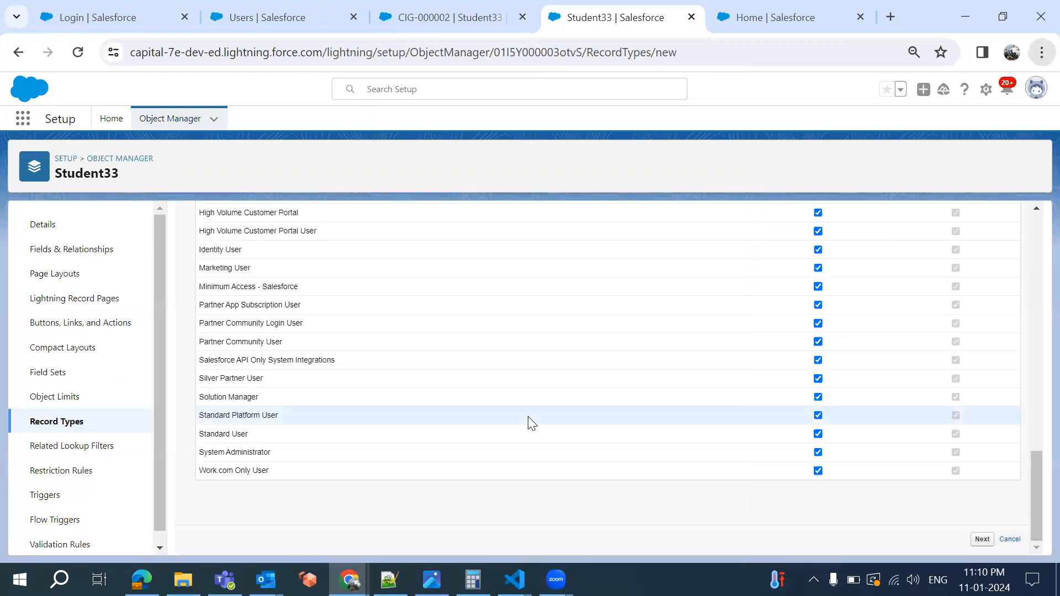
pyautogui.scroll(1, 725, 499)
pyautogui.scroll(-1, 725, 498)
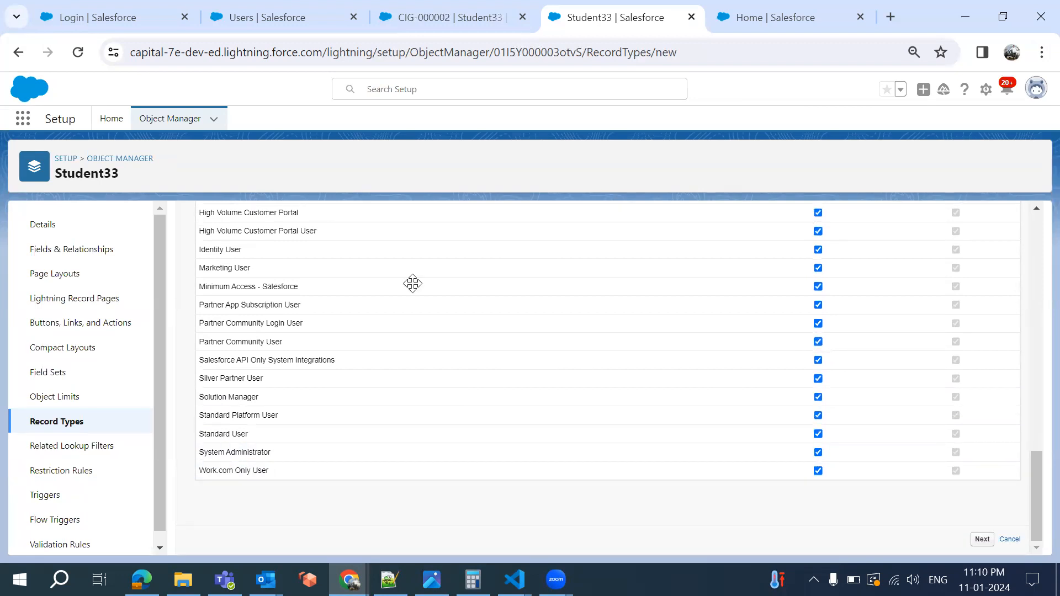
pyautogui.click(986, 544)
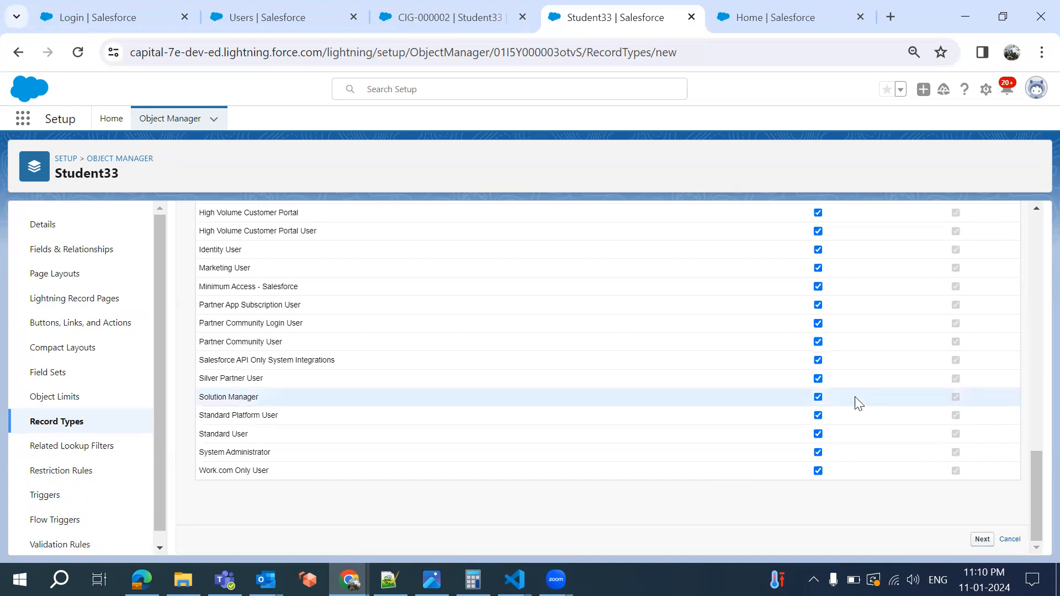
# Assign the India page layout to all profiles for the India record type and save it
pyautogui.click(980, 541)
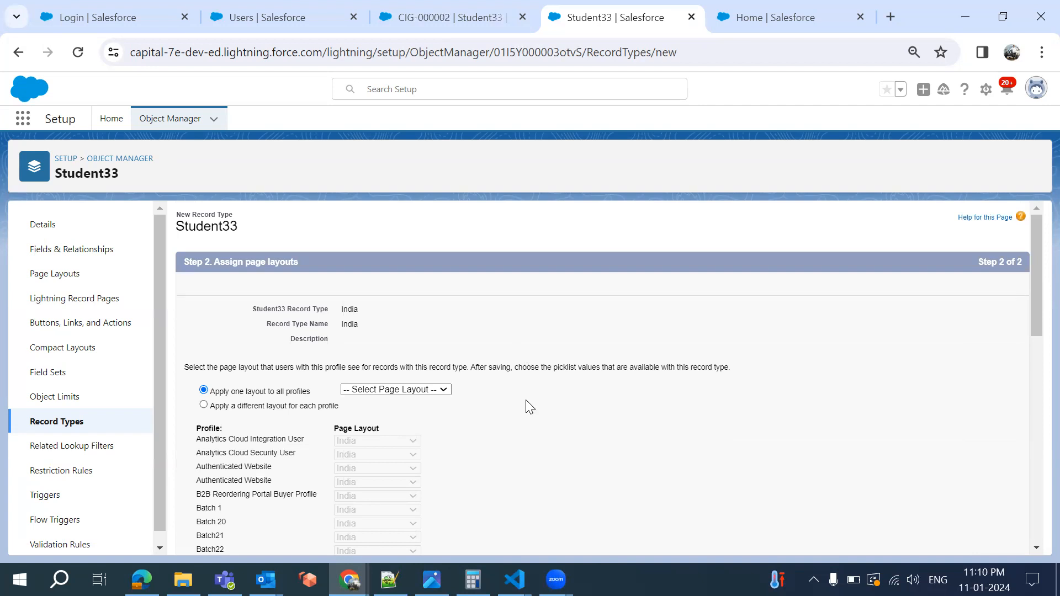
pyautogui.click(437, 391)
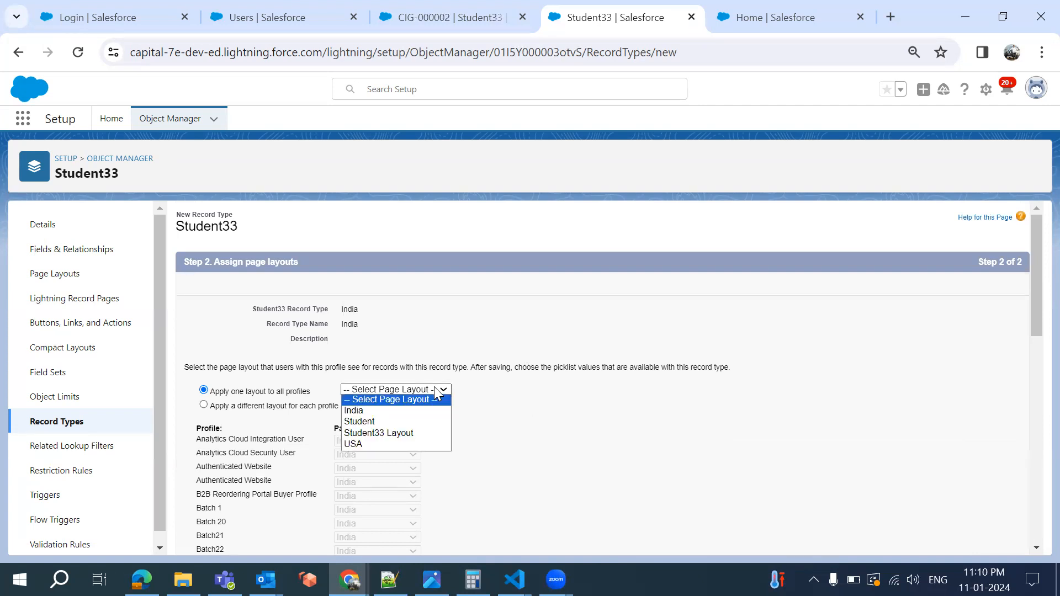
pyautogui.click(412, 411)
pyautogui.scroll(-1, 536, 444)
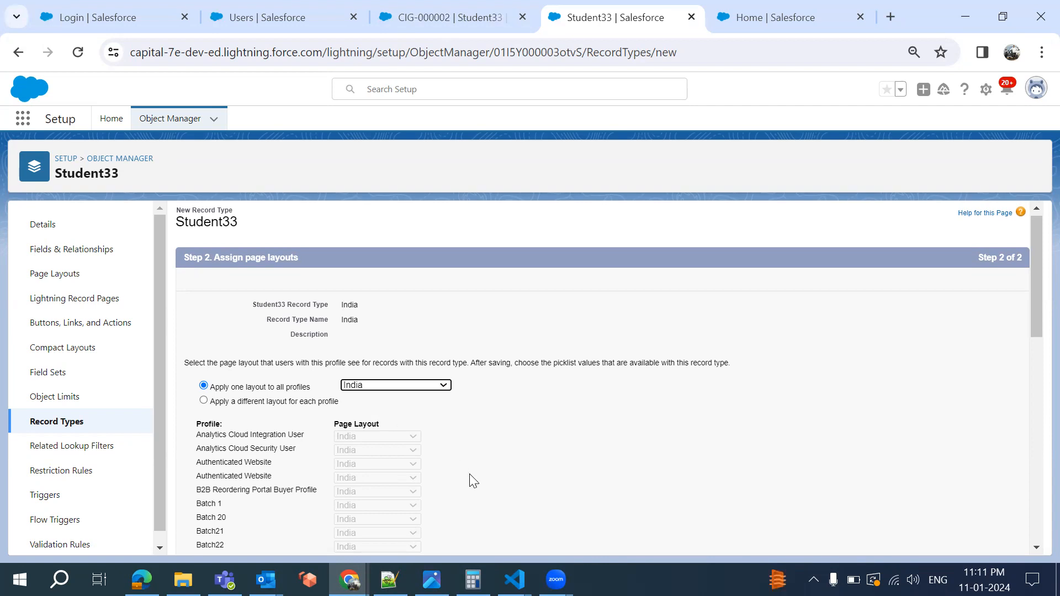
pyautogui.scroll(-10, 473, 480)
pyautogui.scroll(10, 473, 481)
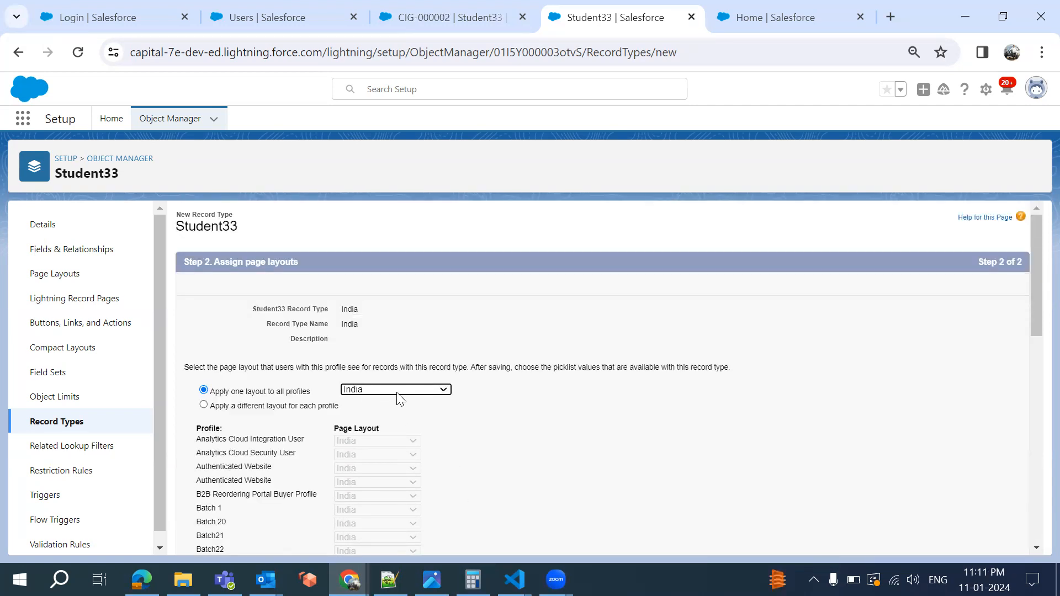
pyautogui.scroll(-10, 631, 461)
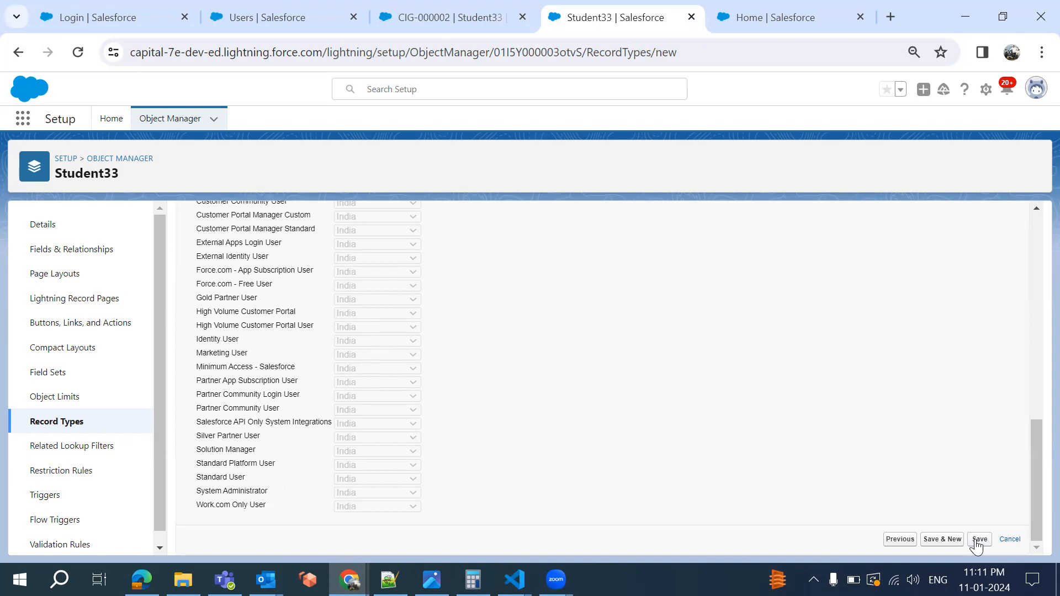
pyautogui.click(979, 543)
pyautogui.click(978, 540)
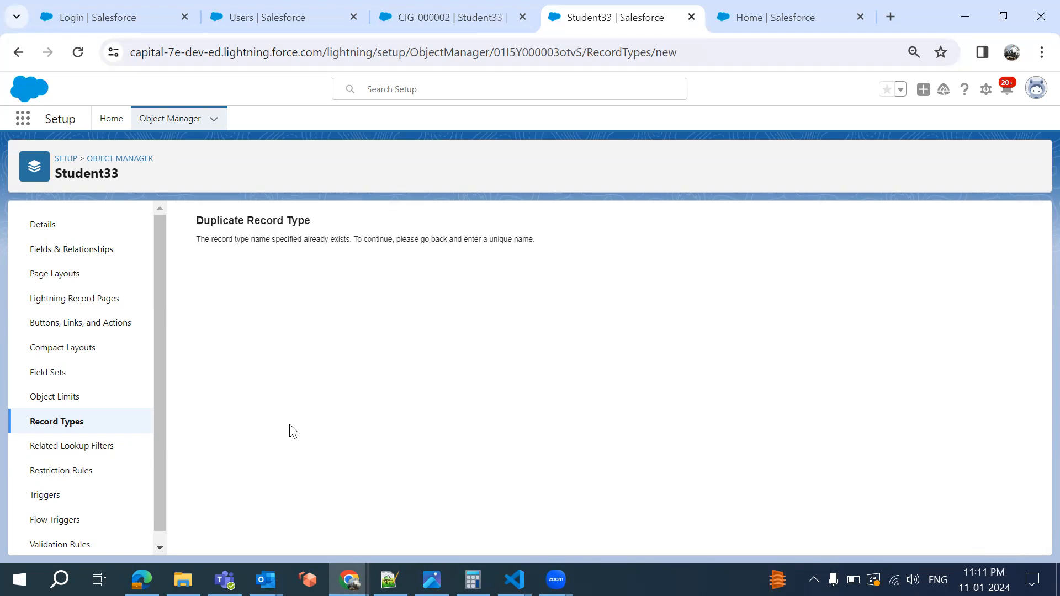
pyautogui.click(61, 425)
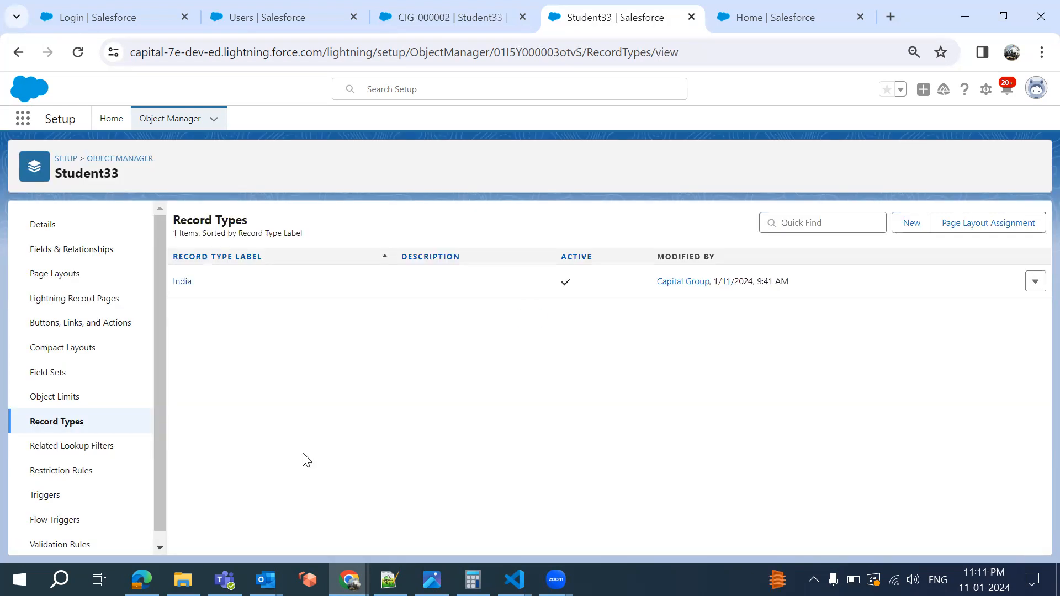
# Open the India record type at 90% zoom and edit its Country picklist values
pyautogui.click(198, 268)
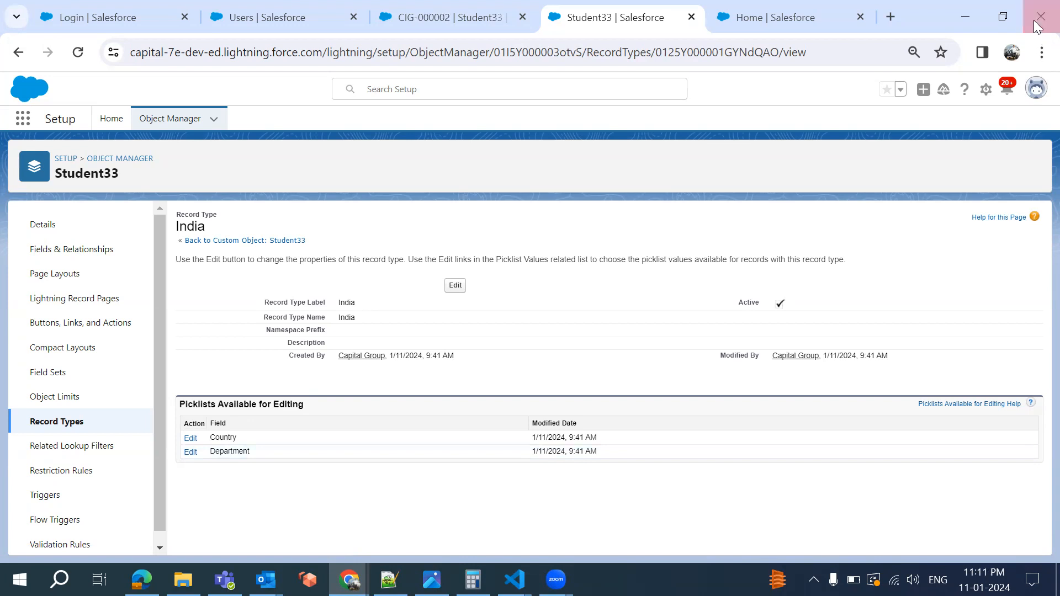
pyautogui.click(1040, 53)
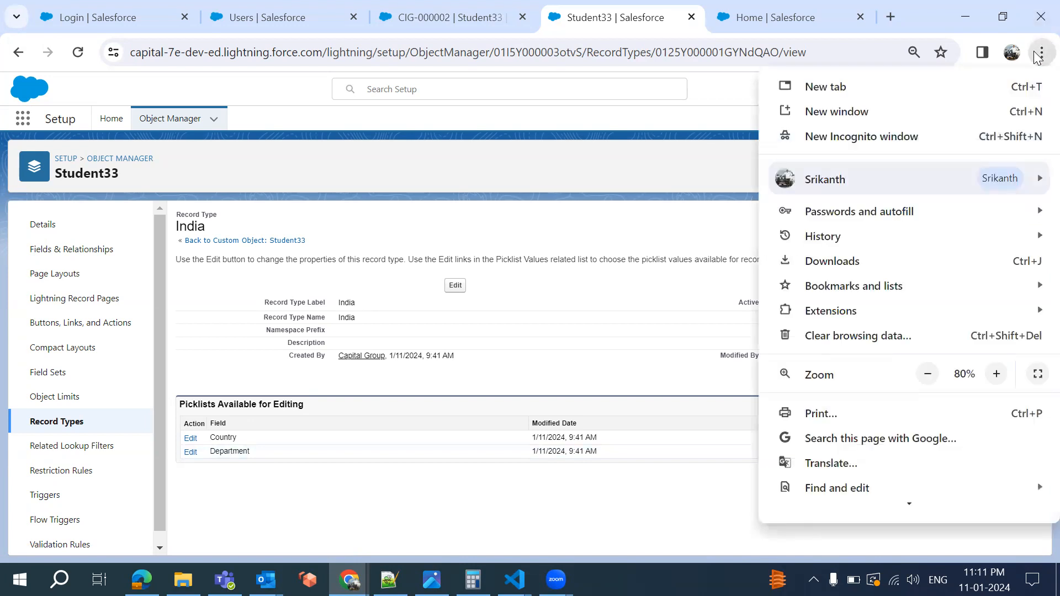
pyautogui.click(996, 374)
pyautogui.click(522, 460)
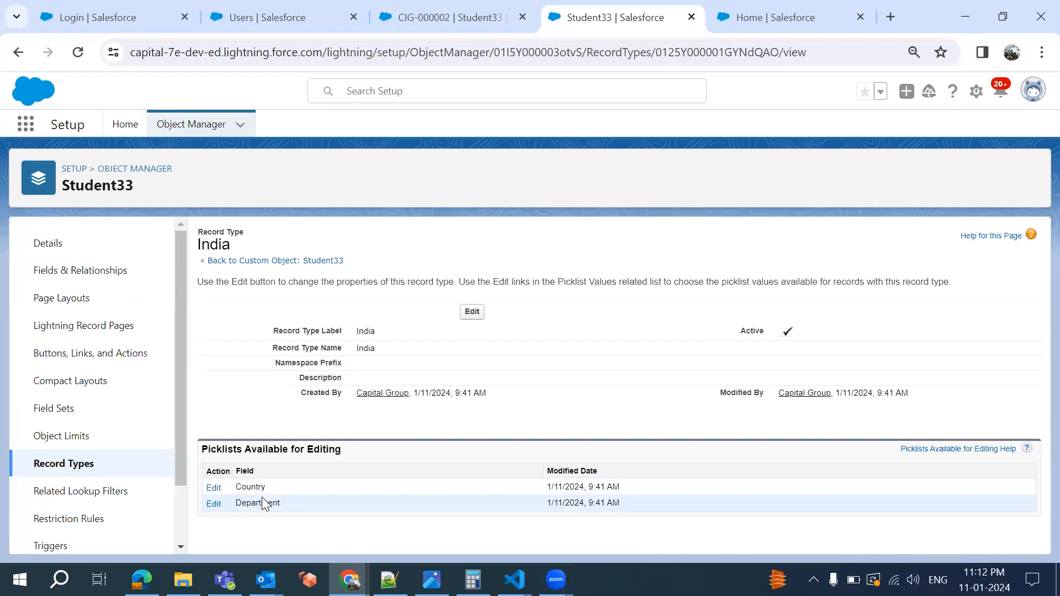
pyautogui.click(213, 488)
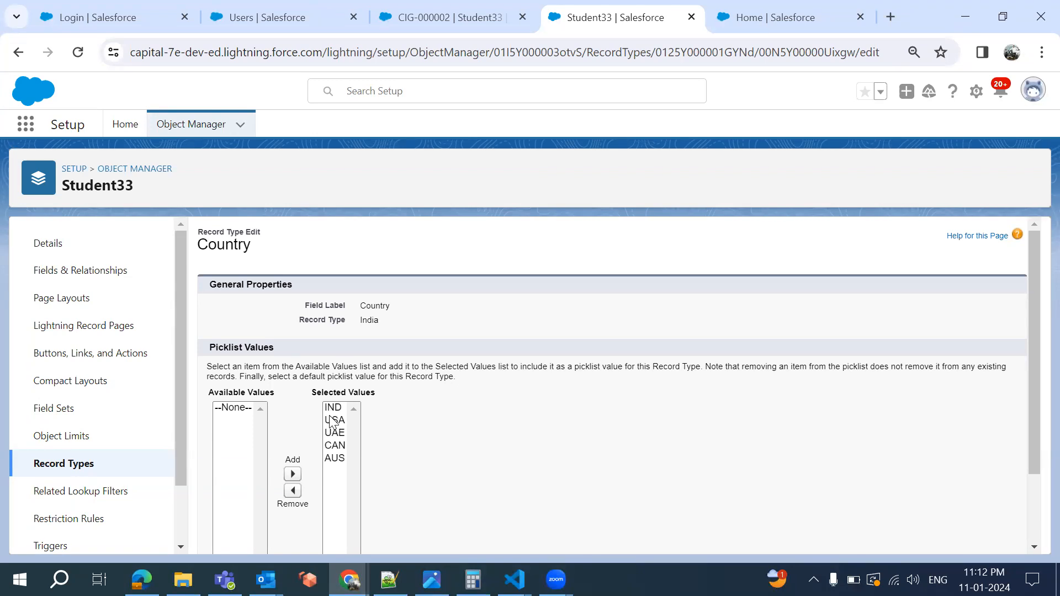
# Remove USA, UAE, CAN and AUS from India's Country values, leaving IND, and save
pyautogui.click(333, 420)
pyautogui.keyDown('ctrl'); pyautogui.click(334, 407); pyautogui.keyUp('ctrl')
pyautogui.keyDown('ctrl'); pyautogui.click(334, 421); pyautogui.keyUp('ctrl')
pyautogui.keyDown('ctrl'); pyautogui.click(335, 433); pyautogui.keyUp('ctrl')
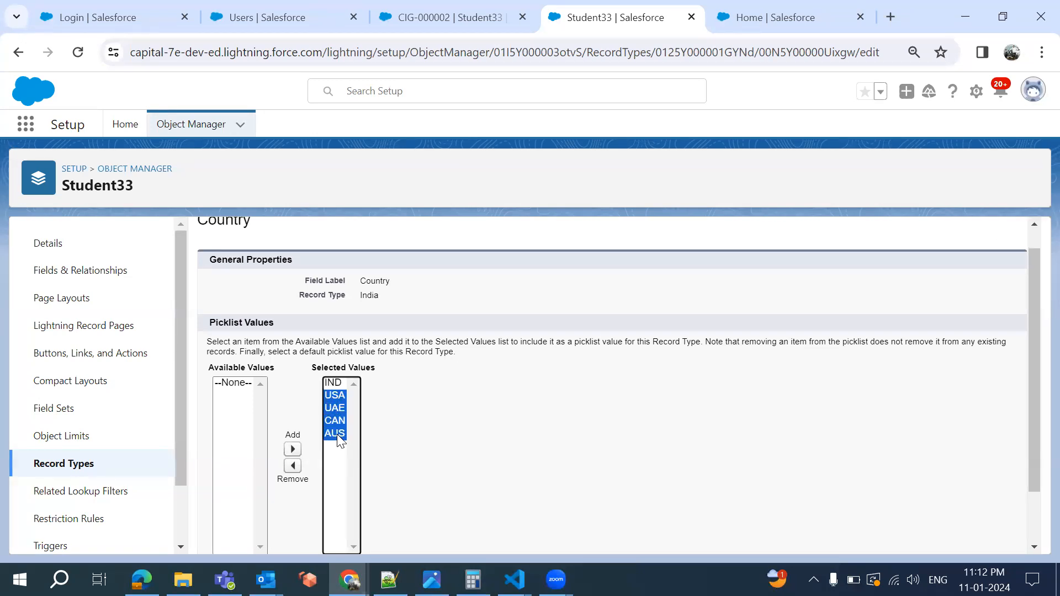
pyautogui.click(292, 467)
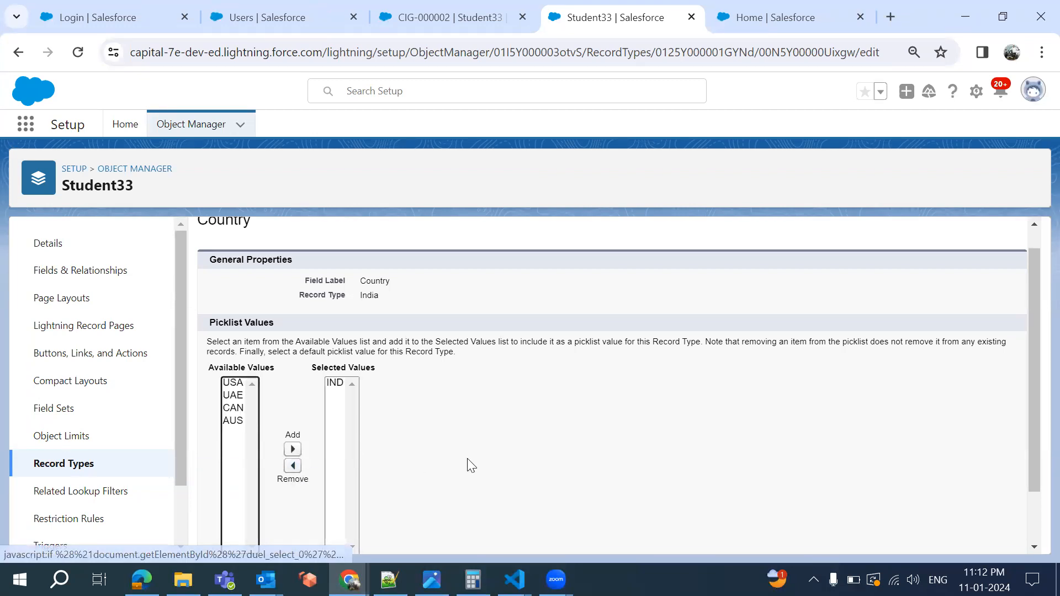
pyautogui.scroll(-1, 469, 465)
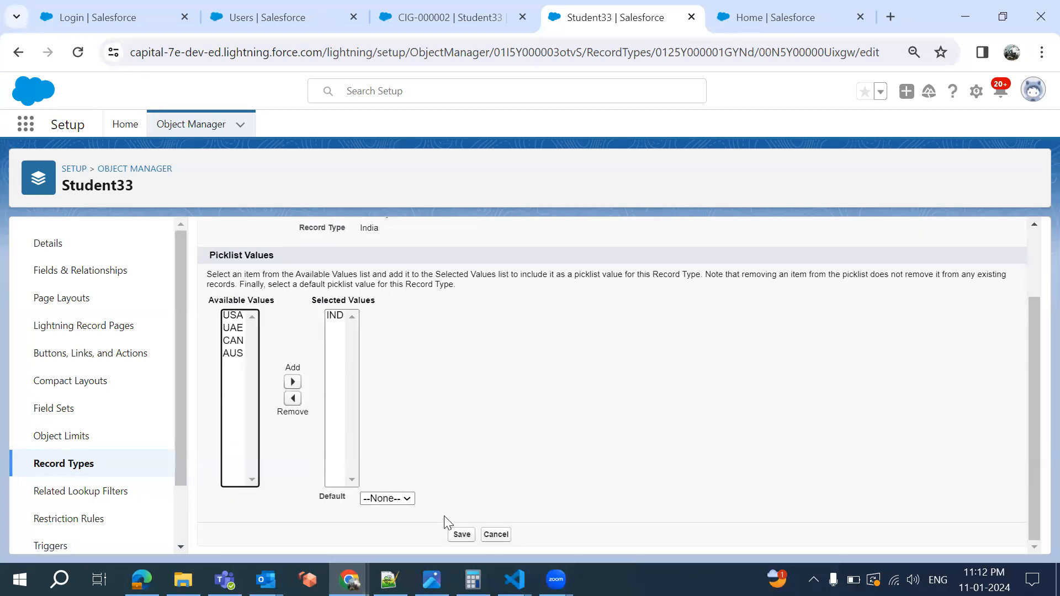
pyautogui.click(453, 537)
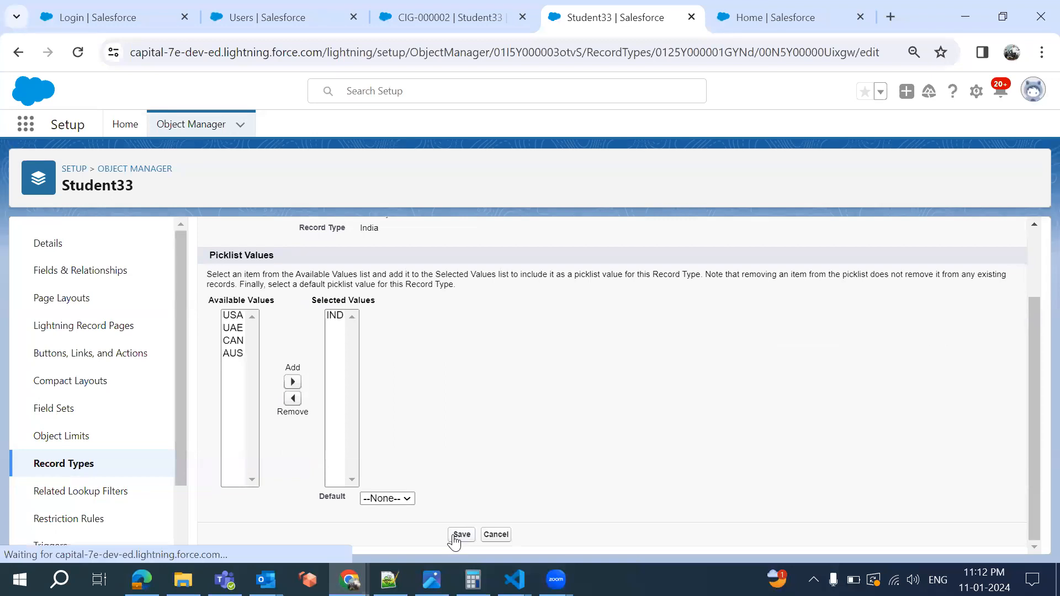
pyautogui.click(461, 536)
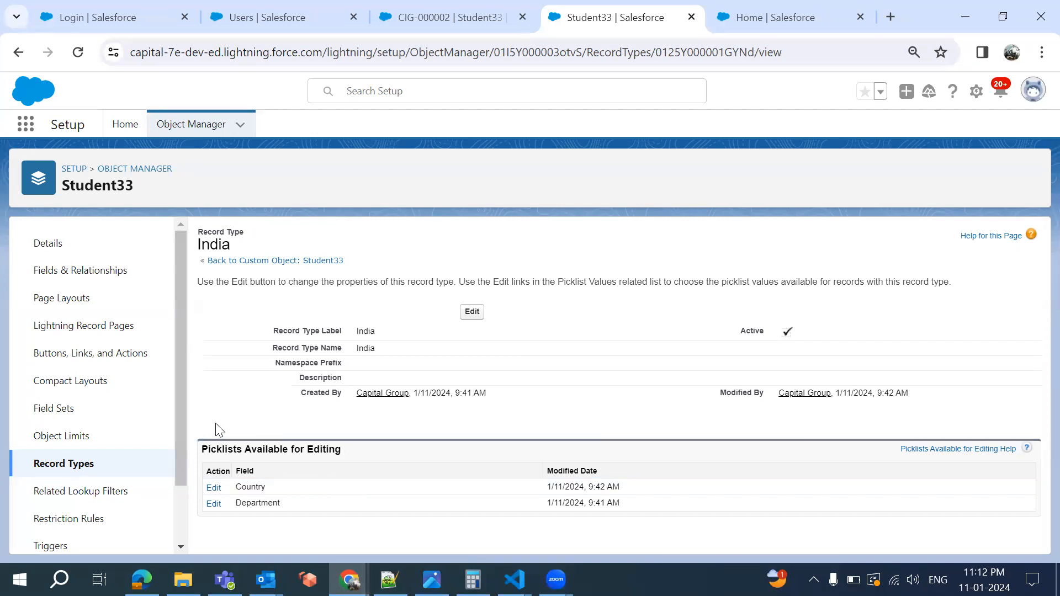
pyautogui.click(65, 469)
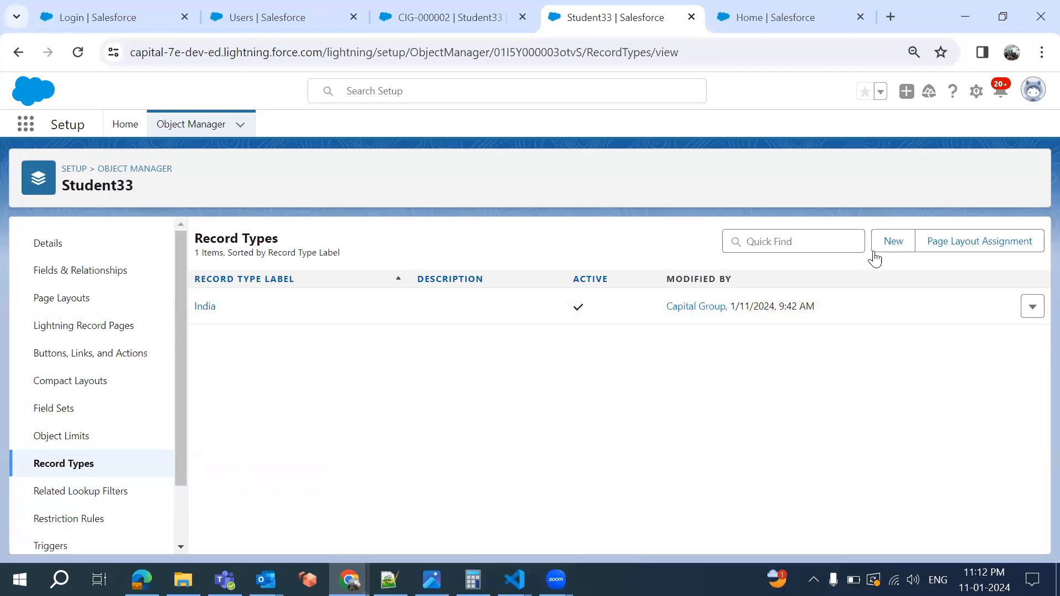
# Start an active Student33 record type labelled USA, available to all profiles
pyautogui.click(894, 243)
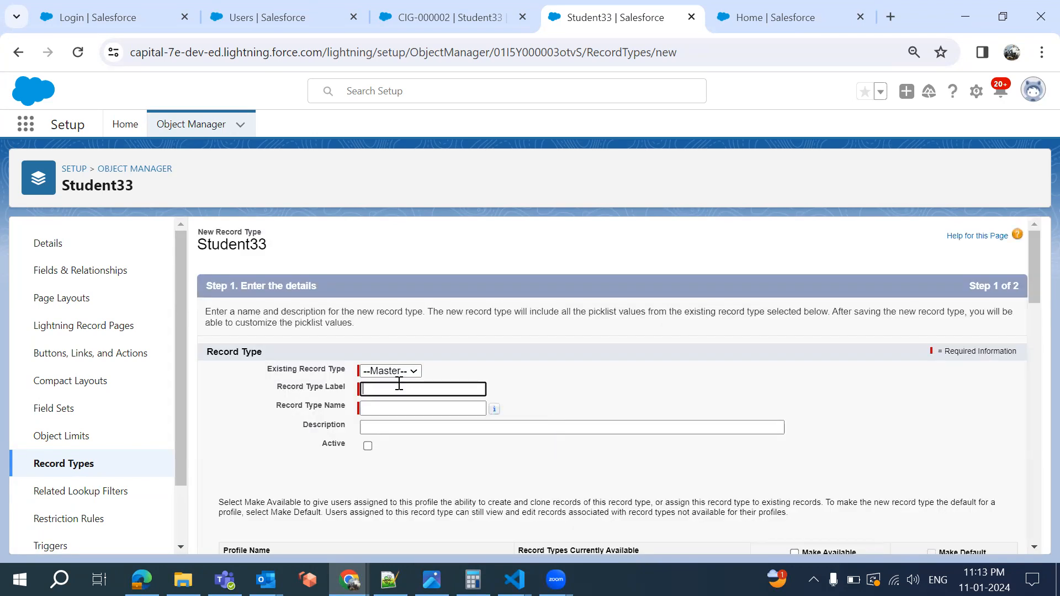
pyautogui.click(404, 389)
pyautogui.write('USA')
pyautogui.click(407, 411)
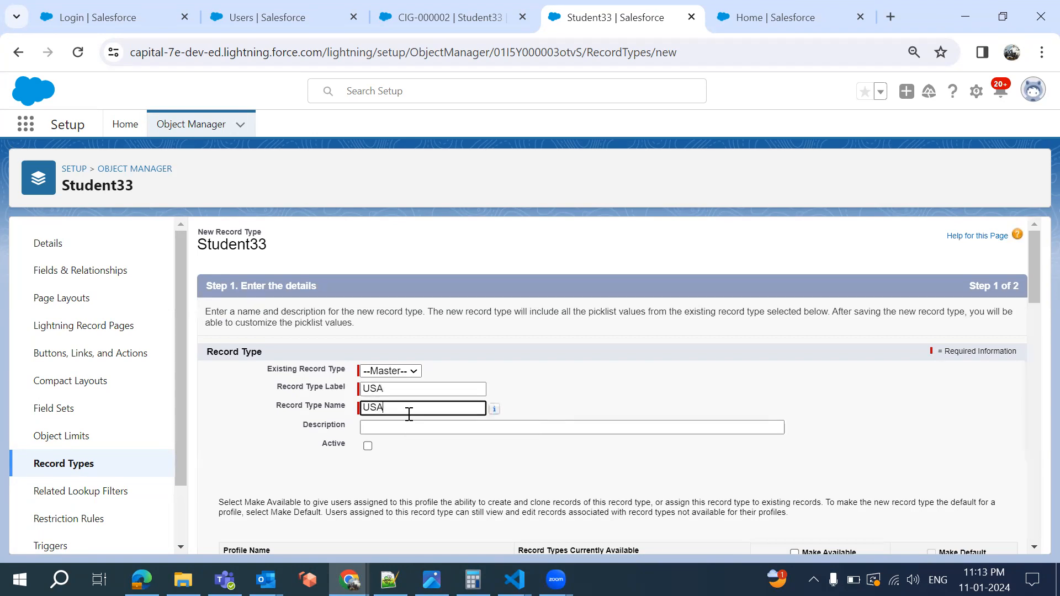
pyautogui.click(368, 446)
pyautogui.scroll(-4, 795, 369)
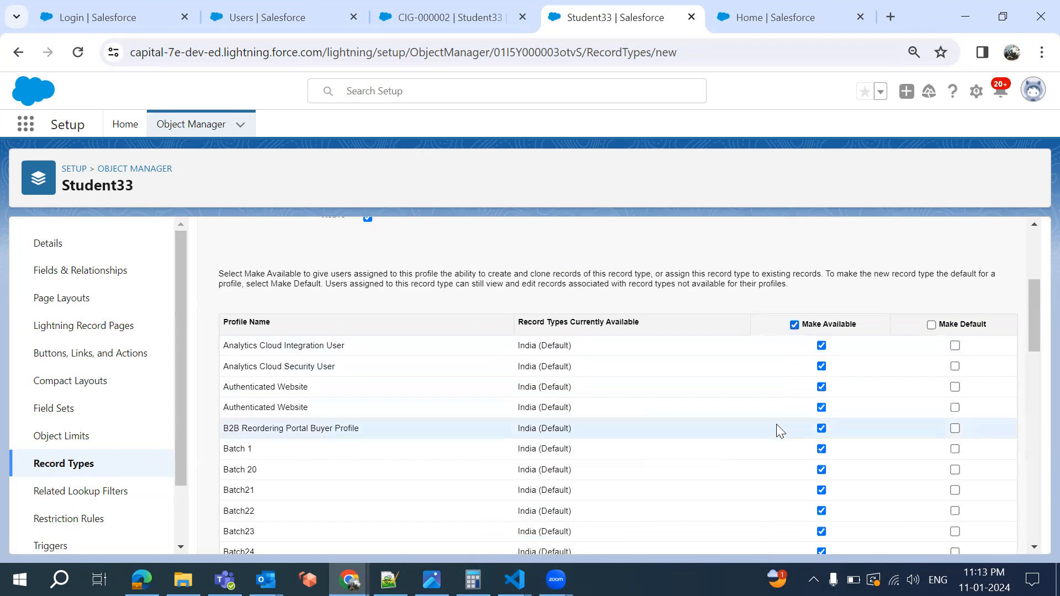
pyautogui.scroll(-10, 777, 425)
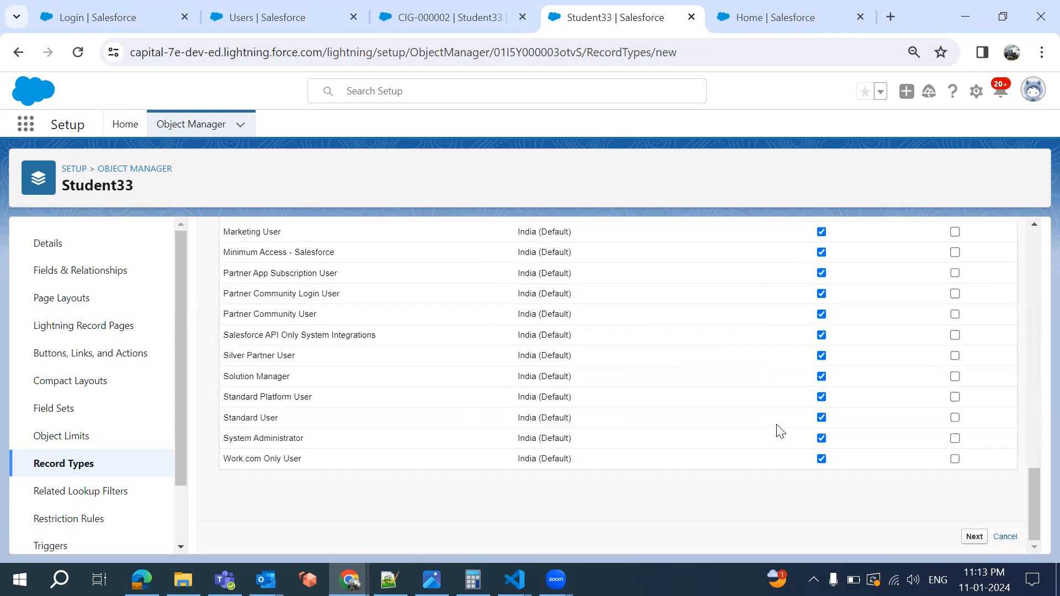
pyautogui.click(974, 537)
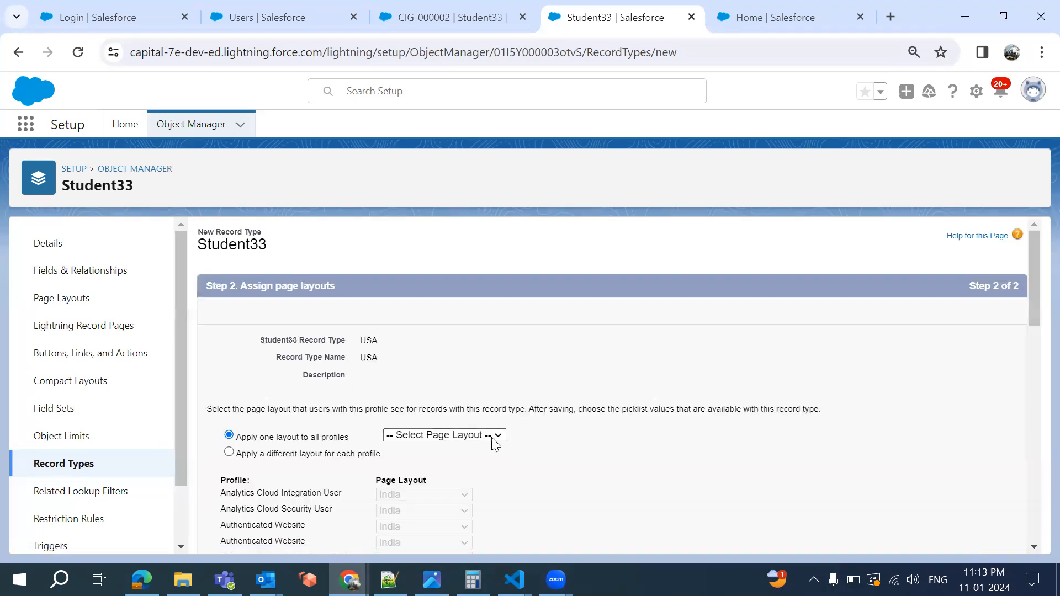
# Apply the USA page layout to all profiles and save the USA record type
pyautogui.click(460, 436)
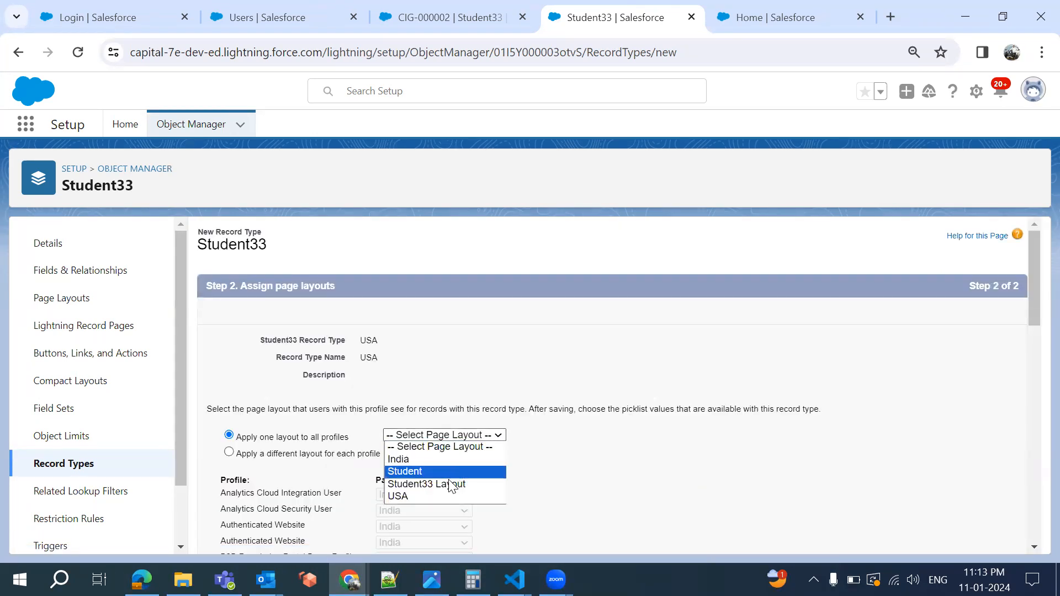
pyautogui.click(444, 497)
pyautogui.scroll(-10, 598, 502)
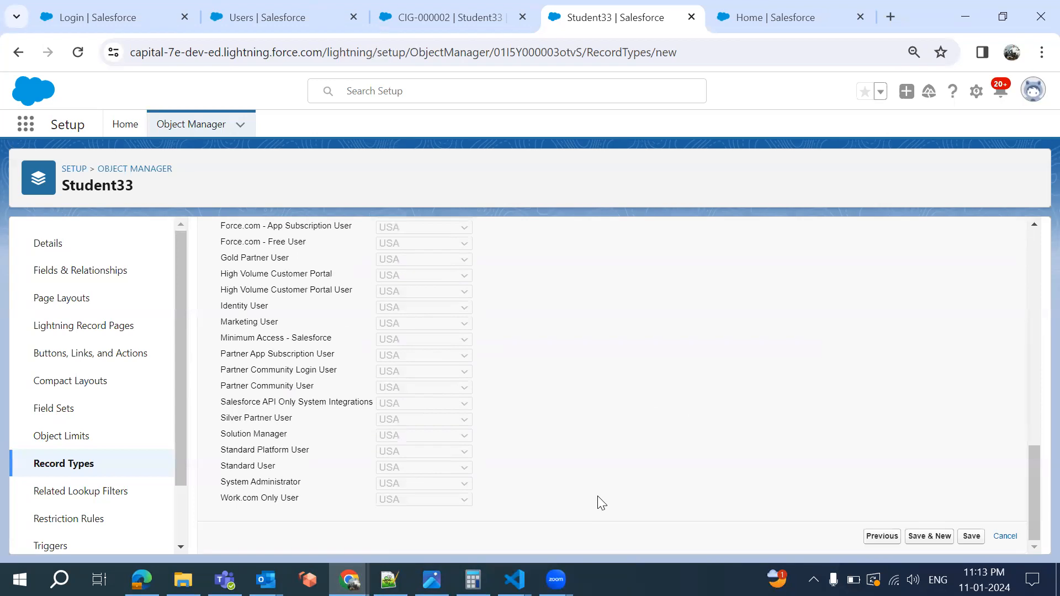
pyautogui.click(974, 540)
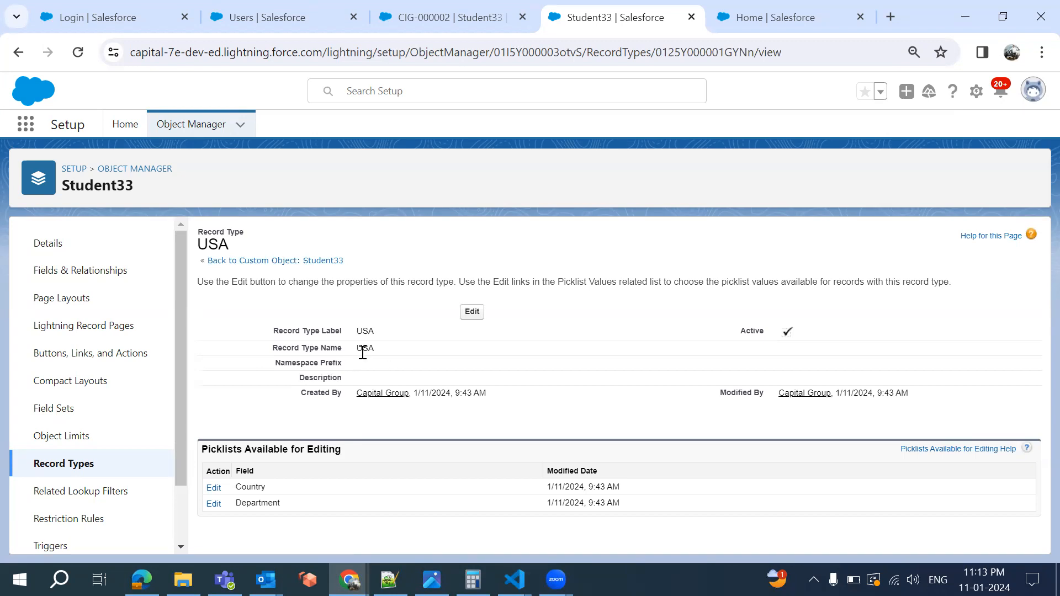
# Remove IND, UAE, CAN and AUS from the USA record type's Country values and save
pyautogui.click(213, 492)
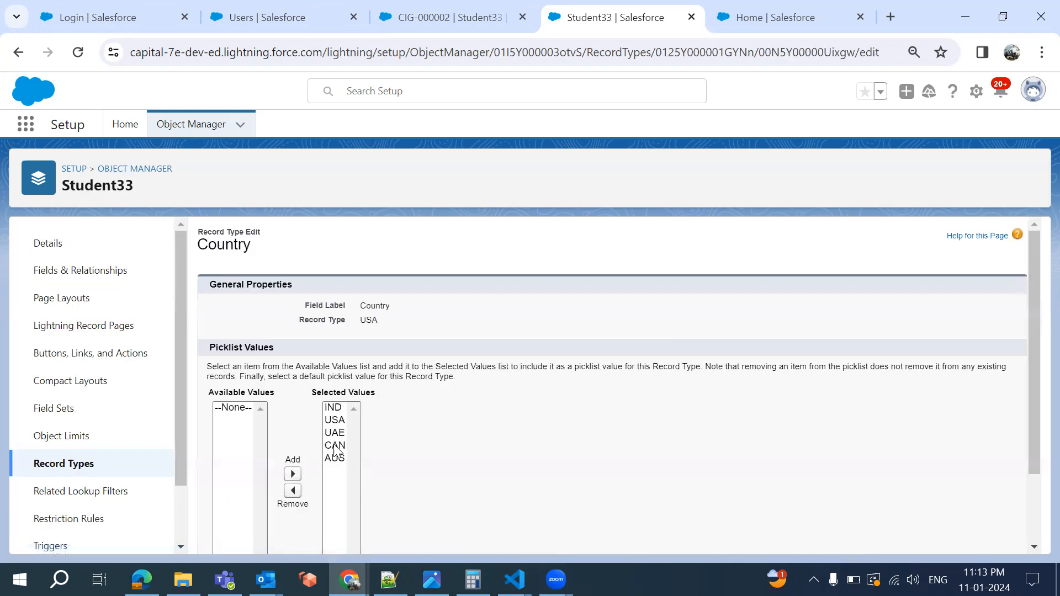
pyautogui.click(330, 408)
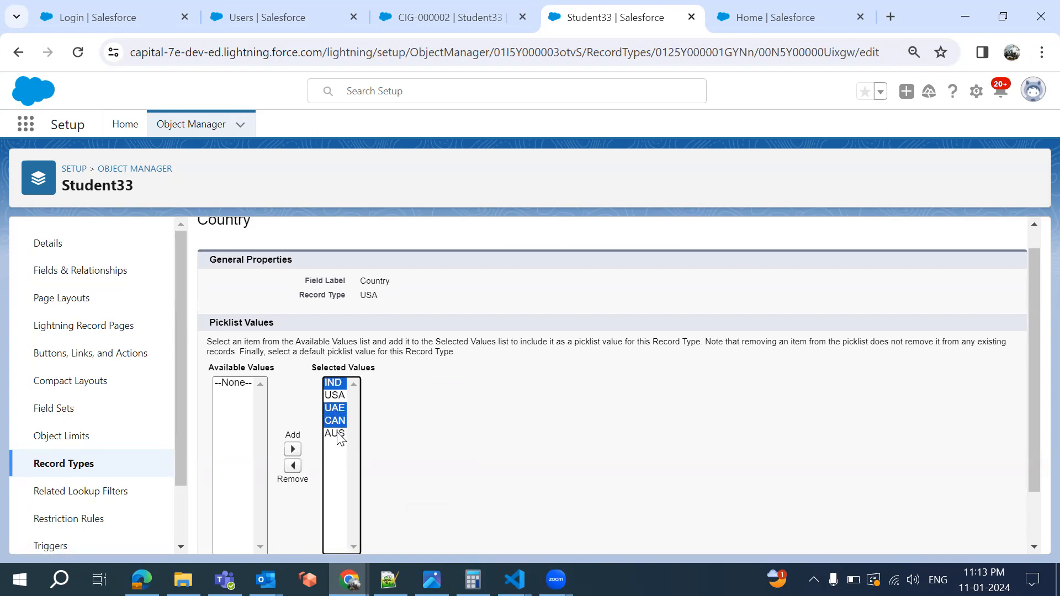
pyautogui.click(293, 467)
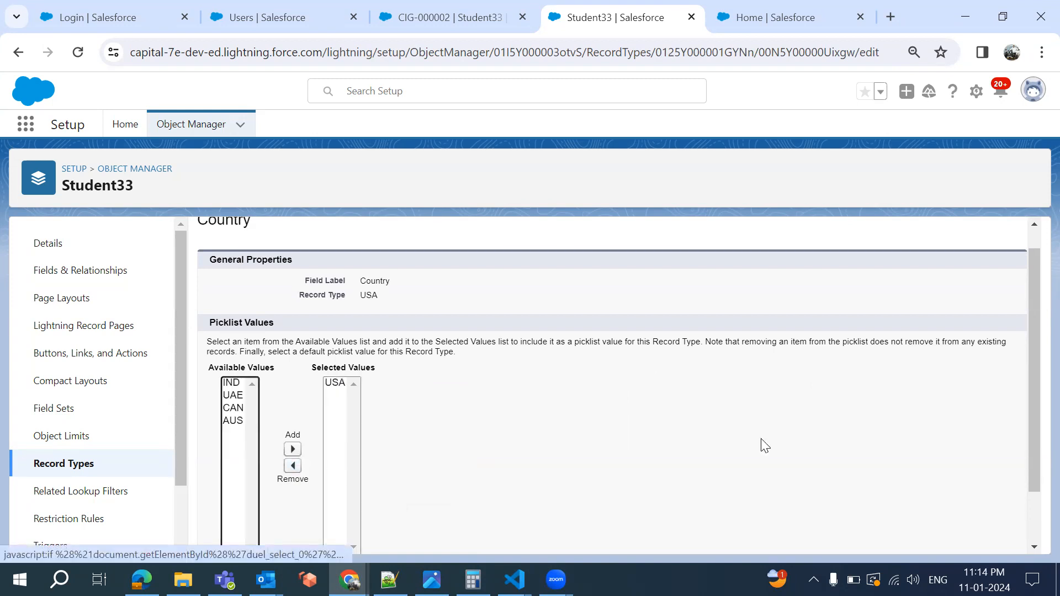
pyautogui.scroll(-1, 764, 445)
pyautogui.click(460, 534)
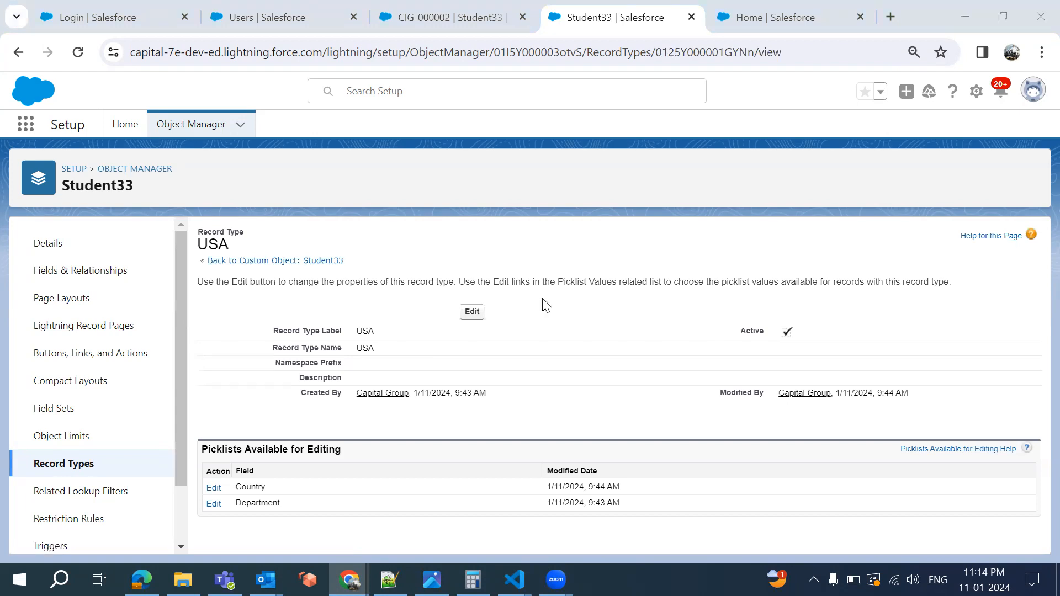
# Discard the pending edit on record CIG-000002
pyautogui.click(242, 361)
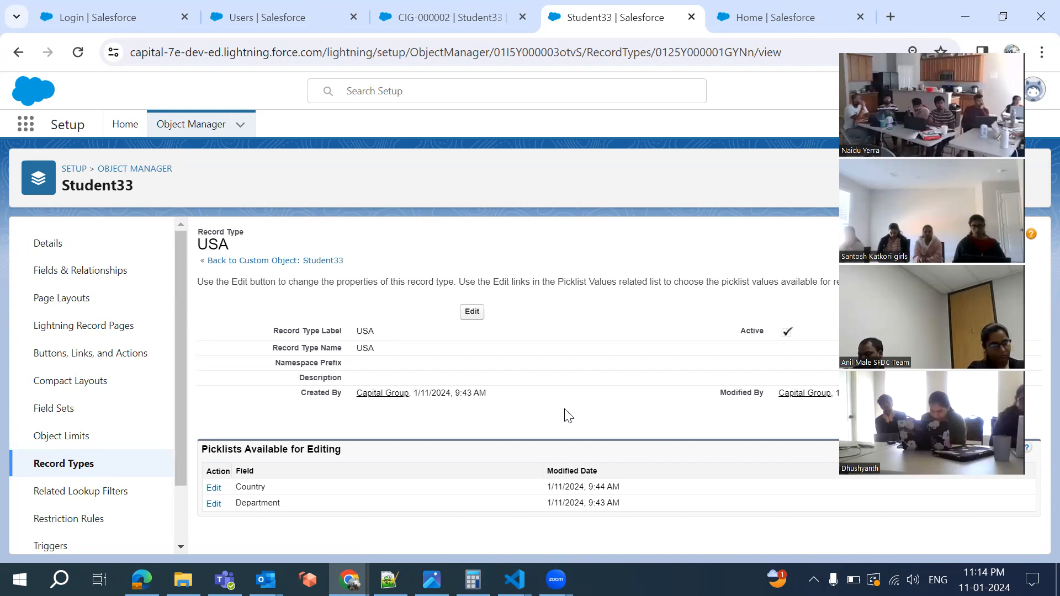
pyautogui.click(441, 17)
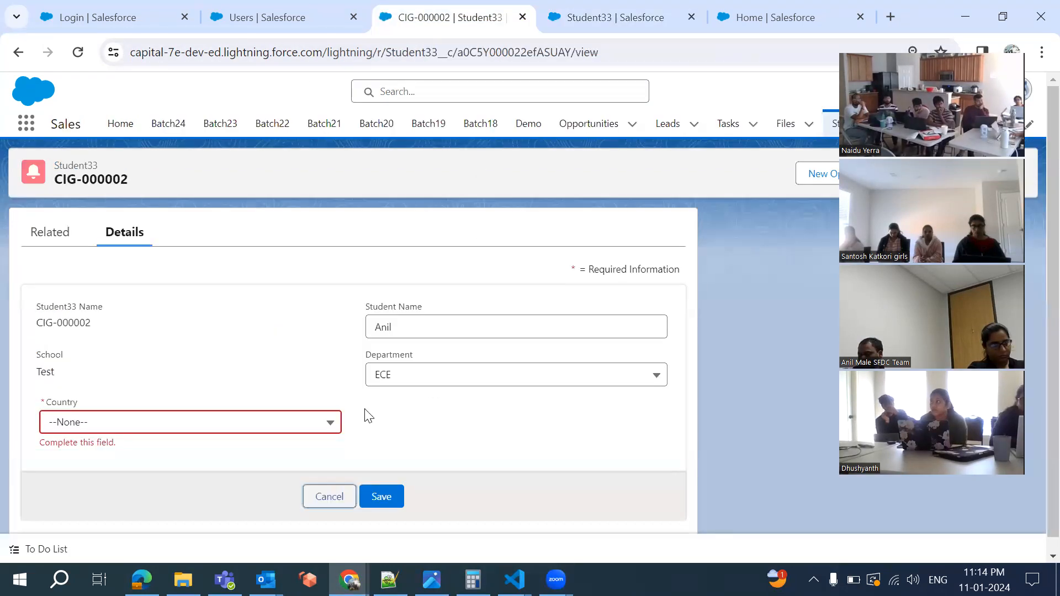
pyautogui.click(329, 496)
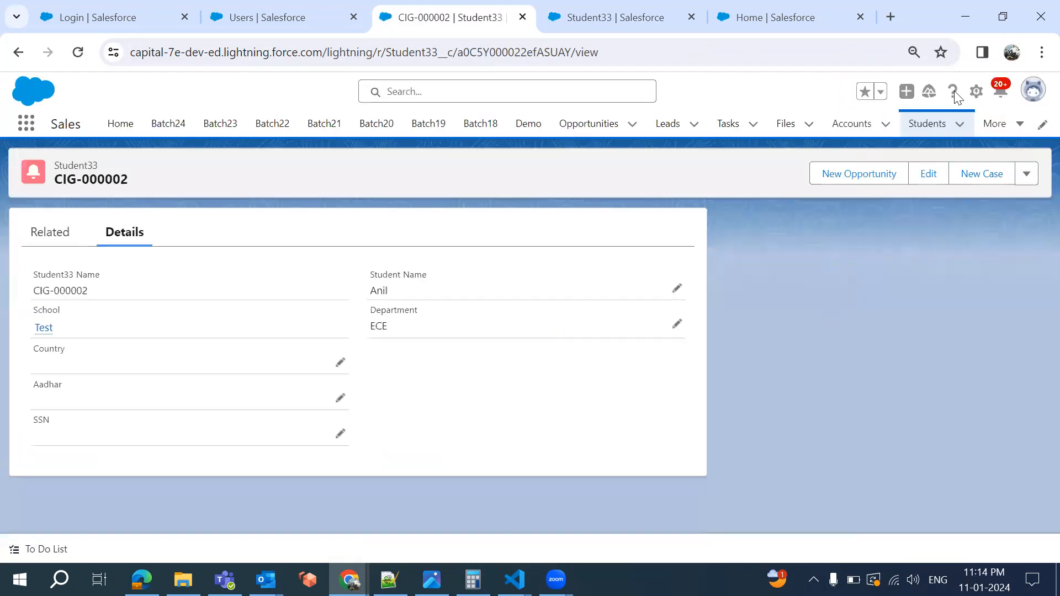
# Start a new Student33 record using the India record type
pyautogui.click(959, 125)
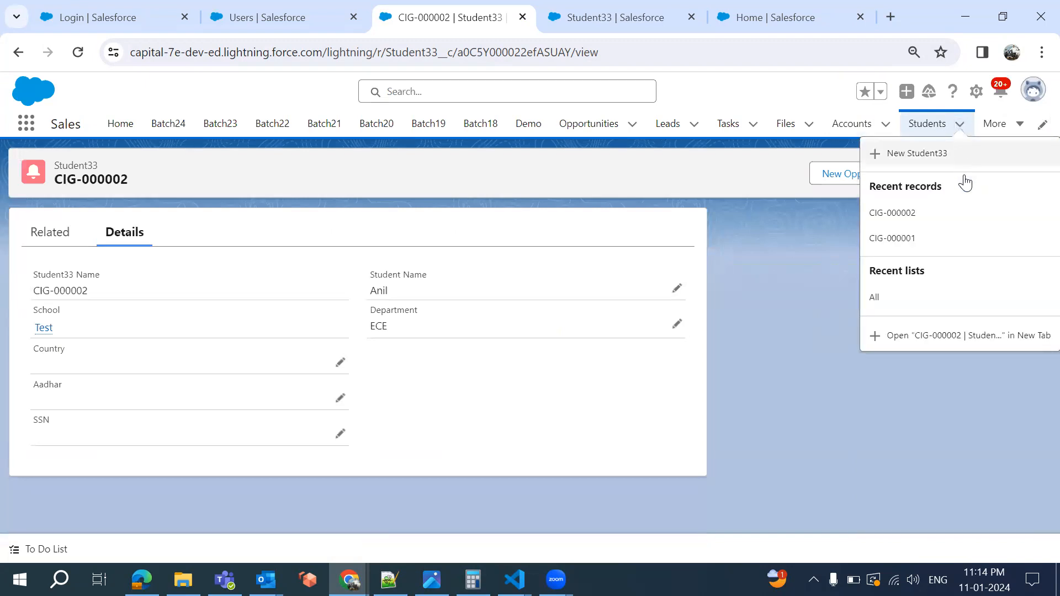
pyautogui.click(910, 160)
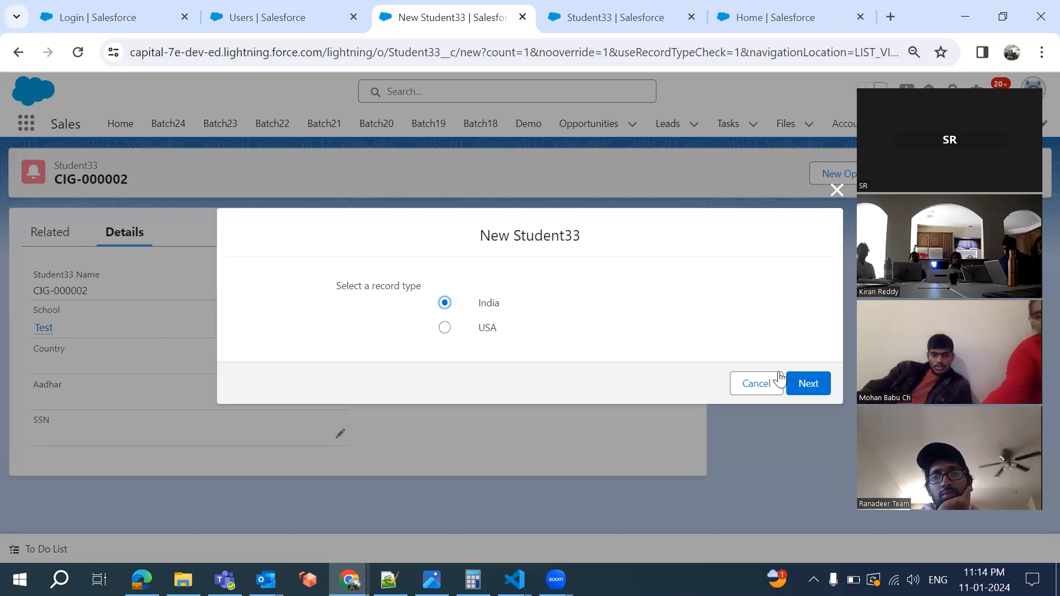
pyautogui.click(809, 384)
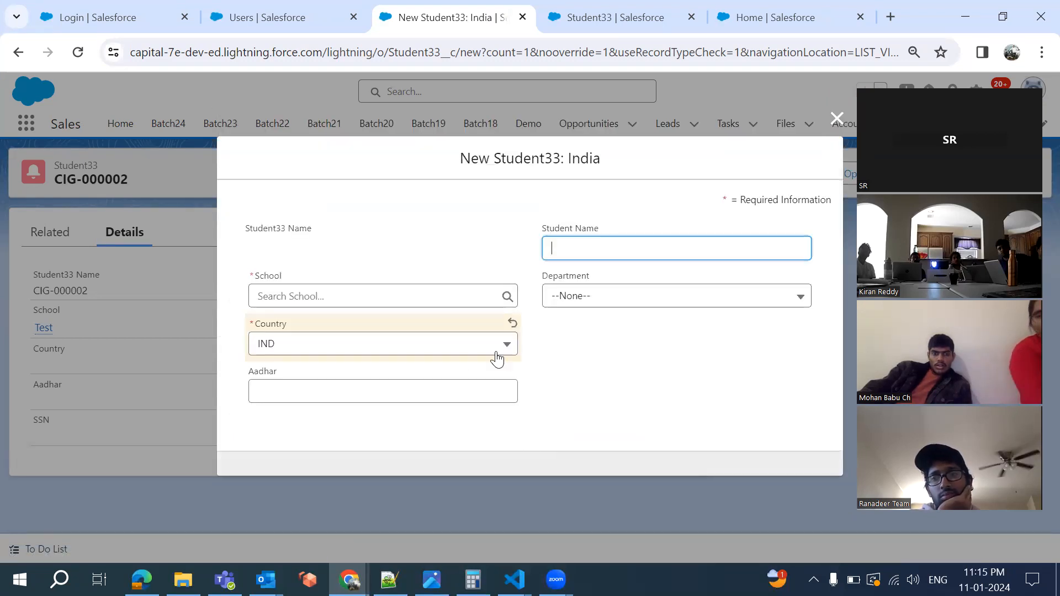
# Confirm the India form's Country list offers only IND, then cancel the new record
pyautogui.click(311, 357)
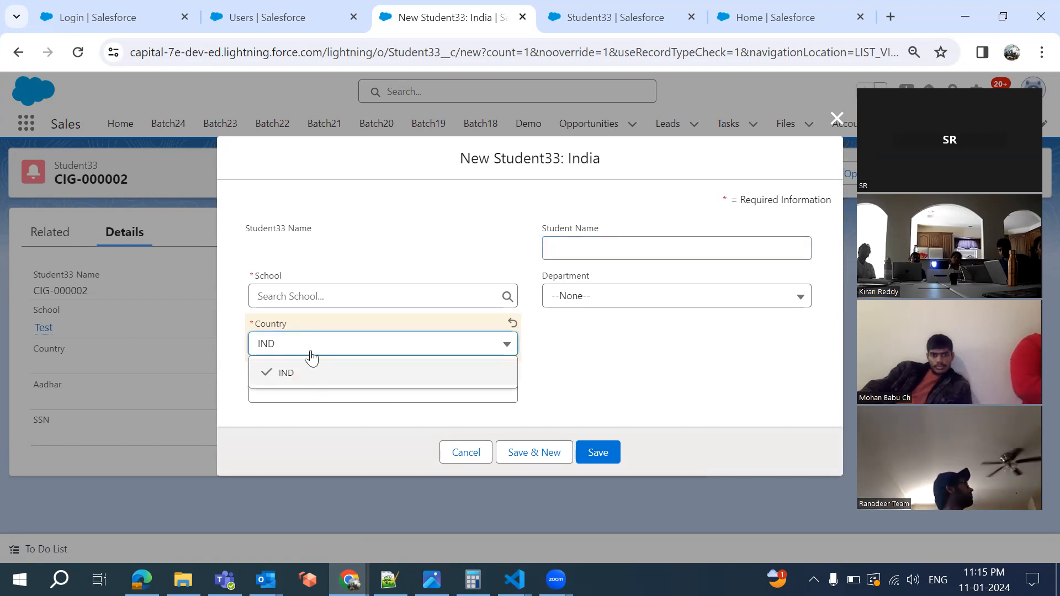
pyautogui.click(604, 353)
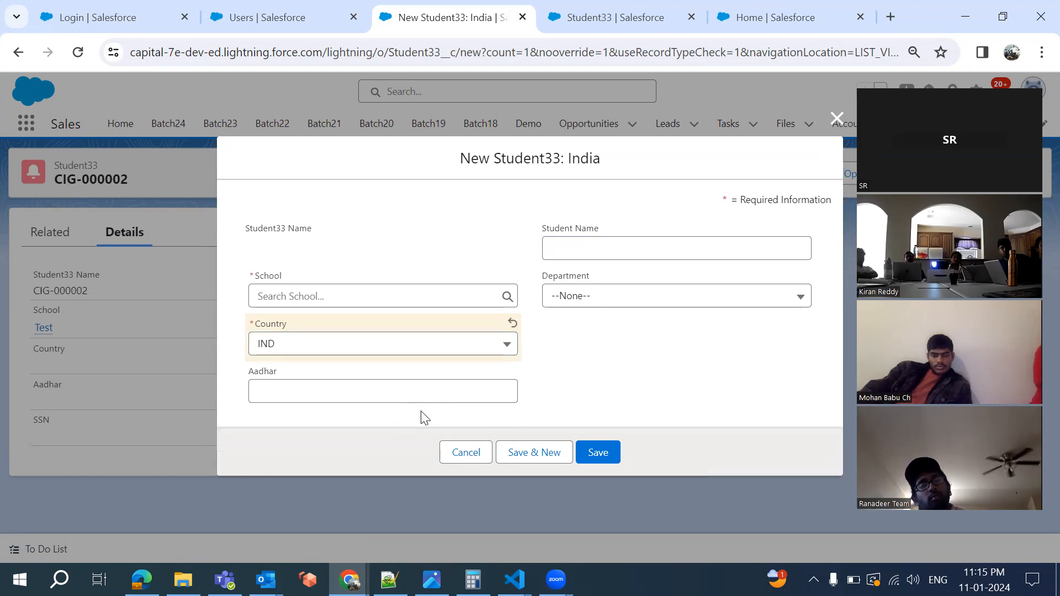
pyautogui.click(461, 456)
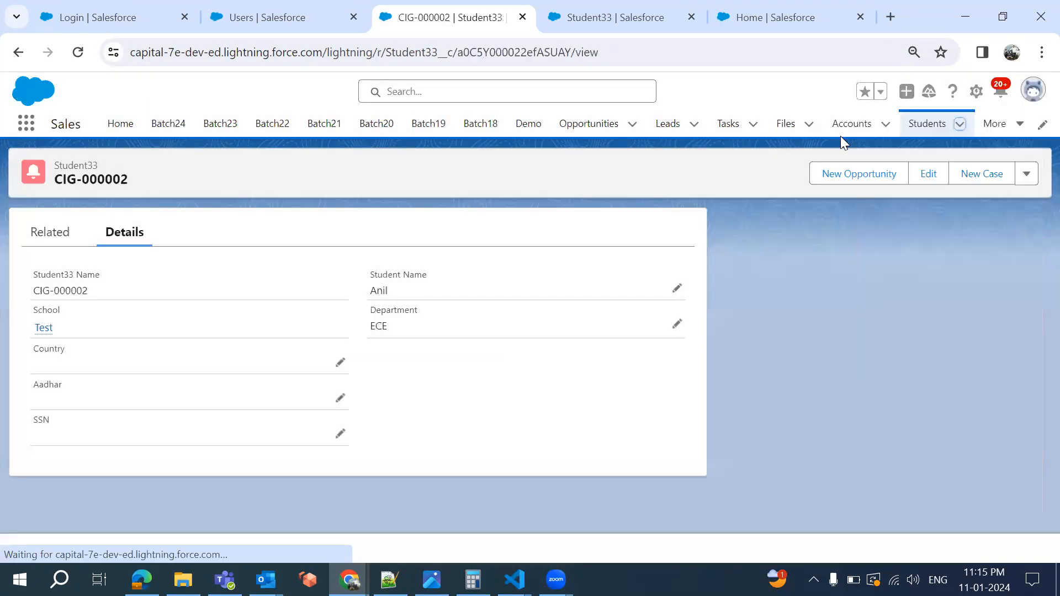
pyautogui.click(959, 123)
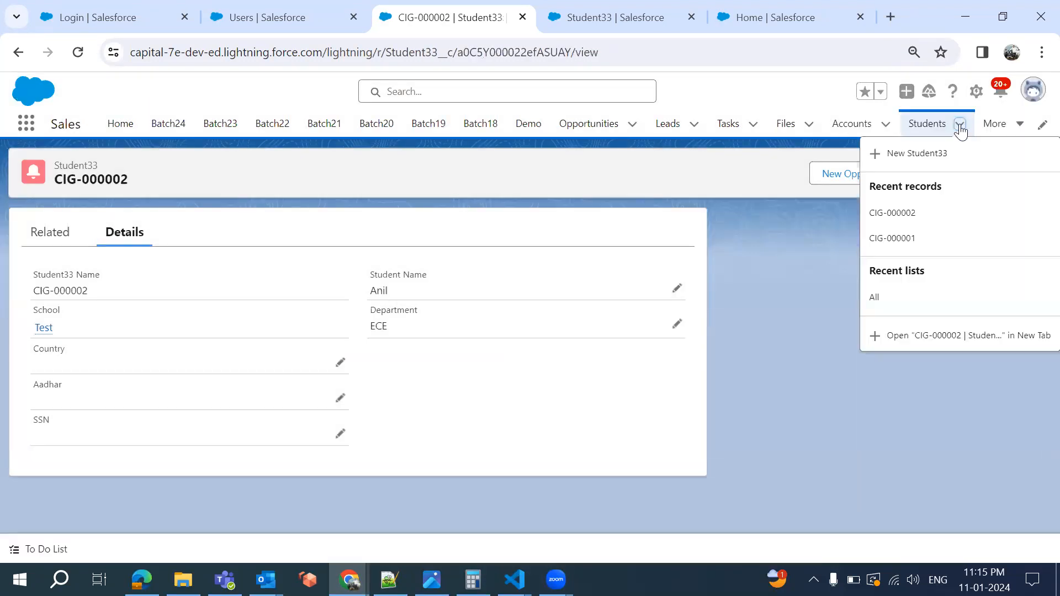
# Start a new Student33 record with the USA record type, showing Country USA and SSN
pyautogui.click(911, 158)
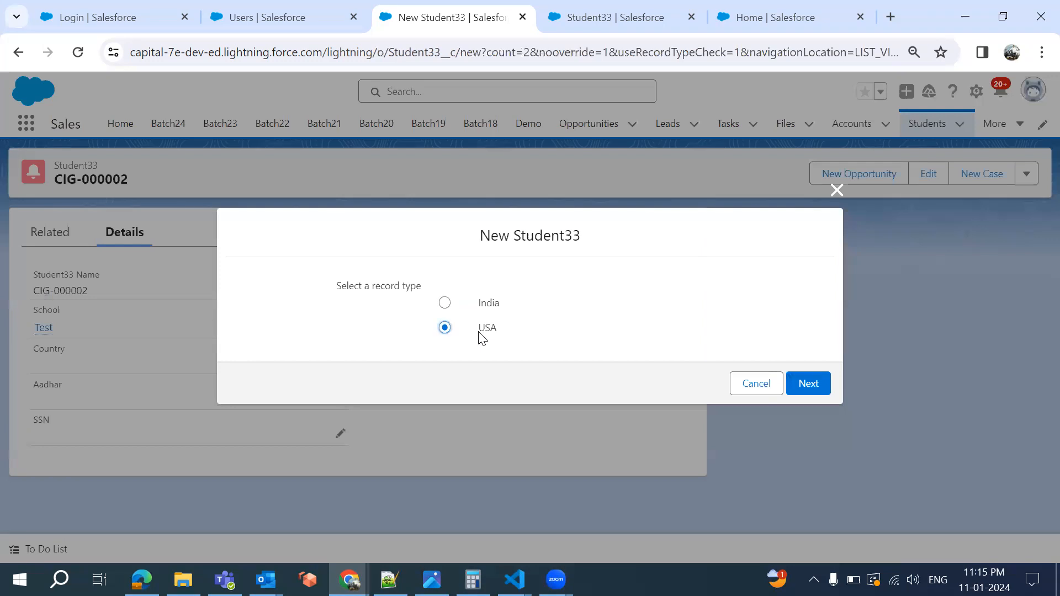
pyautogui.click(804, 385)
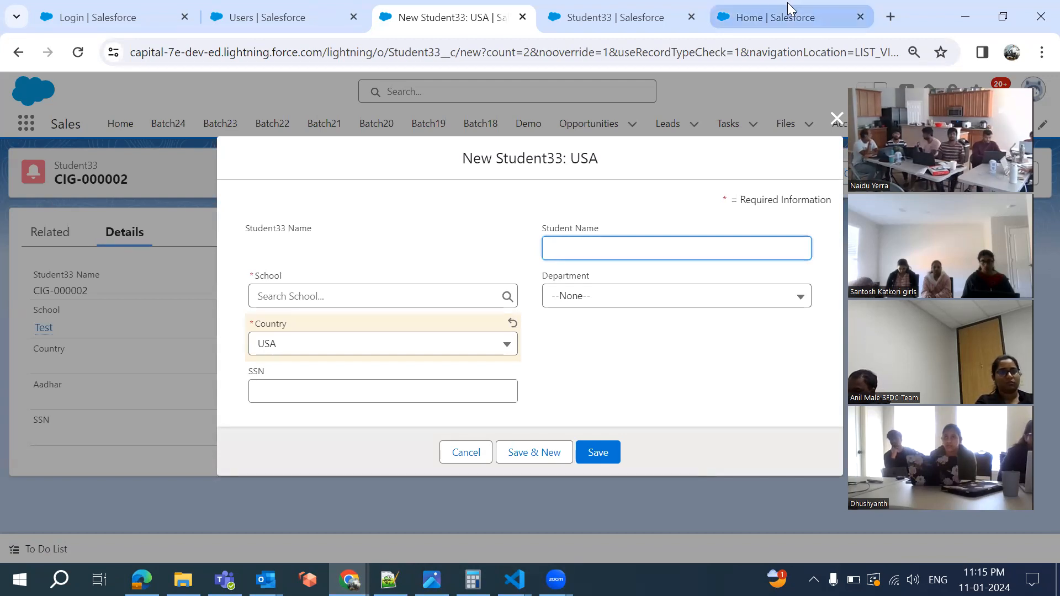
pyautogui.click(773, 17)
# Reload the profile page, glance at the USA record type tab, and return to Profiles
pyautogui.scroll(3, 417, 339)
pyautogui.scroll(-15, 418, 339)
pyautogui.scroll(3, 418, 339)
pyautogui.scroll(1, 418, 339)
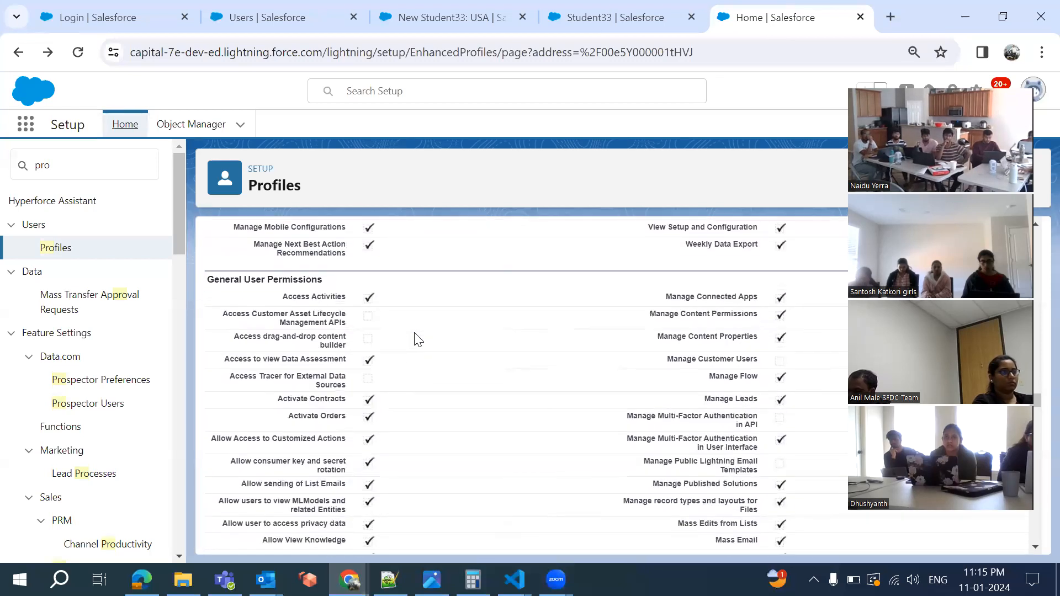
pyautogui.scroll(4, 418, 338)
pyautogui.scroll(-20, 418, 338)
pyautogui.scroll(3, 418, 339)
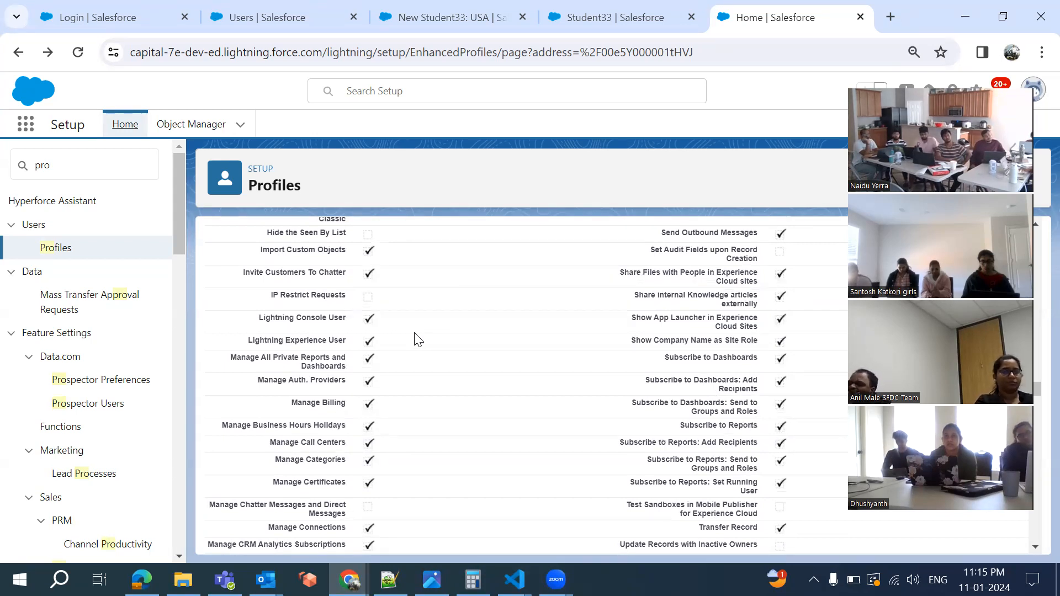
pyautogui.scroll(12, 418, 339)
pyautogui.scroll(10, 417, 339)
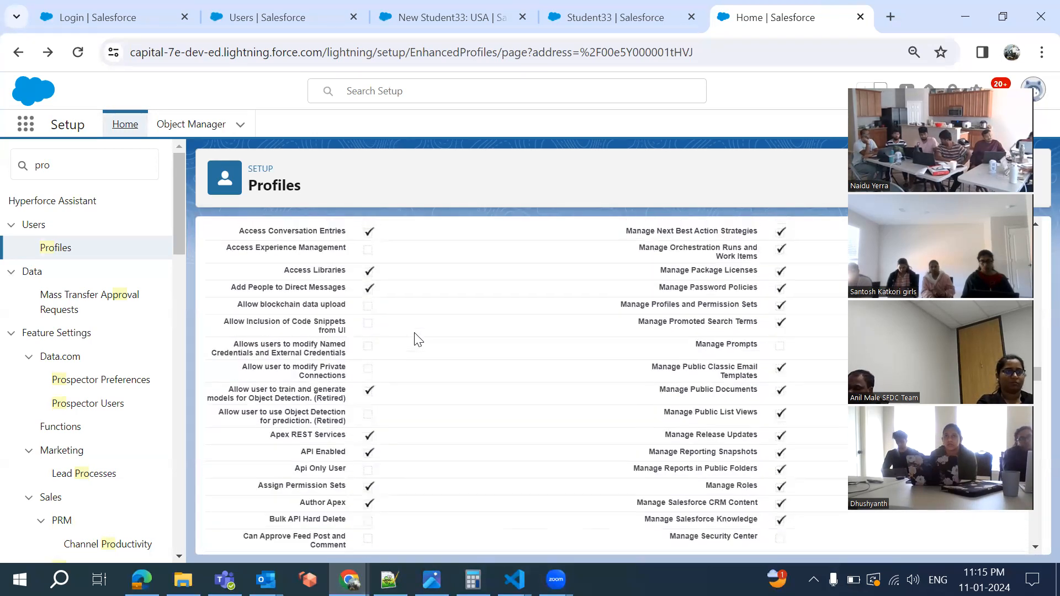
pyautogui.scroll(-10, 418, 339)
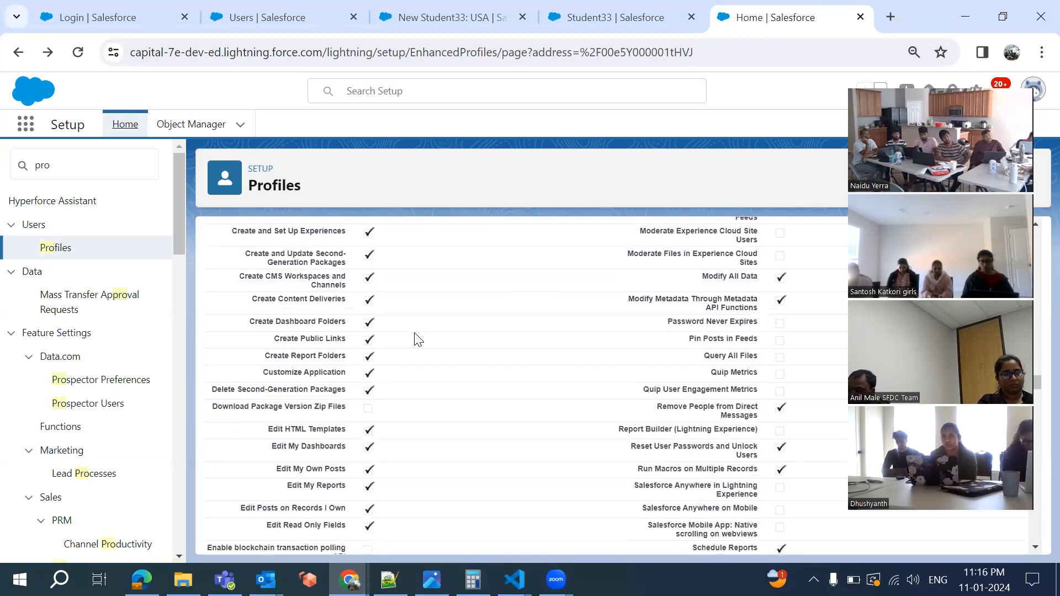
pyautogui.scroll(10, 418, 340)
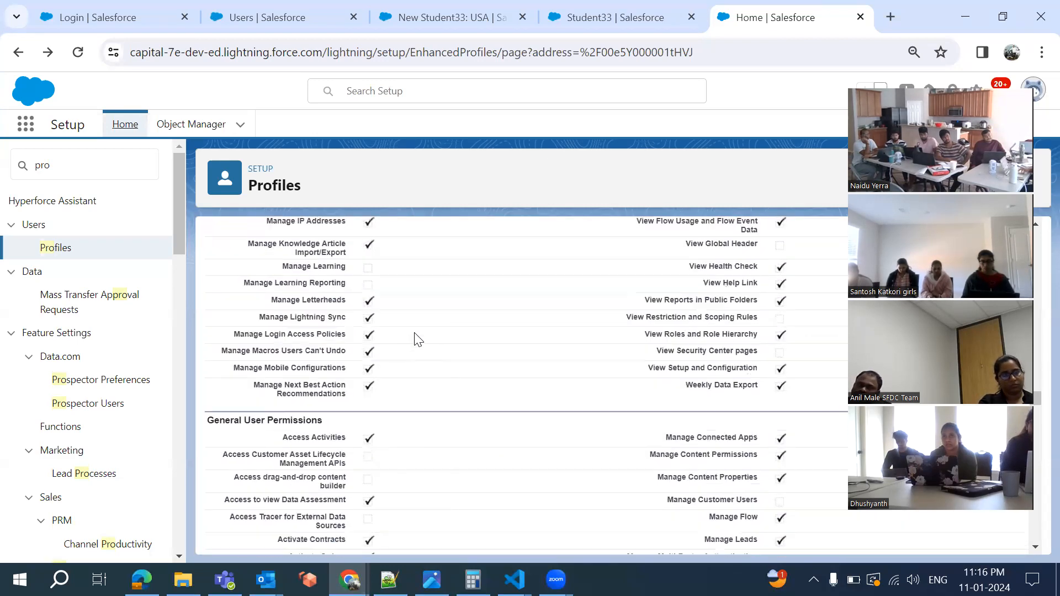
pyautogui.scroll(10, 418, 340)
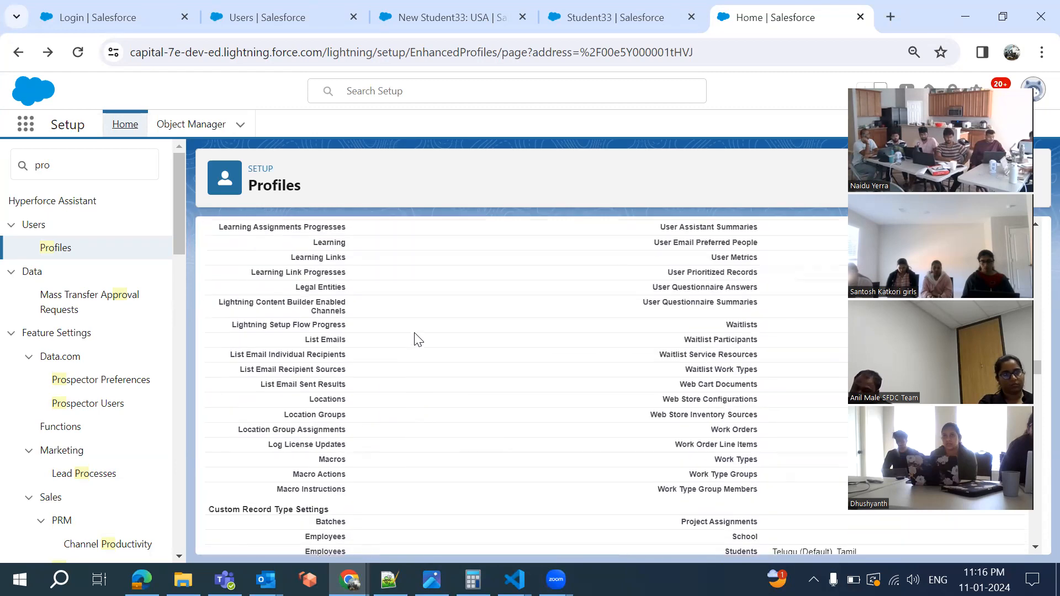
pyautogui.scroll(10, 418, 339)
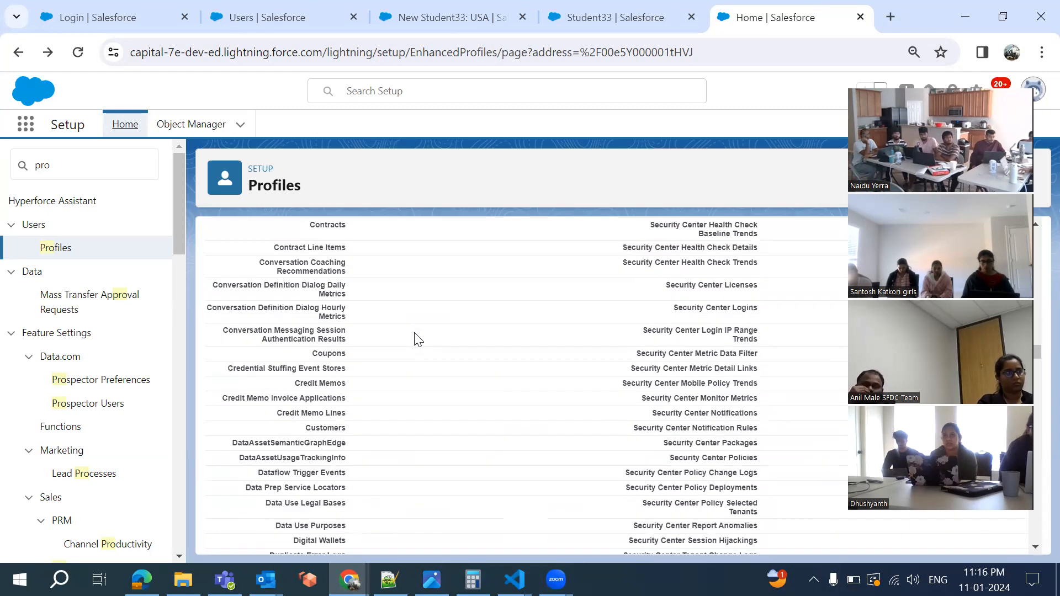
pyautogui.scroll(10, 418, 339)
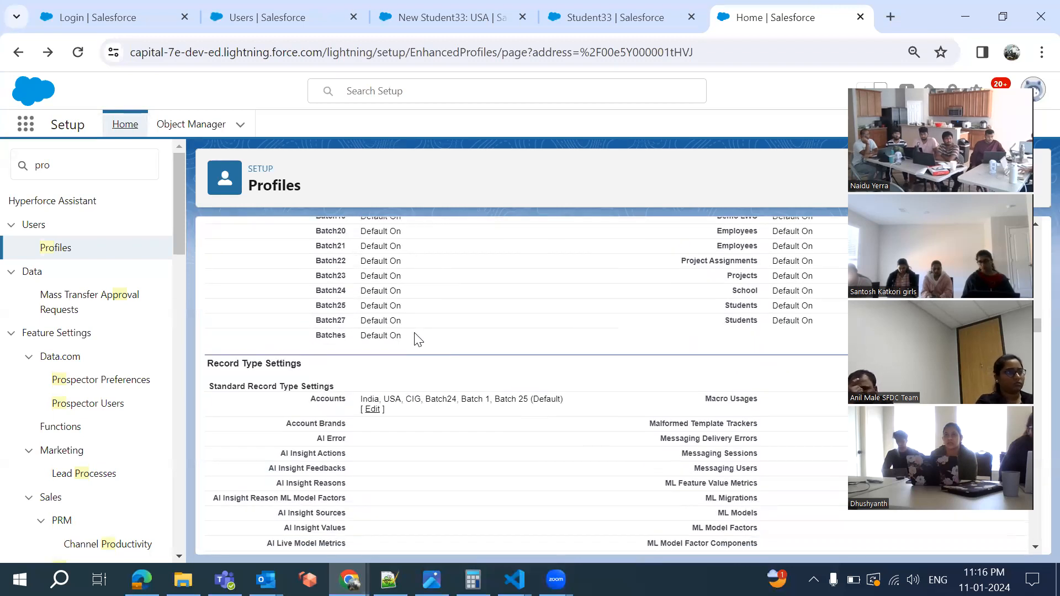
pyautogui.hotkey('alt', 'Left')
pyautogui.click(605, 15)
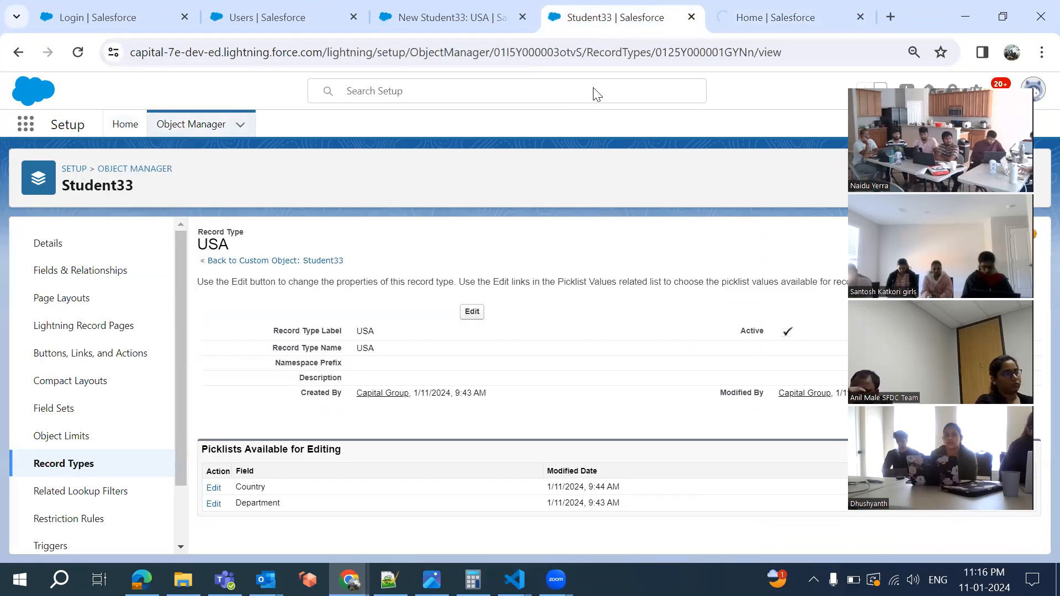
pyautogui.click(764, 16)
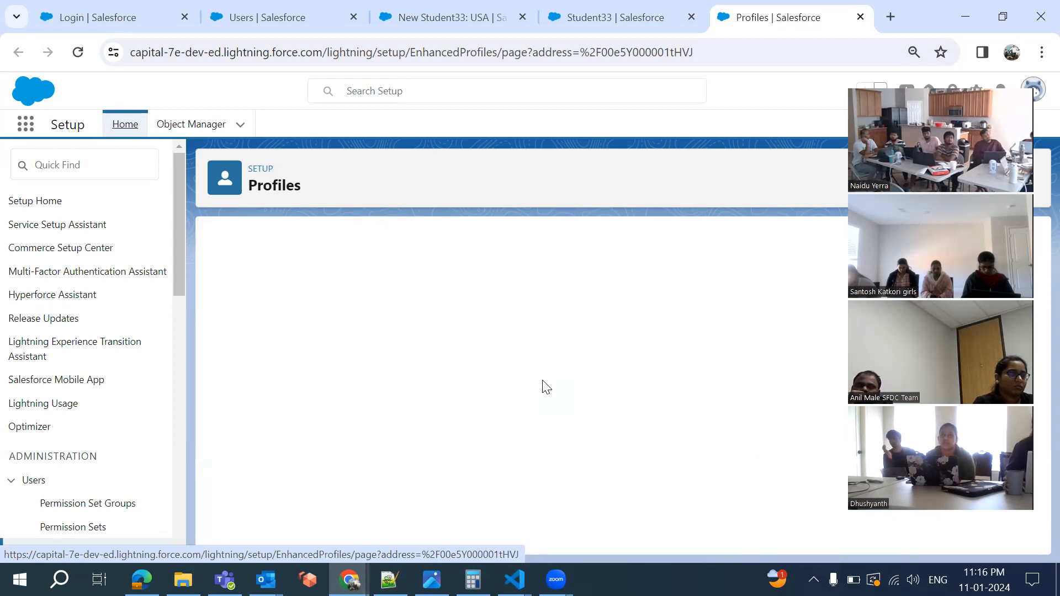
# Edit the Students row under the Batch 33 profile's Custom Record Type Settings
pyautogui.scroll(-20, 544, 387)
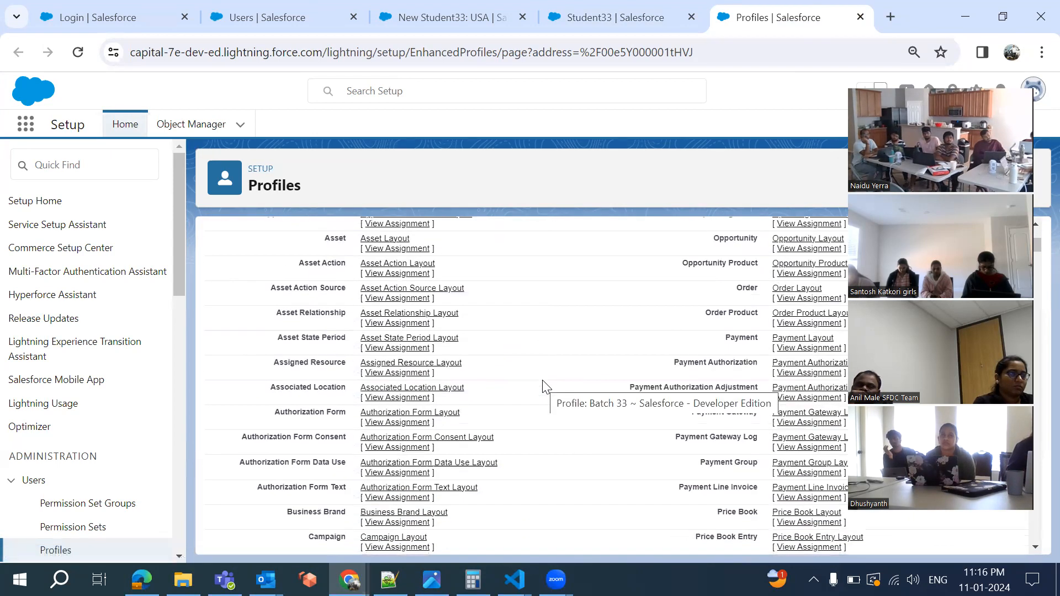
pyautogui.scroll(-15, 543, 387)
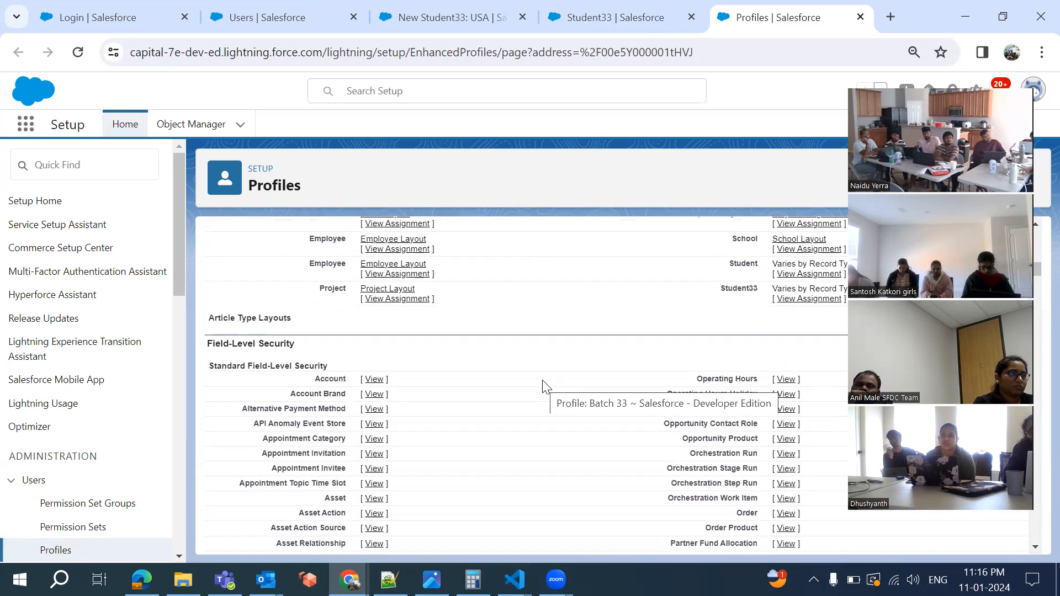
pyautogui.scroll(-15, 544, 386)
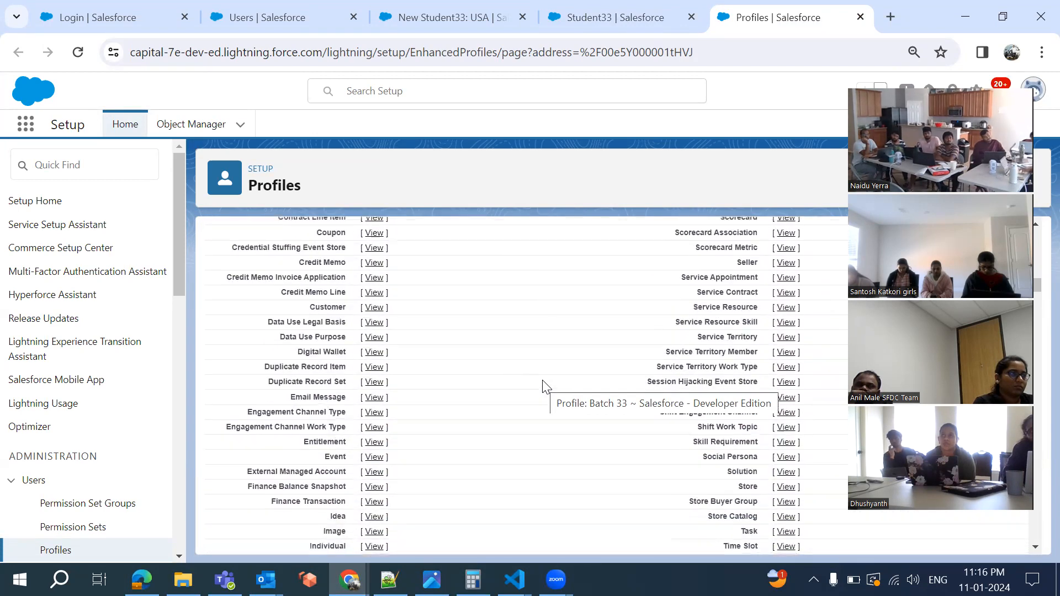
pyautogui.scroll(-15, 544, 386)
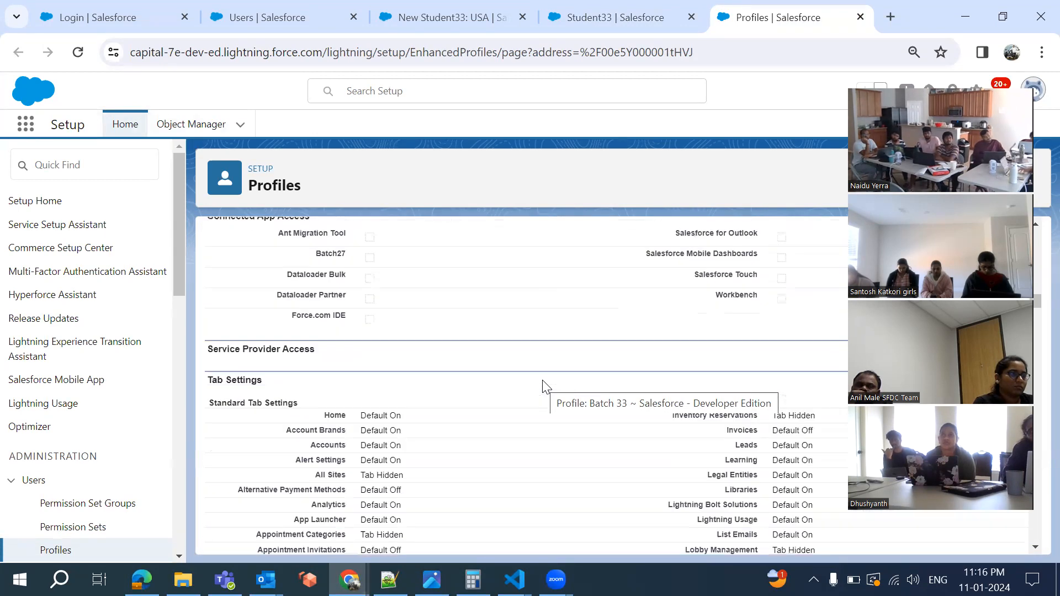
pyautogui.scroll(-20, 546, 340)
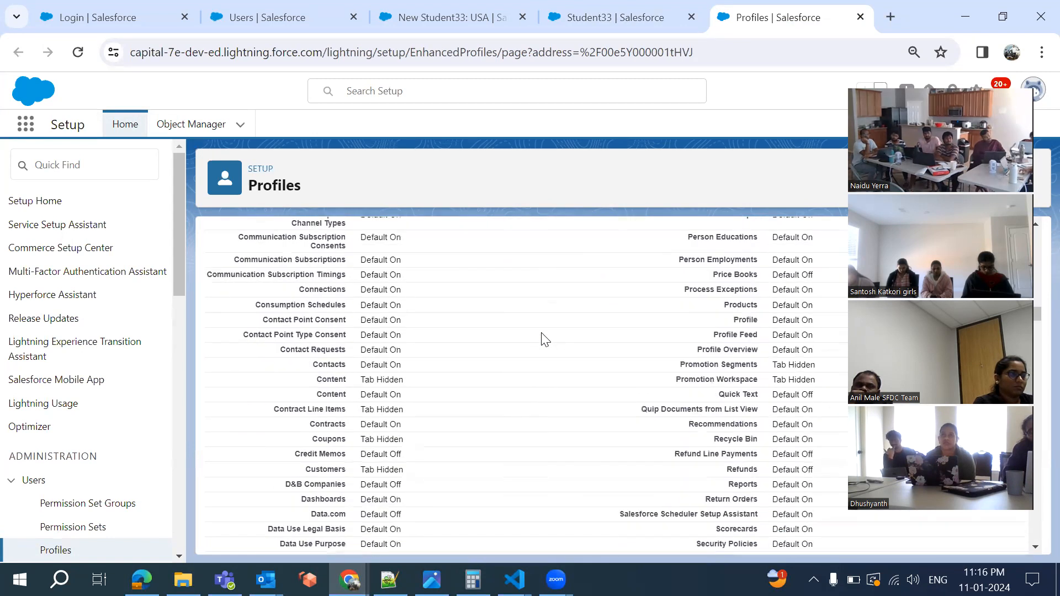
pyautogui.scroll(5, 545, 339)
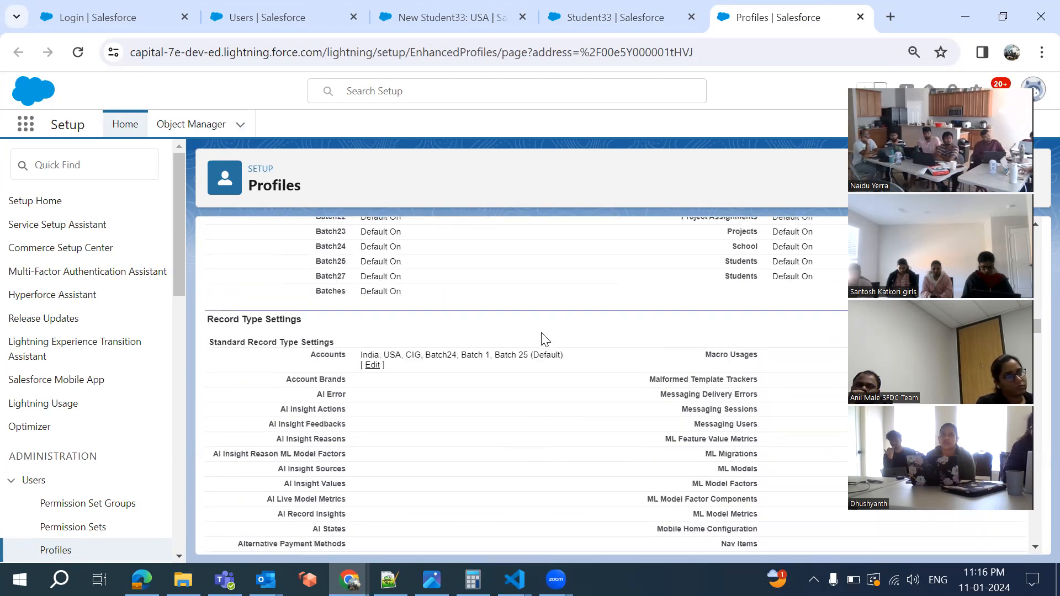
pyautogui.scroll(-8, 545, 340)
pyautogui.scroll(-12, 545, 340)
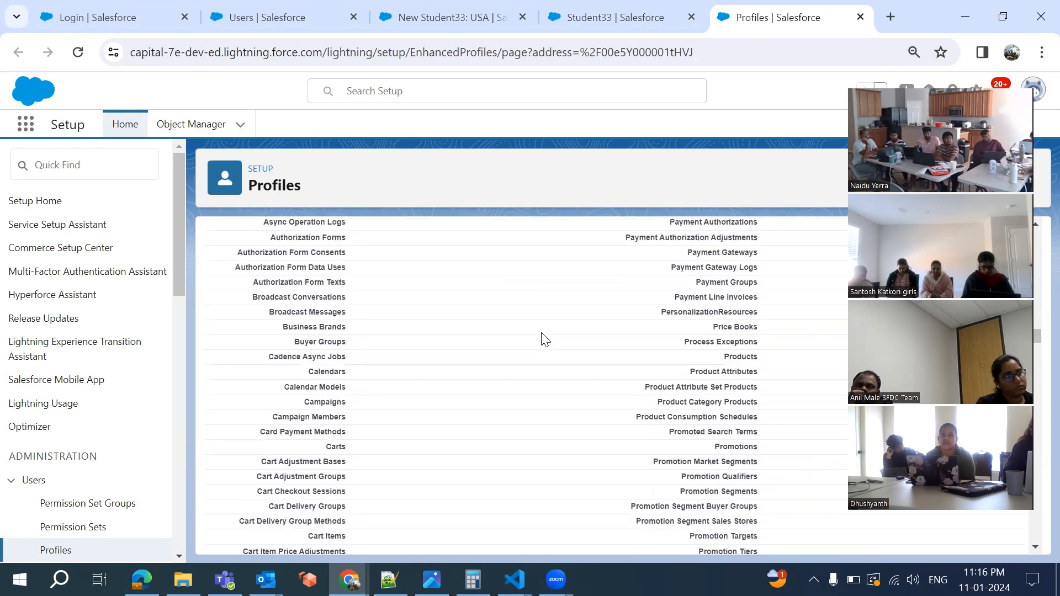
pyautogui.scroll(-12, 545, 340)
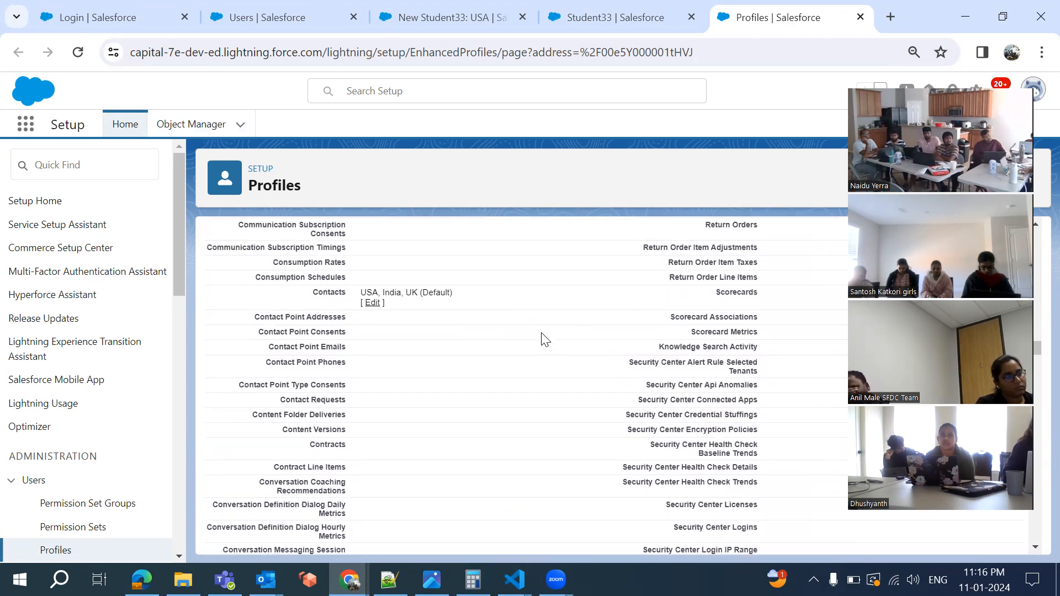
pyautogui.scroll(-15, 545, 339)
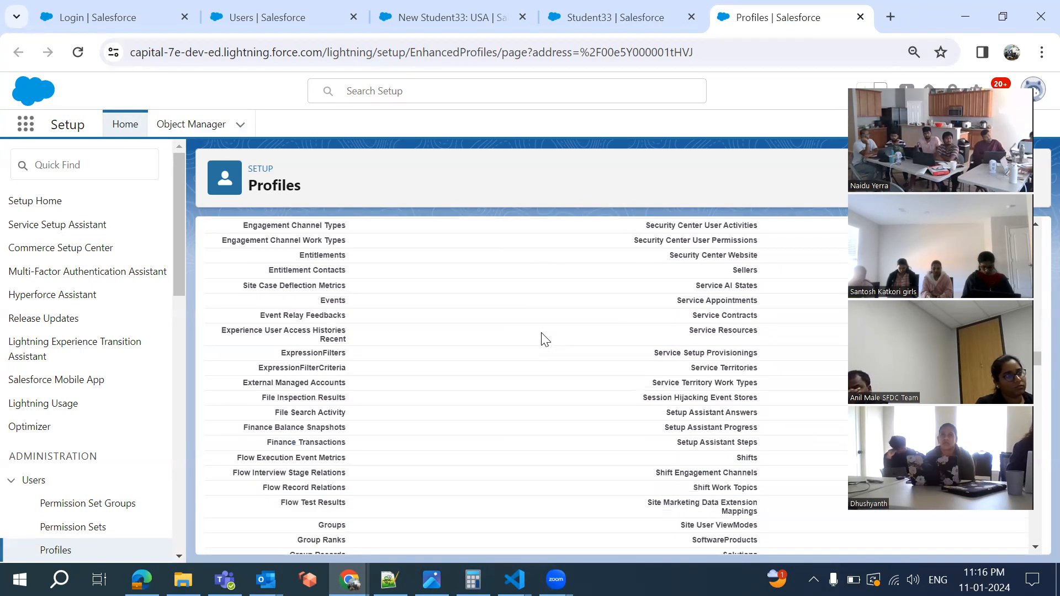
pyautogui.scroll(-3, 546, 339)
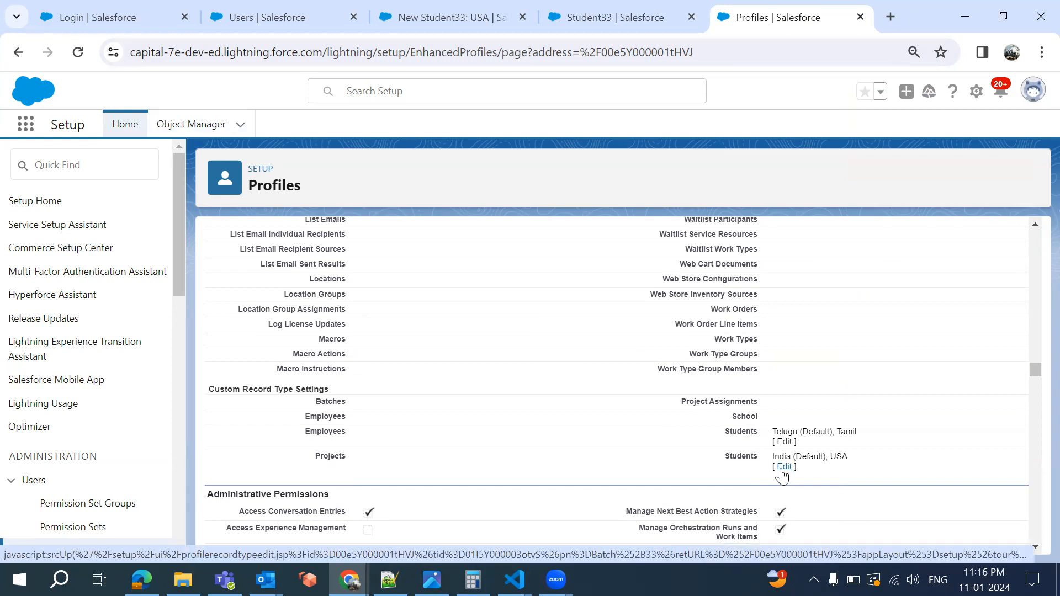
pyautogui.click(782, 468)
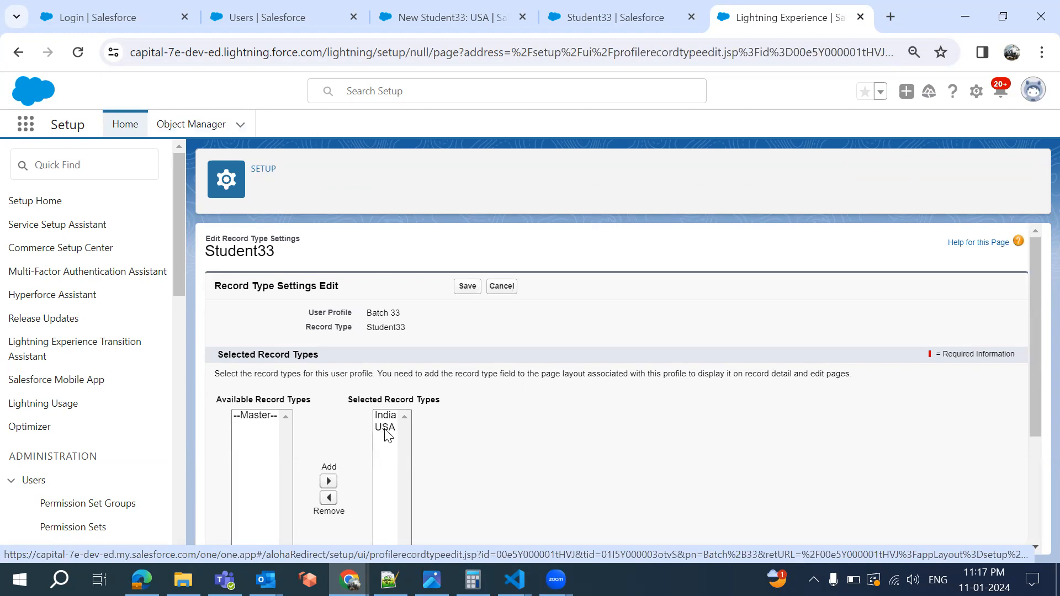
# Remove USA from Batch 33's selected Student33 record types and save
pyautogui.click(387, 429)
pyautogui.click(328, 465)
pyautogui.click(461, 255)
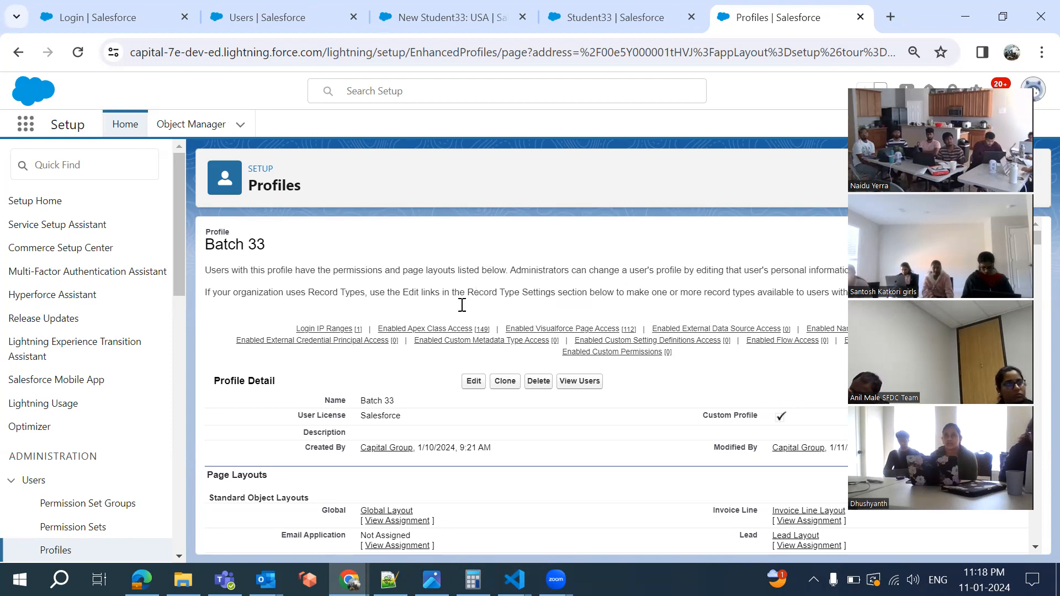
# Switch back to the Notepad++ notes
pyautogui.scroll(-20, 577, 472)
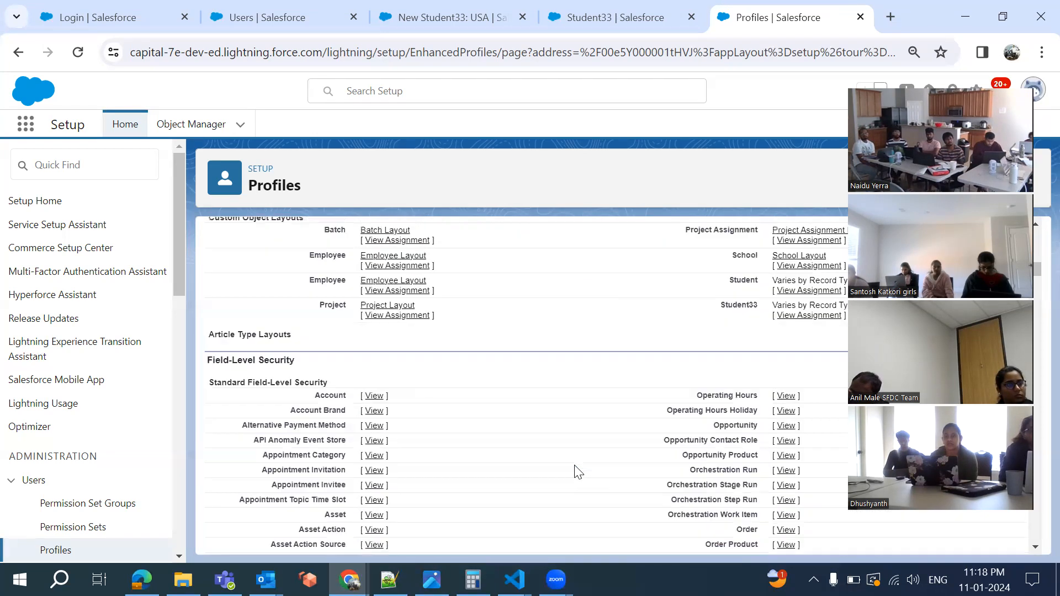
pyautogui.scroll(12, 578, 472)
pyautogui.scroll(13, 577, 472)
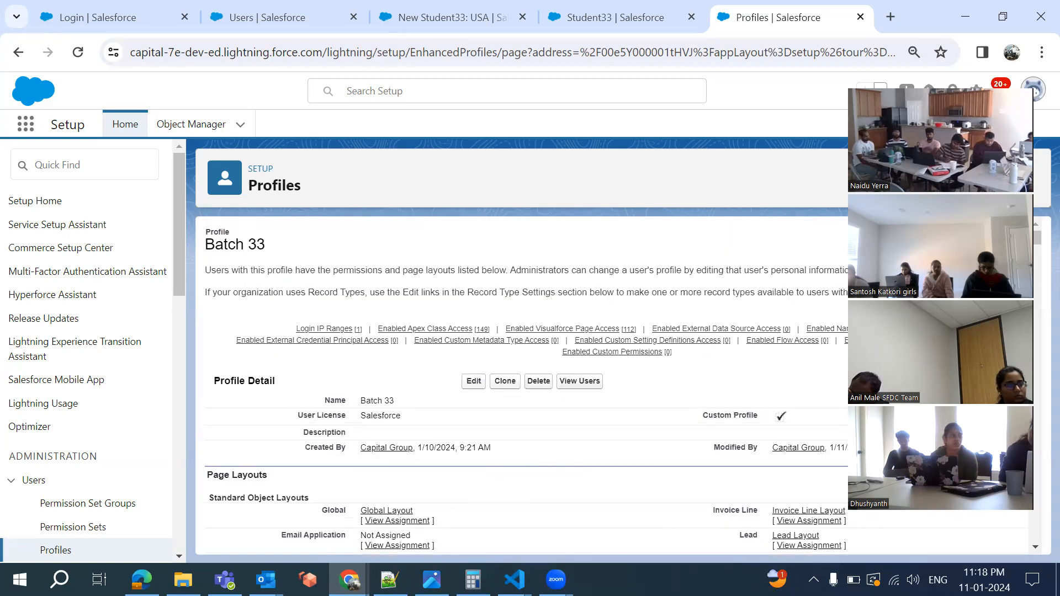
pyautogui.hotkey('alt', 'Tab')
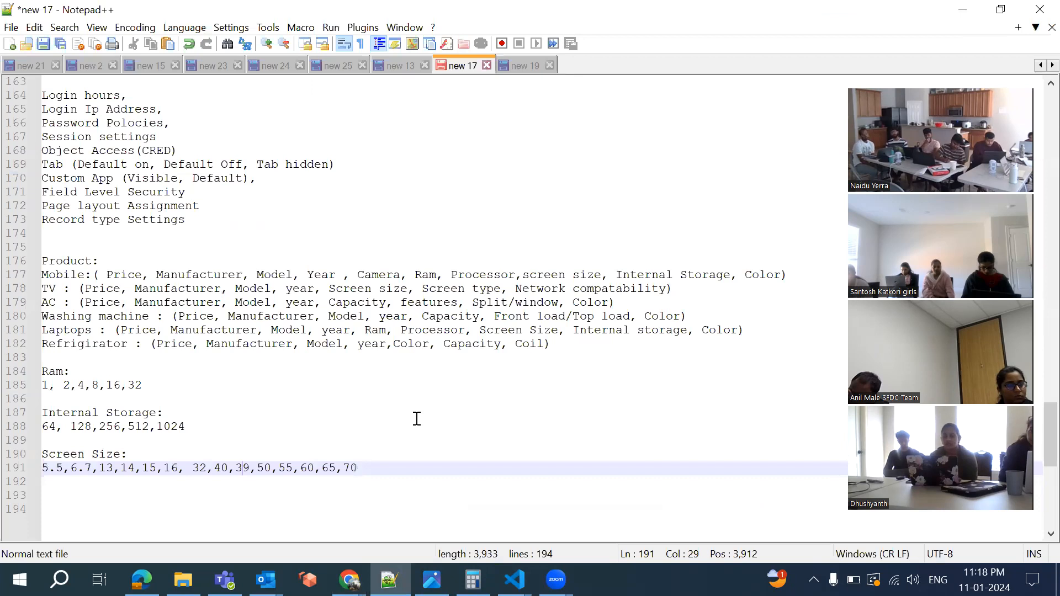